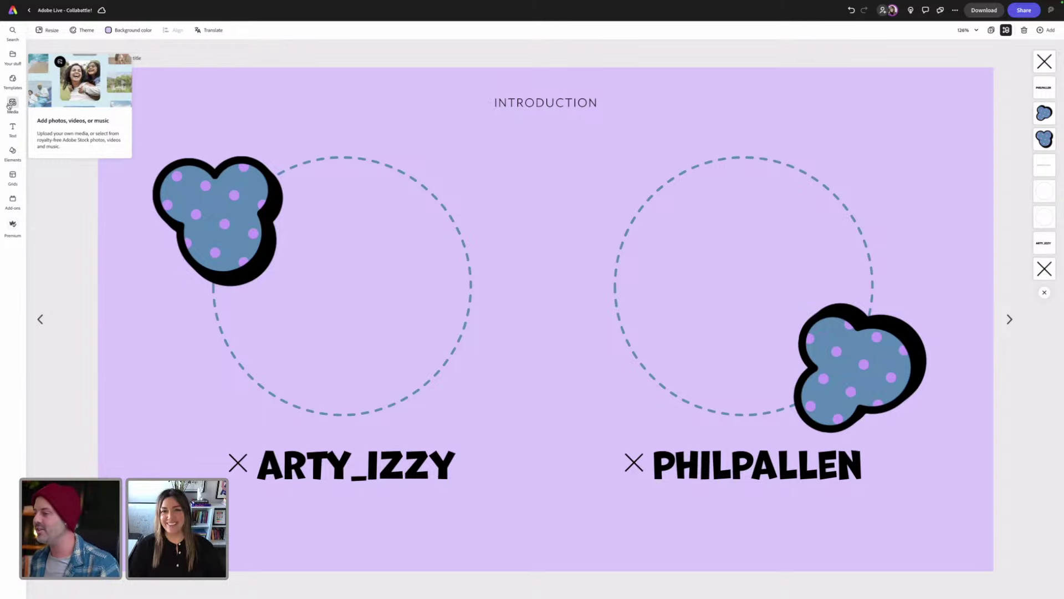
- Upload the woman's profile photo from the 01 - profile photos folder inside Downloads > Live onto the introduction page
{"action": "left_click", "coordinate": [13, 61]}
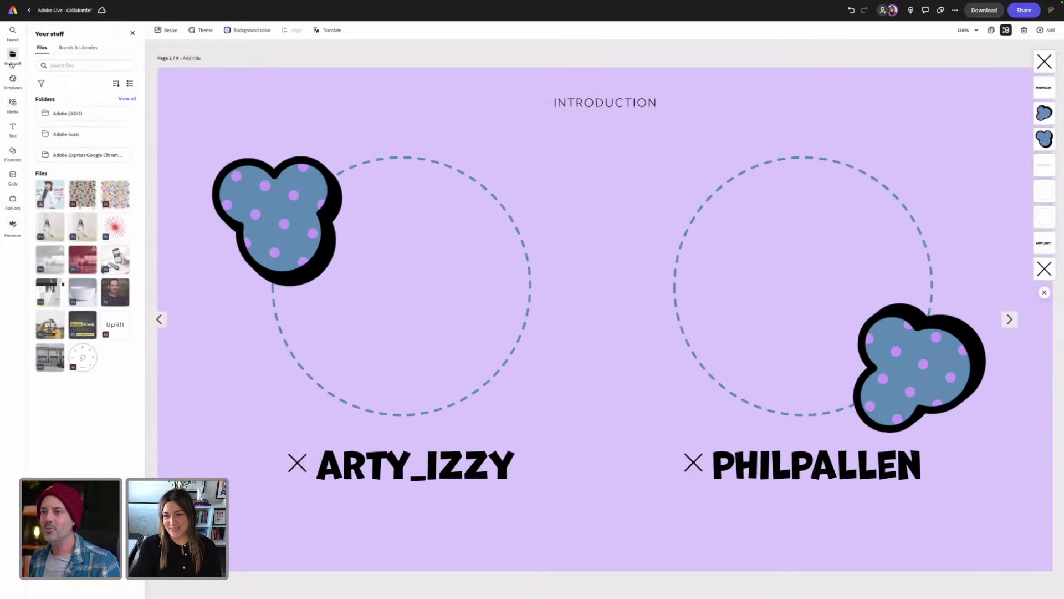
{"action": "left_click", "coordinate": [13, 80]}
{"action": "left_click", "coordinate": [12, 105]}
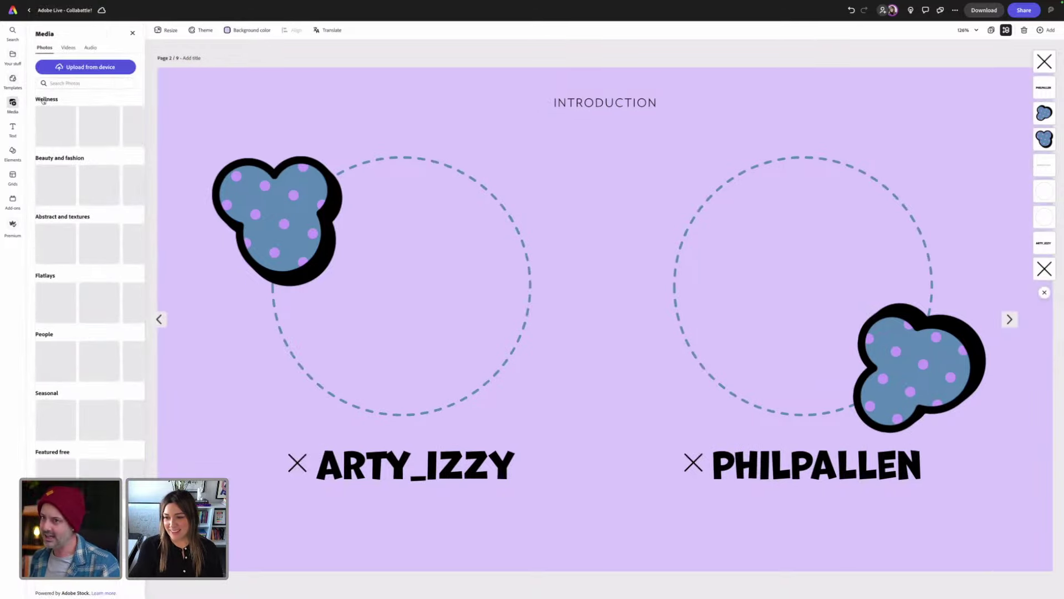
{"action": "left_click", "coordinate": [88, 67]}
{"action": "left_click", "coordinate": [398, 244]}
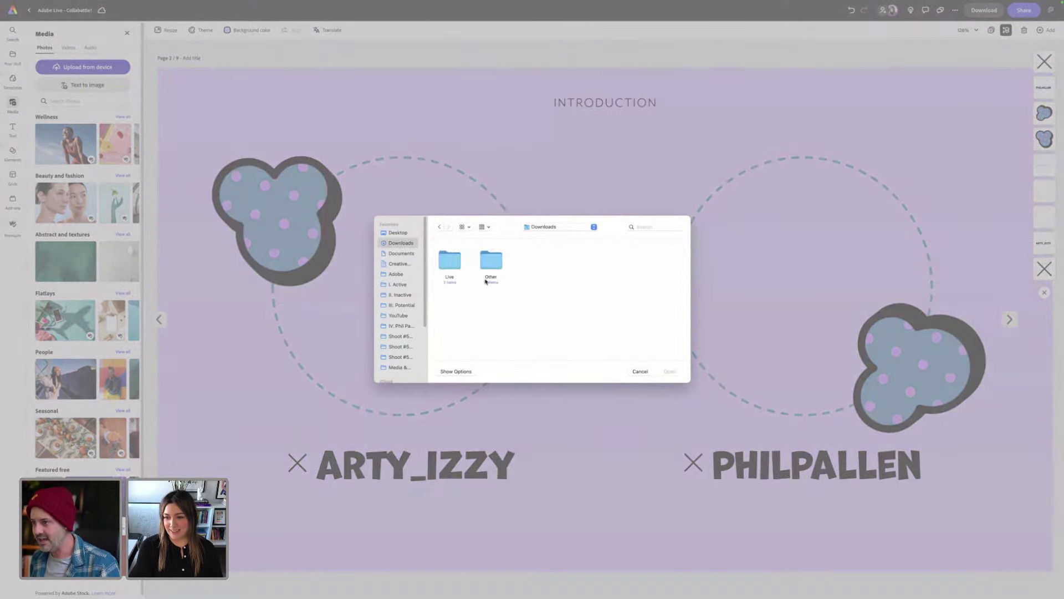
{"action": "double_click", "coordinate": [454, 263]}
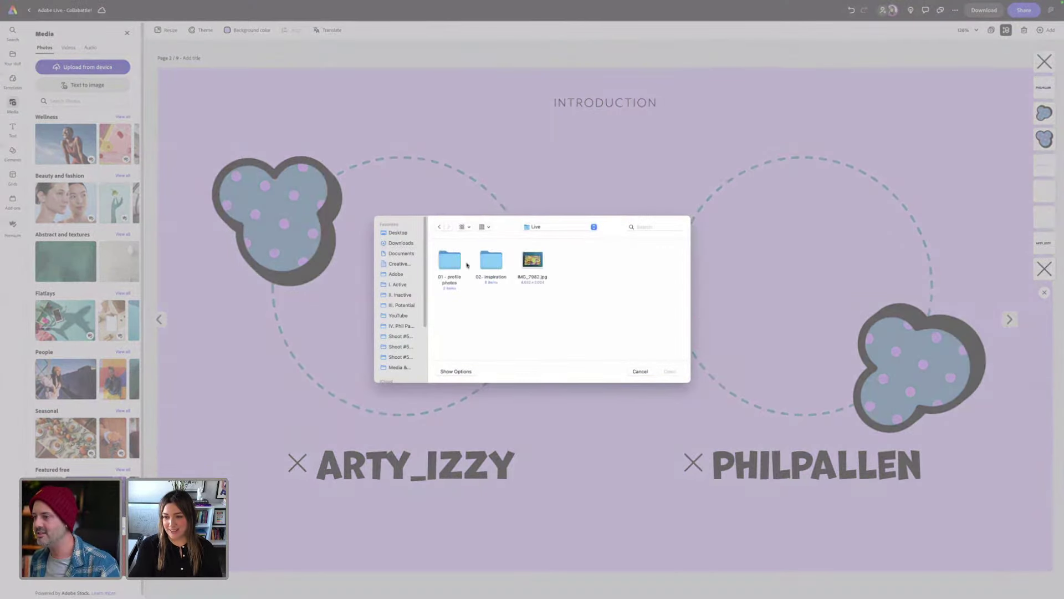
{"action": "double_click", "coordinate": [458, 262]}
{"action": "double_click", "coordinate": [457, 260]}
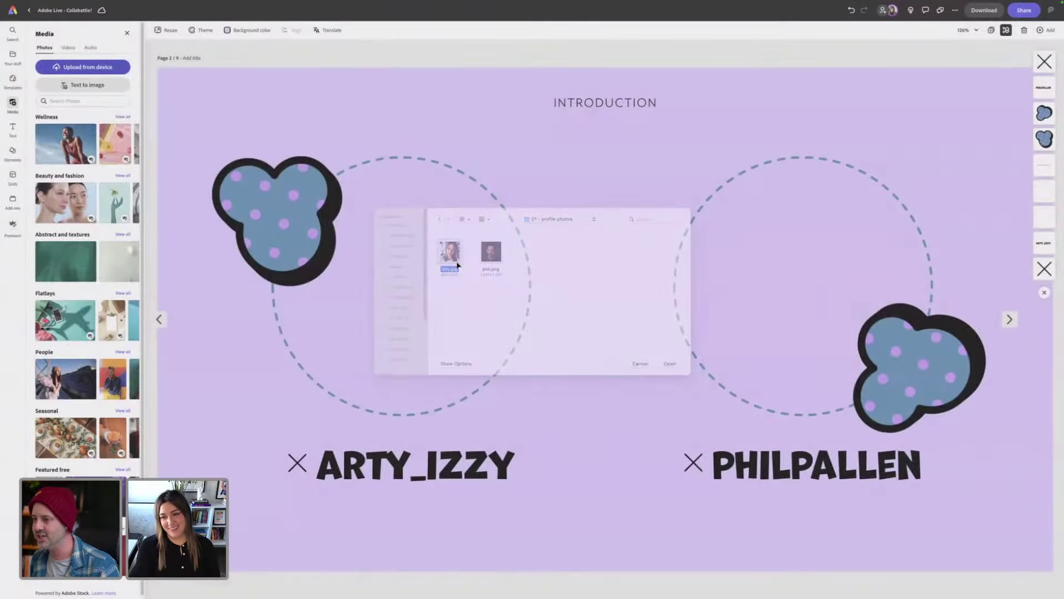
- Crop the woman's photo to a circle shape
{"action": "left_click", "coordinate": [55, 169]}
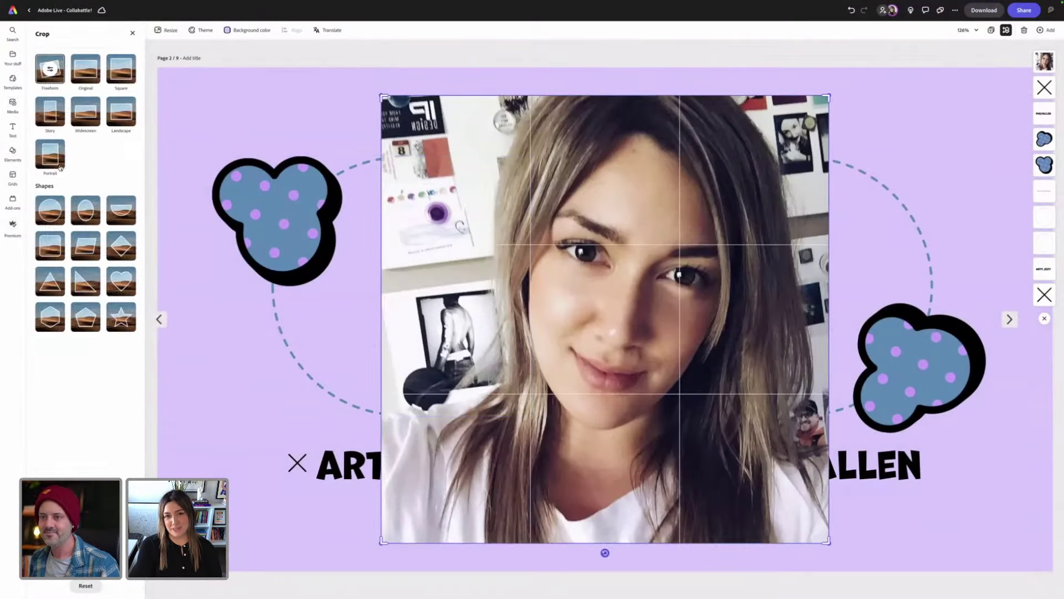
{"action": "left_click", "coordinate": [60, 211]}
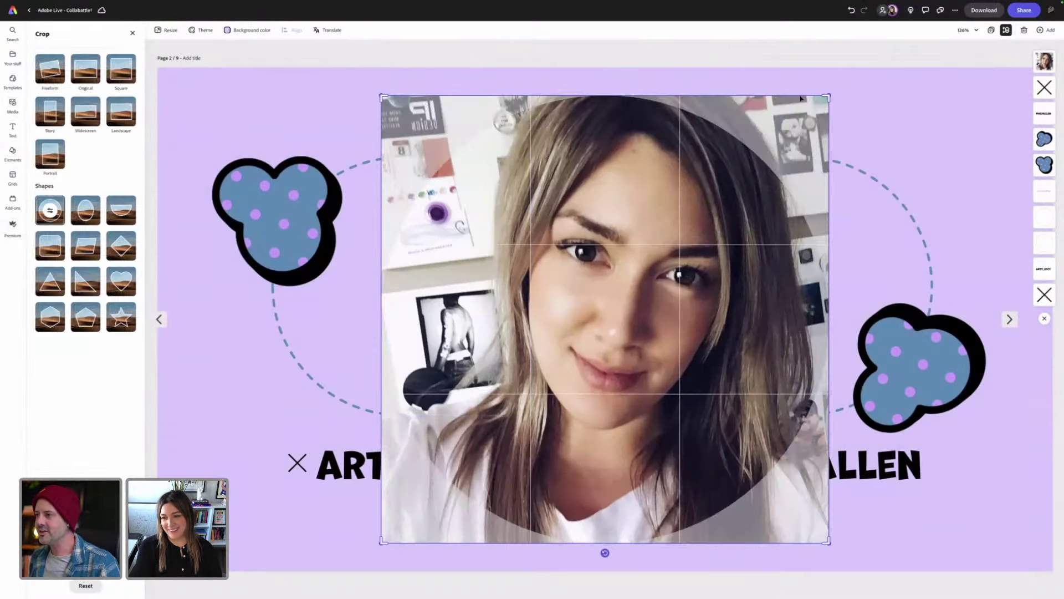
{"action": "left_click", "coordinate": [947, 232]}
{"action": "left_click", "coordinate": [789, 173]}
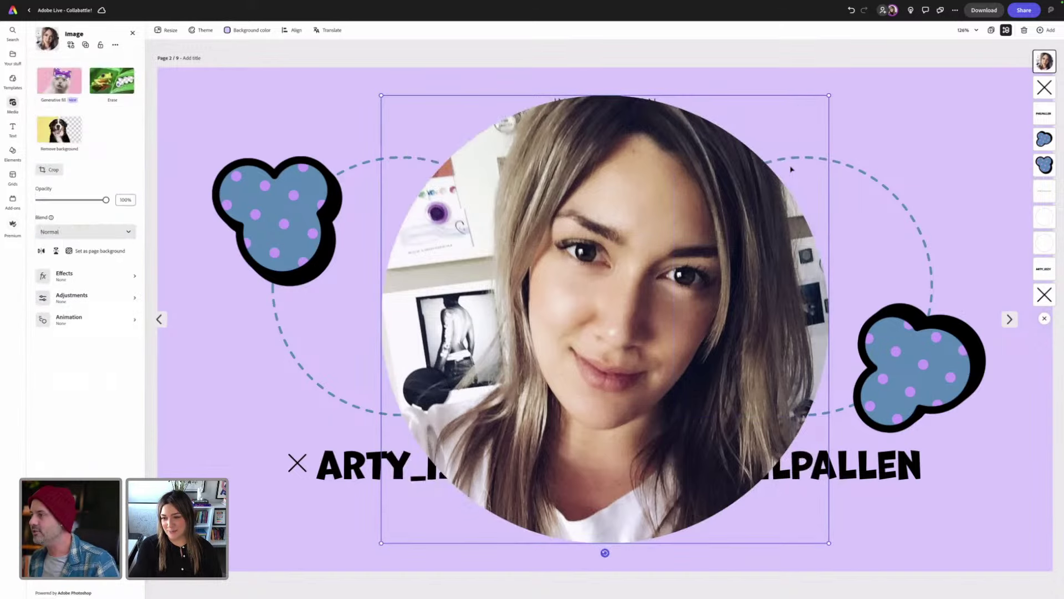
- Scale down the woman's circular photo and place it centred over the left dashed circle
{"action": "left_click_drag", "start_coordinate": [829, 96], "coordinate": [546, 159]}
{"action": "left_click_drag", "start_coordinate": [463, 258], "coordinate": [463, 246]}
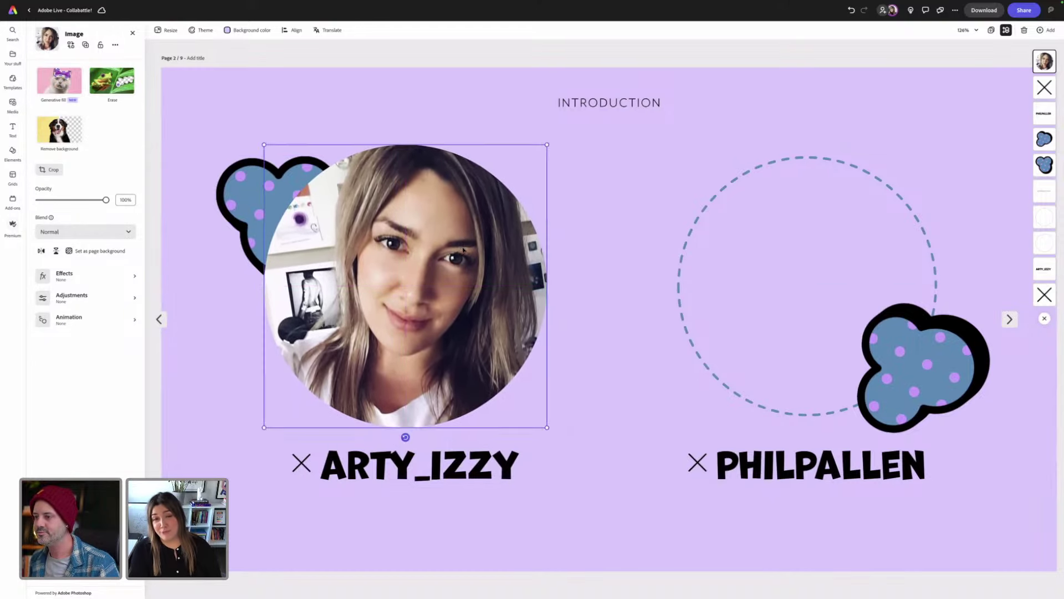
{"action": "left_click", "coordinate": [480, 60]}
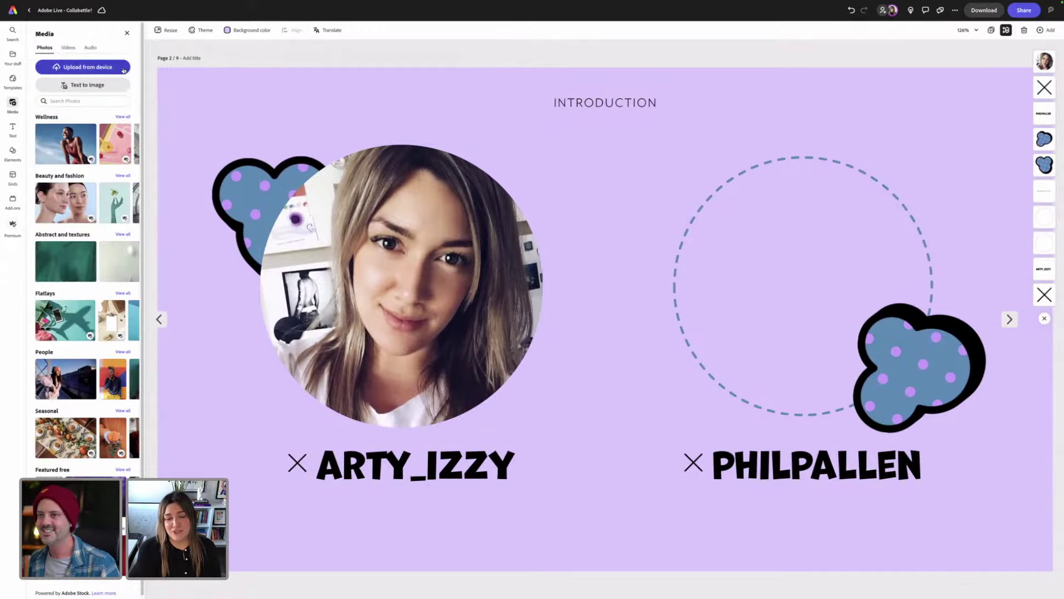
- Upload the man's profile photo from the same folder and crop it to a circle shape
{"action": "left_click", "coordinate": [87, 66]}
{"action": "left_click", "coordinate": [491, 260]}
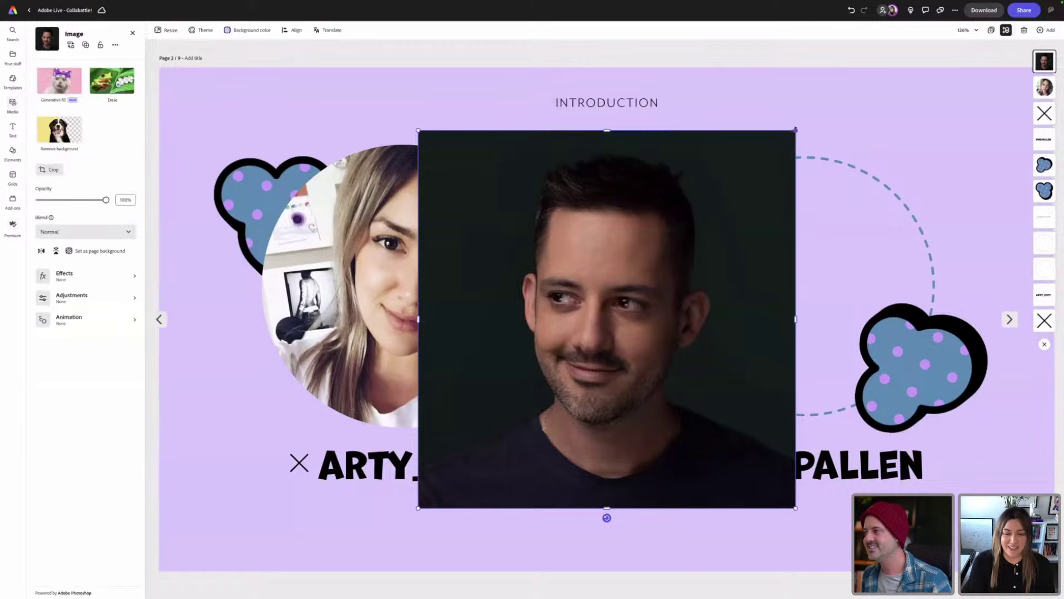
{"action": "left_click", "coordinate": [56, 172]}
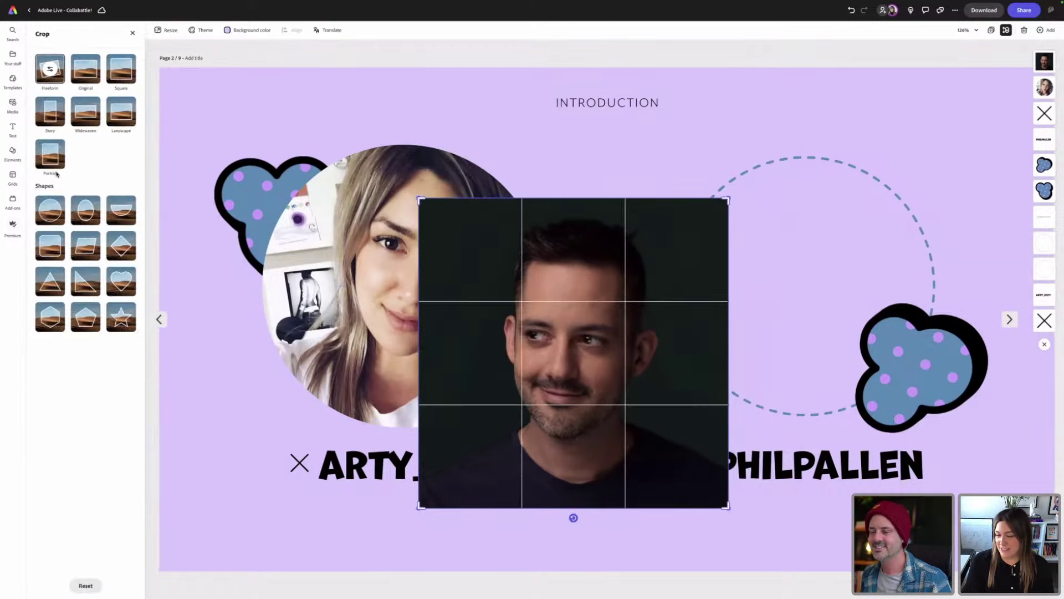
{"action": "left_click", "coordinate": [53, 212]}
{"action": "left_click", "coordinate": [660, 185]}
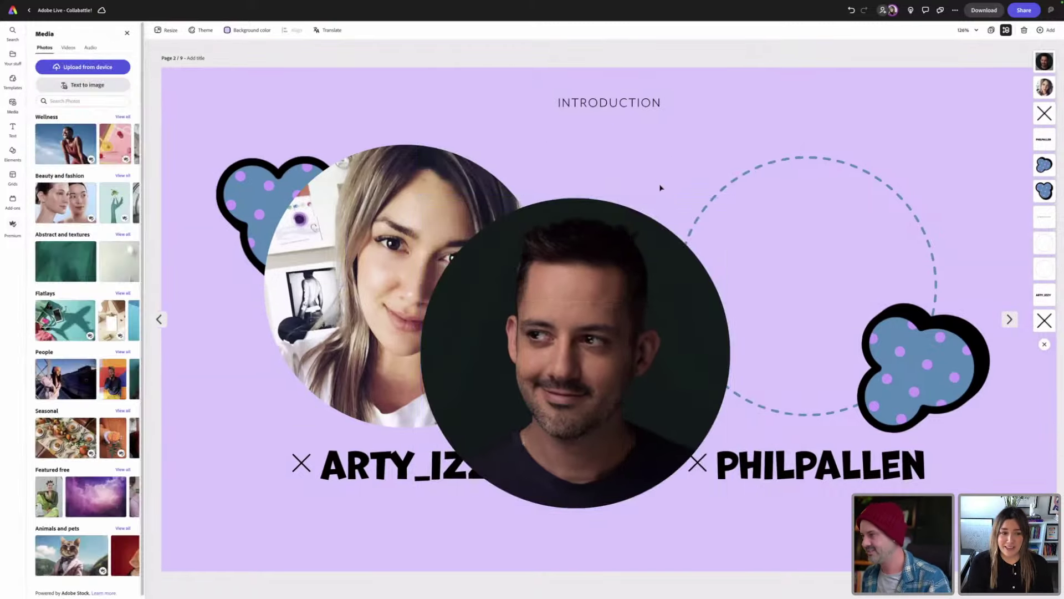
- Resize the man's circular photo to match the woman's and place it over the right dashed circle
{"action": "left_click", "coordinate": [696, 222]}
{"action": "left_click_drag", "start_coordinate": [726, 198], "coordinate": [697, 225]}
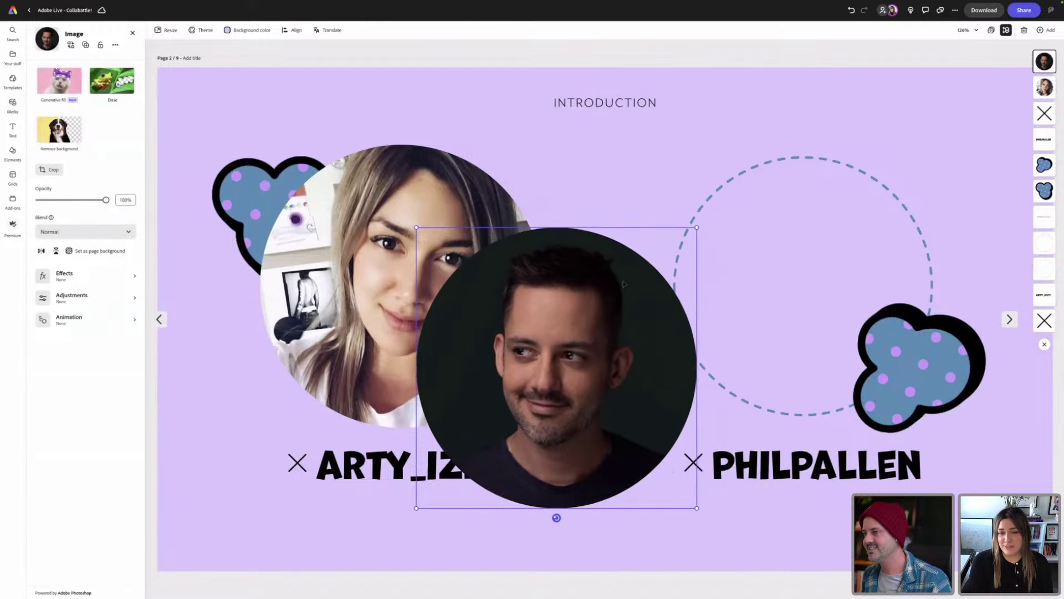
{"action": "left_click_drag", "start_coordinate": [622, 282], "coordinate": [613, 214]}
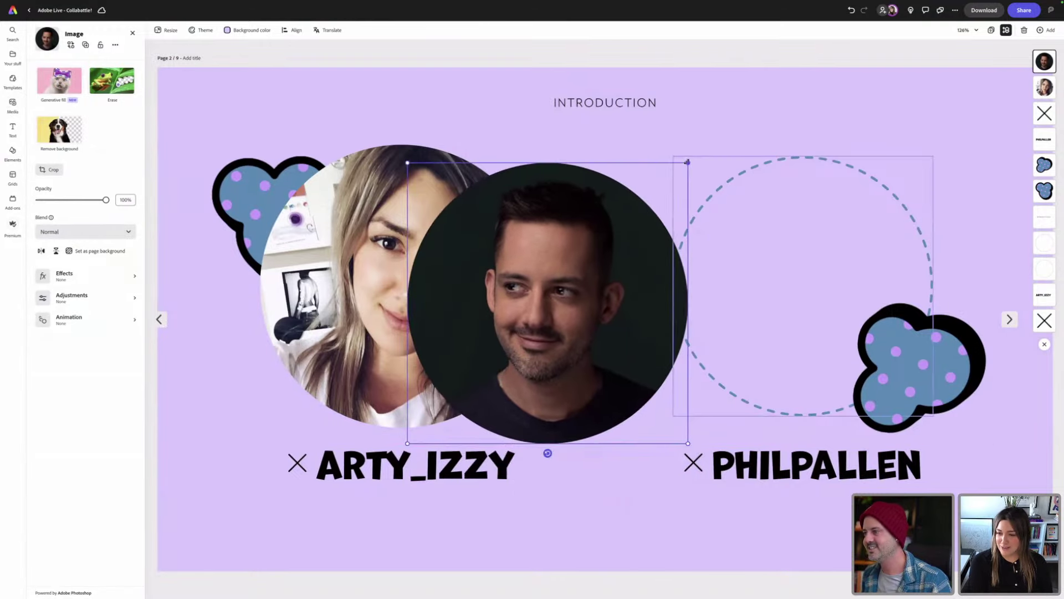
{"action": "left_click_drag", "start_coordinate": [689, 161], "coordinate": [707, 145]}
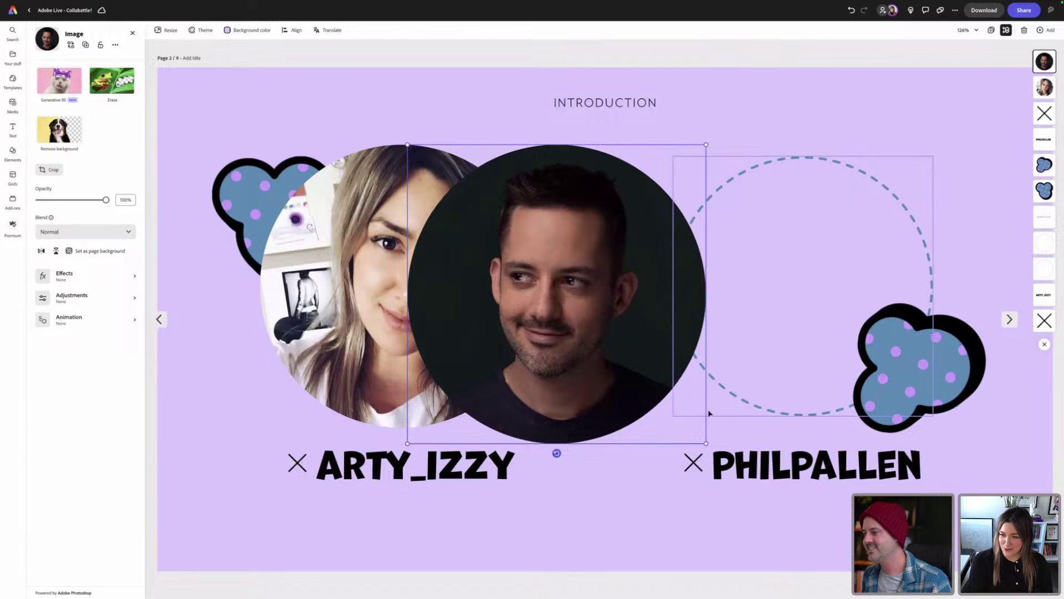
{"action": "left_click_drag", "start_coordinate": [706, 441], "coordinate": [690, 427]}
{"action": "left_click_drag", "start_coordinate": [652, 329], "coordinate": [911, 333]}
{"action": "left_click_drag", "start_coordinate": [850, 292], "coordinate": [847, 288]}
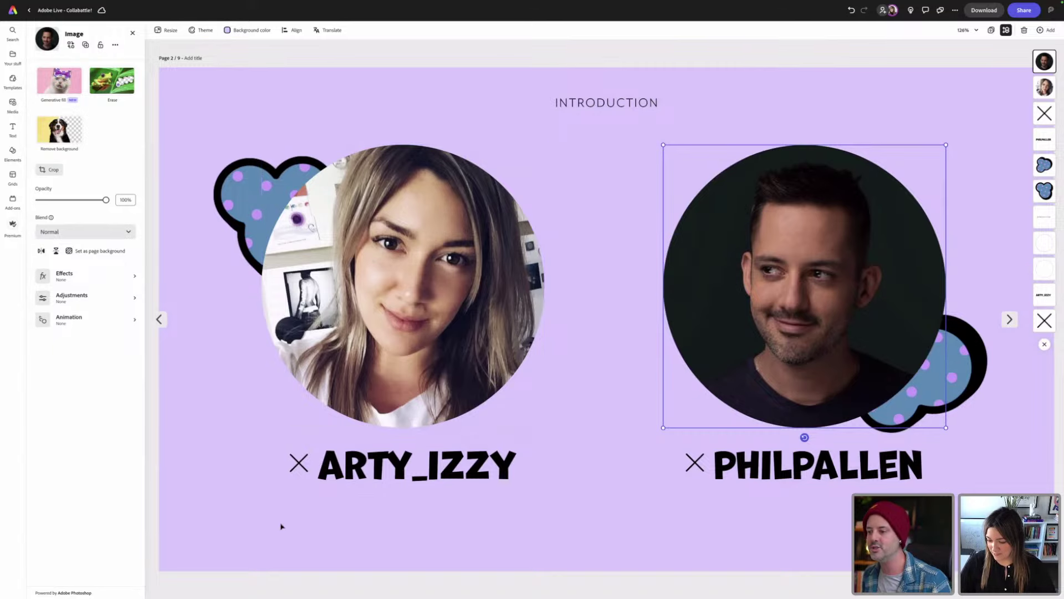
- Insert the black Instagram icon on the page using the Brandfetch add-on
{"action": "left_click", "coordinate": [12, 200]}
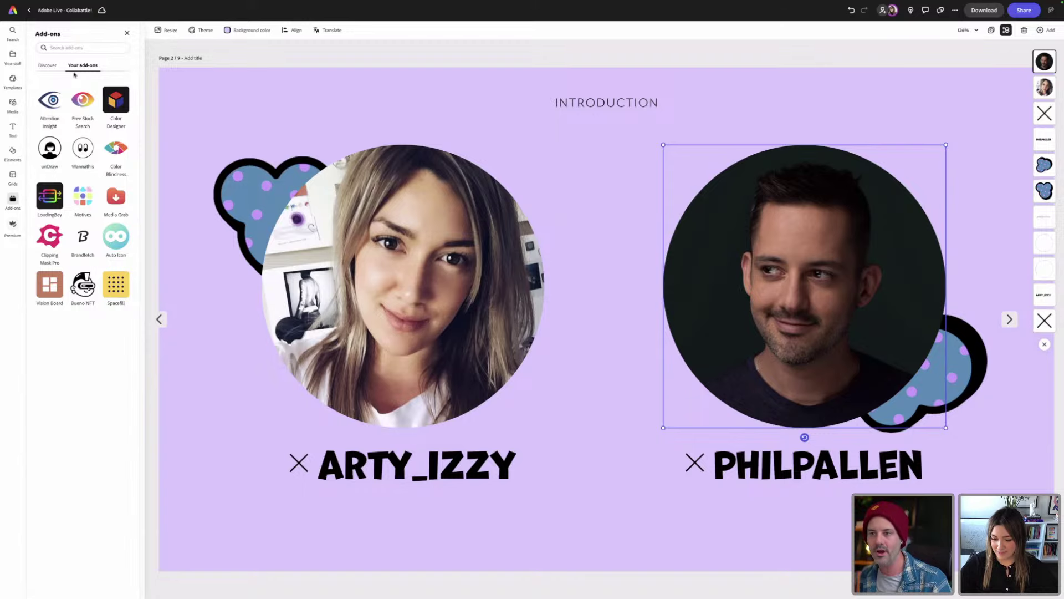
{"action": "left_click", "coordinate": [82, 236]}
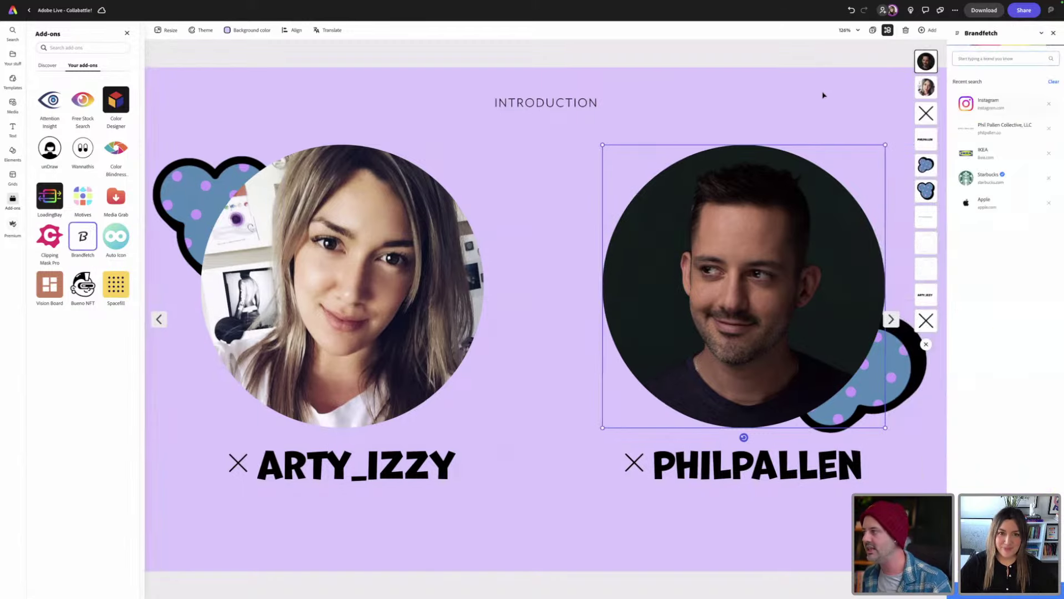
{"action": "left_click", "coordinate": [985, 101]}
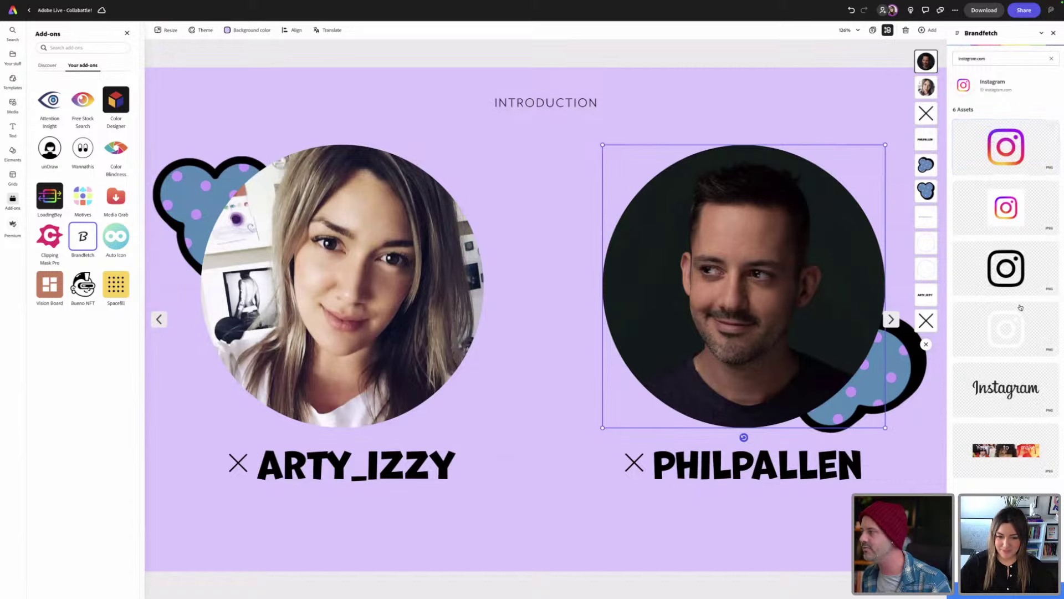
{"action": "left_click", "coordinate": [1014, 270]}
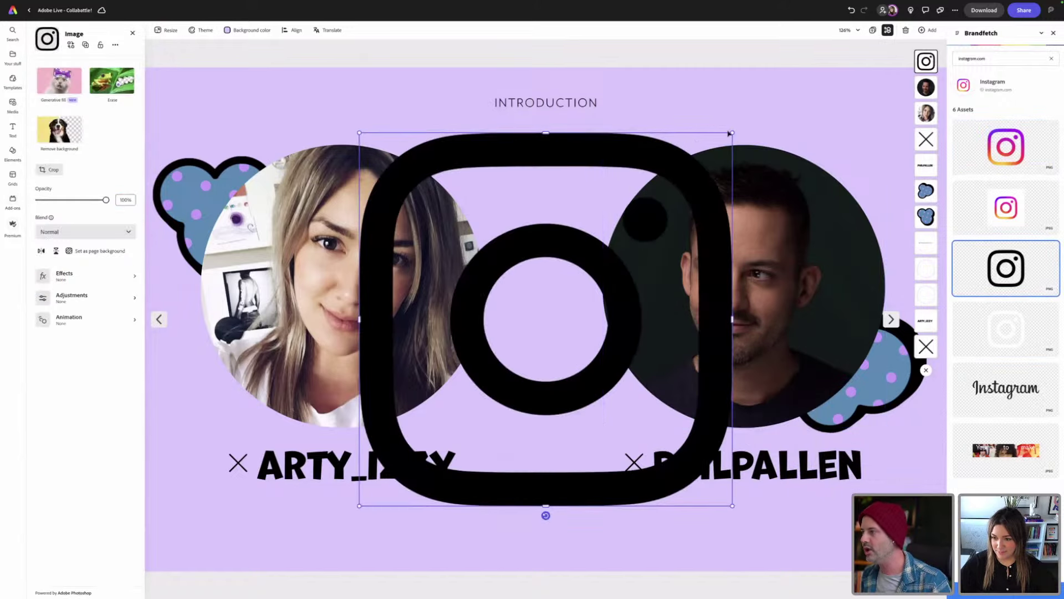
- Shrink the Instagram icon to replace the cross placeholder beside the left handle, deleting the cross
{"action": "left_click_drag", "start_coordinate": [731, 133], "coordinate": [239, 464]}
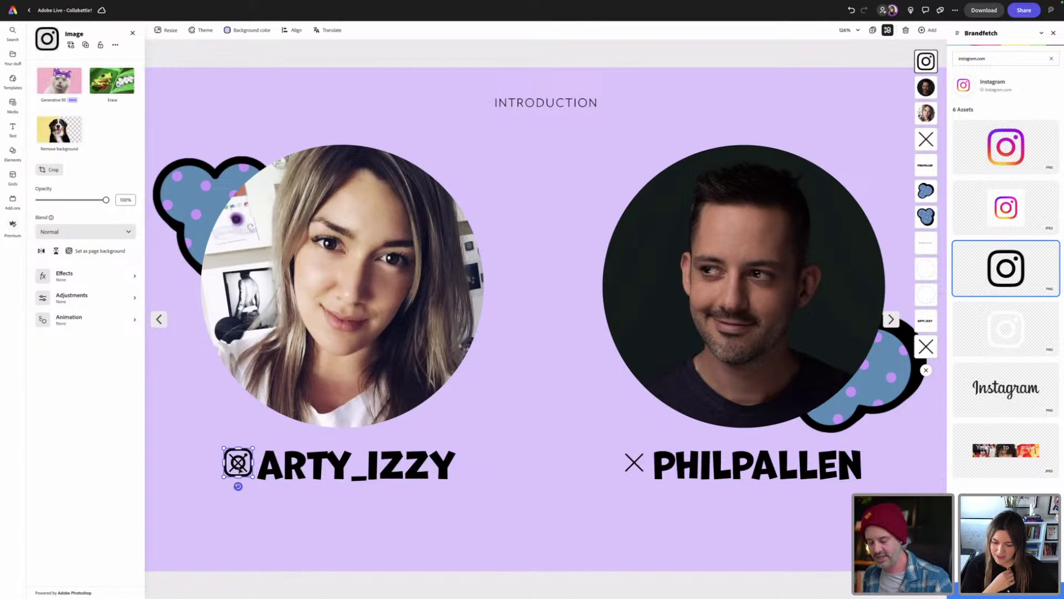
{"action": "key", "text": "ctrl+x"}
{"action": "left_click", "coordinate": [238, 463]}
{"action": "key", "text": "Delete"}
{"action": "key", "text": "ctrl+v"}
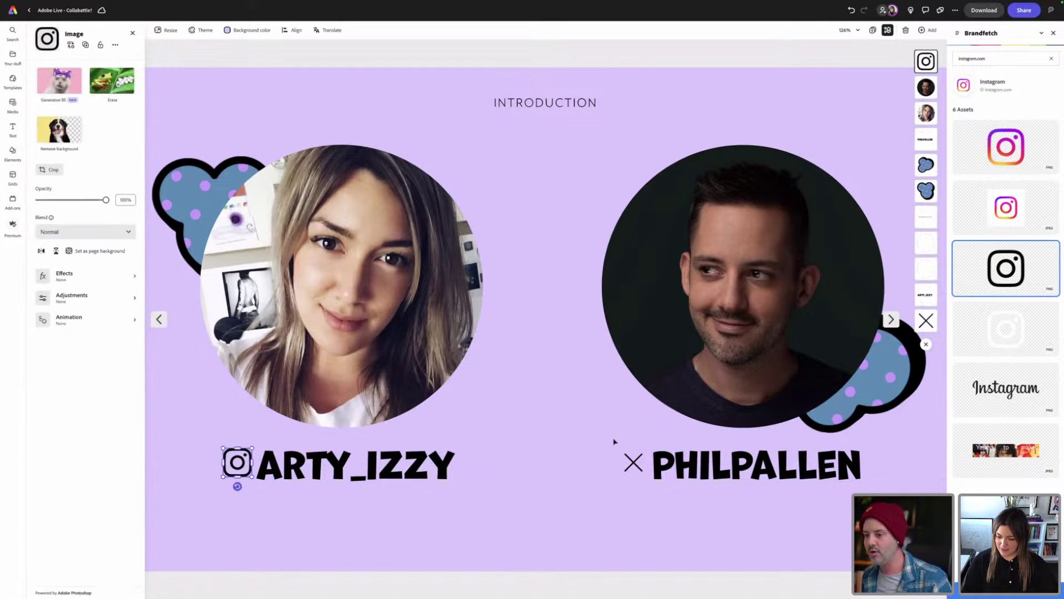
- Replace the cross placeholder beside the right handle with a copy of the Instagram icon
{"action": "left_click", "coordinate": [633, 465]}
{"action": "key", "text": "Delete"}
{"action": "key", "text": "ctrl+v"}
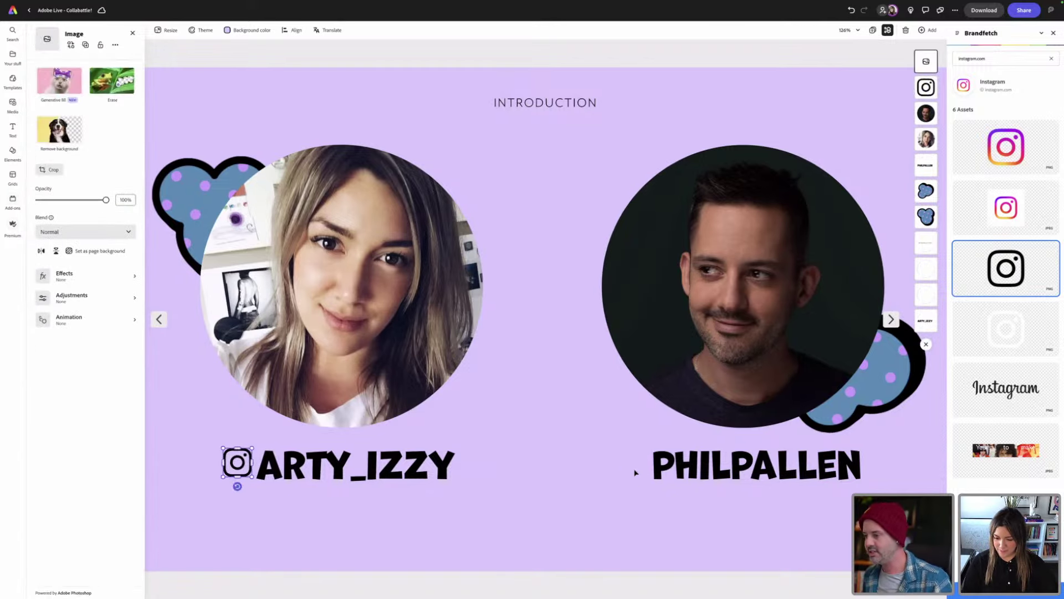
{"action": "left_click_drag", "start_coordinate": [238, 464], "coordinate": [630, 462]}
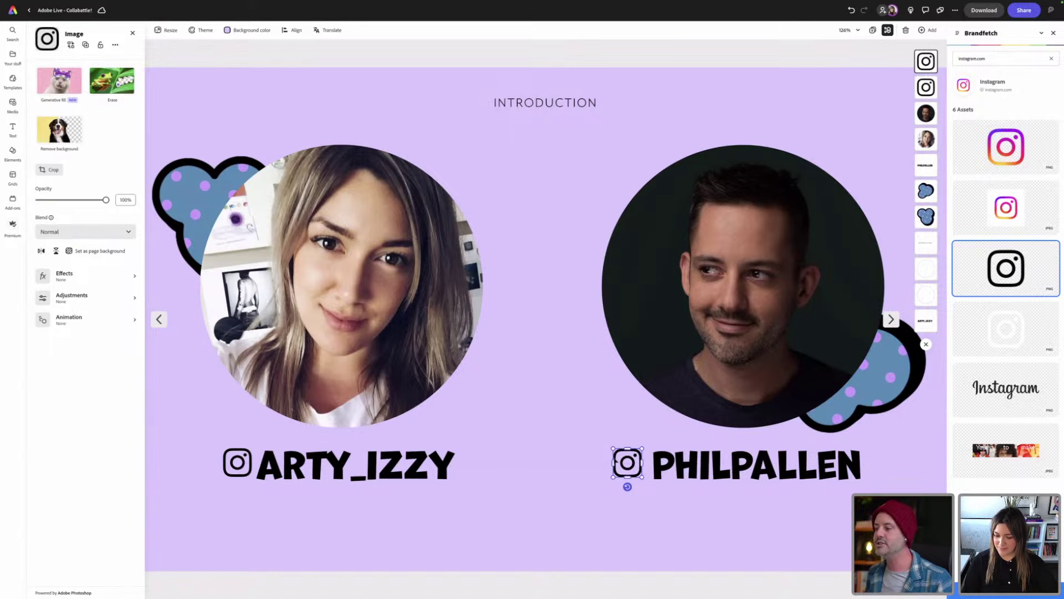
{"action": "left_click", "coordinate": [562, 474]}
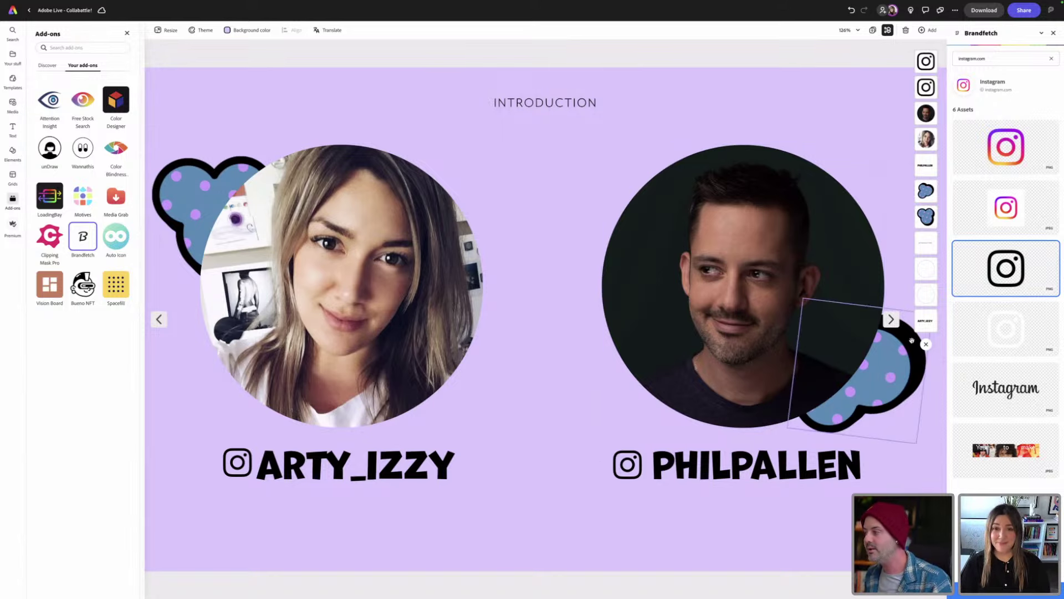
- Advance through the deck from page 2 to the INSPIRATION page, closing the add-ons list and Brandfetch along the way
{"action": "left_click", "coordinate": [891, 320]}
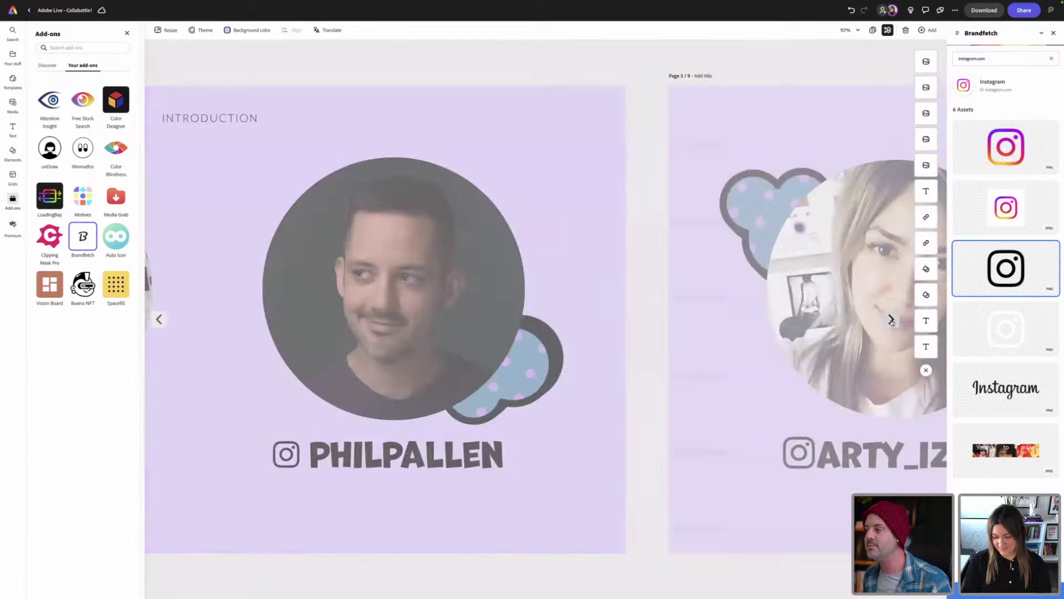
{"action": "left_click", "coordinate": [127, 33]}
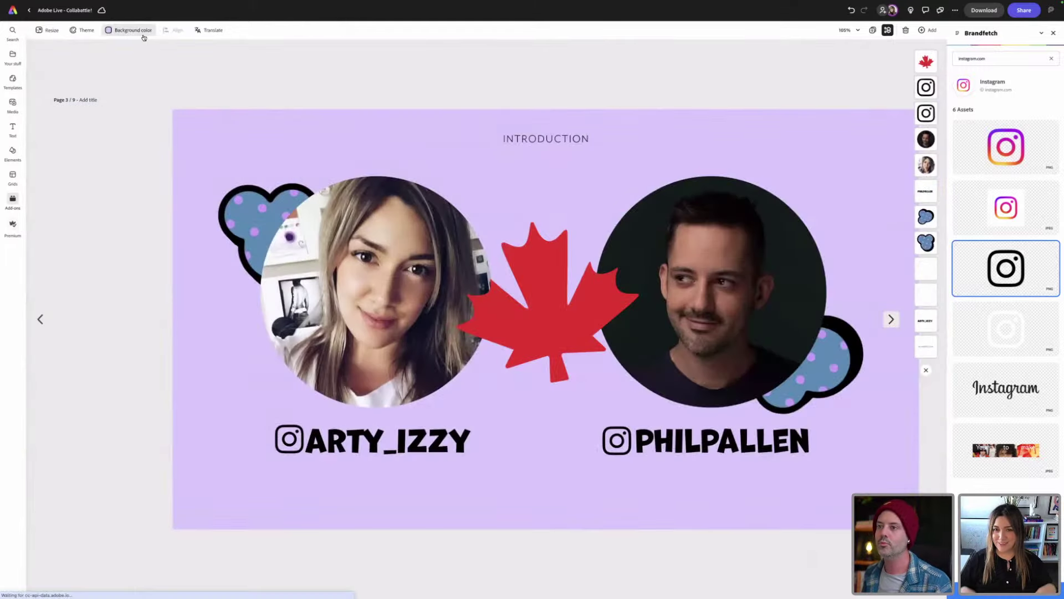
{"action": "left_click", "coordinate": [1053, 33]}
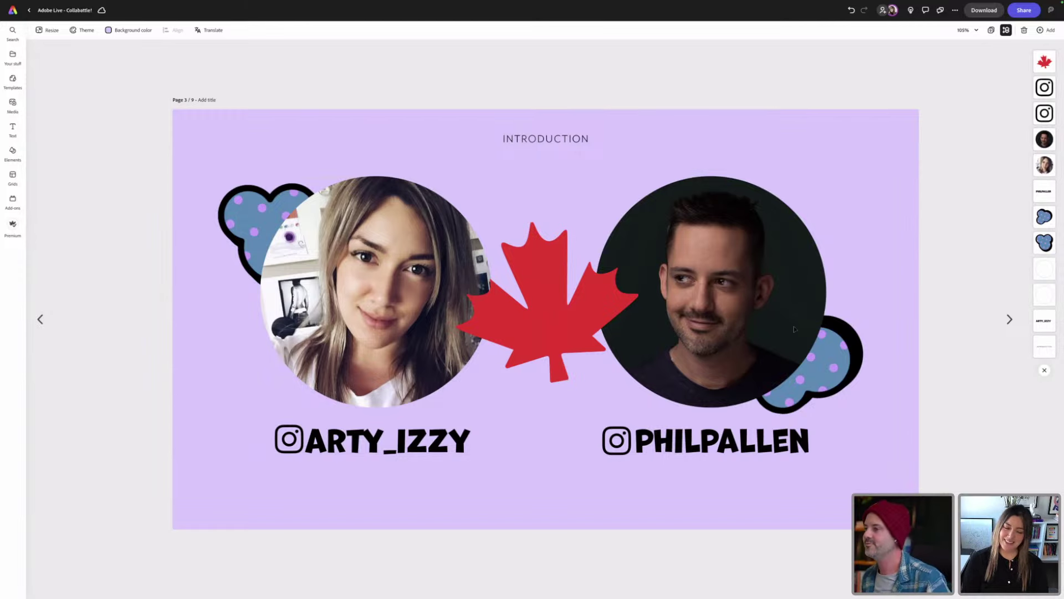
{"action": "left_click", "coordinate": [1010, 321]}
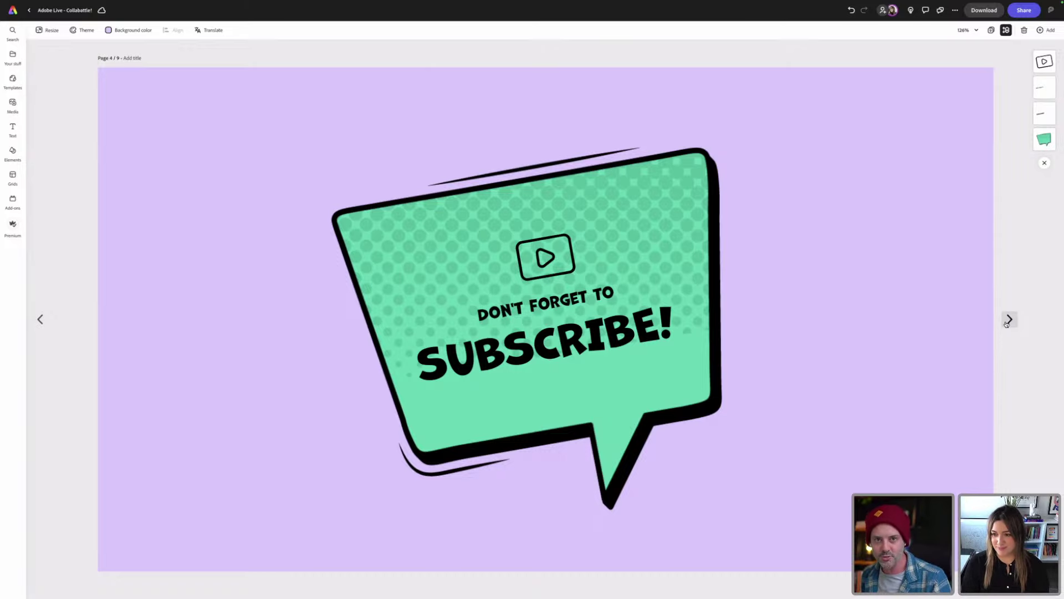
{"action": "left_click", "coordinate": [1007, 324]}
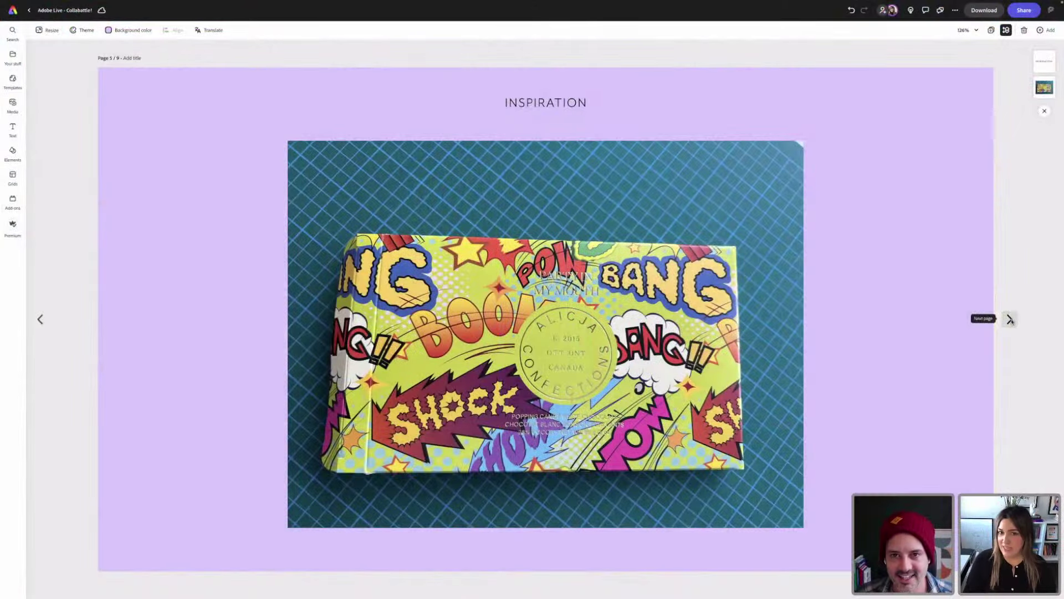
- Remove the background from the comic-style box photo and centre the cut-out box on the INSPIRATION page
{"action": "left_click", "coordinate": [686, 348]}
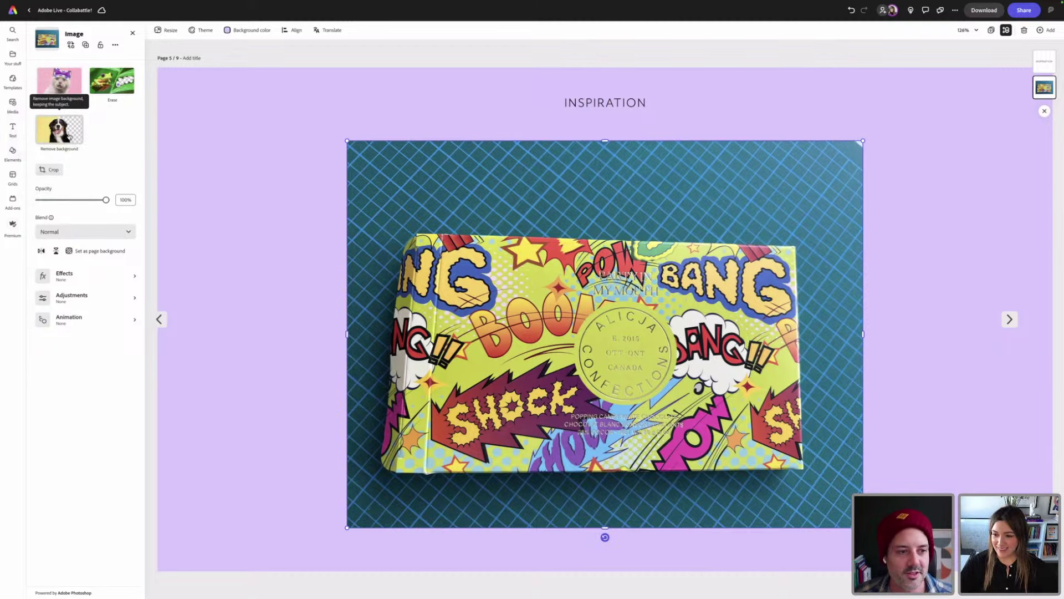
{"action": "left_click", "coordinate": [69, 136]}
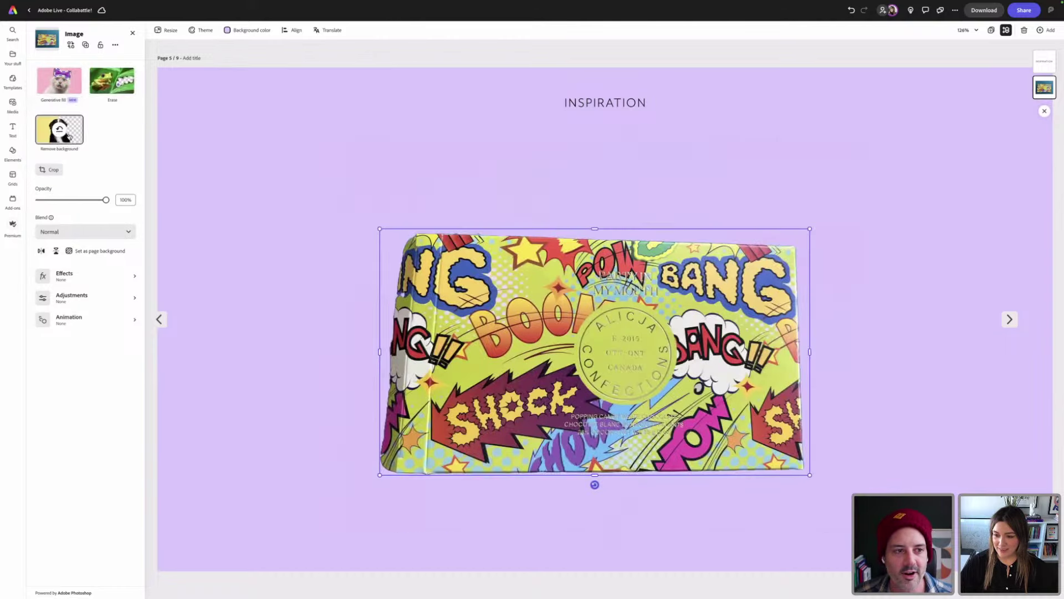
{"action": "left_click", "coordinate": [916, 328]}
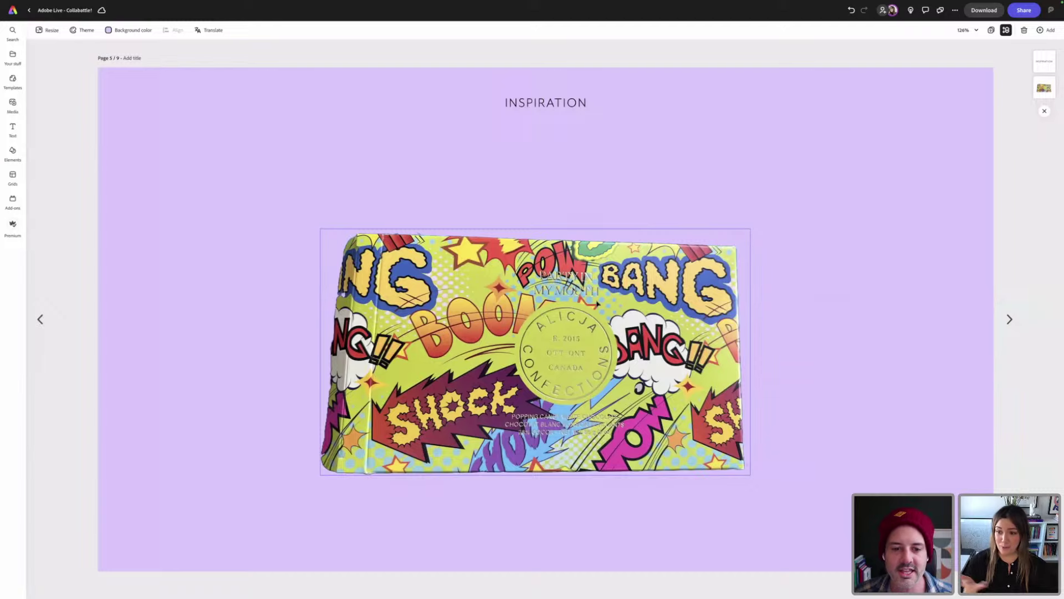
{"action": "left_click_drag", "start_coordinate": [597, 303], "coordinate": [669, 279]}
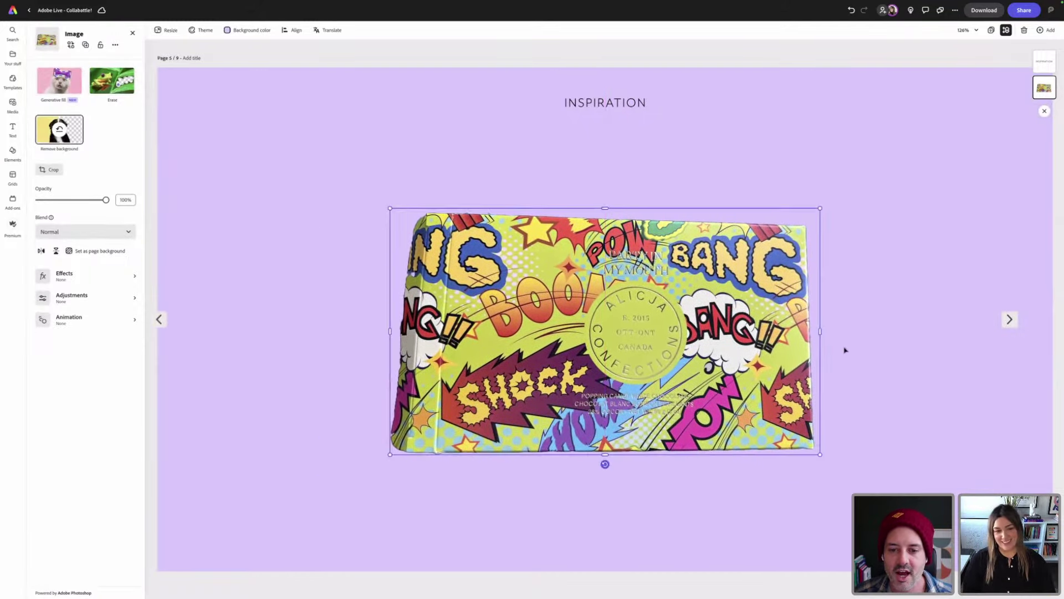
- Advance the deck to page 6 and open the Tag You're Hit library from the brands and libraries collection
{"action": "left_click", "coordinate": [1013, 328]}
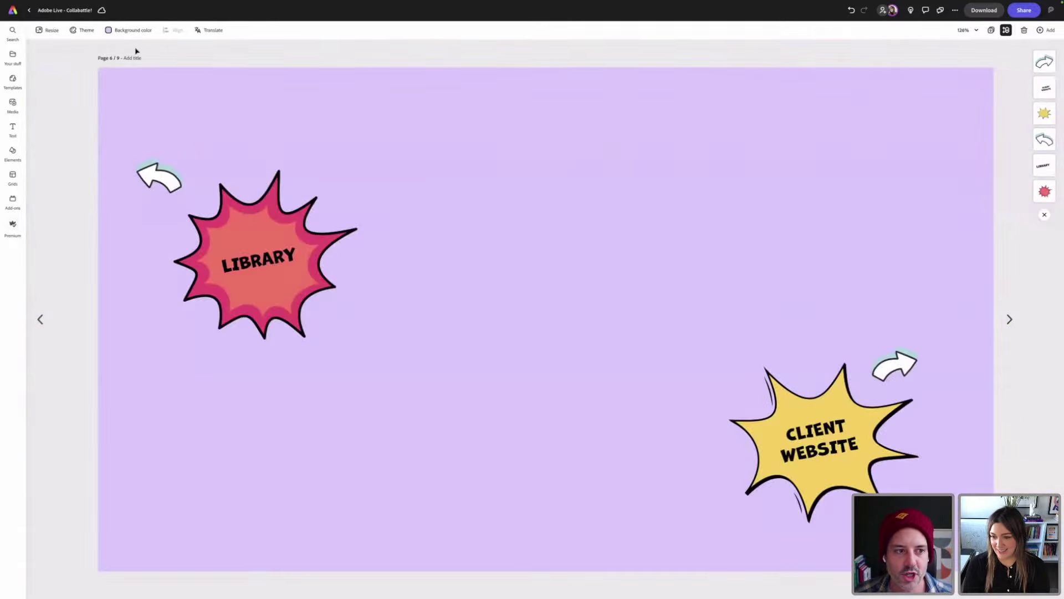
{"action": "left_click", "coordinate": [11, 56]}
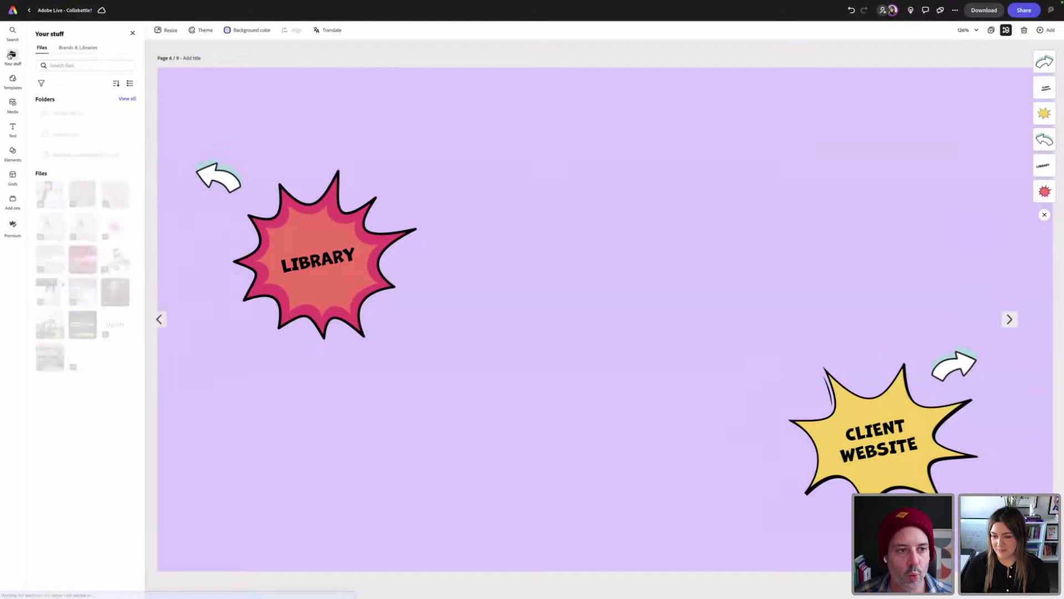
{"action": "left_click", "coordinate": [89, 49]}
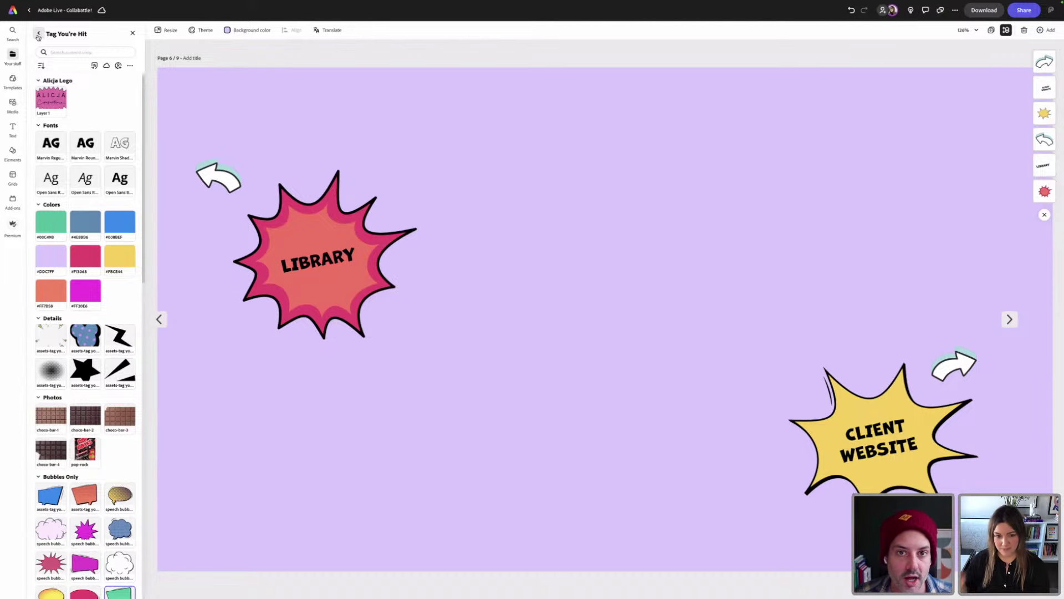
{"action": "left_click", "coordinate": [38, 34]}
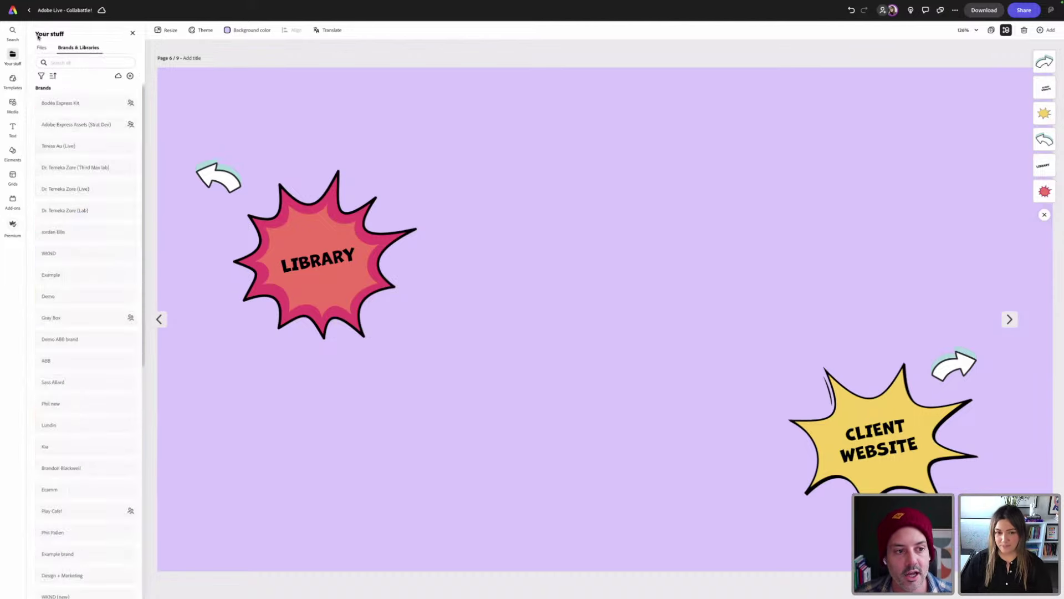
{"action": "scroll", "coordinate": [70, 237], "scroll_direction": "down", "scroll_amount": 3}
{"action": "scroll", "coordinate": [74, 236], "scroll_direction": "down", "scroll_amount": 5}
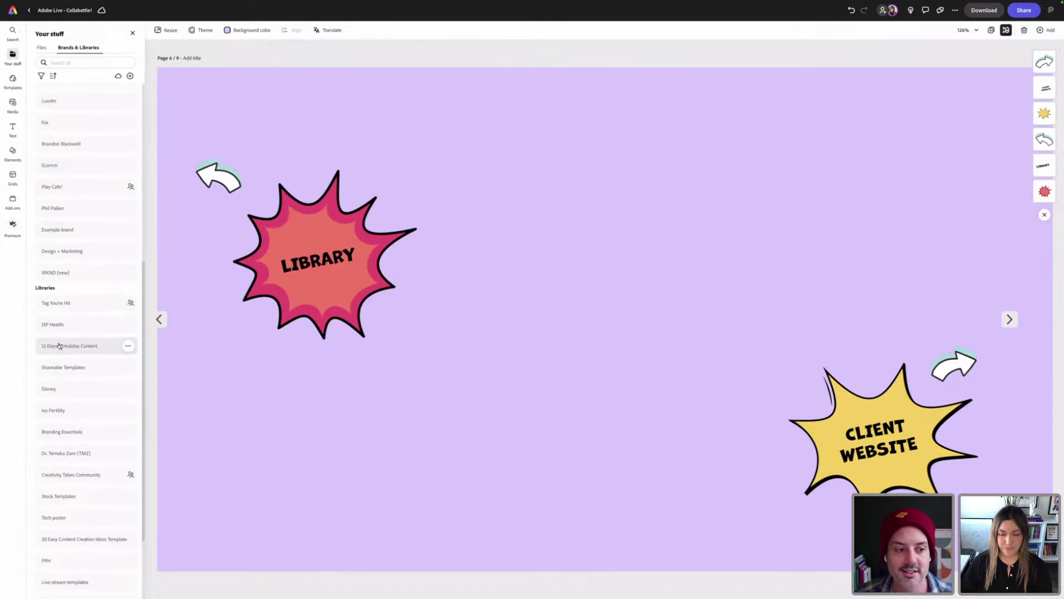
{"action": "left_click", "coordinate": [72, 304]}
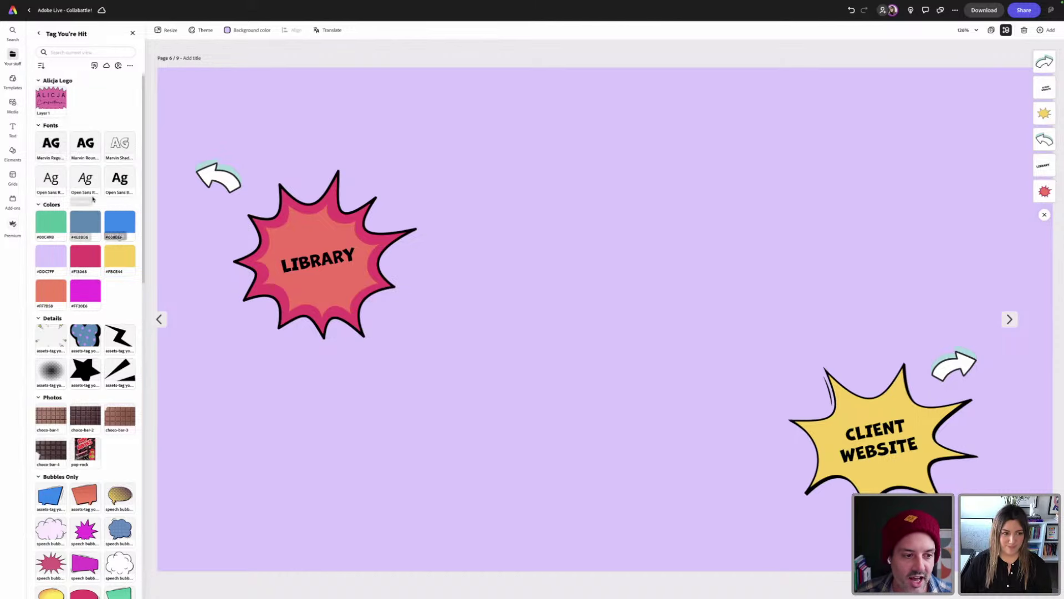
- Look through the Tag You're Hit library's photos, speech bubbles, comic words and combined word-and-bubble graphics
{"action": "scroll", "coordinate": [93, 198], "scroll_direction": "down", "scroll_amount": 6}
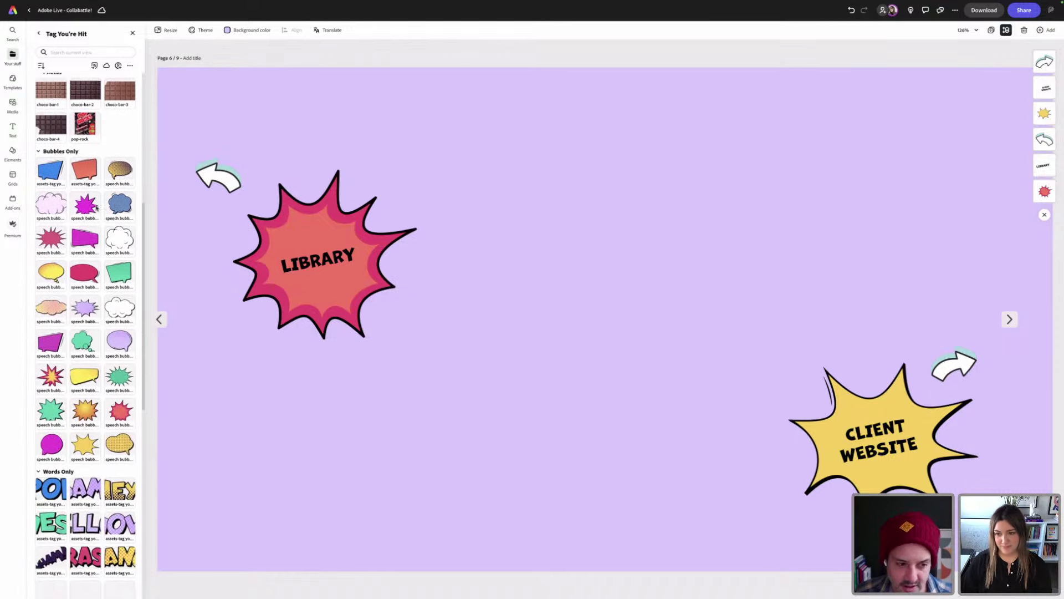
{"action": "scroll", "coordinate": [97, 207], "scroll_direction": "down", "scroll_amount": 7}
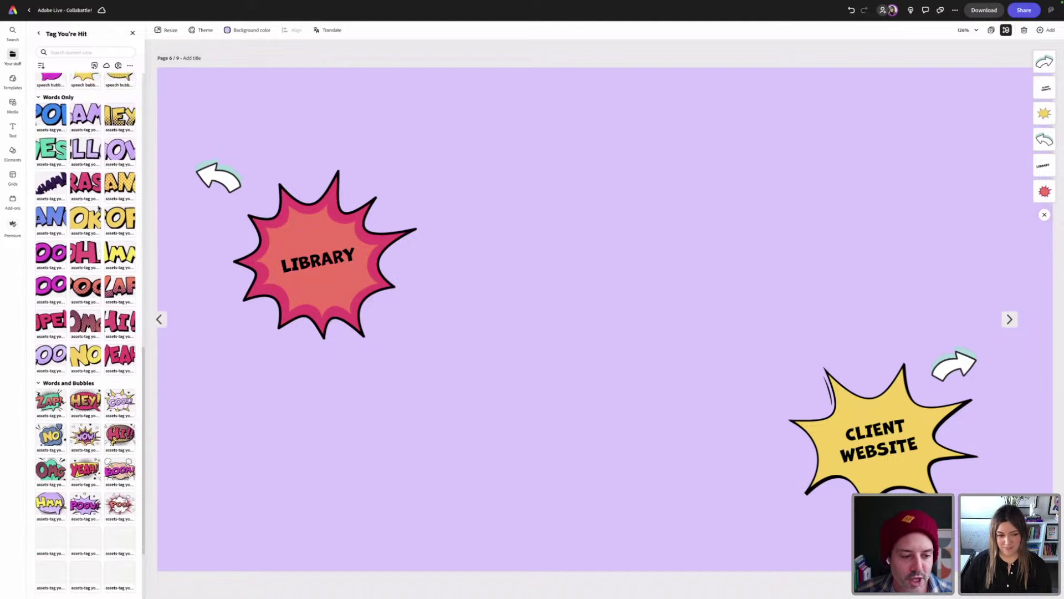
{"action": "scroll", "coordinate": [99, 208], "scroll_direction": "down", "scroll_amount": 3}
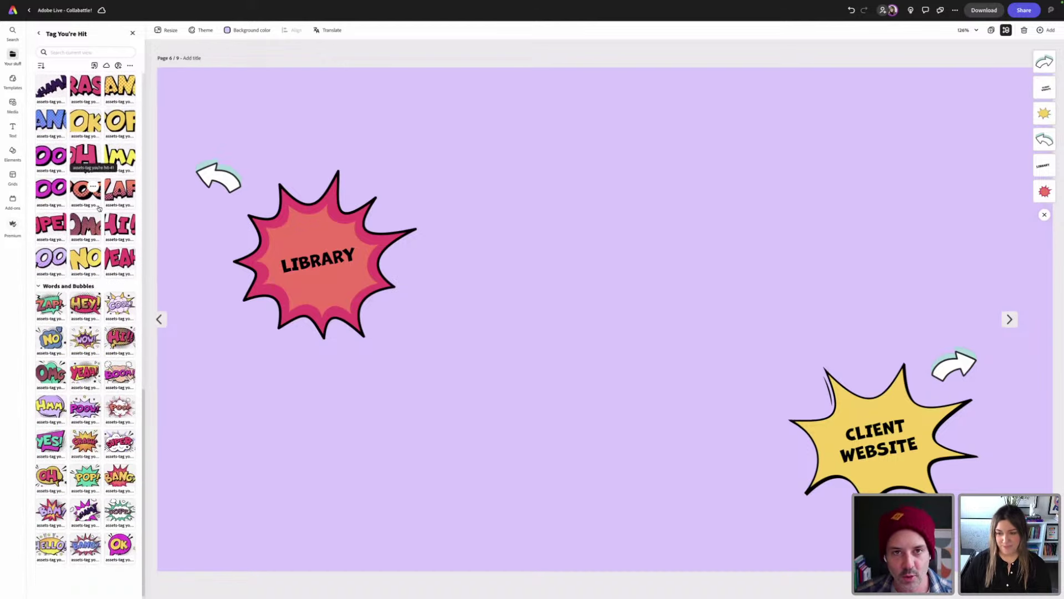
{"action": "scroll", "coordinate": [89, 189], "scroll_direction": "up", "scroll_amount": 15}
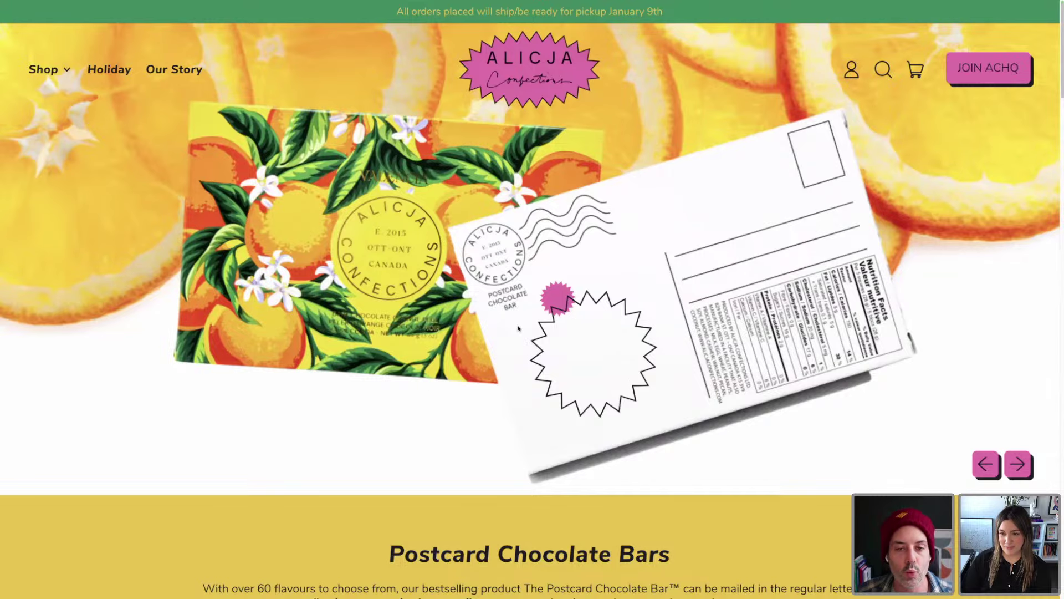
- On the Alicja Confections website, examine the Postcard Chocolate Bars page's branding and packaging designs through to the end of the product list
{"action": "scroll", "coordinate": [524, 321], "scroll_direction": "down", "scroll_amount": 1}
{"action": "scroll", "coordinate": [525, 321], "scroll_direction": "up", "scroll_amount": 1}
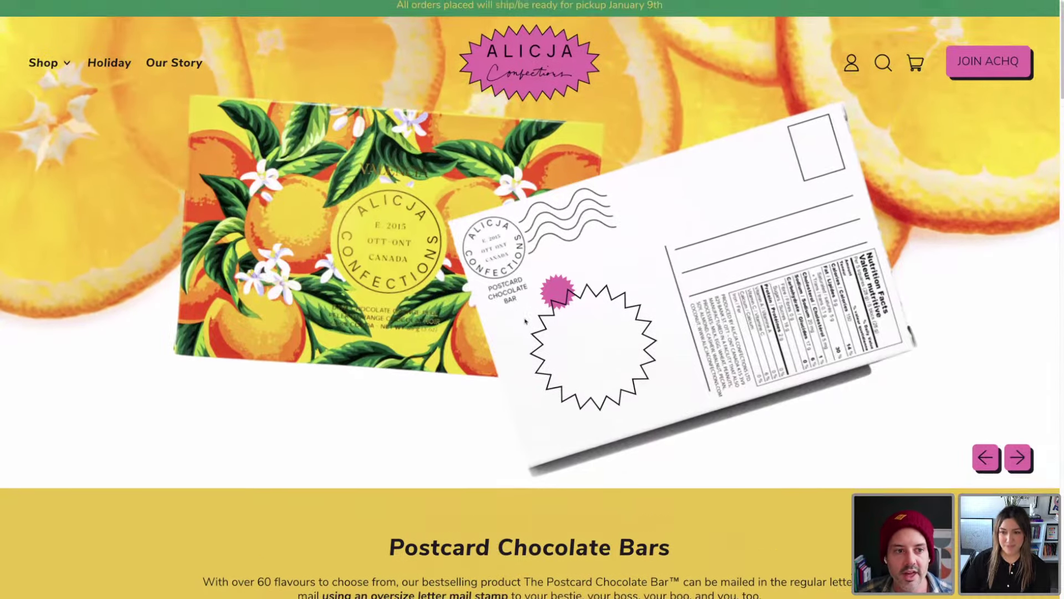
{"action": "scroll", "coordinate": [525, 320], "scroll_direction": "down", "scroll_amount": 5}
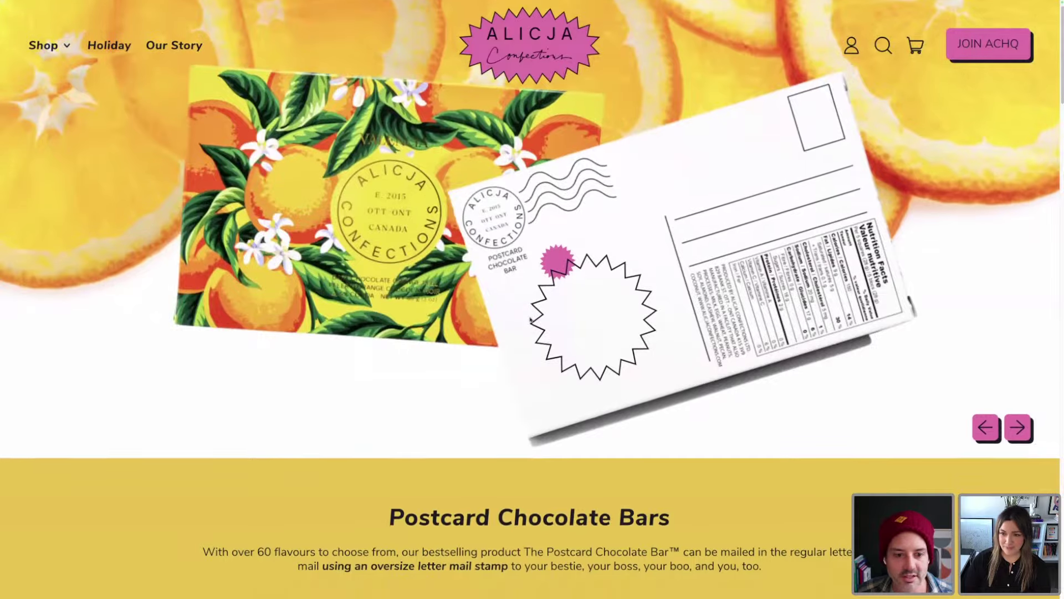
{"action": "scroll", "coordinate": [533, 319], "scroll_direction": "down", "scroll_amount": 3}
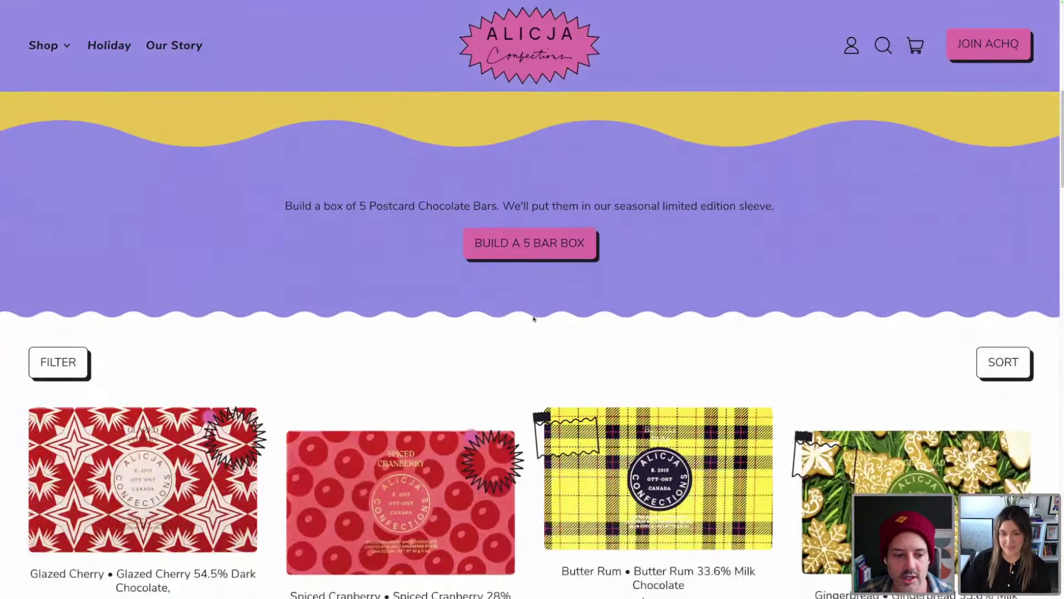
{"action": "scroll", "coordinate": [536, 320], "scroll_direction": "up", "scroll_amount": 2}
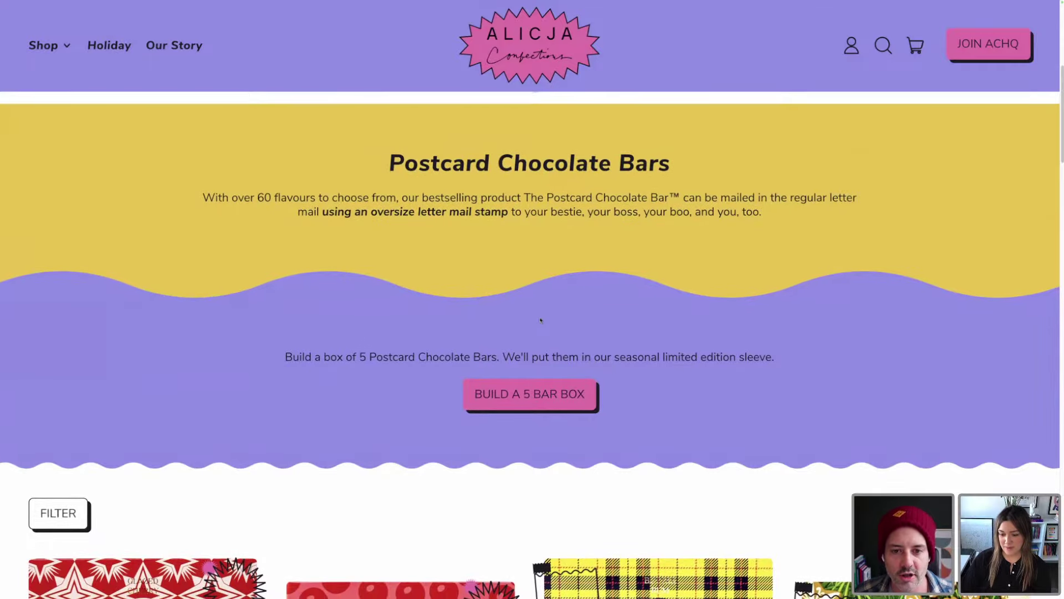
{"action": "scroll", "coordinate": [535, 322], "scroll_direction": "down", "scroll_amount": 2}
{"action": "scroll", "coordinate": [557, 309], "scroll_direction": "down", "scroll_amount": 6}
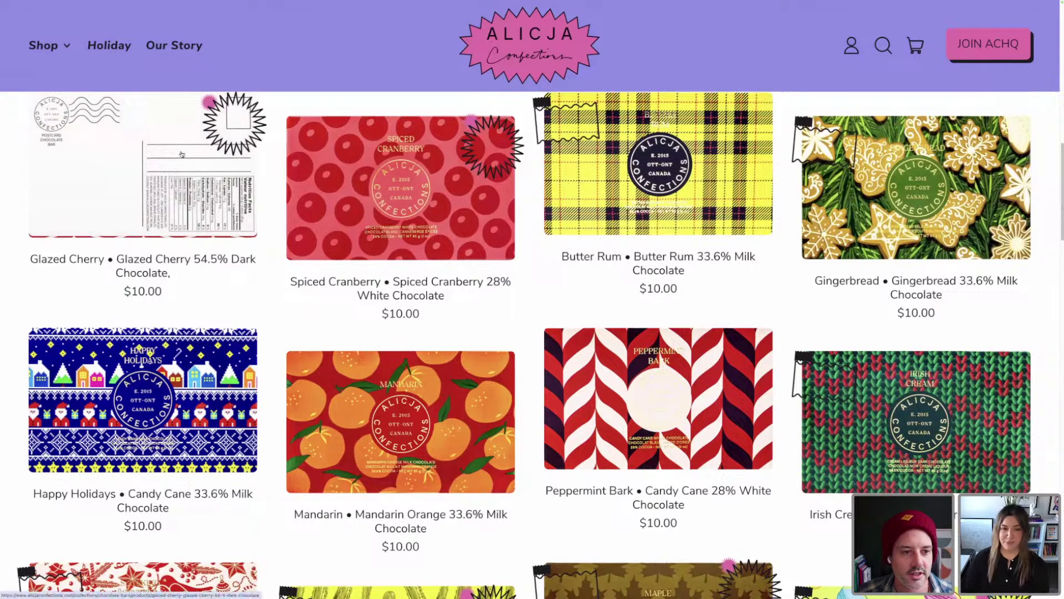
{"action": "scroll", "coordinate": [610, 170], "scroll_direction": "up", "scroll_amount": 1}
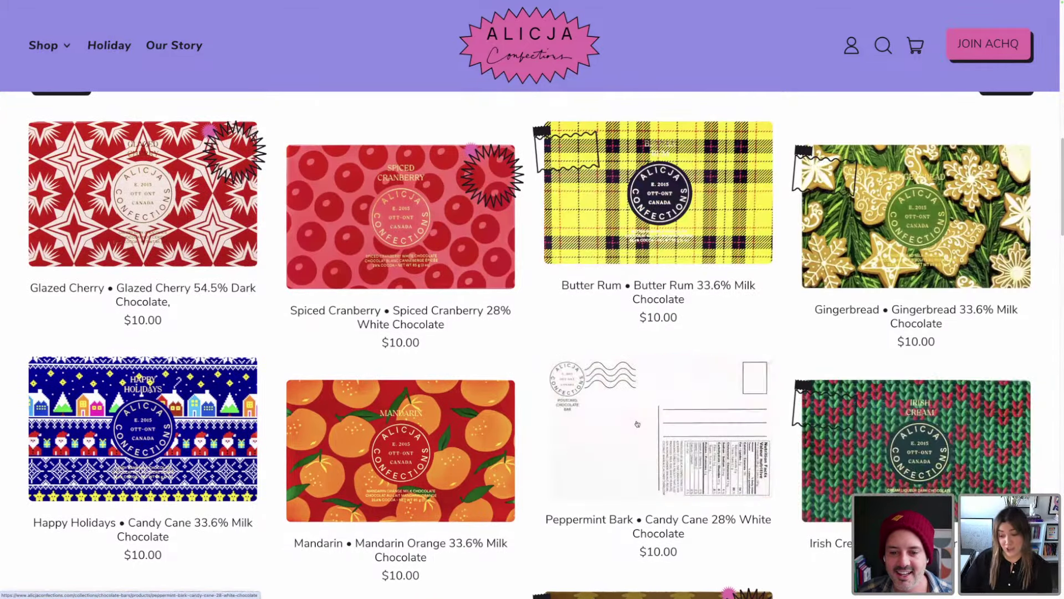
{"action": "scroll", "coordinate": [126, 415], "scroll_direction": "down", "scroll_amount": 7}
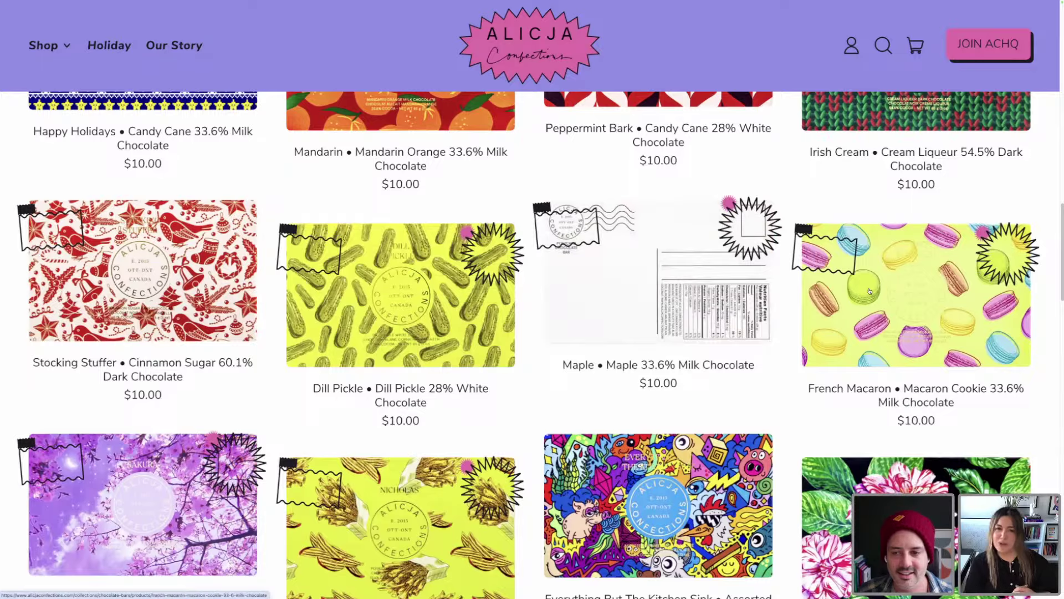
{"action": "scroll", "coordinate": [870, 291], "scroll_direction": "down", "scroll_amount": 3}
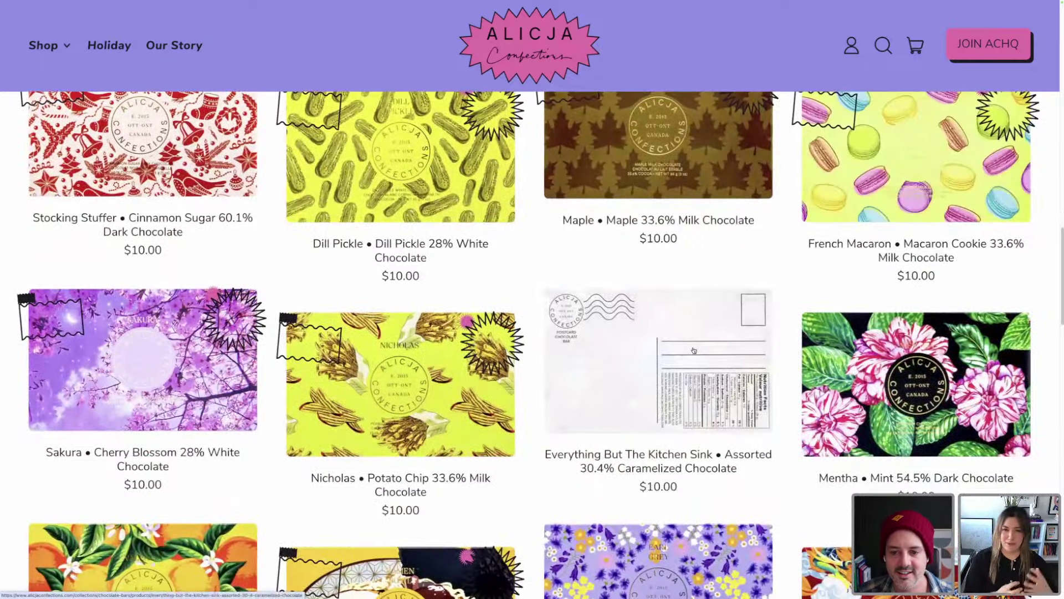
{"action": "scroll", "coordinate": [143, 361], "scroll_direction": "down", "scroll_amount": 4}
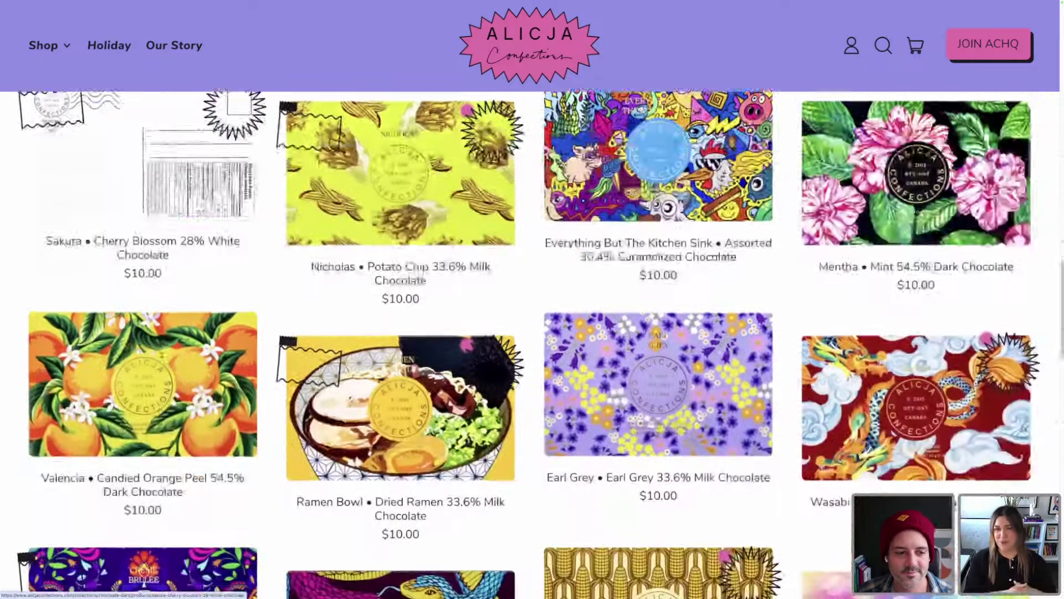
{"action": "scroll", "coordinate": [553, 399], "scroll_direction": "down", "scroll_amount": 3}
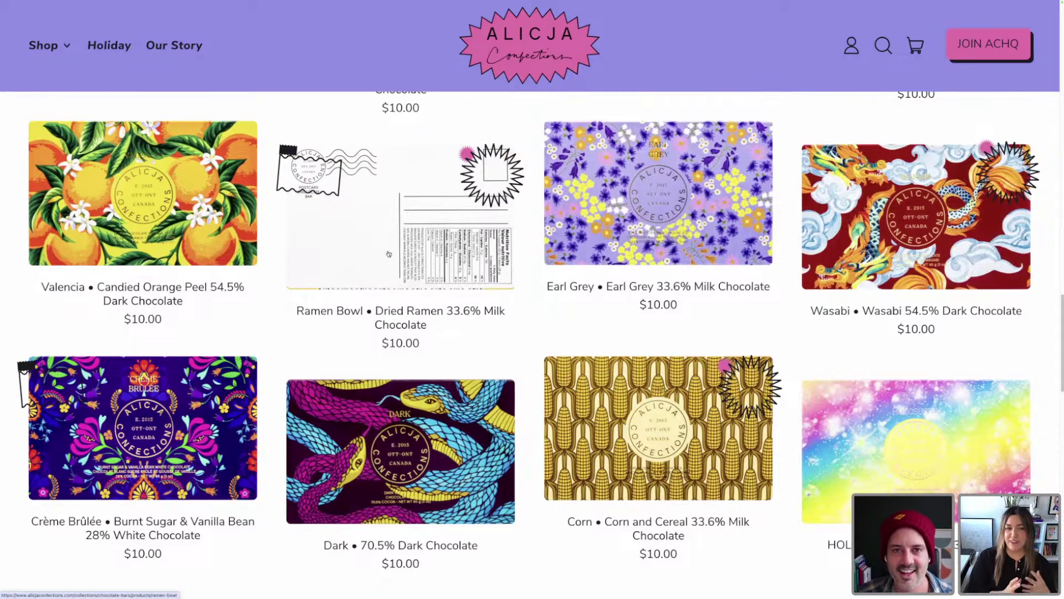
{"action": "scroll", "coordinate": [542, 357], "scroll_direction": "down", "scroll_amount": 5}
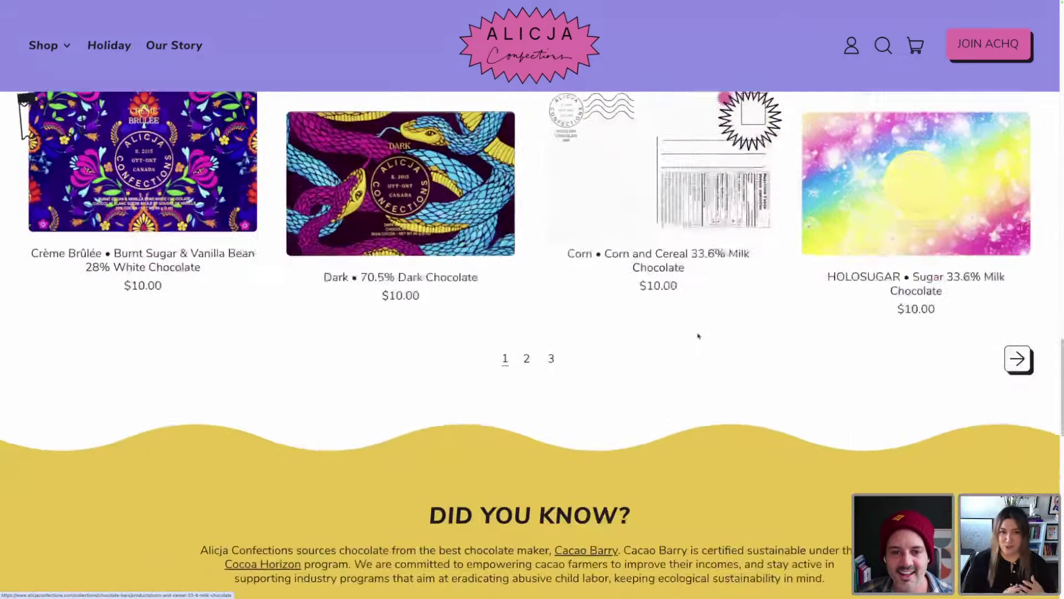
- Go back over the chocolate bar designs from the end of the product list up to the page's hero banner
{"action": "scroll", "coordinate": [698, 336], "scroll_direction": "up", "scroll_amount": 10}
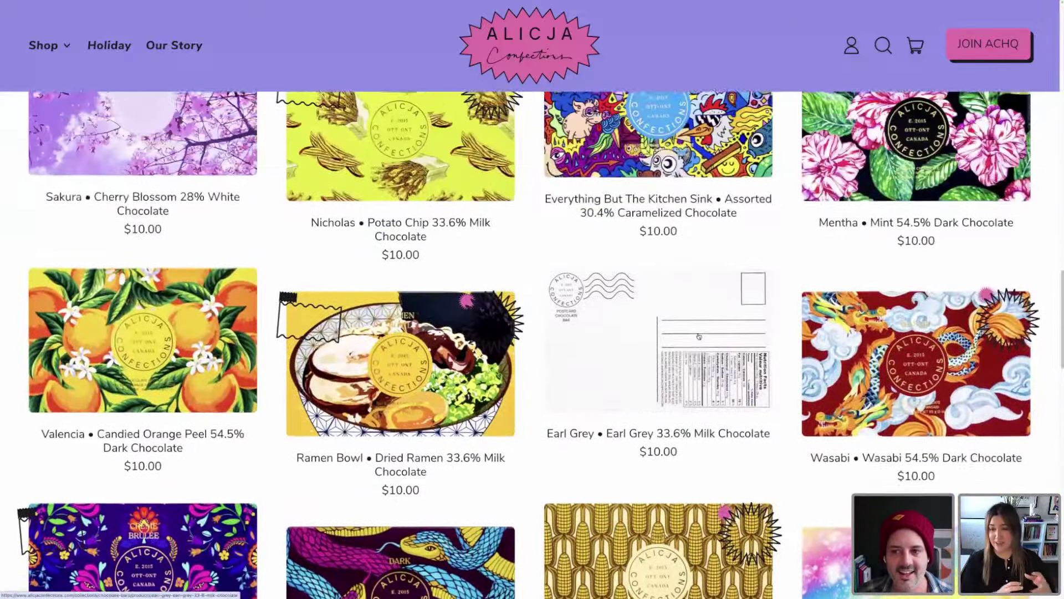
{"action": "scroll", "coordinate": [699, 336], "scroll_direction": "up", "scroll_amount": 6}
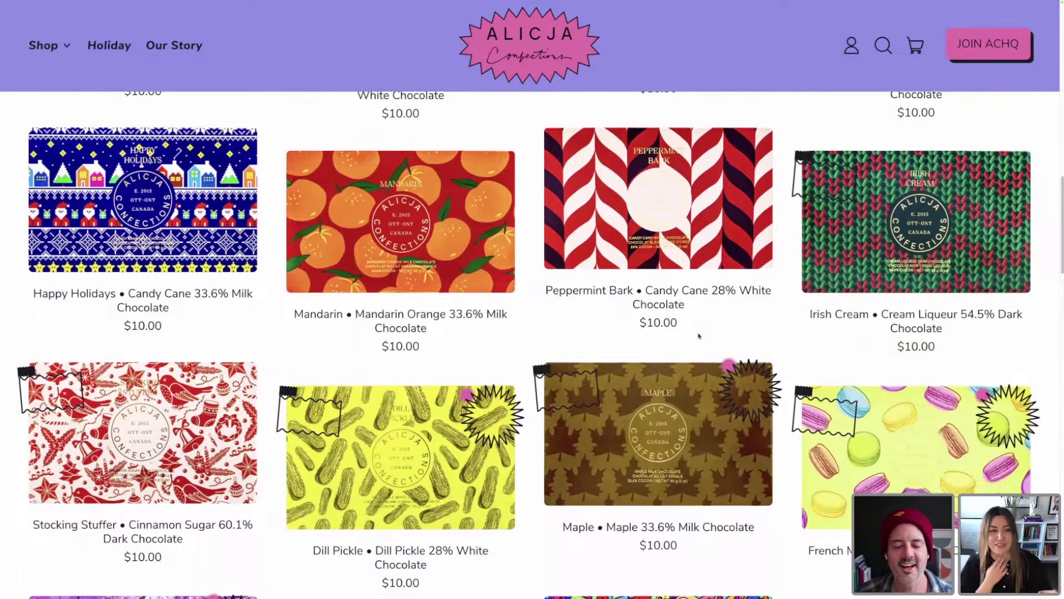
{"action": "scroll", "coordinate": [698, 336], "scroll_direction": "up", "scroll_amount": 5}
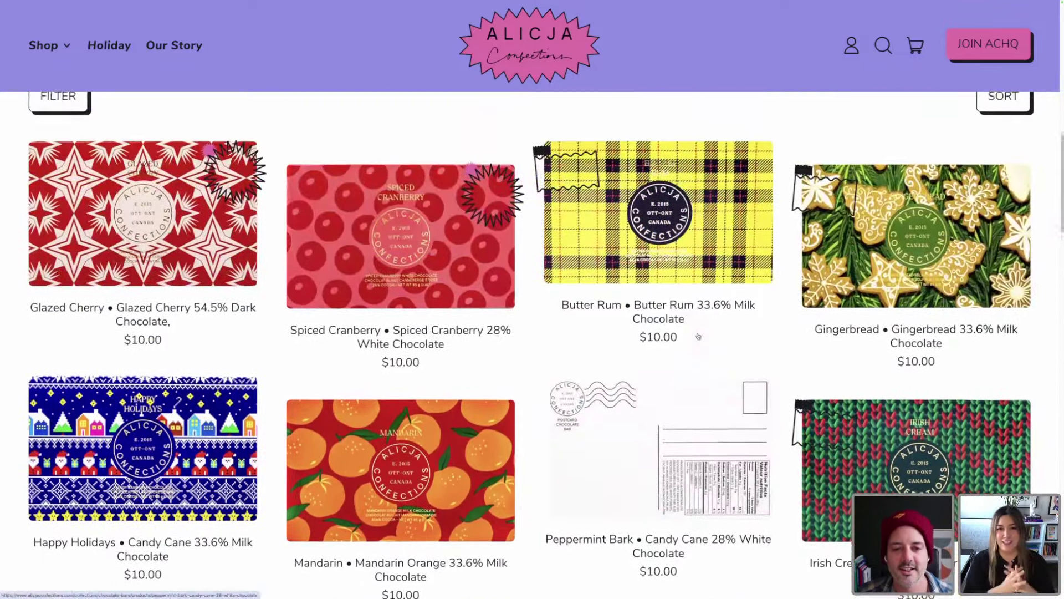
{"action": "scroll", "coordinate": [701, 338], "scroll_direction": "up", "scroll_amount": 4}
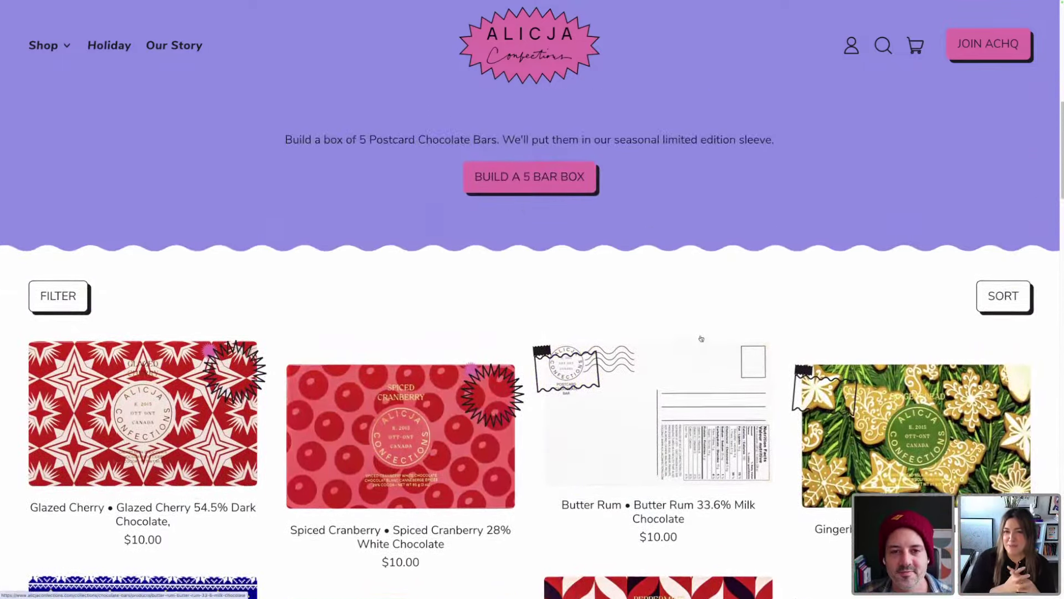
{"action": "scroll", "coordinate": [422, 311], "scroll_direction": "down", "scroll_amount": 1}
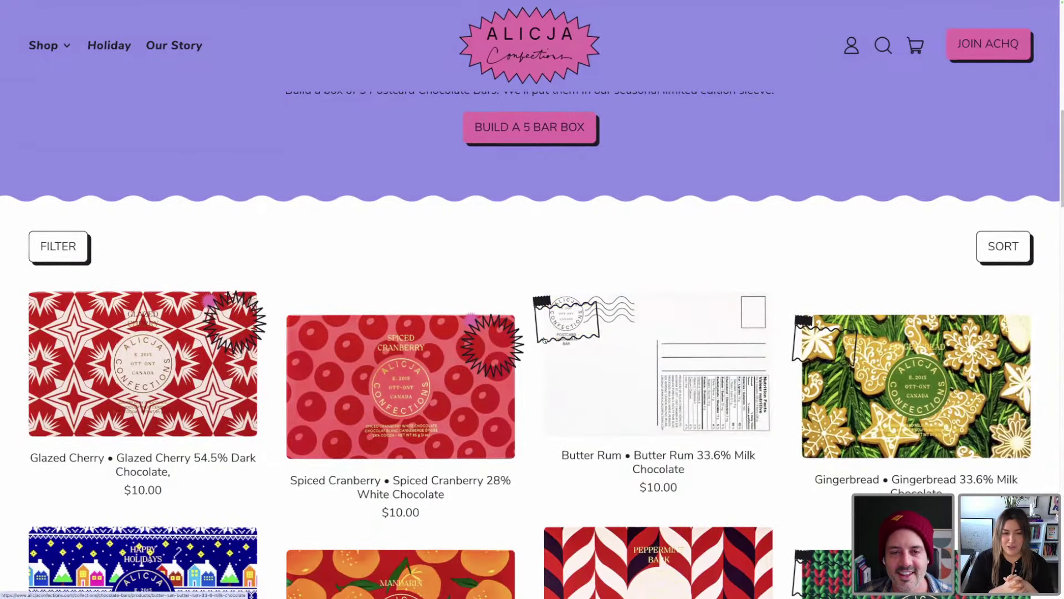
{"action": "scroll", "coordinate": [537, 336], "scroll_direction": "up", "scroll_amount": 4}
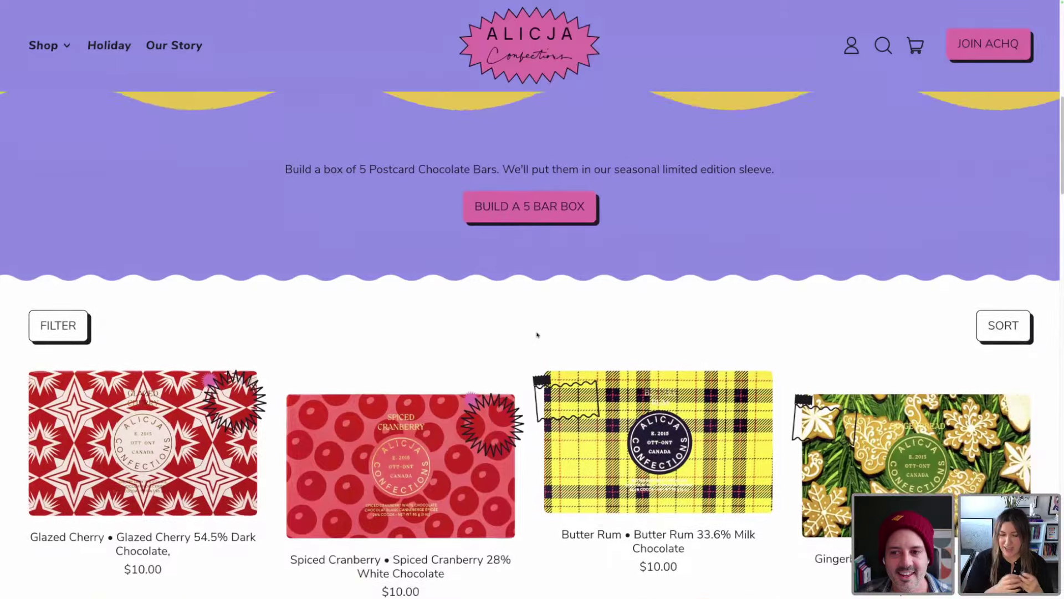
{"action": "scroll", "coordinate": [538, 335], "scroll_direction": "up", "scroll_amount": 4}
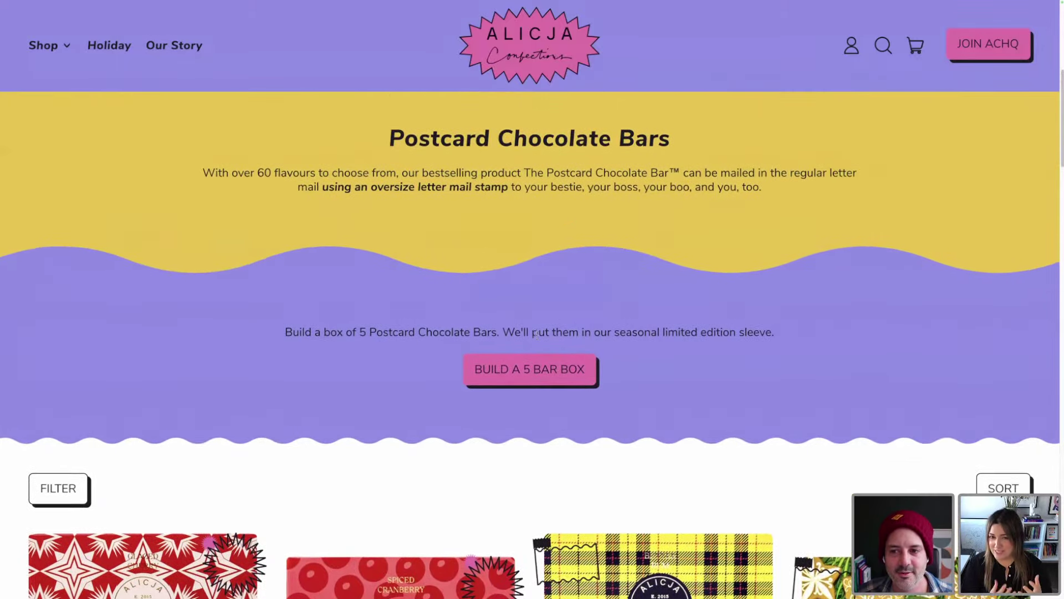
{"action": "scroll", "coordinate": [539, 335], "scroll_direction": "up", "scroll_amount": 4}
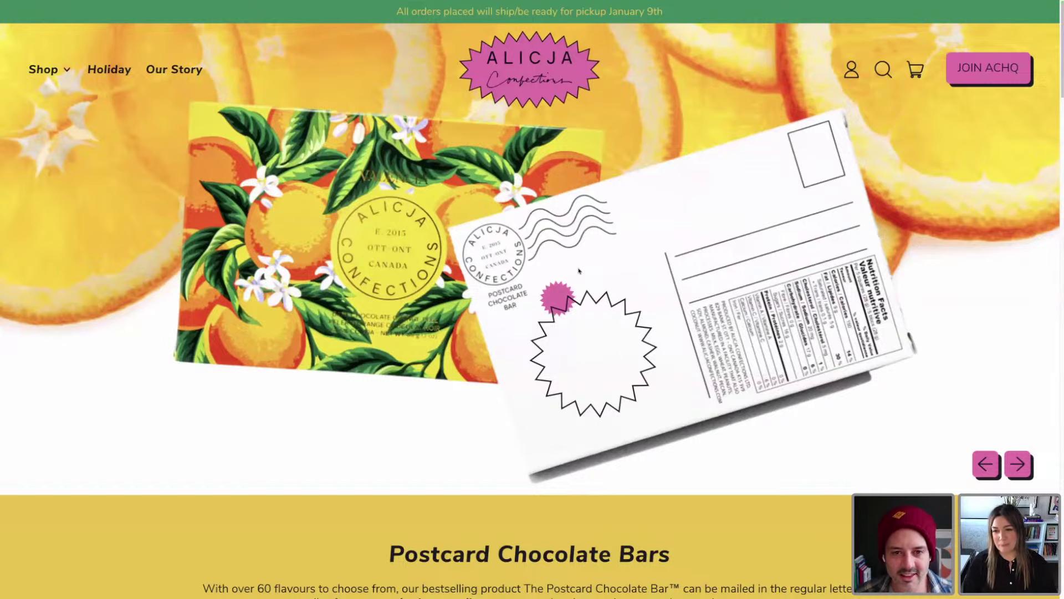
- Switch to the Collabattle! Dummy Proposal Text document in Google Docs and review its title page and introduction
{"action": "key", "text": "ctrl+Tab"}
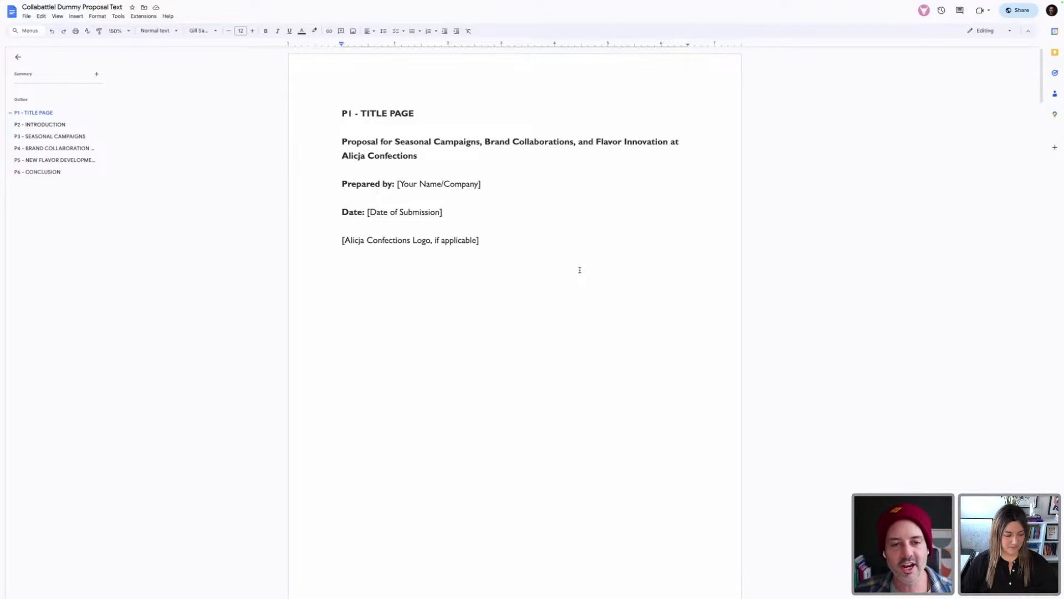
{"action": "scroll", "coordinate": [582, 266], "scroll_direction": "down", "scroll_amount": 12}
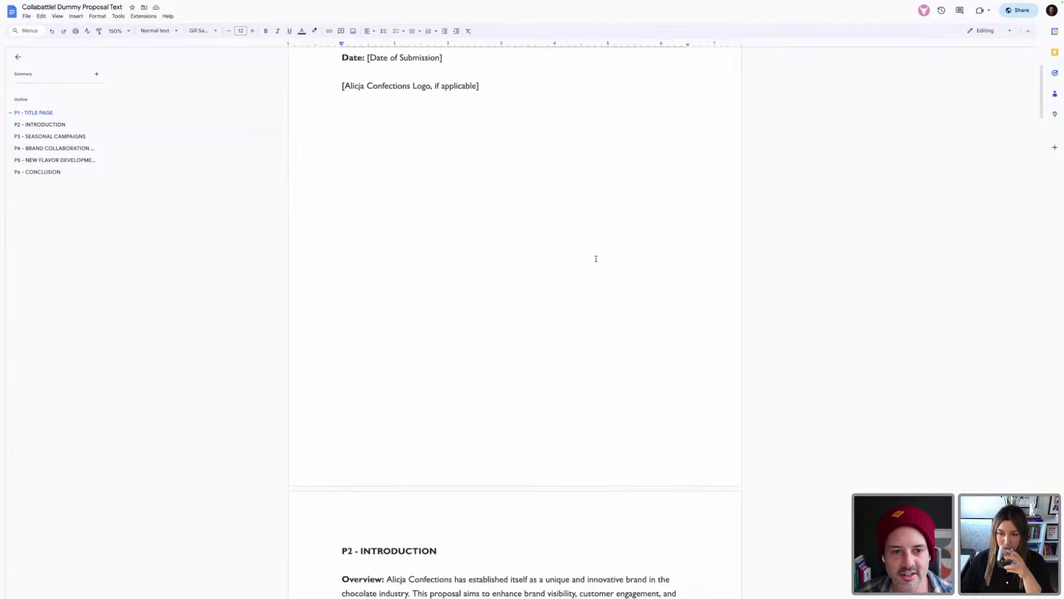
{"action": "scroll", "coordinate": [599, 261], "scroll_direction": "down", "scroll_amount": 1}
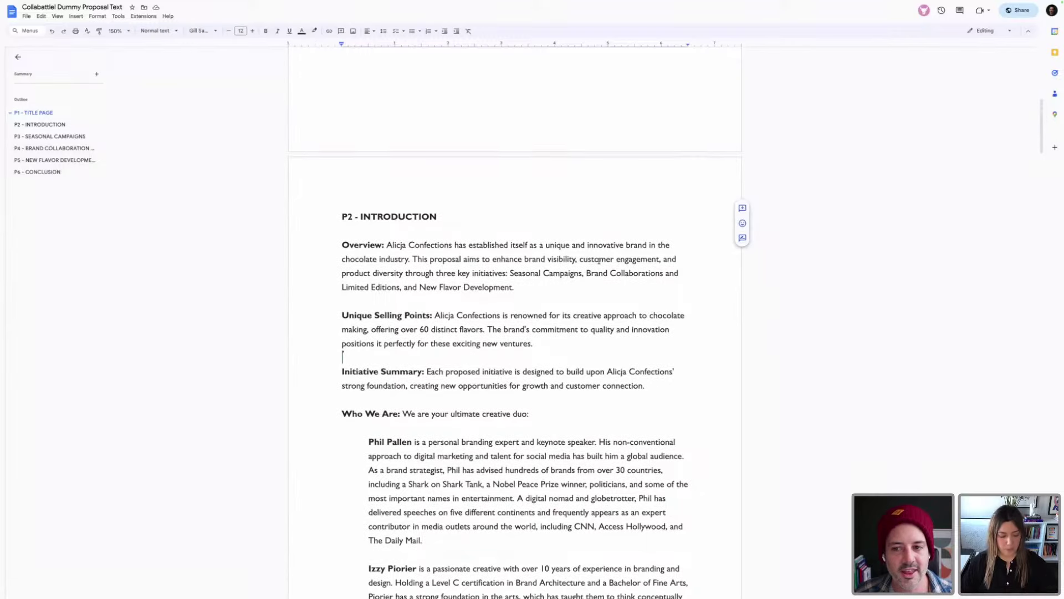
{"action": "scroll", "coordinate": [599, 261], "scroll_direction": "up", "scroll_amount": 5}
{"action": "scroll", "coordinate": [600, 261], "scroll_direction": "down", "scroll_amount": 6}
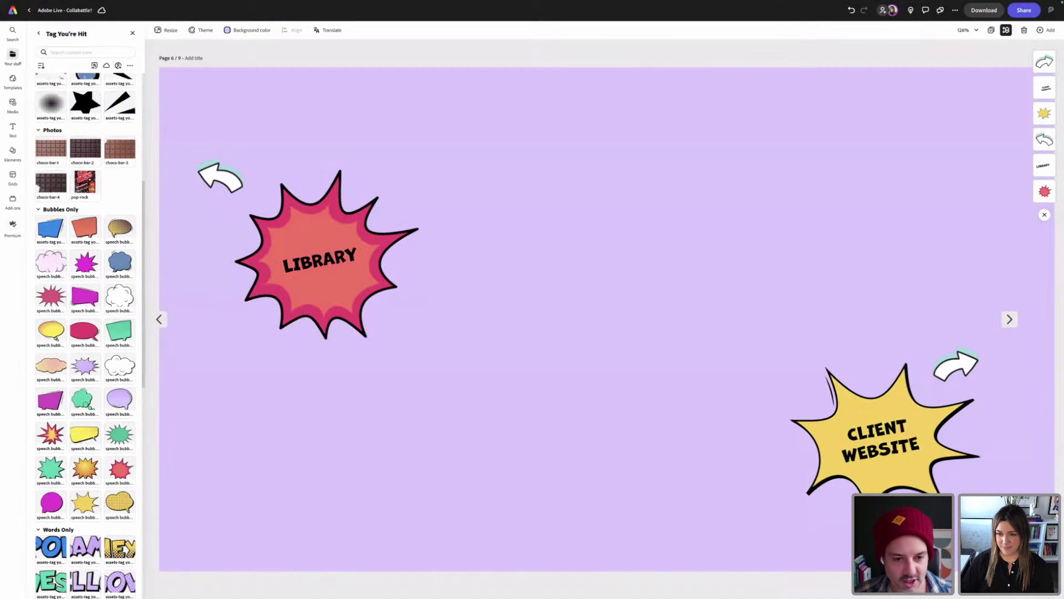
- Advance the Adobe Live Collabattle deck in Adobe Express from page 6 to page 7
{"action": "left_click", "coordinate": [1009, 319]}
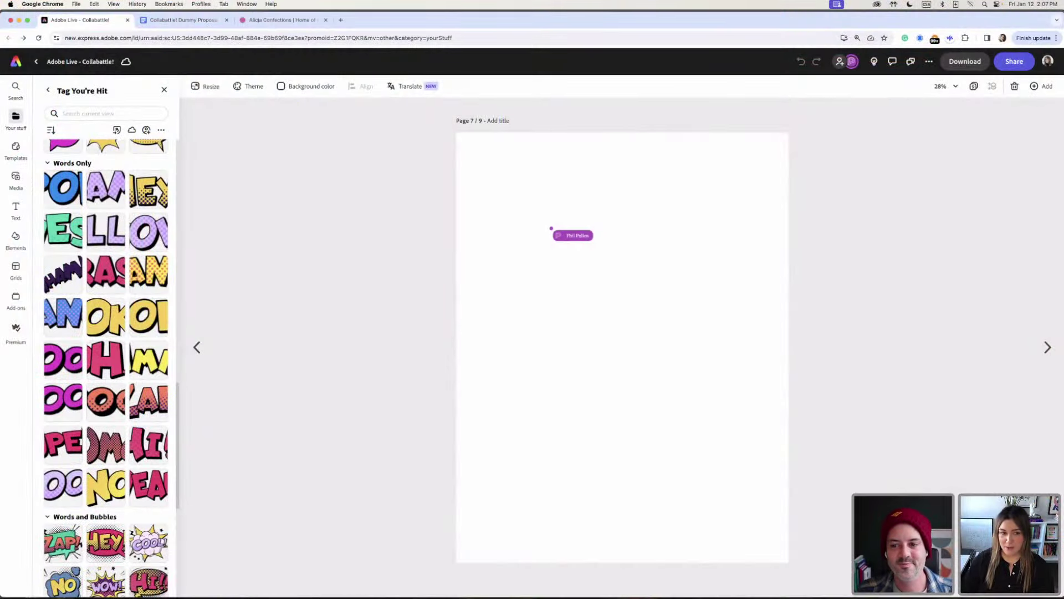
{"action": "mouse_move", "coordinate": [333, 596]}
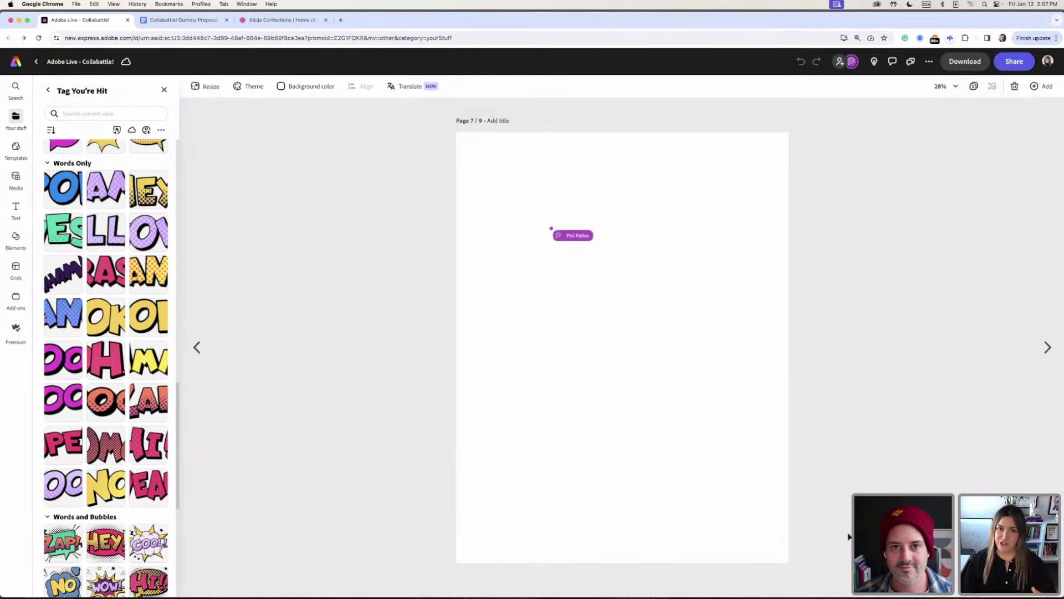
- Switch to Adobe Illustrator and bring the artboards of assets-tag you're hit.ai into view
{"action": "mouse_move", "coordinate": [776, 596]}
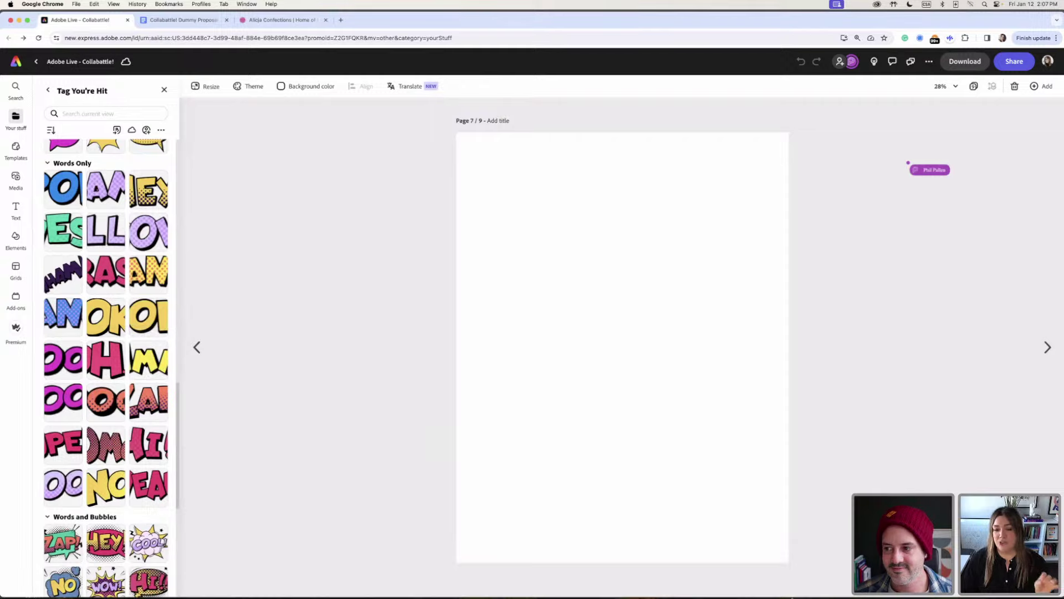
{"action": "left_click", "coordinate": [805, 587]}
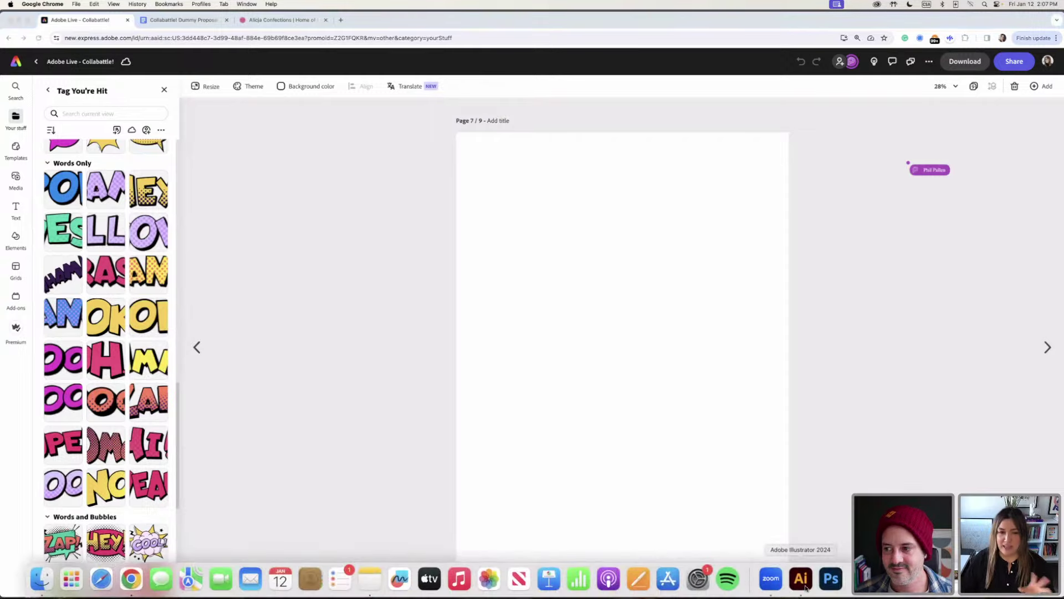
{"action": "scroll", "coordinate": [464, 514], "scroll_direction": "left", "scroll_amount": 2}
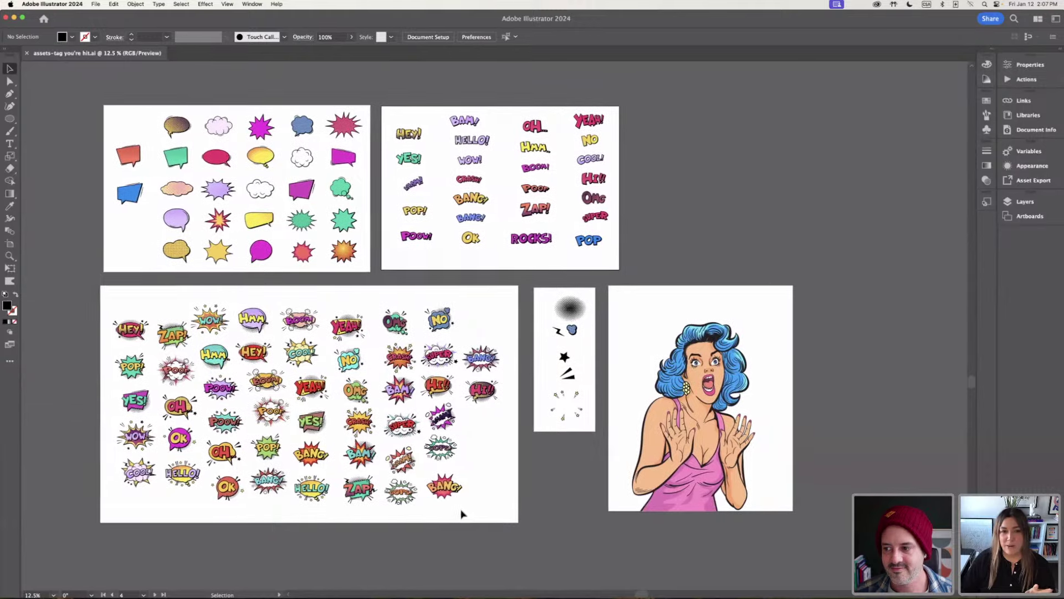
{"action": "scroll", "coordinate": [461, 514], "scroll_direction": "left", "scroll_amount": 2}
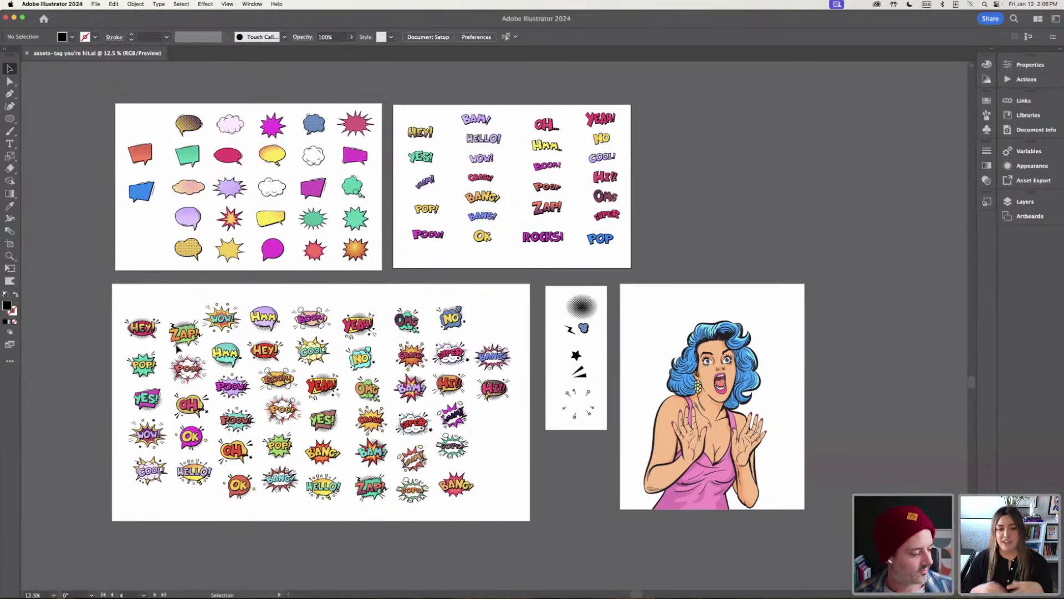
- Examine the comic word-and-bubble graphics on the large artboard up close
{"action": "key", "text": "super+equal"}
{"action": "key", "text": "super+equal"}
{"action": "key", "text": "super+equal"}
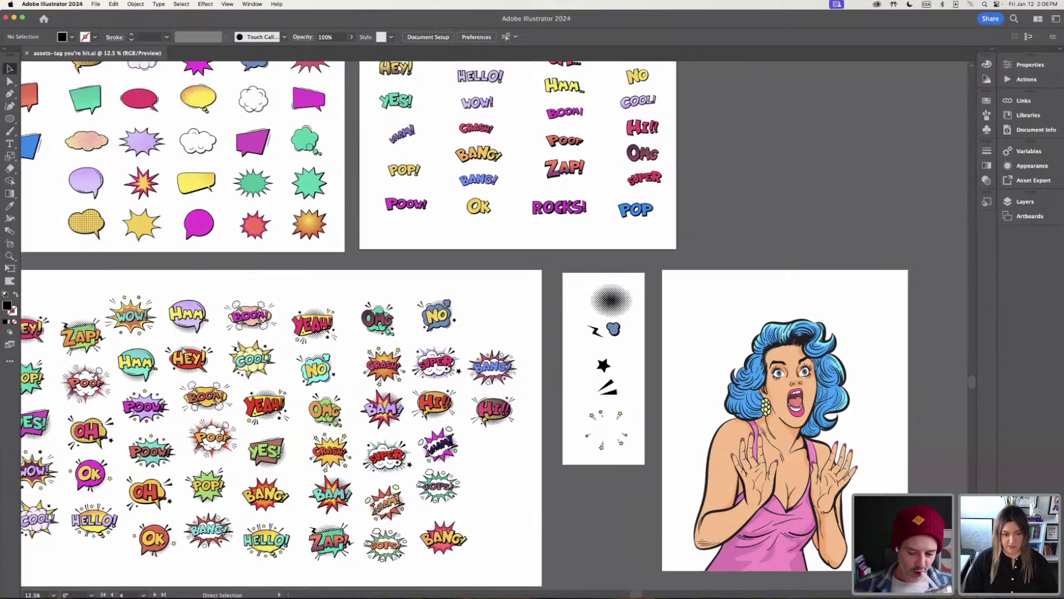
{"action": "scroll", "coordinate": [457, 352], "scroll_direction": "down", "scroll_amount": 1}
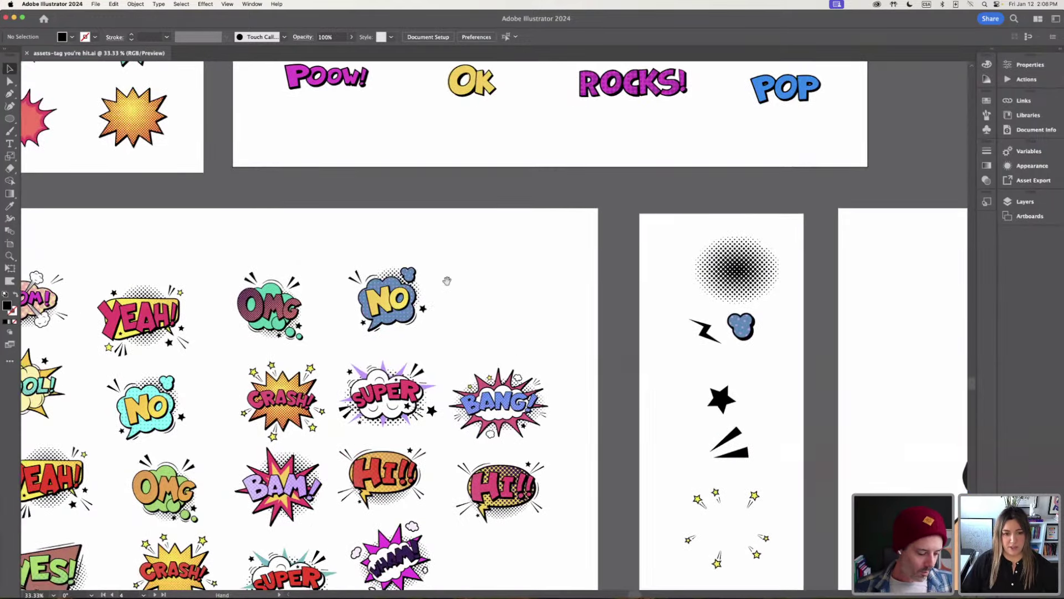
{"action": "key", "text": "super+equal"}
{"action": "scroll", "coordinate": [333, 266], "scroll_direction": "left", "scroll_amount": 5}
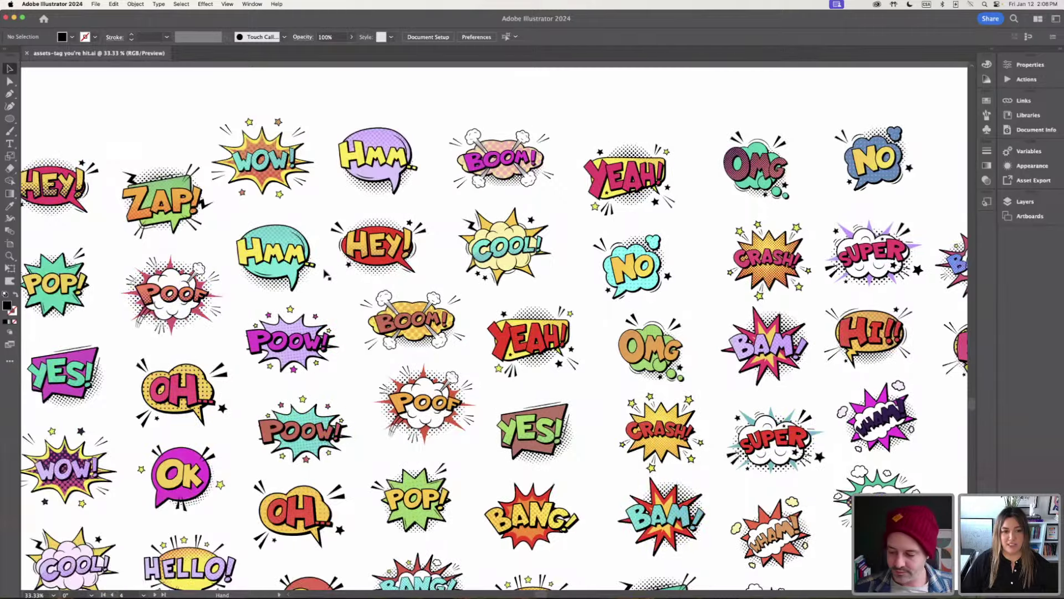
{"action": "scroll", "coordinate": [345, 287], "scroll_direction": "left", "scroll_amount": 3}
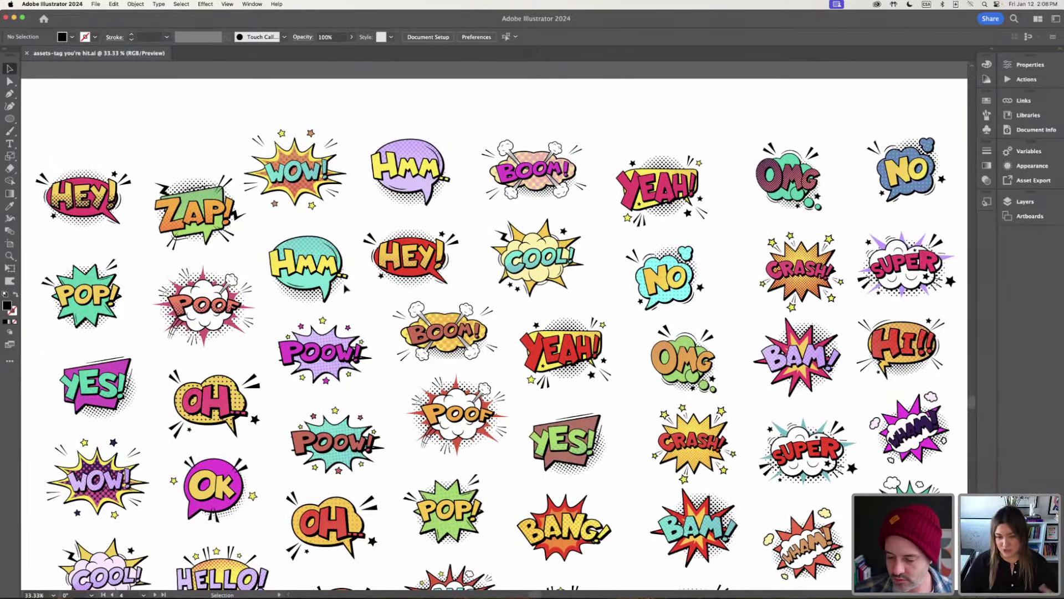
{"action": "scroll", "coordinate": [357, 284], "scroll_direction": "right", "scroll_amount": 1}
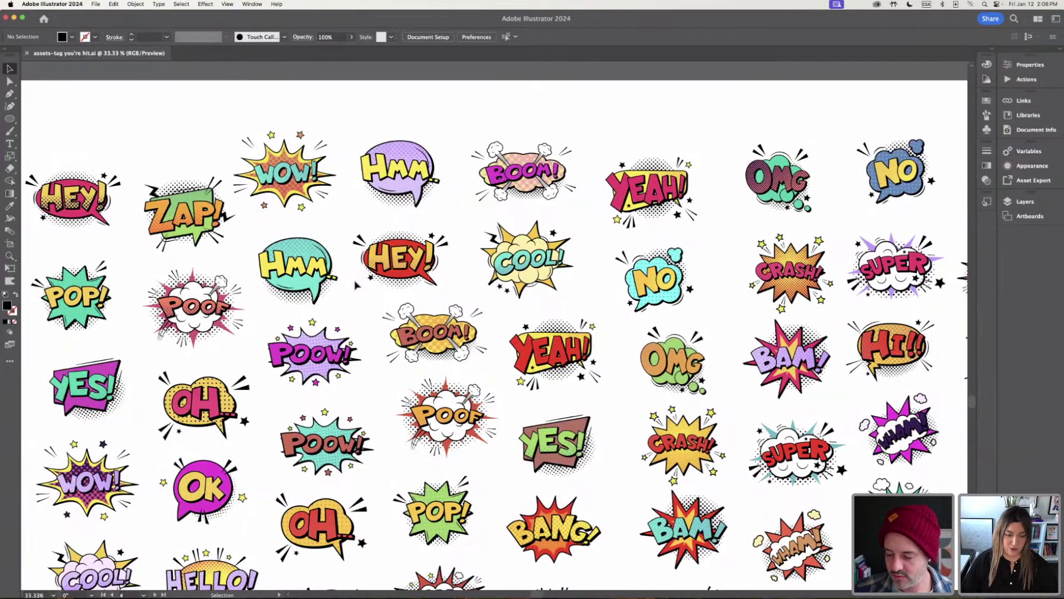
{"action": "scroll", "coordinate": [357, 285], "scroll_direction": "right", "scroll_amount": 1}
{"action": "scroll", "coordinate": [356, 284], "scroll_direction": "right", "scroll_amount": 3}
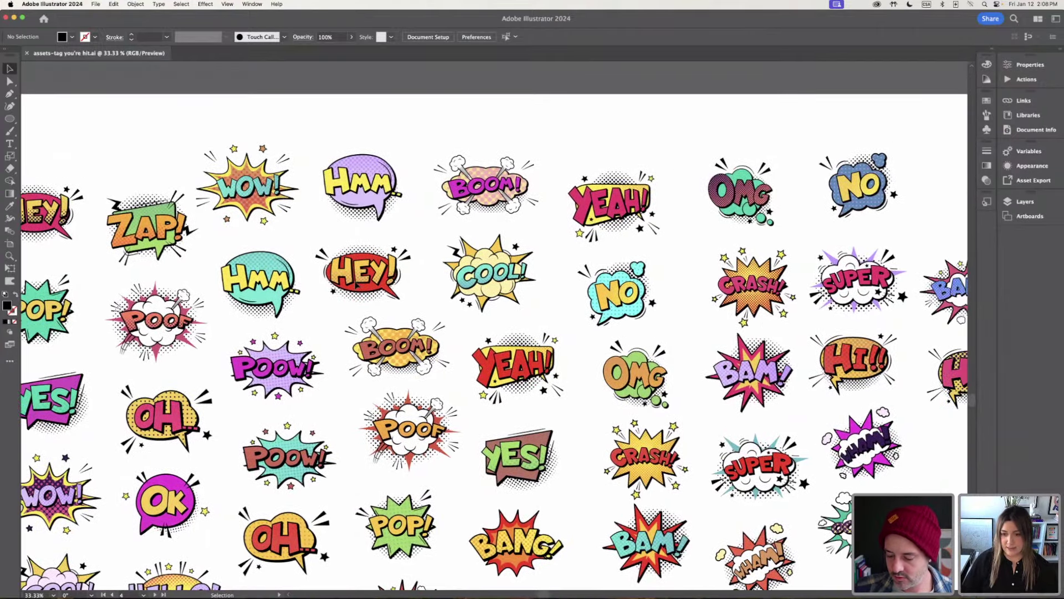
- Review the artboard of halftone, star and burst accents and the illustration of the blue-haired woman
{"action": "scroll", "coordinate": [357, 285], "scroll_direction": "right", "scroll_amount": 20}
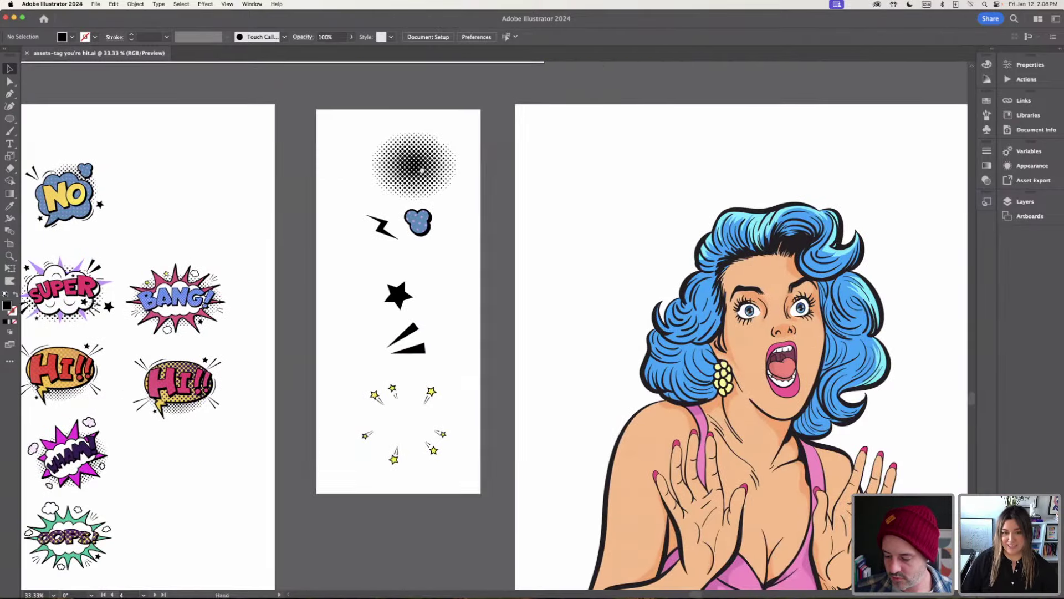
{"action": "left_click_drag", "start_coordinate": [637, 244], "coordinate": [422, 172]}
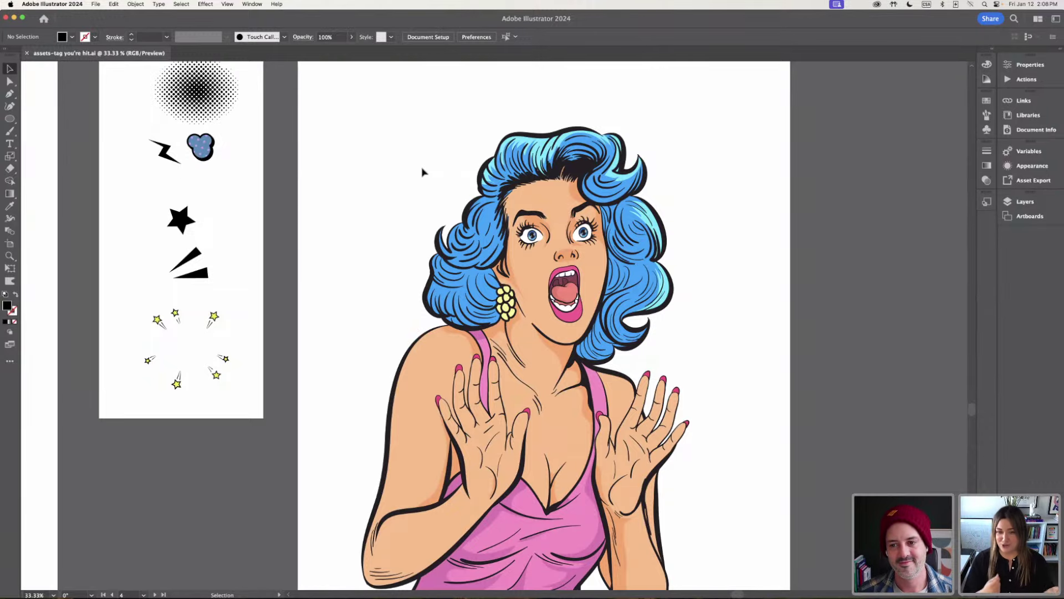
{"action": "key", "text": "super+minus"}
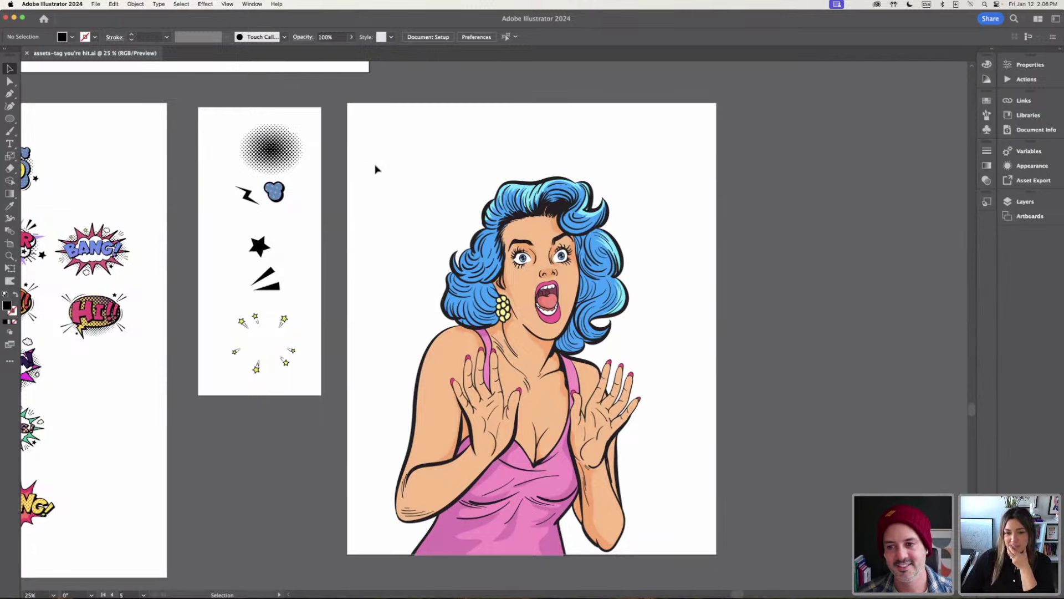
- Duplicate the blue-haired woman's artboard together with its artwork, placing the copy directly beside the original
{"action": "left_click_drag", "start_coordinate": [376, 169], "coordinate": [694, 569]}
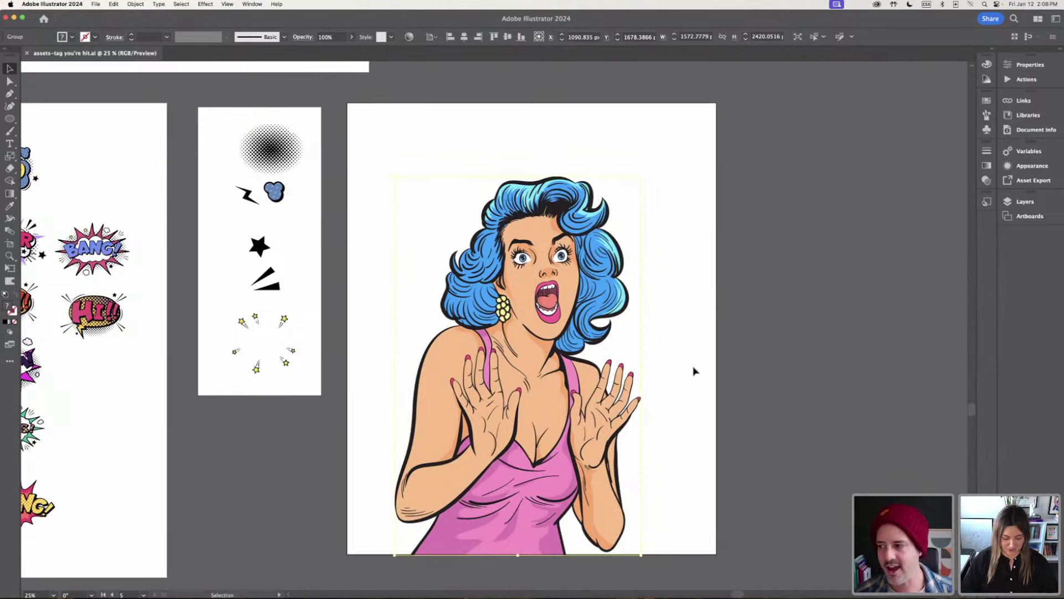
{"action": "key", "text": "super+minus"}
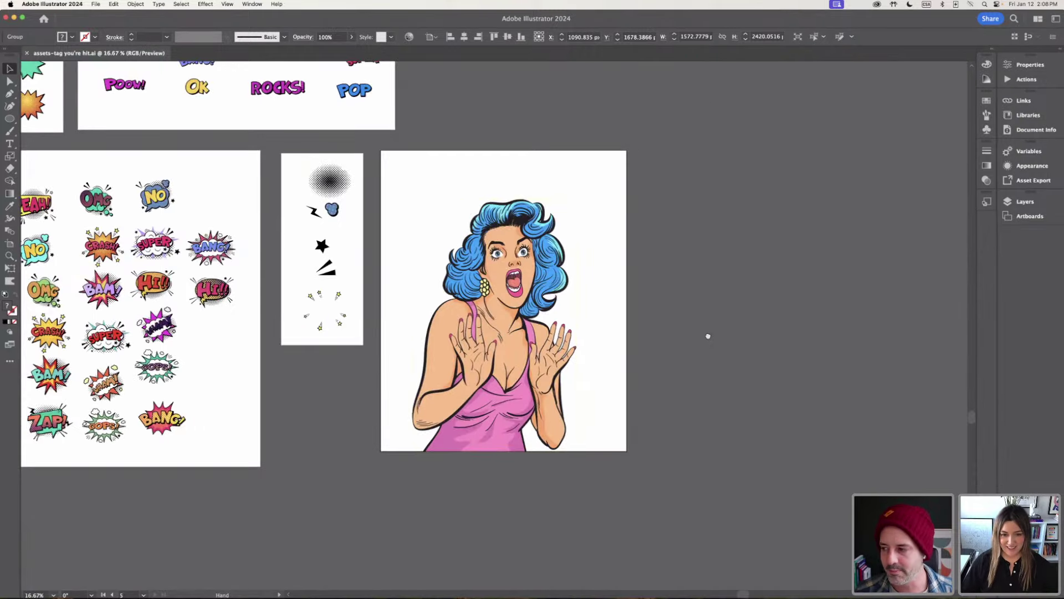
{"action": "left_click_drag", "start_coordinate": [705, 335], "coordinate": [669, 366]}
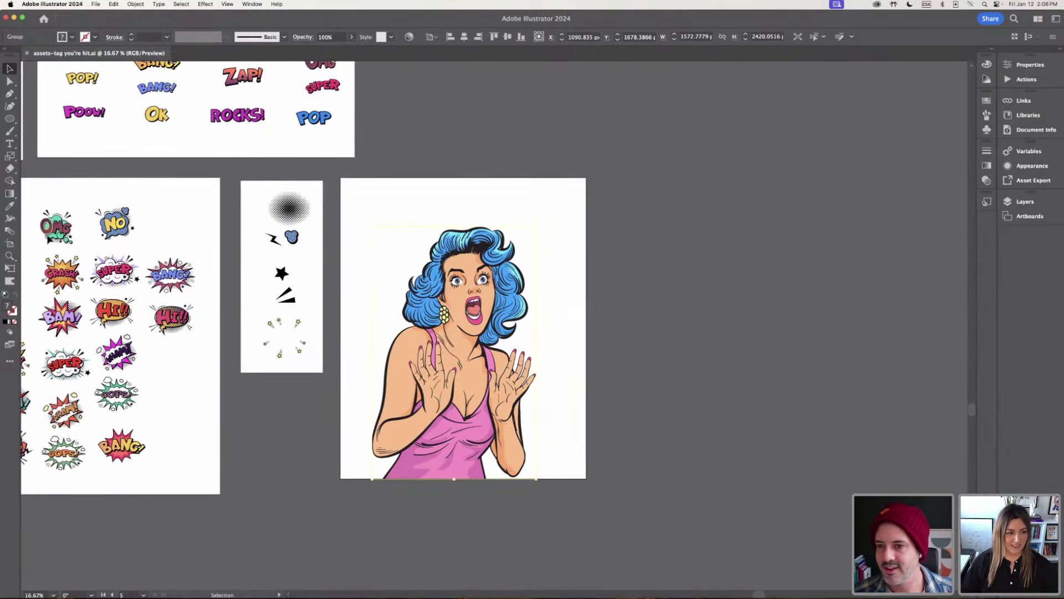
{"action": "left_click", "coordinate": [8, 244]}
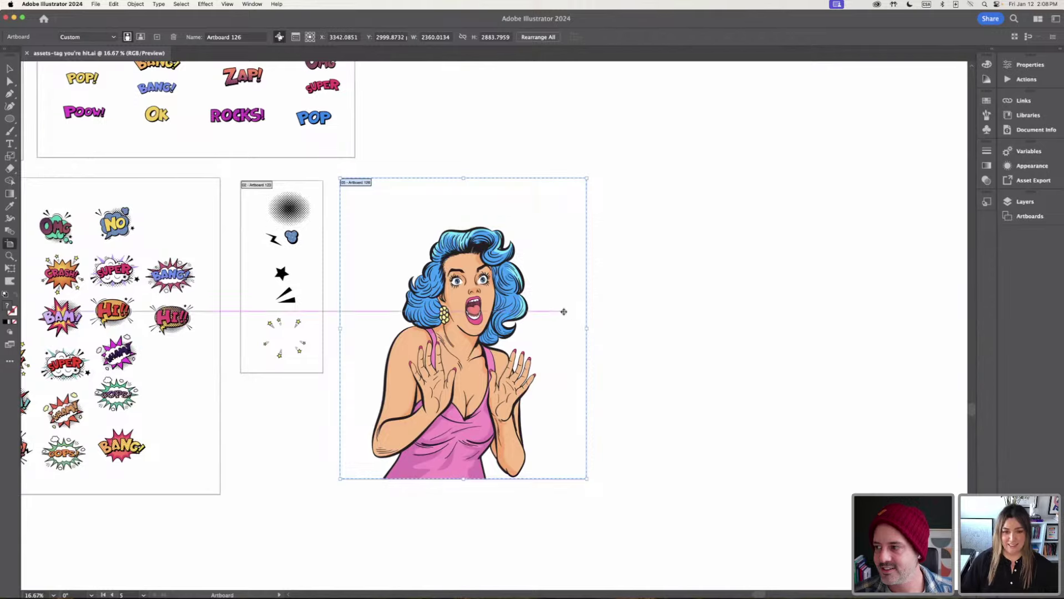
{"action": "key", "text": "v"}
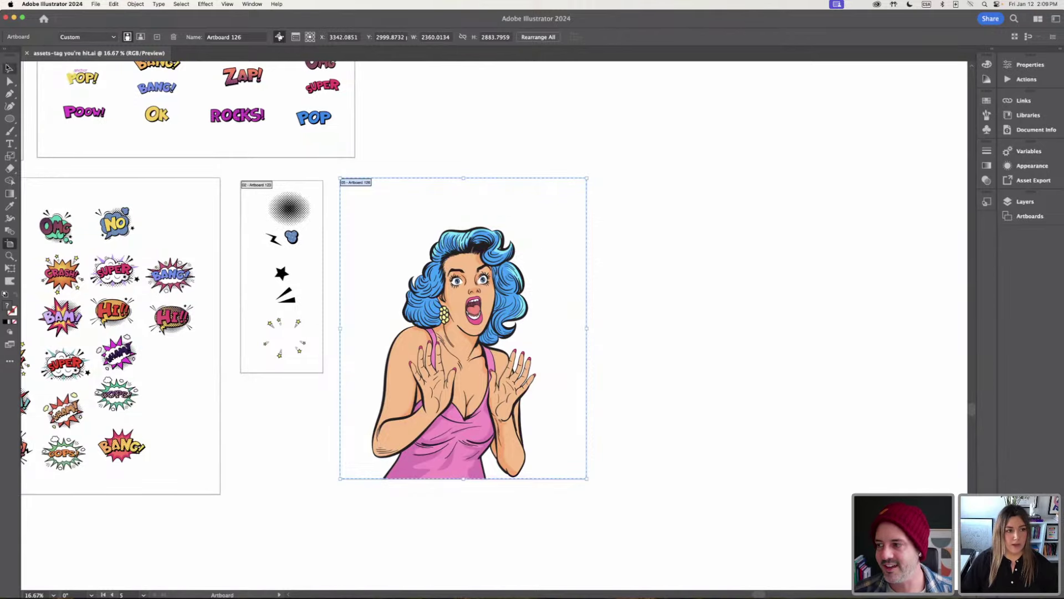
{"action": "left_click", "coordinate": [9, 244]}
{"action": "key", "text": "super+minus"}
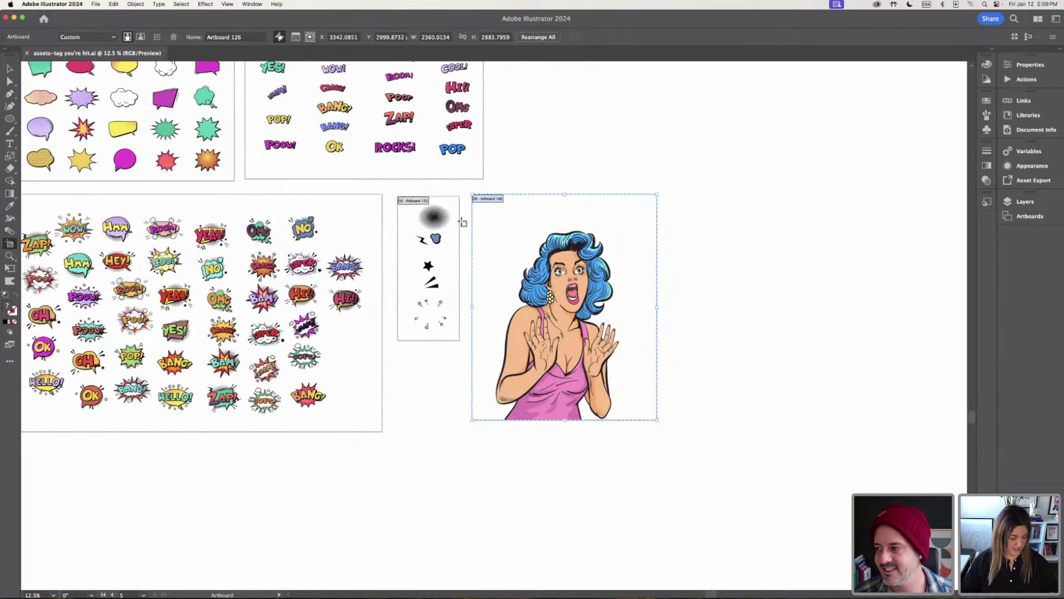
{"action": "left_click_drag", "start_coordinate": [491, 225], "coordinate": [693, 229]}
{"action": "key", "text": "v"}
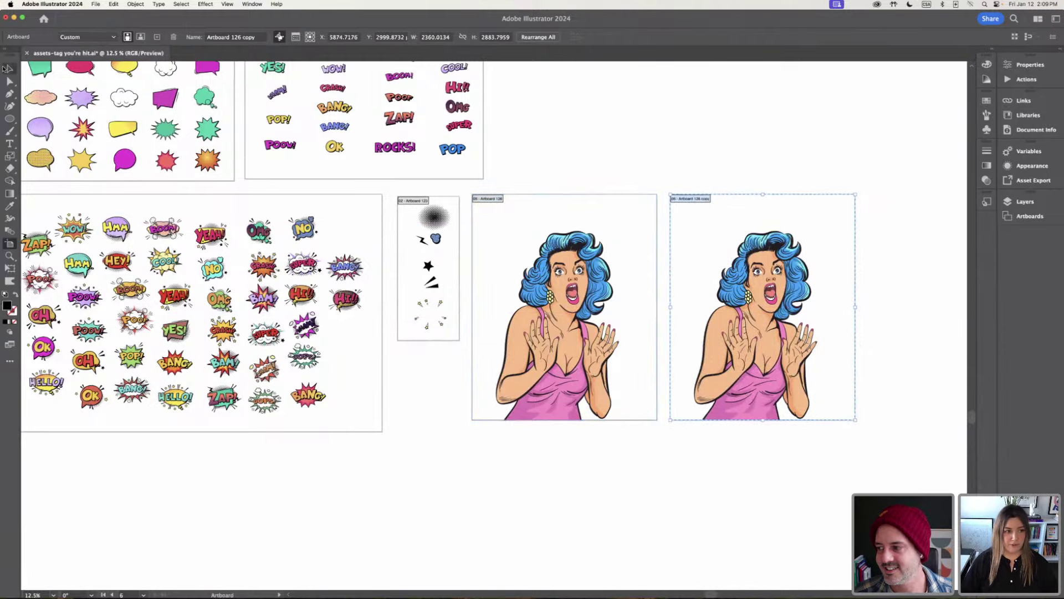
- Select the woman illustration on the duplicated artboard and open Recolor Artwork for it, keeping the dialog clear of the artwork
{"action": "scroll", "coordinate": [466, 141], "scroll_direction": "right", "scroll_amount": 5}
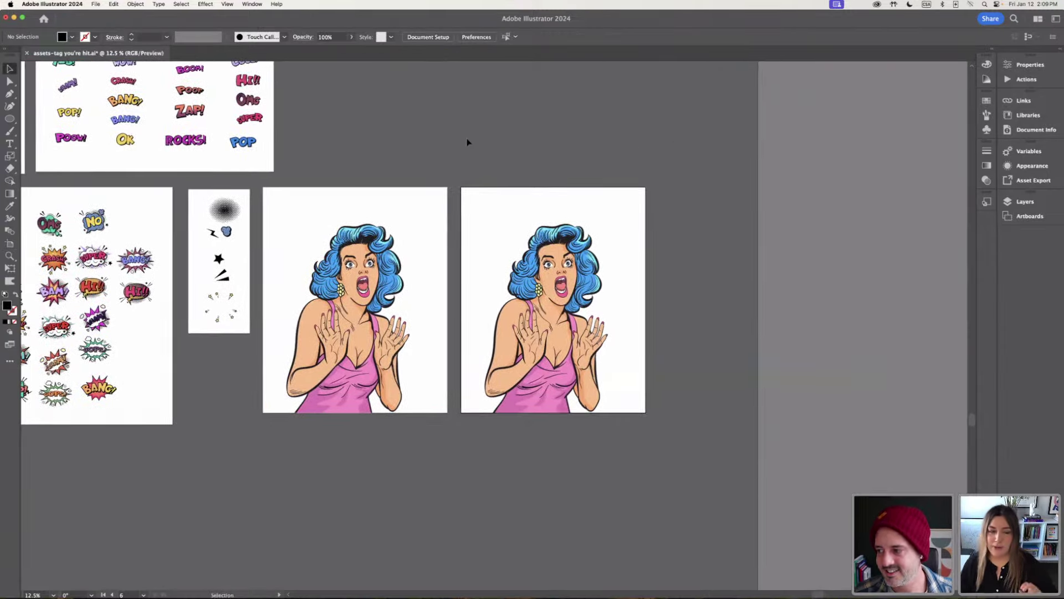
{"action": "left_click", "coordinate": [513, 319]}
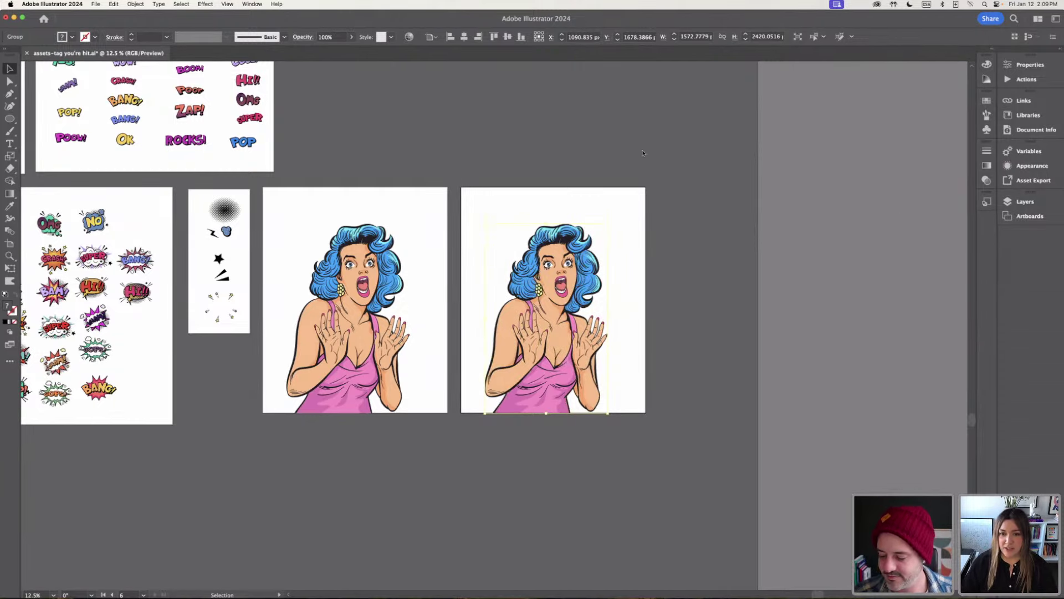
{"action": "scroll", "coordinate": [534, 197], "scroll_direction": "up", "scroll_amount": 3}
{"action": "scroll", "coordinate": [534, 197], "scroll_direction": "left", "scroll_amount": 3}
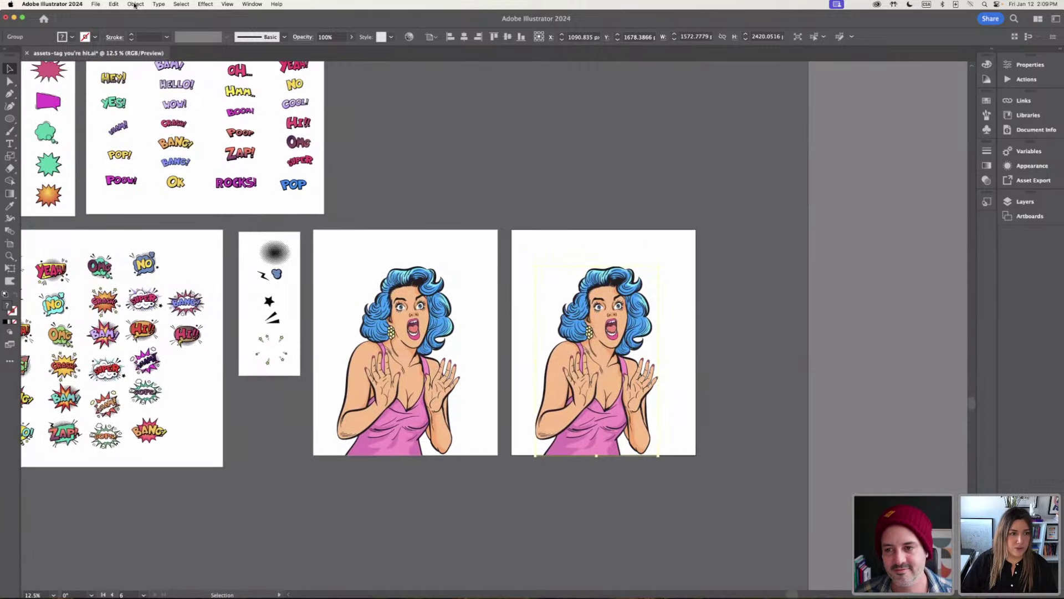
{"action": "left_click", "coordinate": [114, 4]}
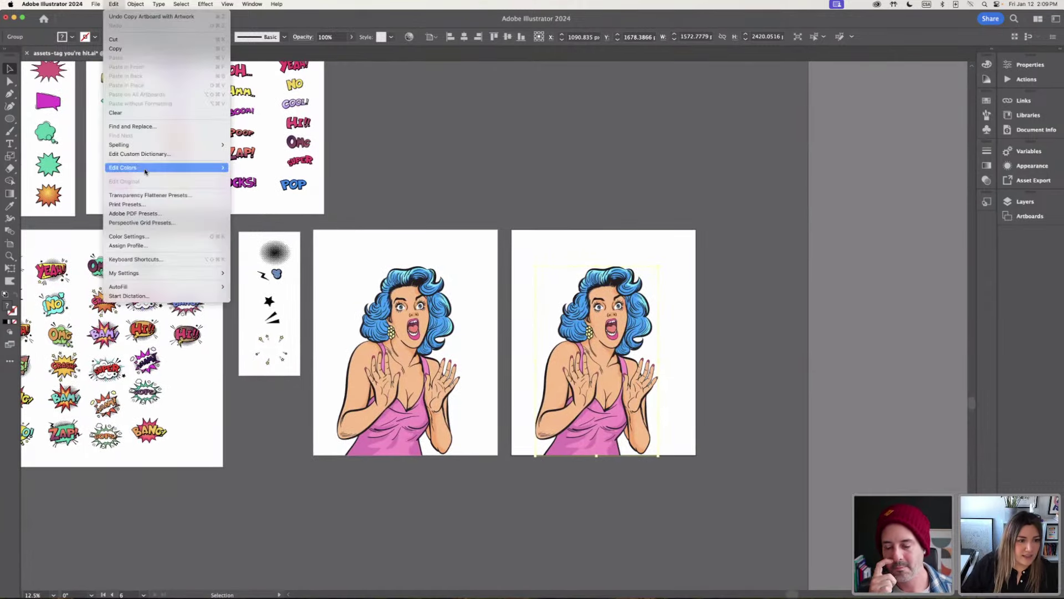
{"action": "mouse_move", "coordinate": [146, 171]}
{"action": "mouse_move", "coordinate": [251, 178]}
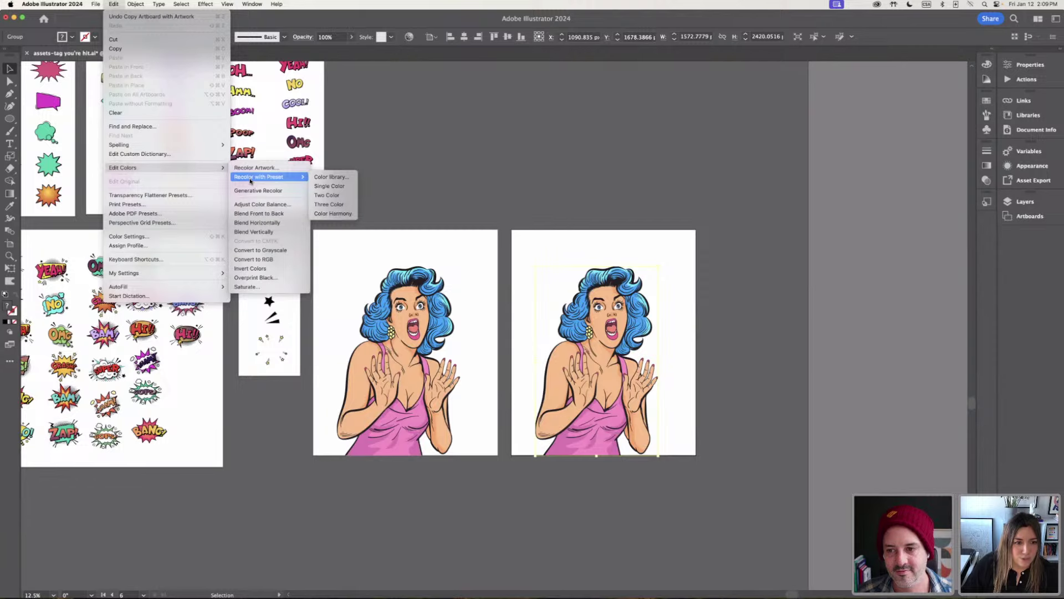
{"action": "left_click", "coordinate": [255, 167]}
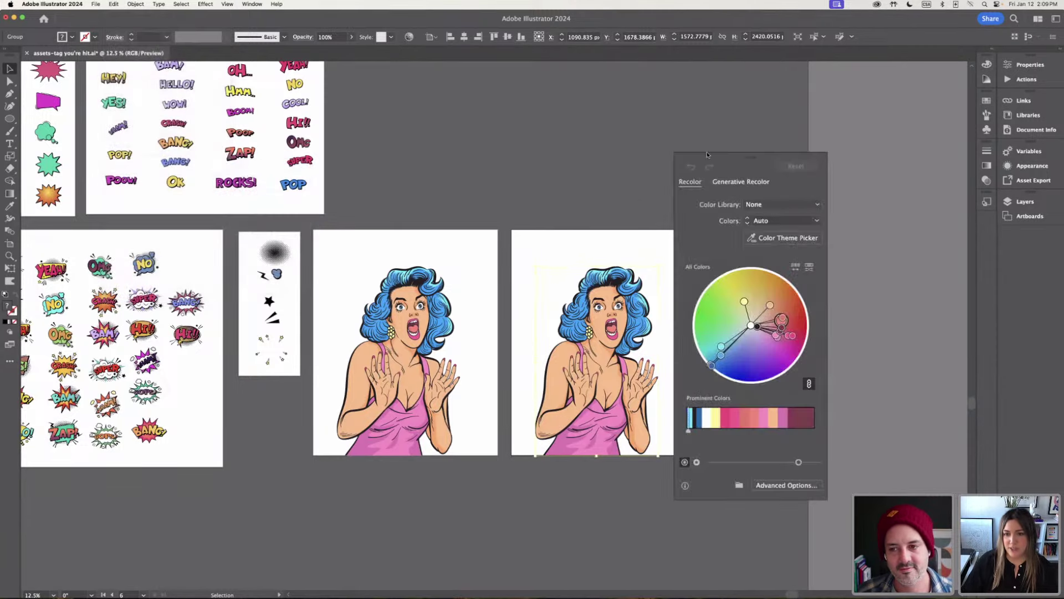
{"action": "left_click_drag", "start_coordinate": [736, 159], "coordinate": [774, 118]}
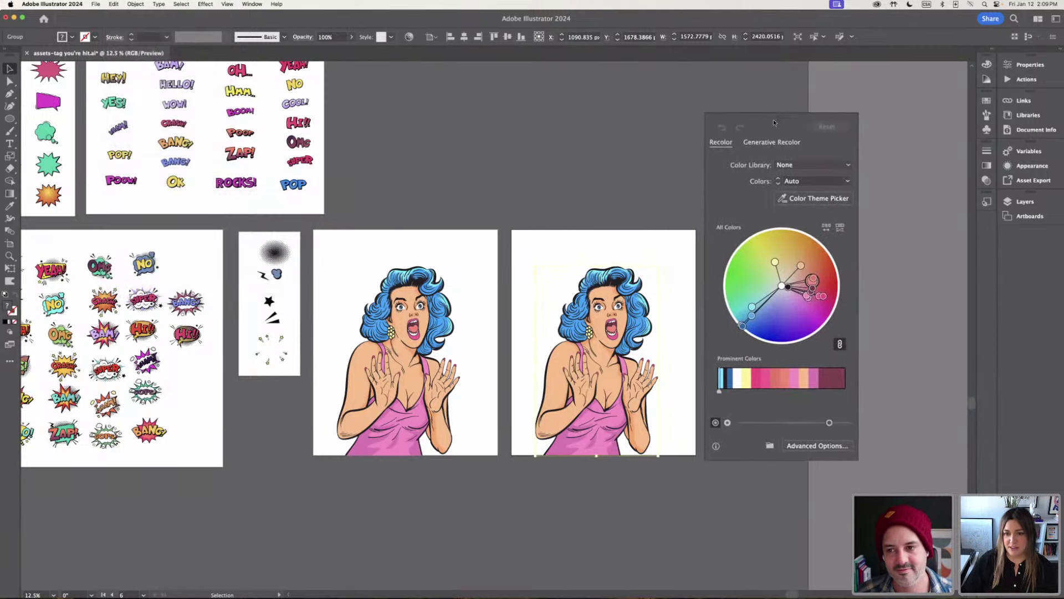
- Generate colour variations of the copied woman with Generative Recolor using the prompt "pop art"
{"action": "left_click", "coordinate": [752, 144]}
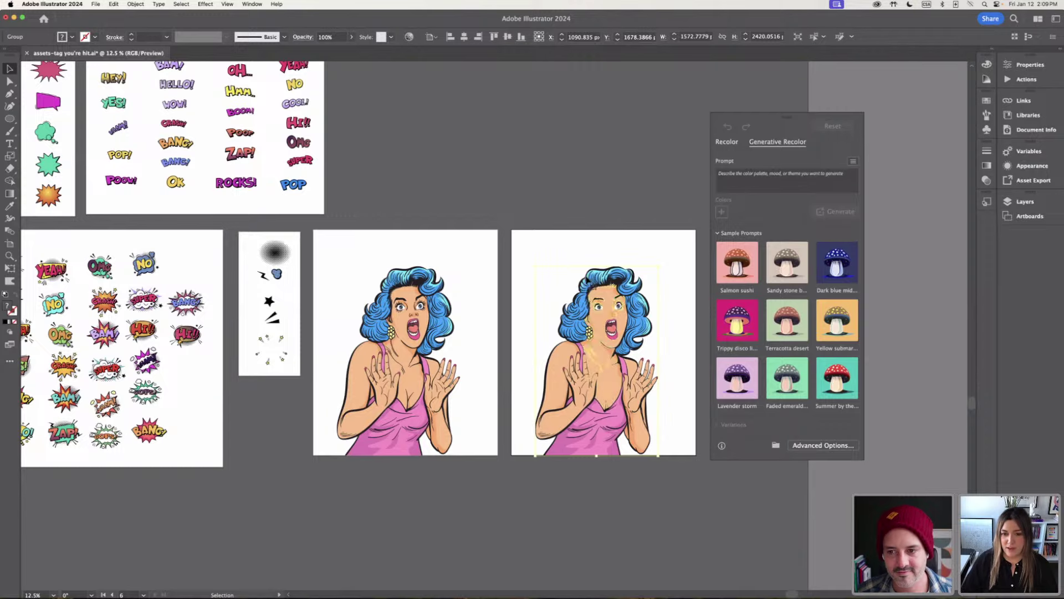
{"action": "left_click", "coordinate": [744, 186]}
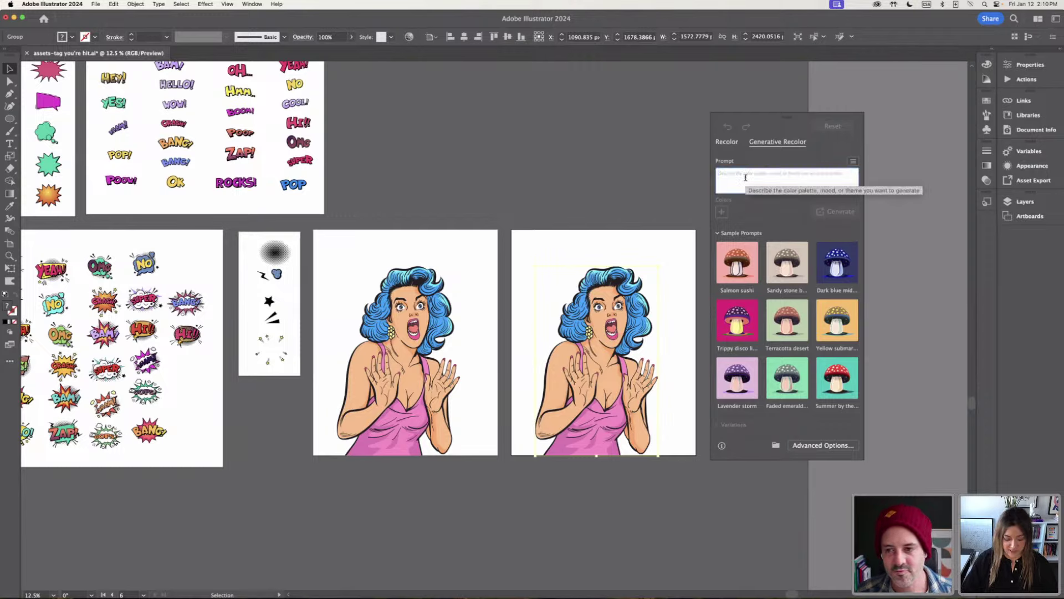
{"action": "type", "text": "pop"}
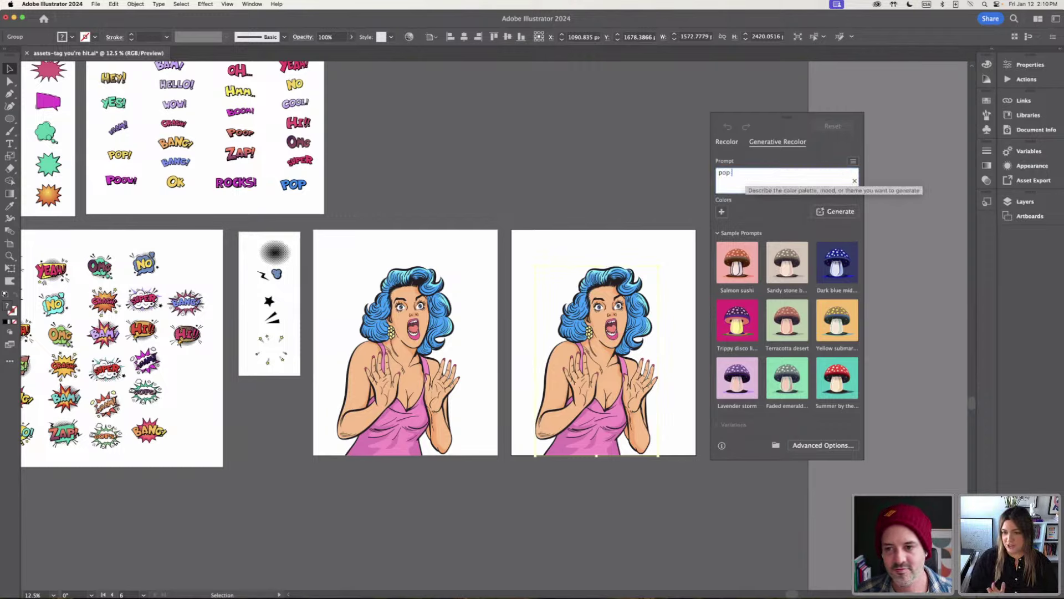
{"action": "type", "text": " art"}
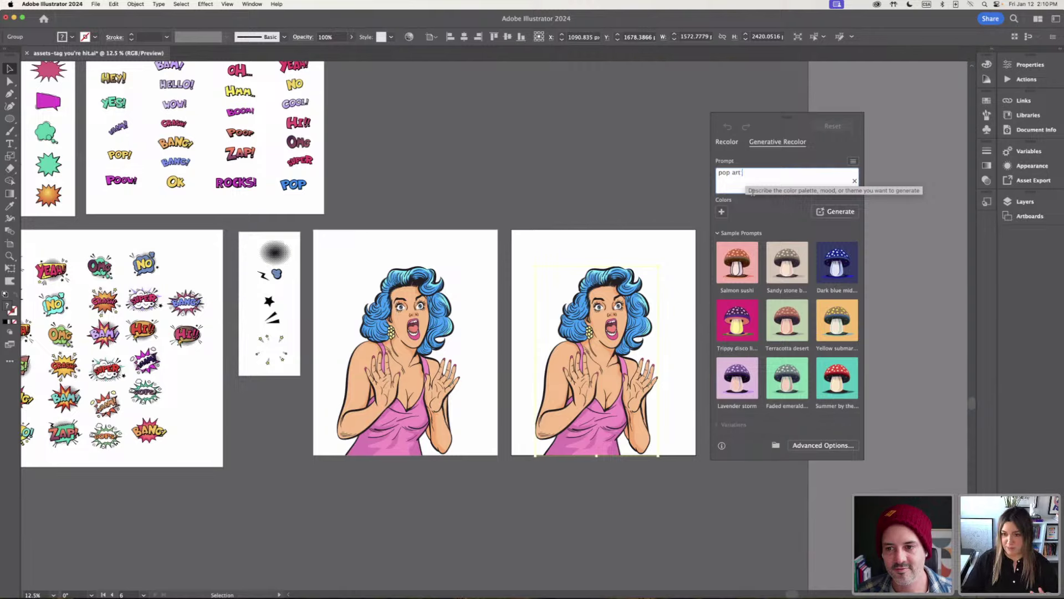
{"action": "left_click", "coordinate": [840, 217]}
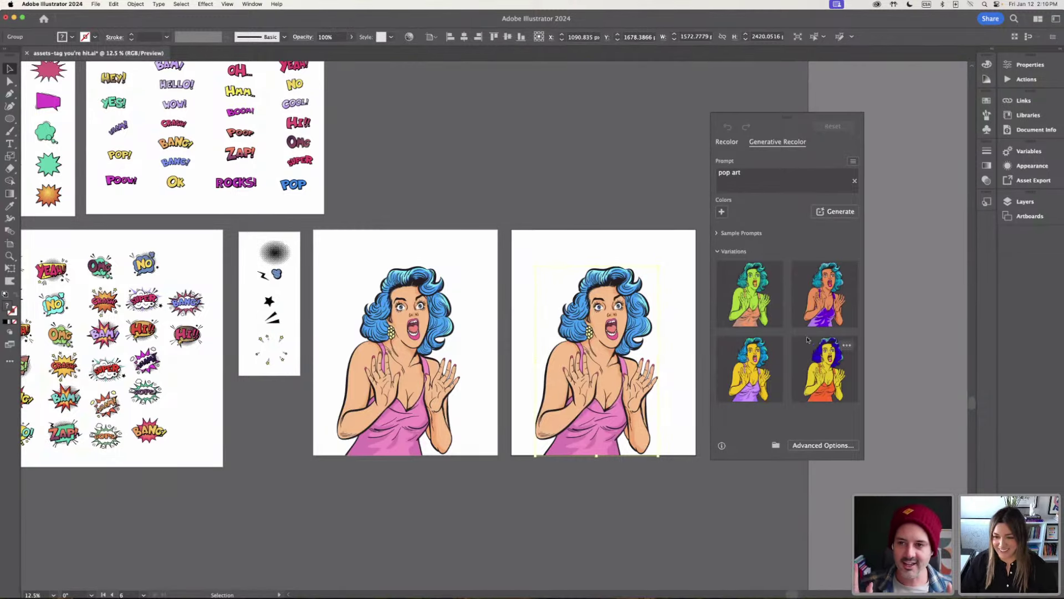
- Compare the generated variations and apply the one with green skin, teal hair and an orange dress to the copied woman
{"action": "mouse_move", "coordinate": [761, 326]}
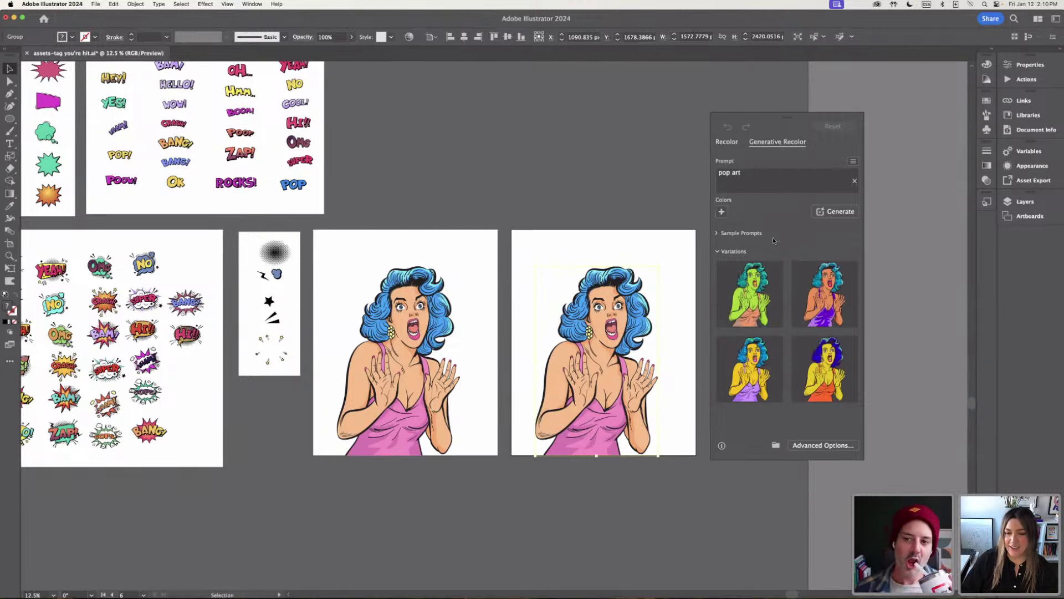
{"action": "mouse_move", "coordinate": [846, 381]}
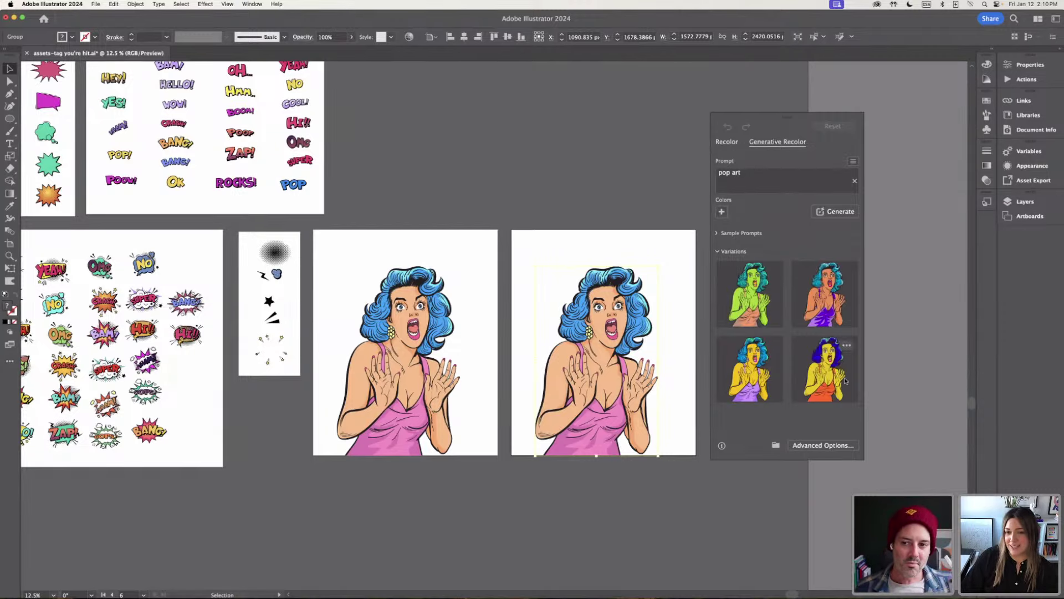
{"action": "left_click", "coordinate": [753, 306]}
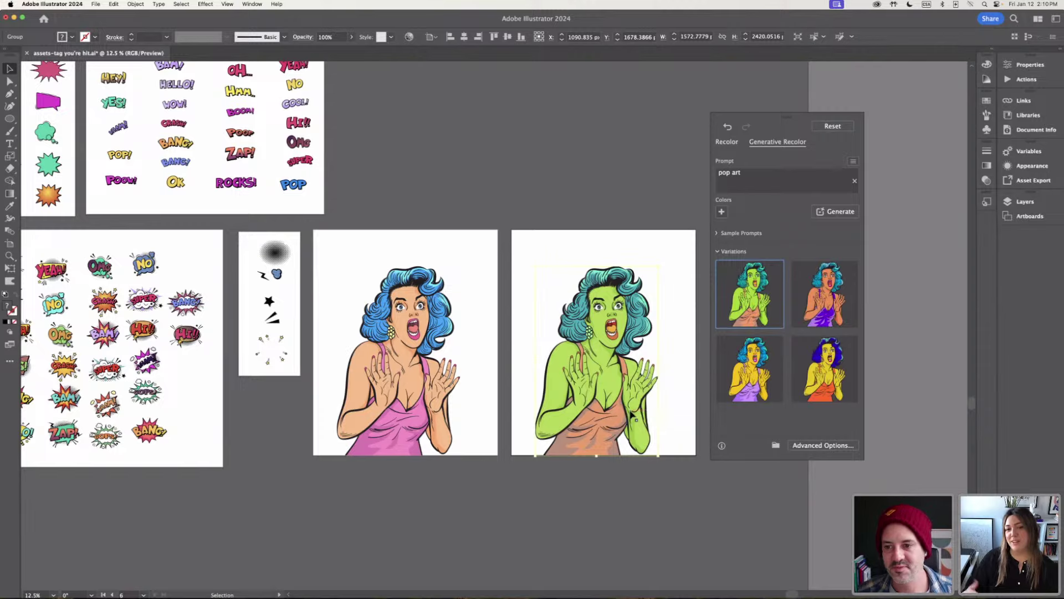
- Apply the variation with yellow skin, blue hair and a purple dress to the copied woman, then close Recolor Artwork and deselect her
{"action": "left_click", "coordinate": [751, 374]}
{"action": "scroll", "coordinate": [470, 304], "scroll_direction": "up", "scroll_amount": 3}
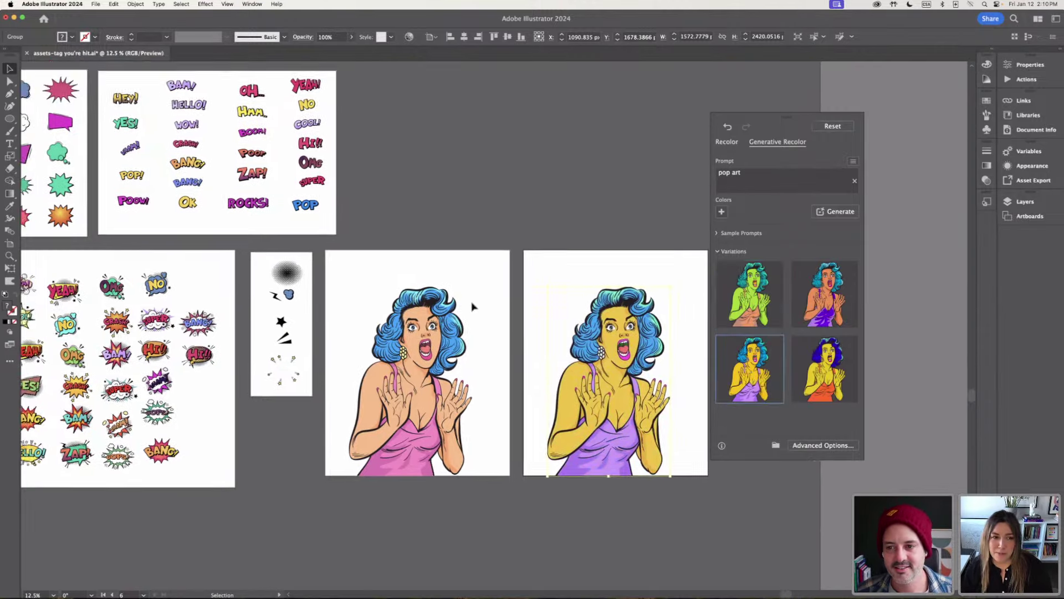
{"action": "left_click_drag", "start_coordinate": [277, 201], "coordinate": [359, 298]}
{"action": "left_click", "coordinate": [585, 354]}
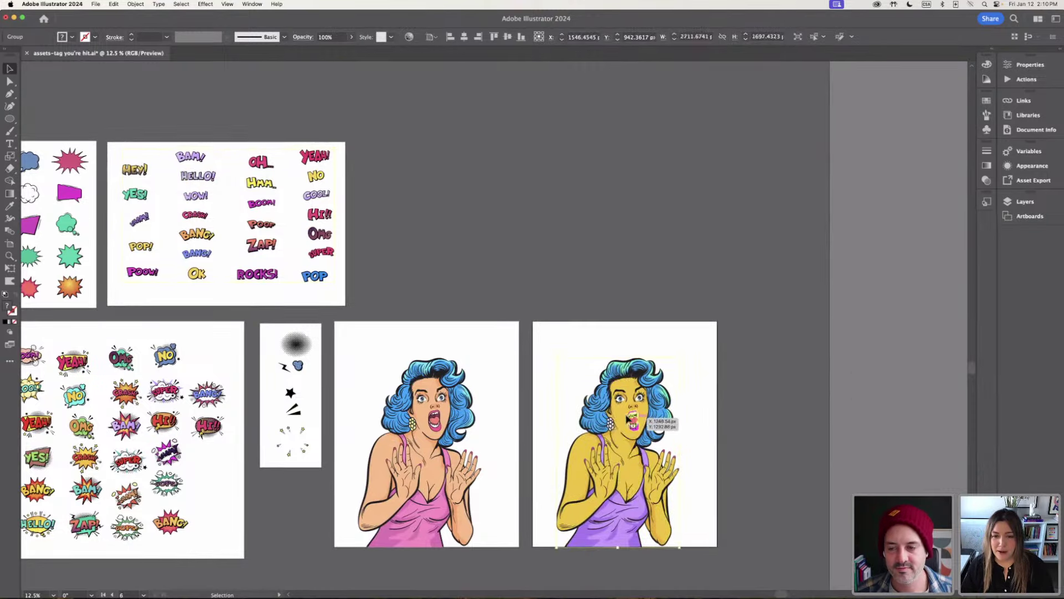
{"action": "scroll", "coordinate": [589, 288], "scroll_direction": "down", "scroll_amount": 2}
{"action": "left_click", "coordinate": [591, 270]}
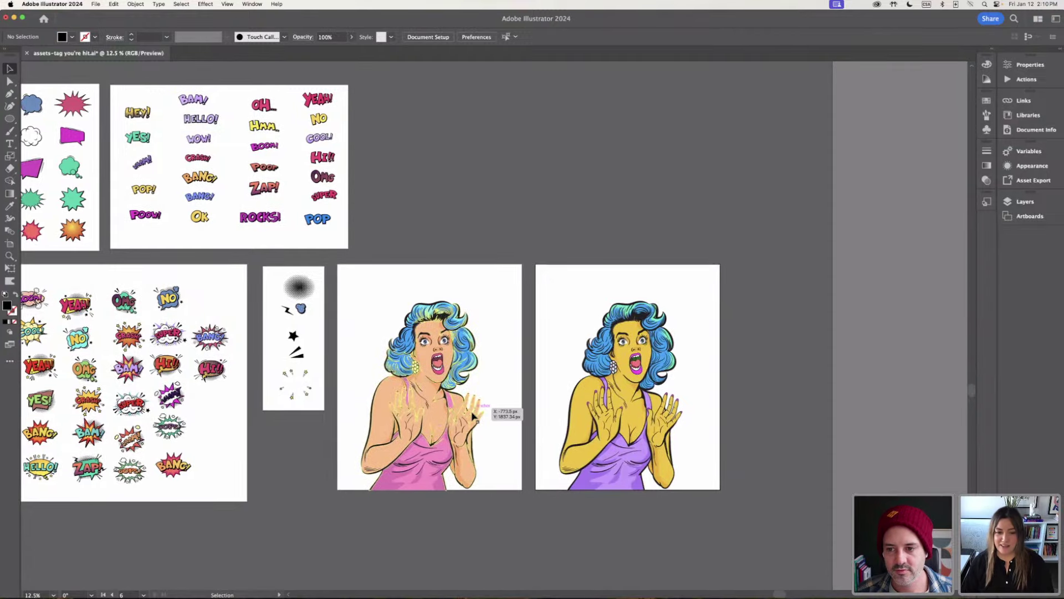
{"action": "scroll", "coordinate": [474, 416], "scroll_direction": "down", "scroll_amount": 2}
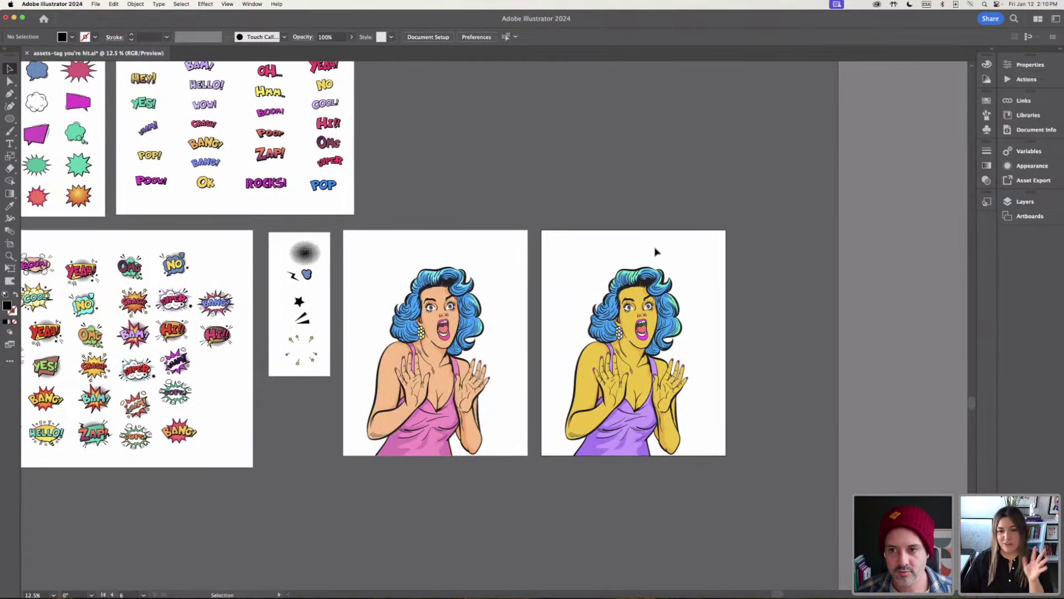
{"action": "scroll", "coordinate": [720, 333], "scroll_direction": "right", "scroll_amount": 2}
{"action": "scroll", "coordinate": [720, 333], "scroll_direction": "down", "scroll_amount": 1}
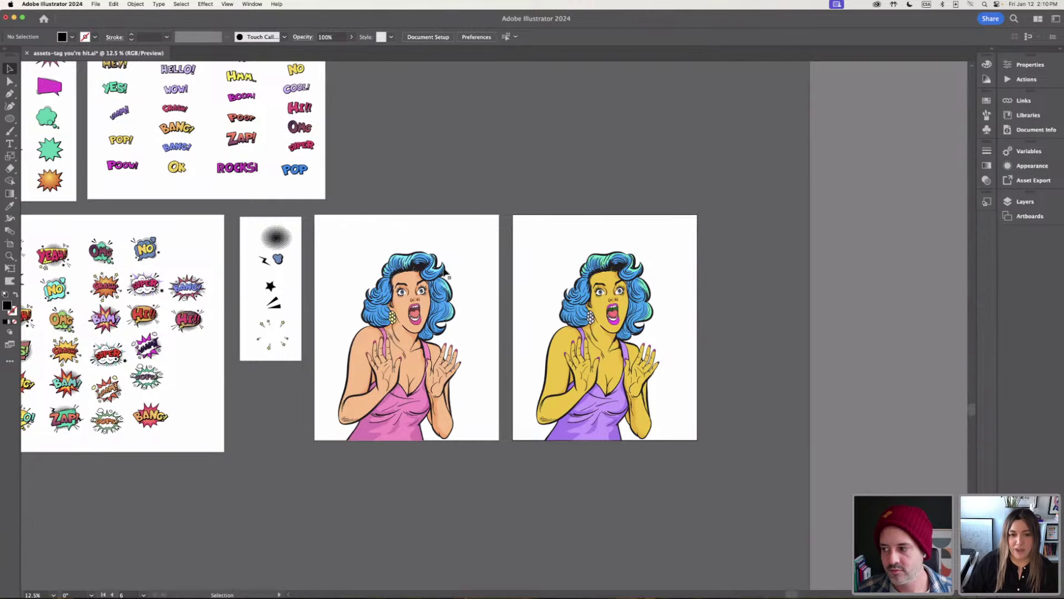
- Add the original blue-haired woman in the pink dress to the Tag You're Hit library and save the document
{"action": "left_click", "coordinate": [477, 421]}
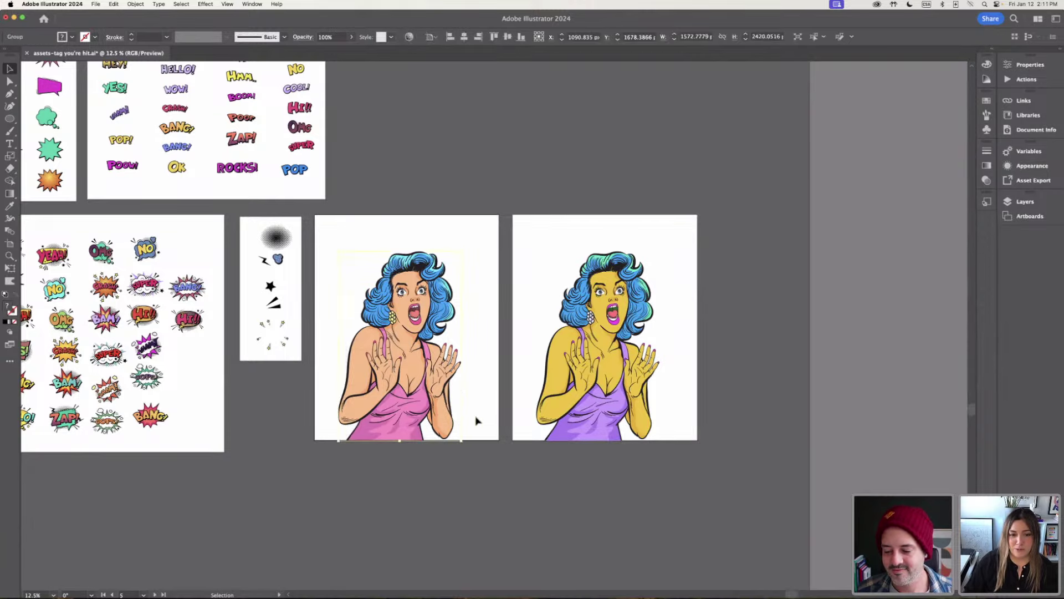
{"action": "scroll", "coordinate": [488, 332], "scroll_direction": "up", "scroll_amount": 3}
{"action": "scroll", "coordinate": [488, 332], "scroll_direction": "left", "scroll_amount": 1}
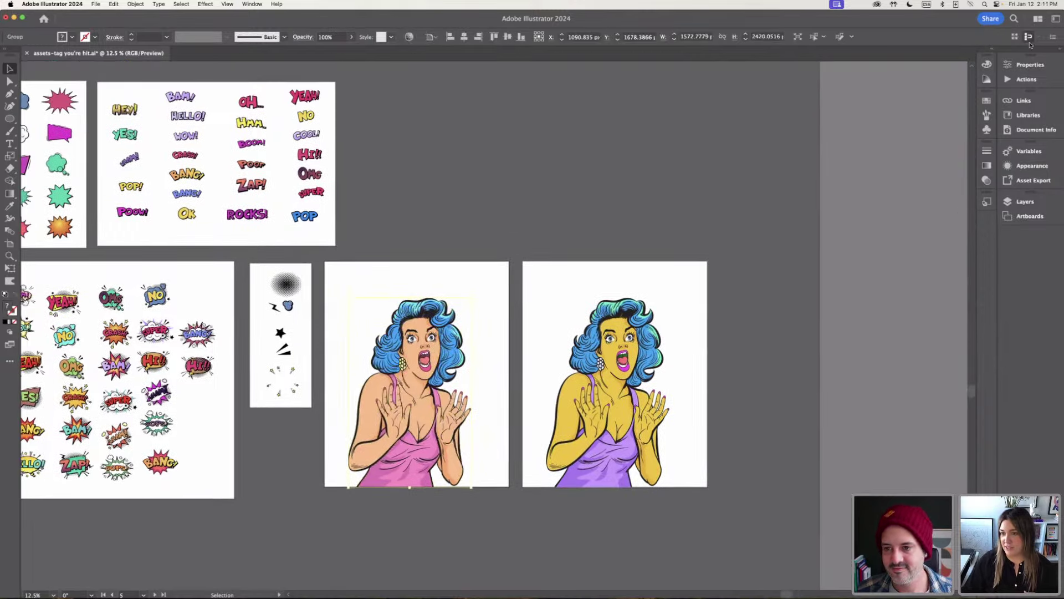
{"action": "left_click", "coordinate": [1021, 118]}
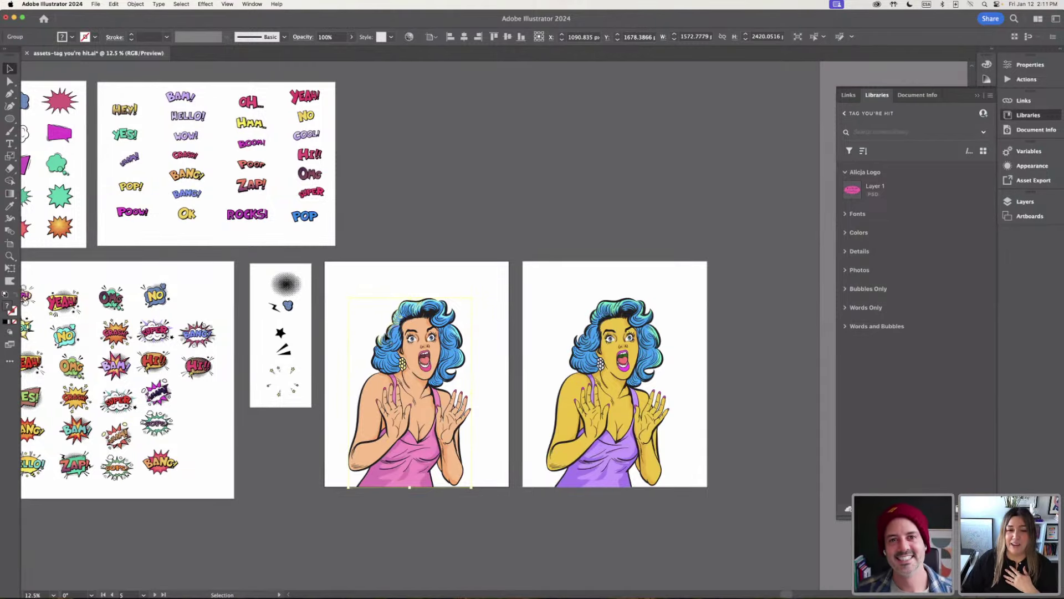
{"action": "left_click_drag", "start_coordinate": [413, 310], "coordinate": [882, 373]}
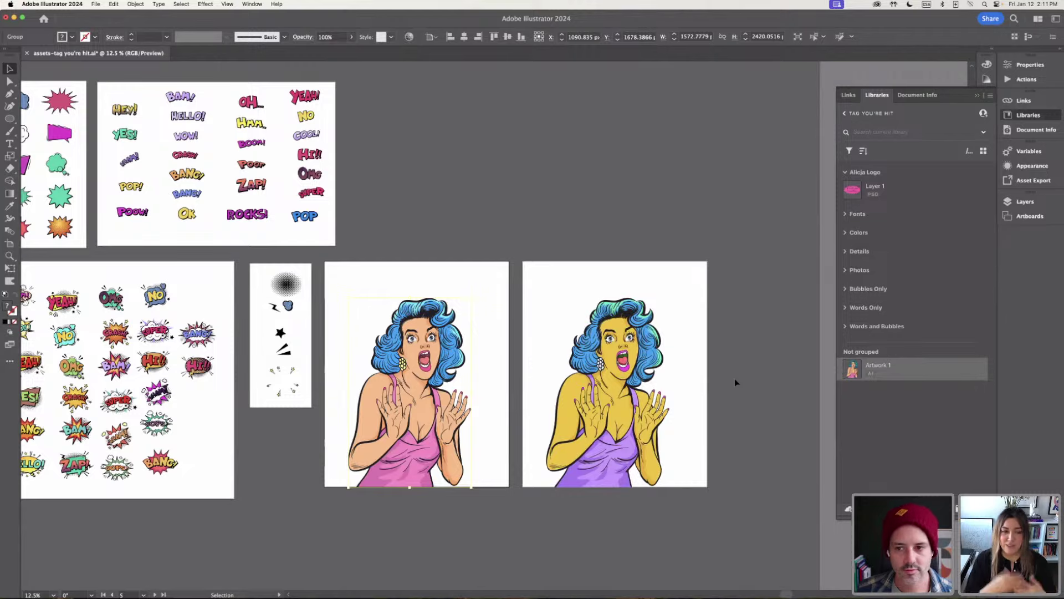
{"action": "left_click", "coordinate": [483, 184]}
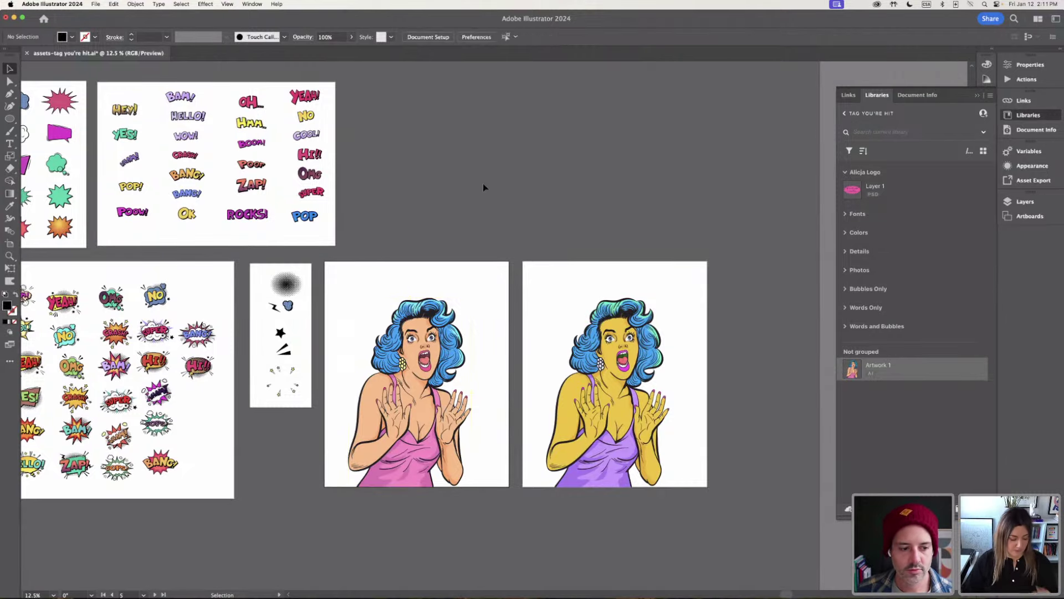
{"action": "key", "text": "super+s"}
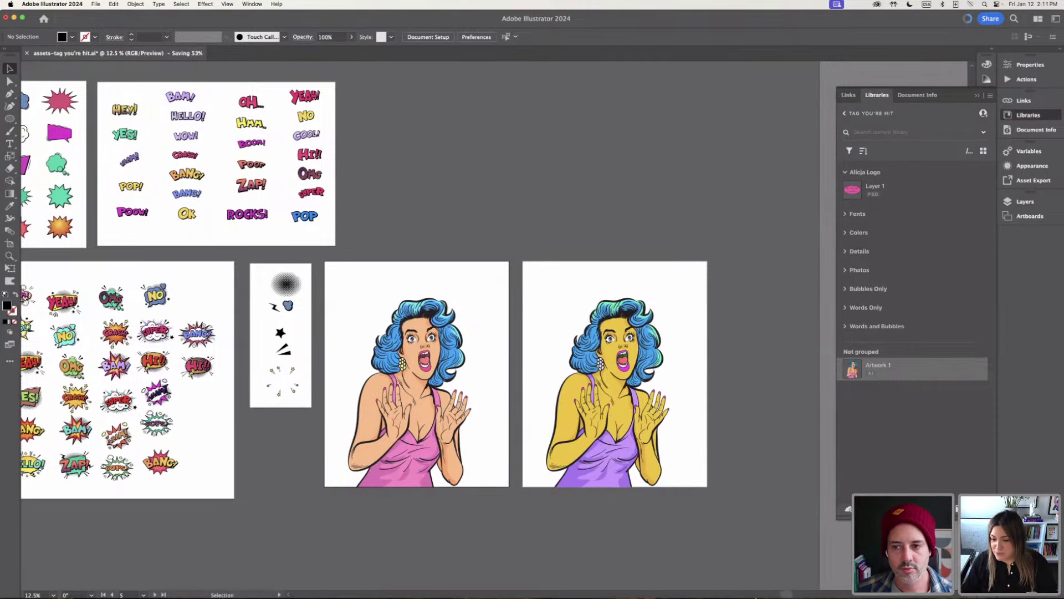
- Switch to the Adobe Express project in Chrome and locate the ungrouped woman artwork in the Tag You're Hit library
{"action": "mouse_move", "coordinate": [755, 598]}
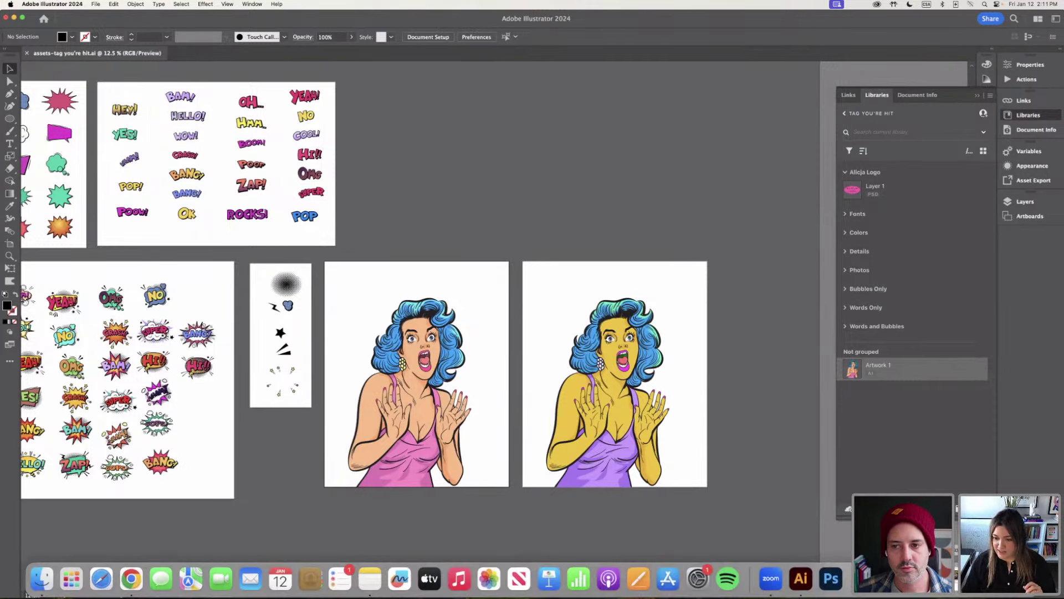
{"action": "left_click", "coordinate": [131, 579]}
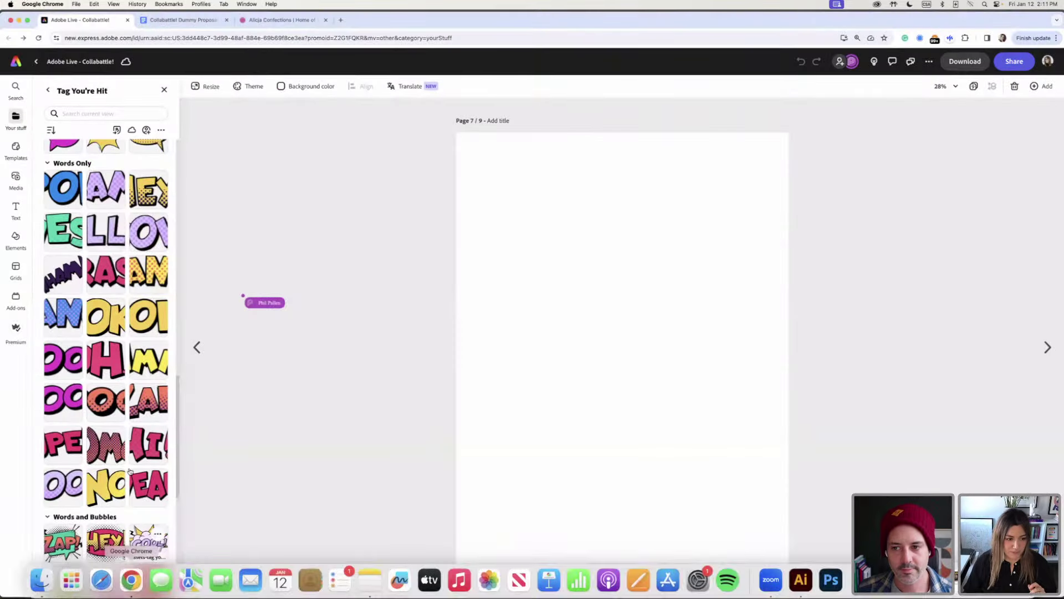
{"action": "scroll", "coordinate": [150, 516], "scroll_direction": "down", "scroll_amount": 10}
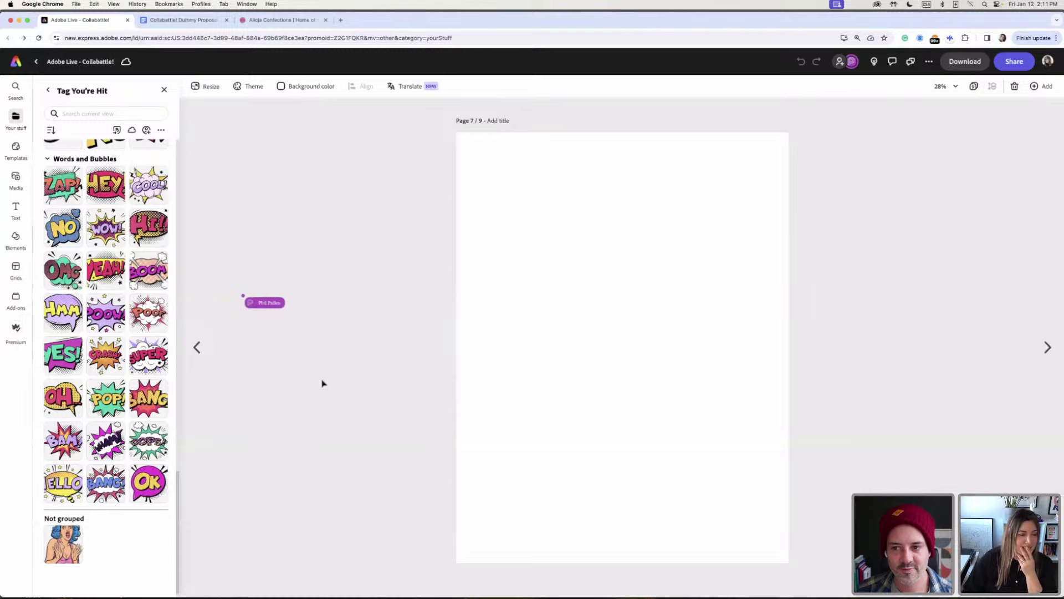
- Fill page 7 with the library's muted blue and place the woman artwork in the page's lower left, enlarged slightly to meet the bottom edge
{"action": "left_click", "coordinate": [293, 87]}
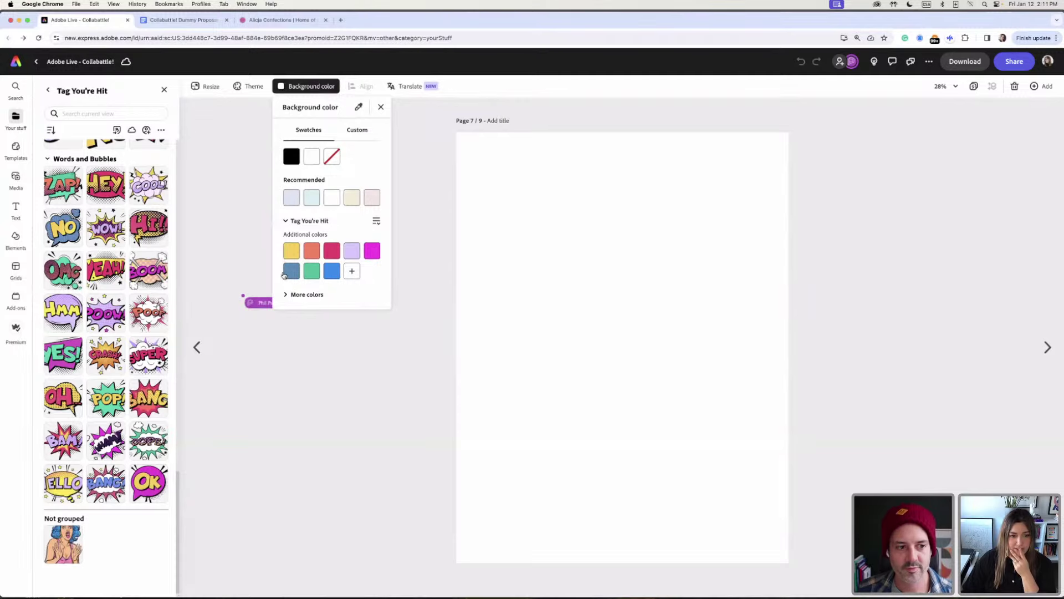
{"action": "left_click", "coordinate": [289, 271]}
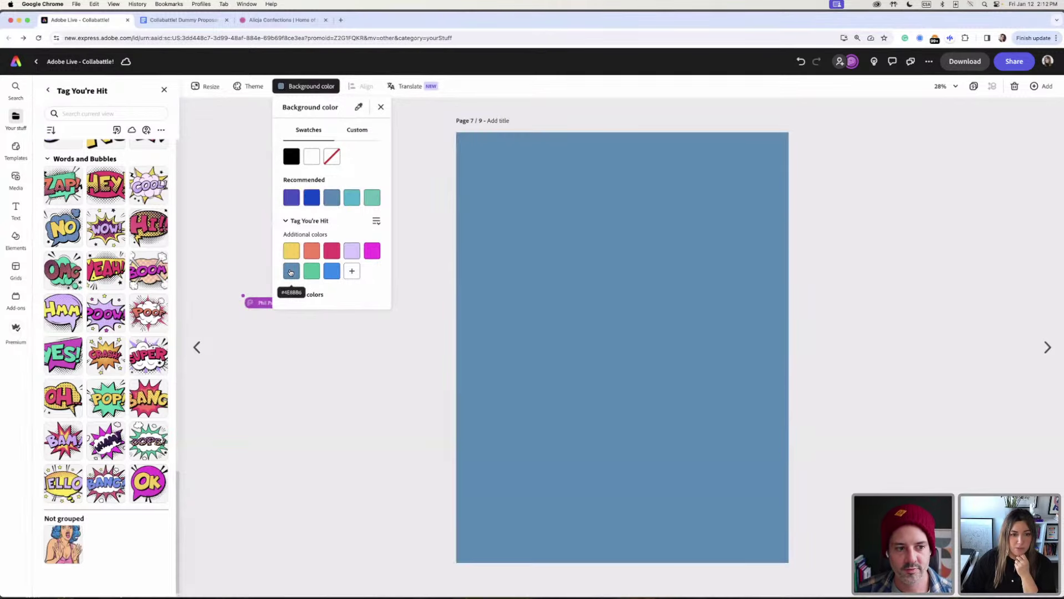
{"action": "left_click", "coordinate": [436, 298]}
{"action": "left_click_drag", "start_coordinate": [62, 546], "coordinate": [551, 388]}
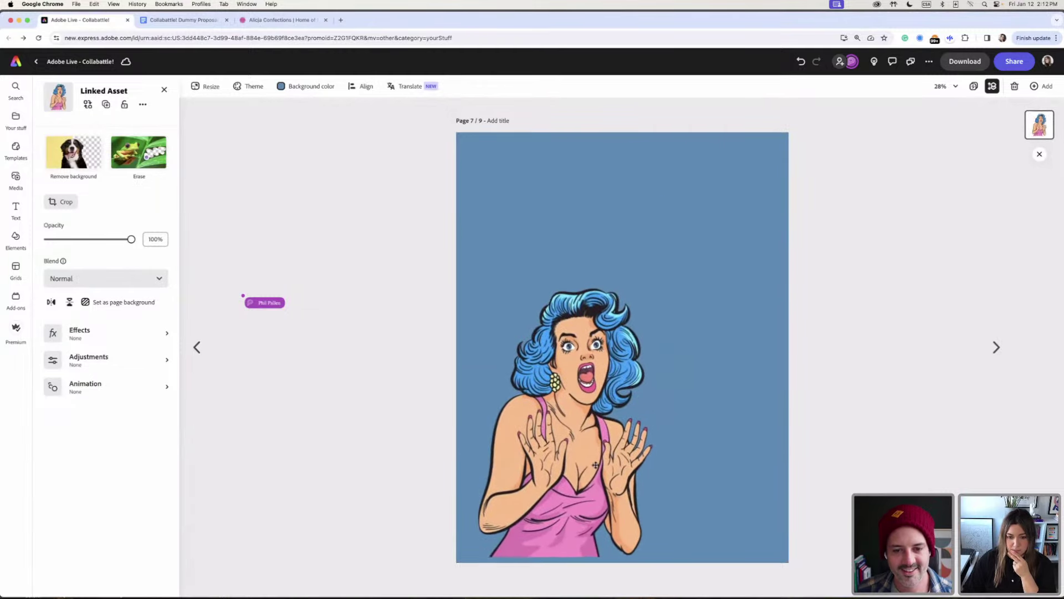
{"action": "left_click_drag", "start_coordinate": [656, 296], "coordinate": [660, 282]}
- Try lavender, coral, green, bright blue and magenta page backgrounds behind the woman, settle on the recommended light pink and deselect her
{"action": "left_click", "coordinate": [312, 87]}
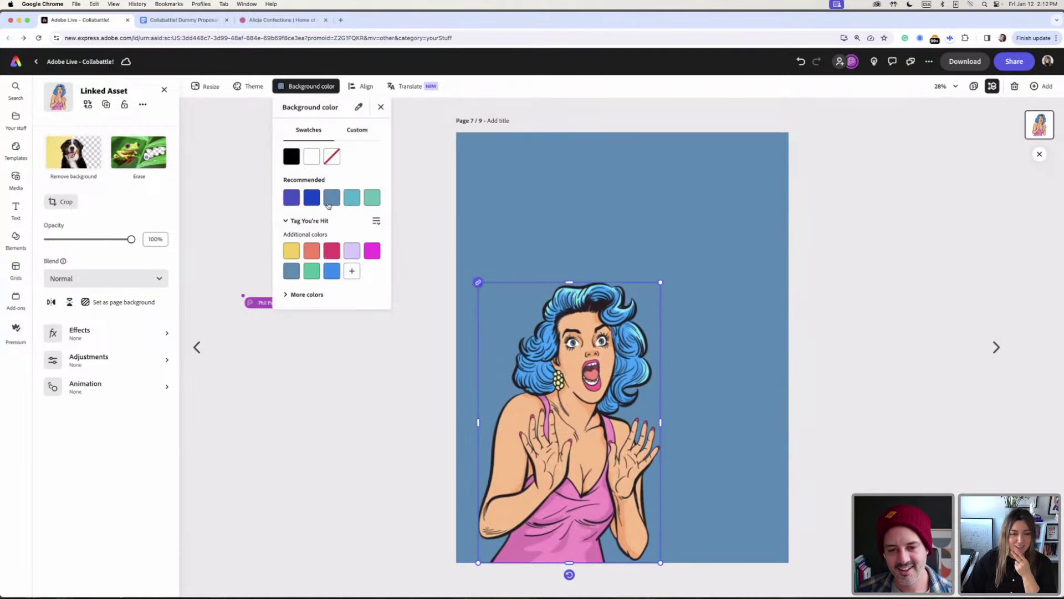
{"action": "key", "text": "Escape"}
{"action": "left_click", "coordinate": [310, 86]}
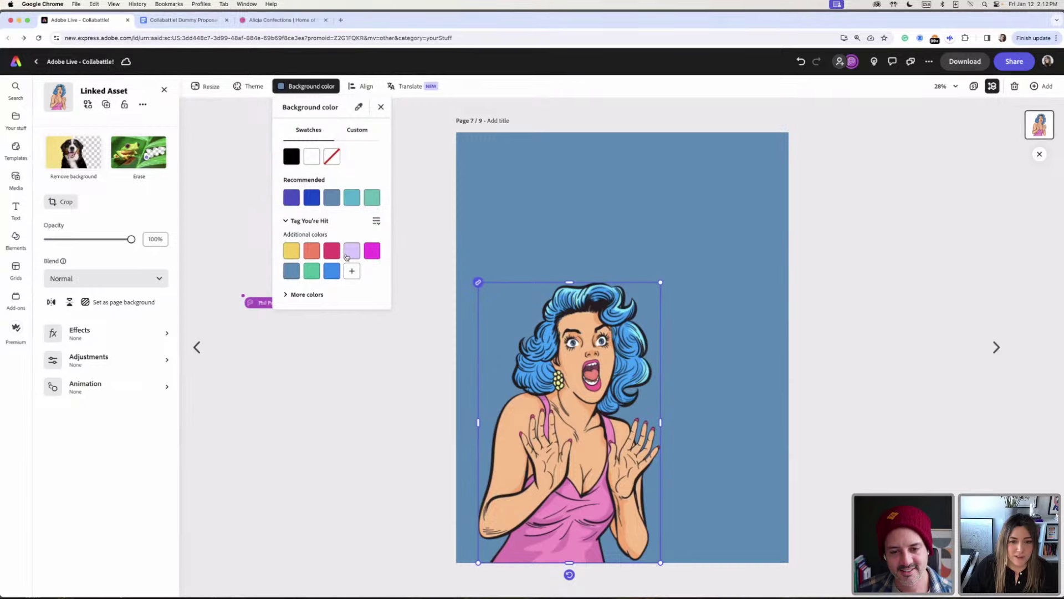
{"action": "left_click", "coordinate": [347, 255]}
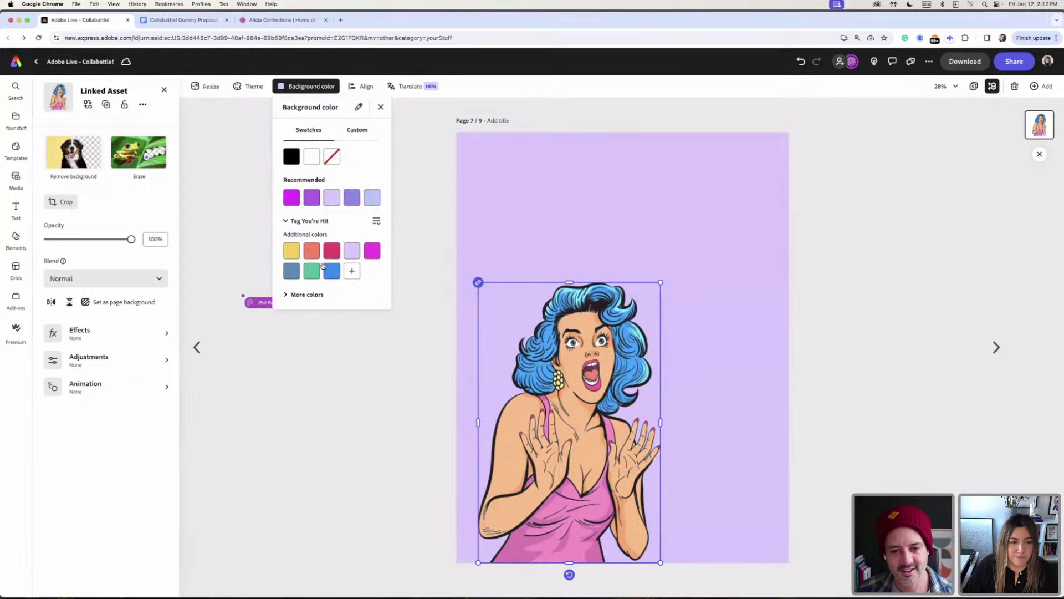
{"action": "left_click", "coordinate": [311, 254]}
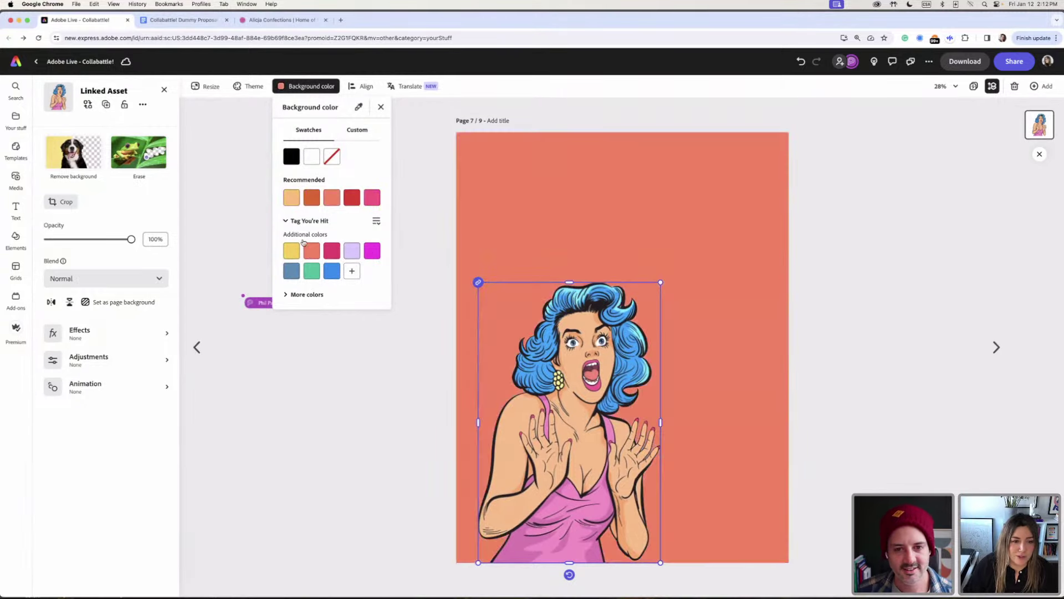
{"action": "left_click", "coordinate": [314, 276]}
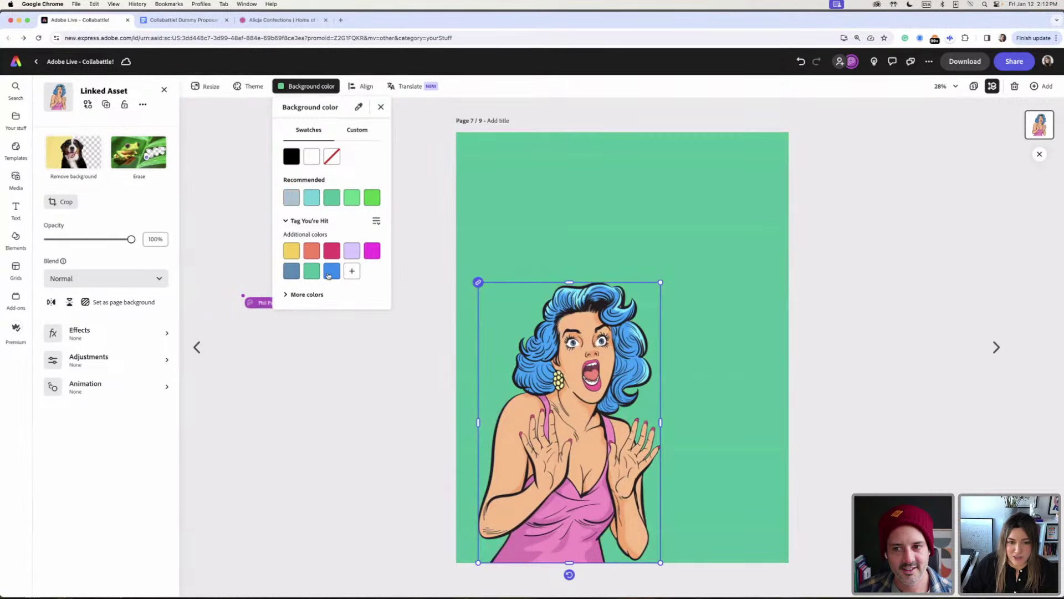
{"action": "left_click", "coordinate": [329, 275]}
{"action": "left_click", "coordinate": [372, 251]}
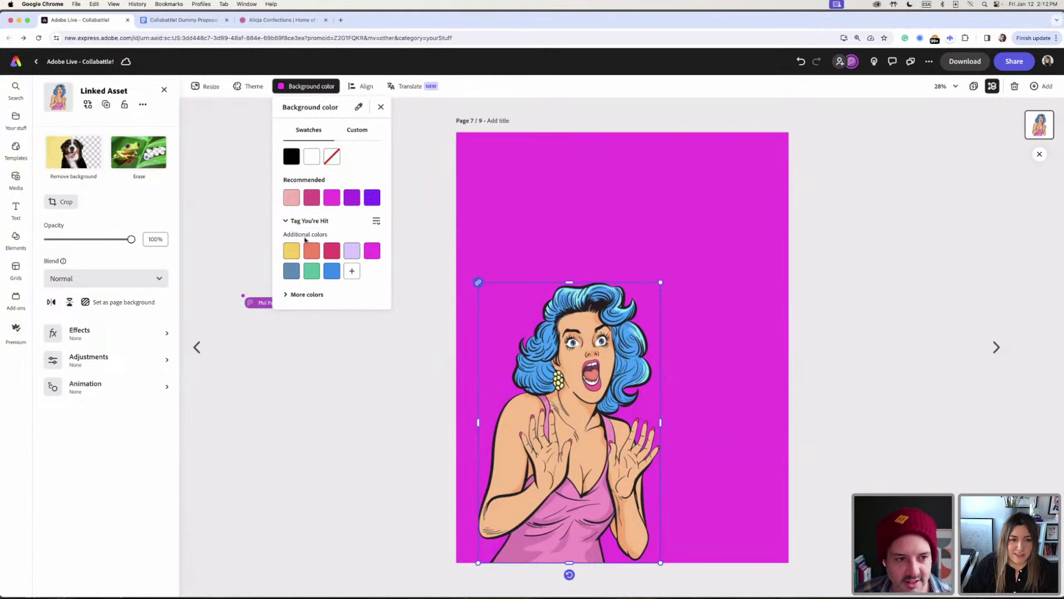
{"action": "left_click", "coordinate": [291, 198]}
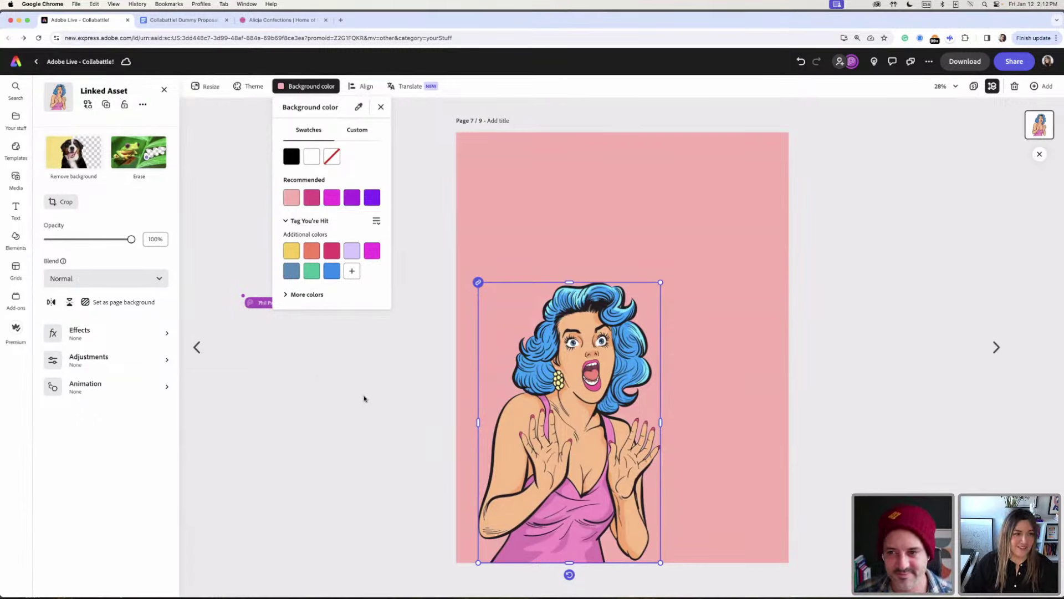
{"action": "left_click", "coordinate": [372, 427]}
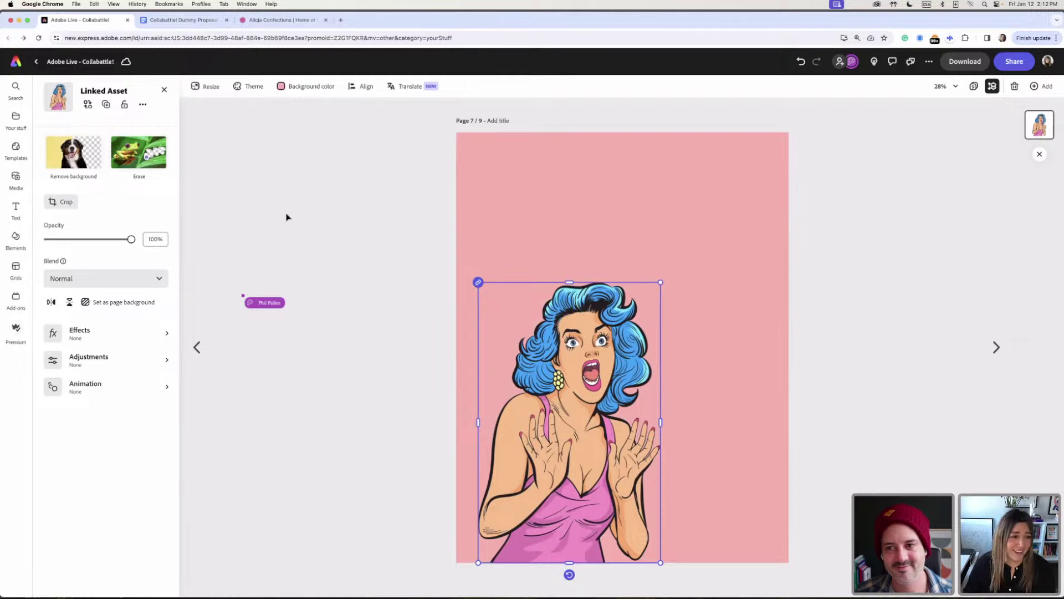
{"action": "left_click", "coordinate": [164, 90]}
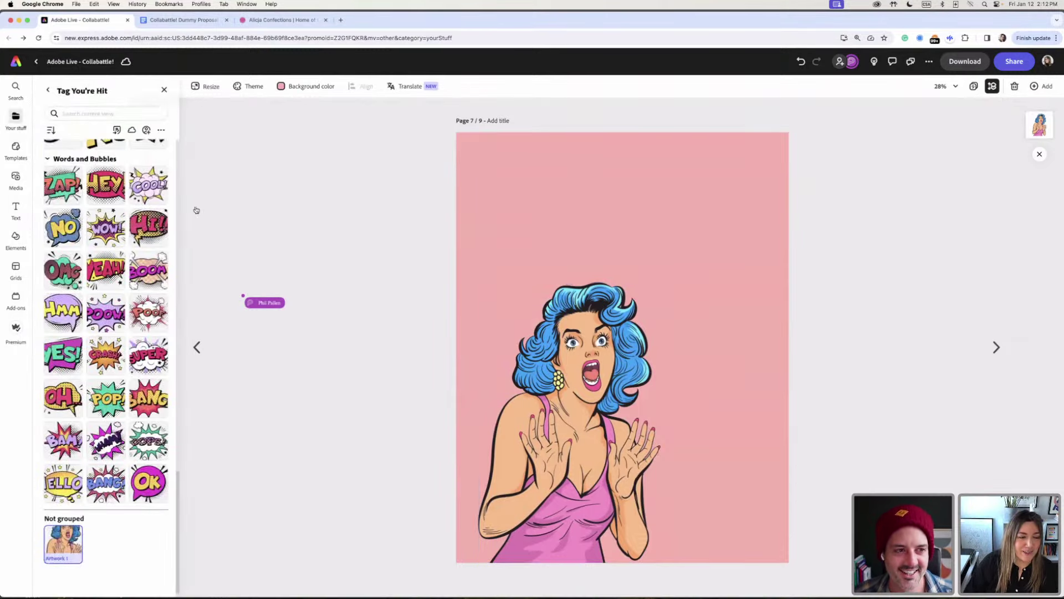
- Copy "Proposal for Seasonal Campaigns, Brand Collaborations, and Flavor Innovation at Alicja Confections" from the Collabattle! Dummy Proposal Text document
{"action": "scroll", "coordinate": [94, 244], "scroll_direction": "up", "scroll_amount": 5}
{"action": "scroll", "coordinate": [95, 242], "scroll_direction": "up", "scroll_amount": 15}
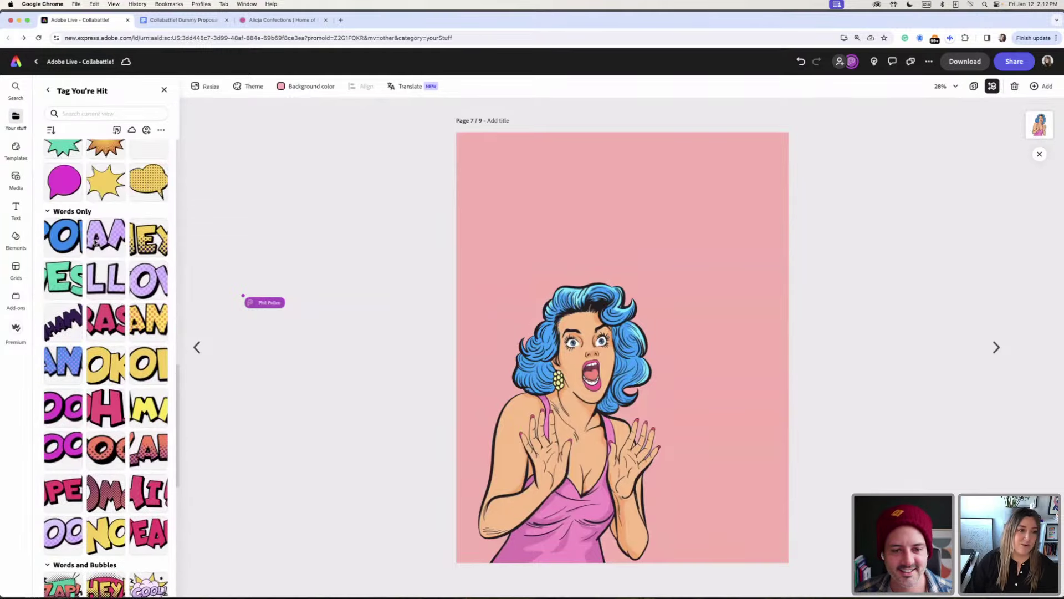
{"action": "left_click", "coordinate": [188, 21]}
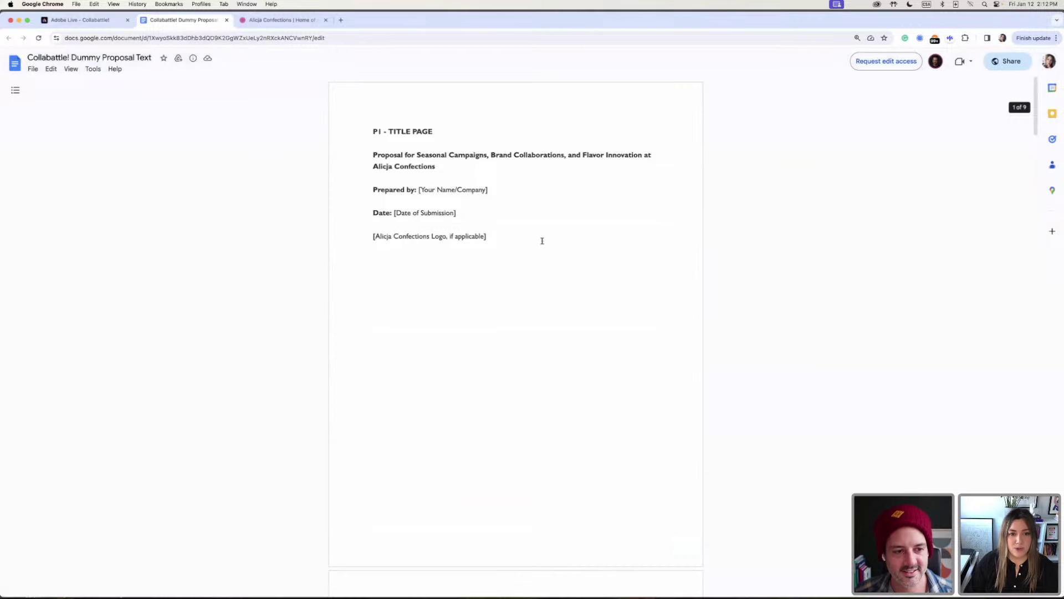
{"action": "left_click", "coordinate": [542, 240]}
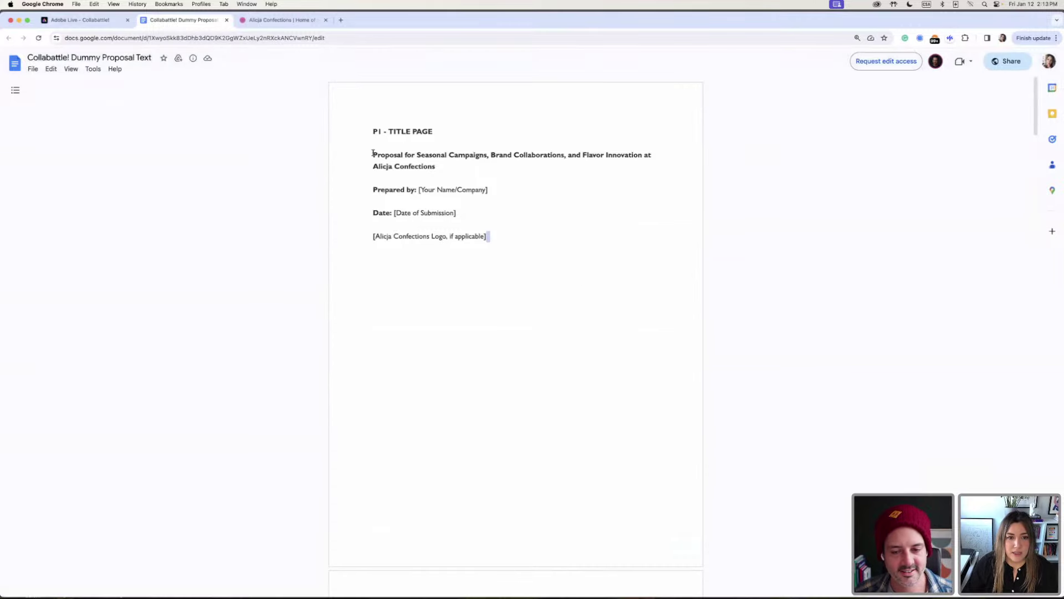
{"action": "left_click_drag", "start_coordinate": [372, 153], "coordinate": [439, 167]}
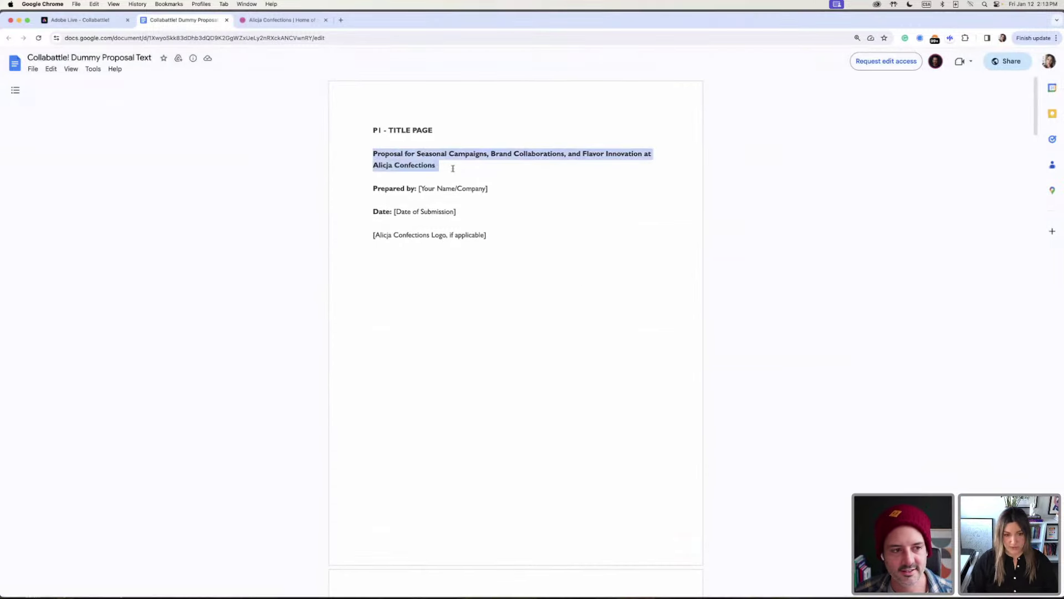
{"action": "scroll", "coordinate": [454, 167], "scroll_direction": "up", "scroll_amount": 3}
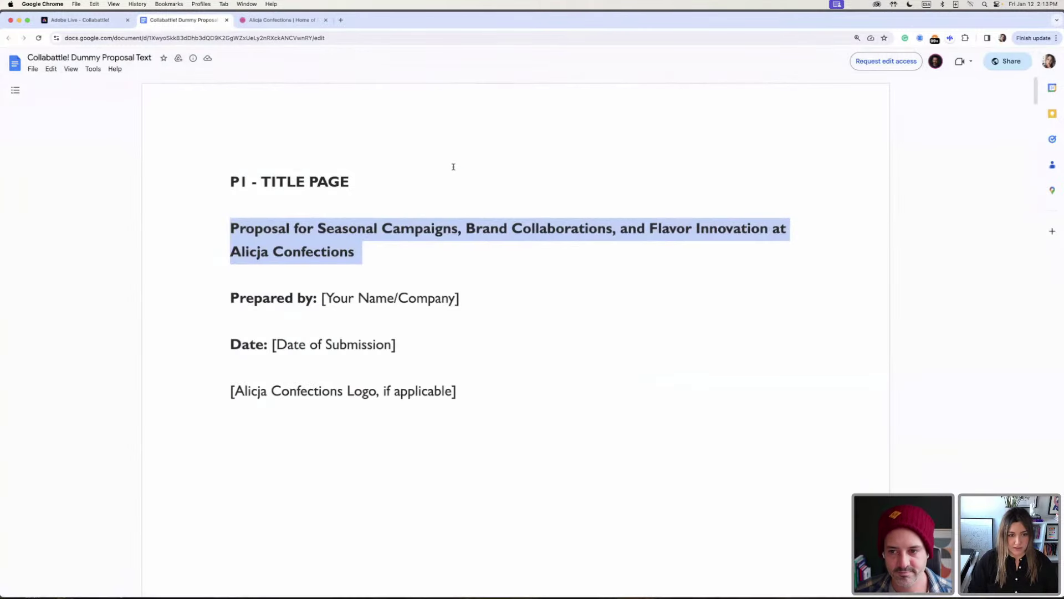
{"action": "key", "text": "super+c"}
{"action": "left_click_drag", "start_coordinate": [383, 257], "coordinate": [224, 227]}
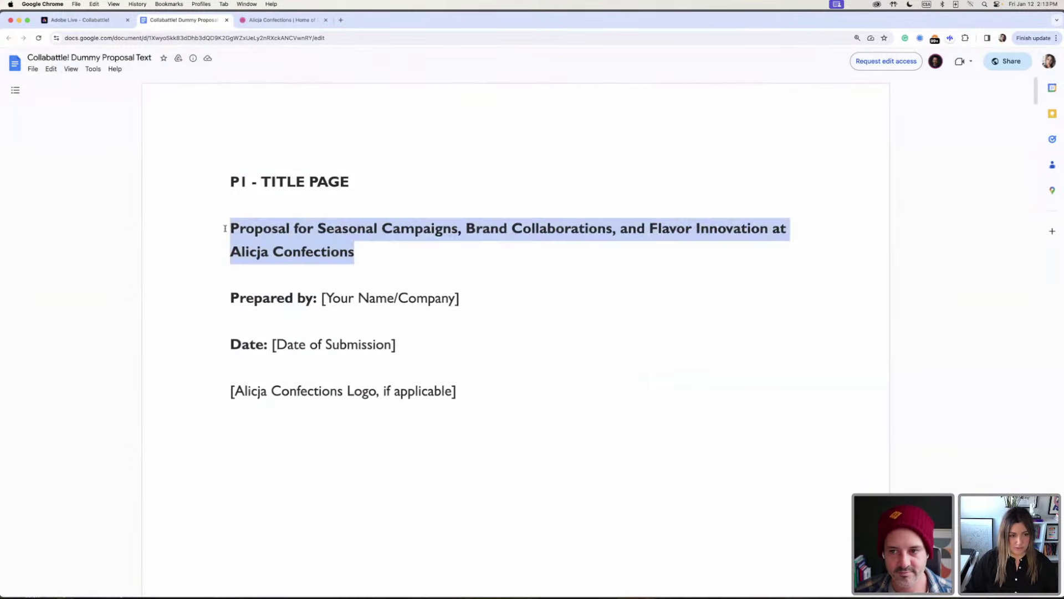
{"action": "key", "text": "super+c"}
- Switch to the Adobe Express project and add a Marvin Regular text box from the Tag You're Hit library to page 7
{"action": "key", "text": "super+1"}
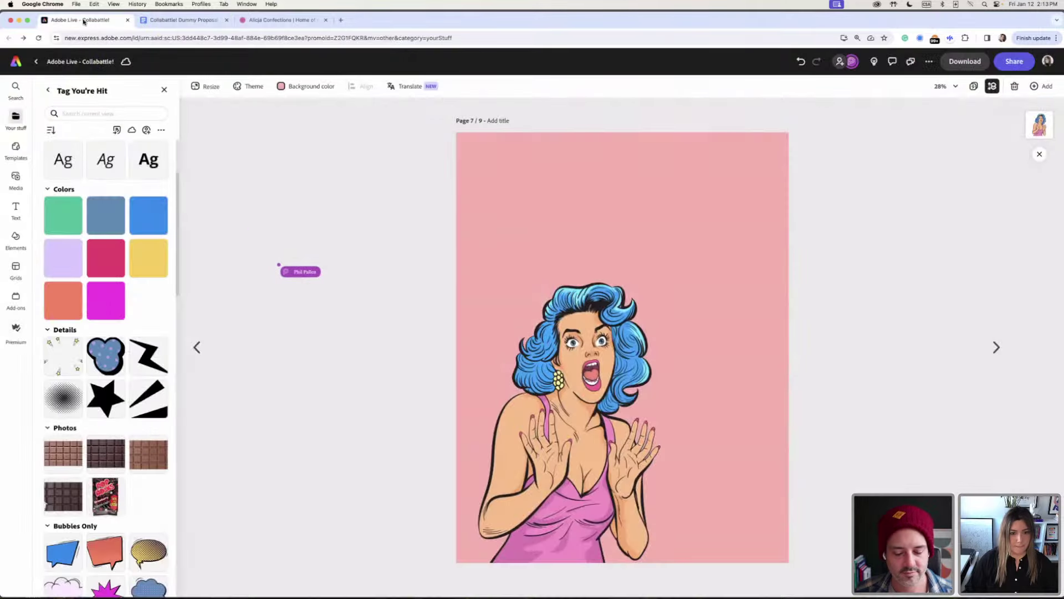
{"action": "scroll", "coordinate": [152, 185], "scroll_direction": "up", "scroll_amount": 2}
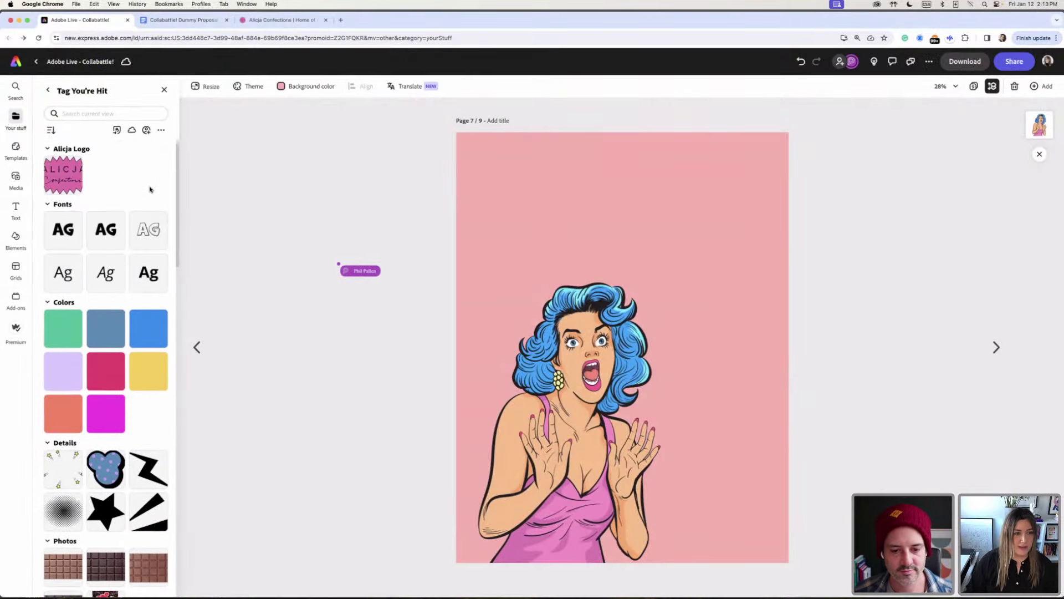
{"action": "left_click", "coordinate": [66, 239]}
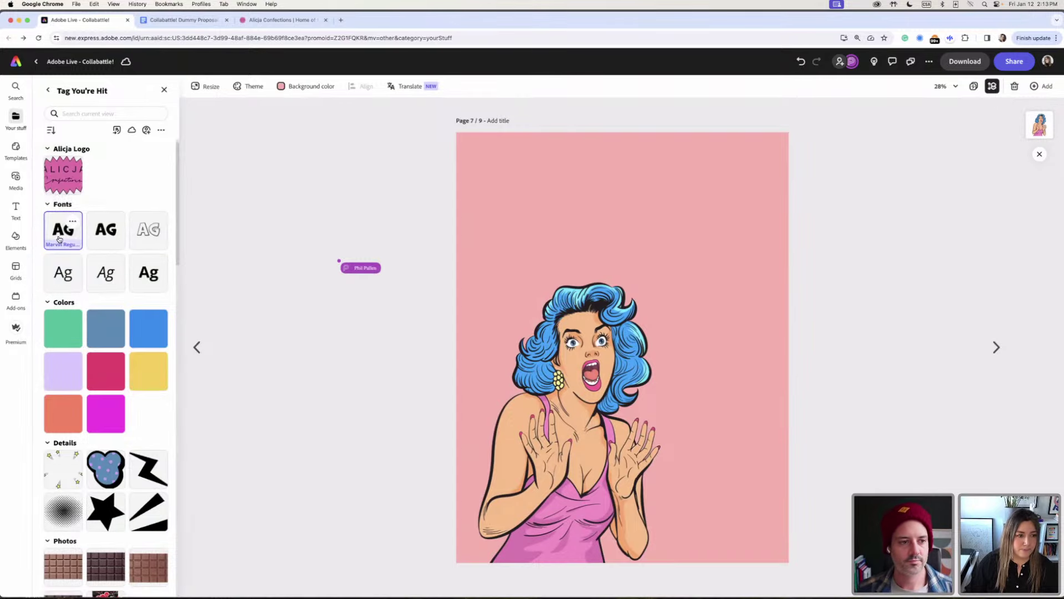
{"action": "left_click", "coordinate": [15, 209]}
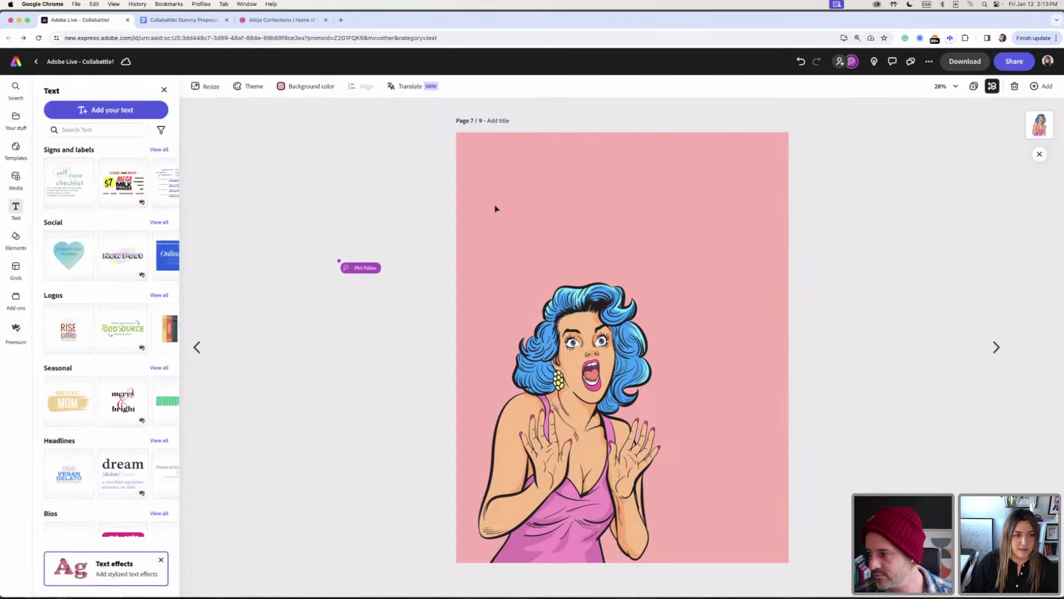
{"action": "left_click", "coordinate": [16, 118]}
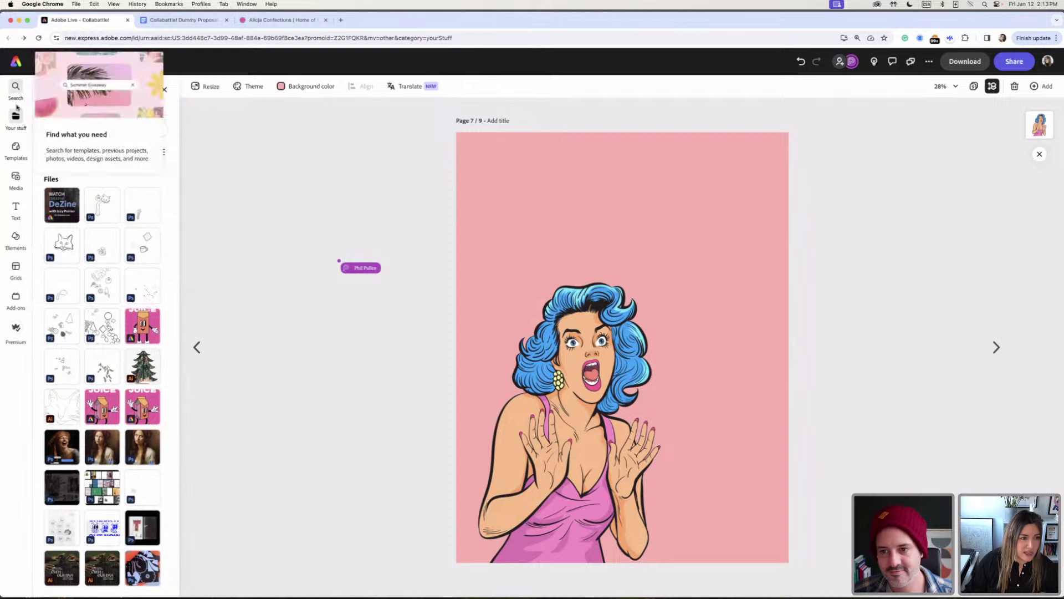
{"action": "left_click", "coordinate": [16, 207]}
{"action": "left_click", "coordinate": [12, 119]}
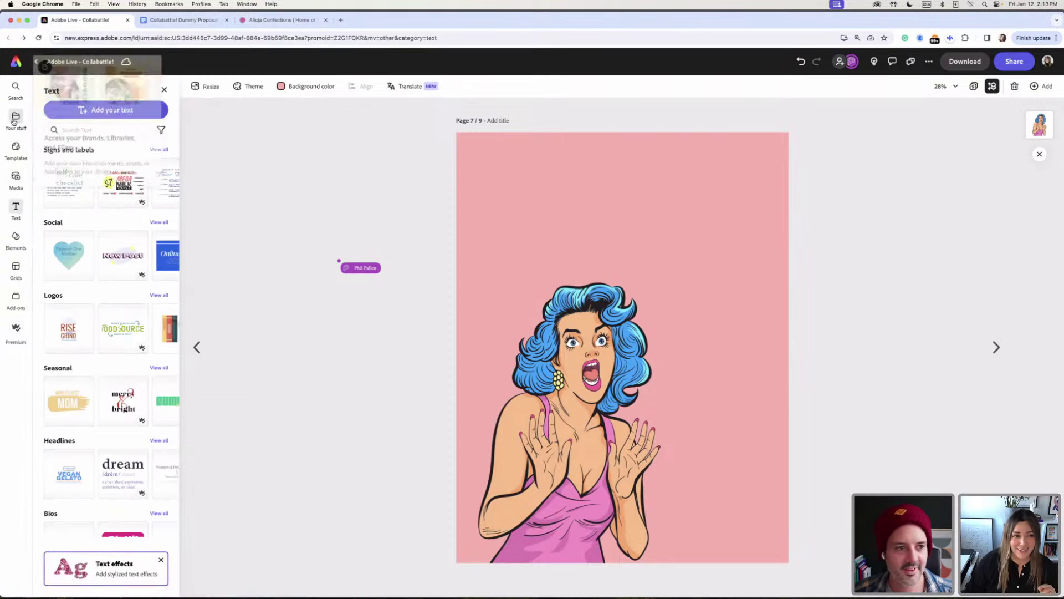
{"action": "left_click", "coordinate": [96, 108]}
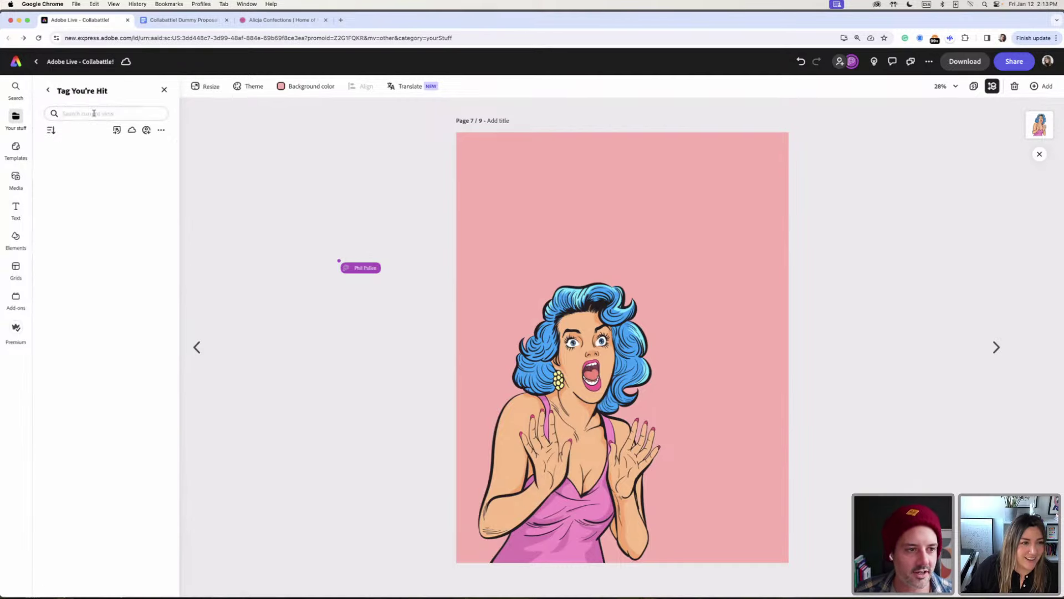
{"action": "left_click", "coordinate": [62, 242]}
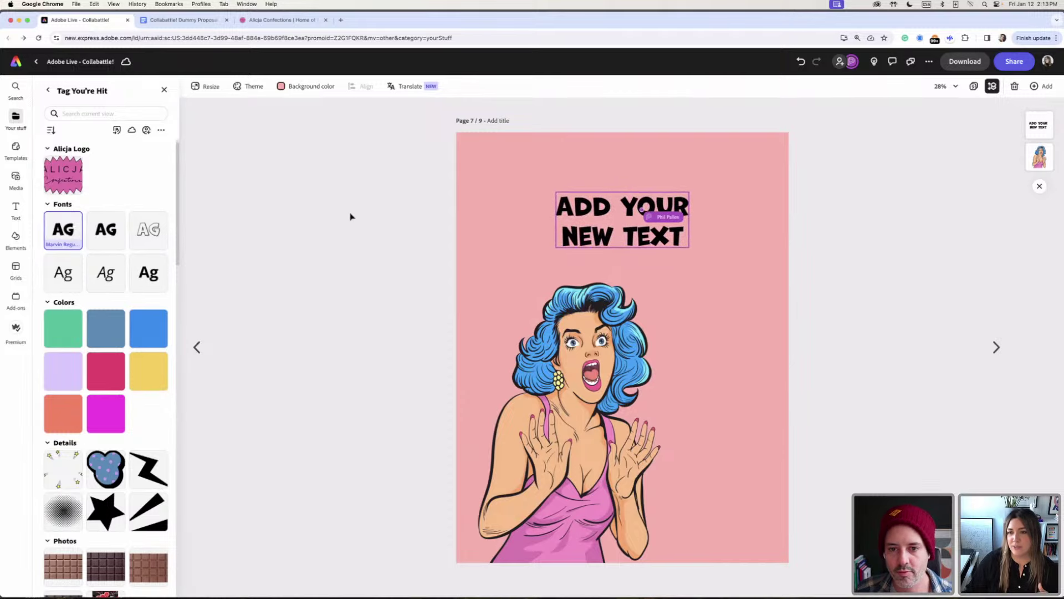
- Replace the placeholder with the copied proposal title, scale it down to size 167 and move it to the page's upper edge
{"action": "left_click", "coordinate": [561, 208]}
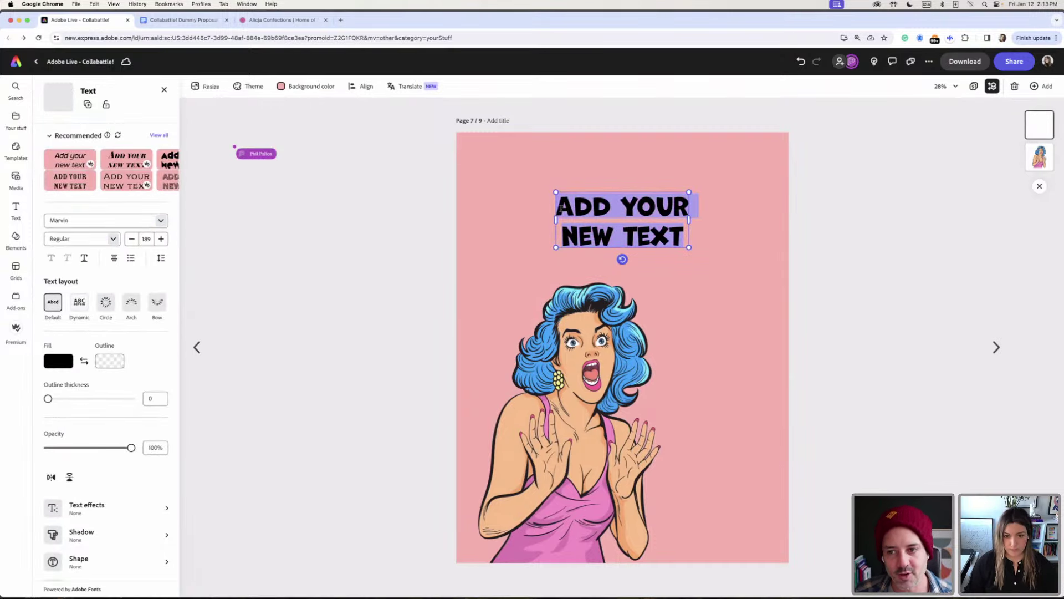
{"action": "key", "text": "super+v"}
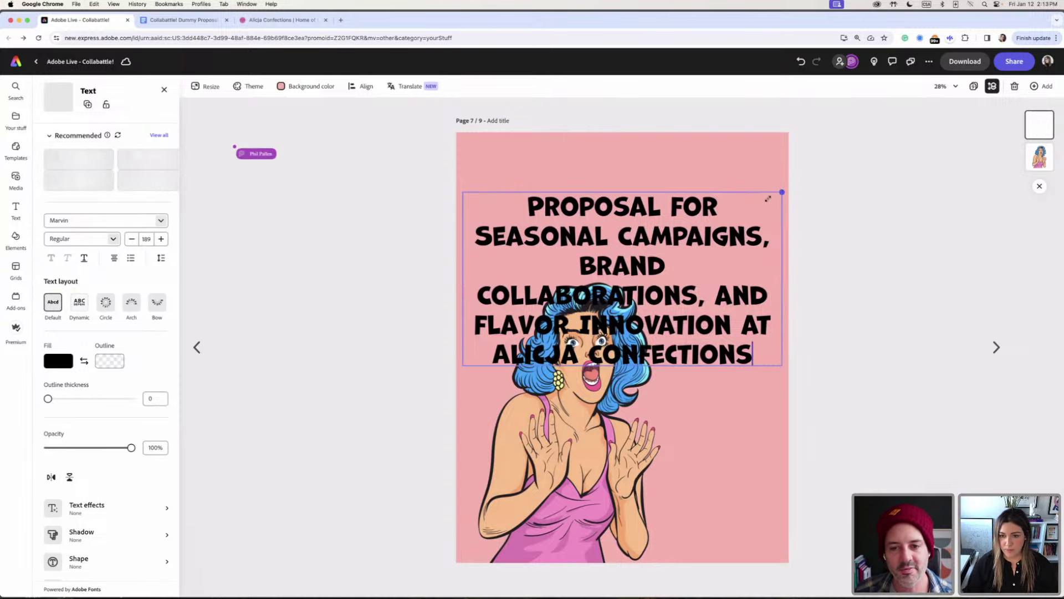
{"action": "left_click_drag", "start_coordinate": [783, 193], "coordinate": [748, 216]}
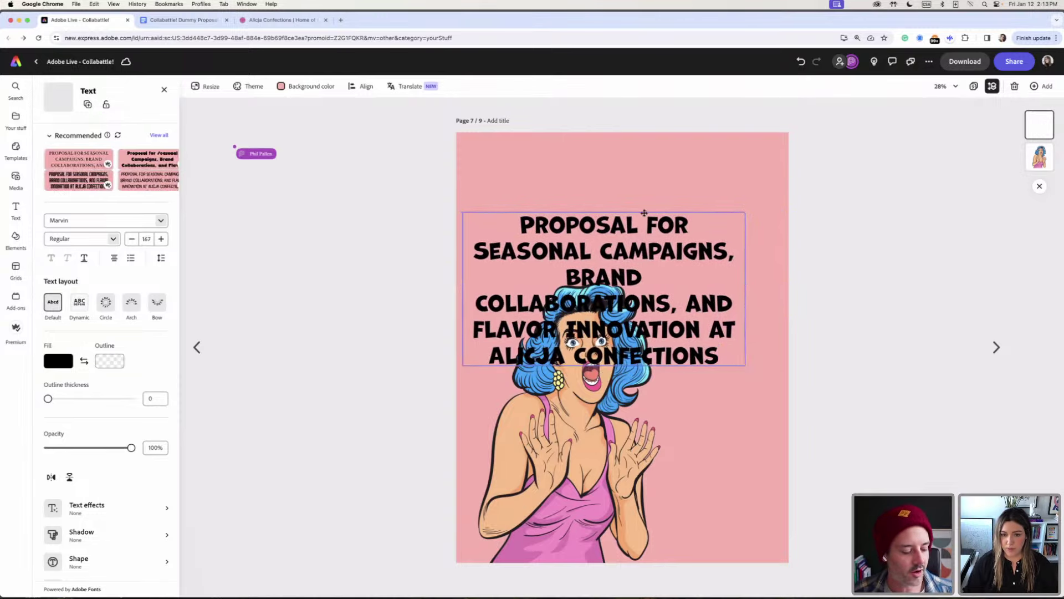
{"action": "left_click_drag", "start_coordinate": [644, 213], "coordinate": [669, 127]}
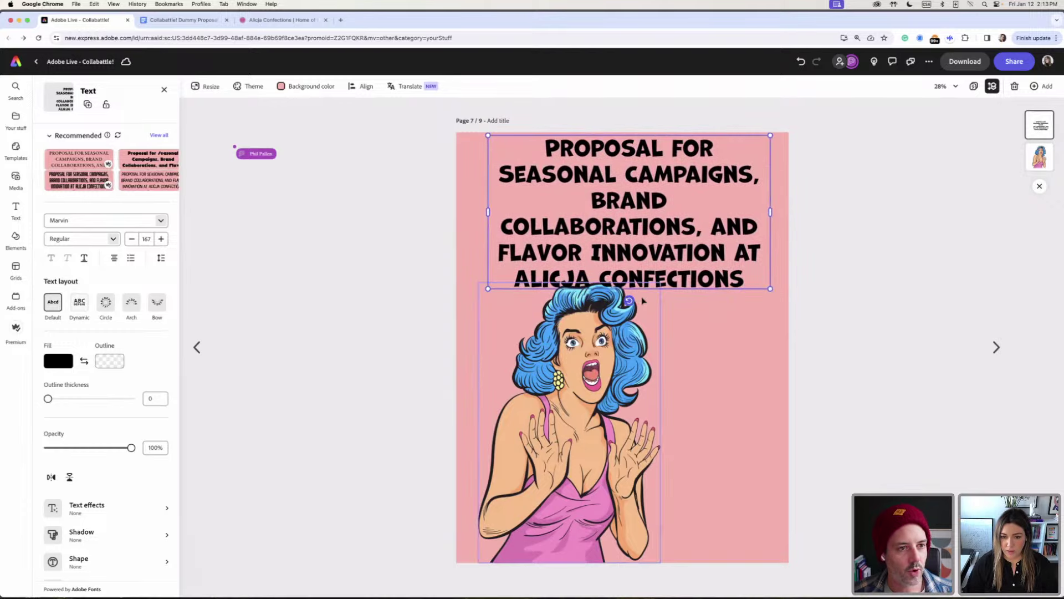
- Shrink the woman artwork slightly and place it in the page's lower left, leaving a gap beneath the title
{"action": "left_click_drag", "start_coordinate": [552, 342], "coordinate": [555, 366]}
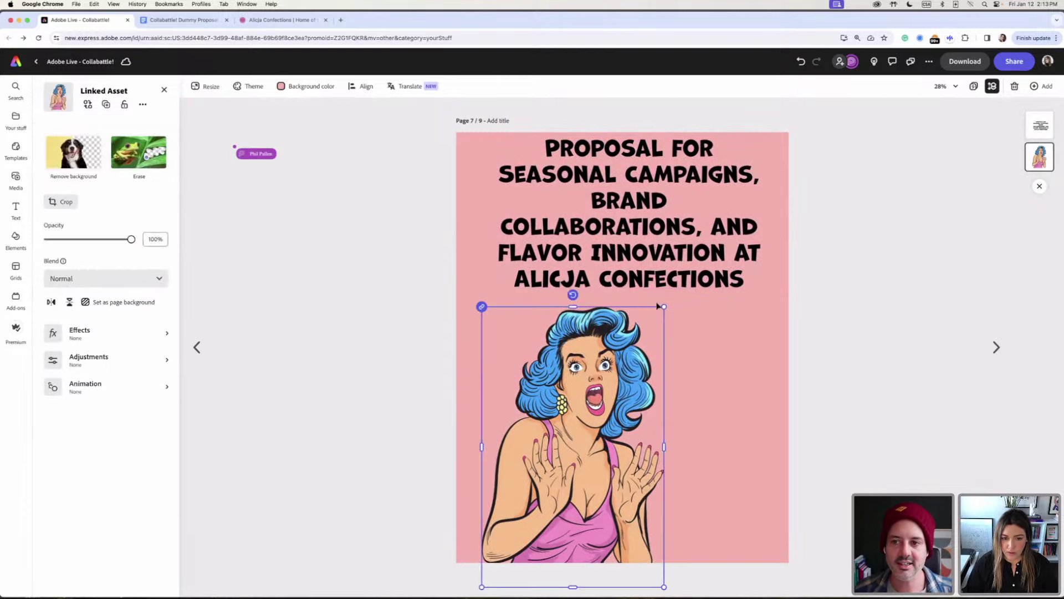
{"action": "left_click_drag", "start_coordinate": [664, 306], "coordinate": [643, 330]}
{"action": "left_click_drag", "start_coordinate": [597, 386], "coordinate": [596, 369]}
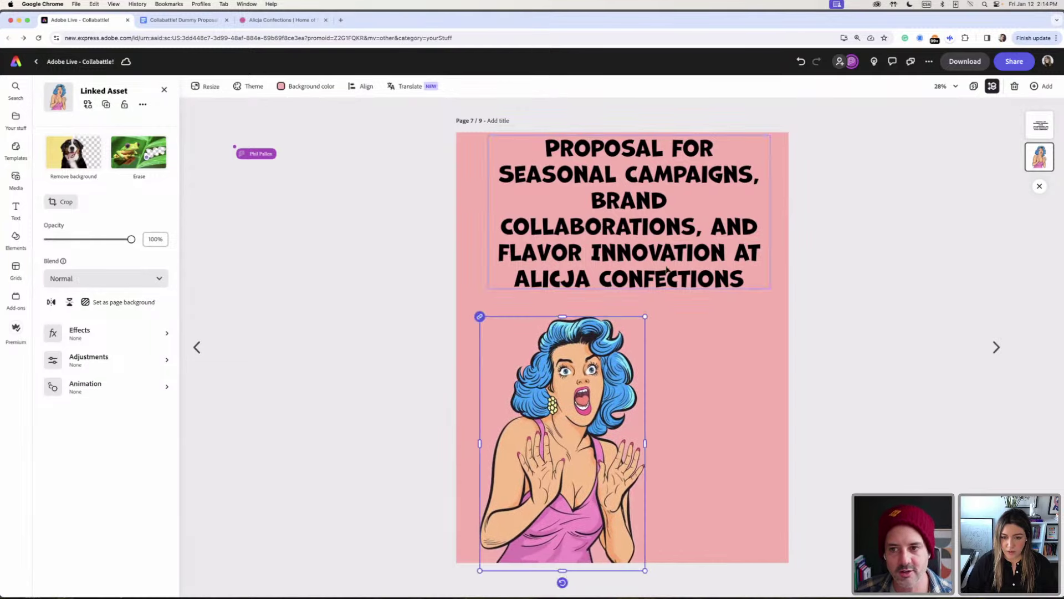
- Lower the title to just above the woman, try aligning it to the page's left edge, and place it horizontally centred
{"action": "left_click_drag", "start_coordinate": [667, 267], "coordinate": [660, 283]}
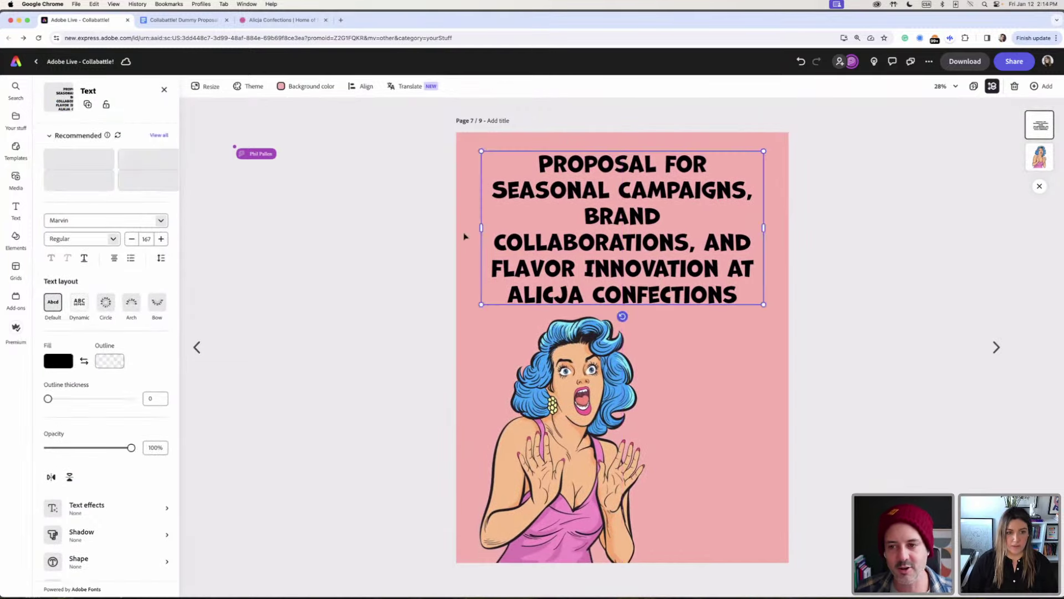
{"action": "left_click", "coordinate": [359, 87]}
{"action": "left_click", "coordinate": [404, 127]}
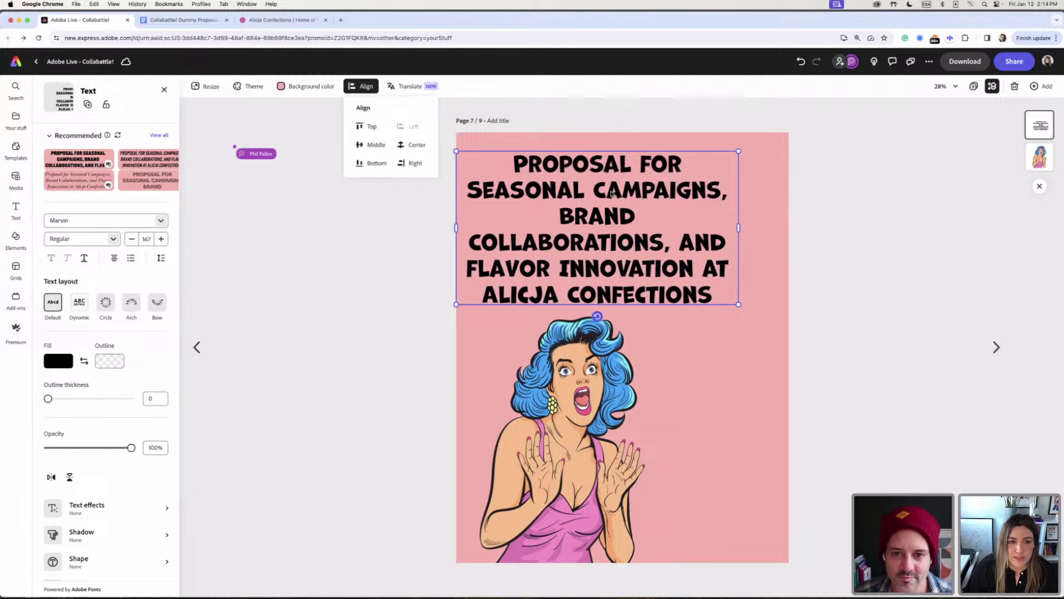
{"action": "left_click", "coordinate": [474, 158]}
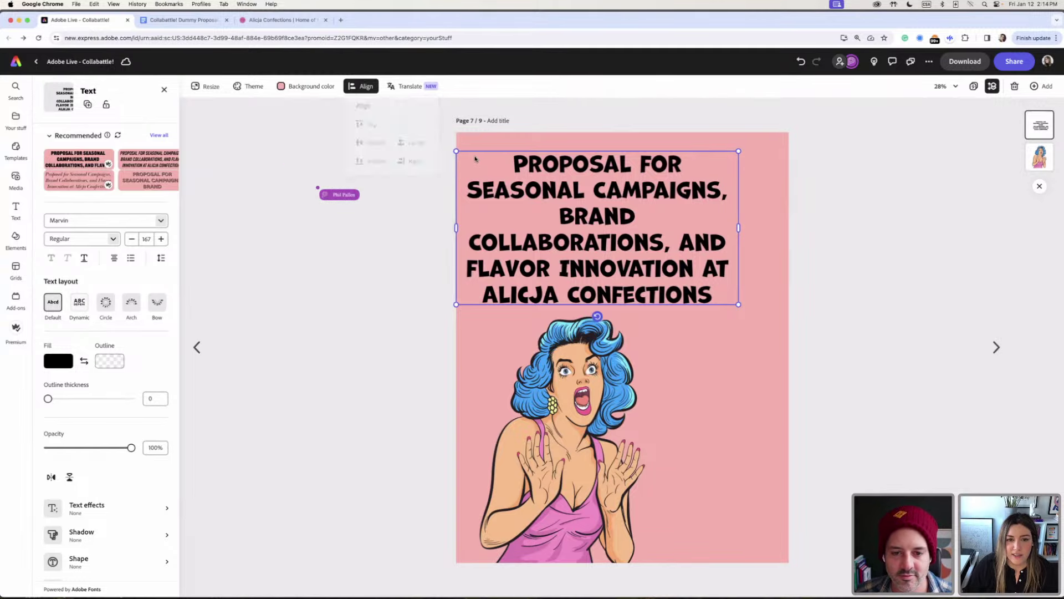
{"action": "left_click", "coordinate": [753, 263]}
{"action": "left_click_drag", "start_coordinate": [631, 256], "coordinate": [648, 252]}
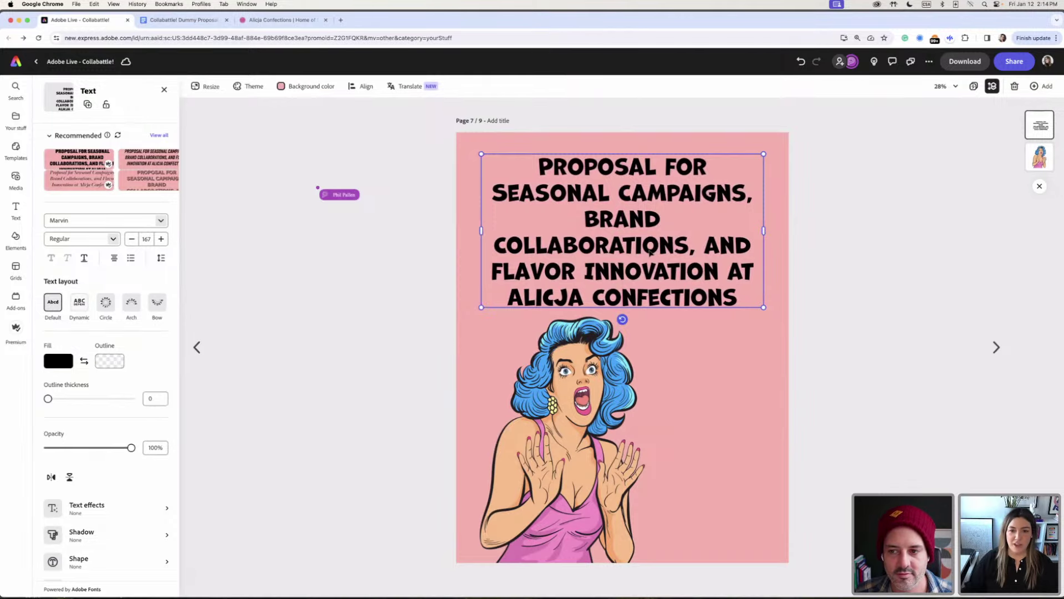
- Left-align all the title text within its text box
{"action": "double_click", "coordinate": [560, 174]}
{"action": "left_click_drag", "start_coordinate": [560, 174], "coordinate": [738, 297]}
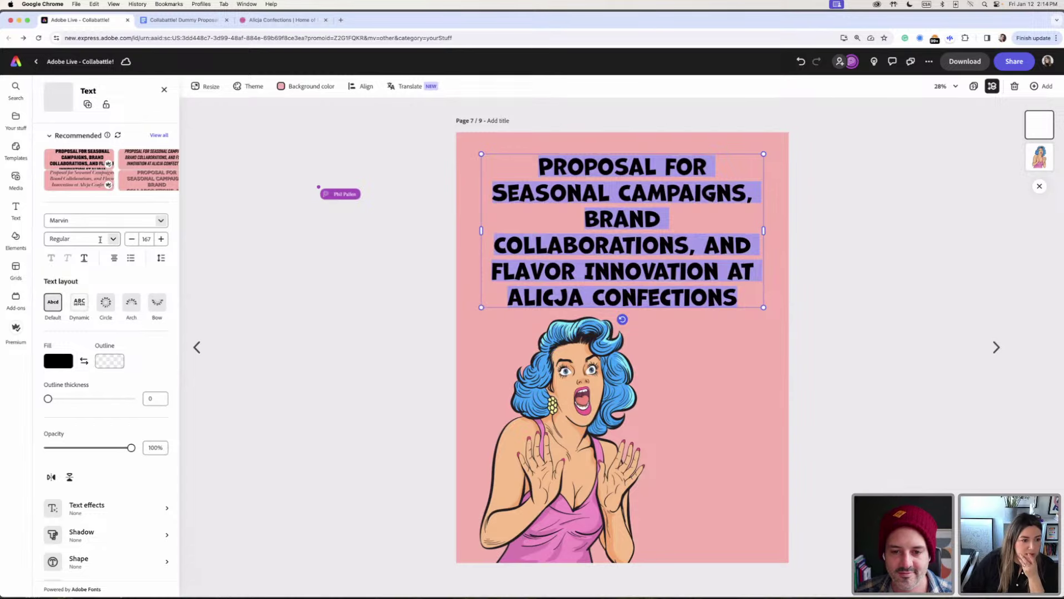
{"action": "left_click", "coordinate": [113, 258]}
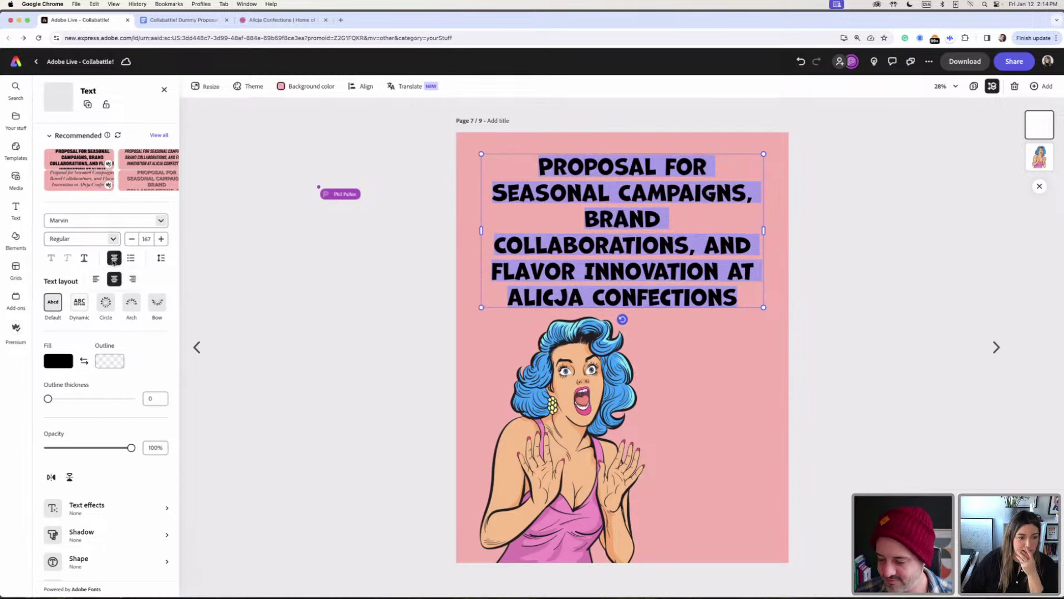
{"action": "left_click", "coordinate": [96, 280]}
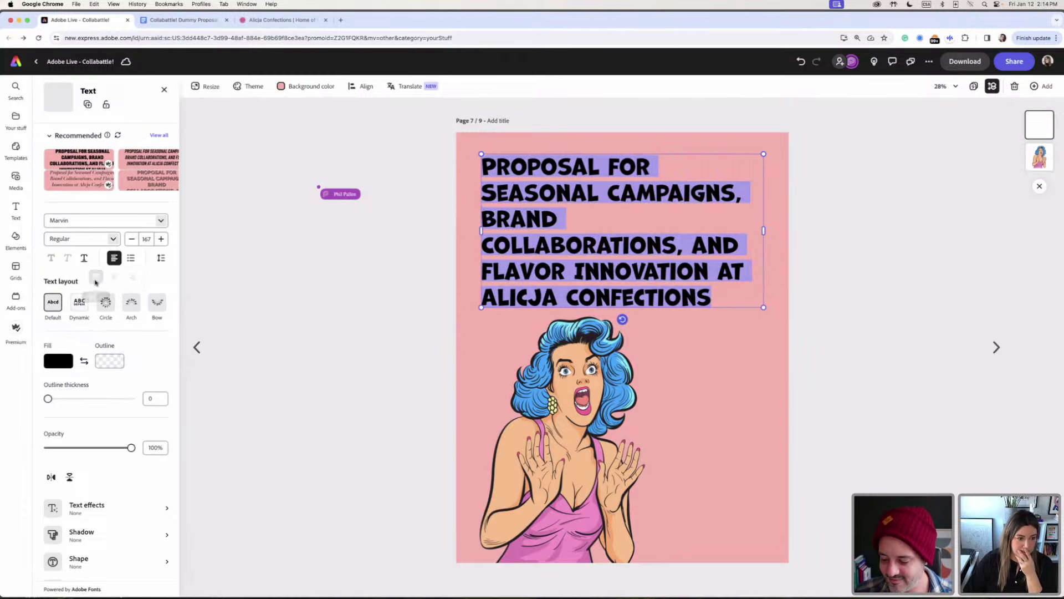
- Move "Collaborations, and Flavor Innovation at Alicja Confections" out of the title into its own text box below, enlarged to size 43
{"action": "left_click", "coordinate": [613, 222]}
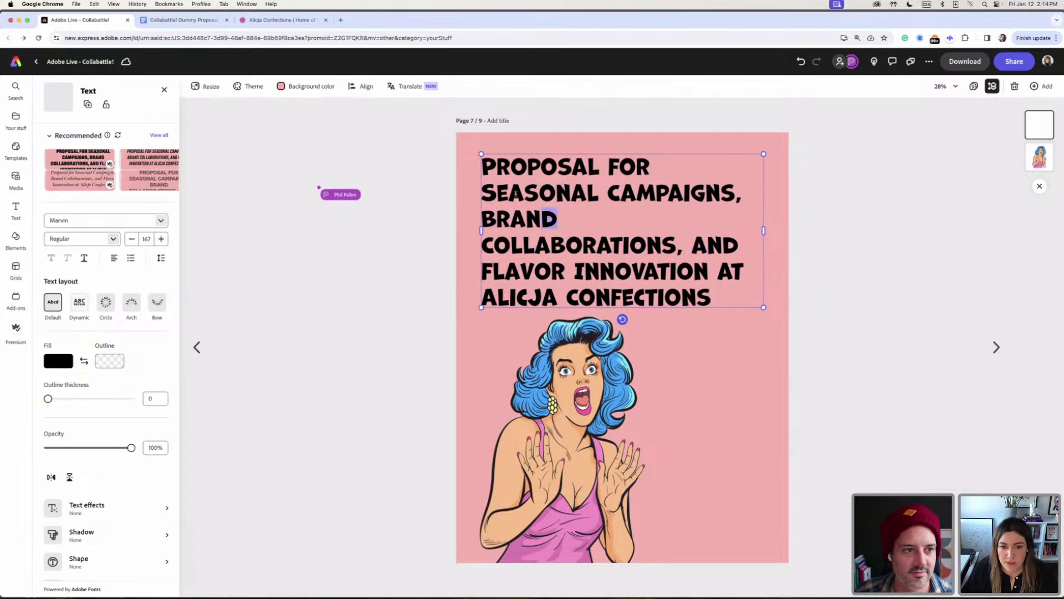
{"action": "left_click_drag", "start_coordinate": [556, 219], "coordinate": [480, 175]}
{"action": "left_click", "coordinate": [591, 221]}
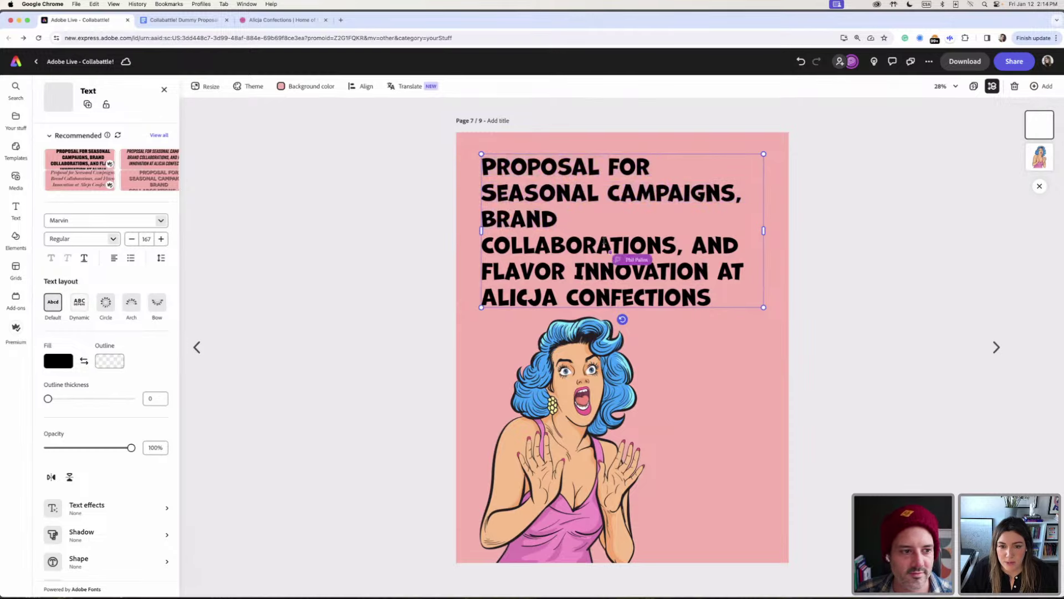
{"action": "left_click_drag", "start_coordinate": [481, 245], "coordinate": [712, 300]}
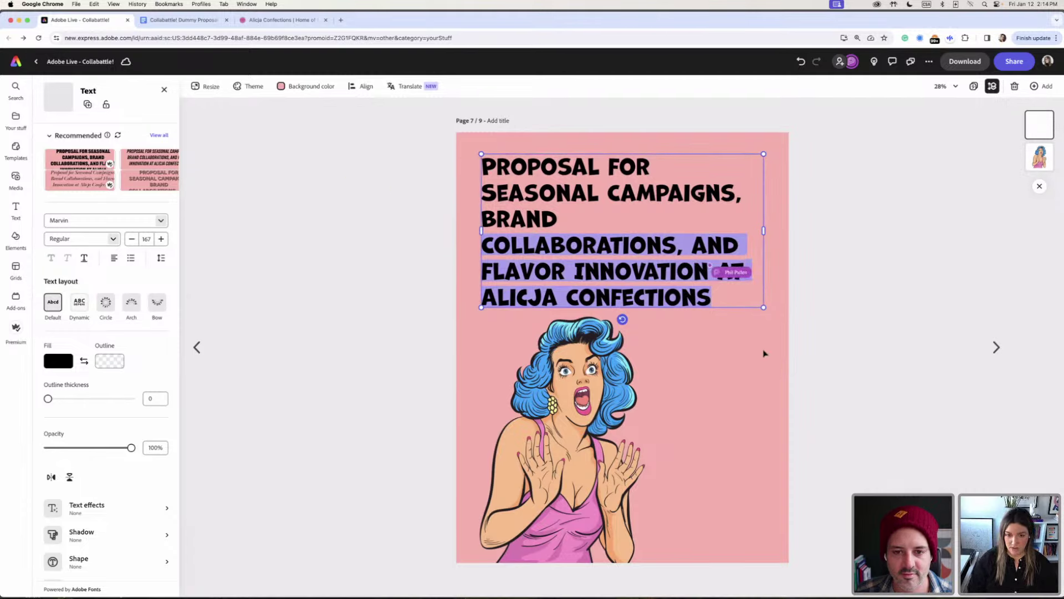
{"action": "key", "text": "BackSpace"}
{"action": "key", "text": "super+v"}
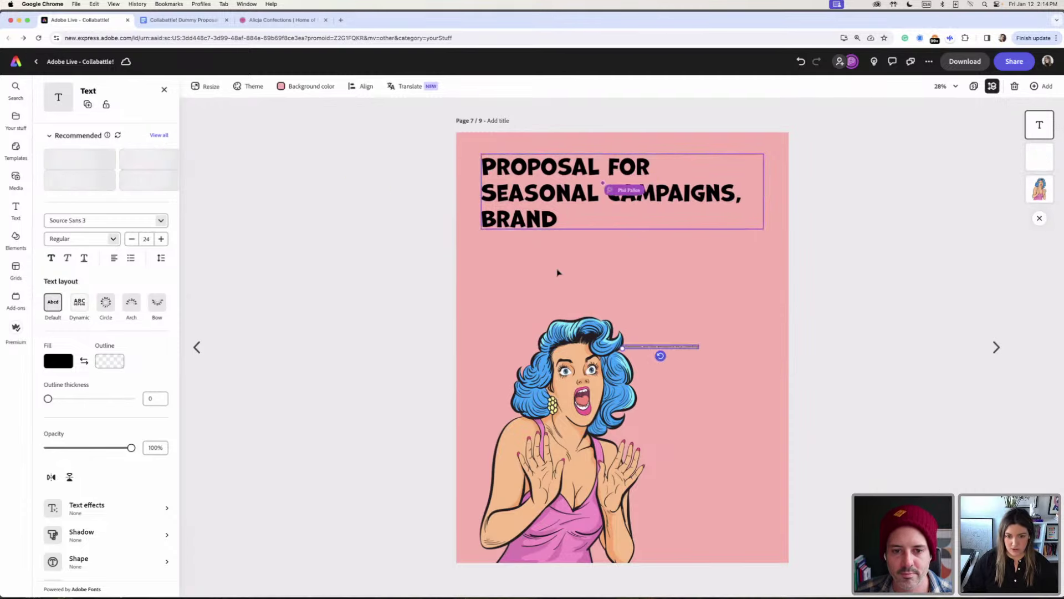
{"action": "left_click_drag", "start_coordinate": [646, 316], "coordinate": [483, 302]}
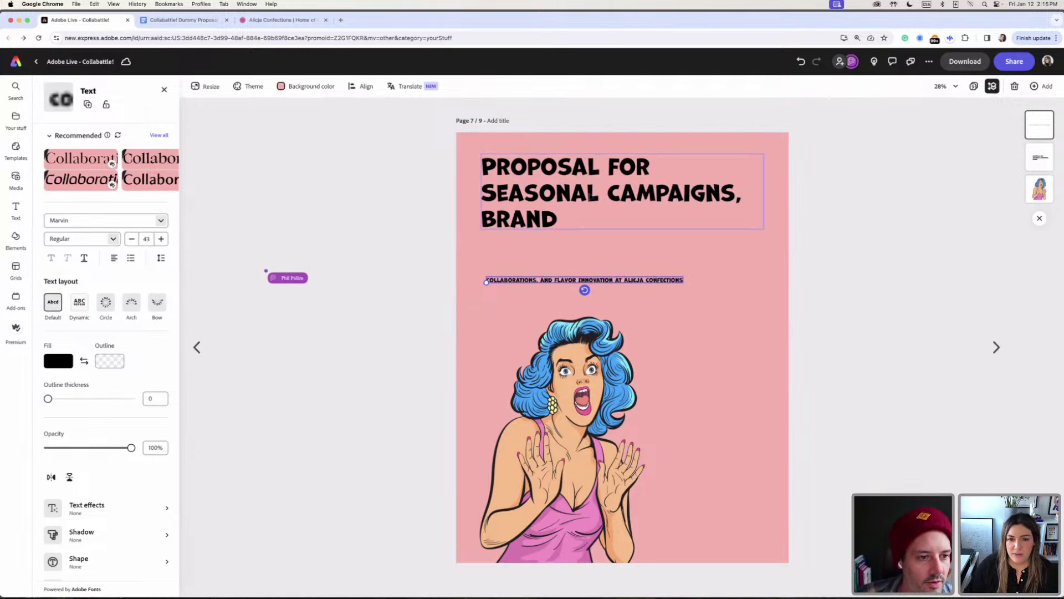
- Start a new title line at "Campaigns," and try placing "Brand" on a separate line
{"action": "left_click", "coordinate": [592, 196]}
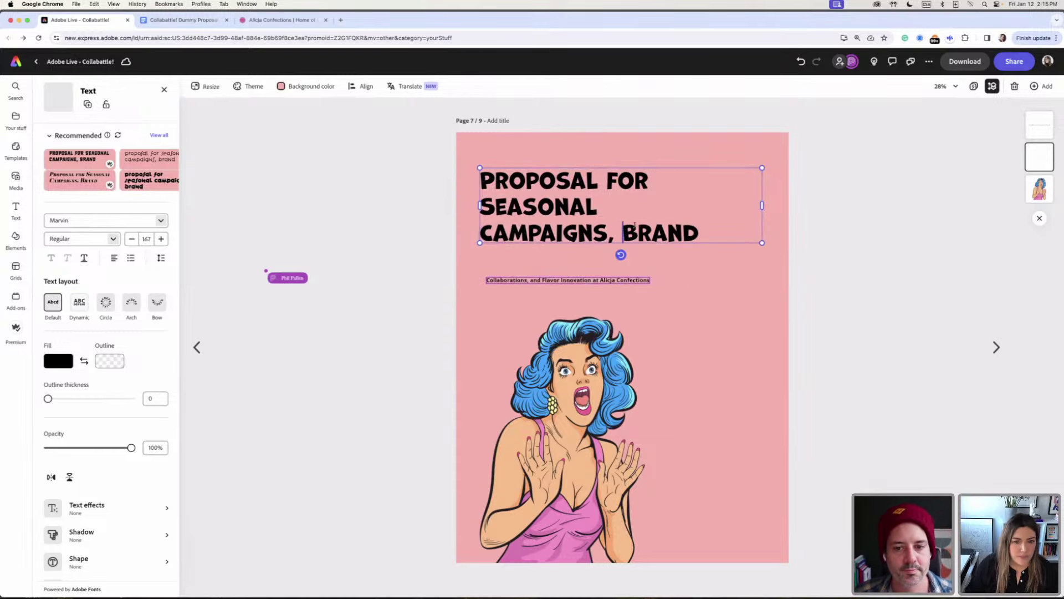
{"action": "key", "text": "Return"}
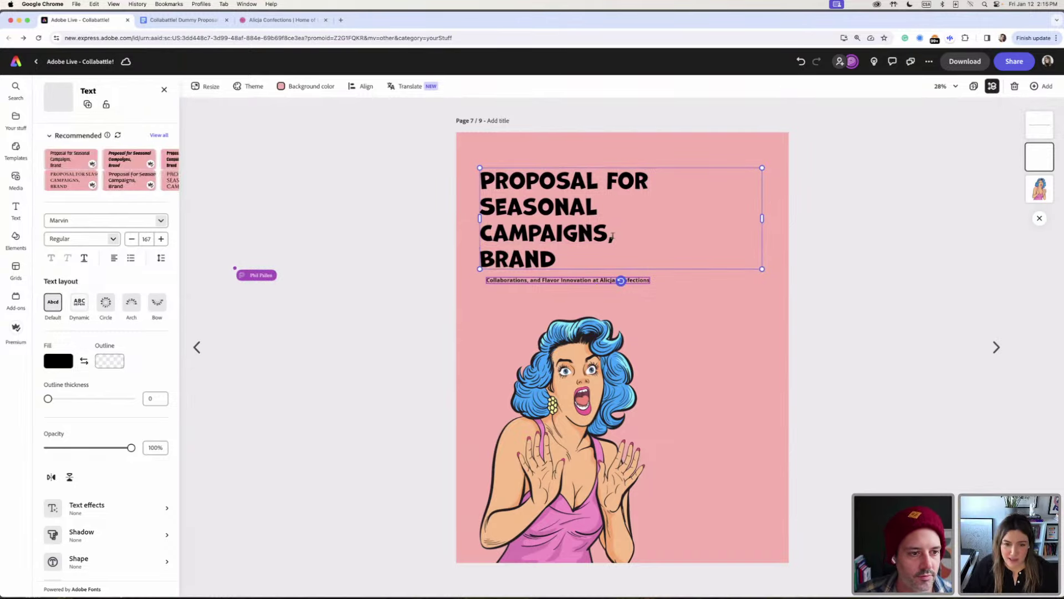
{"action": "key", "text": "BackSpace"}
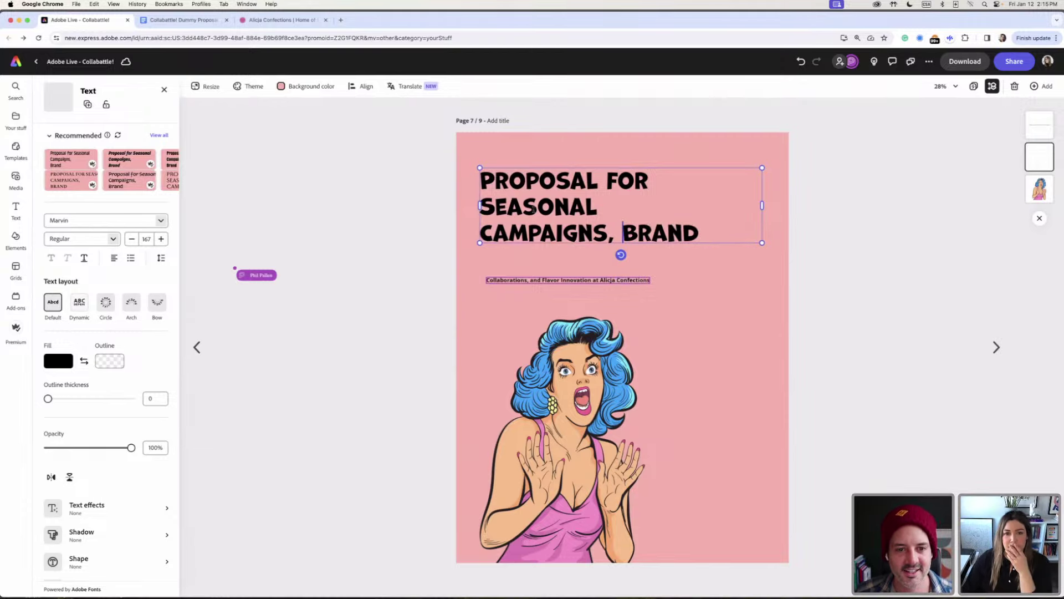
- Enlarge the title text box slightly to bring its font size to 173
{"action": "left_click_drag", "start_coordinate": [480, 207], "coordinate": [697, 235]}
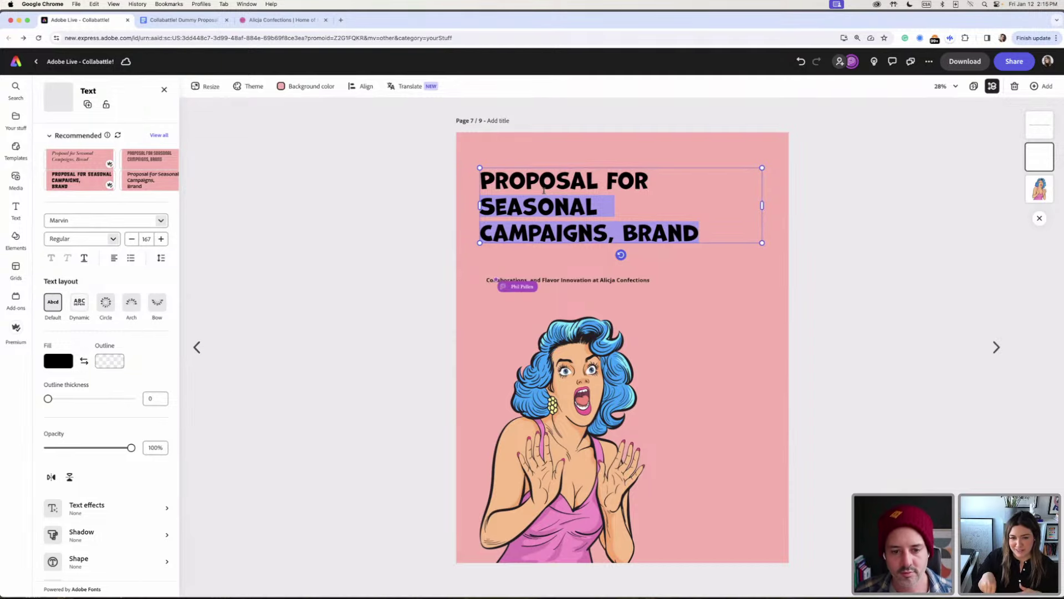
{"action": "left_click_drag", "start_coordinate": [763, 242], "coordinate": [769, 272]}
{"action": "left_click", "coordinate": [658, 235]}
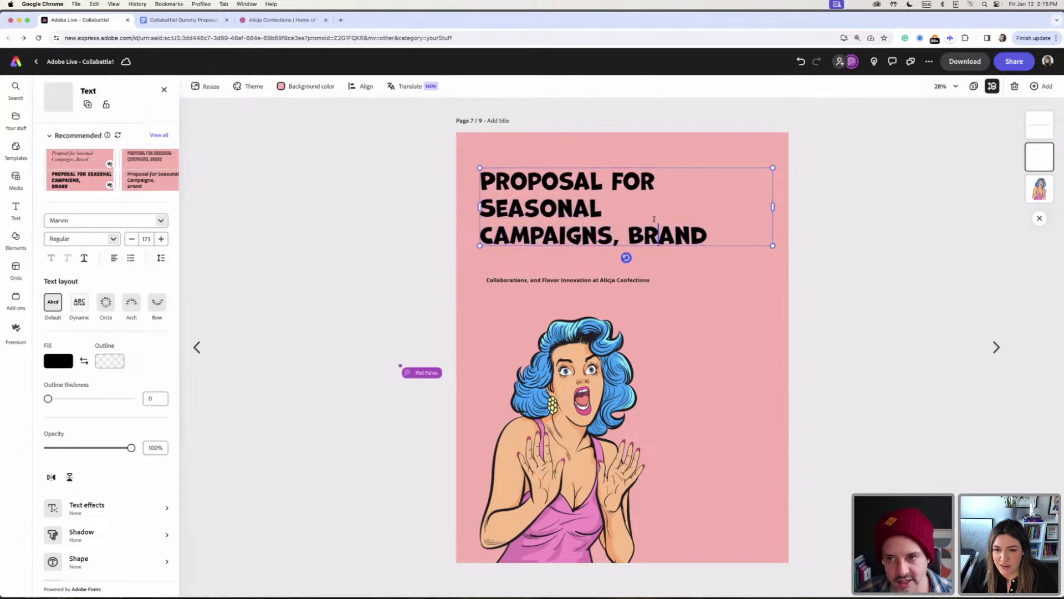
- Put "Brand" on its own fourth line of the title
{"action": "left_click", "coordinate": [613, 179]}
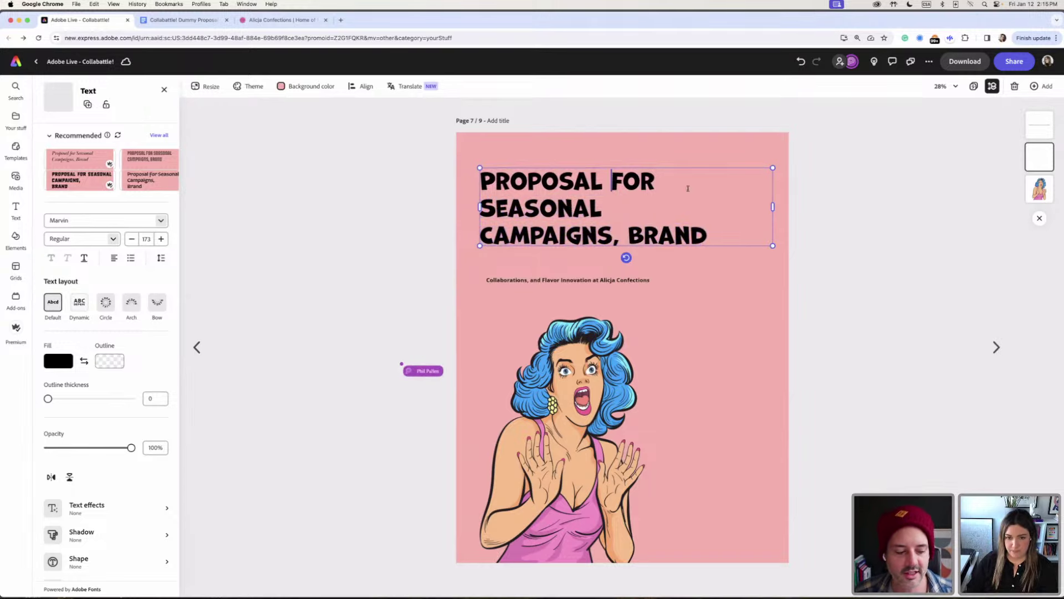
{"action": "left_click_drag", "start_coordinate": [592, 210], "coordinate": [474, 209]}
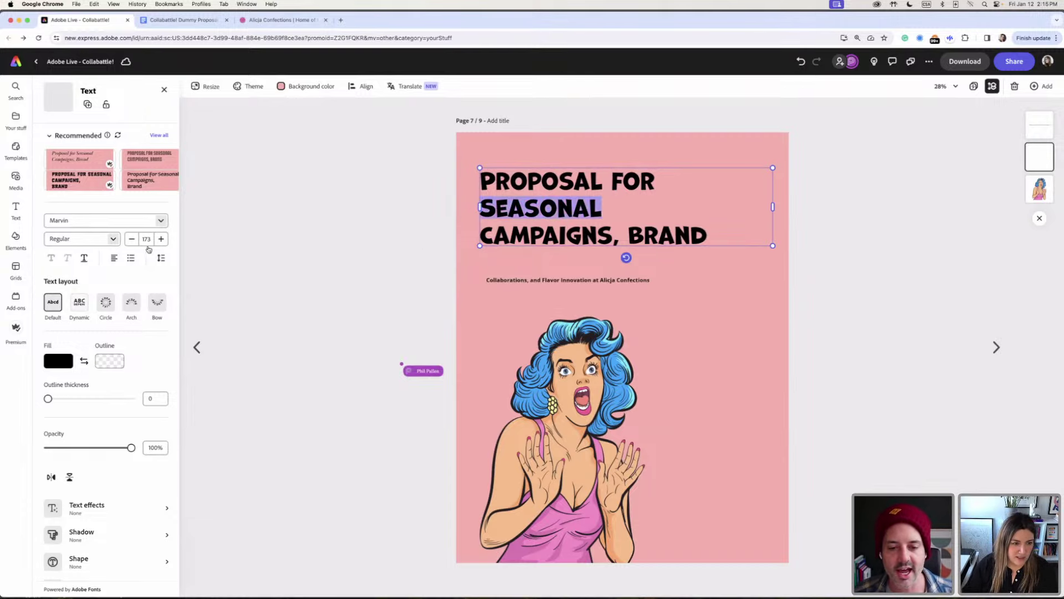
{"action": "left_click", "coordinate": [630, 238]}
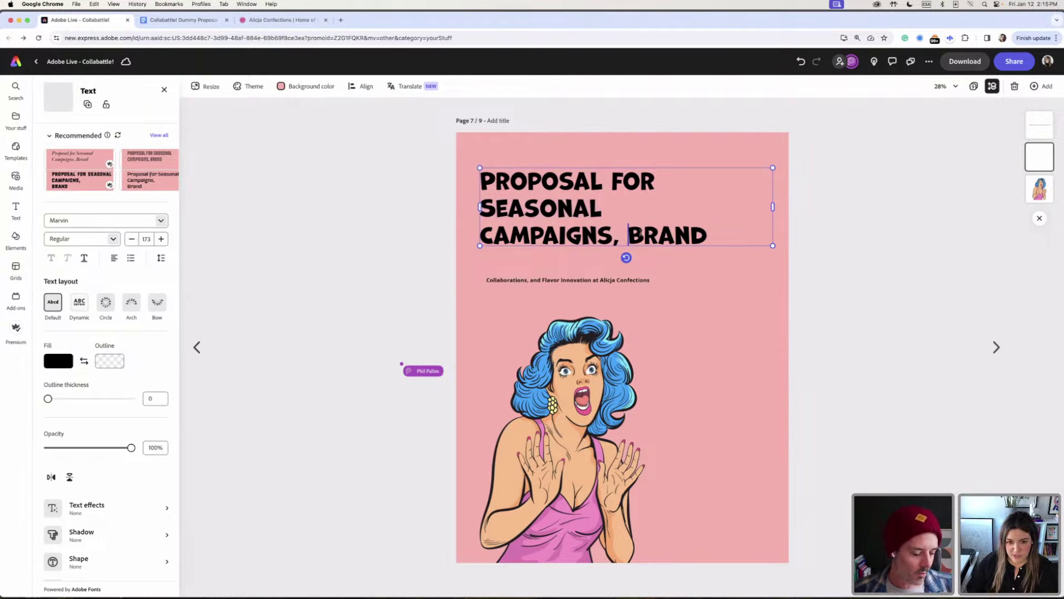
{"action": "key", "text": "Return"}
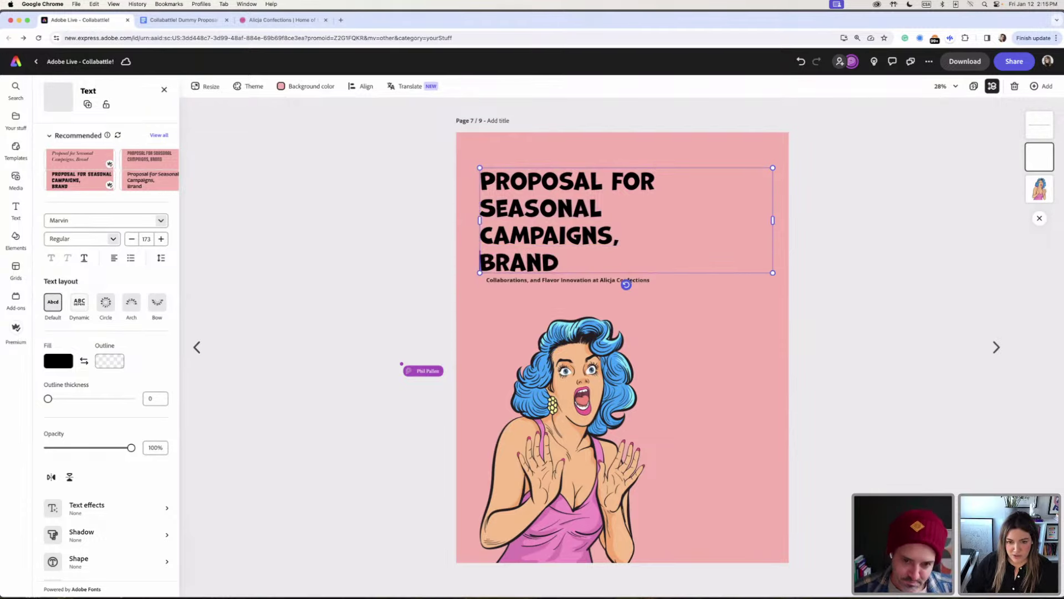
- Remove the comma after "Campaigns" in the title and reduce "Proposal for" to font size 147
{"action": "double_click", "coordinate": [614, 239]}
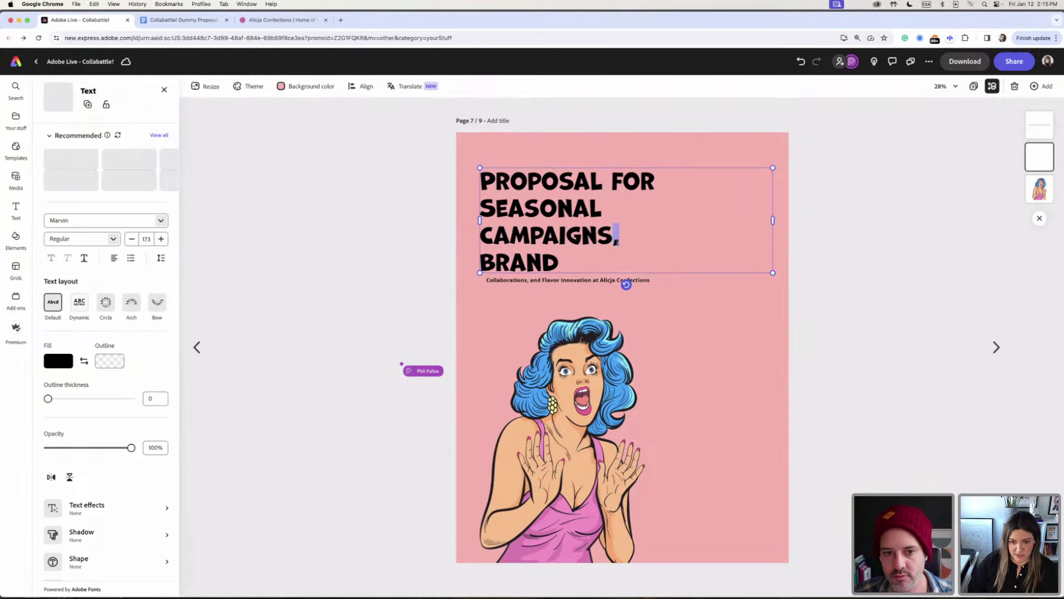
{"action": "key", "text": "BackSpace"}
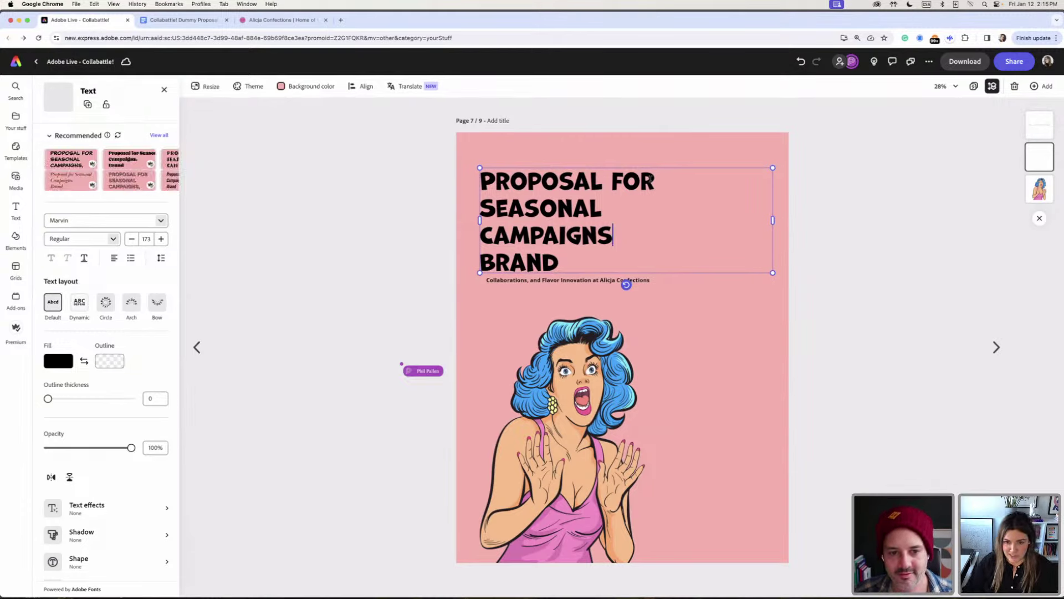
{"action": "left_click_drag", "start_coordinate": [654, 181], "coordinate": [480, 181]}
{"action": "left_click", "coordinate": [131, 238]}
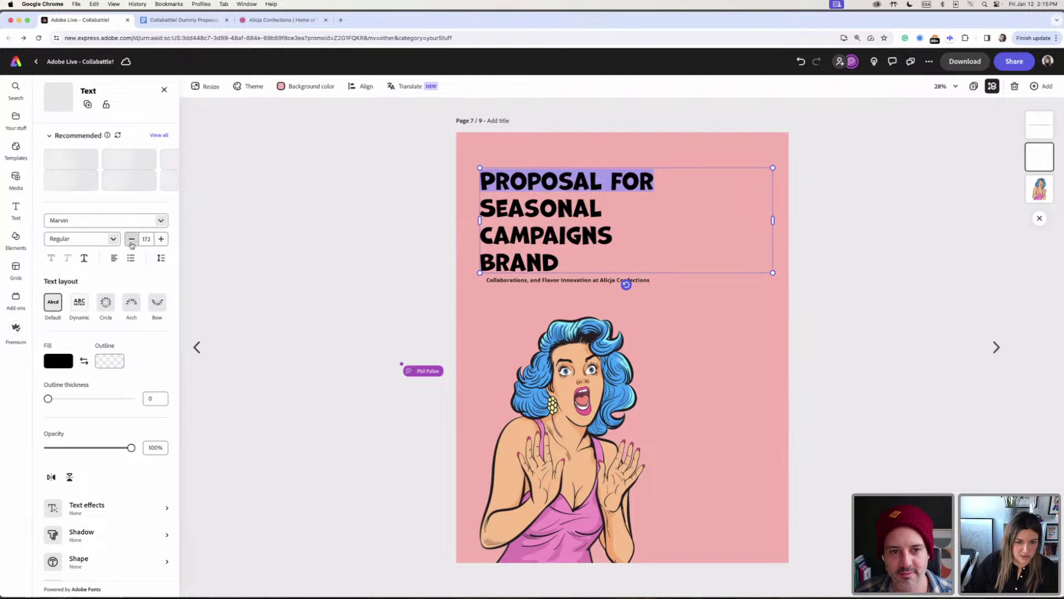
{"action": "left_click", "coordinate": [131, 239]}
{"action": "left_click", "coordinate": [131, 239]}
{"action": "left_click", "coordinate": [132, 239]}
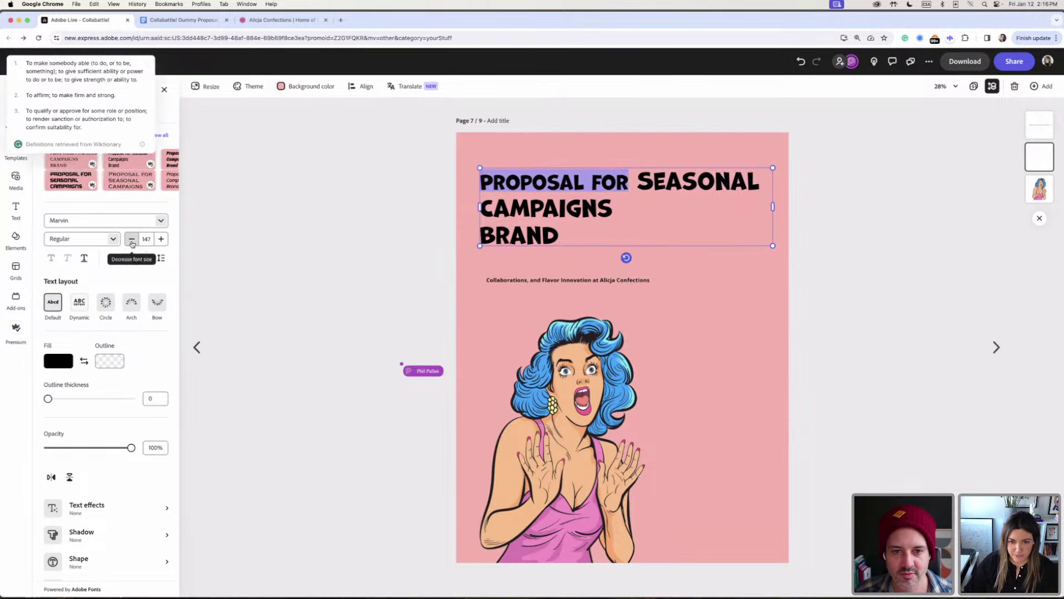
- Put "Seasonal" back on its own title line and reduce "Proposal for" to font size 114
{"action": "left_click", "coordinate": [629, 181]}
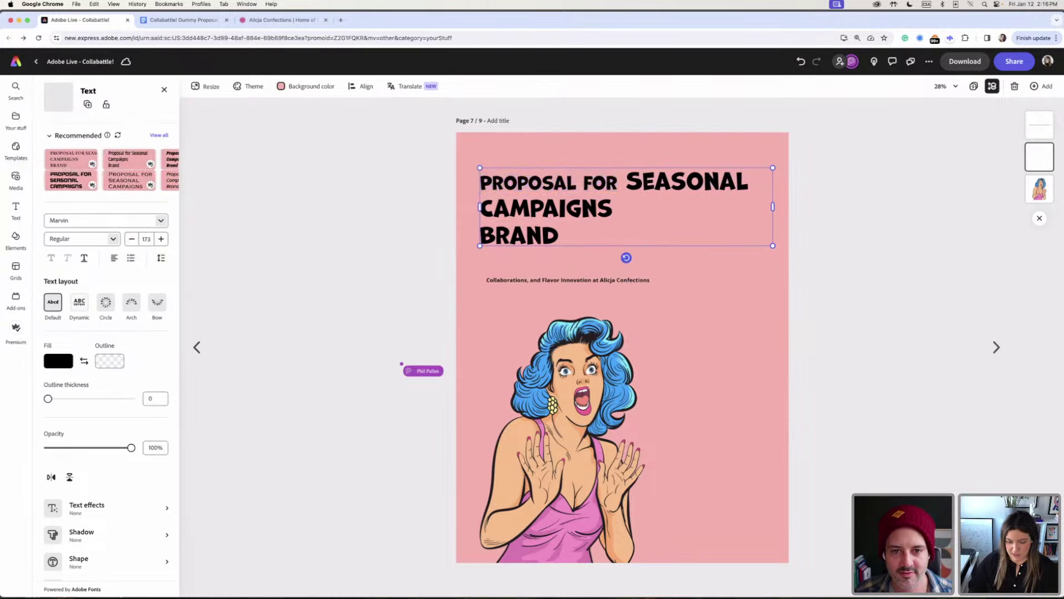
{"action": "key", "text": "Return"}
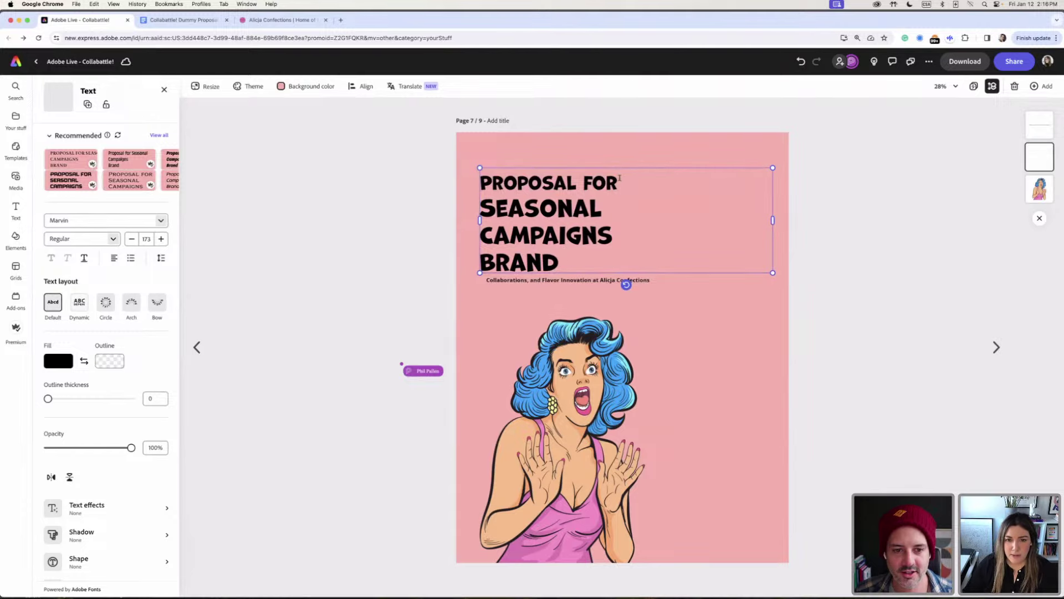
{"action": "left_click_drag", "start_coordinate": [620, 178], "coordinate": [478, 183]}
{"action": "left_click", "coordinate": [131, 239]}
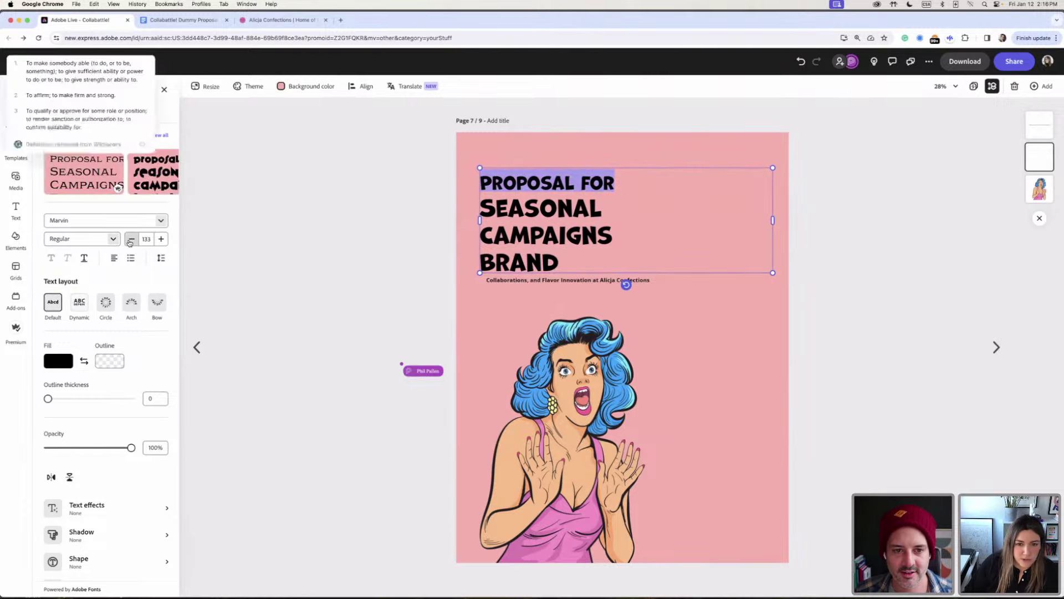
{"action": "left_click", "coordinate": [131, 239]}
{"action": "left_click", "coordinate": [131, 239]}
{"action": "left_click", "coordinate": [130, 238]}
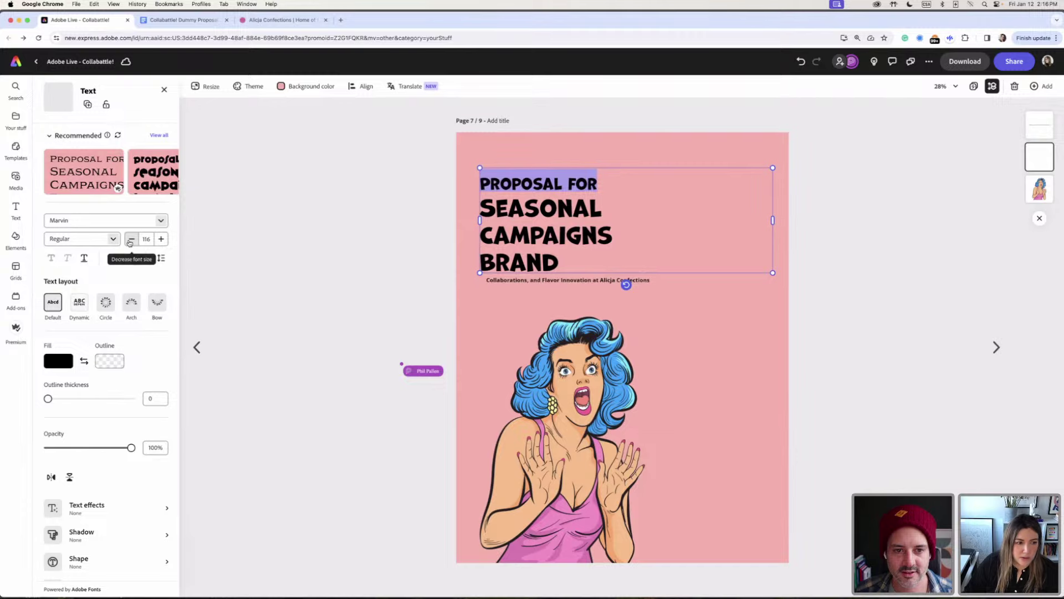
{"action": "left_click", "coordinate": [130, 239]}
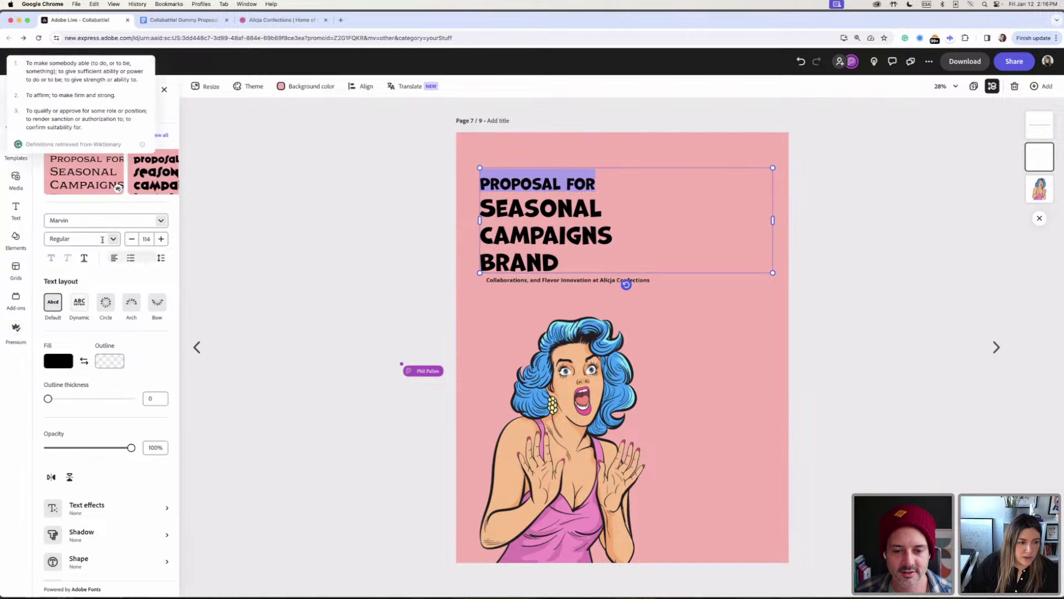
- Change "Proposal for" to Open Sans Bold and reduce it to font size 93
{"action": "left_click", "coordinate": [162, 221]}
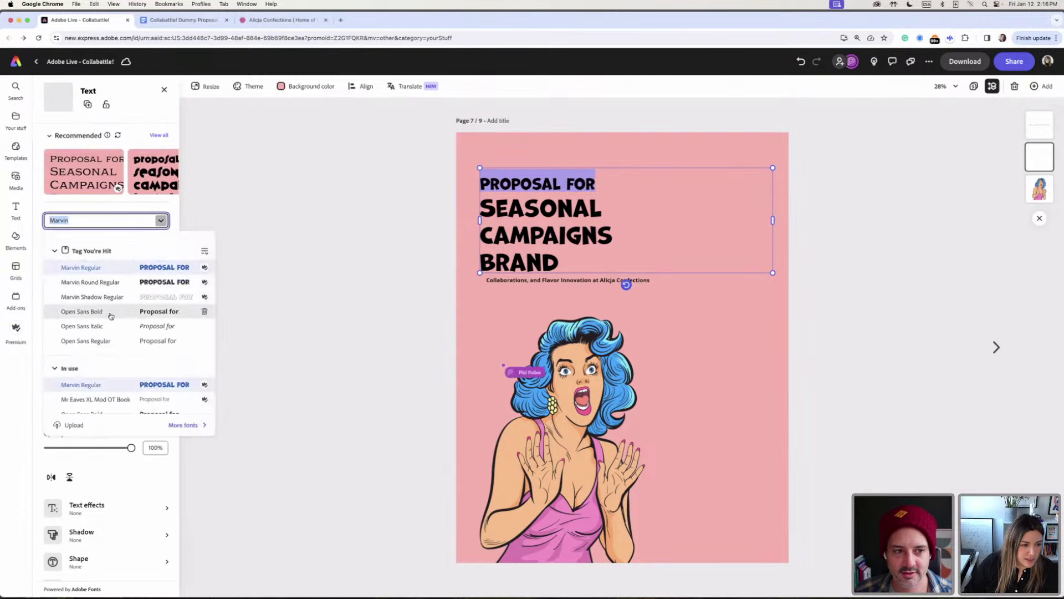
{"action": "left_click", "coordinate": [111, 316]}
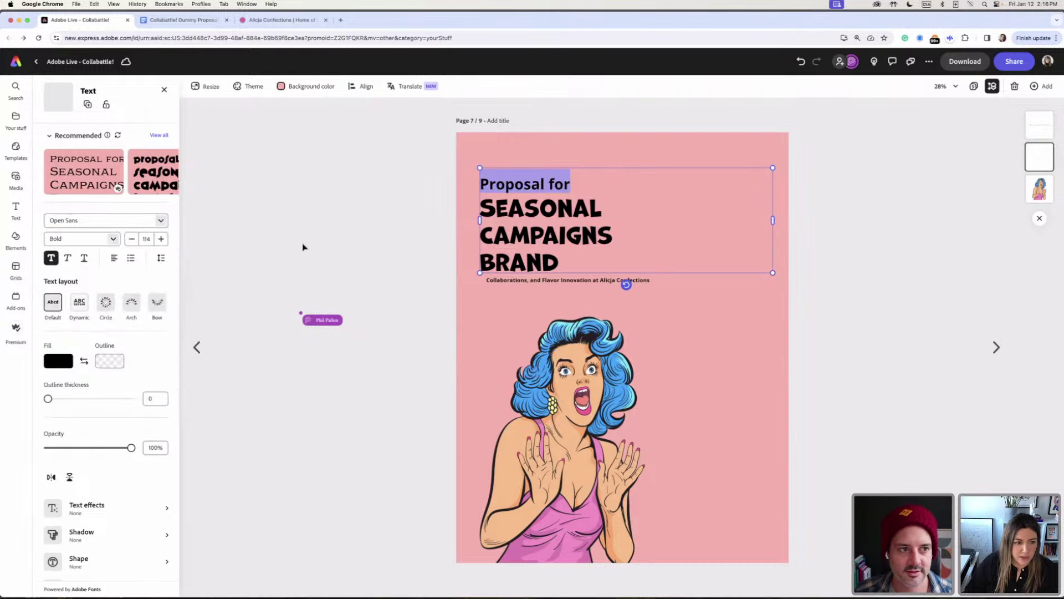
{"action": "left_click", "coordinate": [133, 239]}
{"action": "left_click", "coordinate": [133, 239]}
{"action": "left_click", "coordinate": [133, 239]}
{"action": "left_click", "coordinate": [133, 239]}
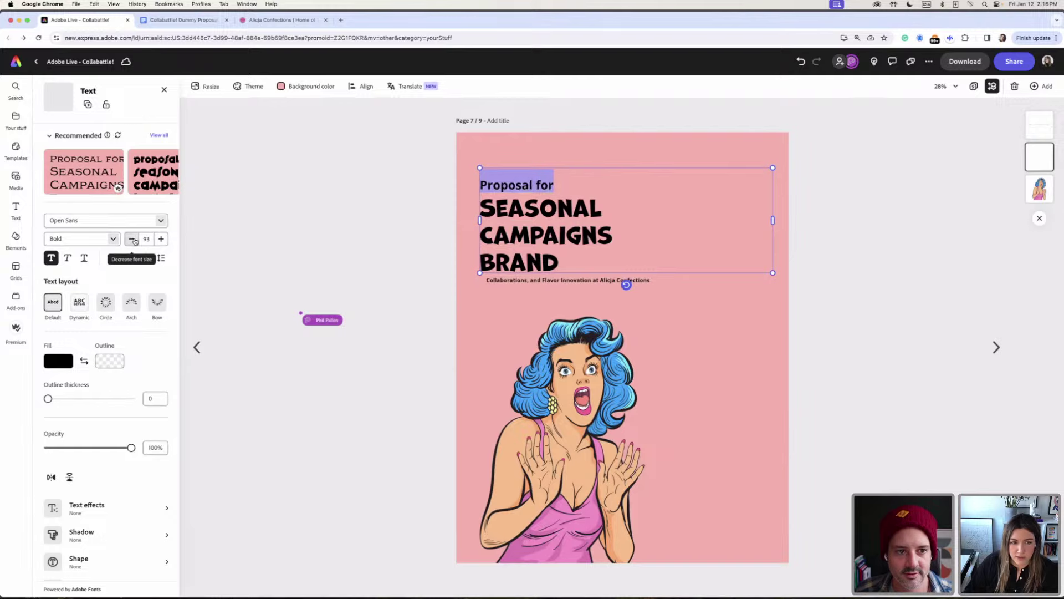
- Insert a blank line between "Proposal for" and "Seasonal" in the title text
{"action": "left_click", "coordinate": [559, 181]}
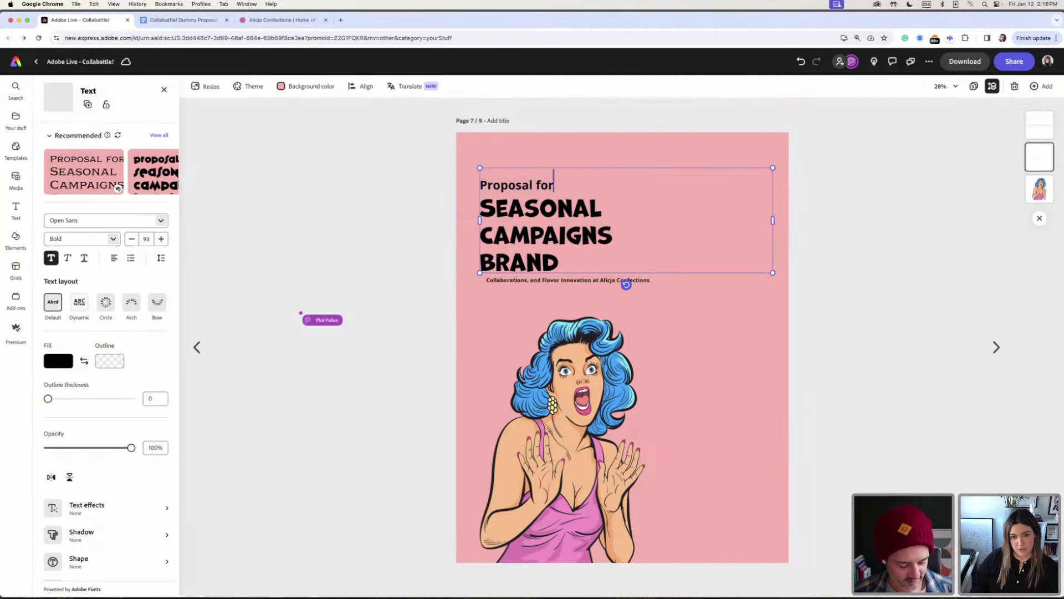
{"action": "key", "text": "Return"}
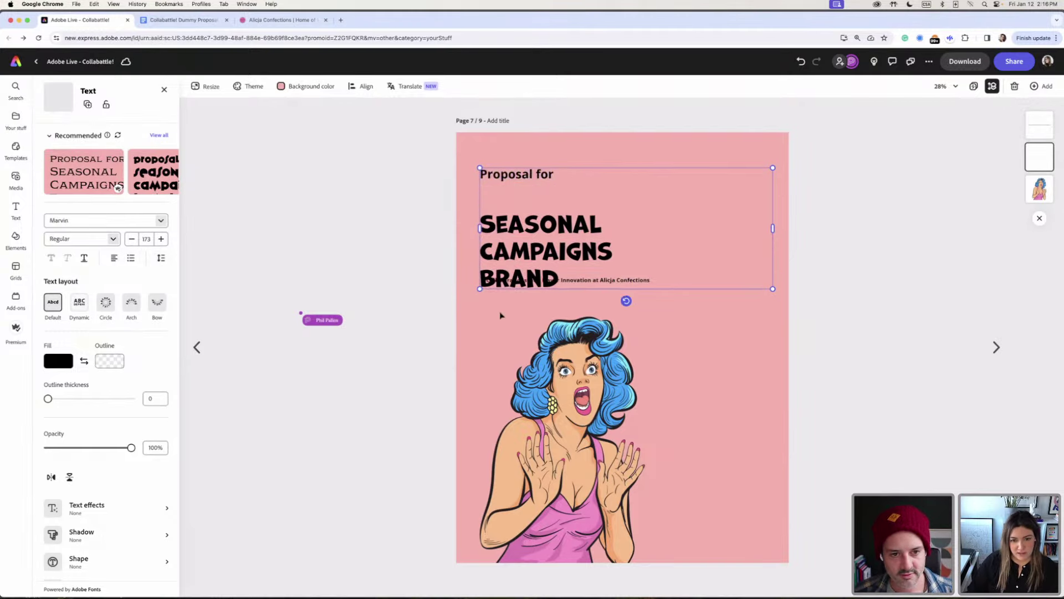
{"action": "key", "text": "Escape"}
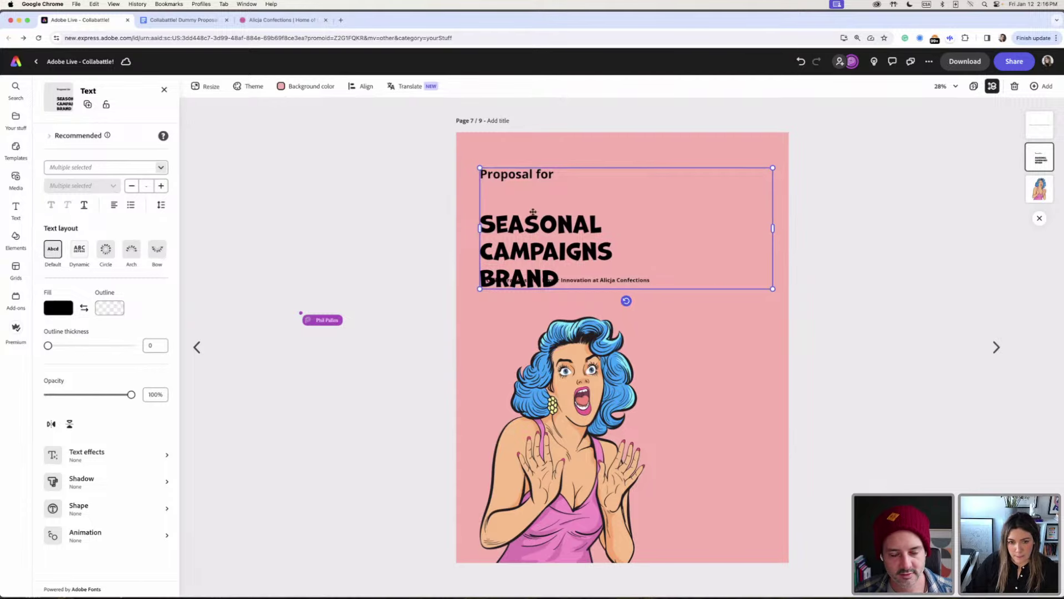
- Reposition the title block near the page's upper edge and place the "Collaborations, and Flavor Innovation" line directly beneath "Brand", left-aligned with the title
{"action": "left_click_drag", "start_coordinate": [532, 212], "coordinate": [533, 183]}
{"action": "left_click_drag", "start_coordinate": [580, 281], "coordinate": [728, 424]}
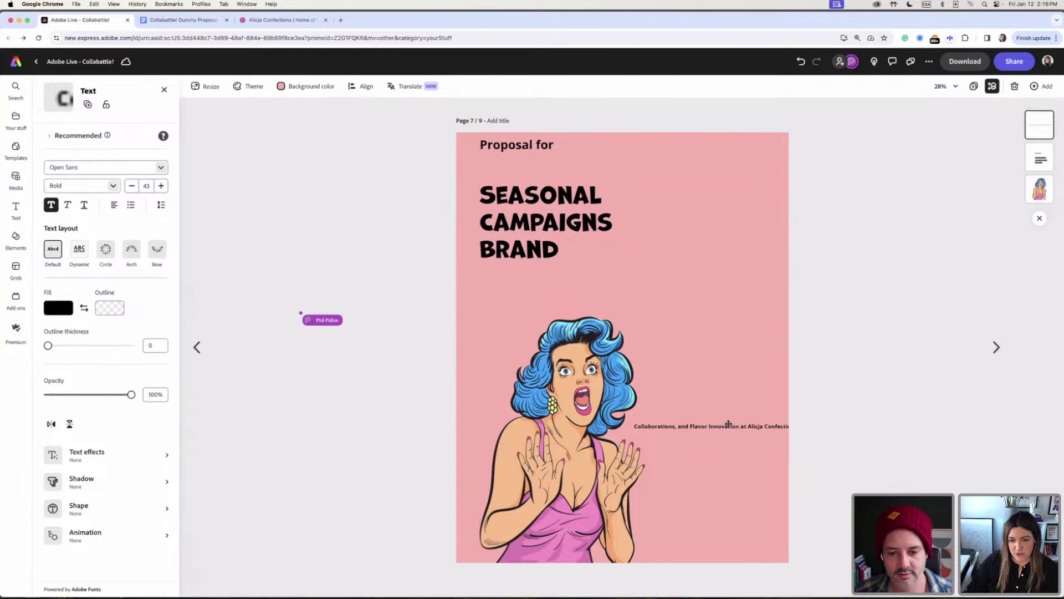
{"action": "left_click_drag", "start_coordinate": [541, 216], "coordinate": [545, 247]}
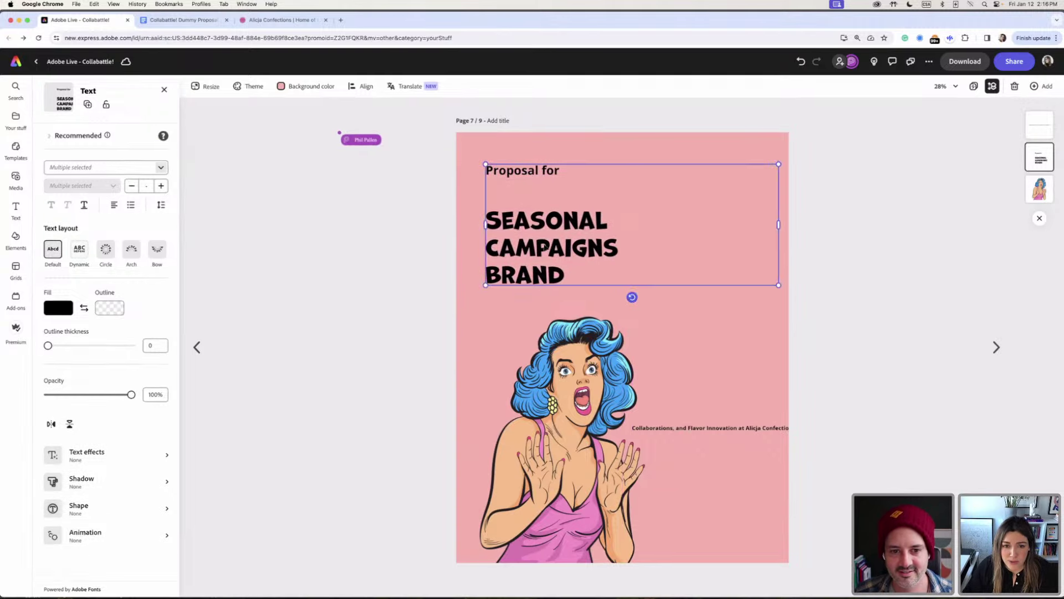
{"action": "left_click_drag", "start_coordinate": [697, 430], "coordinate": [548, 298]}
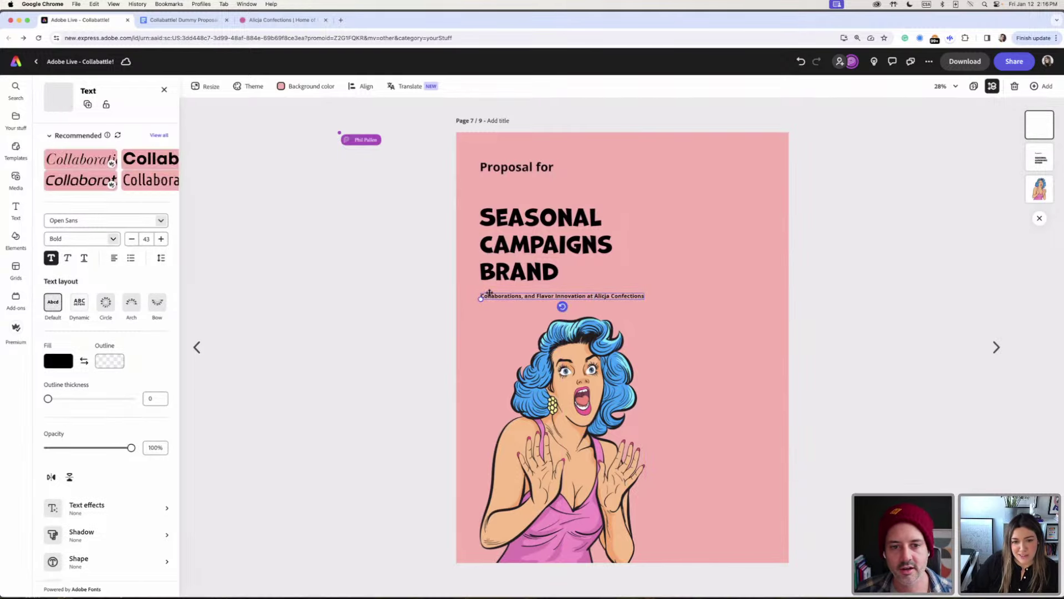
- Add the lilac oval speech bubble from the Tag You're Hit library's Bubbles Only assets and place it beside the woman's head
{"action": "left_click", "coordinate": [162, 91]}
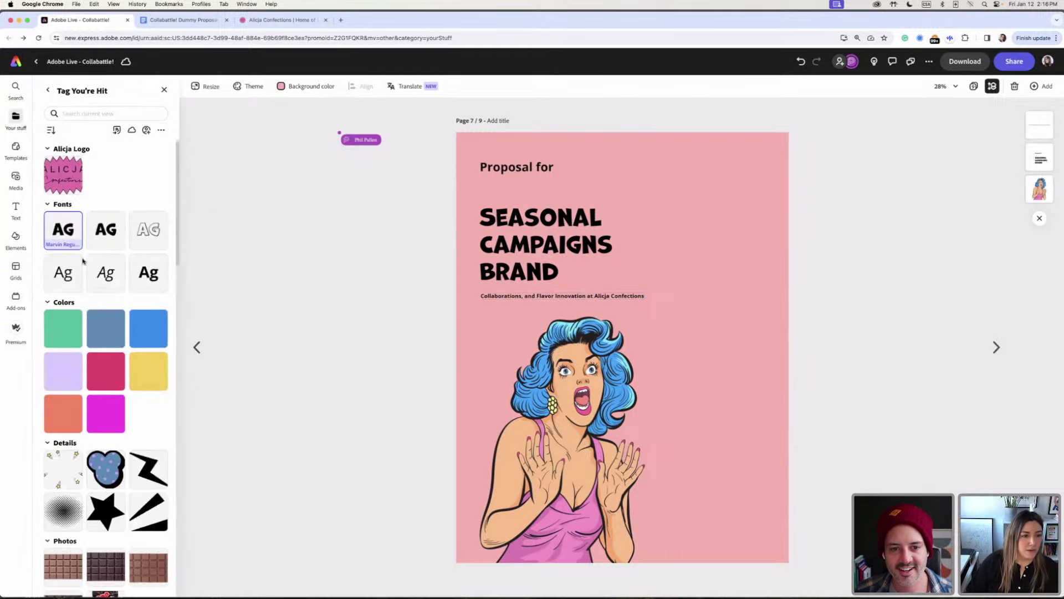
{"action": "scroll", "coordinate": [83, 262], "scroll_direction": "down", "scroll_amount": 5}
{"action": "scroll", "coordinate": [83, 261], "scroll_direction": "down", "scroll_amount": 3}
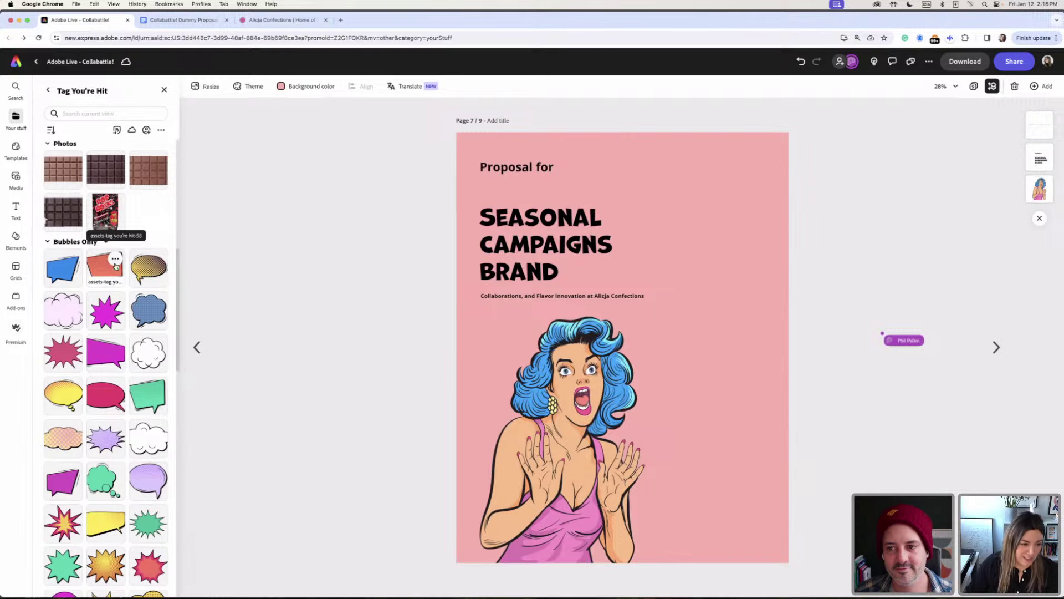
{"action": "scroll", "coordinate": [164, 393], "scroll_direction": "down", "scroll_amount": 3}
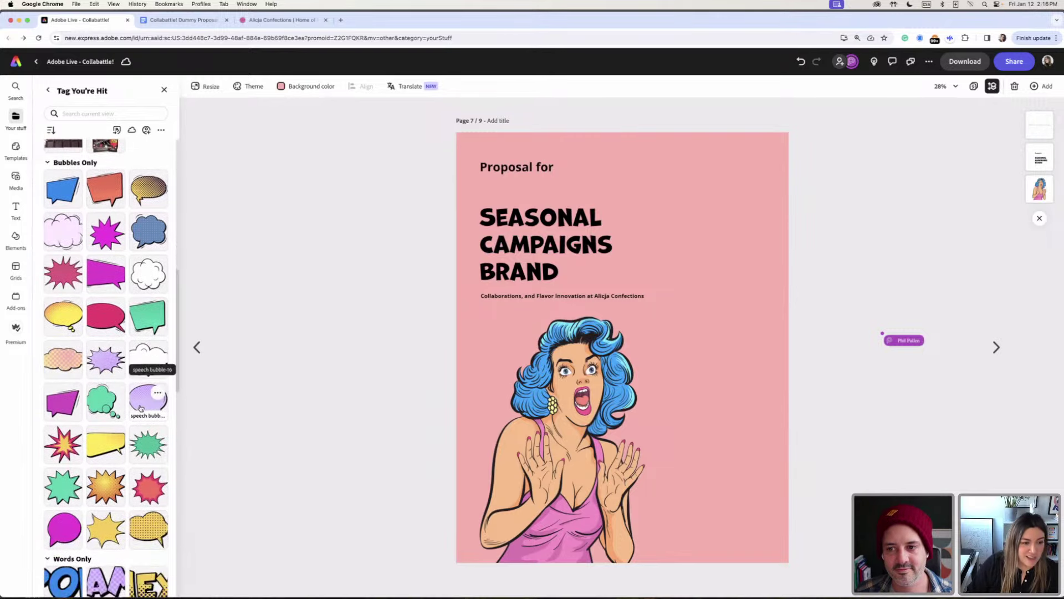
{"action": "left_click_drag", "start_coordinate": [164, 394], "coordinate": [661, 364]}
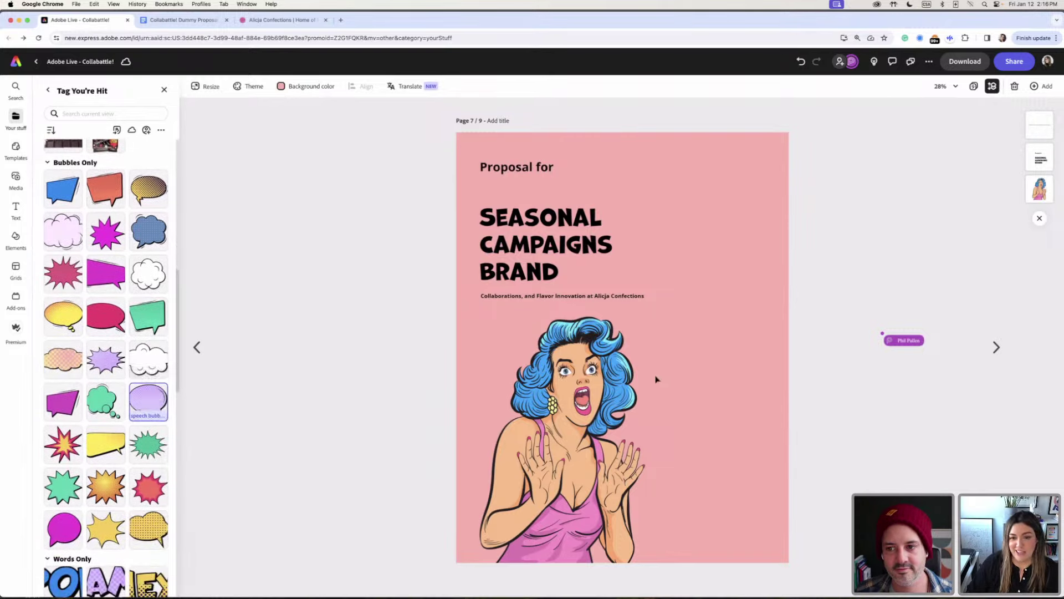
{"action": "left_click_drag", "start_coordinate": [730, 360], "coordinate": [707, 348]}
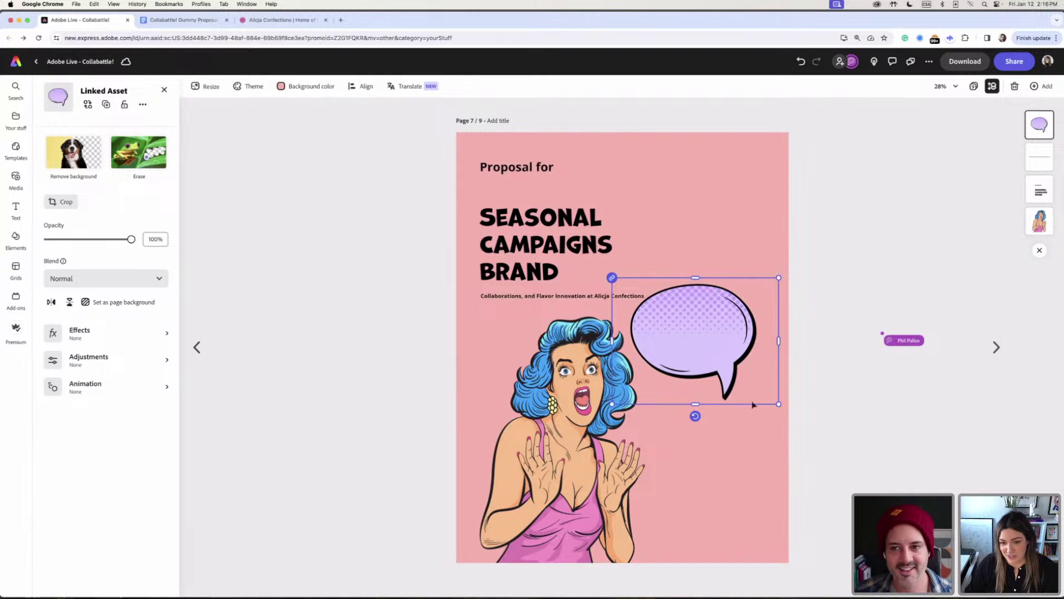
{"action": "left_click_drag", "start_coordinate": [737, 315], "coordinate": [707, 298]}
- Rotate the lilac speech bubble clockwise so its tail points toward the woman, and shift it slightly up and right
{"action": "left_click", "coordinate": [572, 459]}
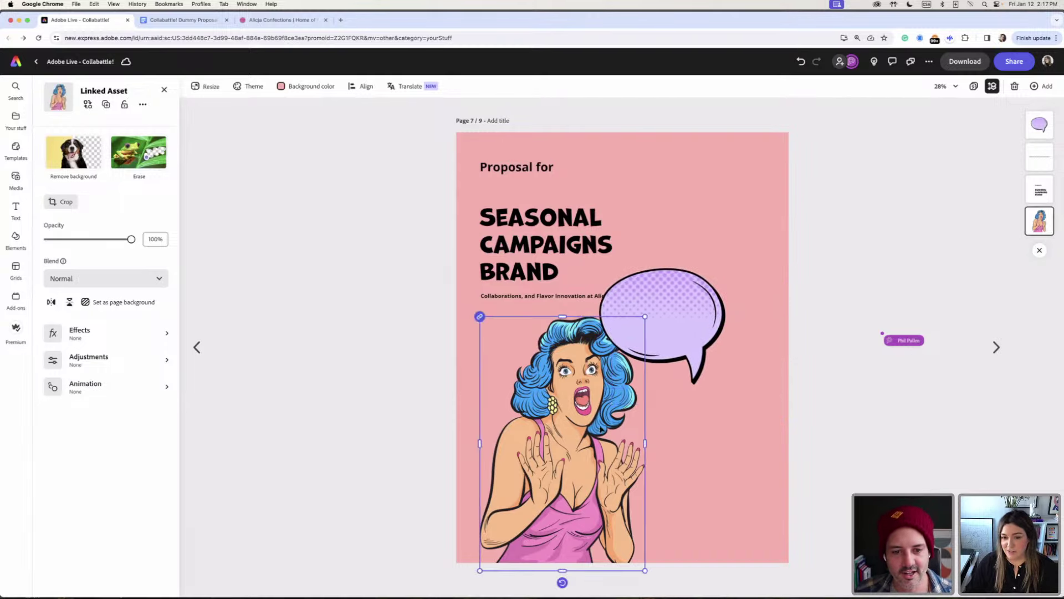
{"action": "left_click", "coordinate": [706, 330]}
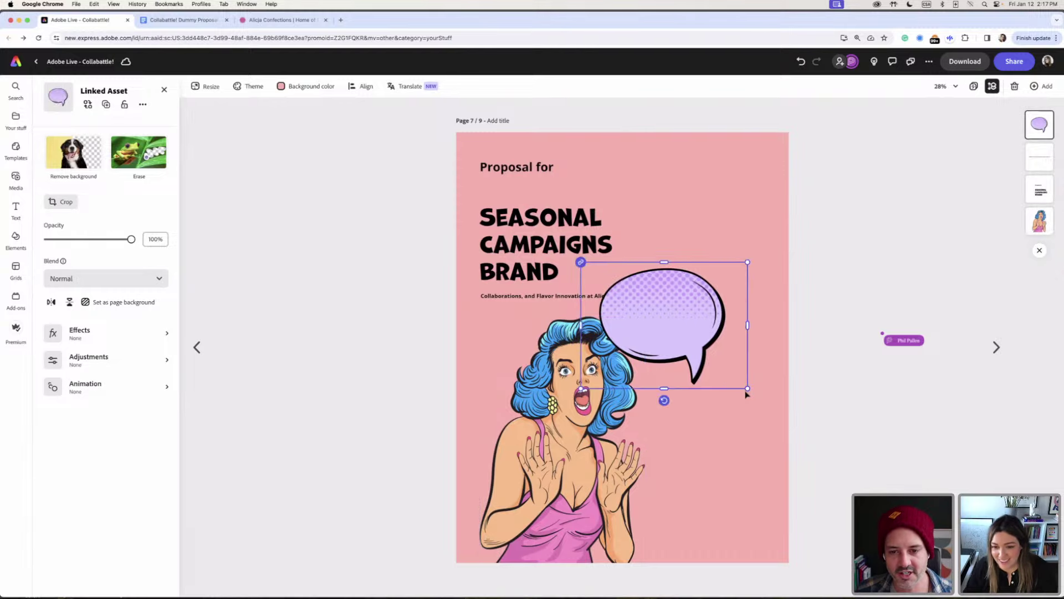
{"action": "mouse_move", "coordinate": [664, 400]}
{"action": "left_mouse_down"}
{"action": "mouse_move", "coordinate": [637, 395]}
{"action": "mouse_move", "coordinate": [647, 398]}
{"action": "left_mouse_up"}
{"action": "mouse_move", "coordinate": [692, 342]}
{"action": "left_mouse_down"}
{"action": "mouse_move", "coordinate": [709, 322]}
{"action": "mouse_move", "coordinate": [700, 326]}
{"action": "left_mouse_up"}
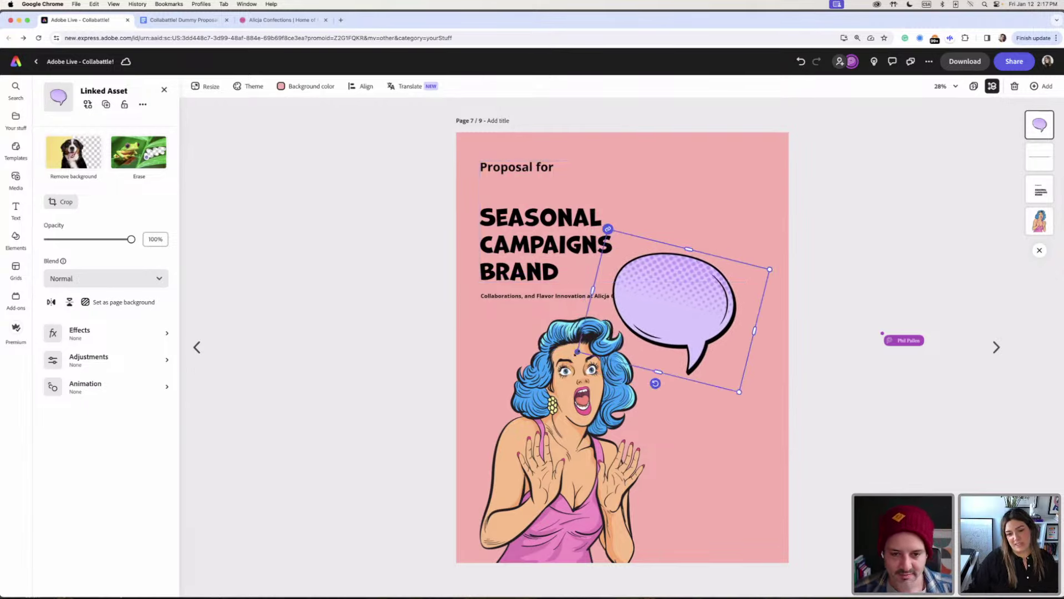
- Enlarge the speech bubble slightly and tilt it a little further clockwise above the woman's shoulder
{"action": "left_click_drag", "start_coordinate": [675, 337], "coordinate": [677, 314]}
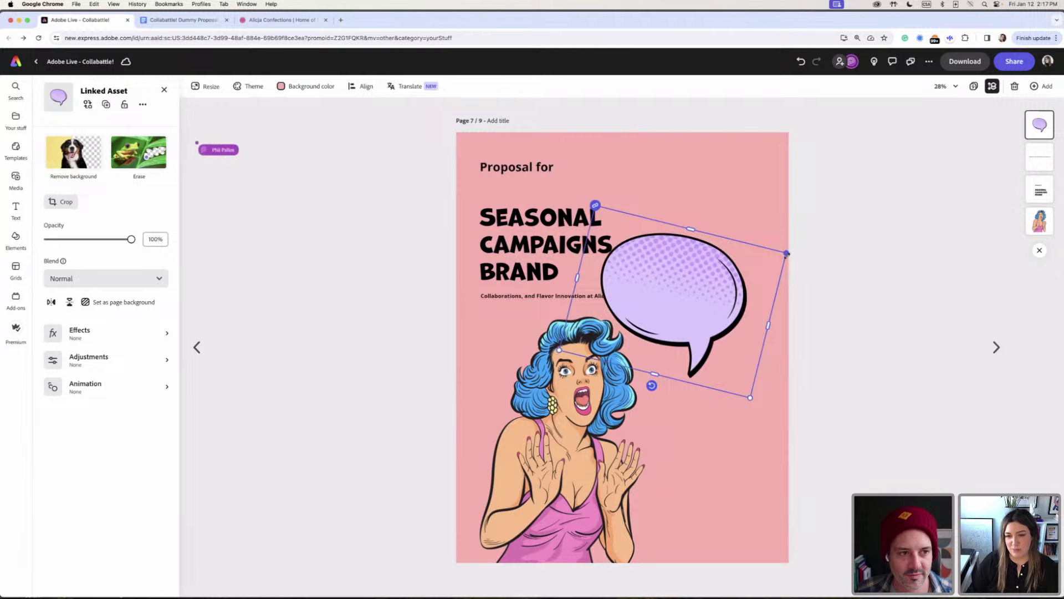
{"action": "left_click_drag", "start_coordinate": [786, 254], "coordinate": [776, 259]}
{"action": "left_click_drag", "start_coordinate": [709, 289], "coordinate": [712, 288]}
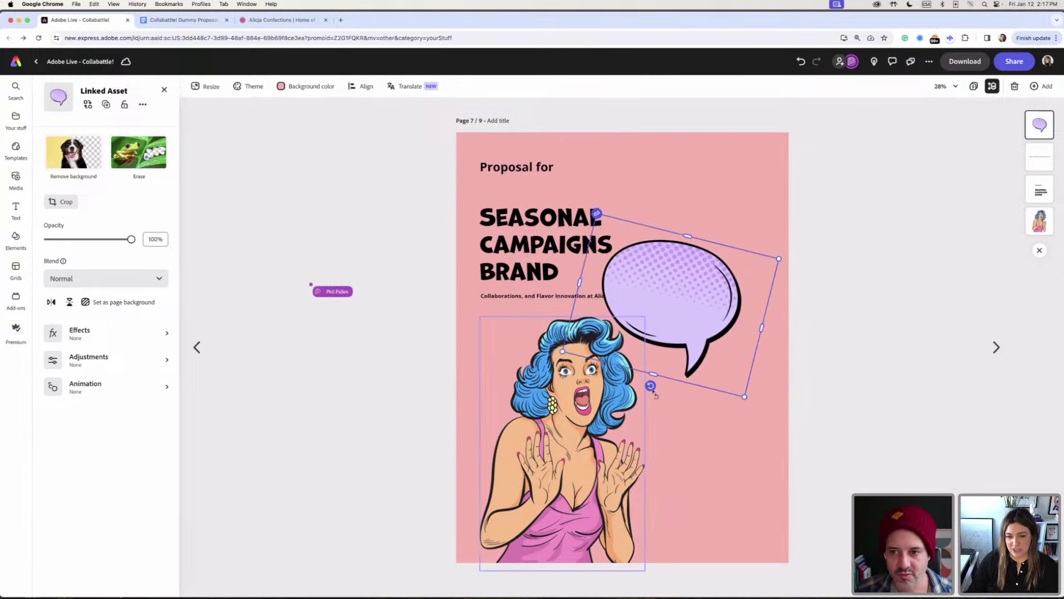
{"action": "left_click_drag", "start_coordinate": [651, 385], "coordinate": [647, 385]}
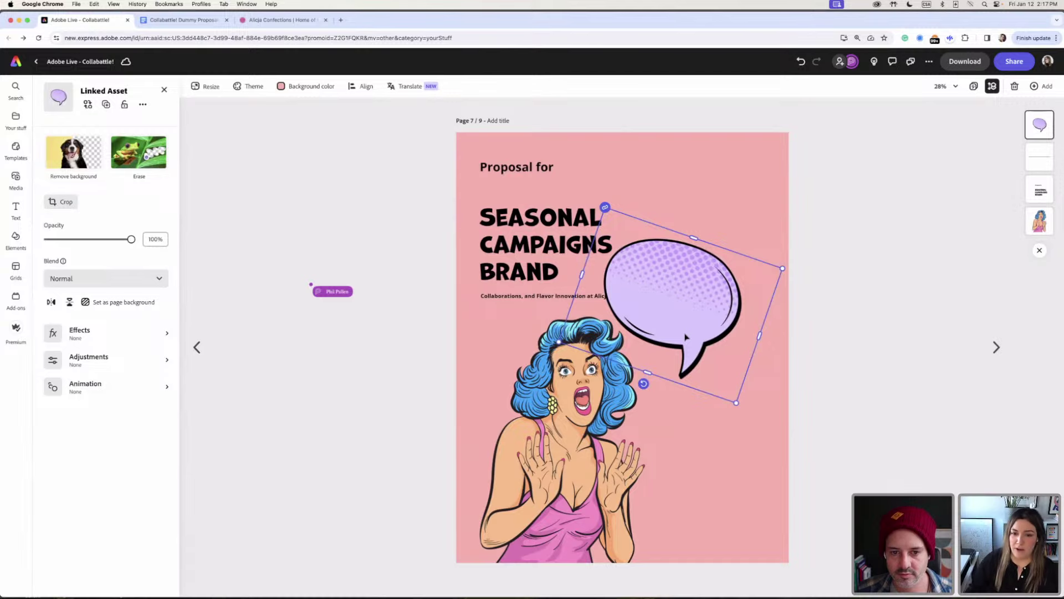
{"action": "left_click", "coordinate": [16, 210]}
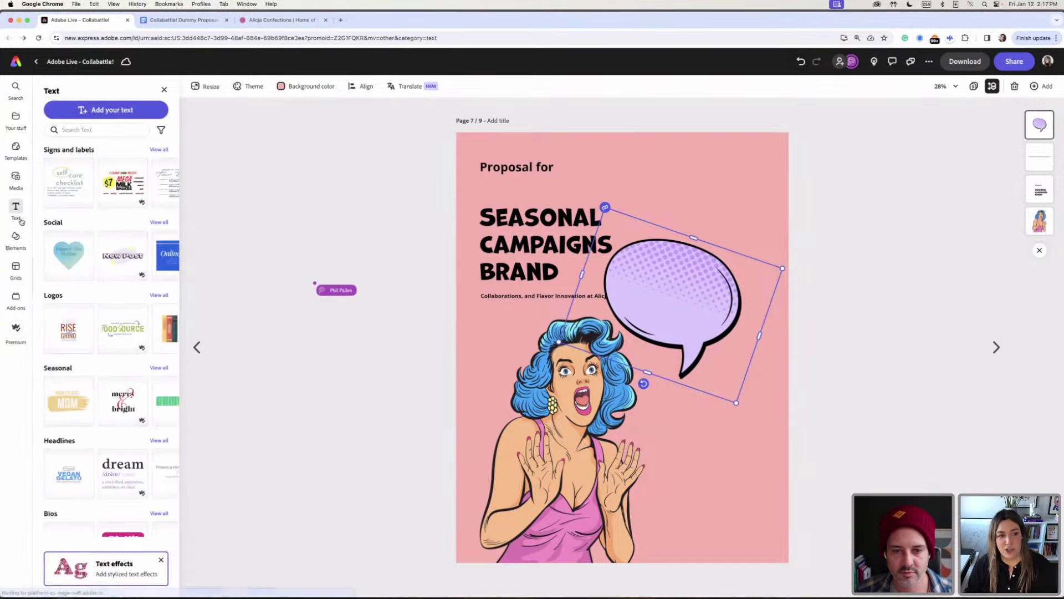
{"action": "left_click", "coordinate": [16, 120]}
{"action": "left_click", "coordinate": [99, 109]}
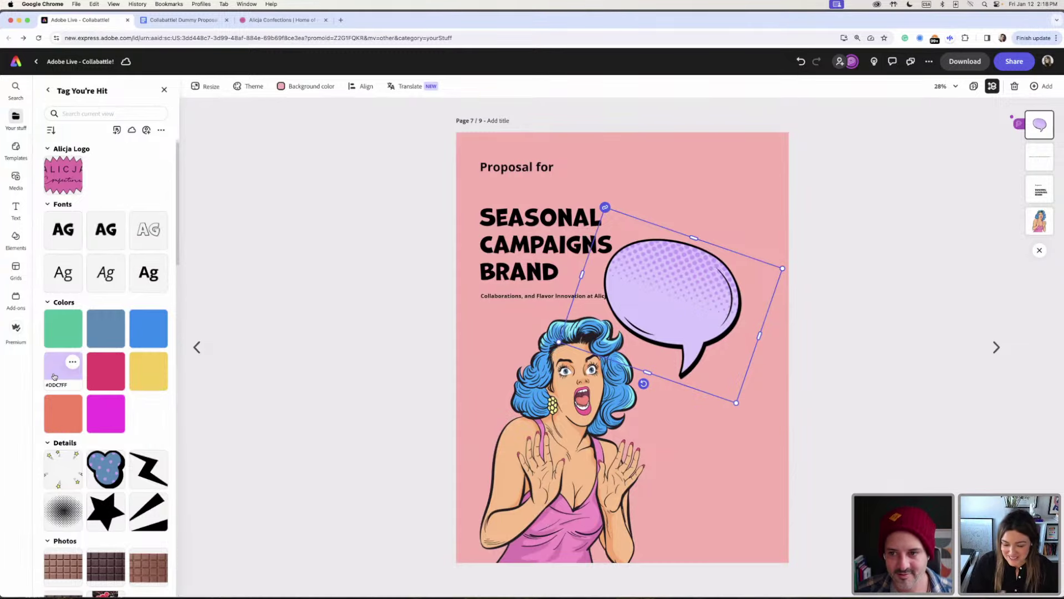
- Enlarge the woman illustration slightly and lower it so it runs off the page's lower edge
{"action": "left_click", "coordinate": [573, 345]}
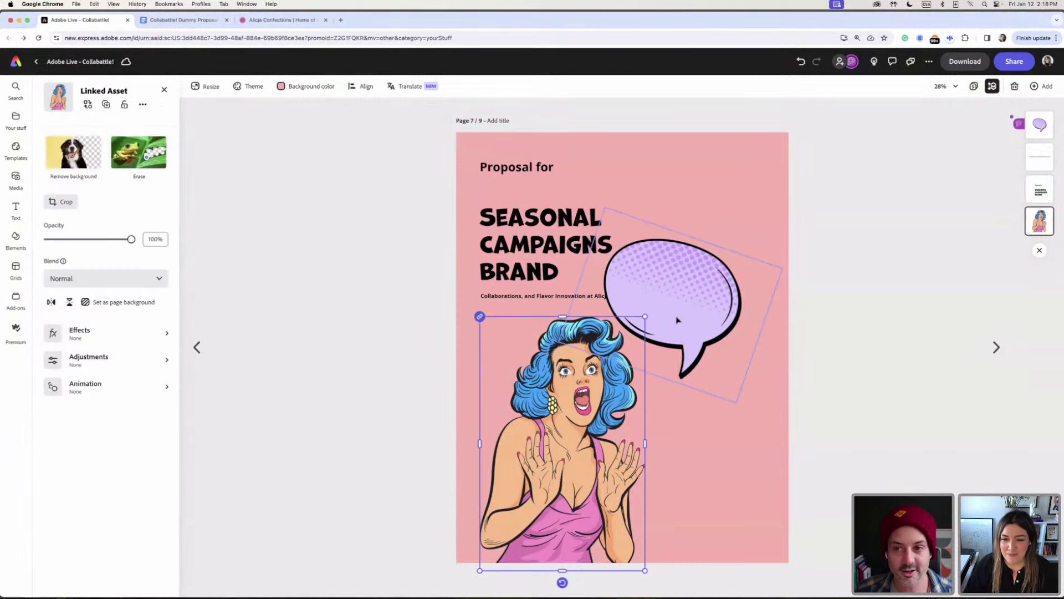
{"action": "left_click_drag", "start_coordinate": [647, 316], "coordinate": [660, 295]}
{"action": "left_click_drag", "start_coordinate": [613, 402], "coordinate": [606, 425]}
- Move the speech bubble down against the woman's hair and bring the woman to the front of the layer order
{"action": "left_click_drag", "start_coordinate": [696, 320], "coordinate": [686, 338]}
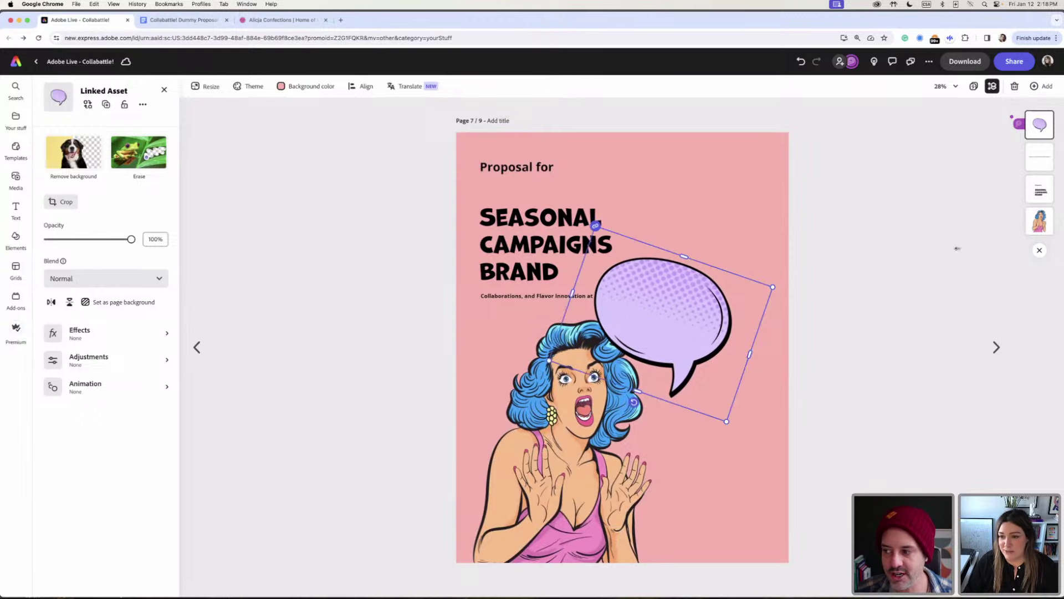
{"action": "left_click_drag", "start_coordinate": [1040, 227], "coordinate": [1039, 119]}
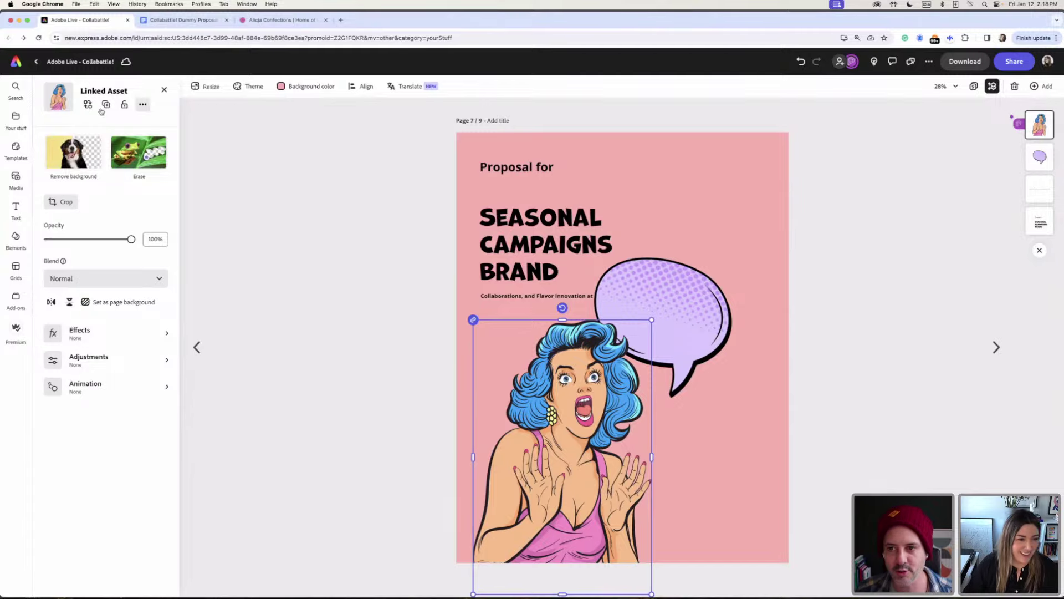
- Add the OMG lettering from the Tag You're Hit library's Words Only assets to the page over the lilac speech bubble
{"action": "left_click", "coordinate": [16, 119]}
{"action": "scroll", "coordinate": [108, 316], "scroll_direction": "down", "scroll_amount": 2}
{"action": "scroll", "coordinate": [107, 315], "scroll_direction": "down", "scroll_amount": 10}
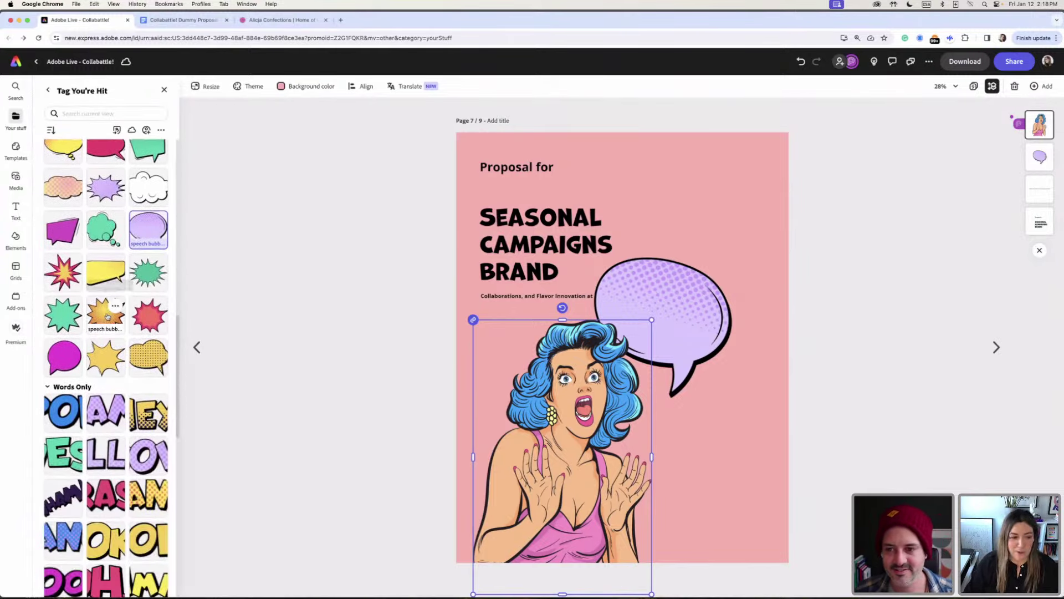
{"action": "scroll", "coordinate": [106, 319], "scroll_direction": "up", "scroll_amount": 1}
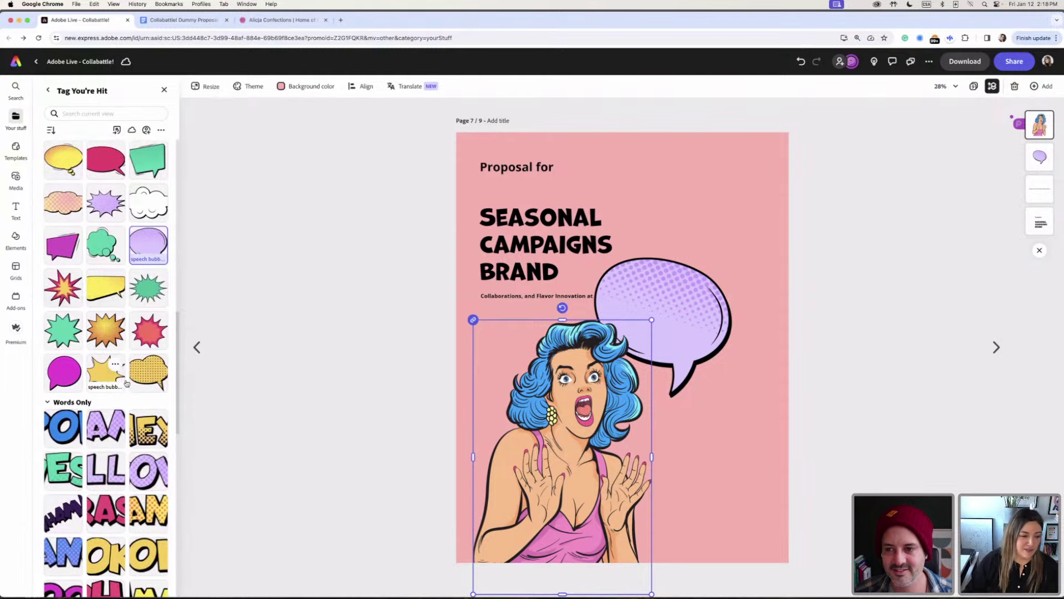
{"action": "scroll", "coordinate": [126, 381], "scroll_direction": "down", "scroll_amount": 5}
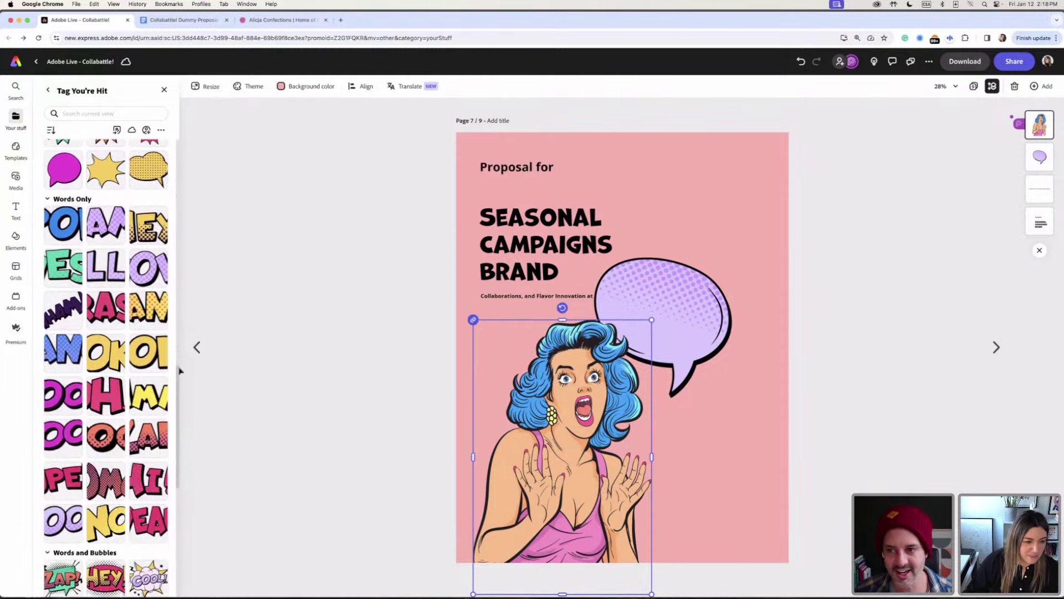
{"action": "scroll", "coordinate": [132, 388], "scroll_direction": "down", "scroll_amount": 2}
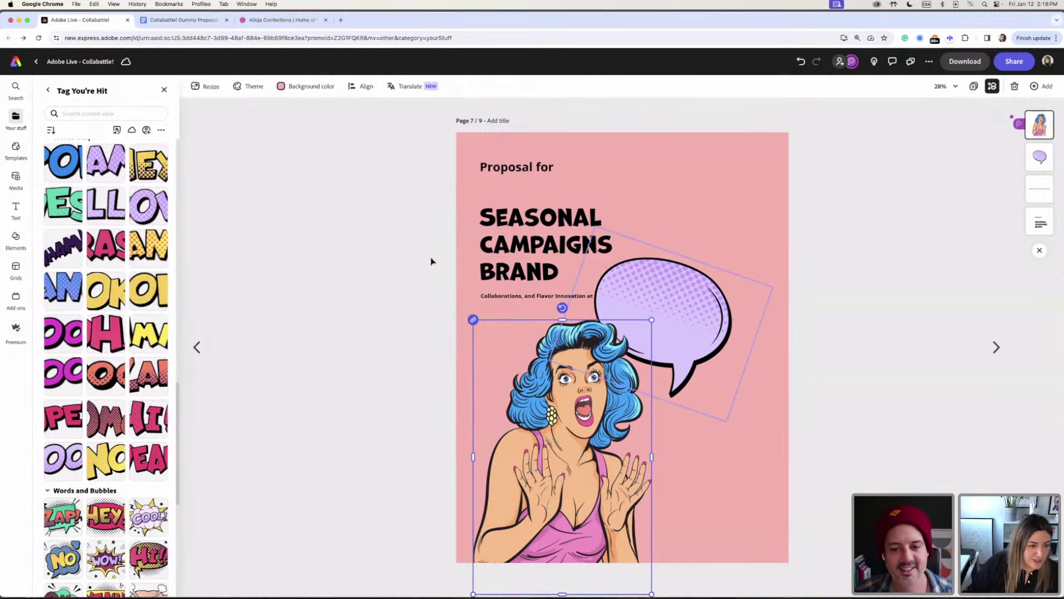
{"action": "left_click_drag", "start_coordinate": [106, 424], "coordinate": [776, 243]}
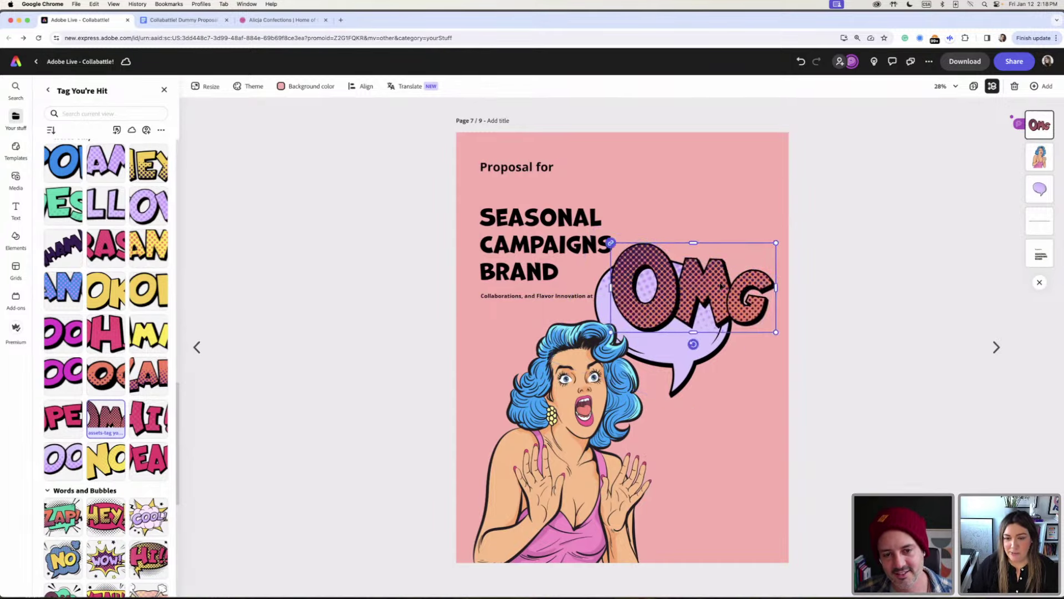
- Place the OMG lettering one layer behind the woman and position it over the speech bubble
{"action": "left_click_drag", "start_coordinate": [733, 277], "coordinate": [740, 201]}
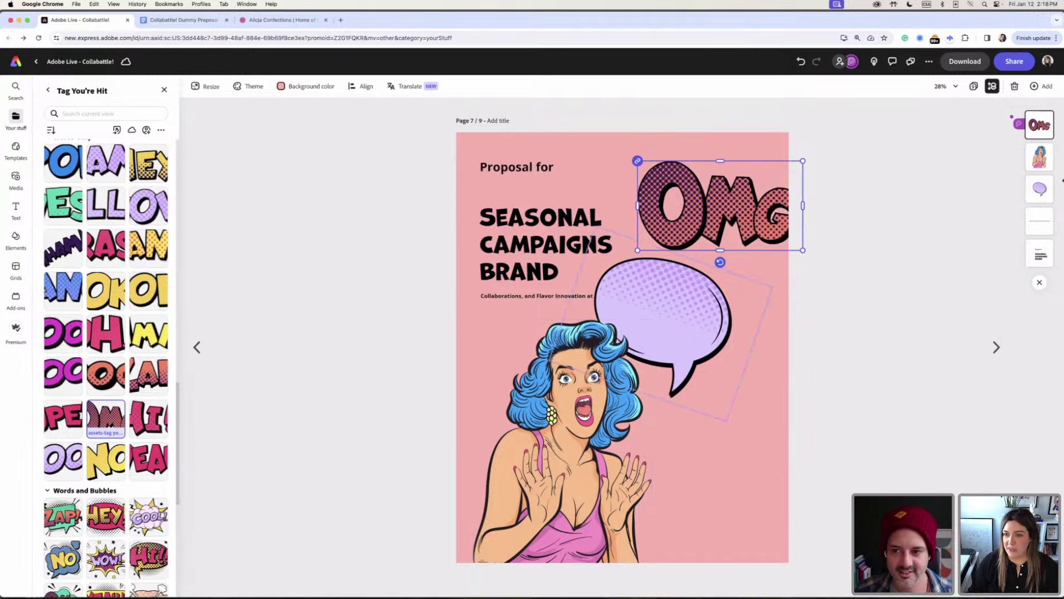
{"action": "mouse_move", "coordinate": [1033, 160]}
{"action": "left_mouse_down"}
{"action": "mouse_move", "coordinate": [1036, 193]}
{"action": "mouse_move", "coordinate": [1039, 140]}
{"action": "mouse_move", "coordinate": [1039, 162]}
{"action": "left_mouse_up"}
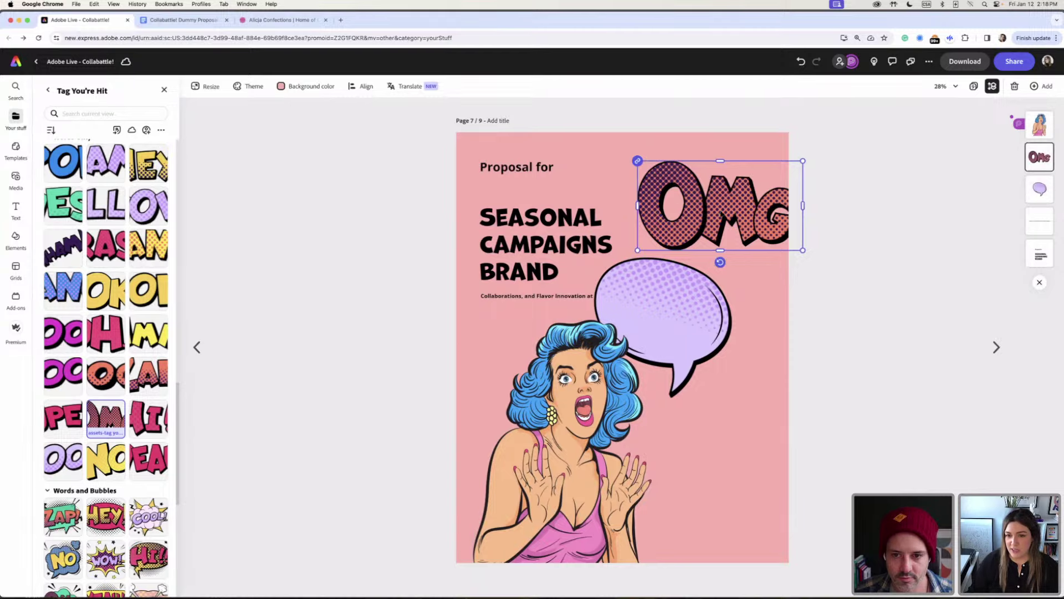
{"action": "left_click_drag", "start_coordinate": [745, 206], "coordinate": [689, 309]}
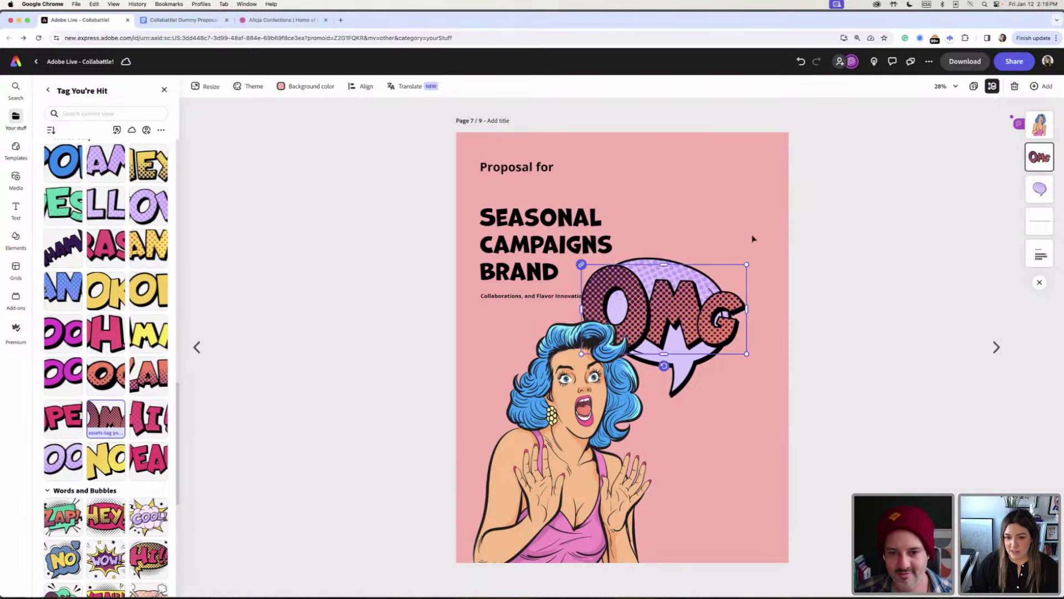
- Rotate the lilac speech bubble slightly further clockwise behind the OMG lettering
{"action": "left_click", "coordinate": [691, 413]}
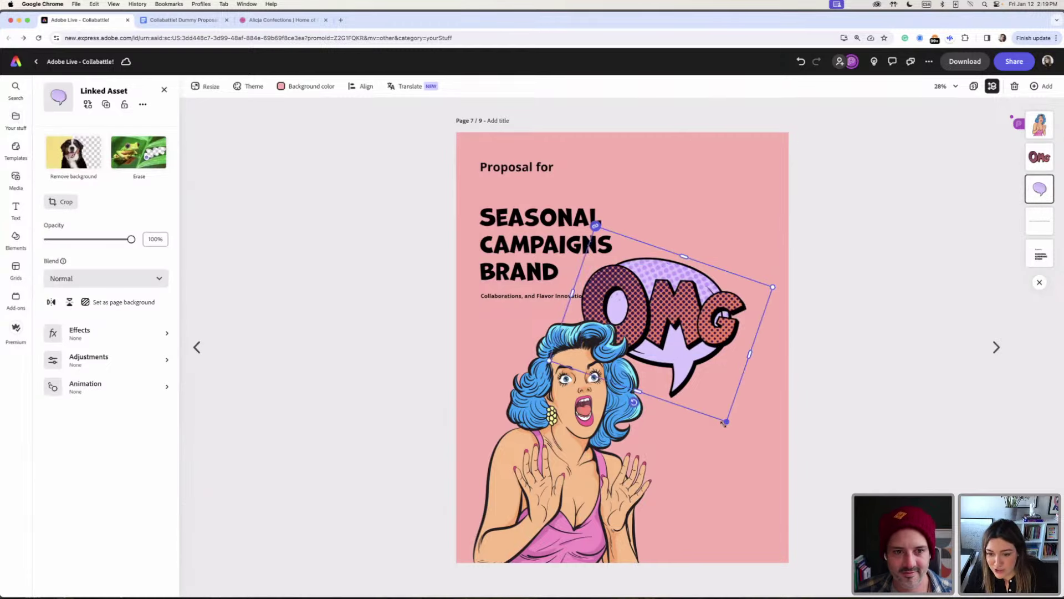
{"action": "left_click_drag", "start_coordinate": [633, 402], "coordinate": [624, 395]}
{"action": "left_click", "coordinate": [753, 474]}
- Move the "Collaborations, and Flavor Innovation" tagline beside the woman below the speech bubble and narrow its box to two lines
{"action": "left_click", "coordinate": [511, 295]}
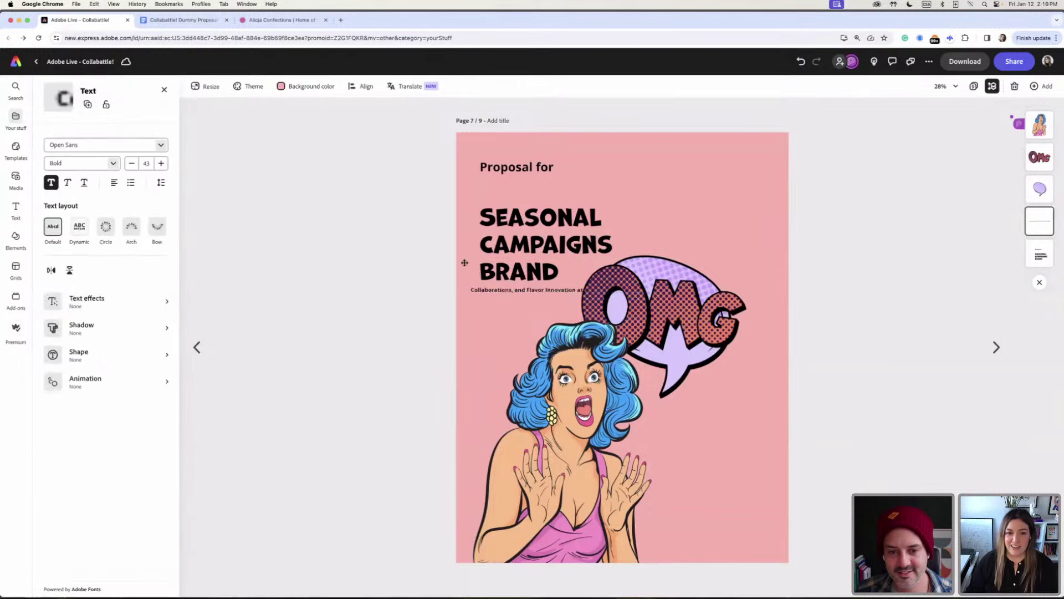
{"action": "left_click_drag", "start_coordinate": [511, 295], "coordinate": [686, 446]}
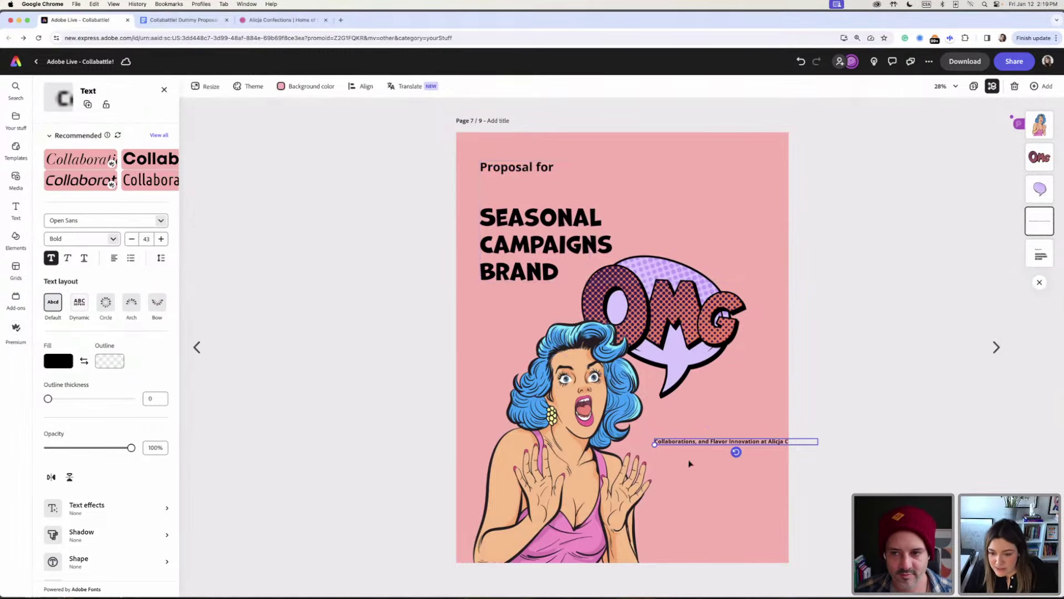
{"action": "double_click", "coordinate": [733, 442]}
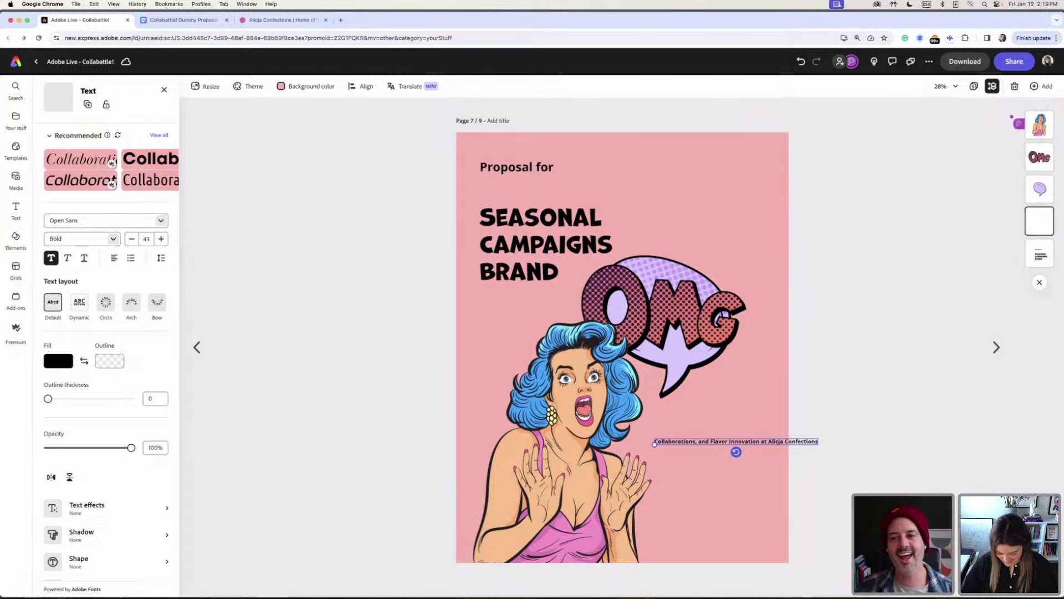
{"action": "left_click_drag", "start_coordinate": [819, 441], "coordinate": [743, 444]}
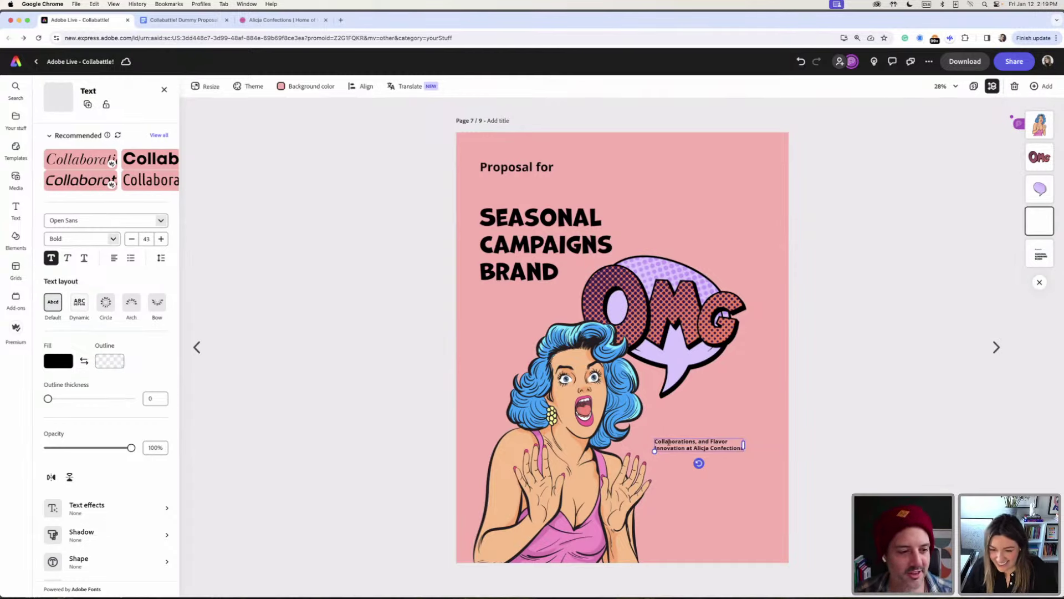
- Set the tagline's font size to 56 and change "Flavor" to "Flavour"
{"action": "key", "text": "super+a"}
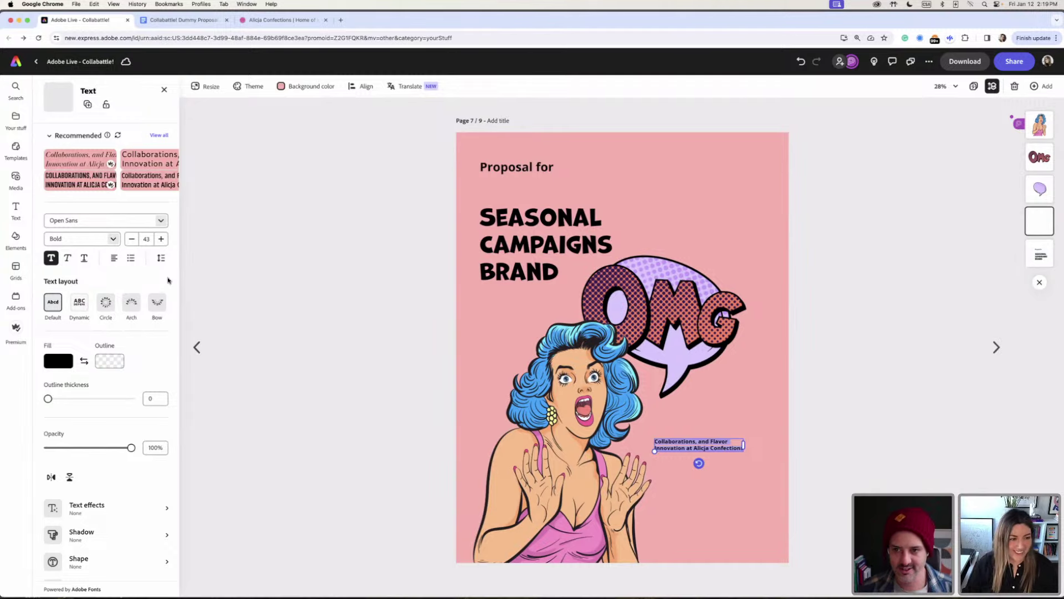
{"action": "left_click", "coordinate": [162, 239]}
{"action": "left_click", "coordinate": [162, 239]}
{"action": "left_click", "coordinate": [162, 239]}
{"action": "left_click", "coordinate": [162, 239]}
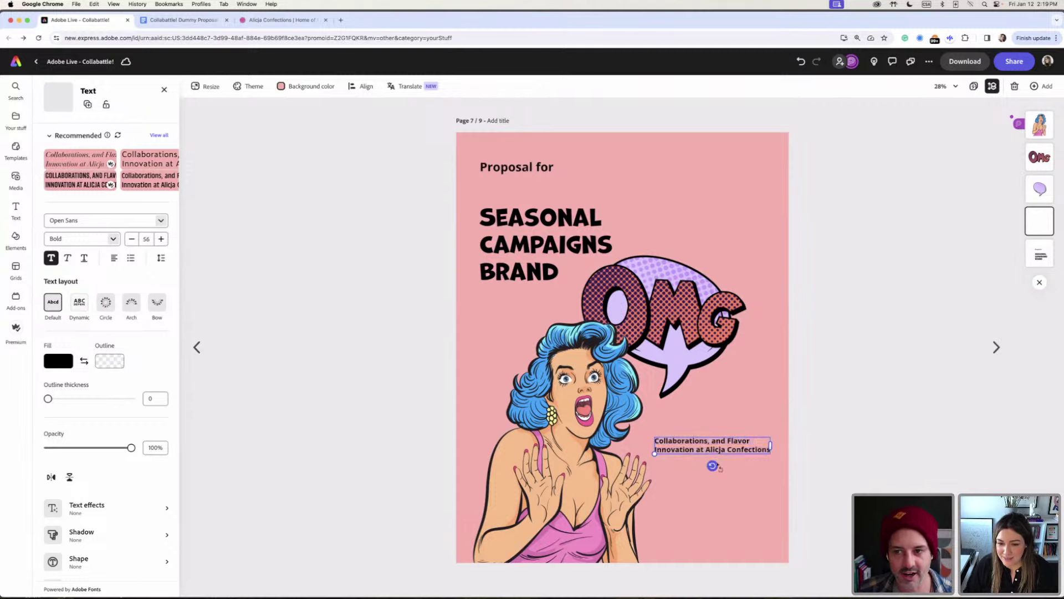
{"action": "left_click", "coordinate": [747, 440]}
{"action": "type", "text": "u"}
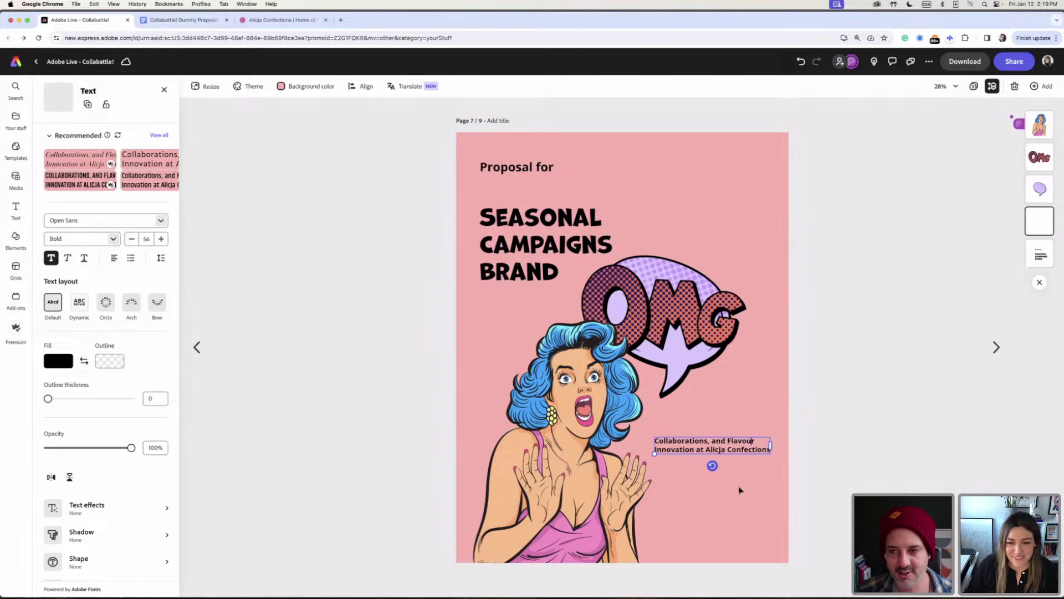
- Delete "Alicja Confections" from the tagline and place it low beside the woman, wrapped onto a second line after "Collaborations, and"
{"action": "left_click_drag", "start_coordinate": [723, 450], "coordinate": [776, 509]}
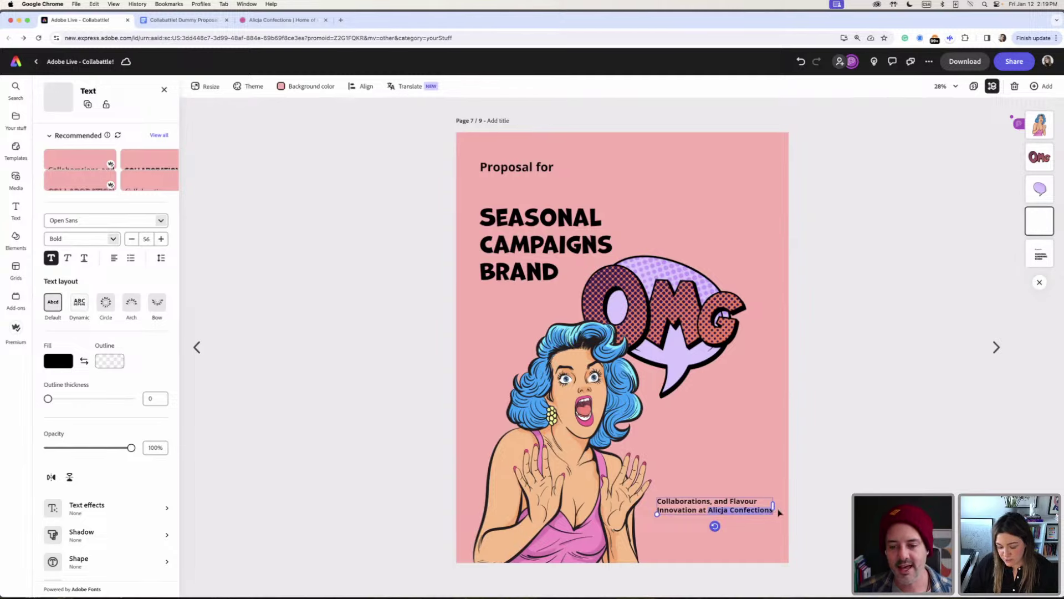
{"action": "key", "text": "BackSpace"}
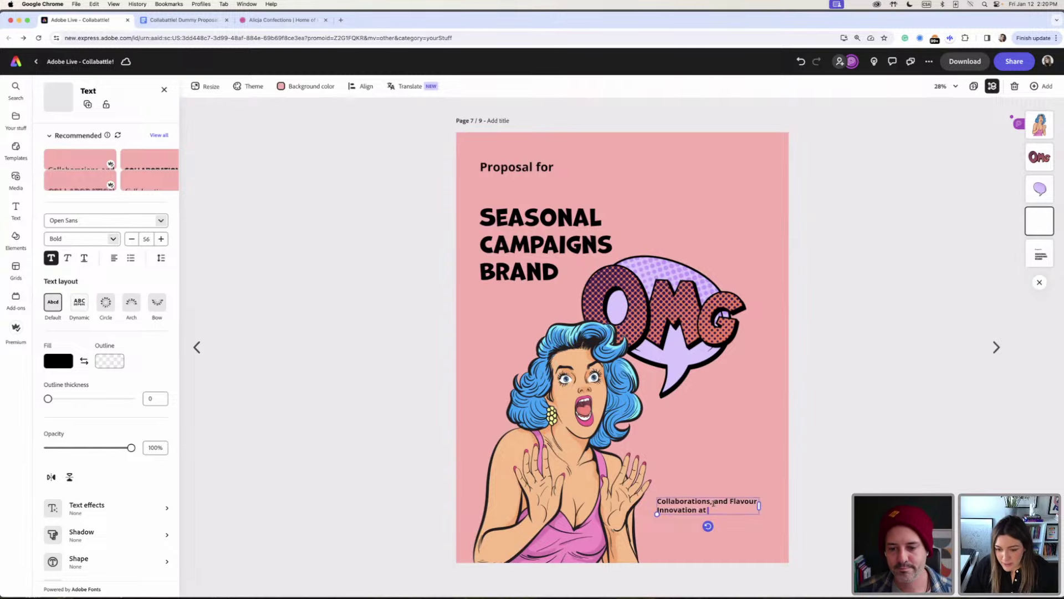
{"action": "left_click_drag", "start_coordinate": [759, 505], "coordinate": [715, 509]}
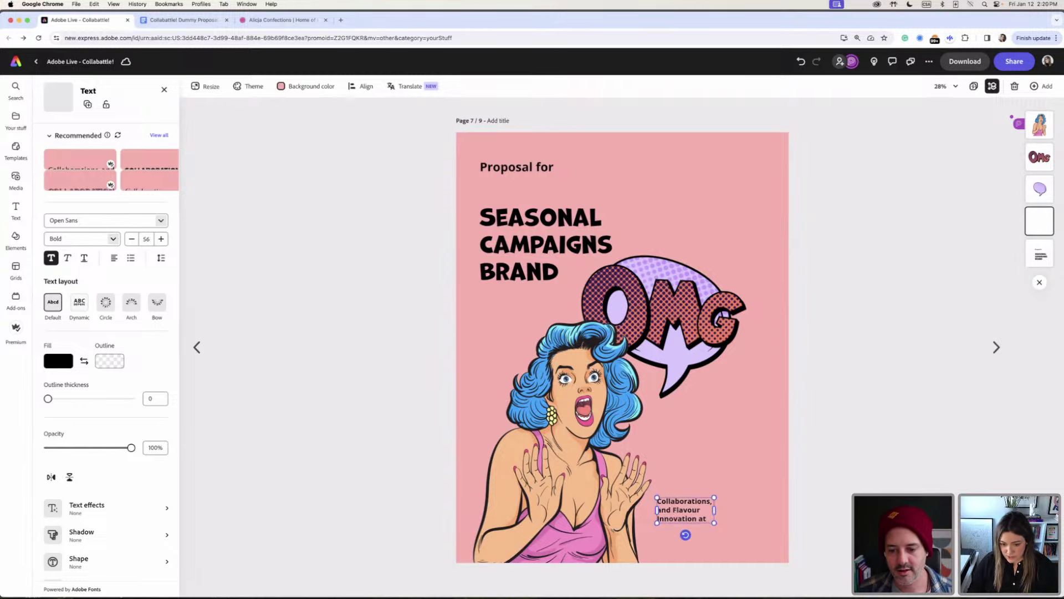
{"action": "key", "text": "super+z"}
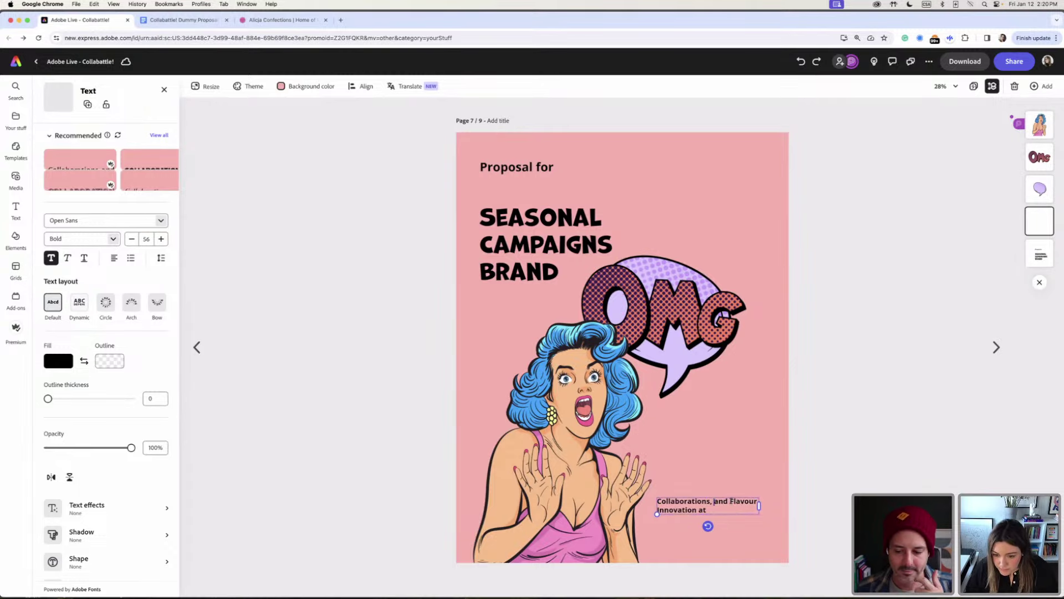
{"action": "left_click_drag", "start_coordinate": [759, 505], "coordinate": [730, 510]}
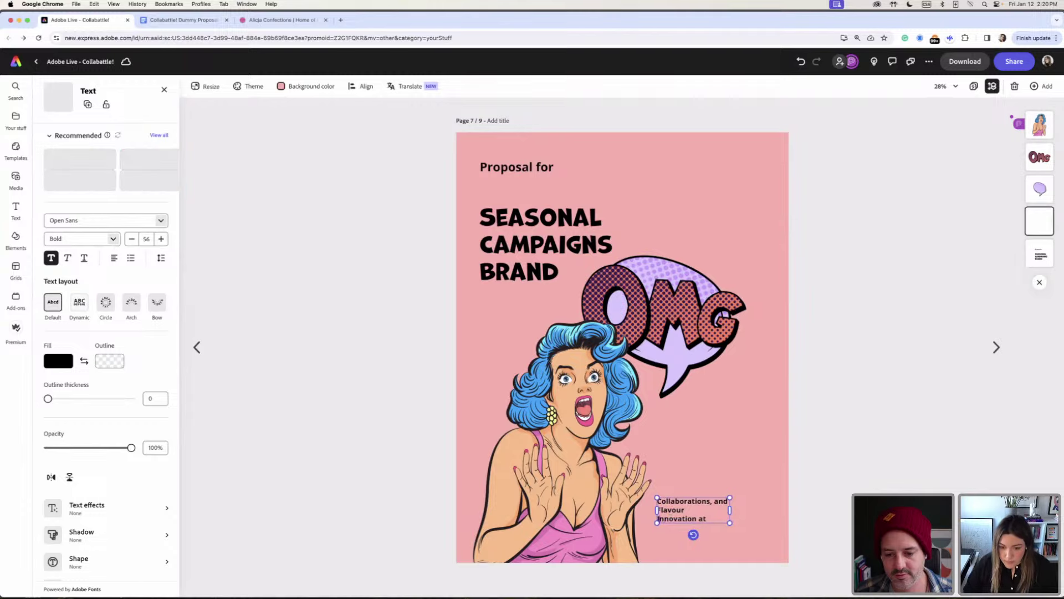
{"action": "key", "text": "BackSpace"}
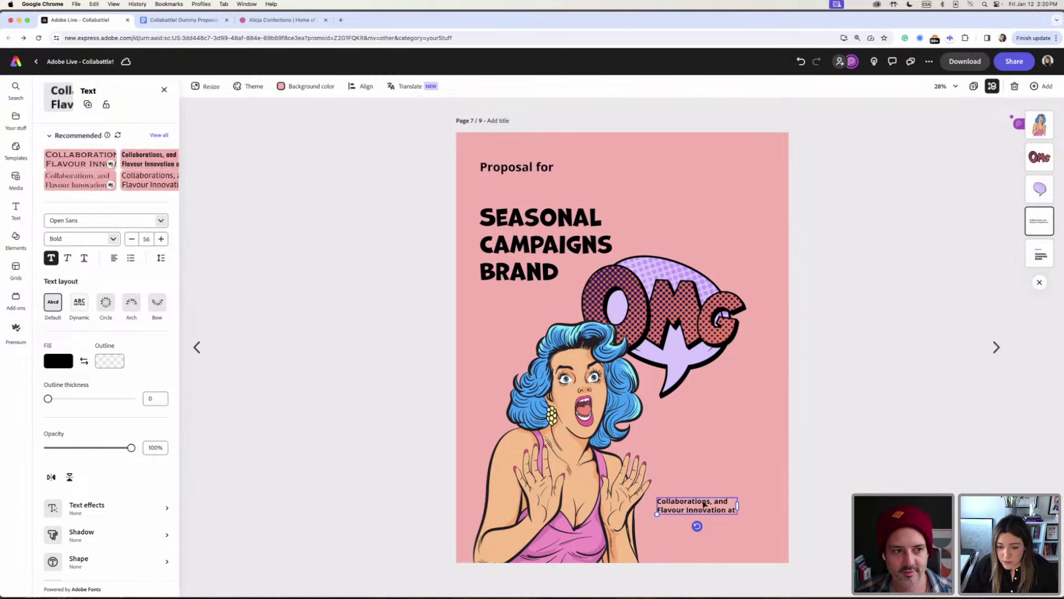
{"action": "mouse_move", "coordinate": [704, 501]}
{"action": "left_mouse_down"}
{"action": "mouse_move", "coordinate": [708, 483]}
{"action": "mouse_move", "coordinate": [713, 491]}
{"action": "left_mouse_up"}
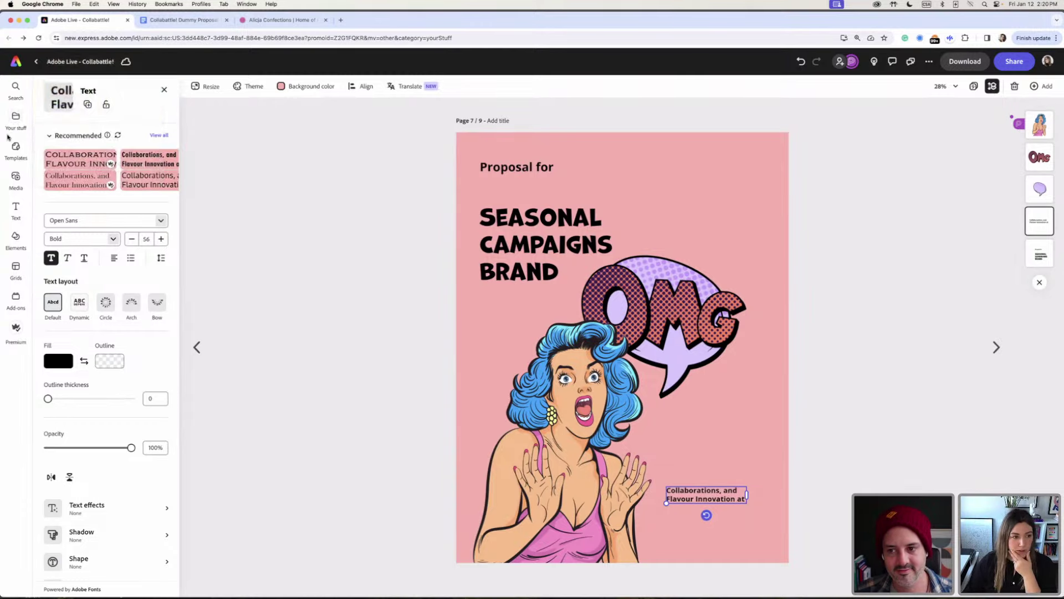
- Add the Alicja logo from the Tag You're Hit library below the tagline
{"action": "left_click", "coordinate": [15, 117]}
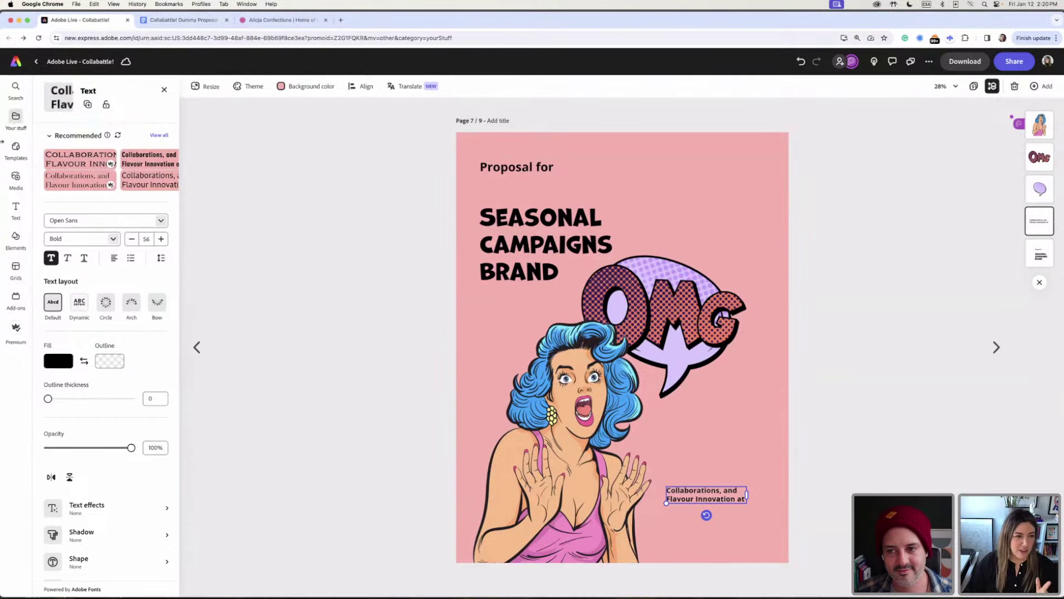
{"action": "scroll", "coordinate": [121, 244], "scroll_direction": "up", "scroll_amount": 20}
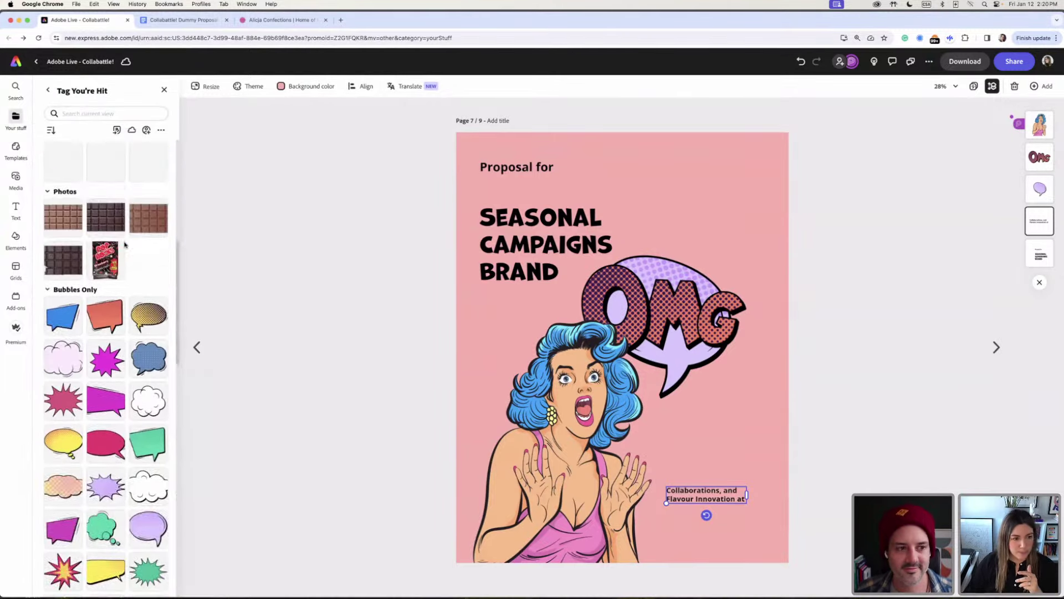
{"action": "left_click_drag", "start_coordinate": [68, 185], "coordinate": [706, 532]}
- Nudge the tagline down and enlarge the Alicja logo beneath it to match the tagline's width
{"action": "left_click", "coordinate": [725, 487]}
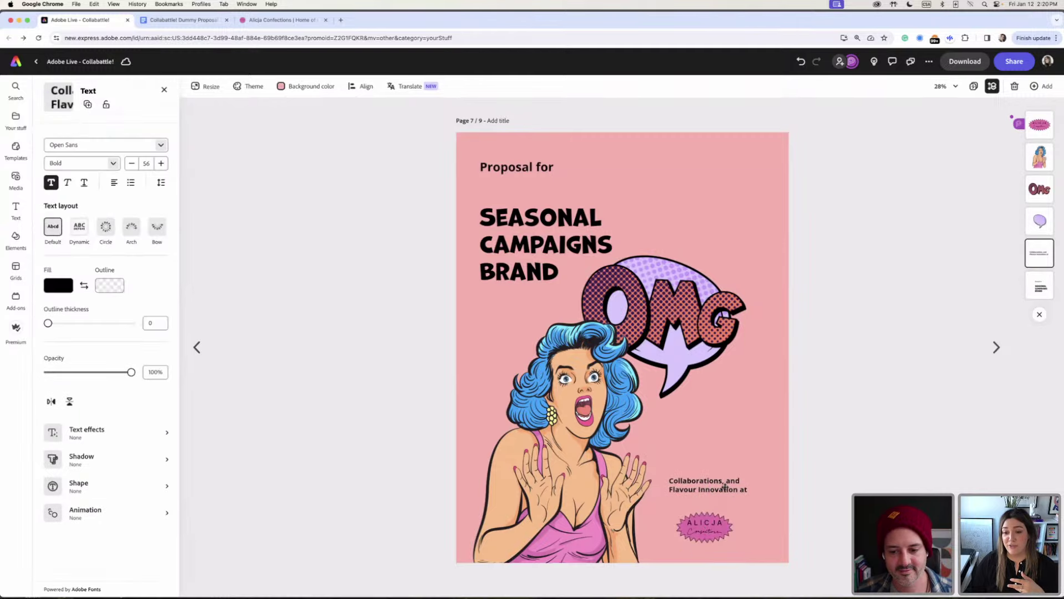
{"action": "left_click_drag", "start_coordinate": [725, 487], "coordinate": [728, 495]}
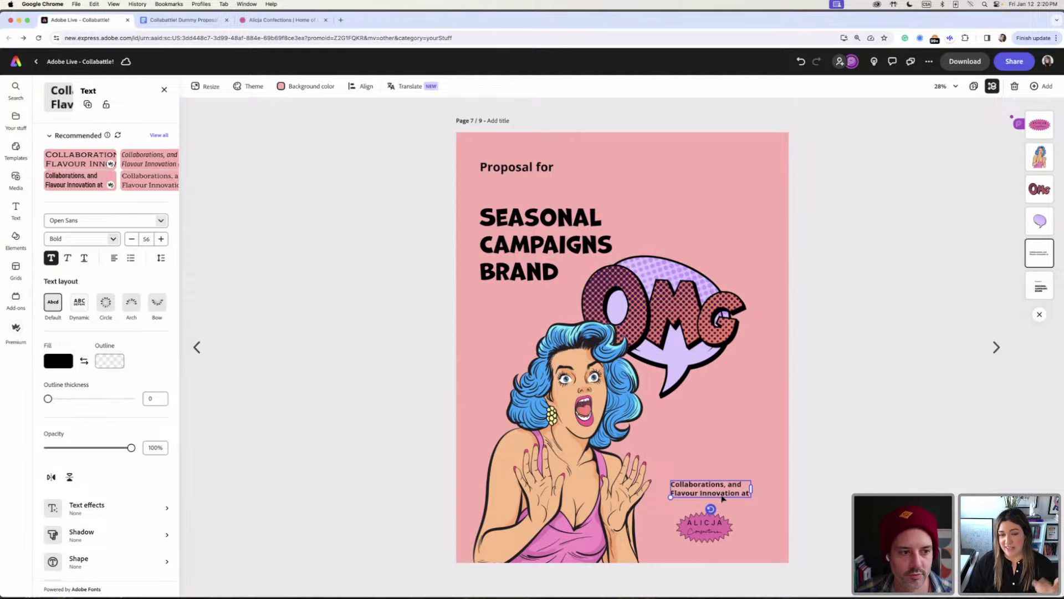
{"action": "left_click_drag", "start_coordinate": [715, 535], "coordinate": [751, 550]}
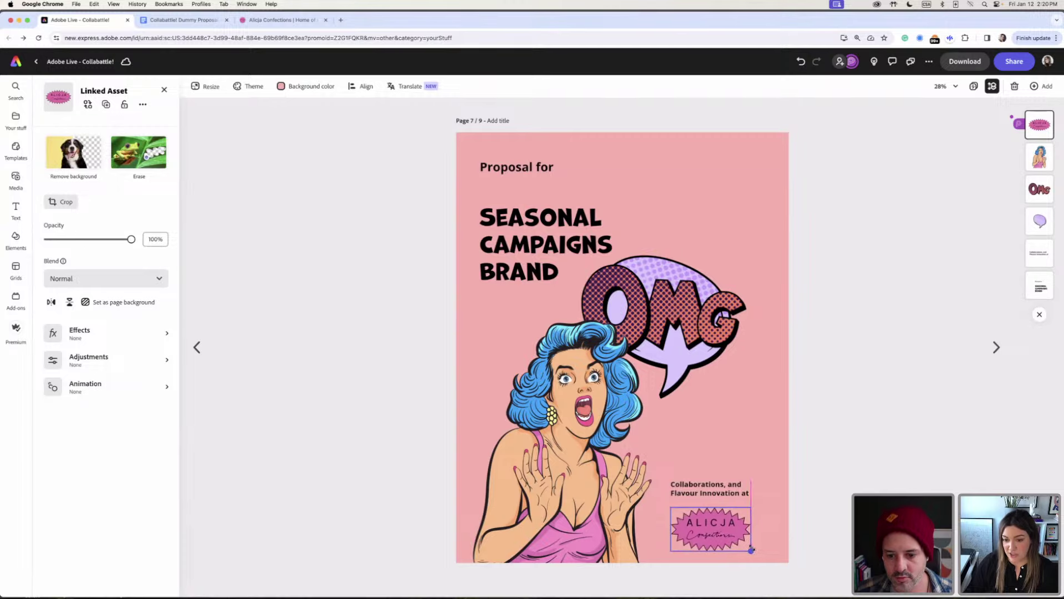
- Tighten the gap between the tagline and the Alicja logo and line up their edges
{"action": "left_click", "coordinate": [715, 494]}
{"action": "left_click_drag", "start_coordinate": [716, 494], "coordinate": [715, 491]}
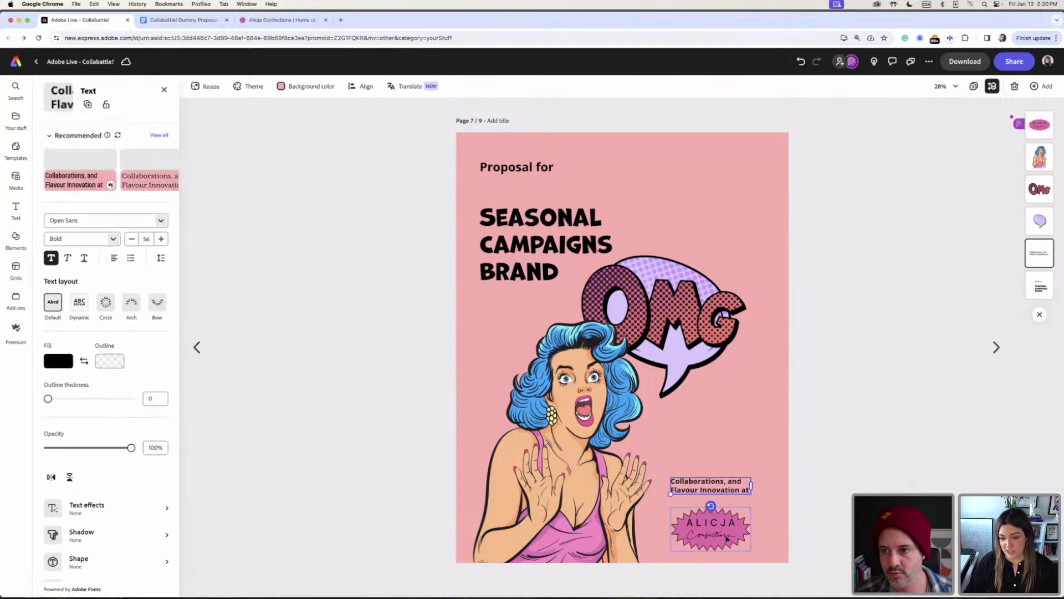
{"action": "left_click_drag", "start_coordinate": [724, 536], "coordinate": [724, 529]}
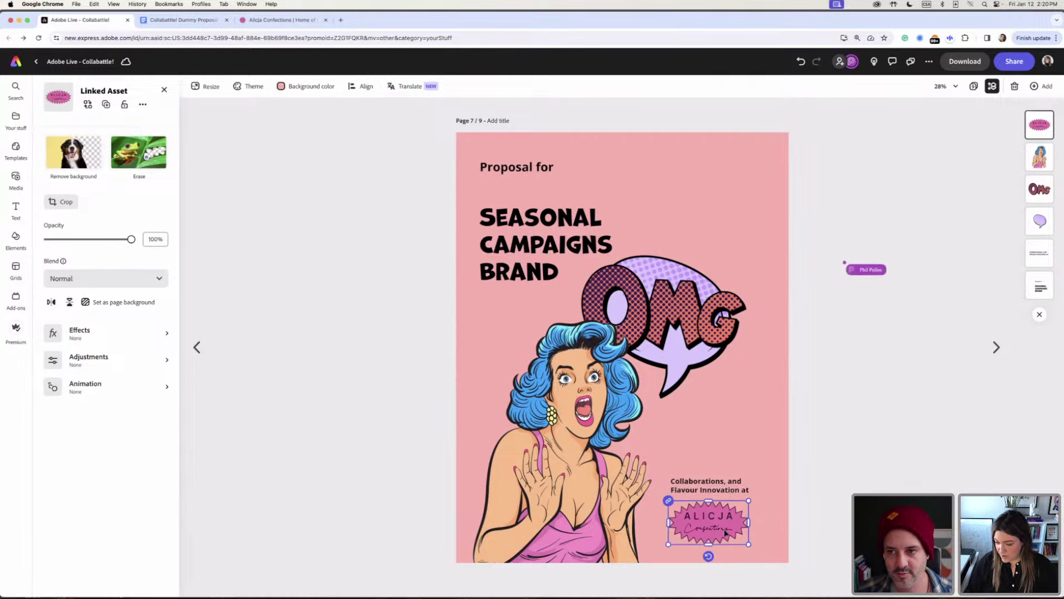
{"action": "left_click", "coordinate": [728, 481]}
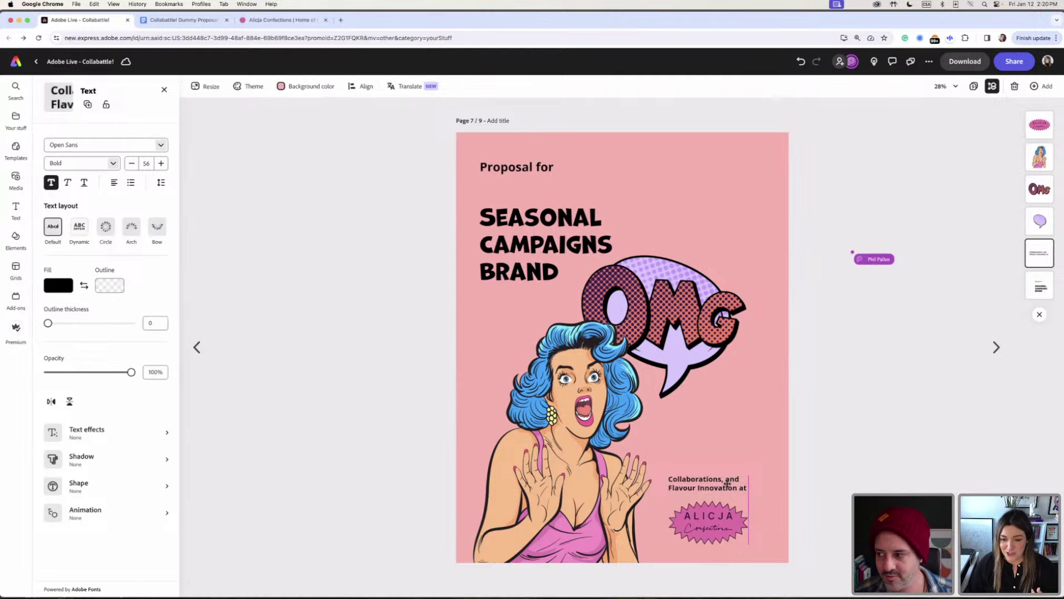
{"action": "left_click_drag", "start_coordinate": [724, 531], "coordinate": [727, 531]}
{"action": "left_click_drag", "start_coordinate": [731, 489], "coordinate": [735, 488]}
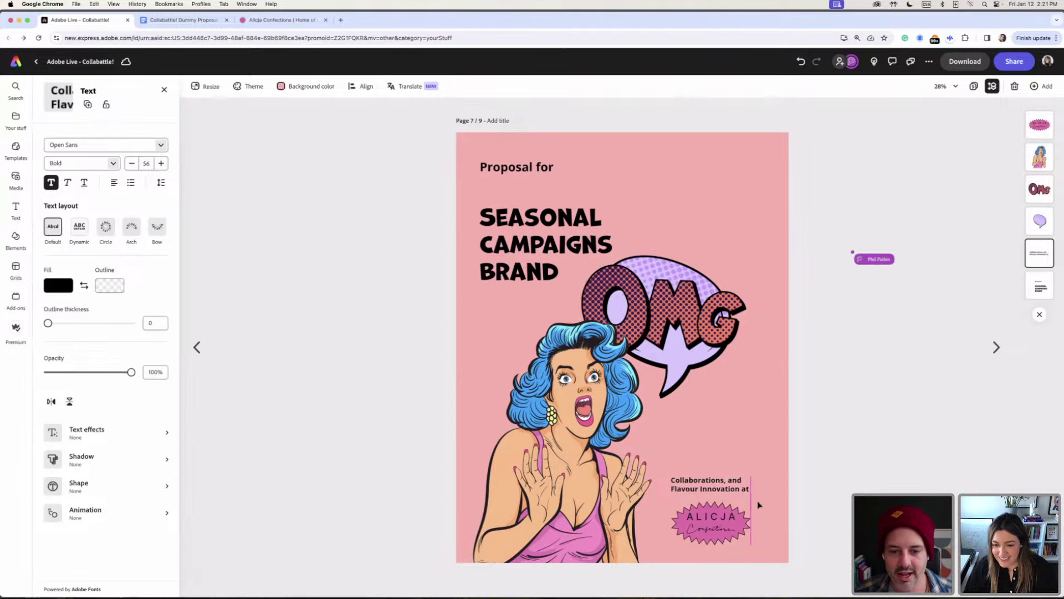
{"action": "left_click", "coordinate": [769, 511]}
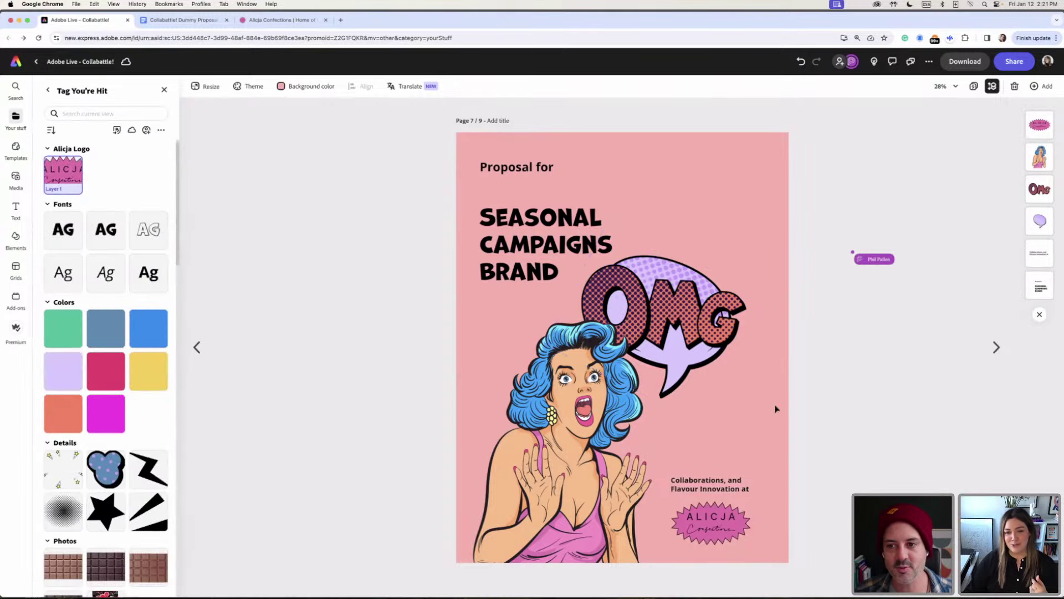
- Enlarge the OMG lettering and speech bubble together and tilt both slightly clockwise beside the woman's head
{"action": "left_click", "coordinate": [711, 348]}
{"action": "left_click", "coordinate": [697, 369], "text": "shift"}
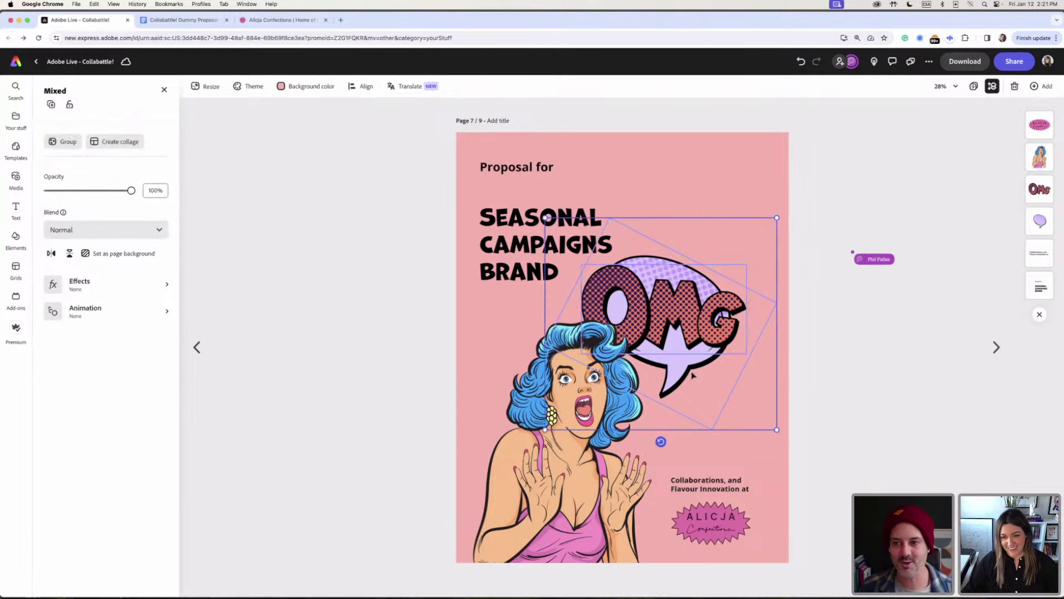
{"action": "left_click_drag", "start_coordinate": [774, 219], "coordinate": [804, 192]}
{"action": "left_click_drag", "start_coordinate": [743, 303], "coordinate": [739, 313]}
{"action": "left_click_drag", "start_coordinate": [673, 456], "coordinate": [663, 456]}
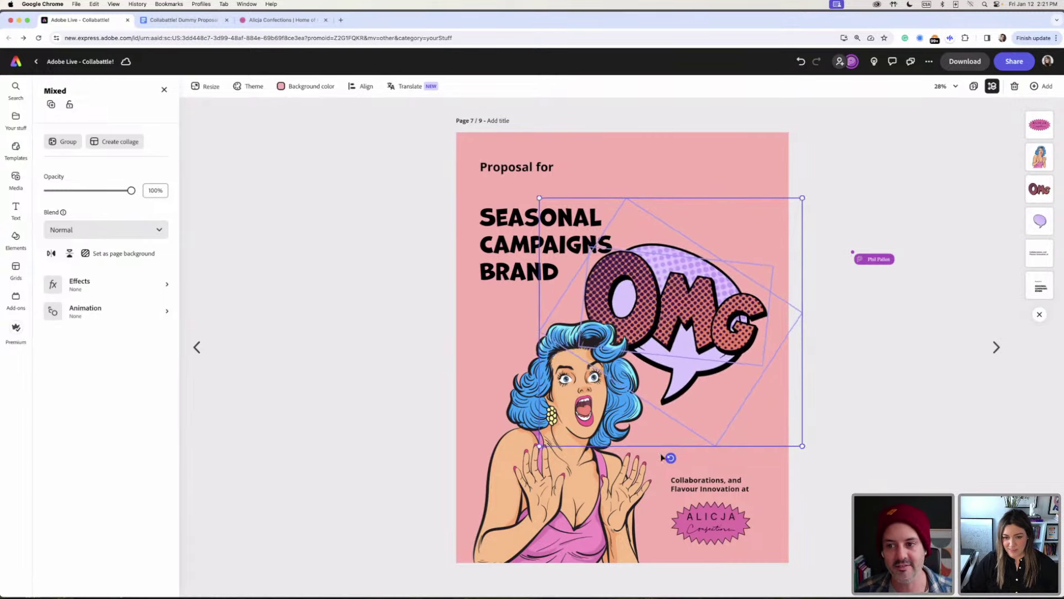
- Reposition the OMG lettering and its speech bubble together, slightly further right and lower beside the woman's head
{"action": "left_click", "coordinate": [822, 476]}
{"action": "left_click", "coordinate": [679, 380]}
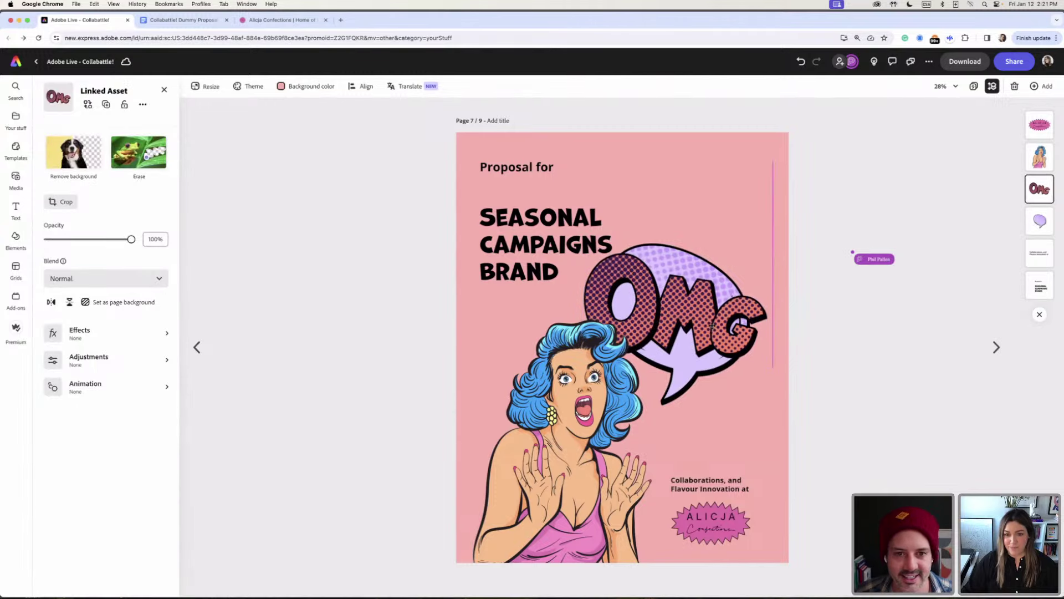
{"action": "left_click_drag", "start_coordinate": [680, 378], "coordinate": [681, 385]}
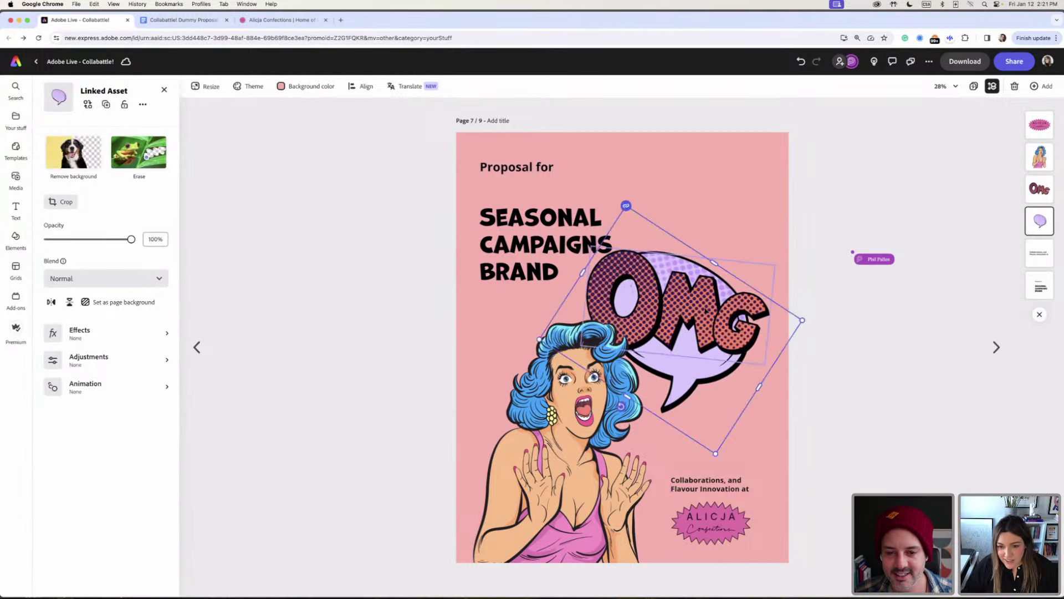
{"action": "left_click_drag", "start_coordinate": [709, 309], "coordinate": [705, 300]}
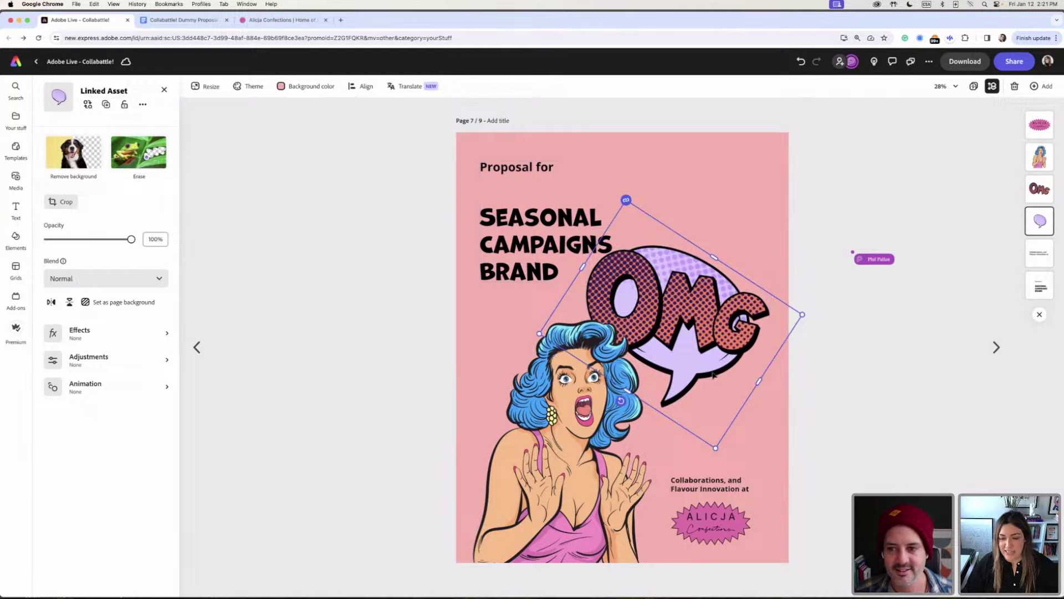
{"action": "left_click_drag", "start_coordinate": [803, 381], "coordinate": [737, 339]}
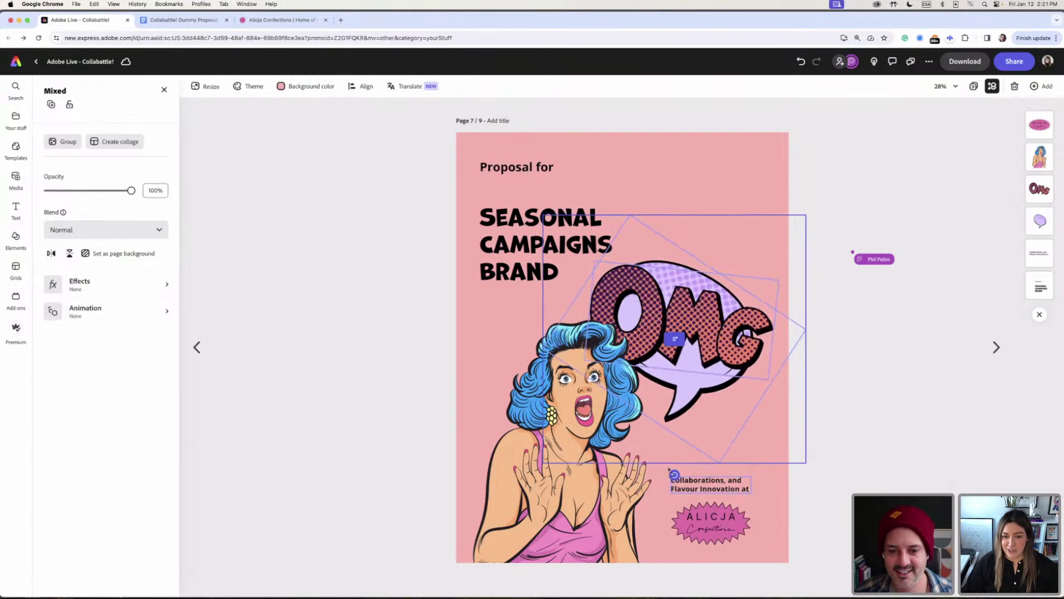
{"action": "left_click_drag", "start_coordinate": [714, 357], "coordinate": [715, 351]}
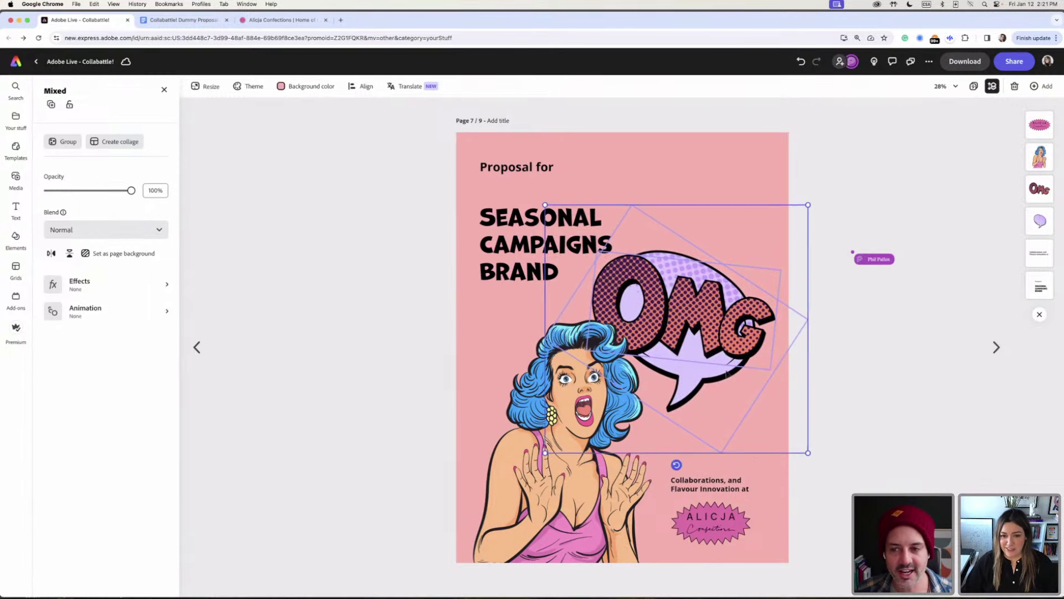
- Remove the blank line between "Proposal for" and "SEASONAL" in the title text
{"action": "left_click", "coordinate": [599, 189]}
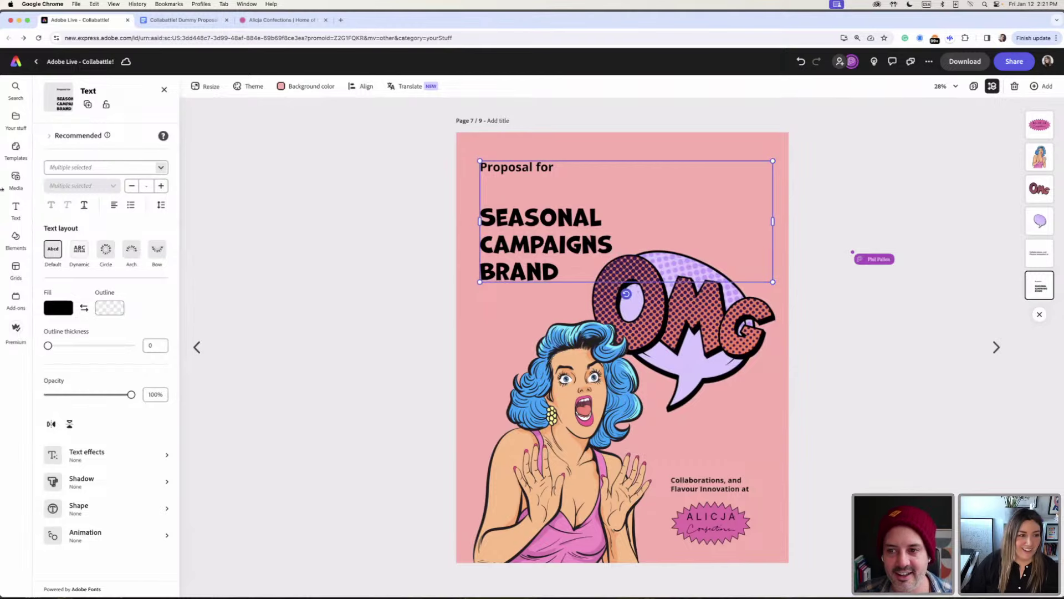
{"action": "double_click", "coordinate": [484, 218]}
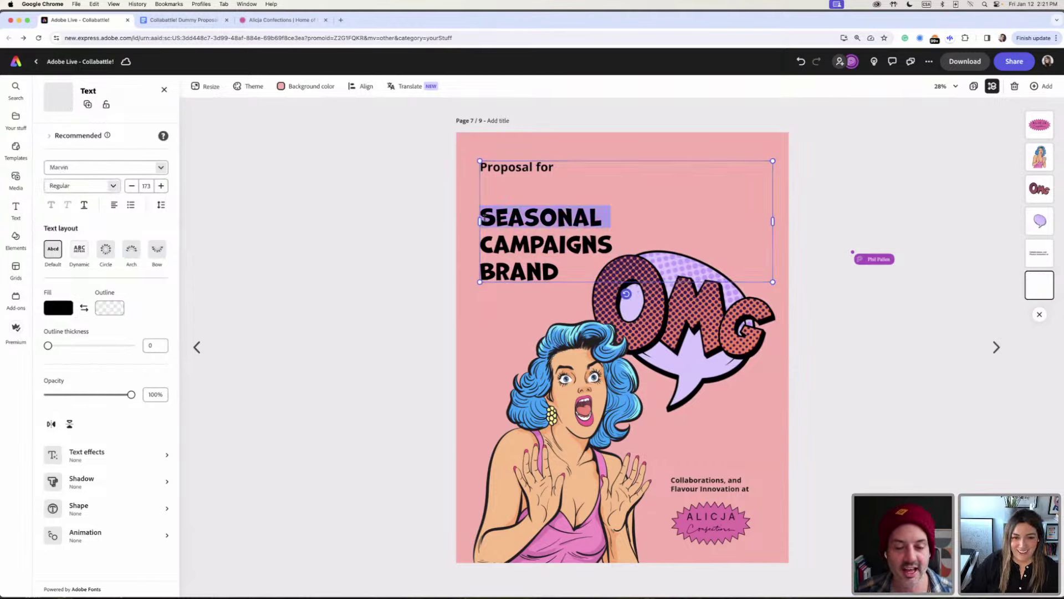
{"action": "left_click", "coordinate": [484, 217]}
{"action": "key", "text": "BackSpace"}
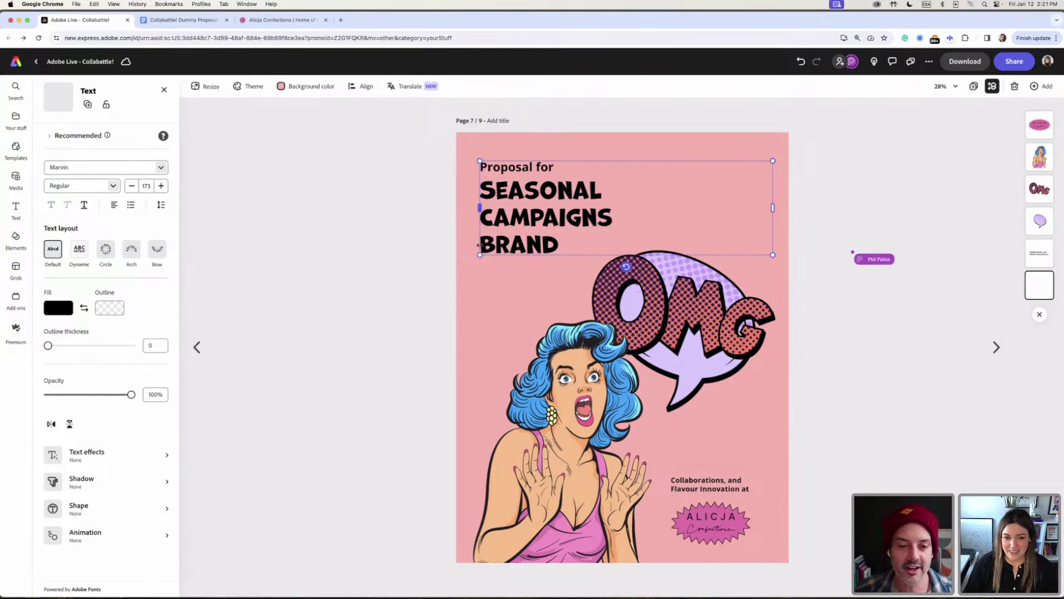
- Move the title text block slightly down the page, keeping it near the left margin
{"action": "left_click_drag", "start_coordinate": [560, 245], "coordinate": [476, 193]}
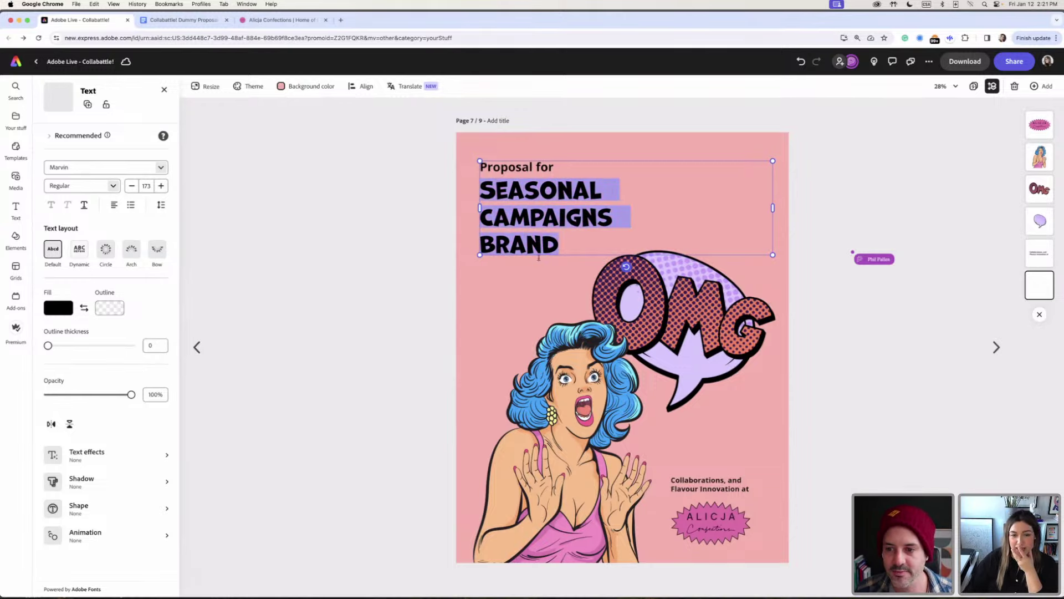
{"action": "key", "text": "Escape"}
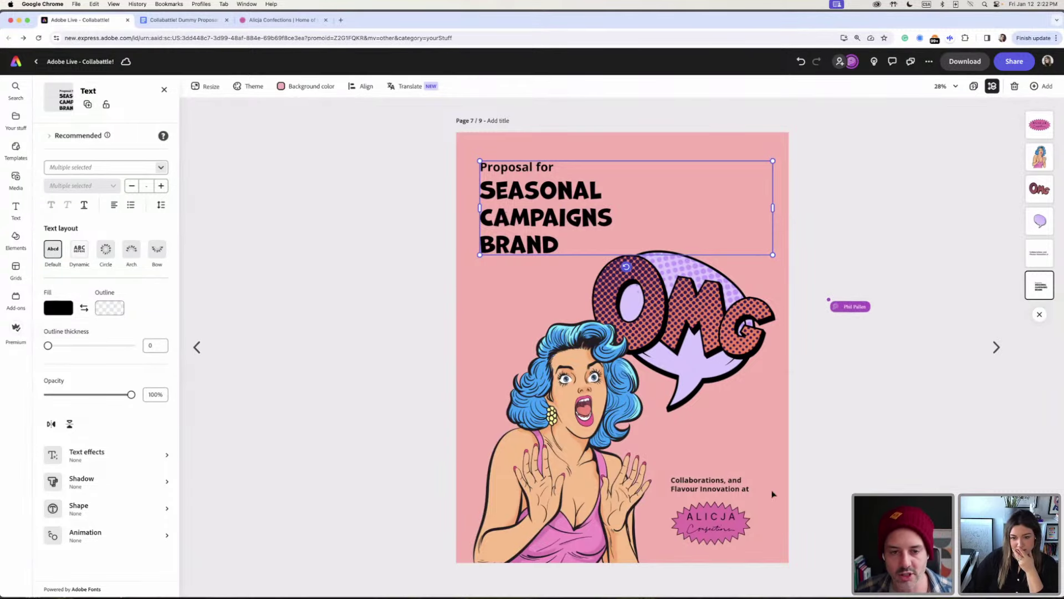
{"action": "left_click", "coordinate": [731, 488]}
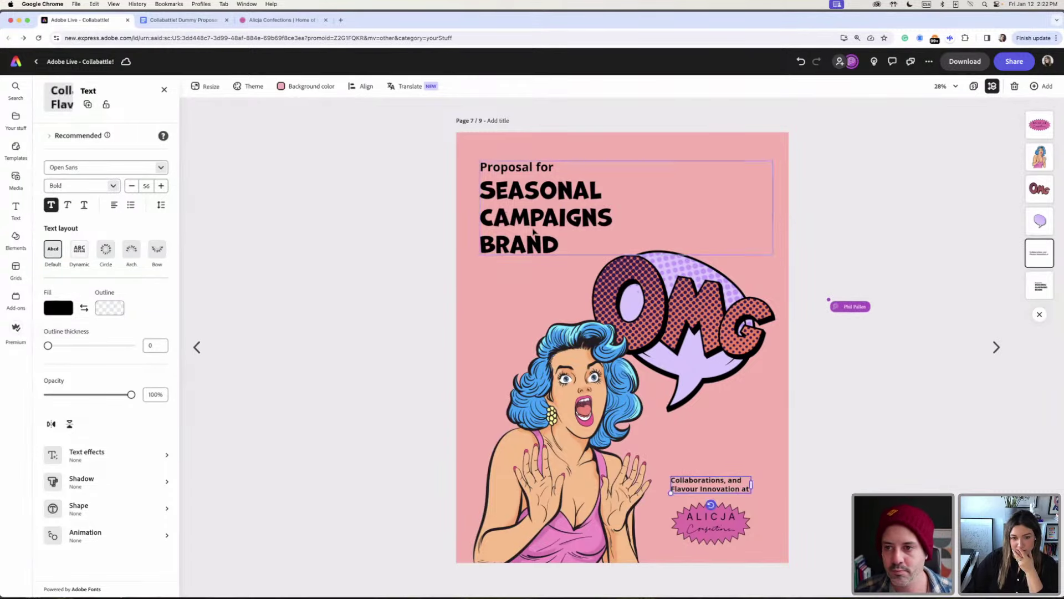
{"action": "left_click", "coordinate": [536, 248]}
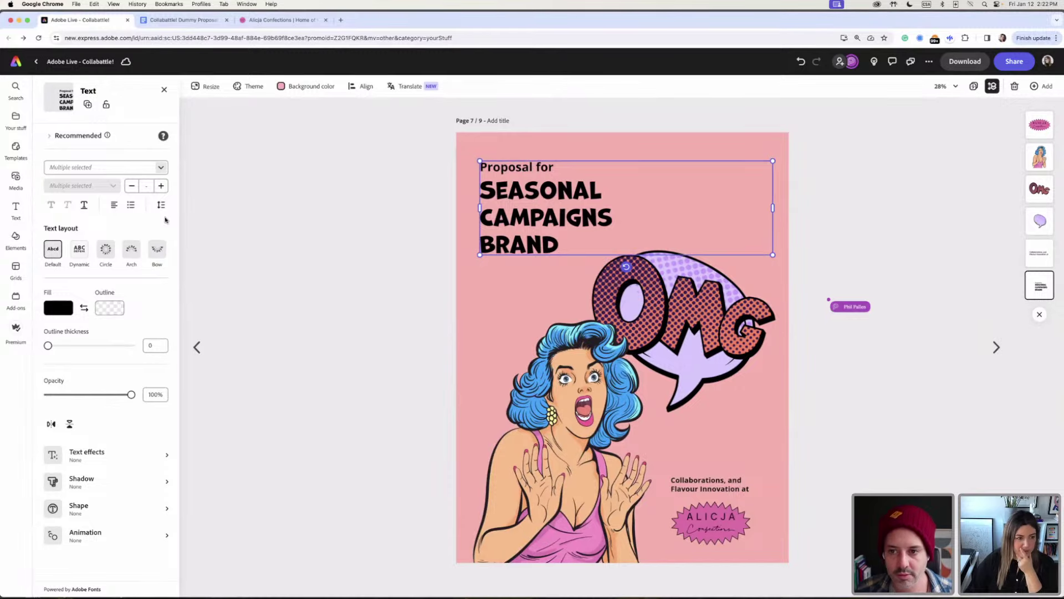
{"action": "double_click", "coordinate": [548, 251]}
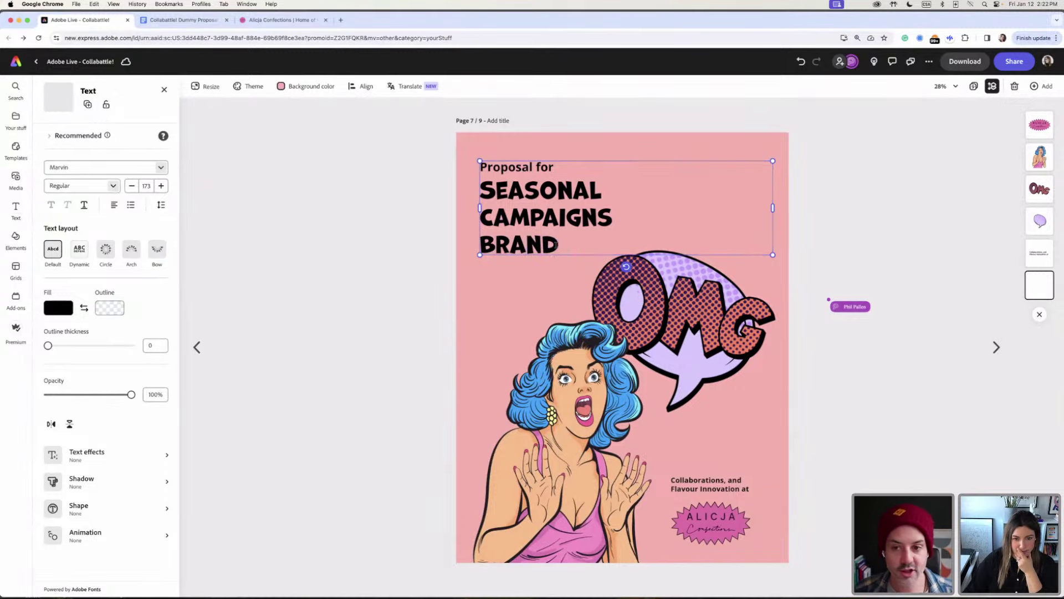
{"action": "key", "text": "Escape"}
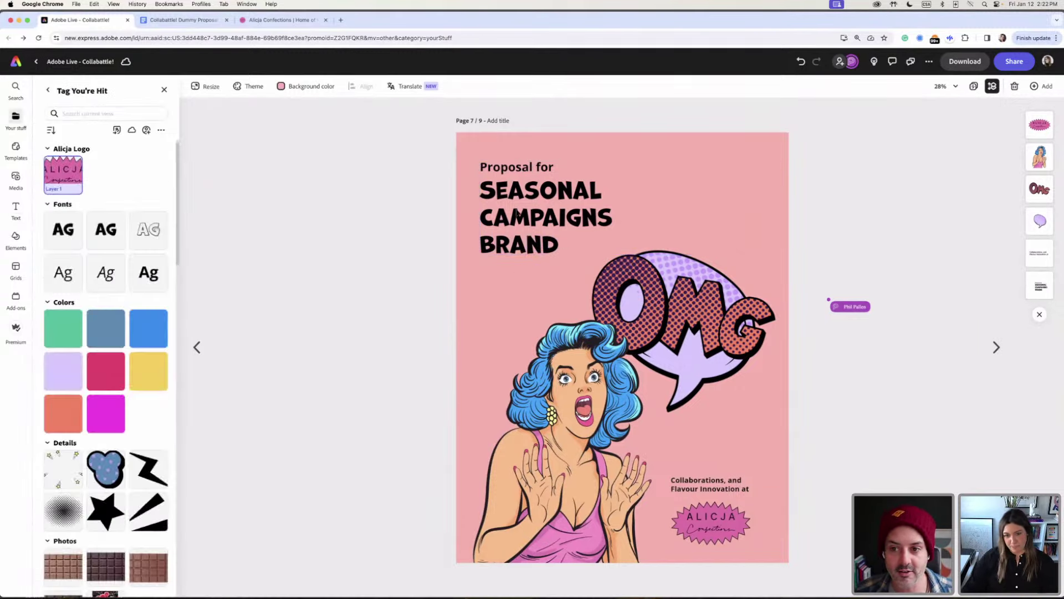
{"action": "left_click_drag", "start_coordinate": [550, 211], "coordinate": [550, 222]}
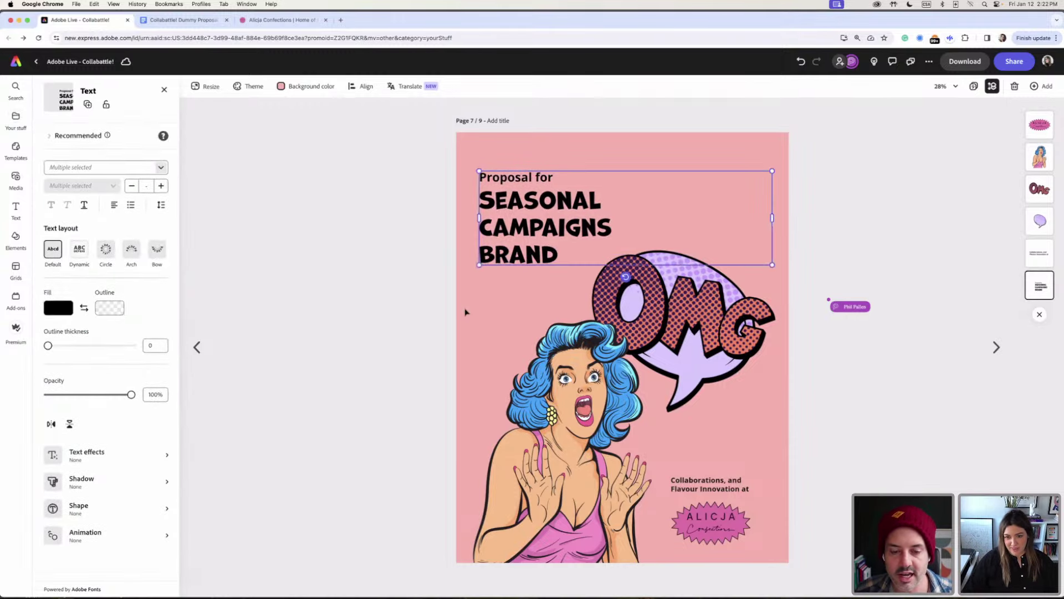
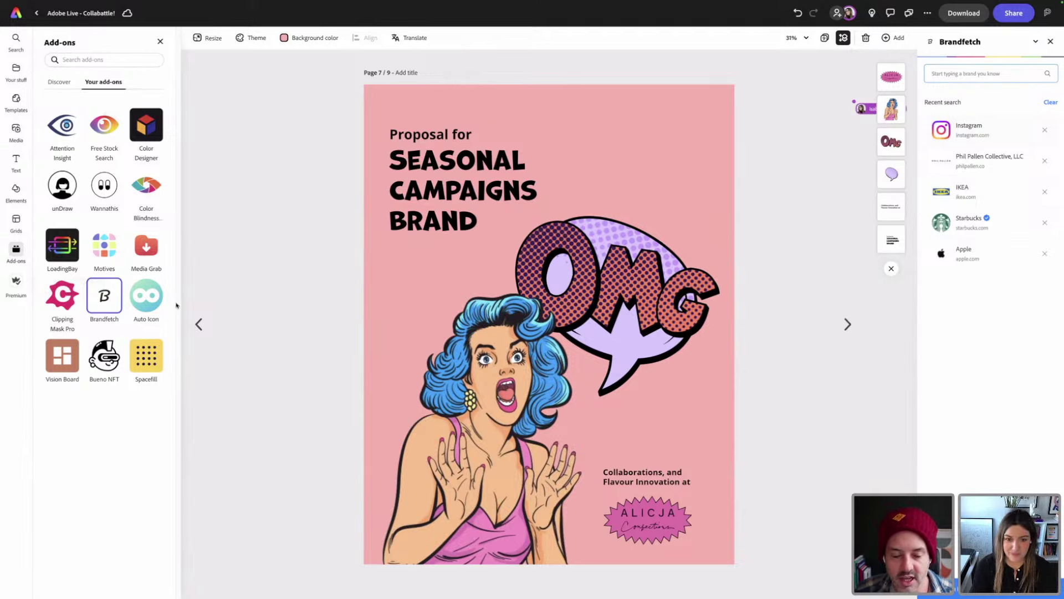
- Browse the catalogue of available add-ons and return to the installed ones
{"action": "left_click", "coordinate": [53, 83]}
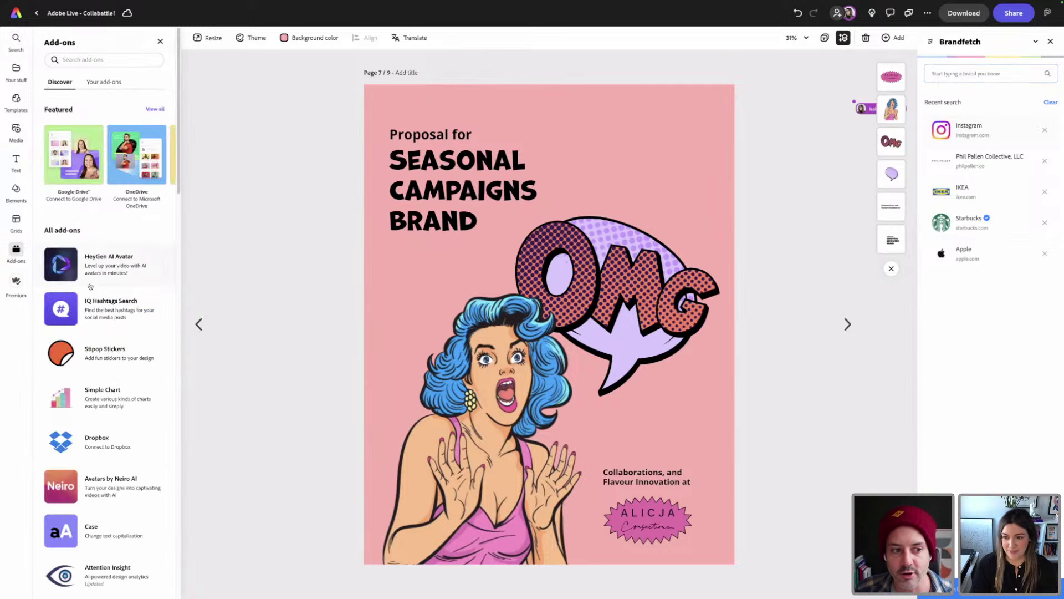
{"action": "scroll", "coordinate": [90, 286], "scroll_direction": "down", "scroll_amount": 15}
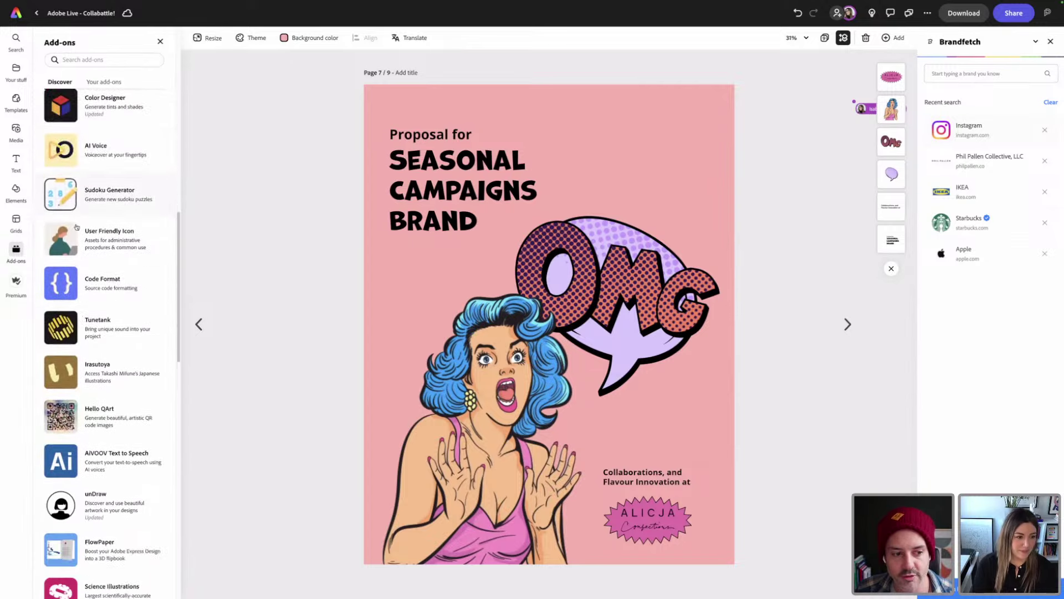
{"action": "scroll", "coordinate": [77, 227], "scroll_direction": "up", "scroll_amount": 15}
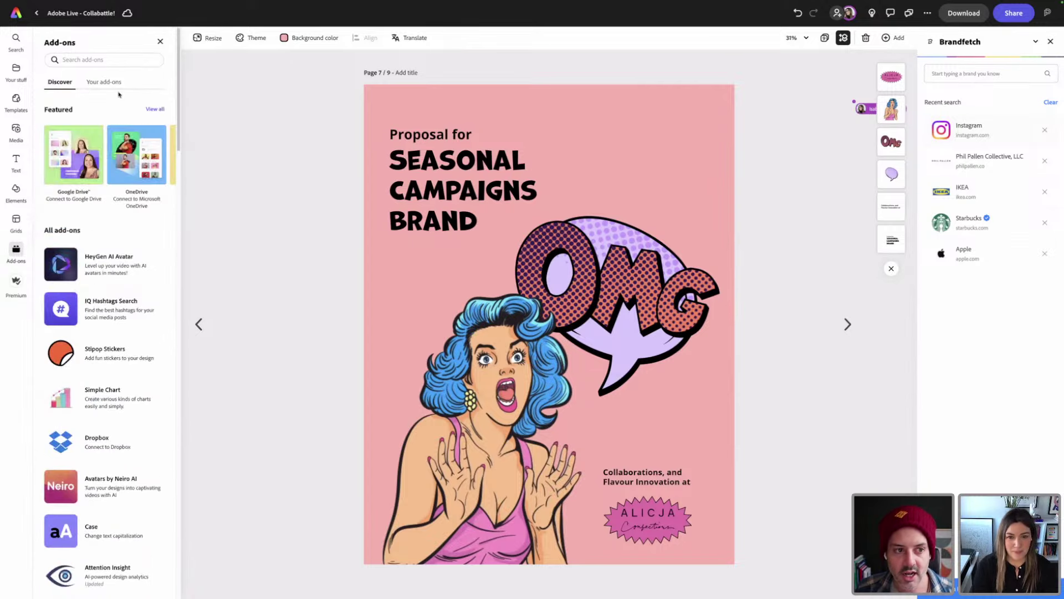
{"action": "left_click", "coordinate": [103, 82]}
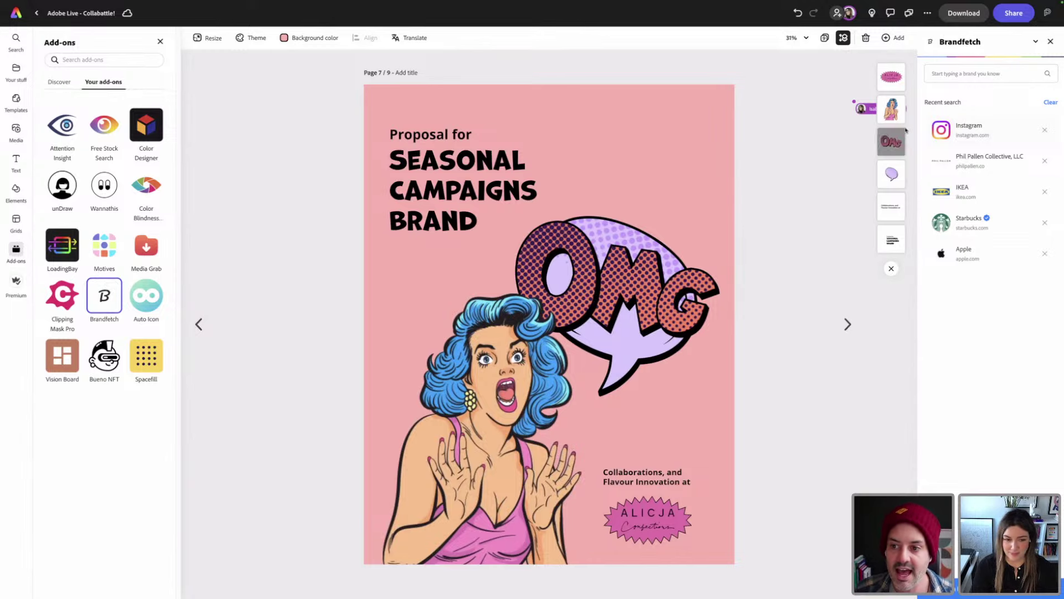
- Search Brandfetch for "alicja" and open the Alicja Confections brand assets
{"action": "left_click", "coordinate": [959, 73]}
{"action": "type", "text": "alicja"}
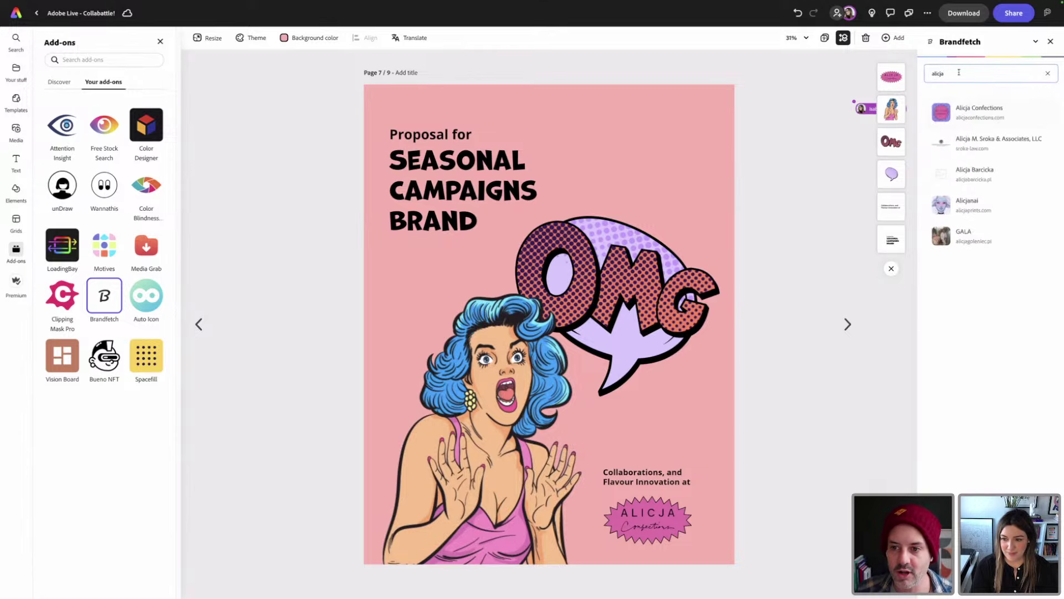
{"action": "left_click", "coordinate": [976, 113]}
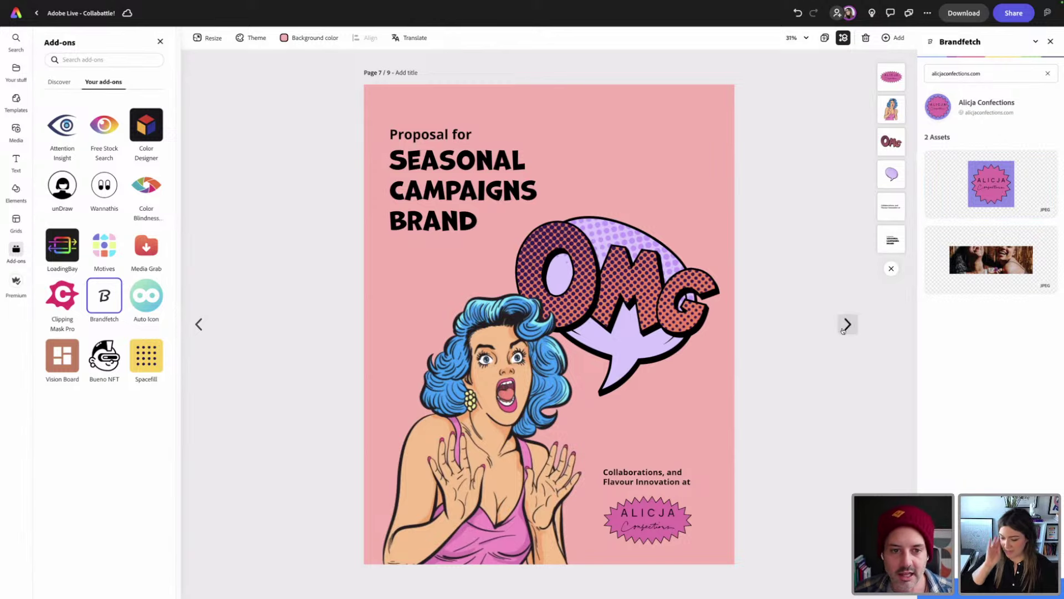
- Duplicate the title page and delete the woman and the OMG lettering from the copy
{"action": "left_click", "coordinate": [894, 38]}
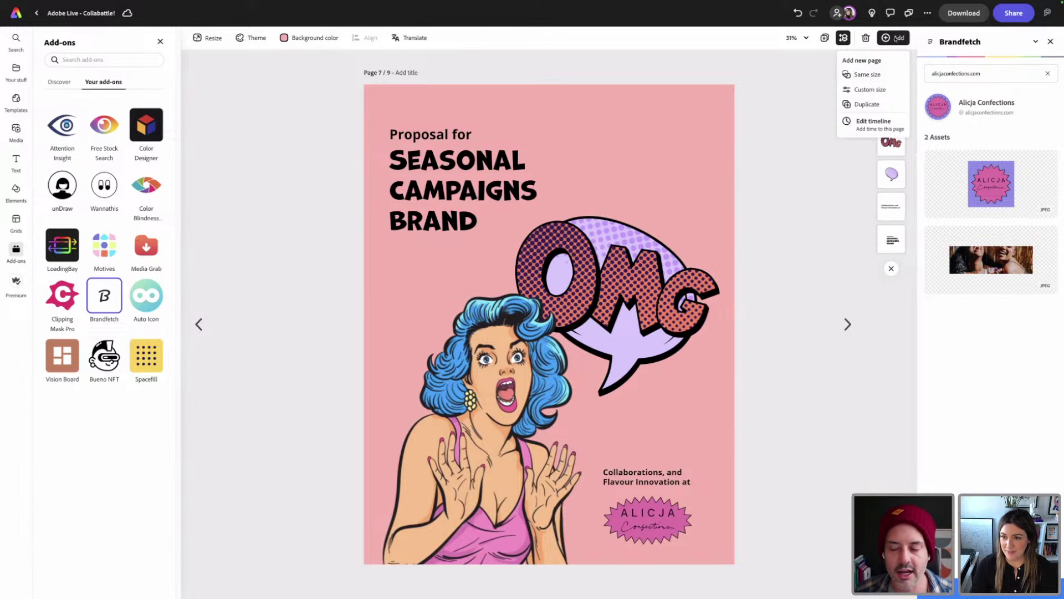
{"action": "left_click", "coordinate": [863, 105]}
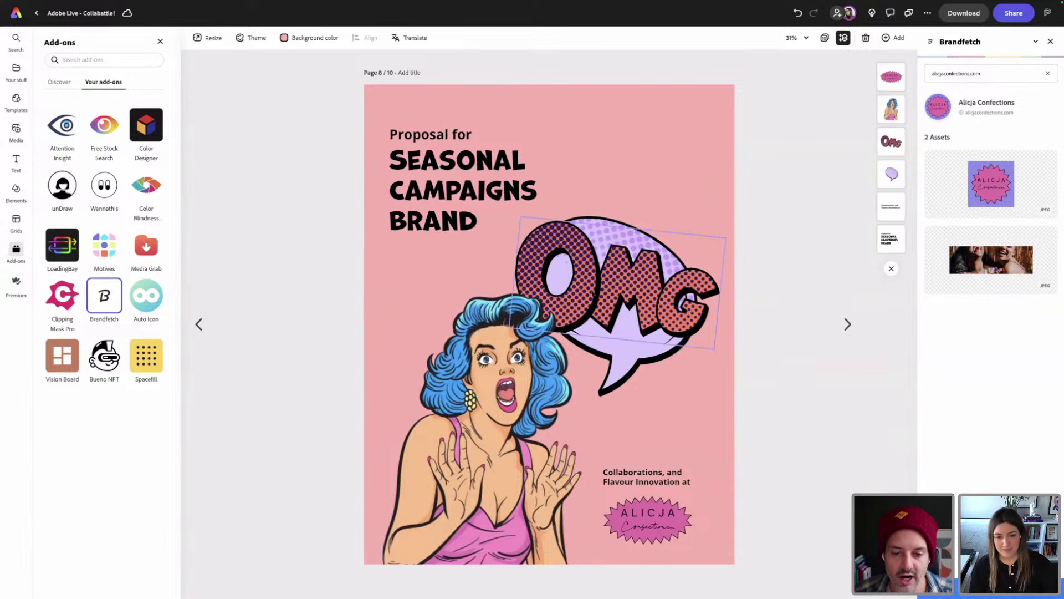
{"action": "left_click", "coordinate": [529, 375]}
{"action": "key", "text": "Delete"}
{"action": "left_click", "coordinate": [608, 287]}
{"action": "key", "text": "Delete"}
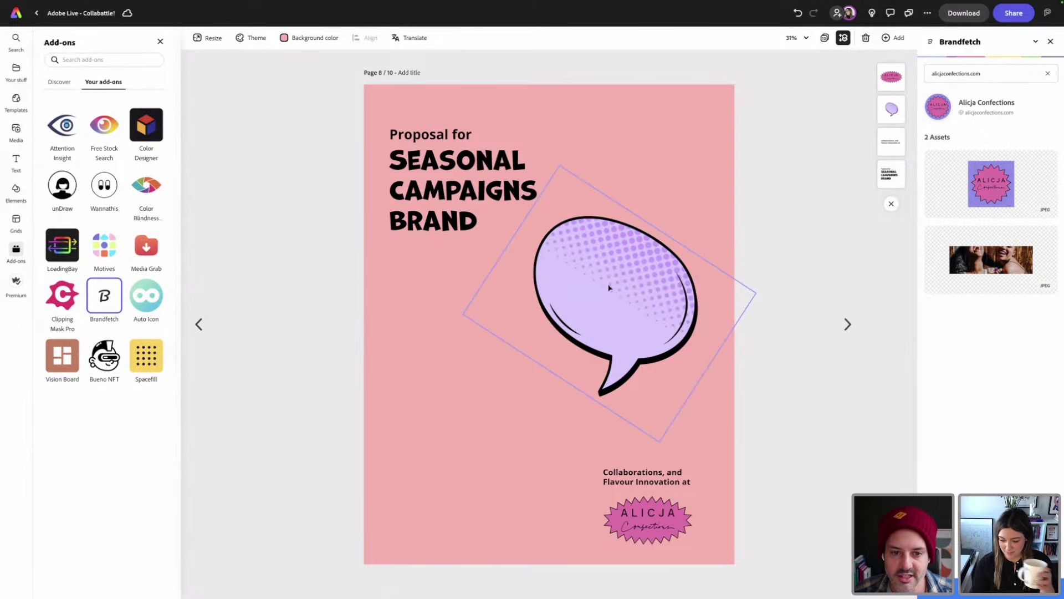
- Shrink the speech bubble on the duplicated page and place it to the right of the title text
{"action": "left_click", "coordinate": [608, 287]}
{"action": "left_click_drag", "start_coordinate": [659, 442], "coordinate": [652, 214]}
{"action": "left_click", "coordinate": [545, 326]}
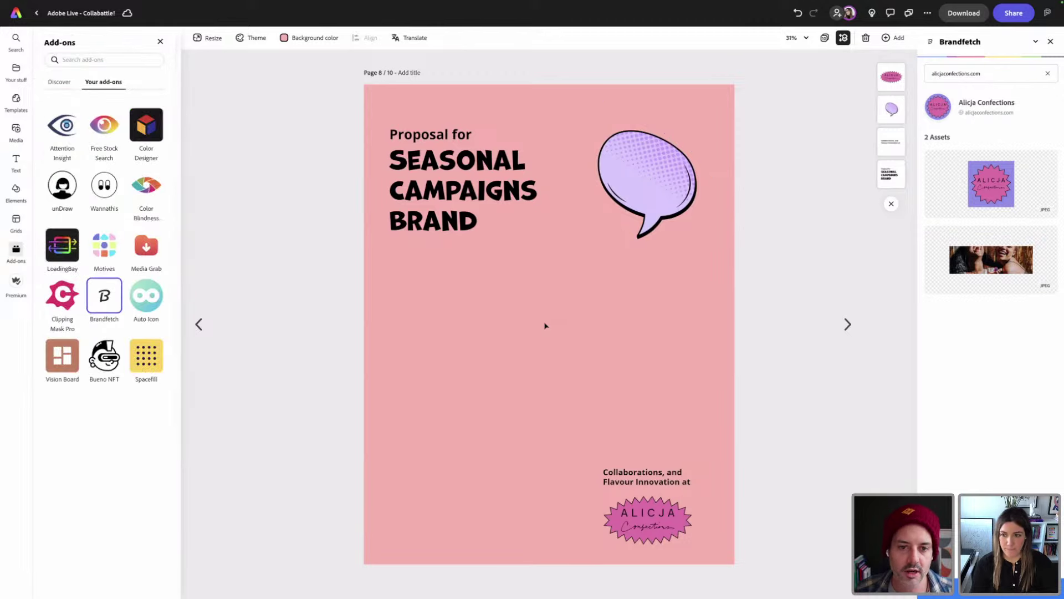
- Set the duplicated page's background color to white
{"action": "left_click", "coordinate": [160, 42]}
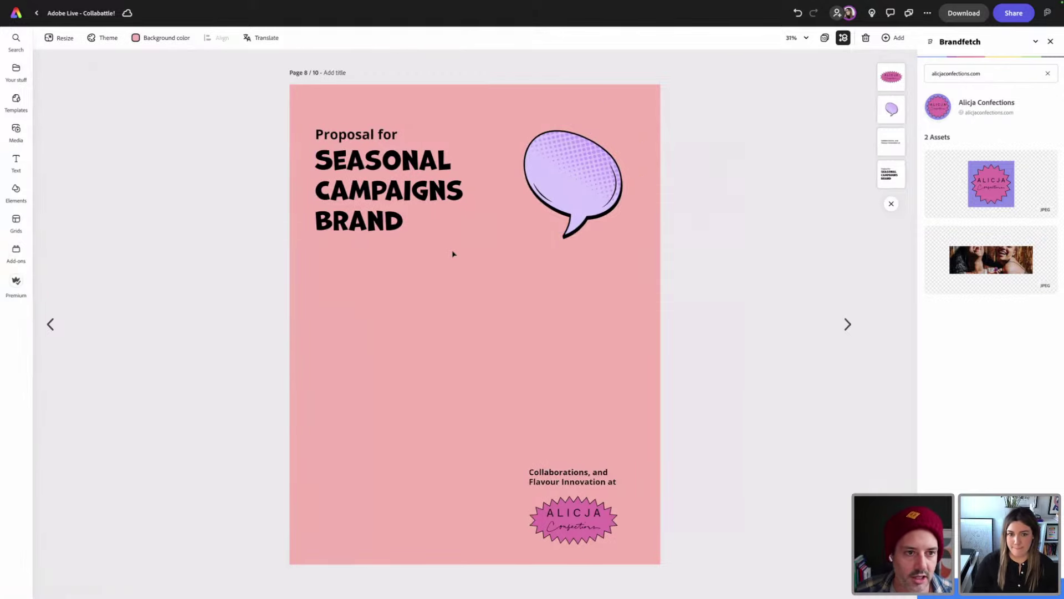
{"action": "left_click", "coordinate": [161, 37]}
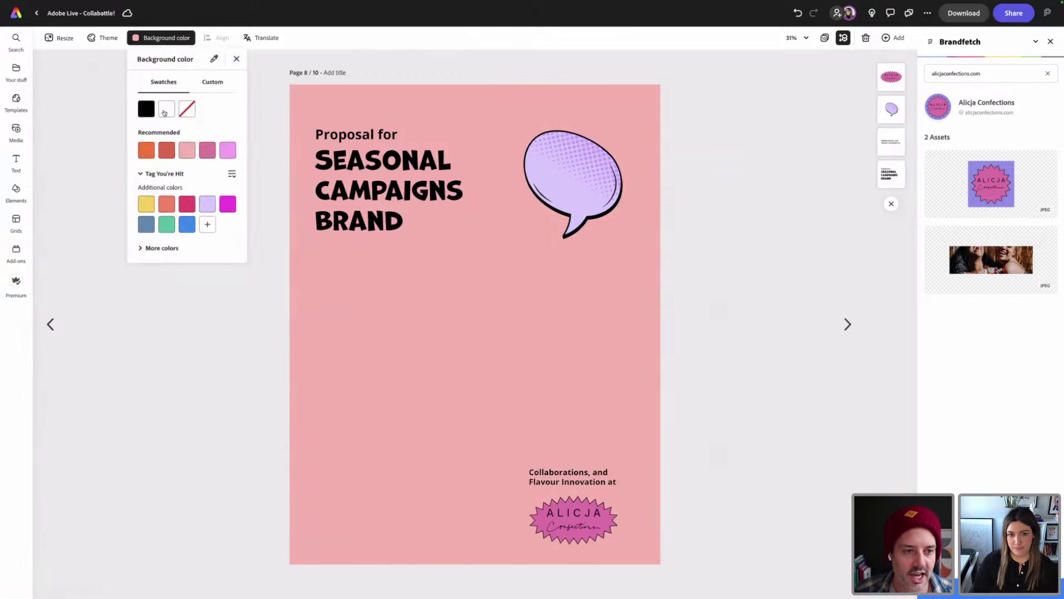
{"action": "left_click", "coordinate": [167, 109]}
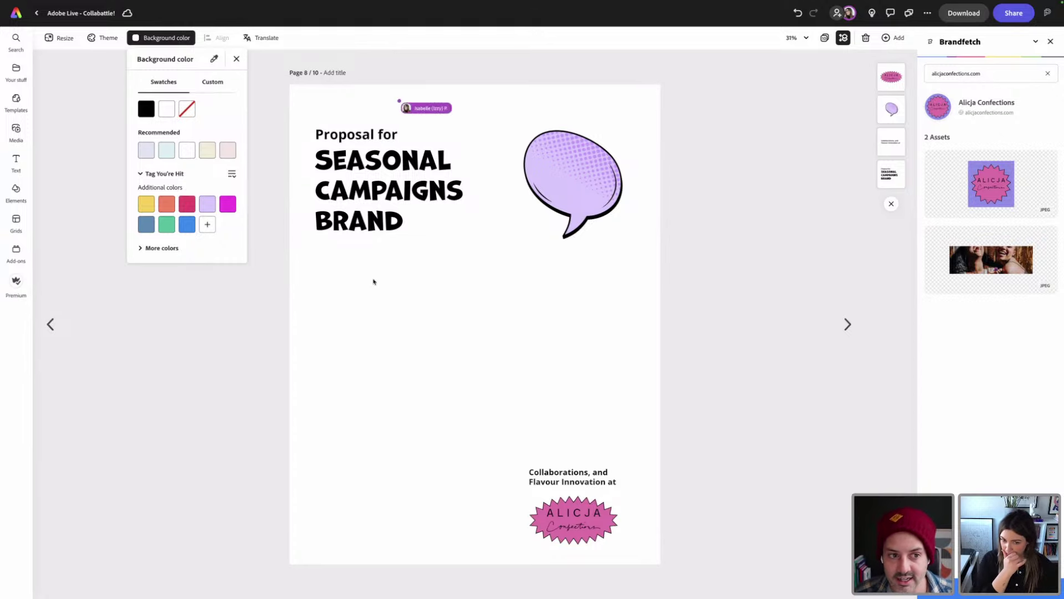
{"action": "left_click", "coordinate": [236, 58]}
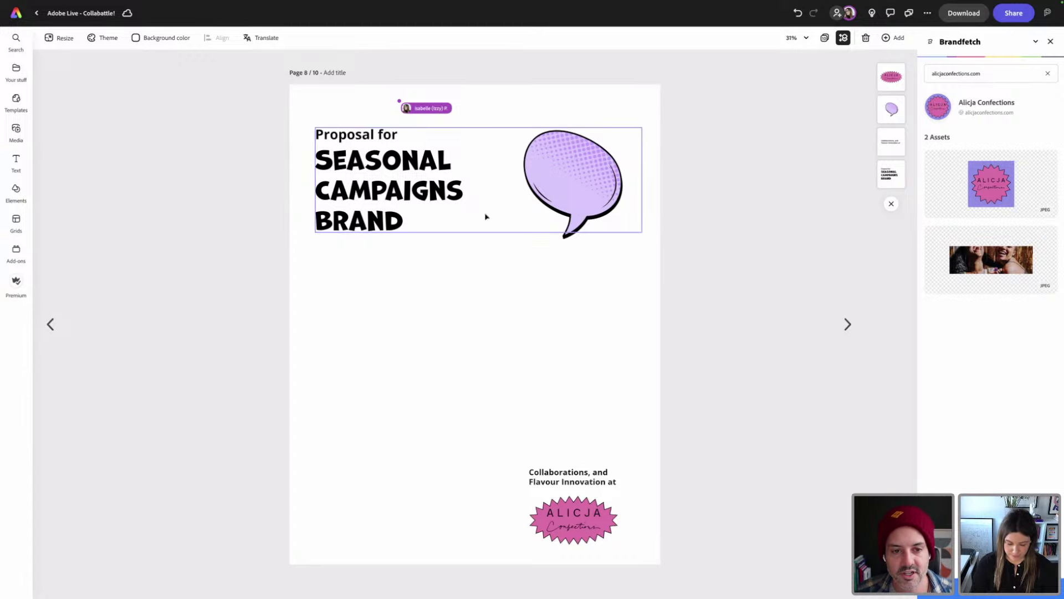
- Take "Proposal for" out of the title's first line and reinsert it directly above "SEASONAL" in the Marvin font
{"action": "left_click", "coordinate": [421, 217]}
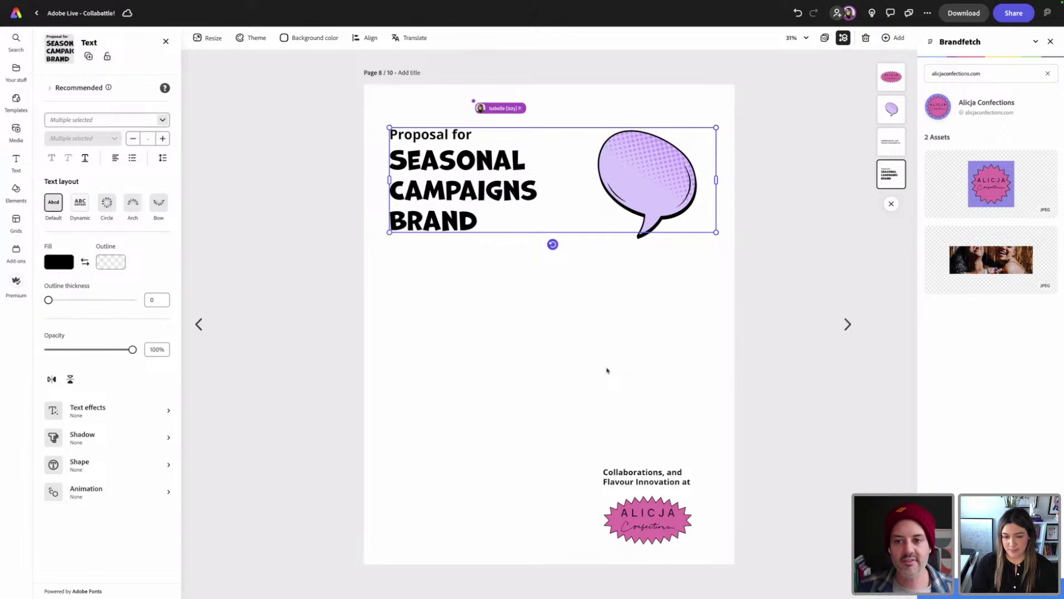
{"action": "left_click", "coordinate": [523, 376]}
{"action": "left_click", "coordinate": [437, 230]}
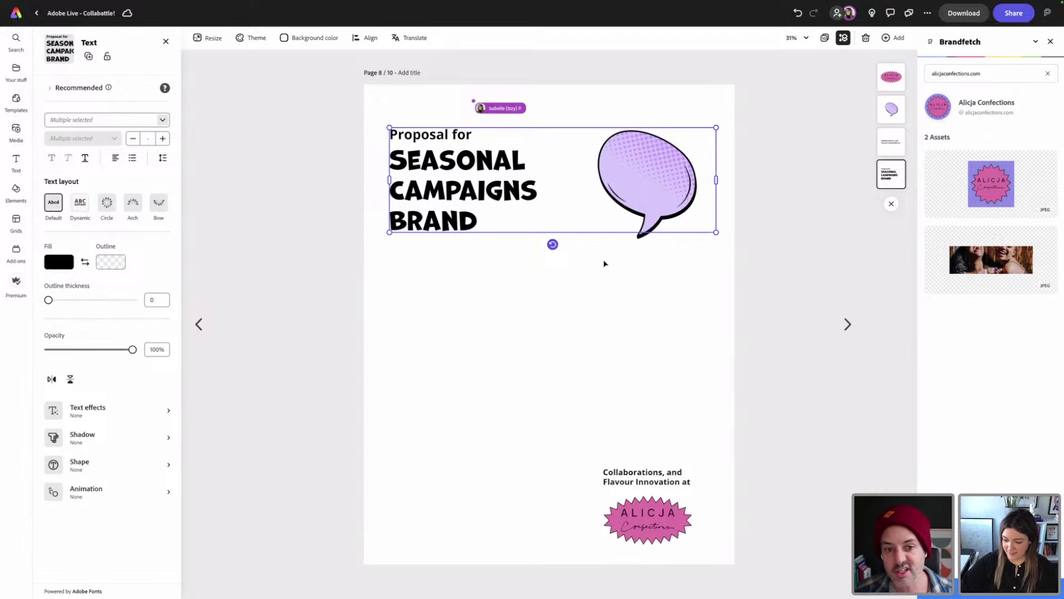
{"action": "double_click", "coordinate": [415, 161]}
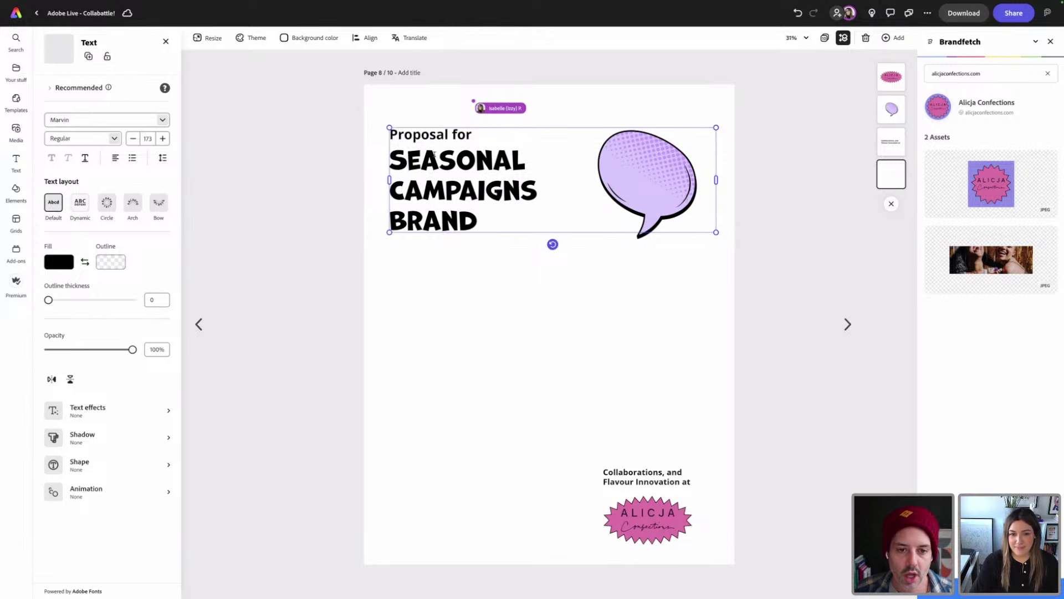
{"action": "left_click_drag", "start_coordinate": [471, 134], "coordinate": [390, 134]}
{"action": "key", "text": "BackSpace"}
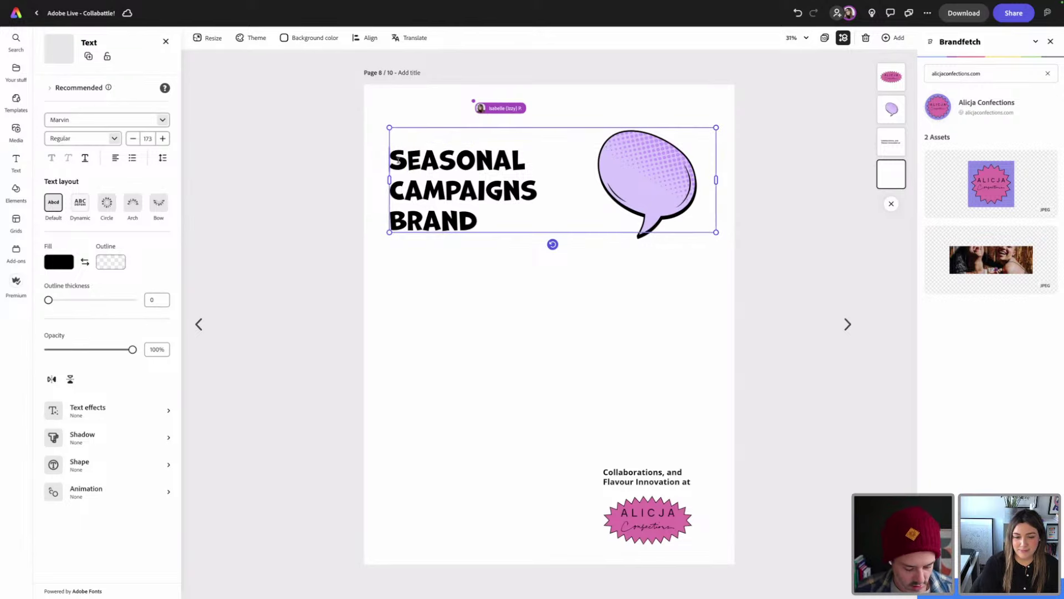
{"action": "key", "text": "ctrl+z"}
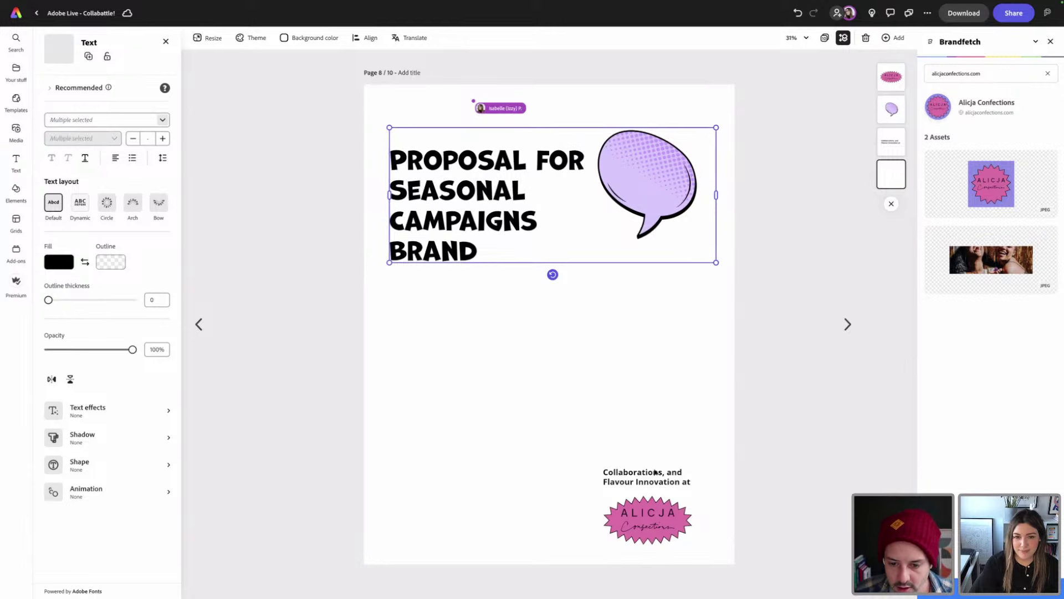
- Append "Collaborations, and Flavour Innovation at" after "BRAND" in the large Marvin title
{"action": "left_click", "coordinate": [654, 474]}
{"action": "left_click", "coordinate": [654, 474]}
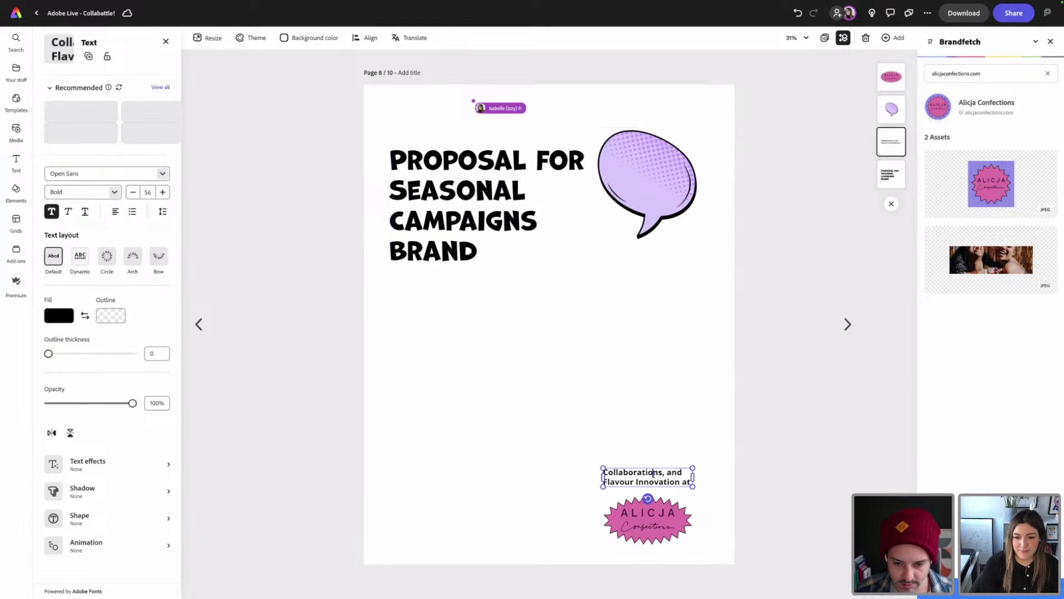
{"action": "left_click", "coordinate": [562, 219]}
{"action": "left_click", "coordinate": [496, 246]}
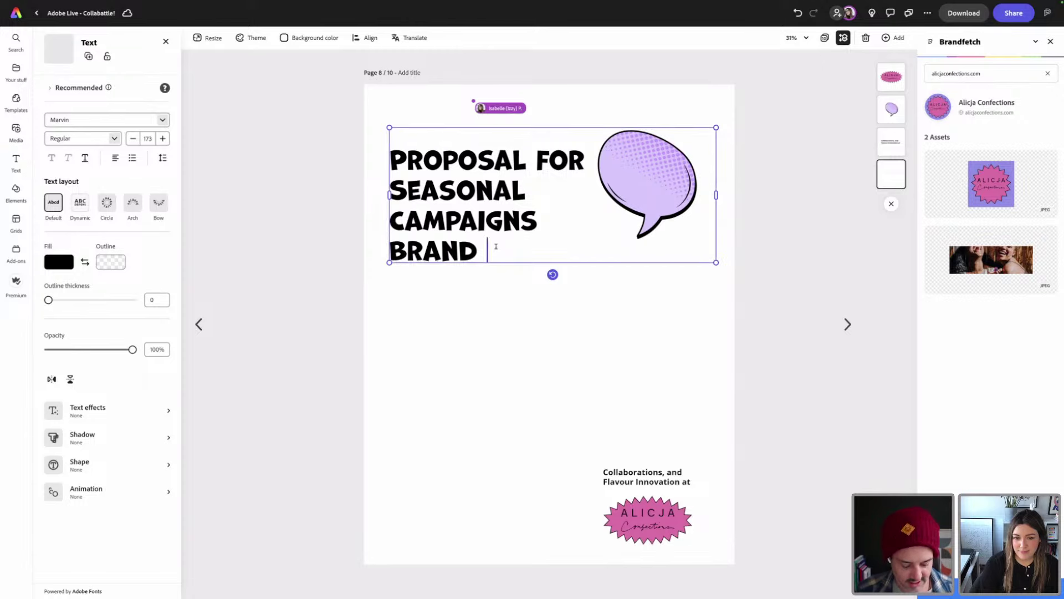
{"action": "type", "text": "COLLABORATIONS, AND FLAVOUR INNOVATION AT"}
- Set the font size of the entire title text to 50
{"action": "left_click", "coordinate": [531, 205]}
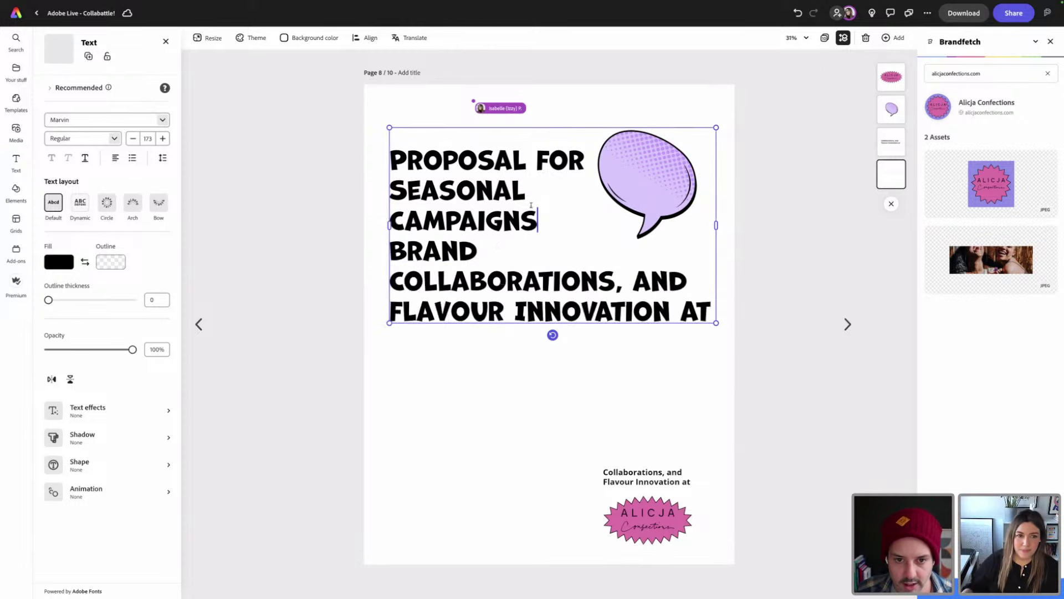
{"action": "key", "text": "ctrl+a"}
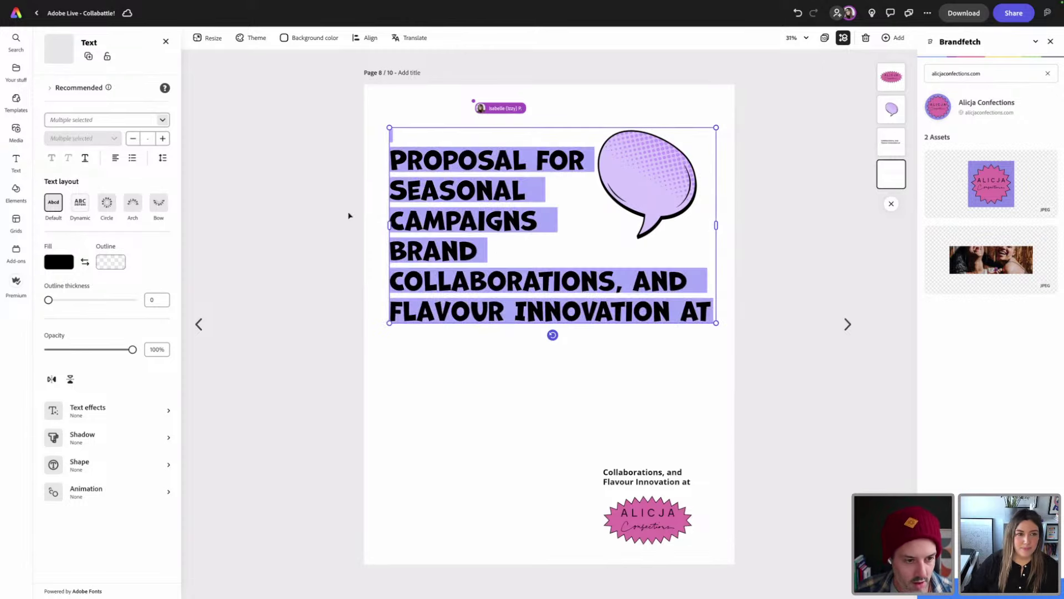
{"action": "left_click", "coordinate": [142, 138]}
{"action": "type", "text": "50"}
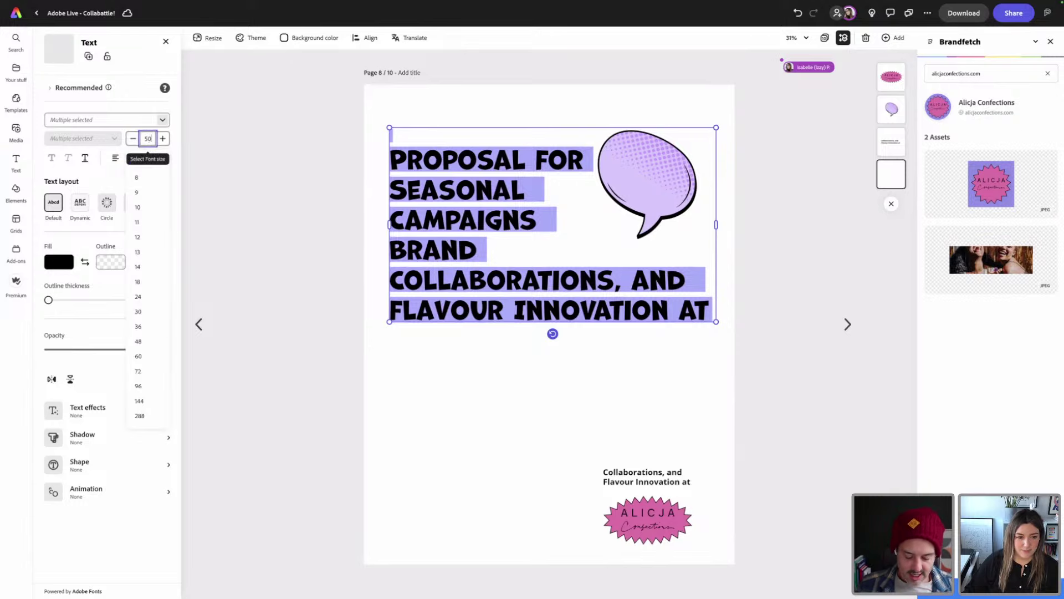
{"action": "key", "text": "Return"}
- Remove the line breaks inside the title so its wording runs on as one continuous sentence
{"action": "left_click", "coordinate": [399, 150]}
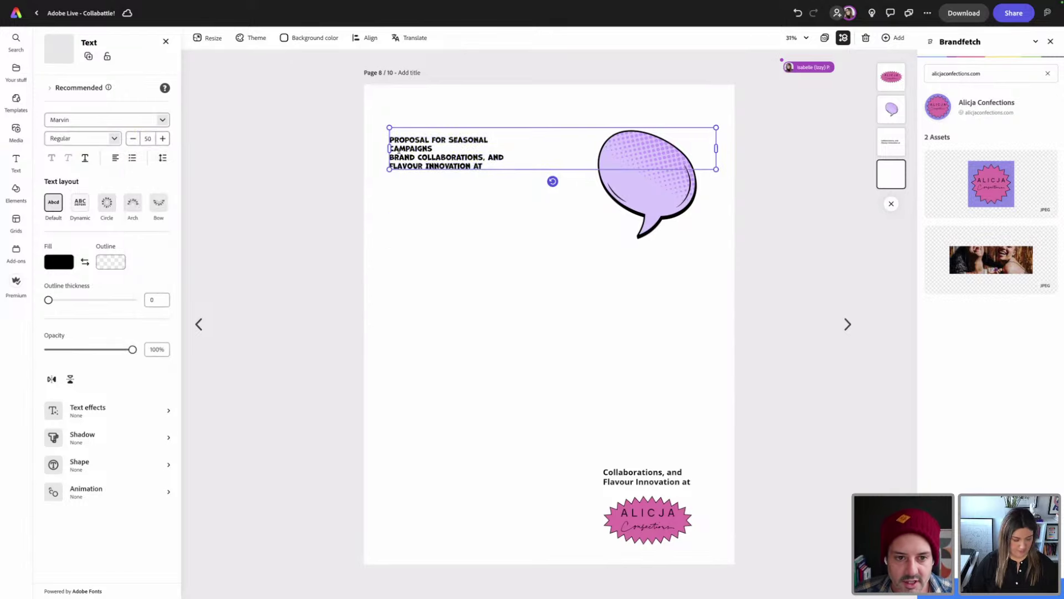
{"action": "key", "text": "BackSpace"}
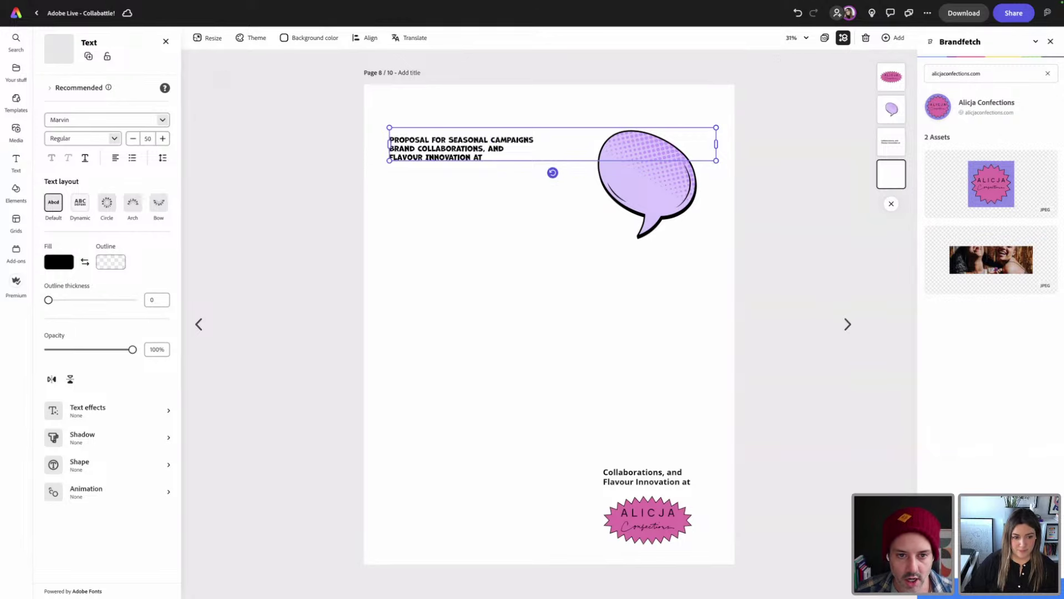
{"action": "key", "text": "BackSpace"}
{"action": "key", "text": "BackSpace"}
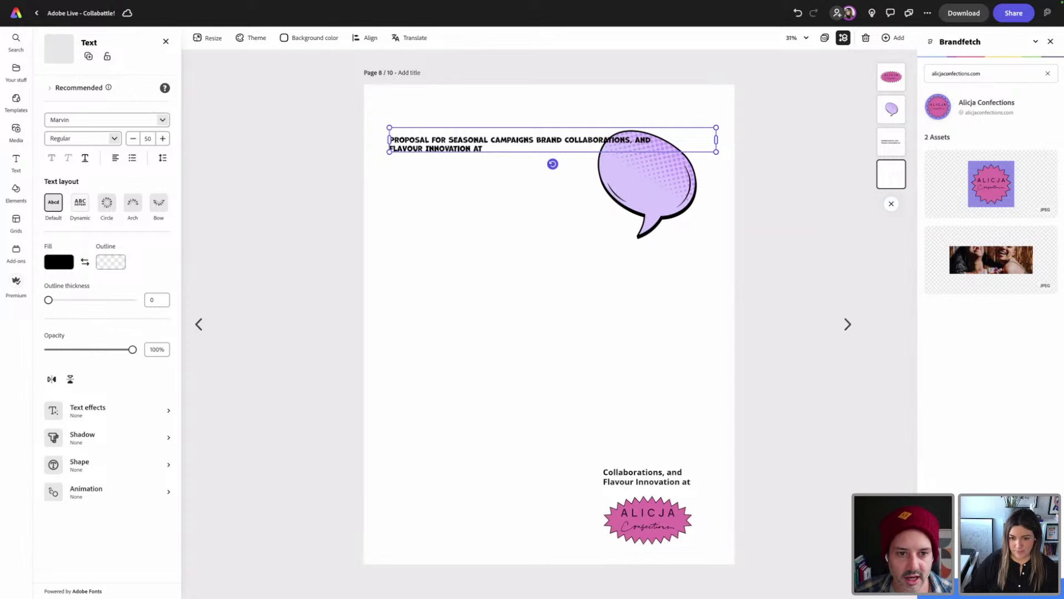
{"action": "key", "text": "BackSpace"}
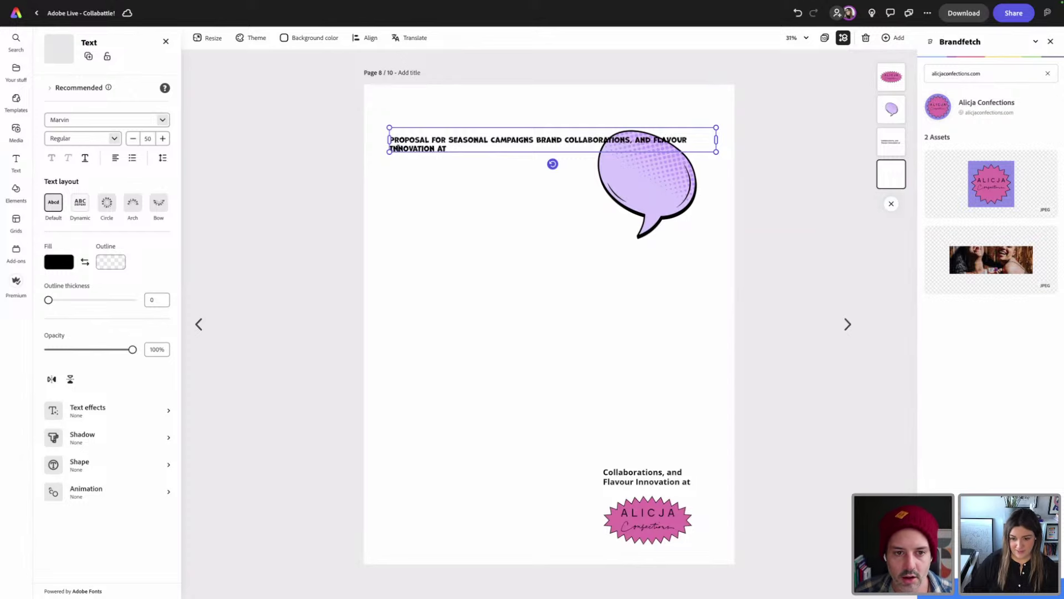
{"action": "key", "text": "BackSpace"}
- Complete the title sentence by adding "Alicja Confections" after "Innovation at"
{"action": "type", "text": "AT"}
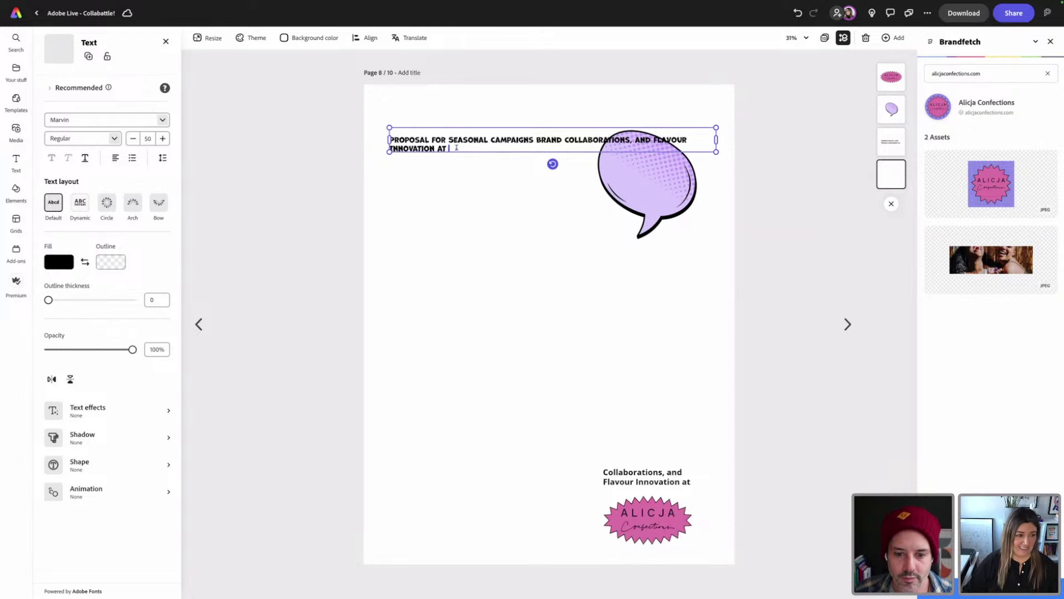
{"action": "type", "text": " ALICJA"}
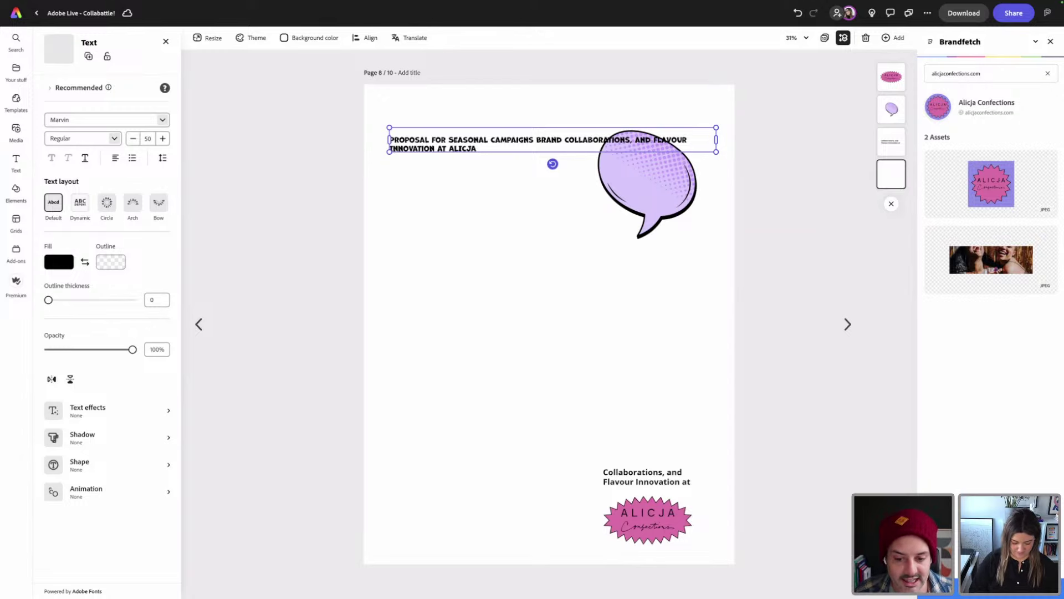
{"action": "type", "text": "CONFECTIONS"}
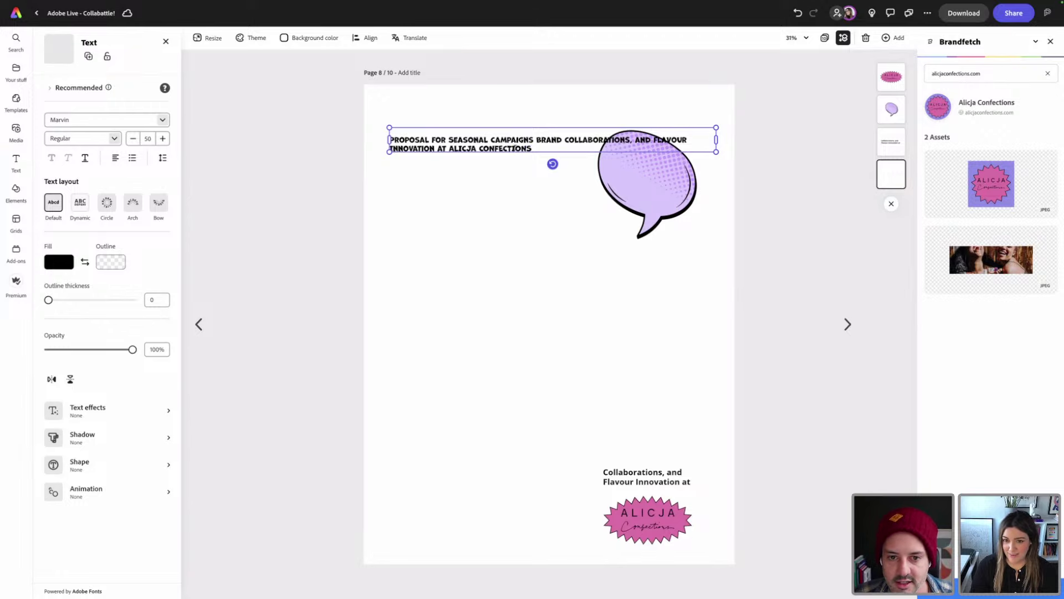
- Reduce the whole title sentence to font size 35 so it fits on a single line
{"action": "key", "text": "ctrl+a"}
{"action": "left_click", "coordinate": [133, 138]}
{"action": "left_click", "coordinate": [133, 138]}
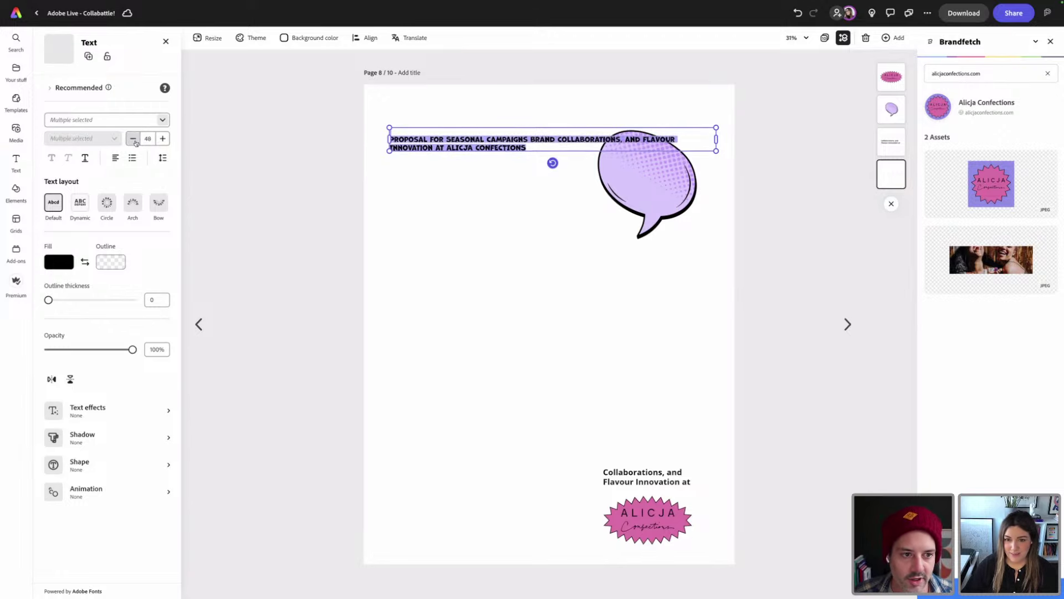
{"action": "left_click", "coordinate": [133, 139]}
{"action": "left_click", "coordinate": [133, 139]}
{"action": "left_click", "coordinate": [133, 138]}
{"action": "left_click", "coordinate": [133, 139]}
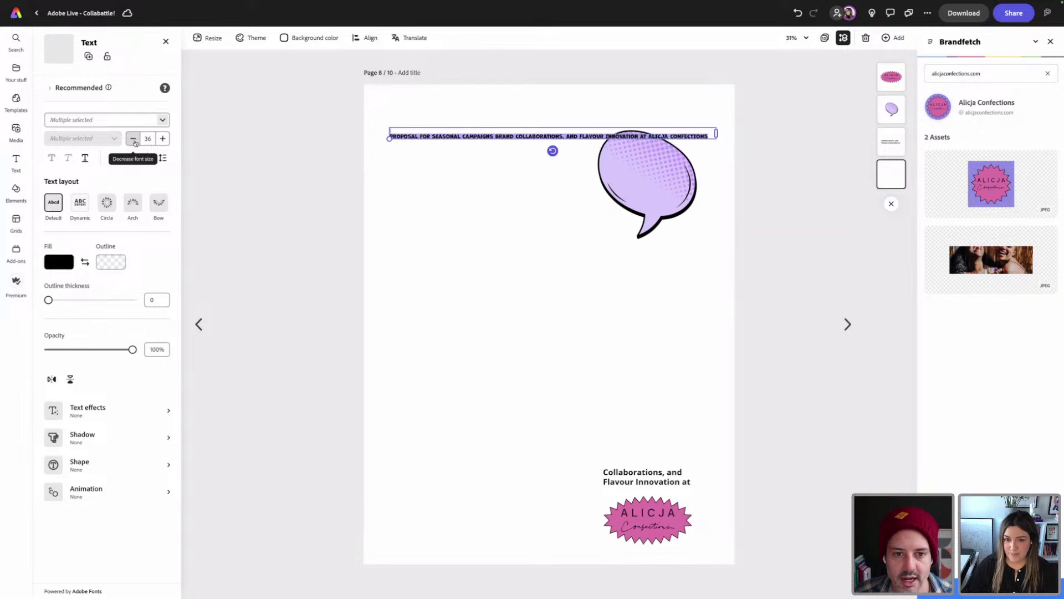
{"action": "left_click", "coordinate": [133, 138]}
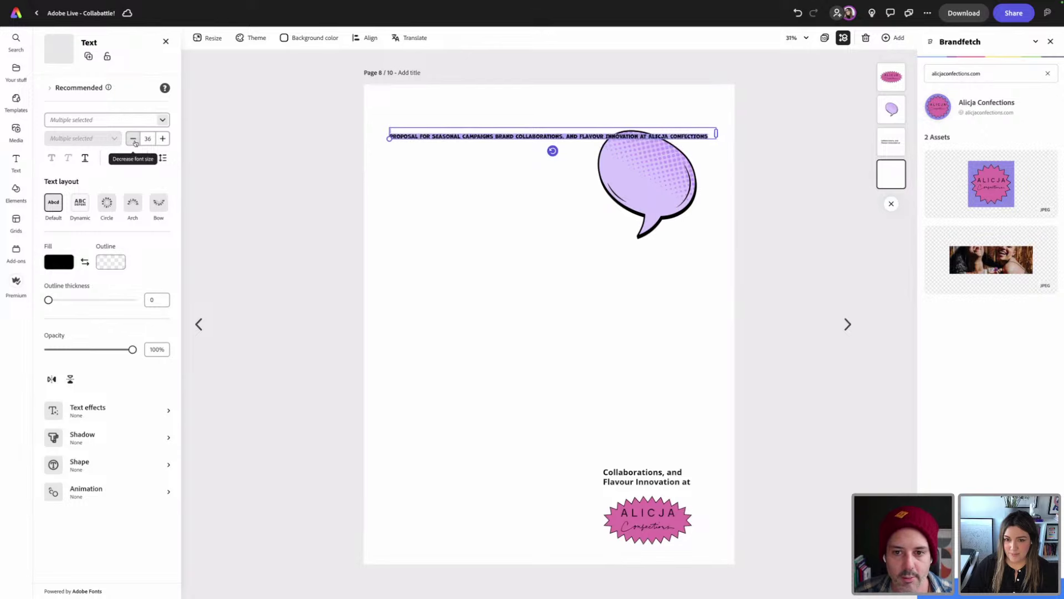
- Delete the separate "Collaborations, and Flavour Innovation at" text block and move the Alicja Confections logo to the middle of the page
{"action": "left_click", "coordinate": [612, 497]}
{"action": "key", "text": "Delete"}
{"action": "left_click_drag", "start_coordinate": [646, 530], "coordinate": [551, 385]}
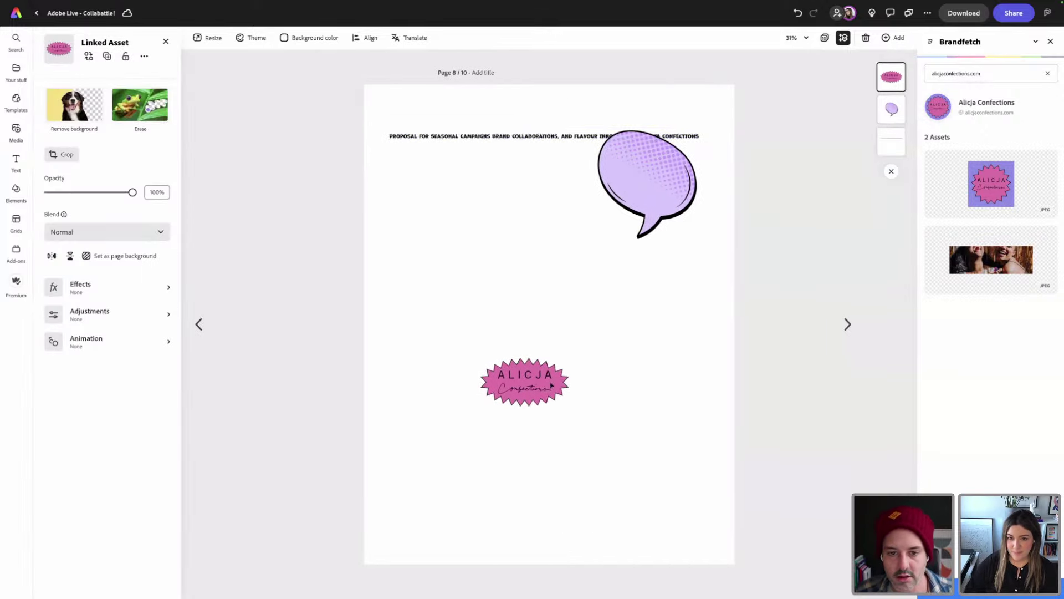
- Move the one-line title text to the bottom of the page as a footer and slightly narrow its text box
{"action": "left_click_drag", "start_coordinate": [545, 138], "coordinate": [546, 547]}
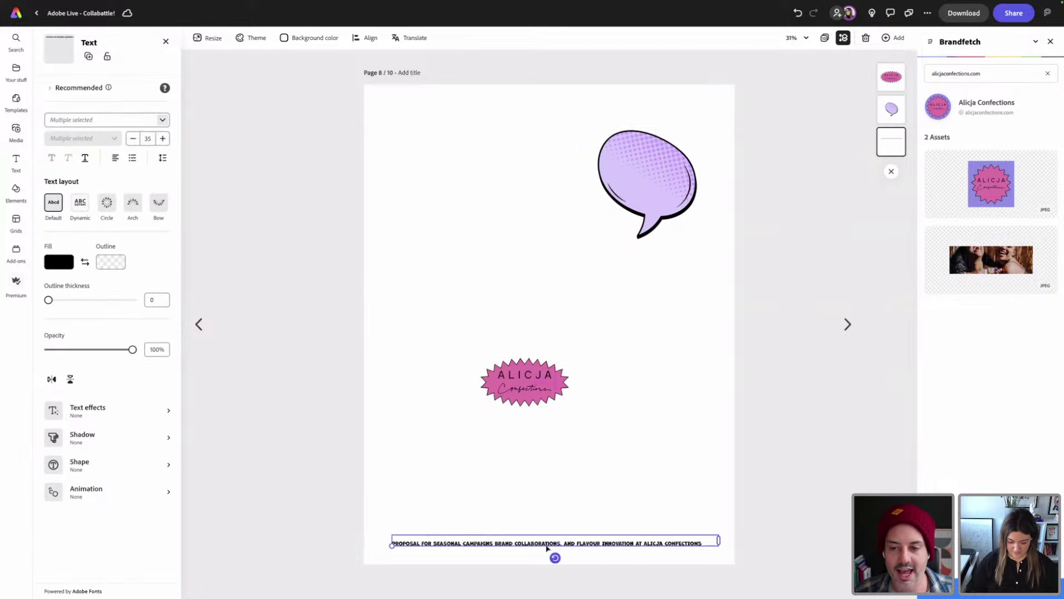
{"action": "left_click", "coordinate": [556, 519]}
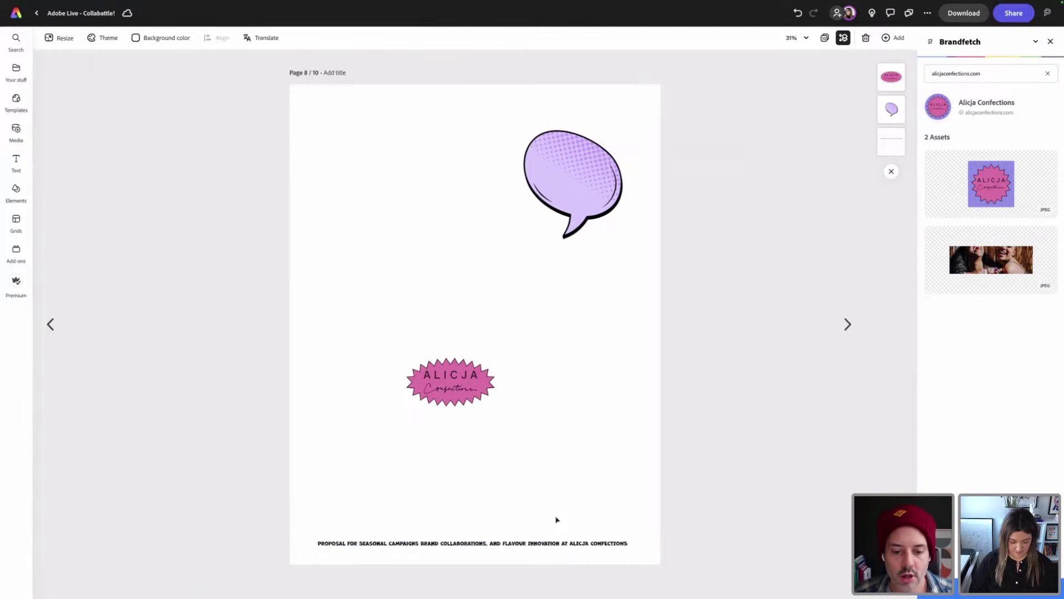
{"action": "left_click", "coordinate": [520, 546]}
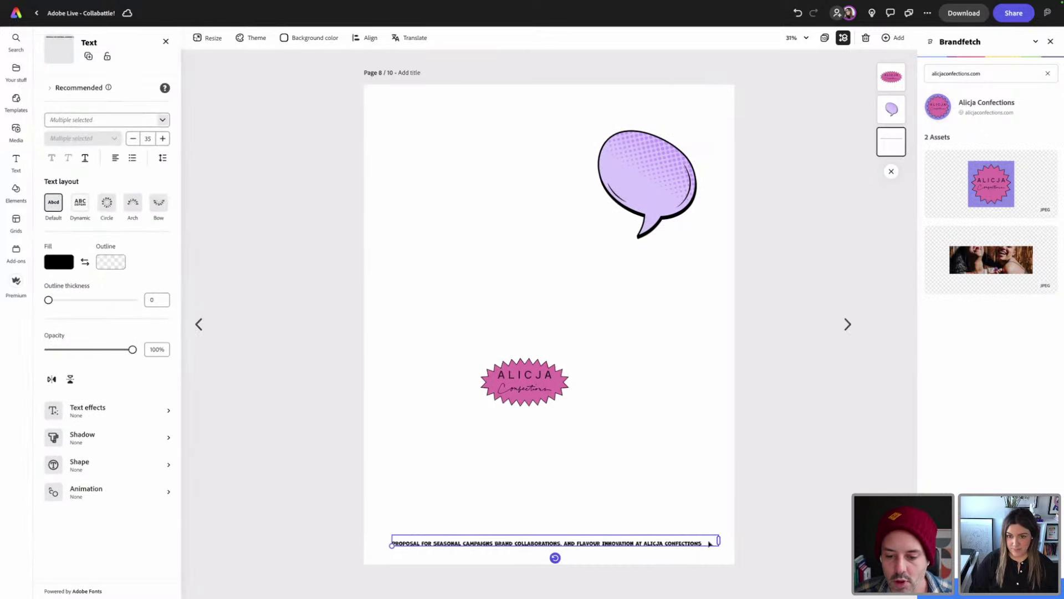
{"action": "left_click_drag", "start_coordinate": [718, 538], "coordinate": [714, 540]}
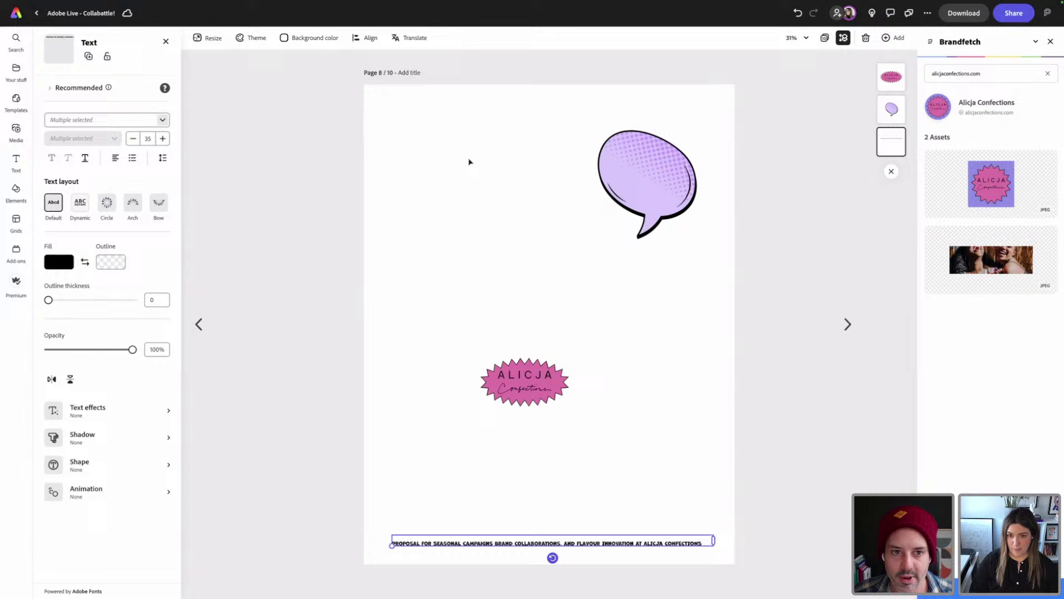
{"action": "left_click", "coordinate": [116, 158]}
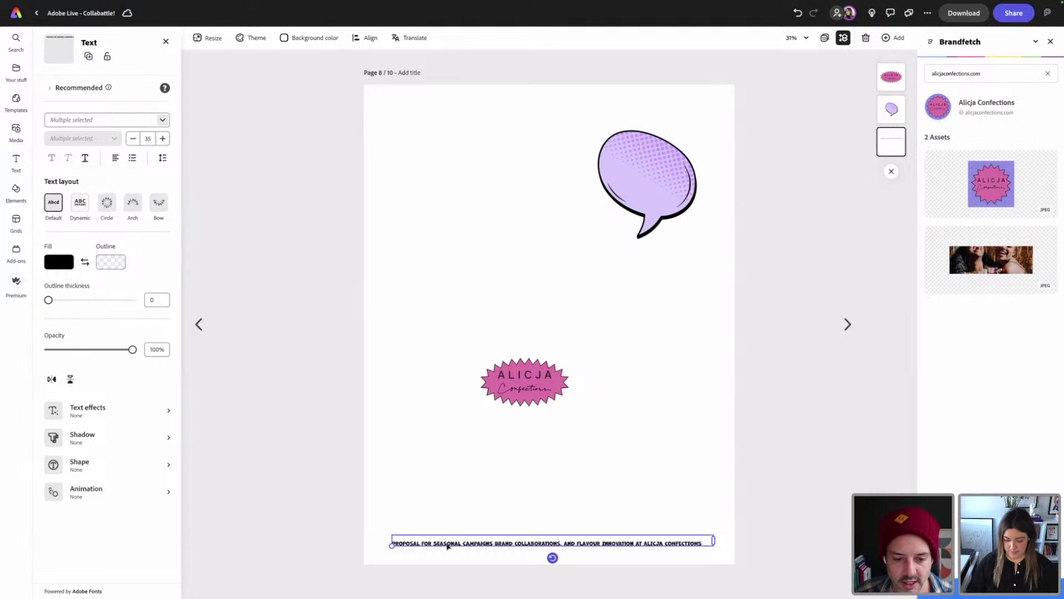
- Shift the footer line closer to the page's left edge, narrow its box further and reduce its font size to 32
{"action": "left_click_drag", "start_coordinate": [447, 546], "coordinate": [435, 547]}
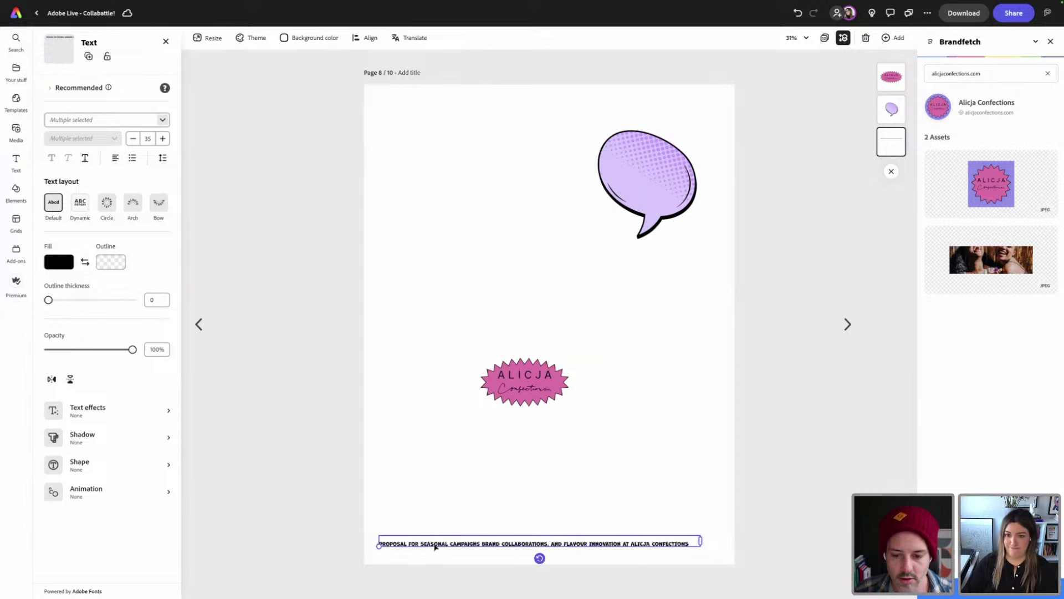
{"action": "left_click_drag", "start_coordinate": [700, 541], "coordinate": [693, 541]}
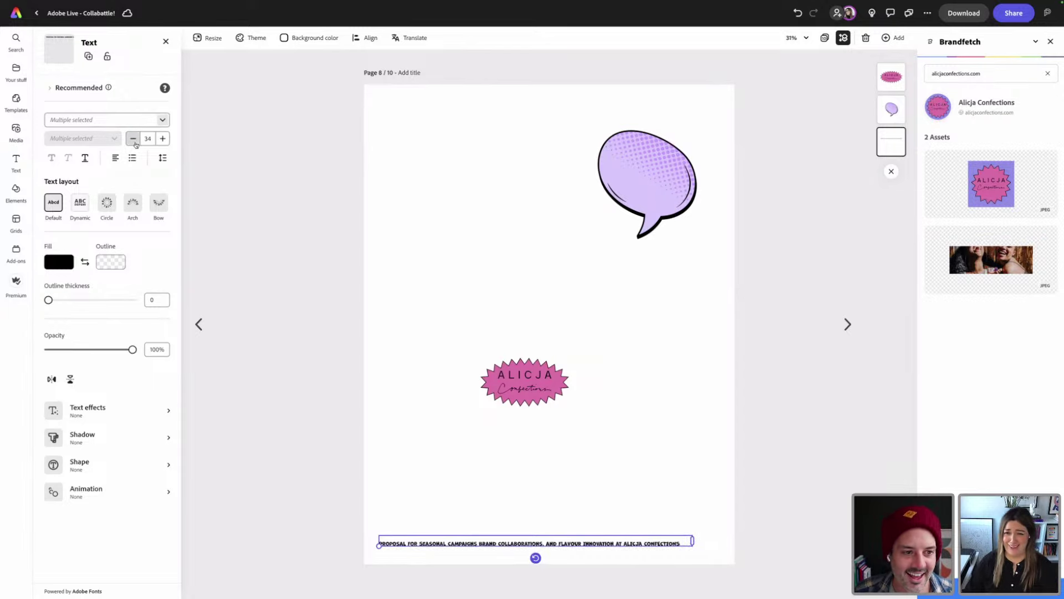
{"action": "left_click", "coordinate": [634, 559]}
- Duplicate the footer line just above itself, replace the copy's text with the page number "1" and align it right
{"action": "left_click_drag", "start_coordinate": [603, 546], "coordinate": [654, 528]}
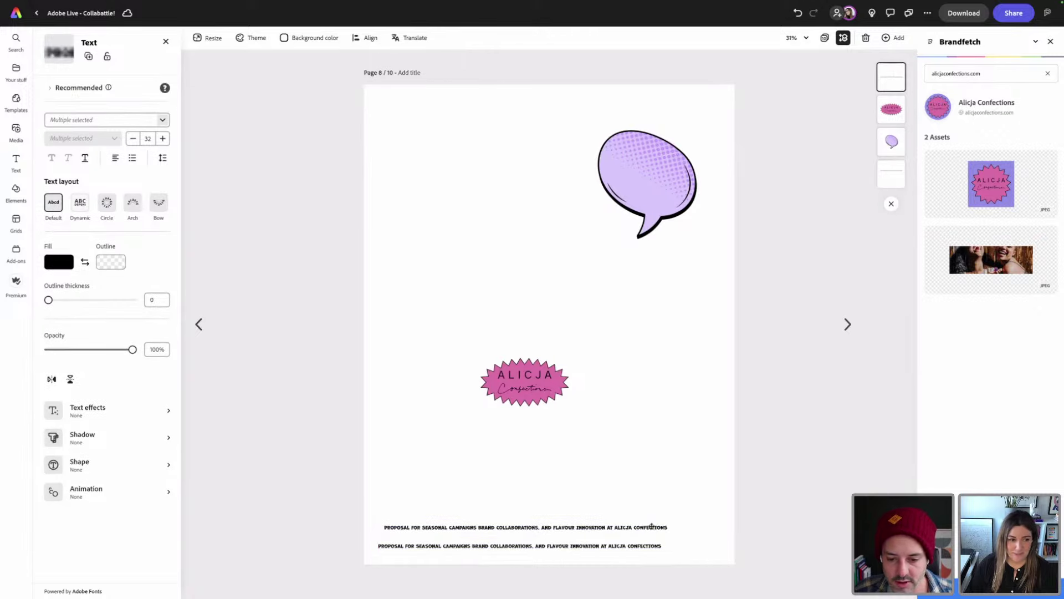
{"action": "triple_click", "coordinate": [652, 525]}
{"action": "key", "text": "BackSpace"}
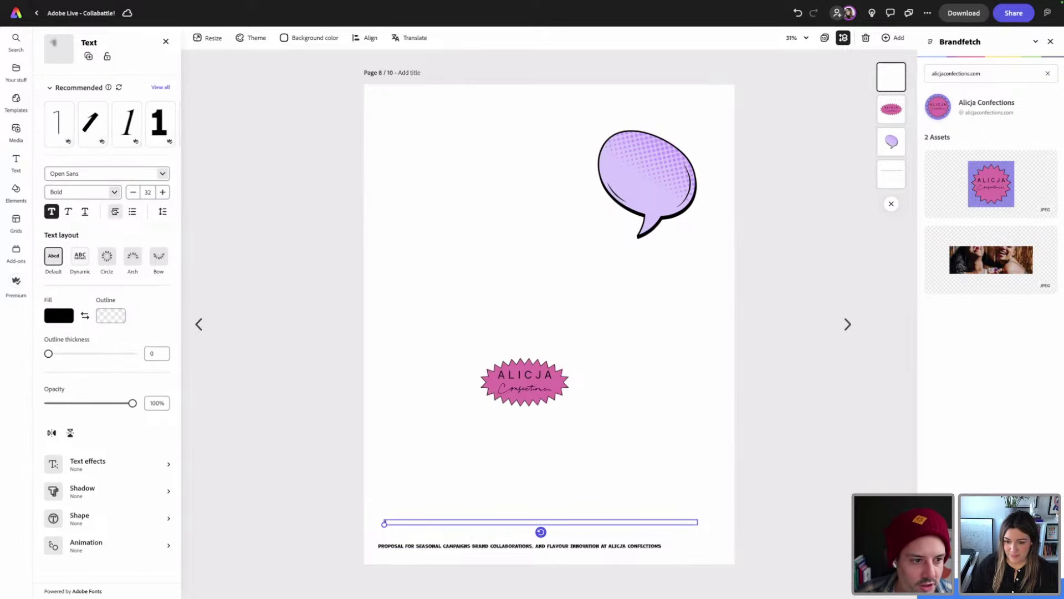
{"action": "left_click", "coordinate": [115, 211]}
{"action": "left_click", "coordinate": [135, 231]}
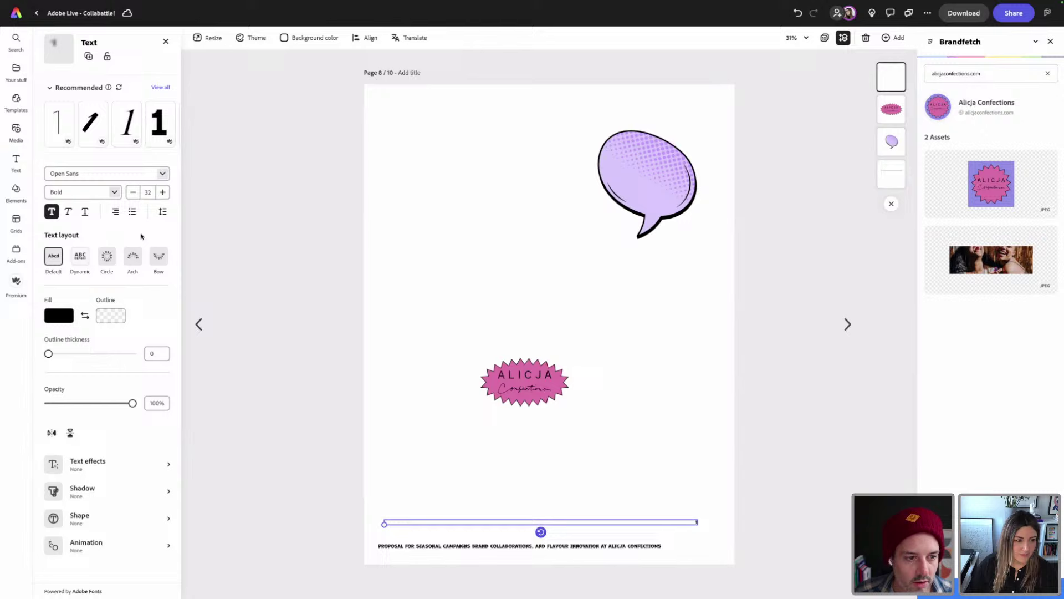
- Place the page number "1" level with the footer line, a short distance after the end of its text
{"action": "left_click", "coordinate": [686, 475]}
{"action": "left_click", "coordinate": [620, 521]}
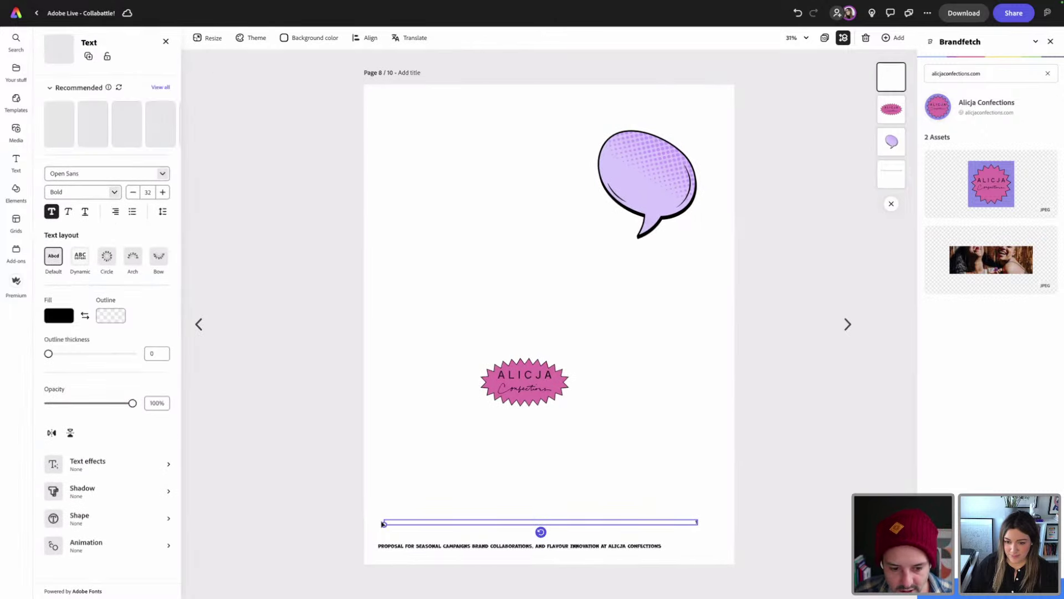
{"action": "left_click", "coordinate": [685, 528]}
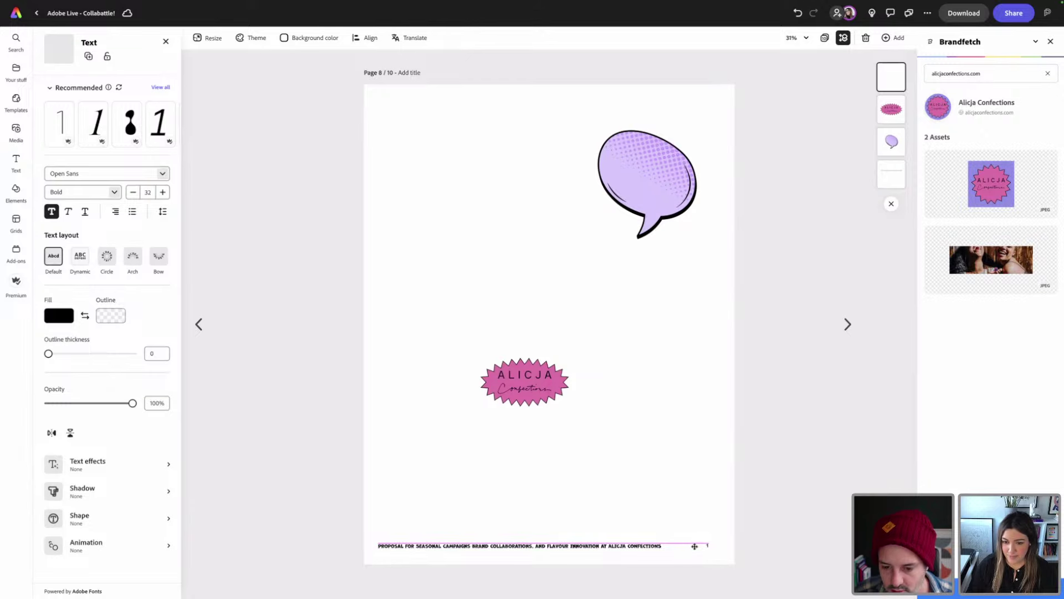
{"action": "left_click", "coordinate": [694, 546]}
{"action": "left_click", "coordinate": [818, 482]}
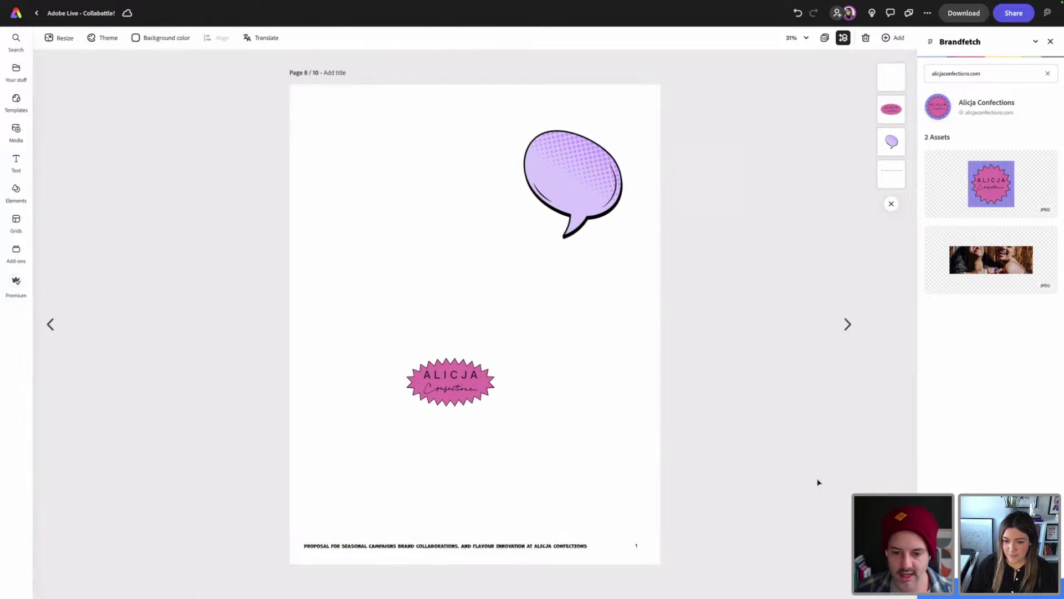
{"action": "left_click", "coordinate": [635, 546]}
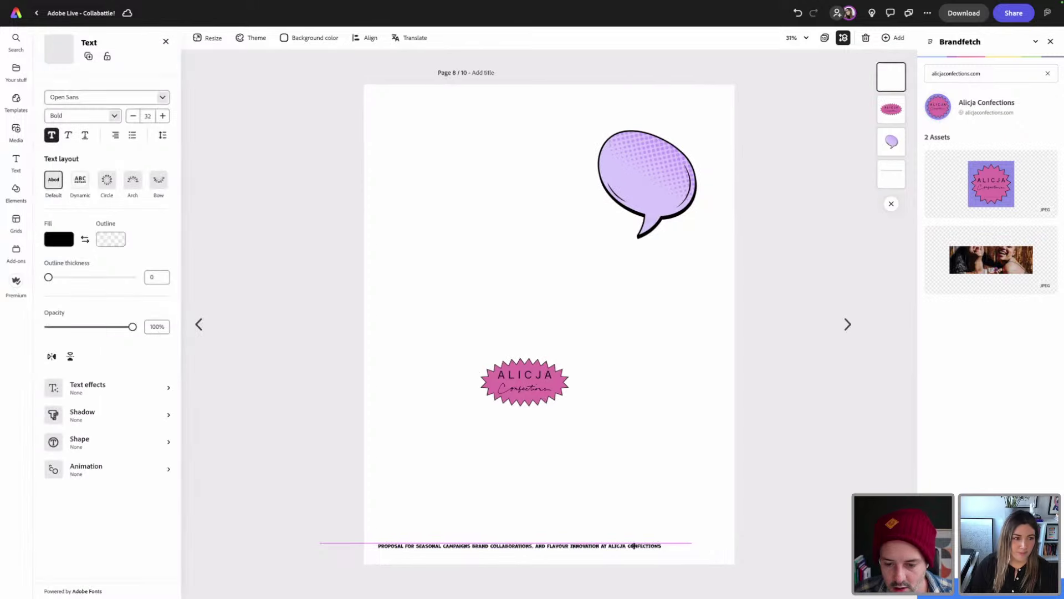
{"action": "left_click", "coordinate": [681, 546]}
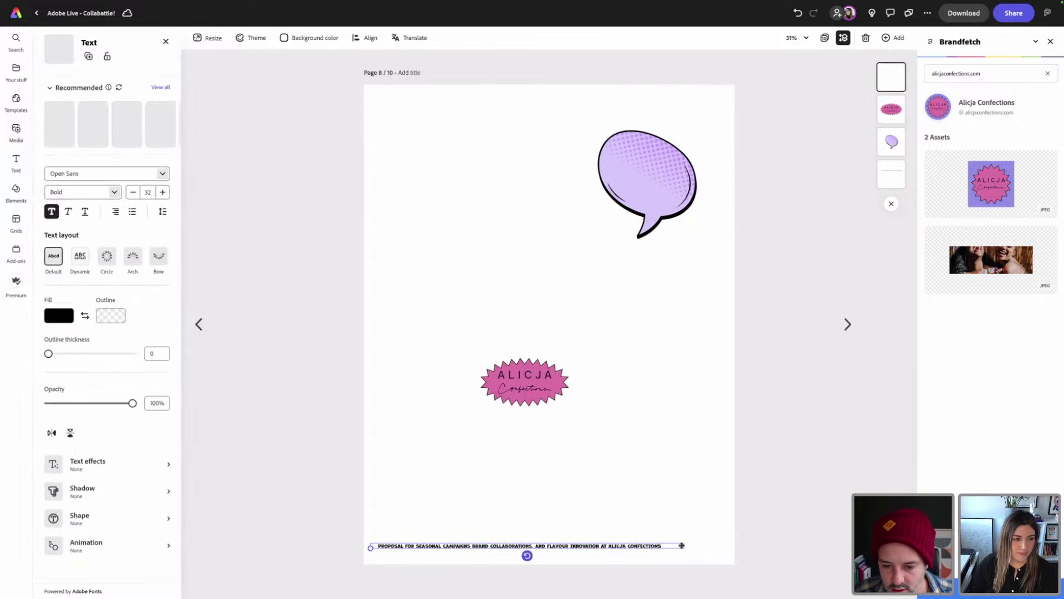
- Group the footer line with the page number, shift them right to center them across the page, and ungroup them
{"action": "left_click_drag", "start_coordinate": [305, 527], "coordinate": [719, 574]}
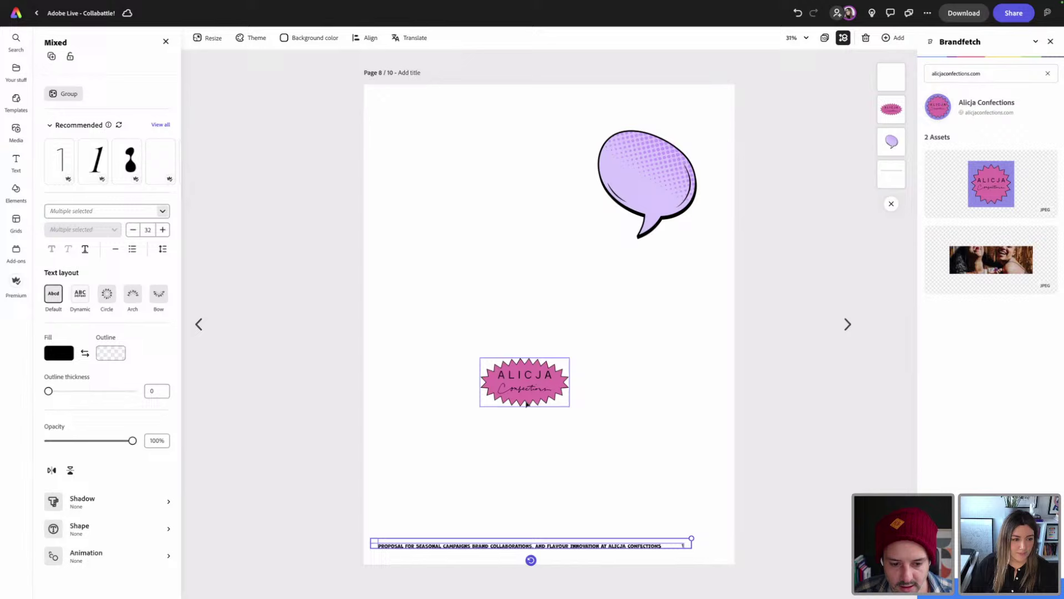
{"action": "left_click", "coordinate": [69, 94]}
{"action": "left_click_drag", "start_coordinate": [614, 547], "coordinate": [637, 546]}
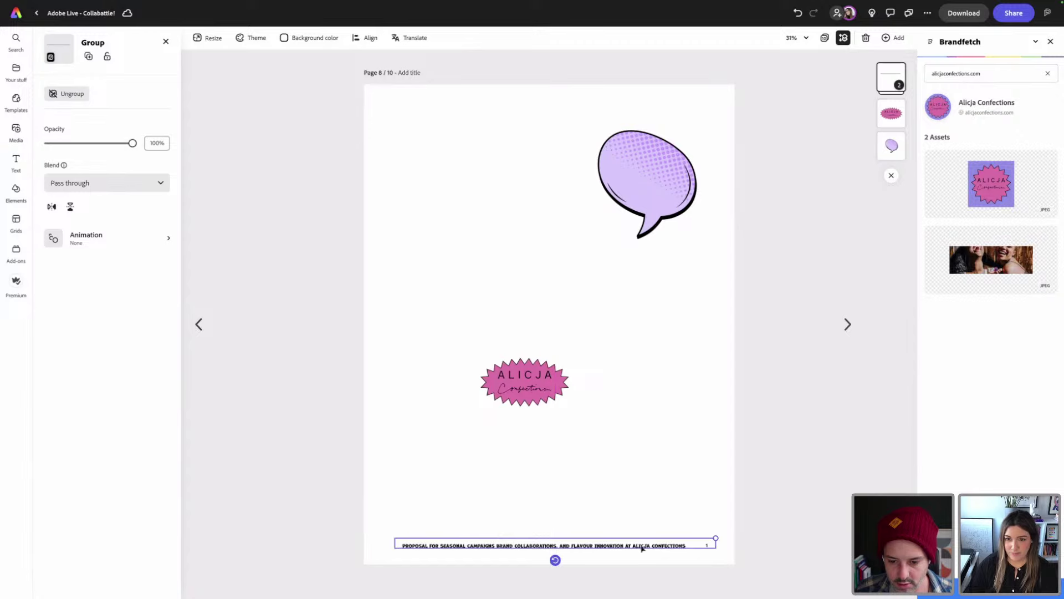
{"action": "left_click", "coordinate": [66, 94]}
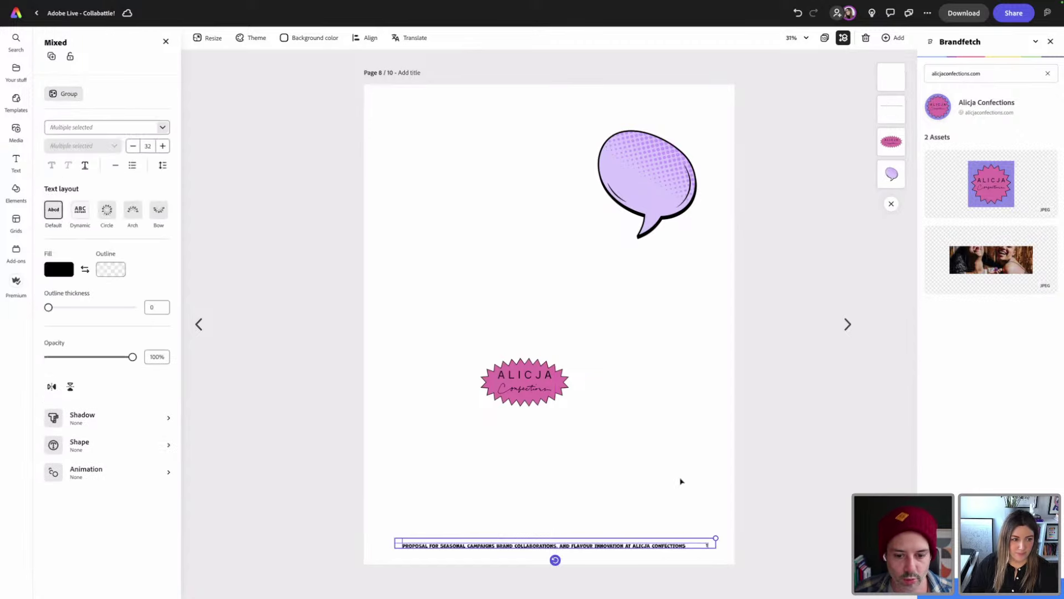
{"action": "left_click", "coordinate": [777, 525]}
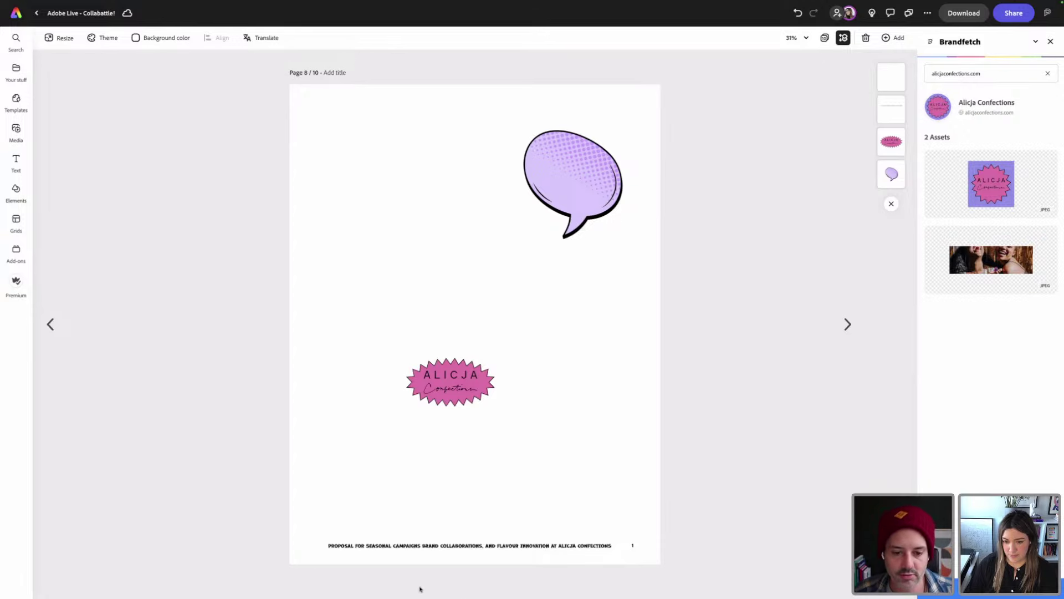
- Move the footer line toward the page's left margin and place the page number "1" level with it near the right margin
{"action": "left_click", "coordinate": [457, 547]}
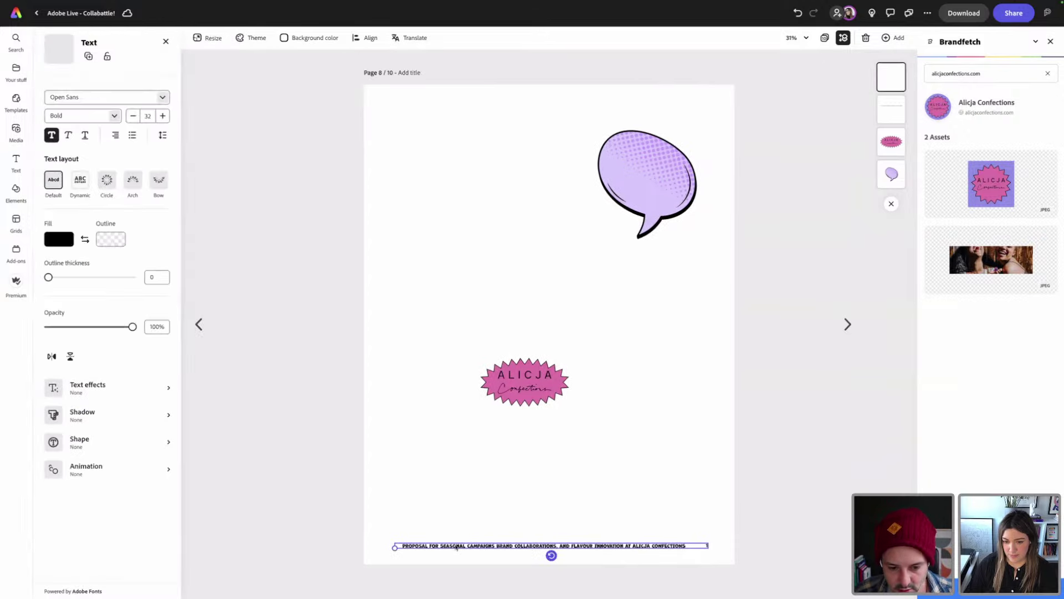
{"action": "left_click_drag", "start_coordinate": [471, 548], "coordinate": [553, 547]}
{"action": "left_click", "coordinate": [364, 527]}
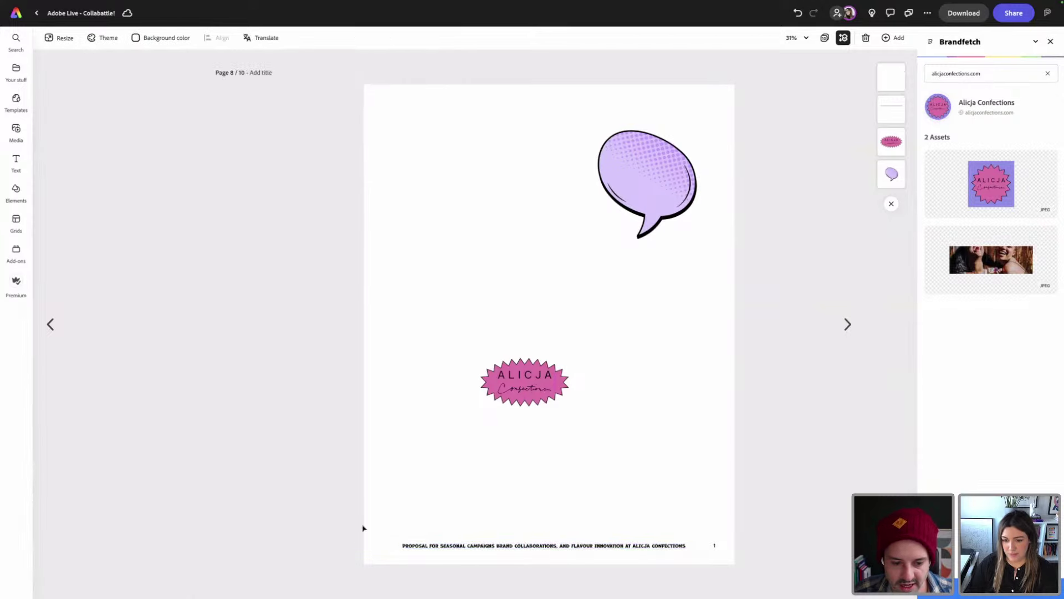
{"action": "left_click", "coordinate": [399, 546]}
{"action": "left_click_drag", "start_coordinate": [411, 548], "coordinate": [434, 544]}
{"action": "left_click", "coordinate": [496, 525]}
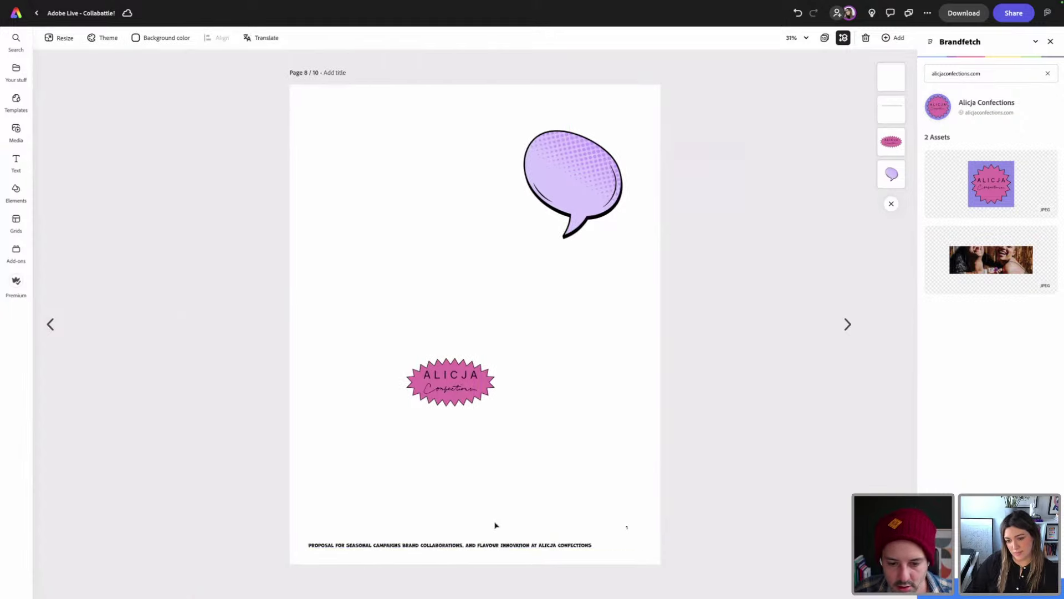
{"action": "left_click_drag", "start_coordinate": [494, 524], "coordinate": [577, 544]}
{"action": "left_click", "coordinate": [331, 451]}
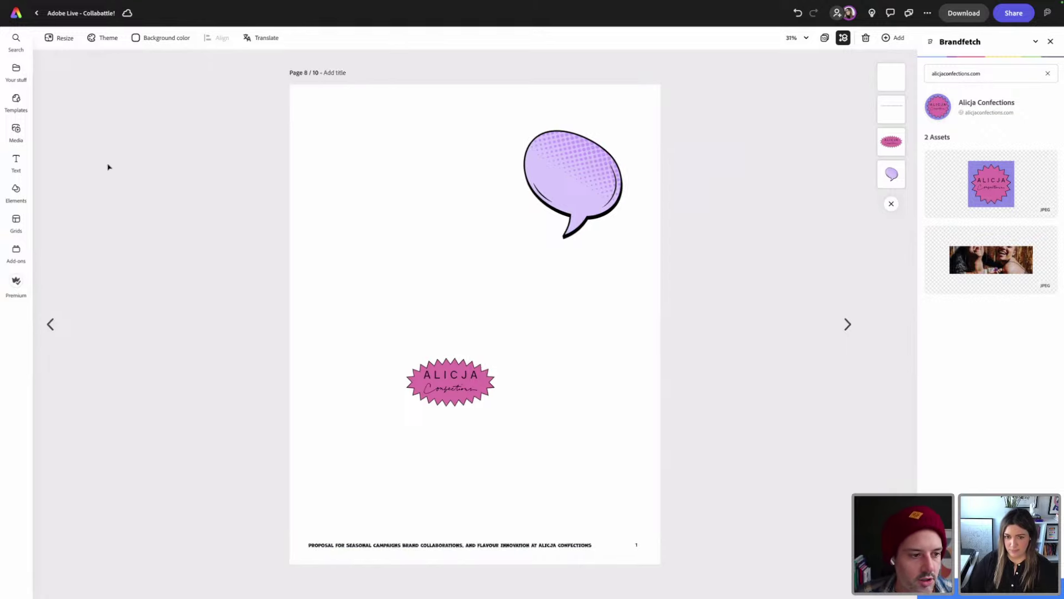
- Add a plain straight line from the lines and arrows shapes to the page
{"action": "left_click", "coordinate": [16, 189]}
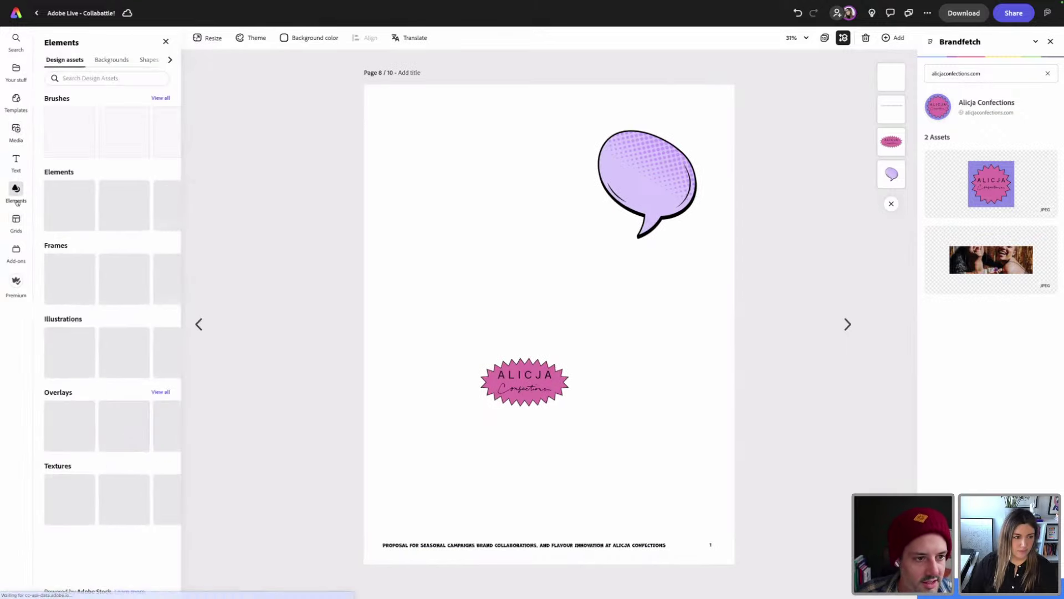
{"action": "left_click", "coordinate": [148, 60]}
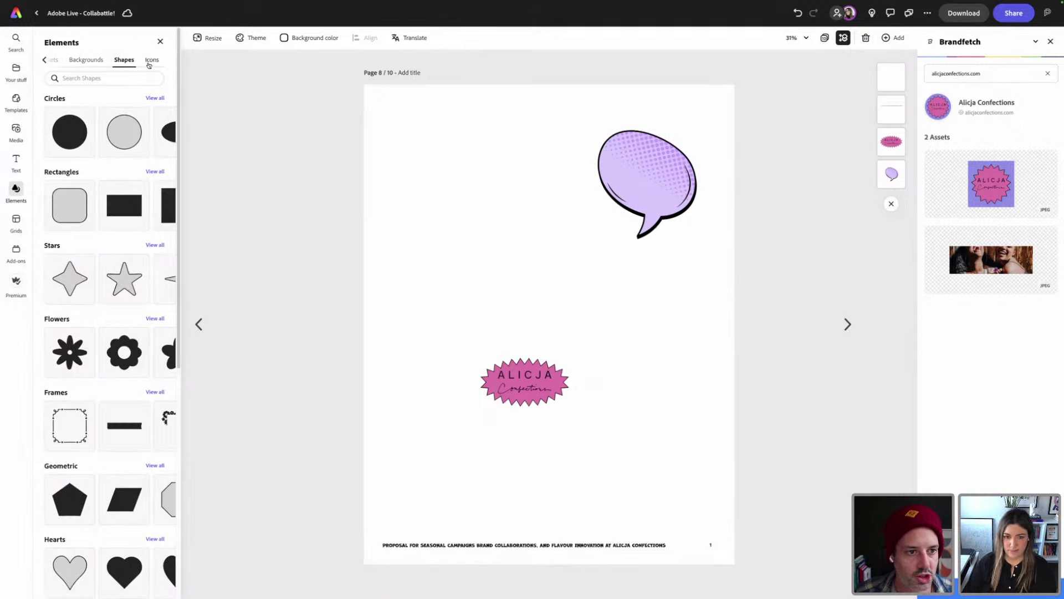
{"action": "scroll", "coordinate": [119, 216], "scroll_direction": "down", "scroll_amount": 4}
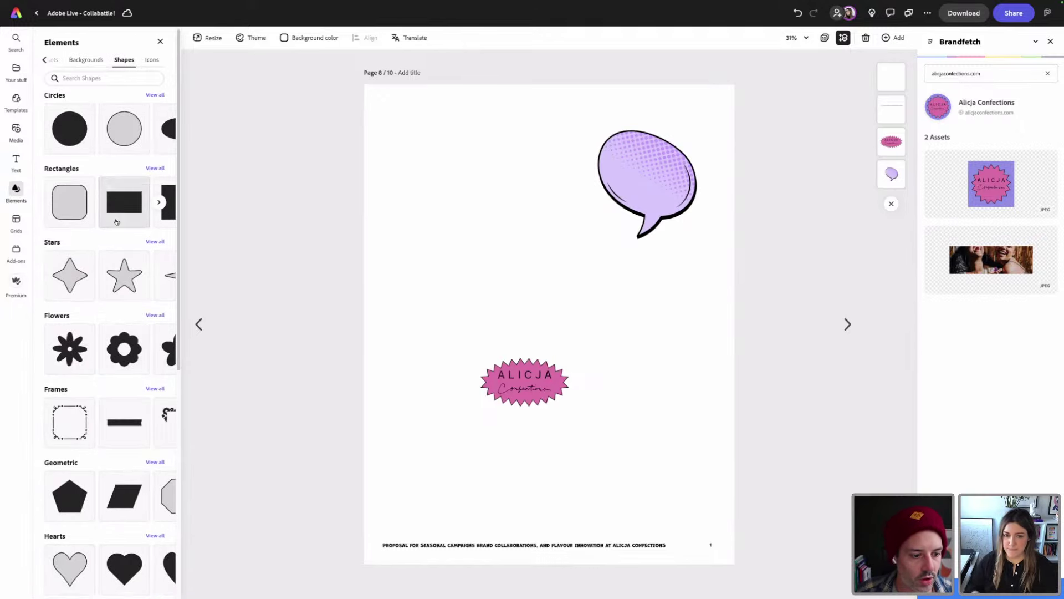
{"action": "scroll", "coordinate": [117, 222], "scroll_direction": "down", "scroll_amount": 3}
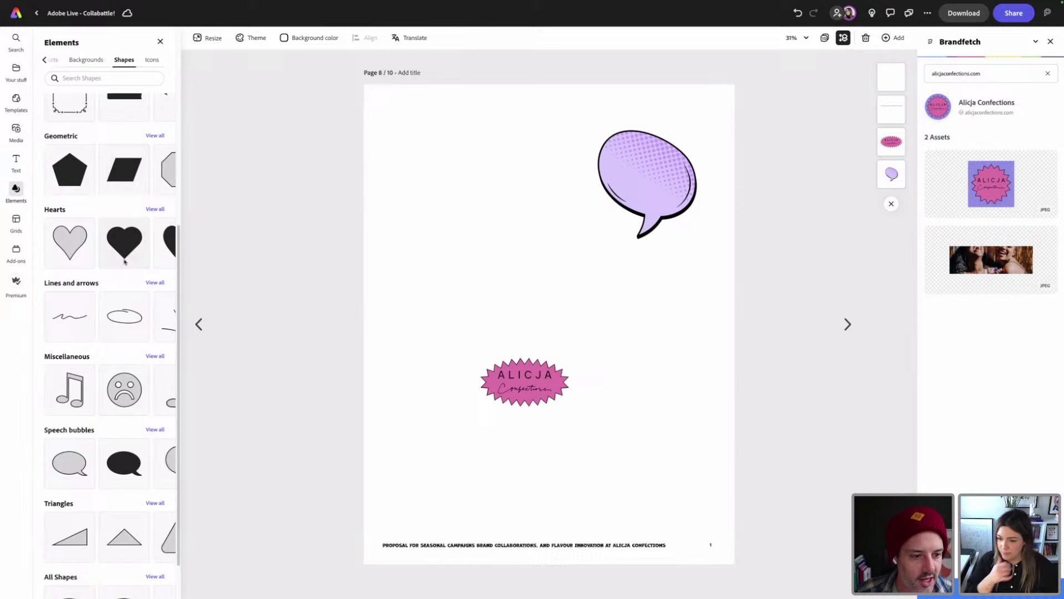
{"action": "left_click", "coordinate": [153, 284]}
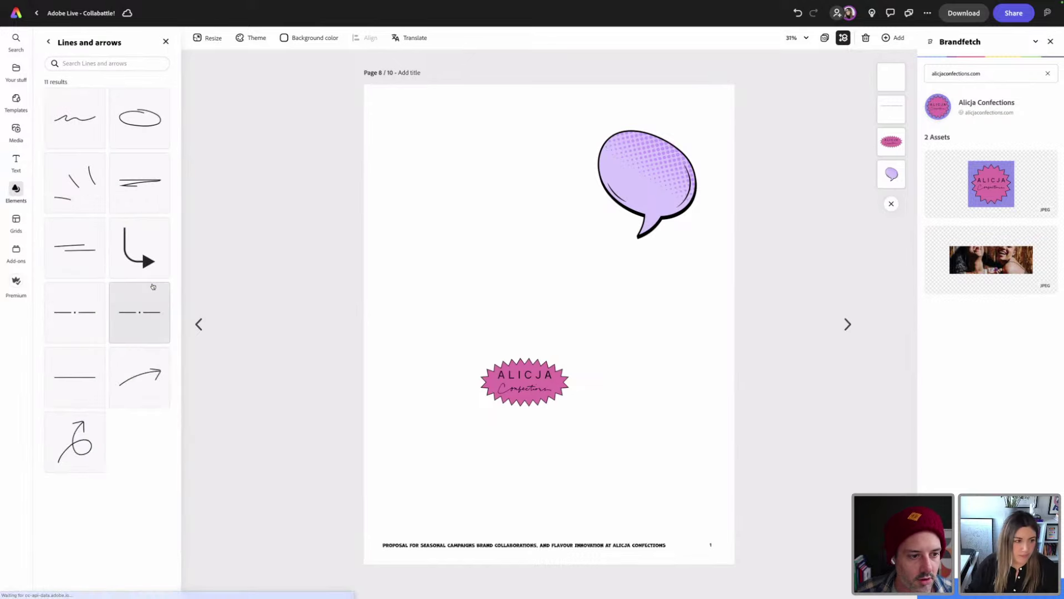
{"action": "left_click", "coordinate": [86, 384]}
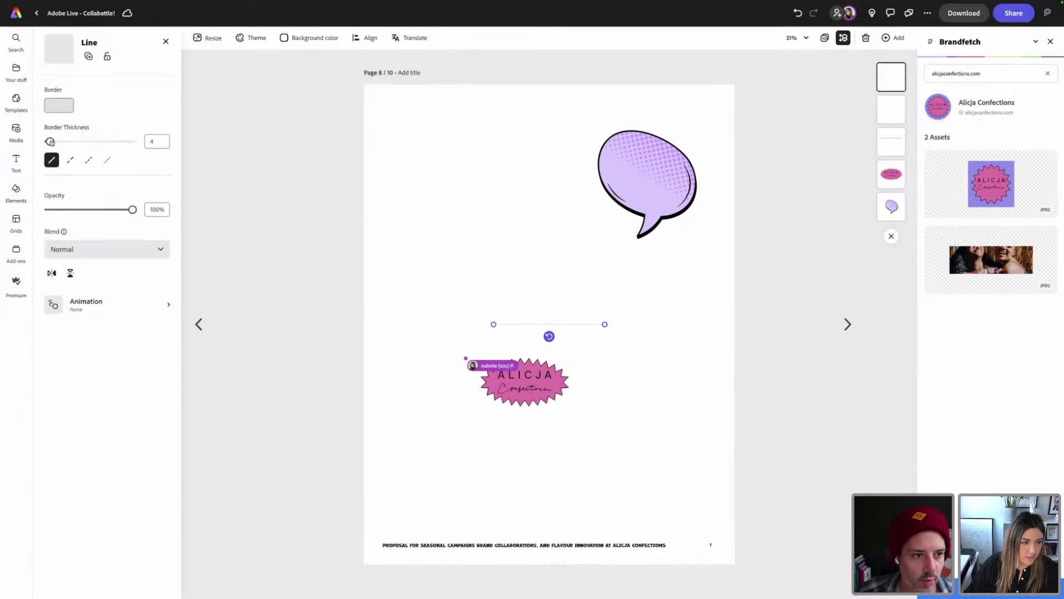
- Make the new line black with a thickness of 5, and place it lengthened just above the footer text from its left end
{"action": "left_click_drag", "start_coordinate": [54, 142], "coordinate": [47, 143]}
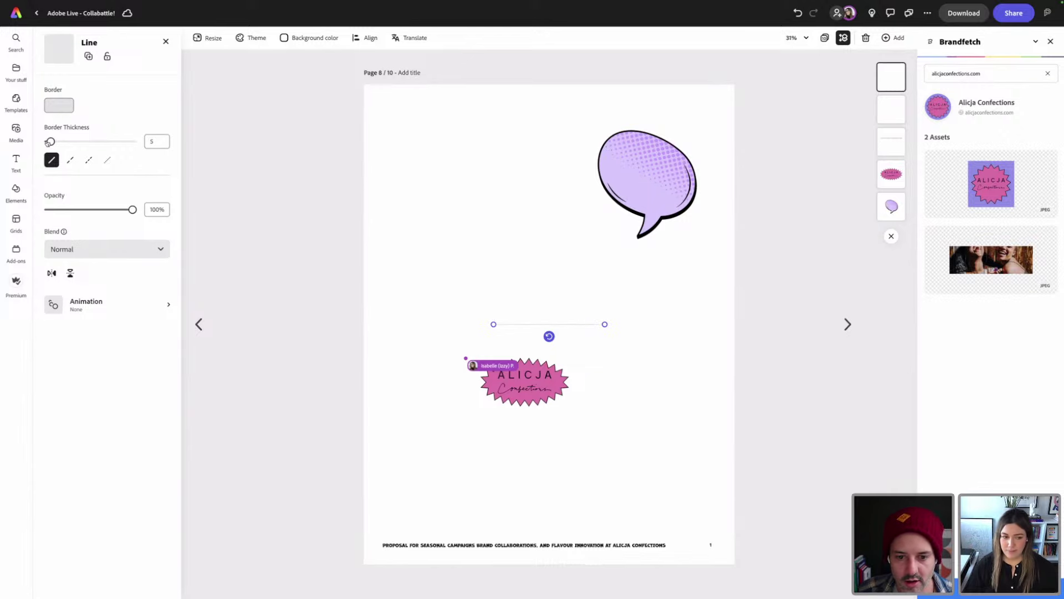
{"action": "left_click", "coordinate": [59, 105]}
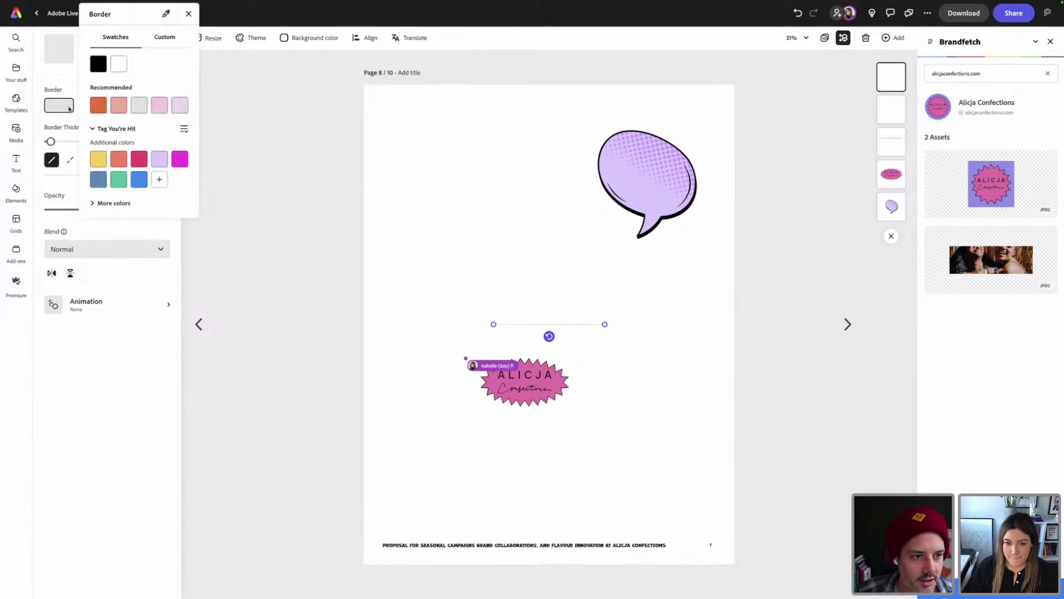
{"action": "left_click", "coordinate": [105, 66]}
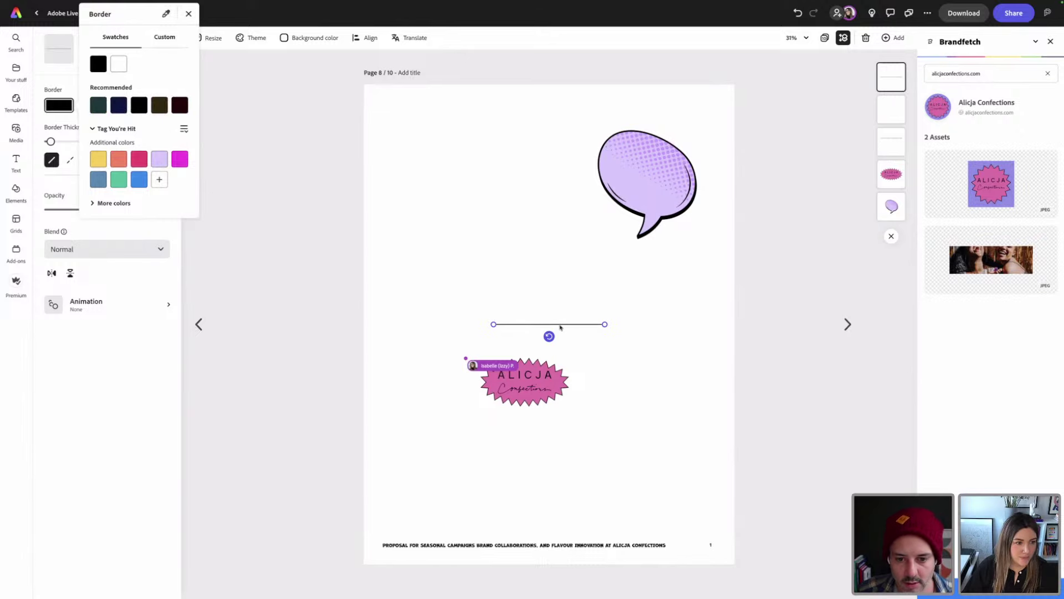
{"action": "left_click", "coordinate": [608, 466]}
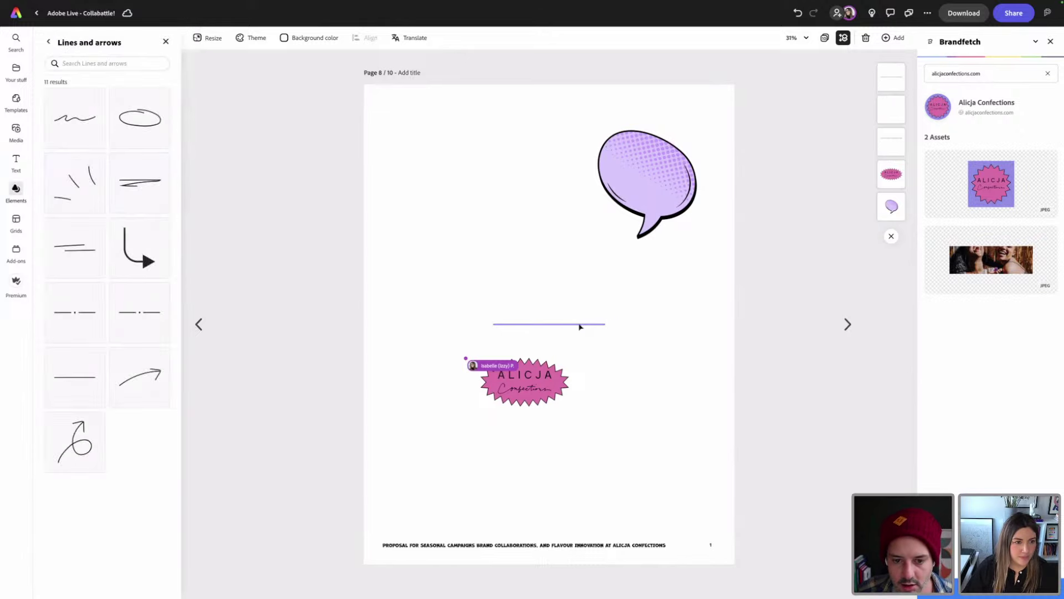
{"action": "left_click_drag", "start_coordinate": [580, 327], "coordinate": [634, 529]}
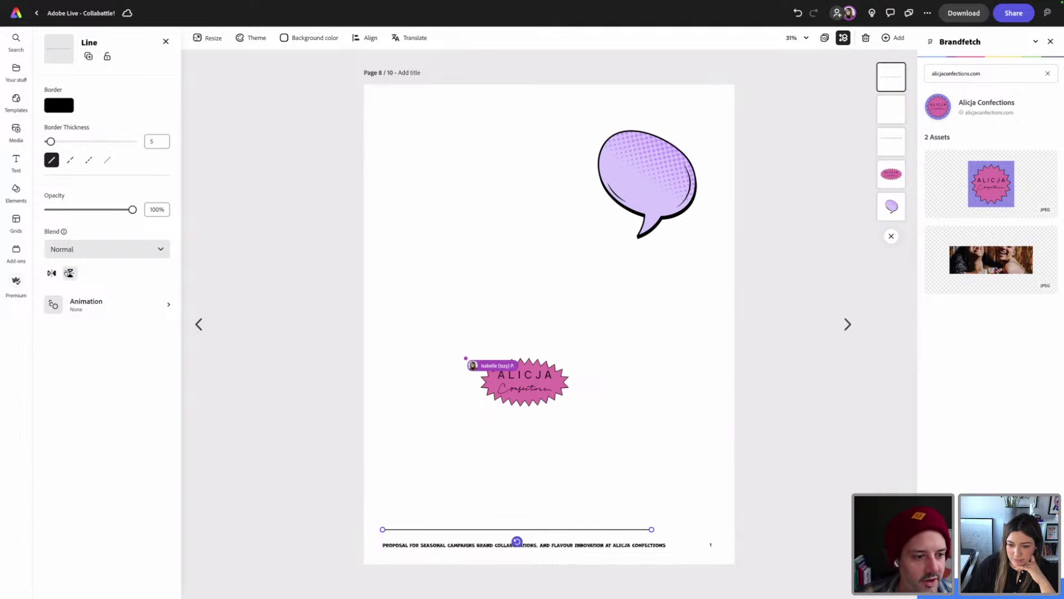
- Recolor the line above the footer with the pink sampled from the Alicja Confections logo, and shift it slightly right
{"action": "left_click", "coordinate": [60, 107]}
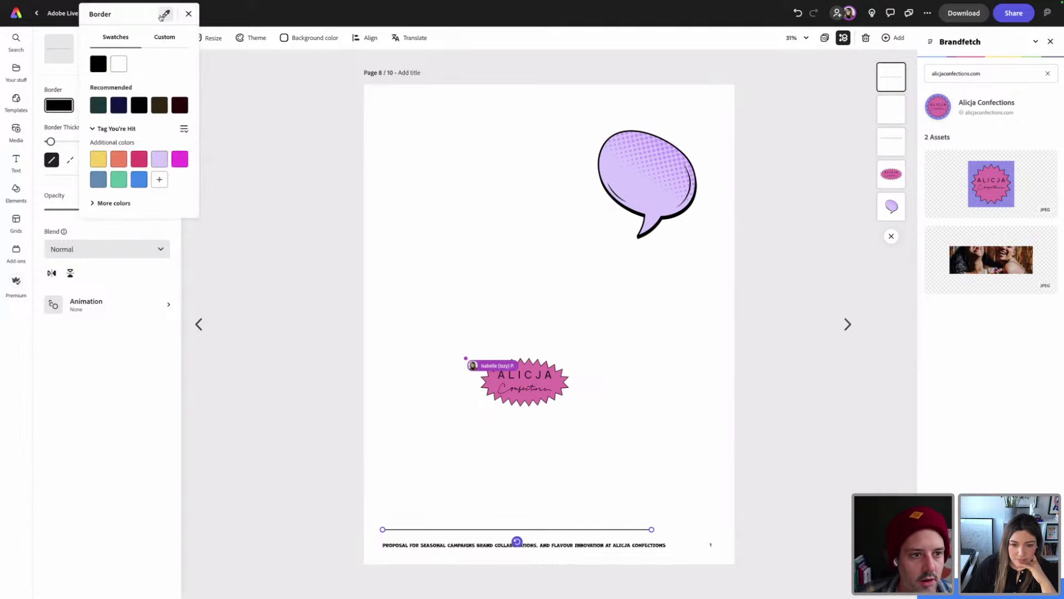
{"action": "left_click", "coordinate": [166, 13]}
{"action": "left_click", "coordinate": [523, 385]}
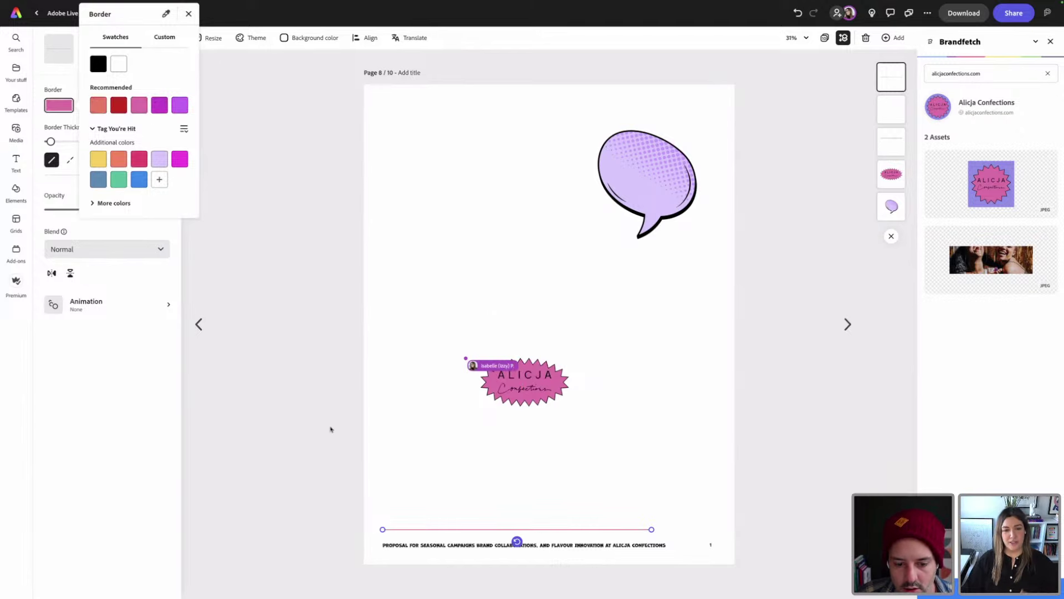
{"action": "left_click", "coordinate": [613, 564]}
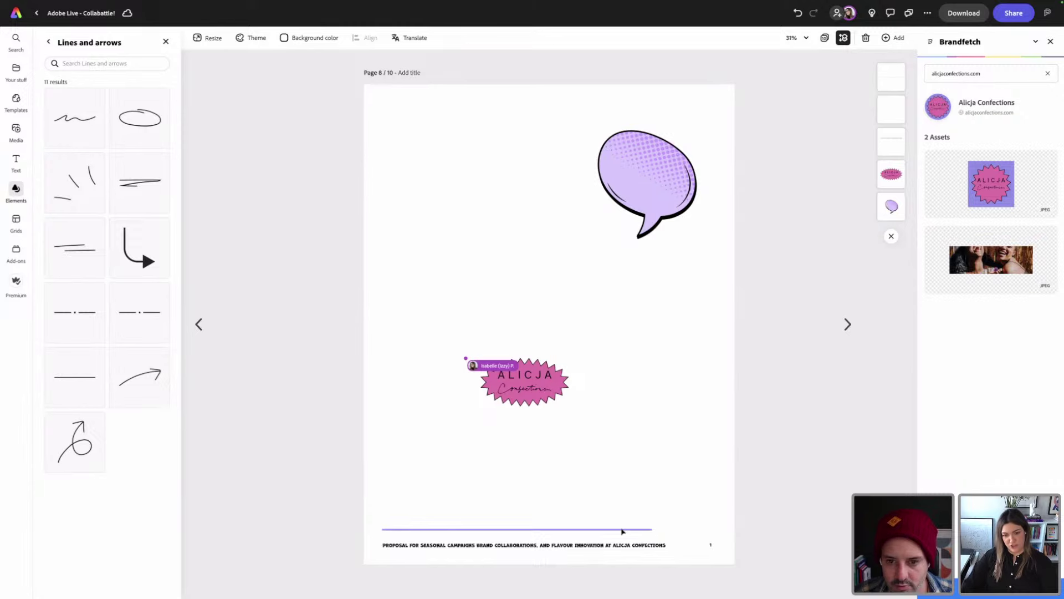
{"action": "left_click_drag", "start_coordinate": [622, 531], "coordinate": [654, 529]}
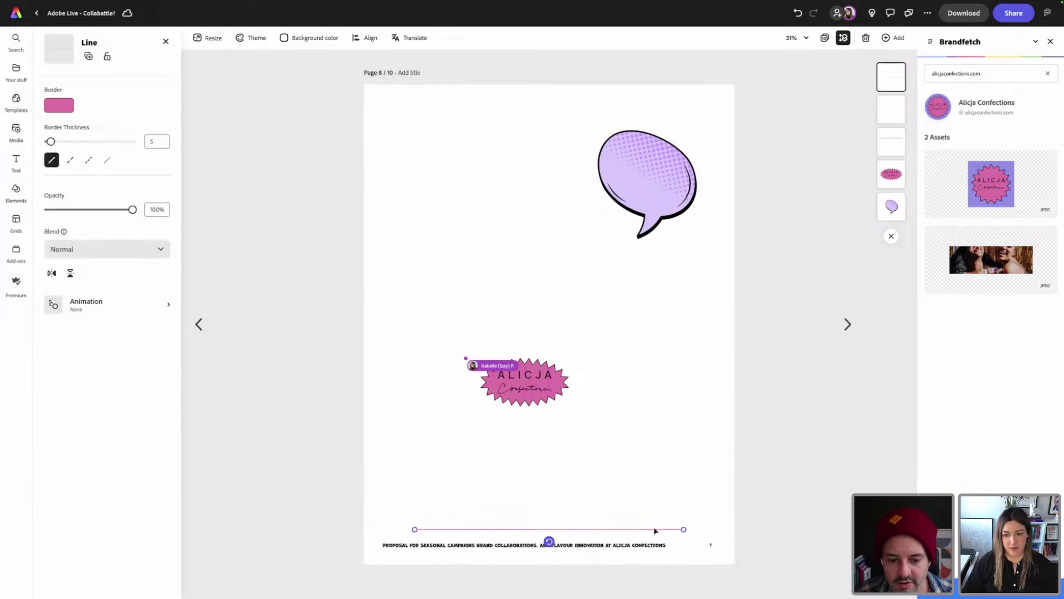
{"action": "left_click", "coordinate": [60, 105]}
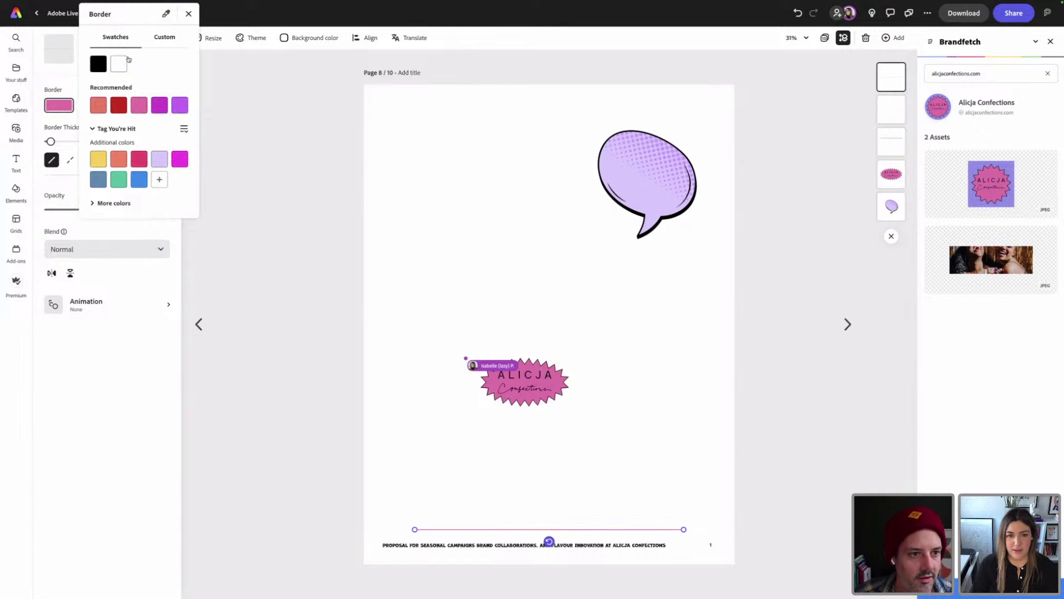
{"action": "left_click", "coordinate": [186, 303]}
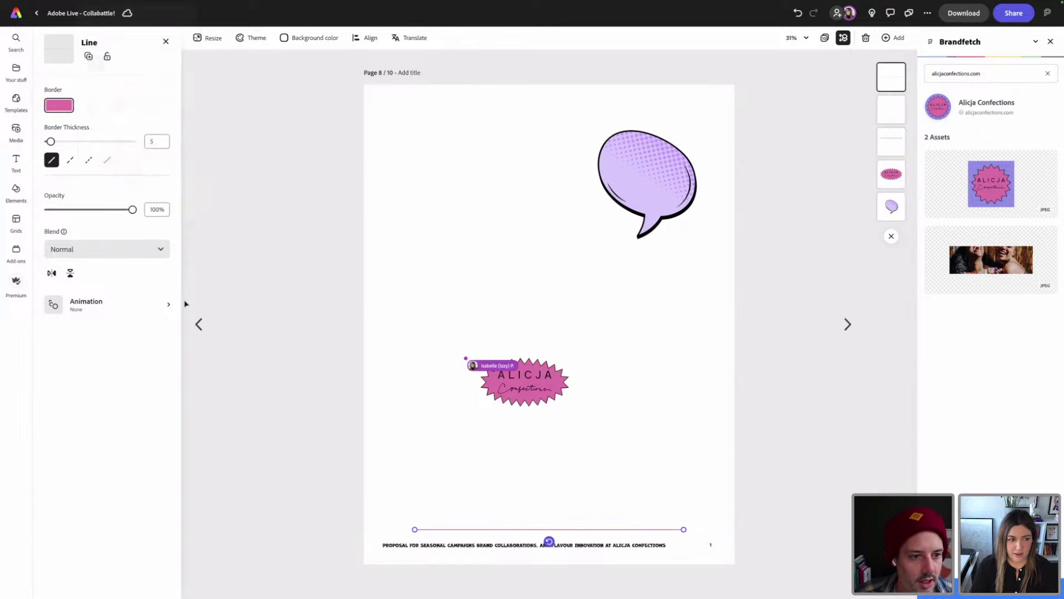
- On the pink cover page, add a straight line below the title and color it with the page's sampled background pink
{"action": "left_click", "coordinate": [199, 323]}
{"action": "left_click", "coordinate": [520, 160]}
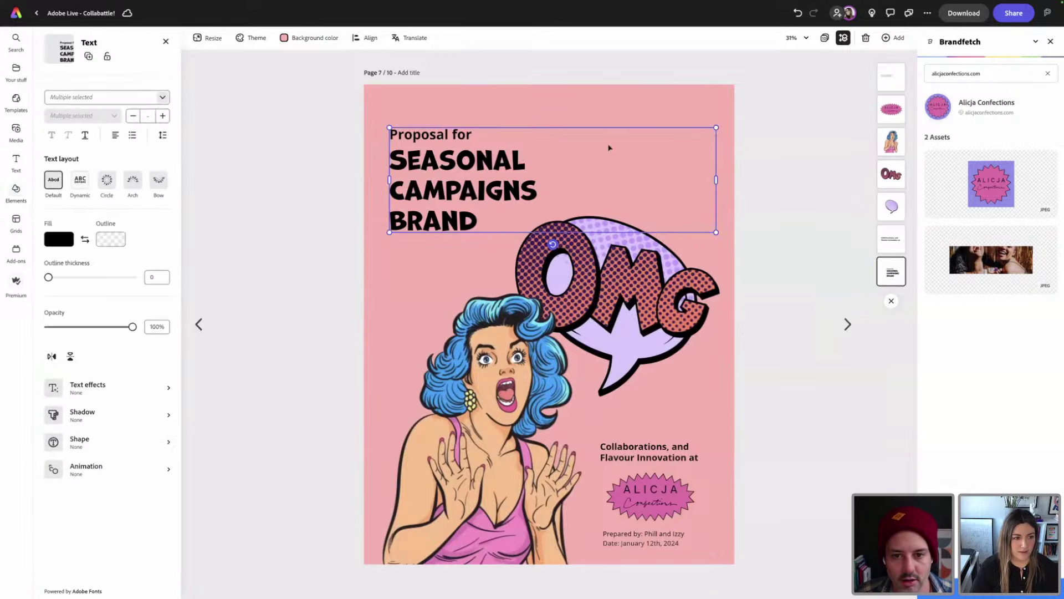
{"action": "left_click", "coordinate": [515, 104]}
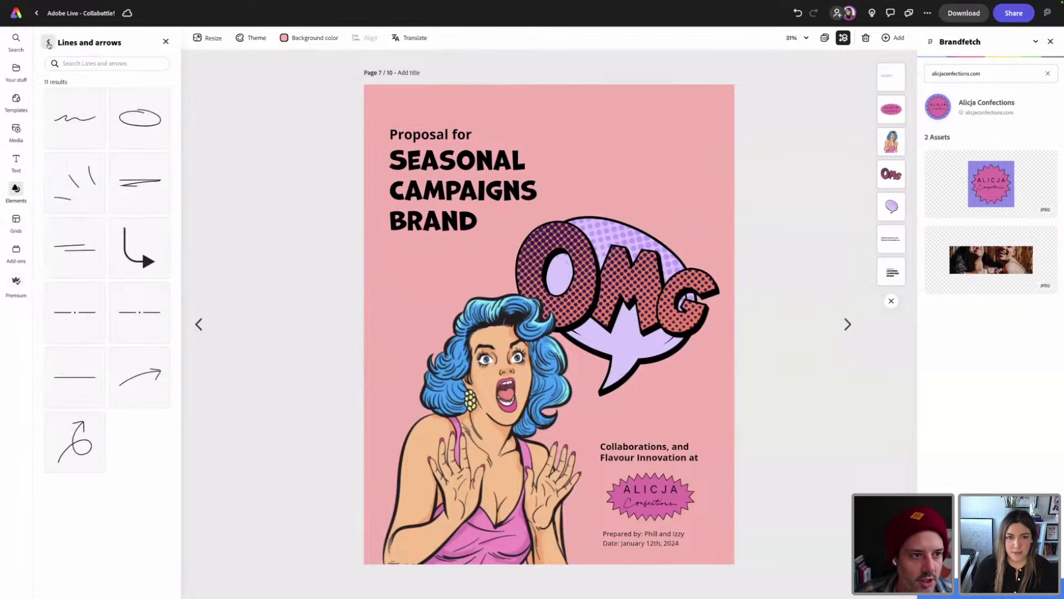
{"action": "left_click_drag", "start_coordinate": [75, 377], "coordinate": [420, 278]}
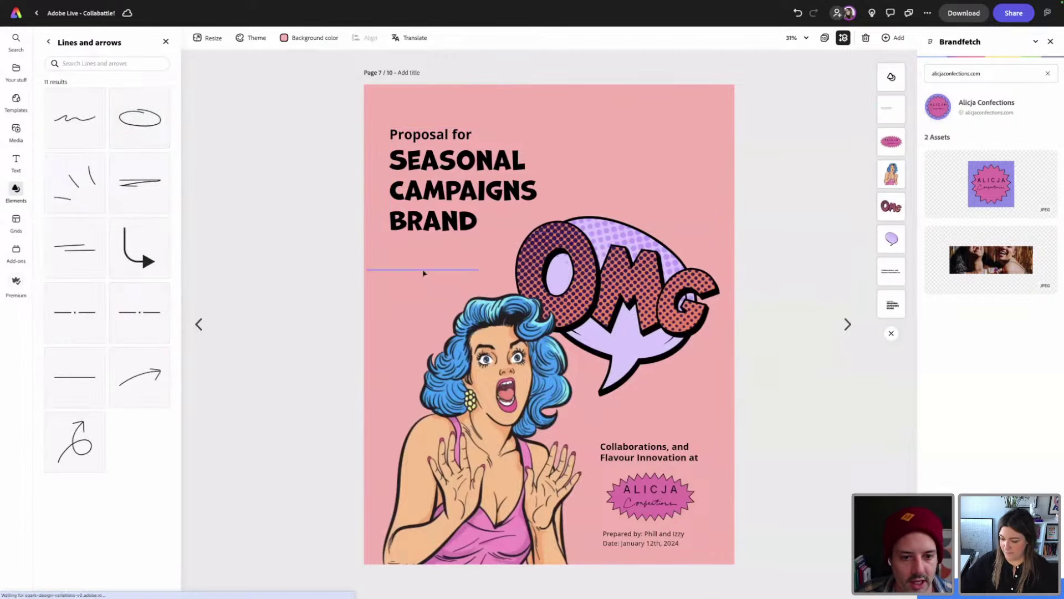
{"action": "left_click", "coordinate": [71, 109]}
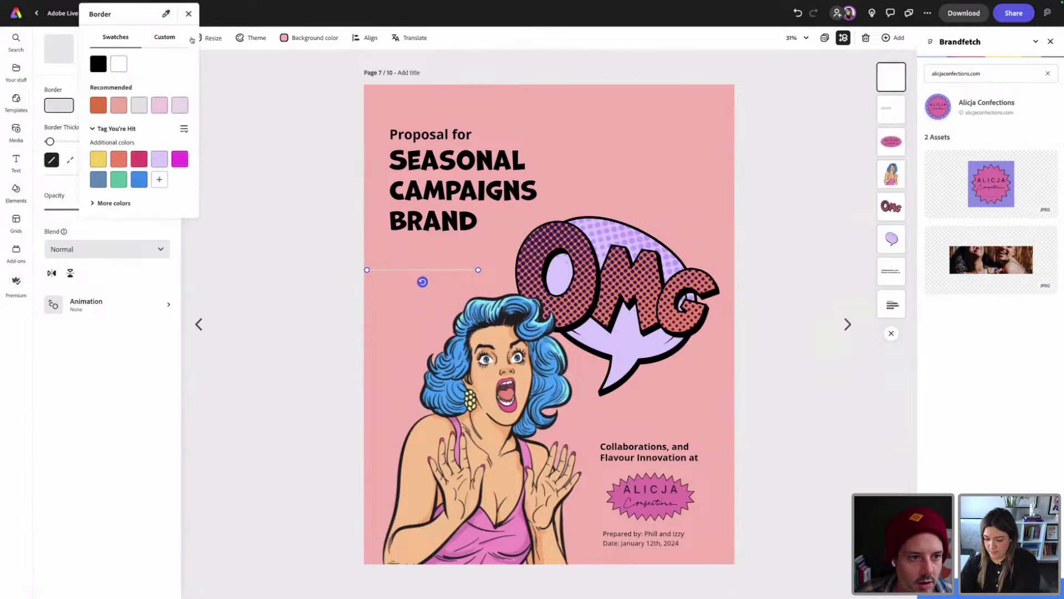
{"action": "left_click", "coordinate": [558, 135]}
{"action": "left_click", "coordinate": [268, 311]}
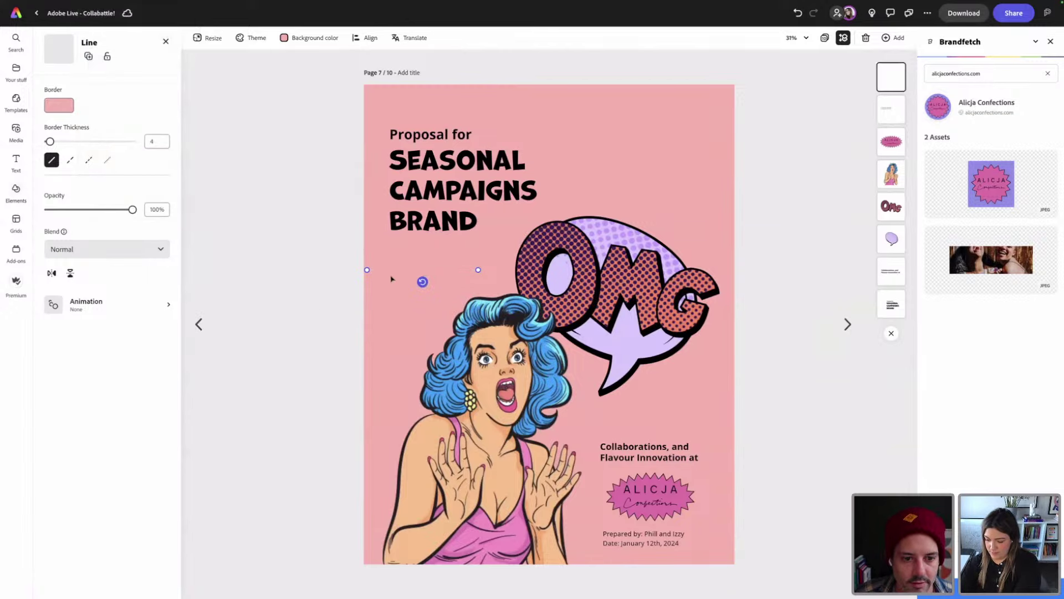
- Transfer the pale pink line from the cover to page 8 and place it just above the longer pink line
{"action": "left_click", "coordinate": [392, 280]}
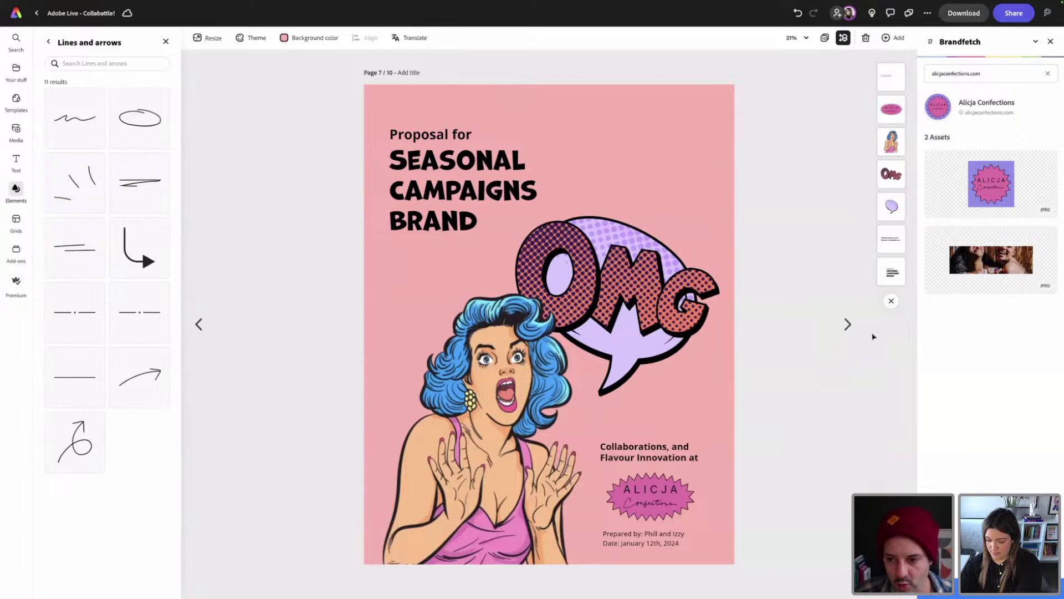
{"action": "left_click", "coordinate": [847, 324]}
{"action": "key", "text": "ctrl+v"}
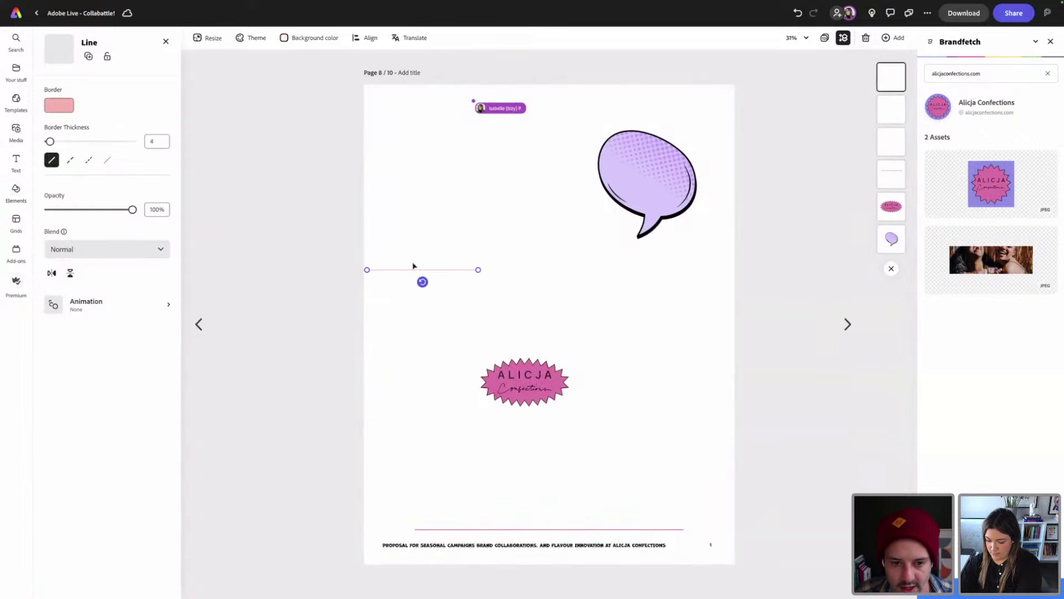
{"action": "left_click_drag", "start_coordinate": [413, 272], "coordinate": [461, 521]}
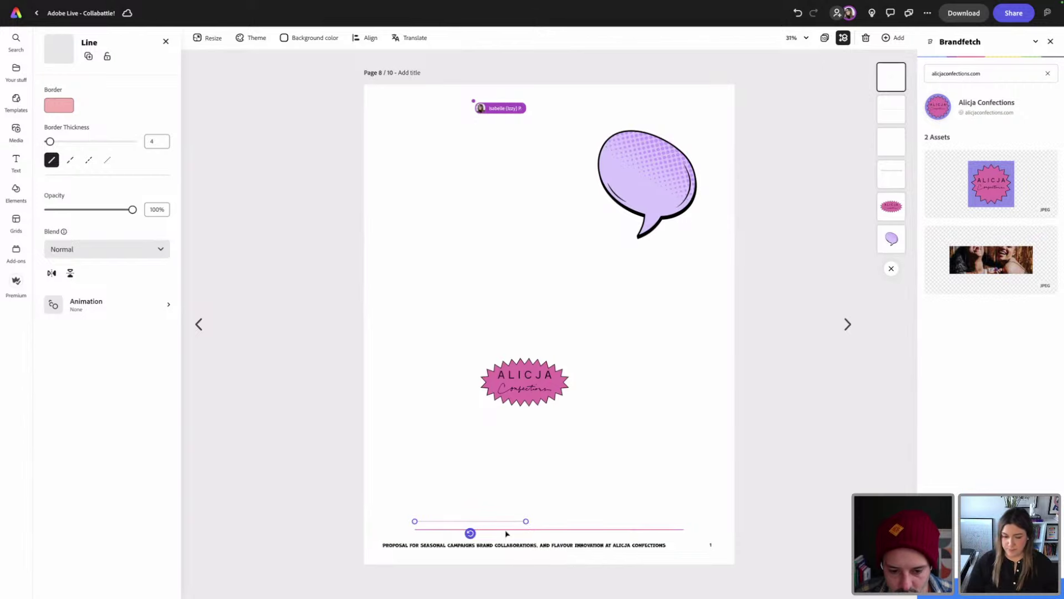
- Delete the darker pink line and stretch the pale pink one from the footer text's left end to the page number
{"action": "left_click", "coordinate": [506, 532]}
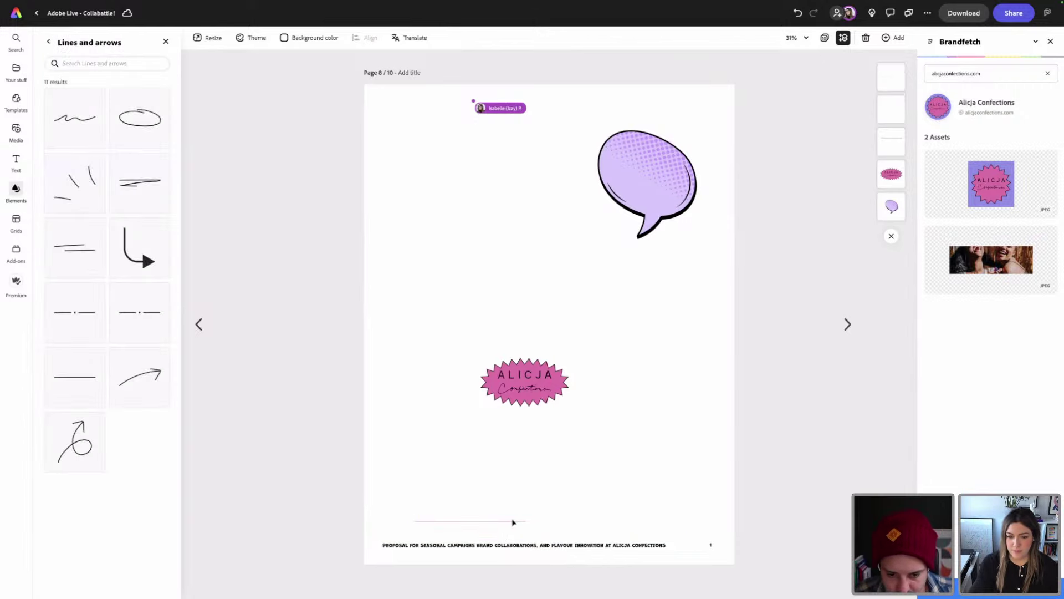
{"action": "left_click", "coordinate": [513, 522]}
{"action": "left_click_drag", "start_coordinate": [526, 521], "coordinate": [711, 528]}
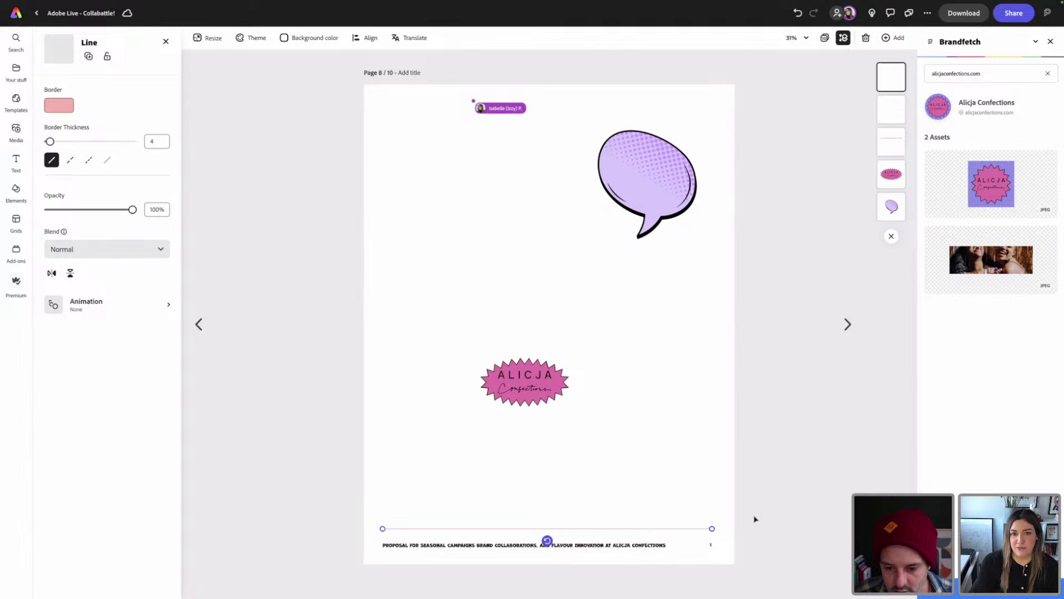
- Shorten the pale pink line to about half the footer's width and fine-tune its position just above the footer text
{"action": "left_click", "coordinate": [617, 578]}
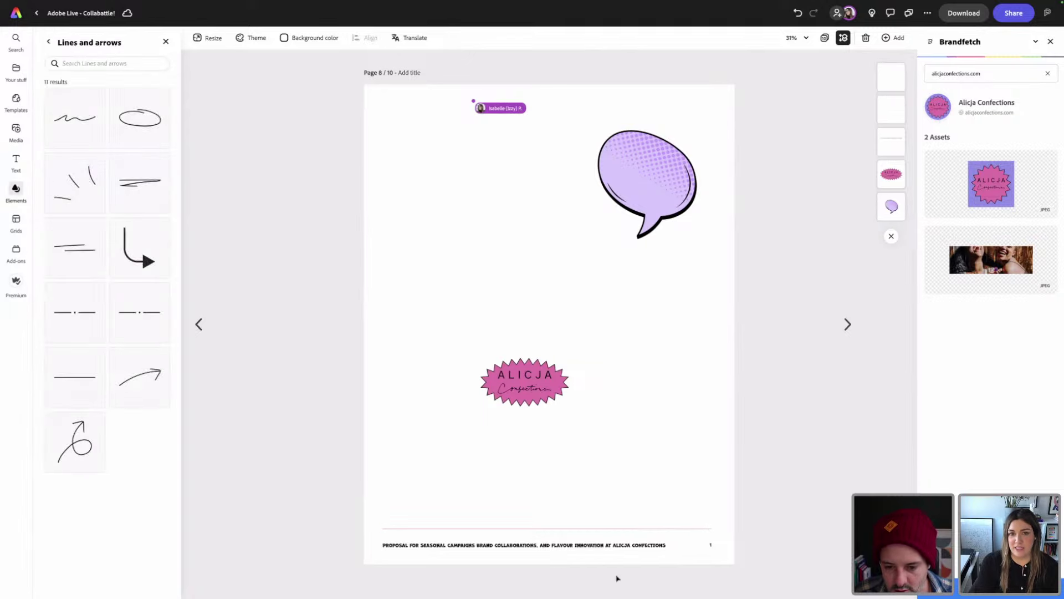
{"action": "left_click", "coordinate": [559, 531]}
{"action": "left_click_drag", "start_coordinate": [559, 532], "coordinate": [561, 530]}
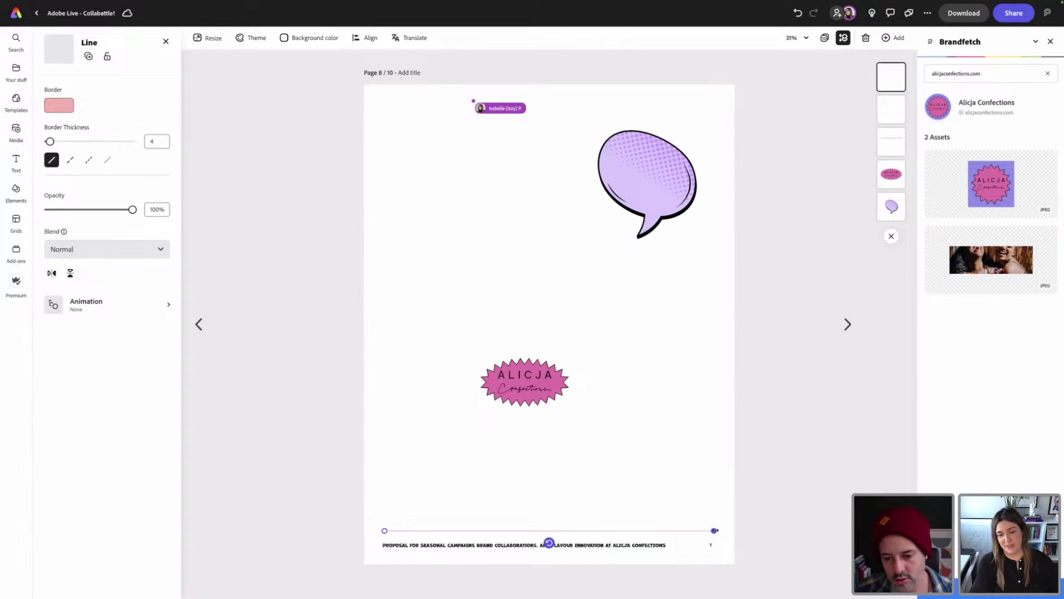
{"action": "left_click_drag", "start_coordinate": [715, 531], "coordinate": [555, 530]}
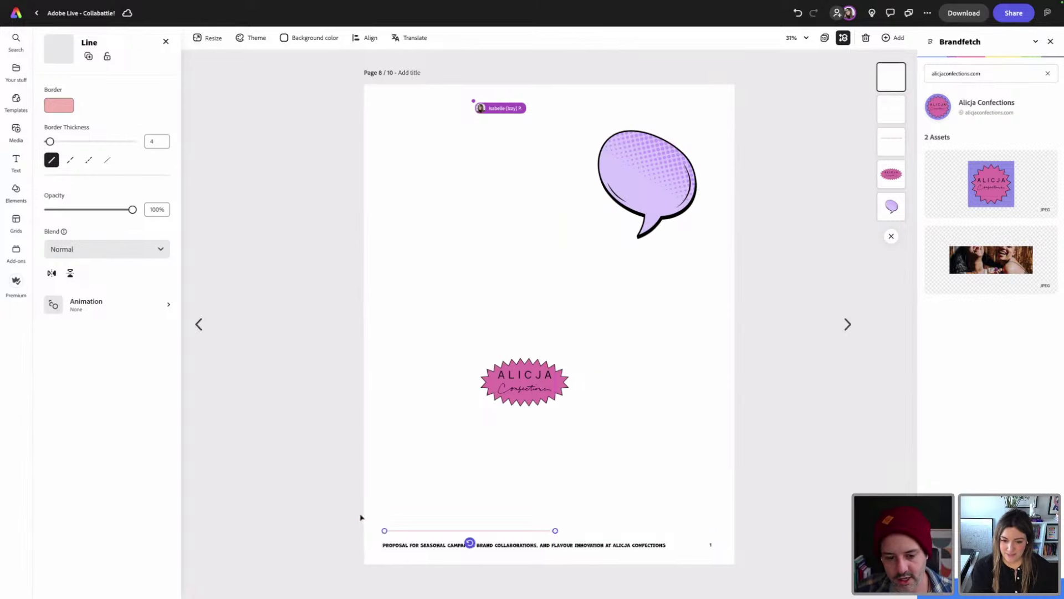
{"action": "left_click", "coordinate": [351, 514]}
{"action": "left_click_drag", "start_coordinate": [450, 531], "coordinate": [446, 528]}
{"action": "left_click", "coordinate": [388, 513]}
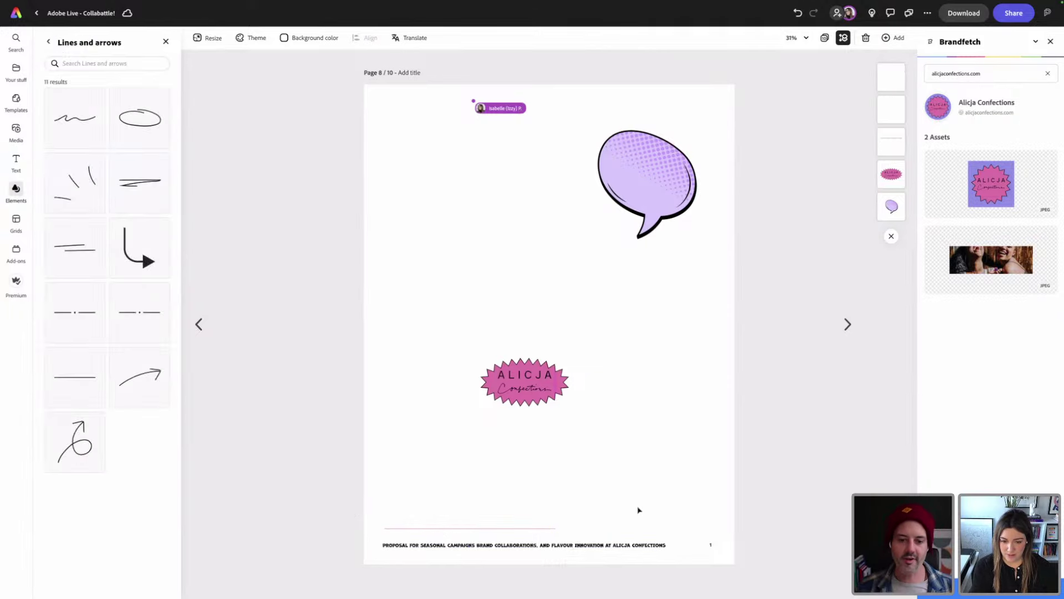
- Shrink the Alicja Confections logo and move it to the upper part of the page, left of the speech bubble
{"action": "left_click", "coordinate": [545, 382]}
{"action": "left_click_drag", "start_coordinate": [569, 357], "coordinate": [557, 125]}
{"action": "left_click", "coordinate": [404, 477]}
- Select the title text block on the pink cover page and return to page 8
{"action": "left_click", "coordinate": [198, 323]}
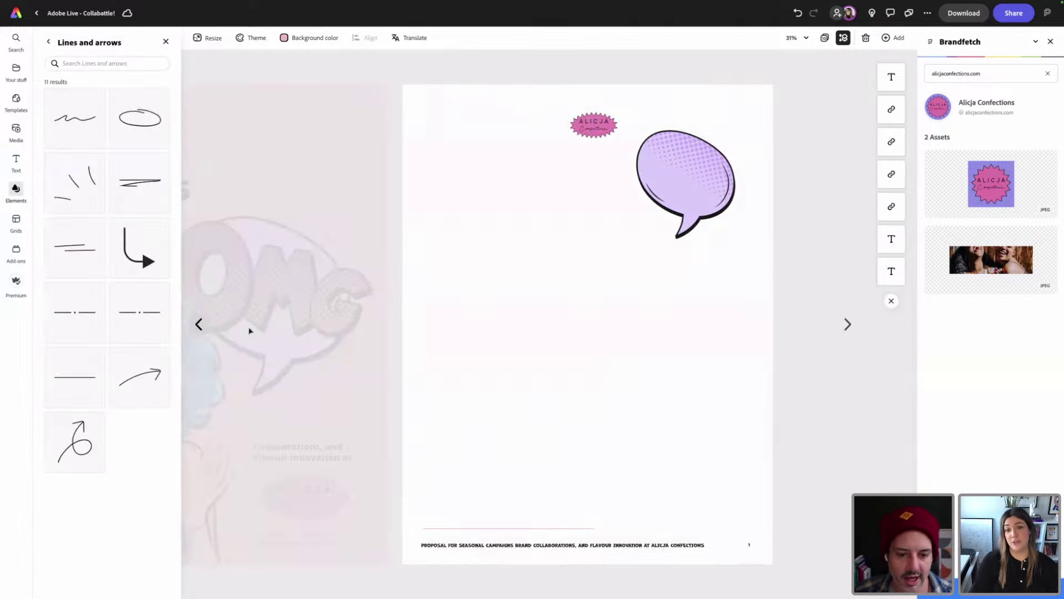
{"action": "left_click", "coordinate": [407, 139]}
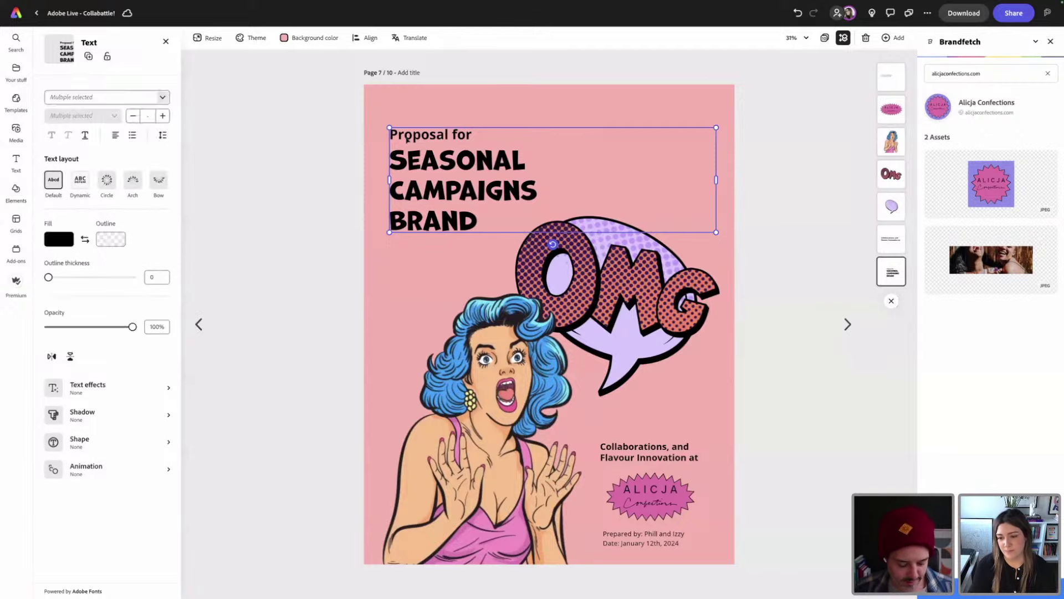
{"action": "left_click", "coordinate": [847, 324]}
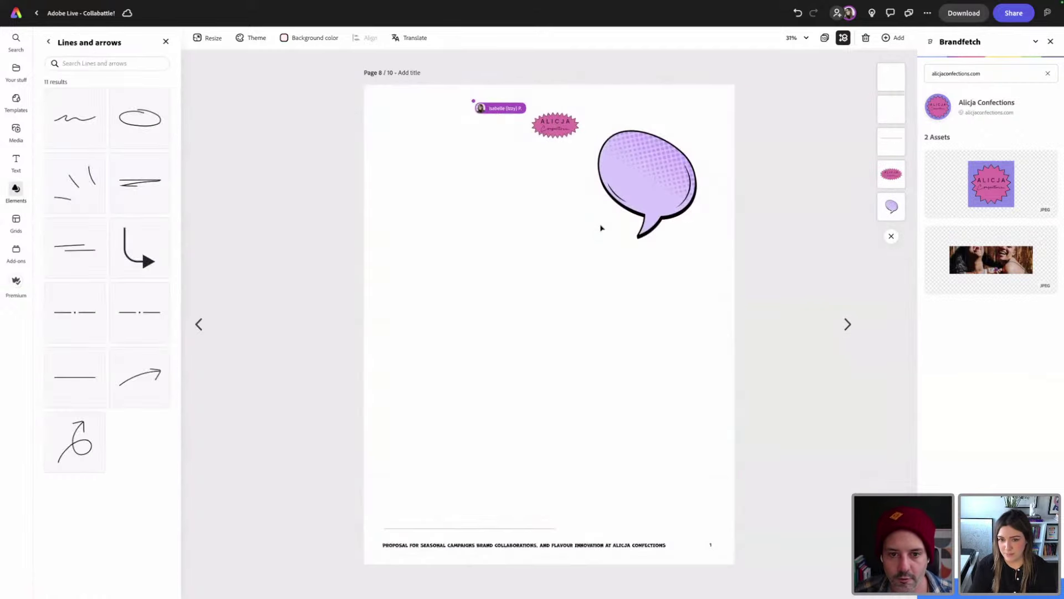
- Paste the title text block onto page 8 and delete everything after "Proposal for"
{"action": "key", "text": "ctrl+v"}
{"action": "left_click_drag", "start_coordinate": [484, 229], "coordinate": [481, 332]}
{"action": "double_click", "coordinate": [480, 326]}
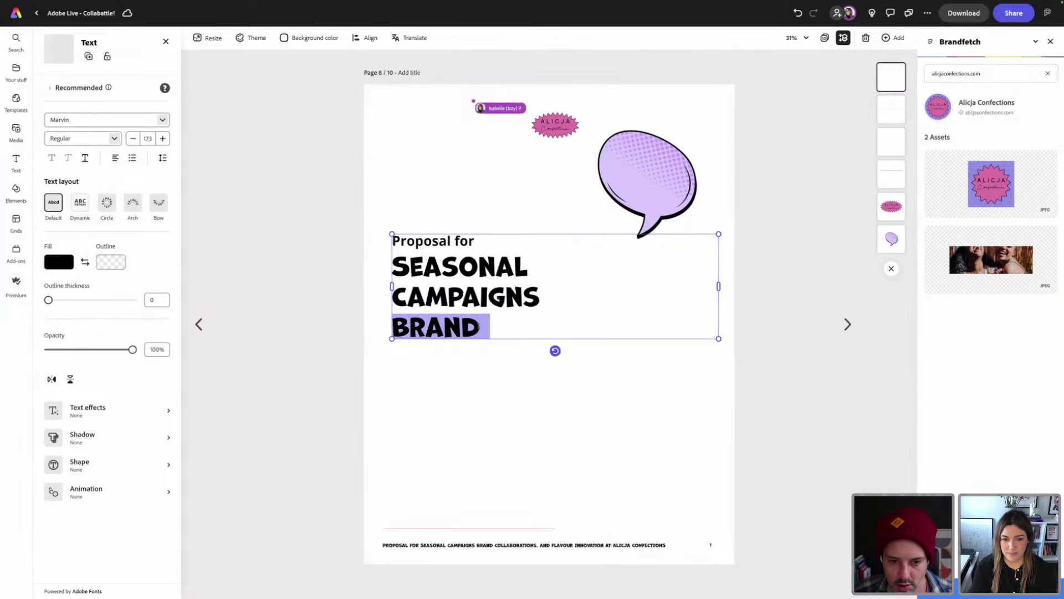
{"action": "left_click", "coordinate": [480, 327]}
{"action": "key", "text": "BackSpace"}
{"action": "key", "text": "BackSpace"}
{"action": "key", "text": "BackSpace"}
{"action": "key", "text": "BackSpace"}
{"action": "key", "text": "BackSpace"}
{"action": "key", "text": "BackSpace"}
{"action": "key", "text": "BackSpace"}
{"action": "key", "text": "BackSpace"}
{"action": "key", "text": "BackSpace"}
{"action": "key", "text": "BackSpace"}
{"action": "key", "text": "BackSpace"}
{"action": "key", "text": "BackSpace"}
{"action": "key", "text": "BackSpace"}
{"action": "key", "text": "BackSpace"}
{"action": "key", "text": "BackSpace"}
{"action": "key", "text": "BackSpace"}
{"action": "key", "text": "BackSpace"}
{"action": "key", "text": "BackSpace"}
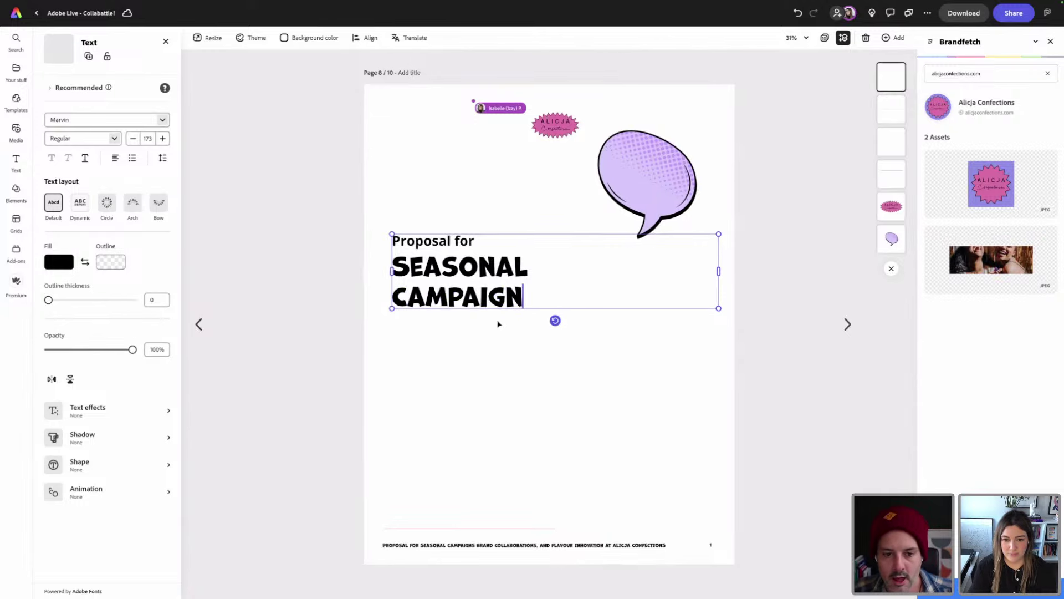
{"action": "key", "text": "BackSpace"}
{"action": "key", "text": "BackSpace"}
{"action": "key", "text": "BackSpace"}
{"action": "key", "text": "BackSpace"}
{"action": "key", "text": "BackSpace"}
{"action": "key", "text": "BackSpace"}
{"action": "key", "text": "BackSpace"}
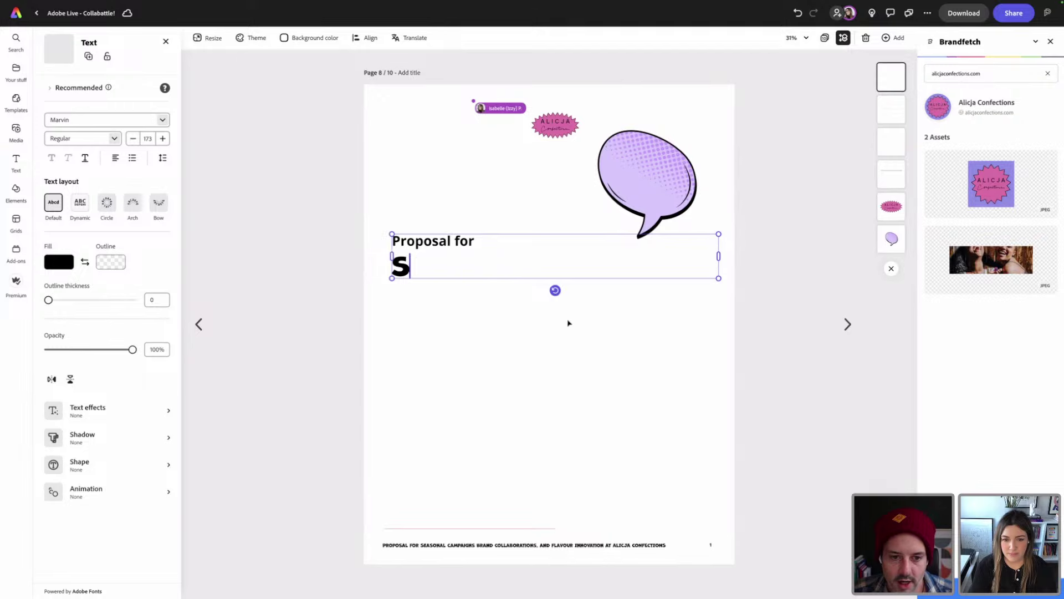
- Narrow the "Proposal for" text box and stack it above the Alicja logo in the page's upper-left corner
{"action": "left_click_drag", "start_coordinate": [718, 247], "coordinate": [408, 112]}
{"action": "left_click_drag", "start_coordinate": [543, 128], "coordinate": [396, 139]}
- Reduce the font size of the "Proposal for" text by four increments
{"action": "left_click", "coordinate": [417, 115]}
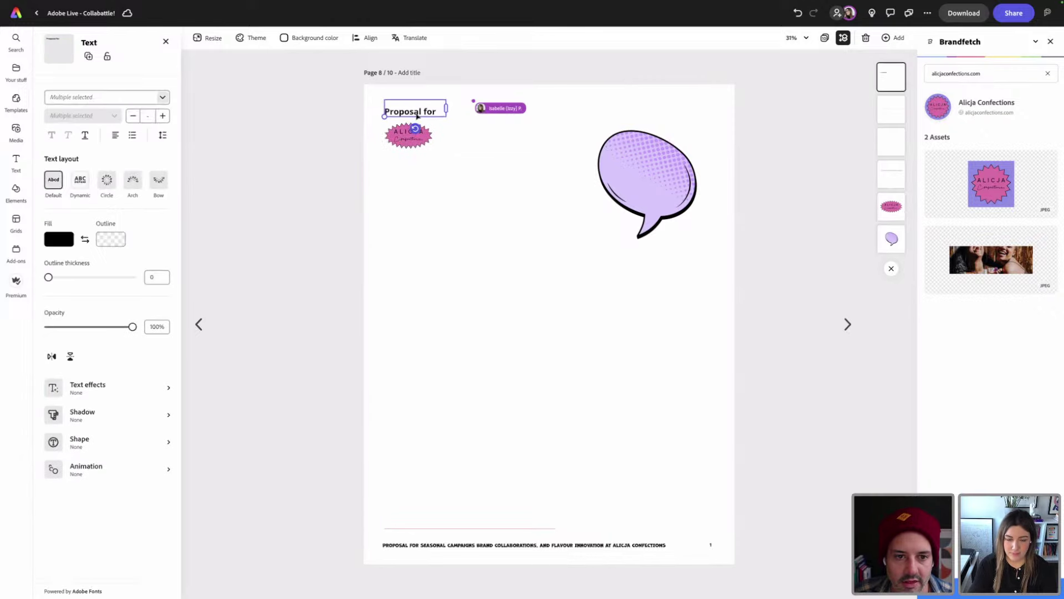
{"action": "left_click", "coordinate": [132, 139]}
{"action": "left_click", "coordinate": [132, 139]}
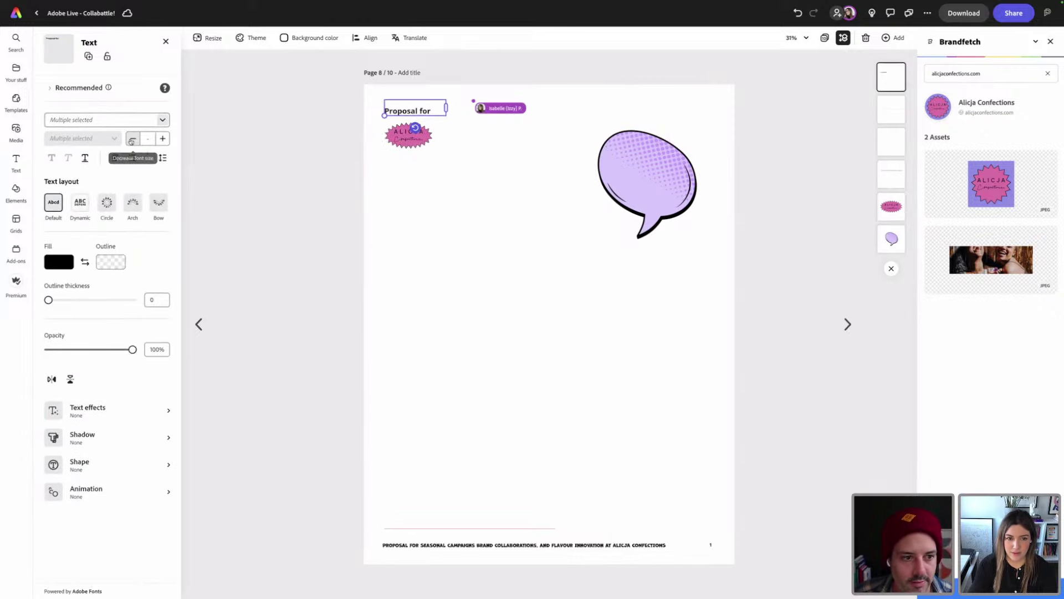
{"action": "left_click", "coordinate": [132, 139]}
{"action": "left_click", "coordinate": [132, 139]}
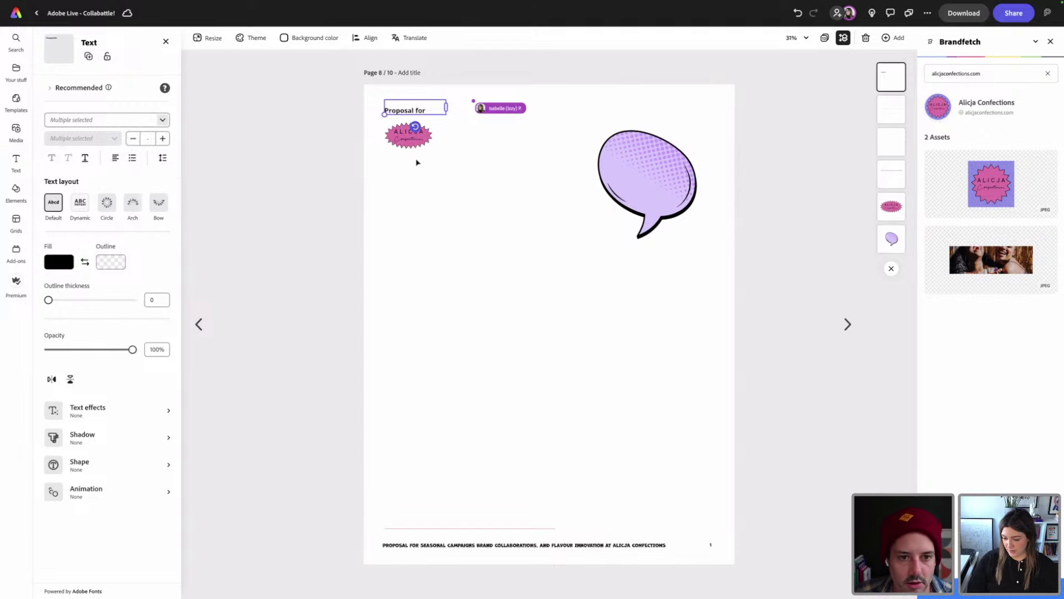
- Enlarge the Alicja logo slightly beneath the "Proposal for" text
{"action": "left_click", "coordinate": [417, 161]}
{"action": "left_click", "coordinate": [424, 143]}
{"action": "left_click_drag", "start_coordinate": [435, 148], "coordinate": [416, 137]}
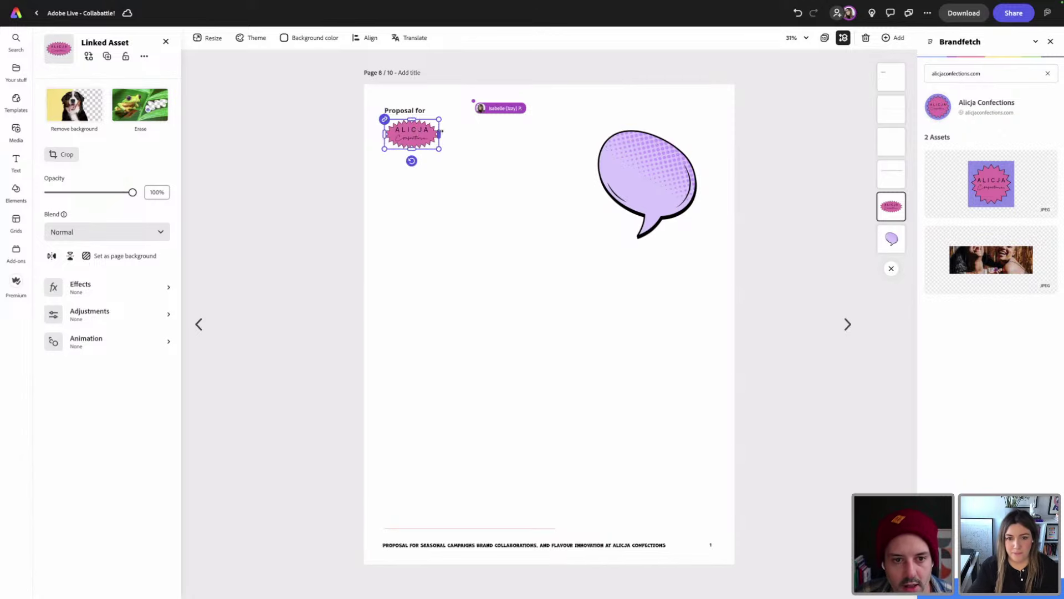
- Group the "Proposal for" text with the logo, then scale the group down and align it to the page's left margin
{"action": "left_click", "coordinate": [405, 110], "text": "shift"}
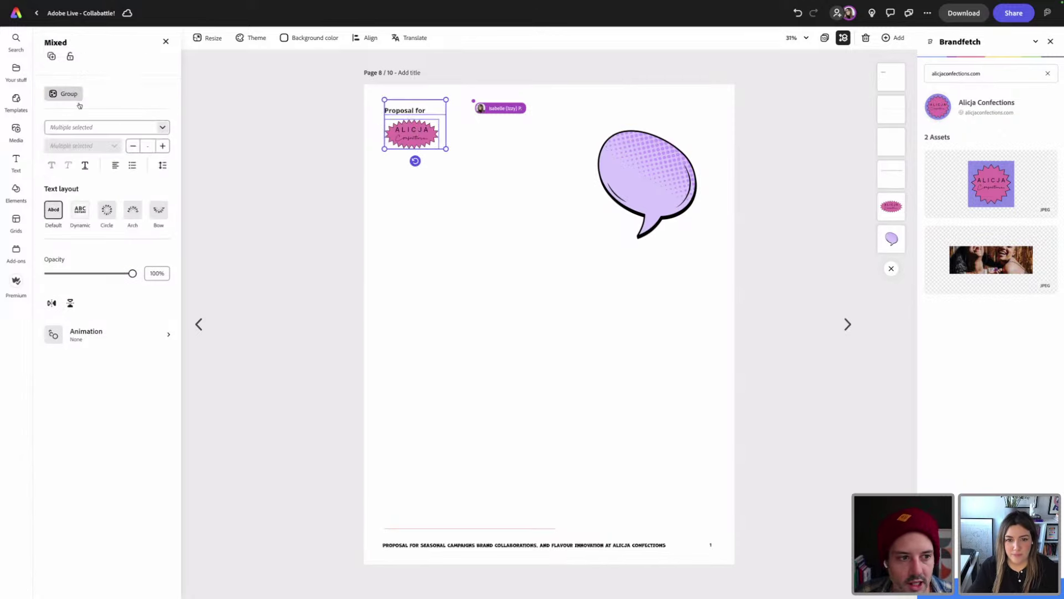
{"action": "left_click", "coordinate": [54, 94]}
{"action": "left_click_drag", "start_coordinate": [446, 148], "coordinate": [403, 125]}
{"action": "left_click", "coordinate": [506, 233]}
{"action": "left_click", "coordinate": [403, 125]}
{"action": "left_click", "coordinate": [539, 292]}
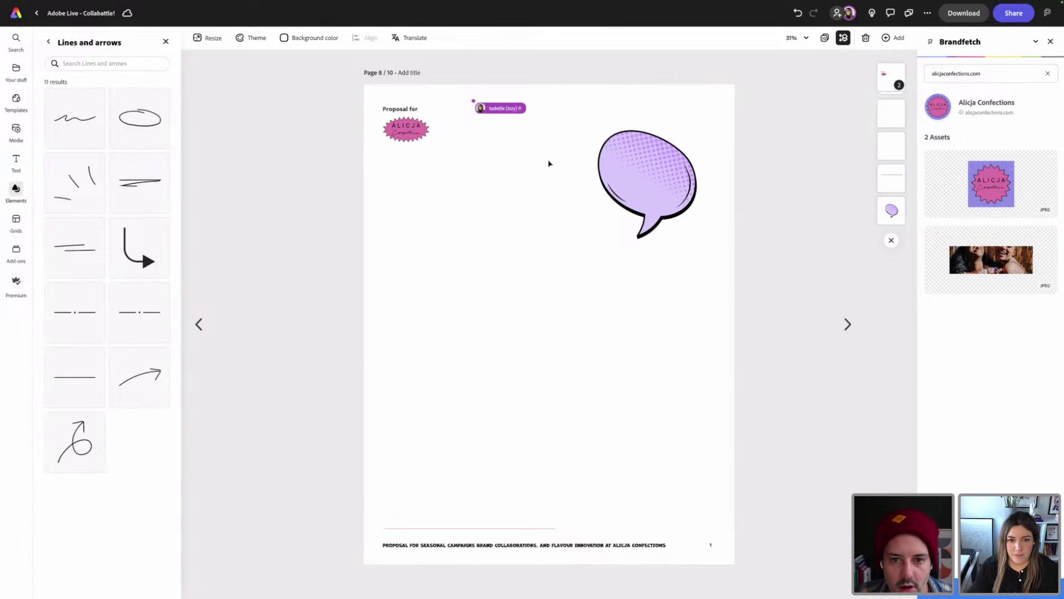
- Shrink the purple speech bubble and place it closer to the page's upper-right corner
{"action": "left_click", "coordinate": [613, 183]}
{"action": "left_click_drag", "start_coordinate": [620, 182], "coordinate": [621, 195]}
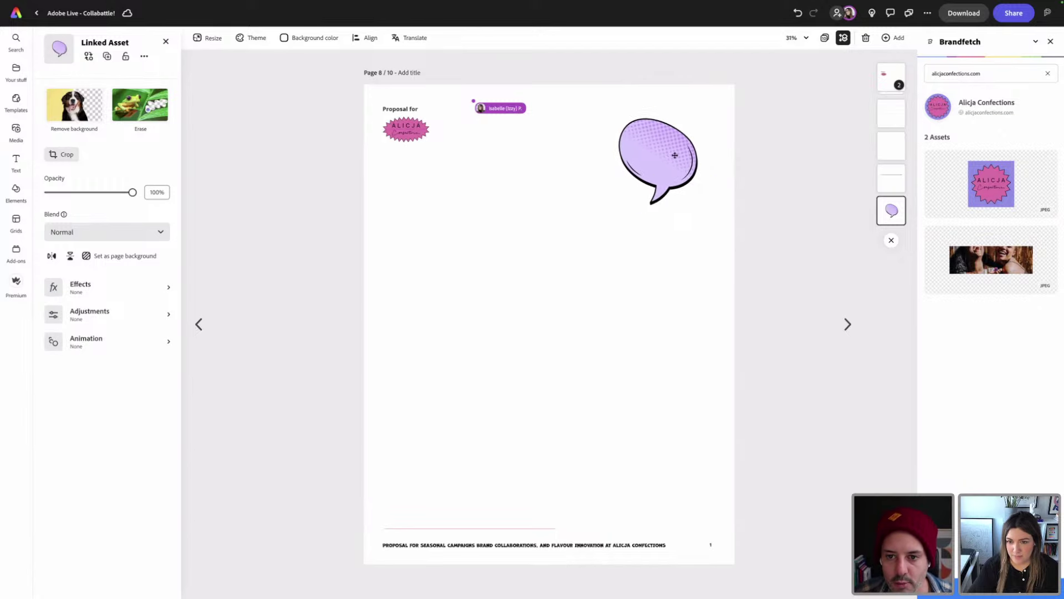
{"action": "left_click", "coordinate": [539, 290]}
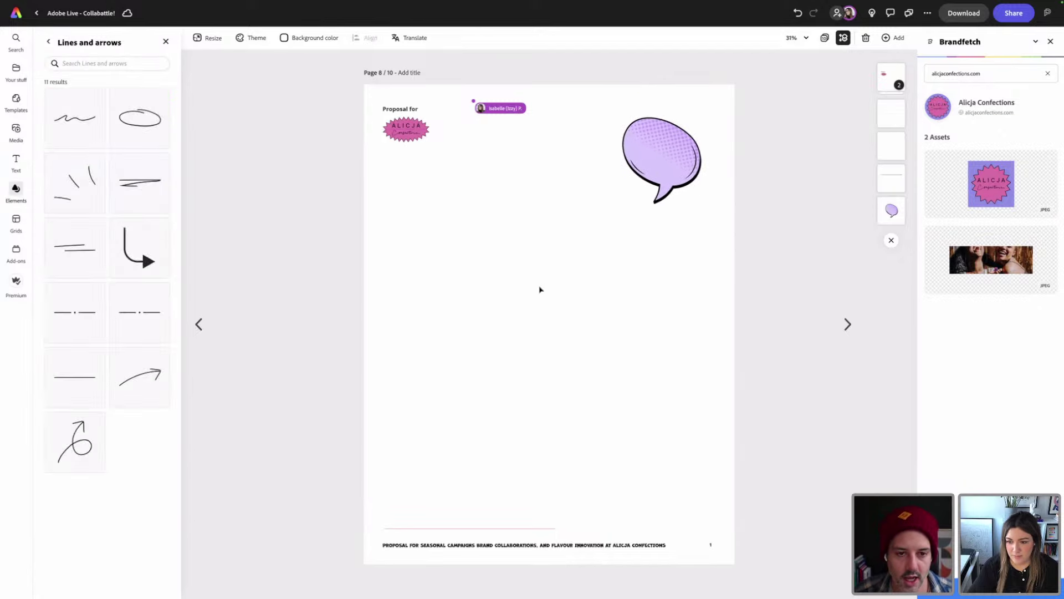
- Switch to the proposal document in Google Docs and copy the P2 introduction paragraphs from Overview through Initiative Summary
{"action": "key", "text": "ctrl+Tab"}
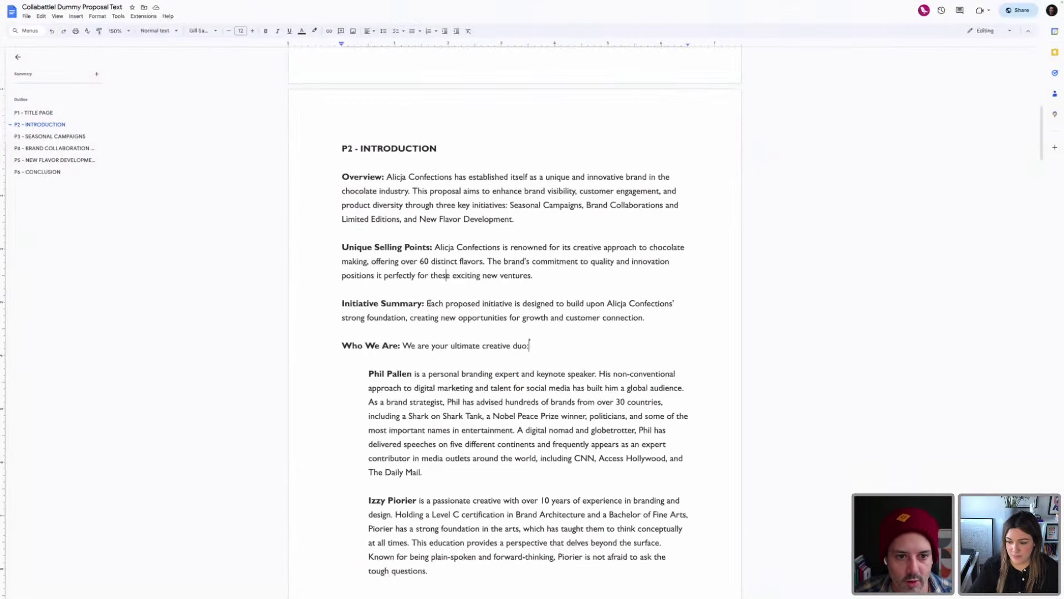
{"action": "scroll", "coordinate": [415, 223], "scroll_direction": "down", "scroll_amount": 1}
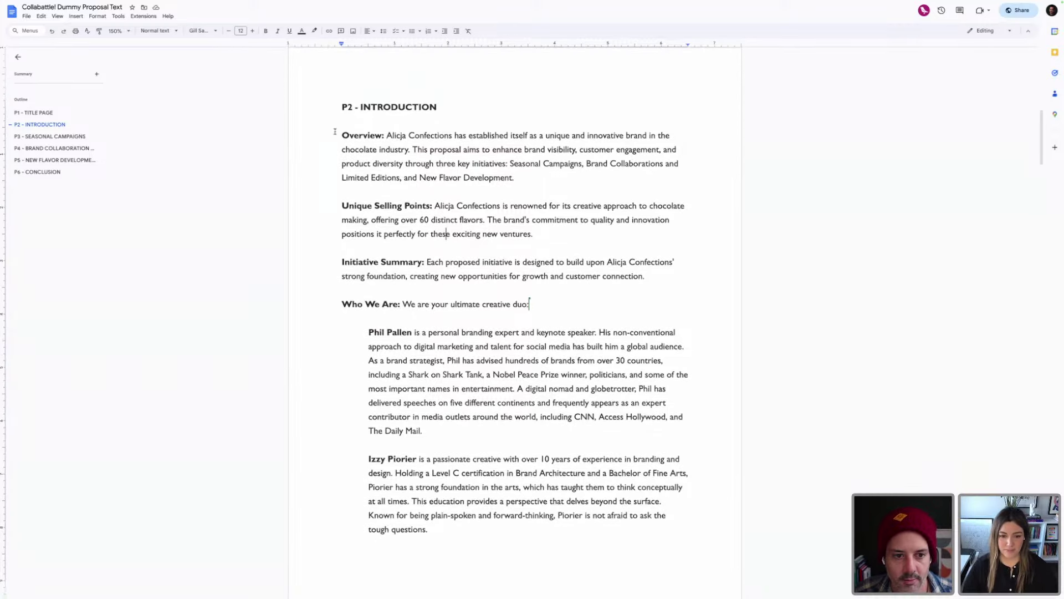
{"action": "double_click", "coordinate": [647, 276]}
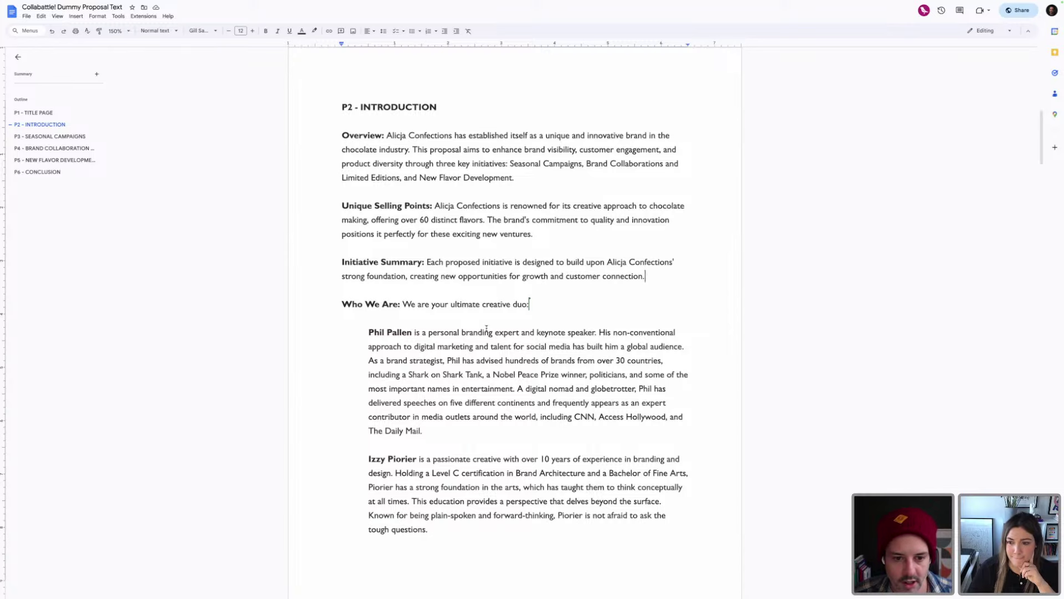
{"action": "left_click_drag", "start_coordinate": [648, 276], "coordinate": [336, 138]}
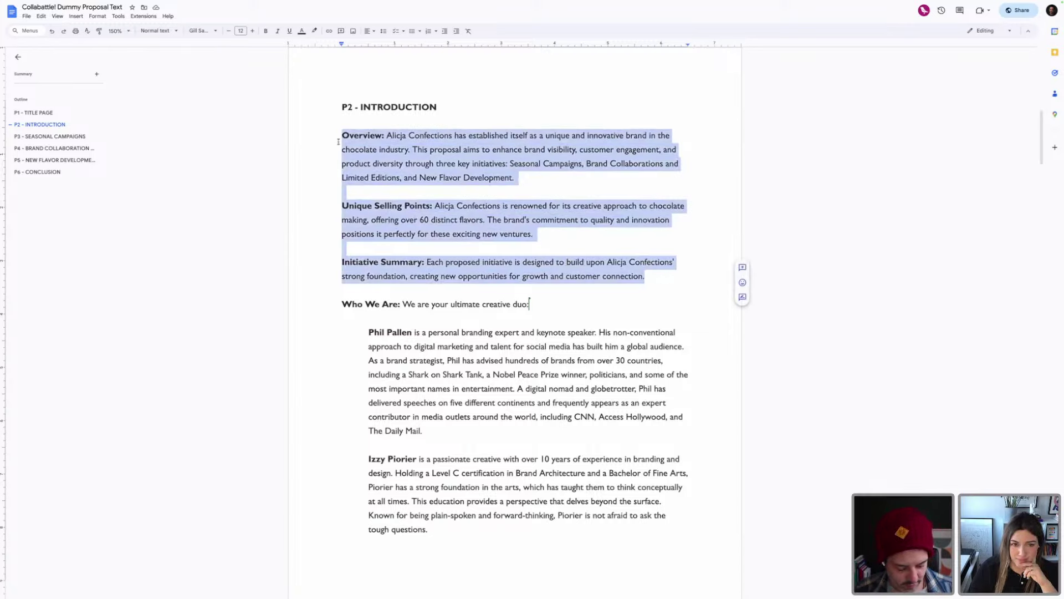
- Switch back to Adobe Express and add an Open Sans Bold text box containing the copied introduction paragraphs
{"action": "key", "text": "alt+Tab"}
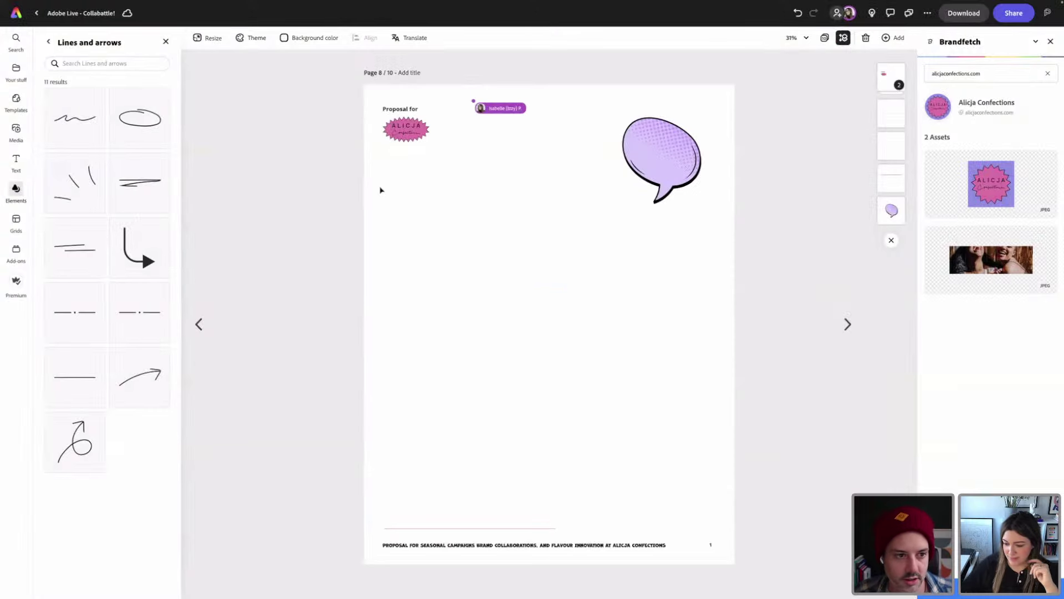
{"action": "left_click", "coordinate": [165, 41]}
{"action": "left_click", "coordinate": [16, 161]}
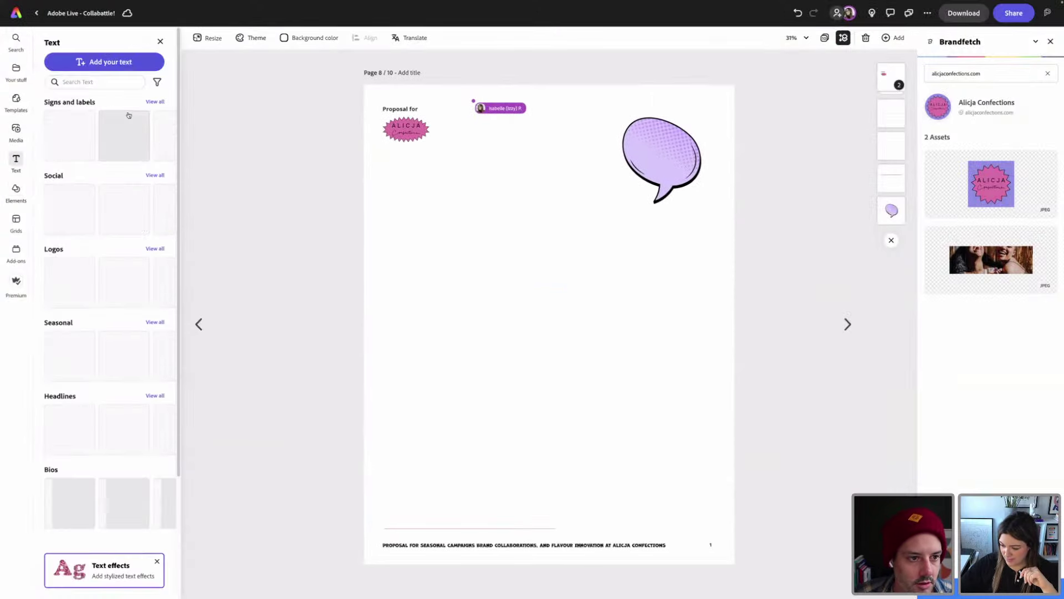
{"action": "left_click", "coordinate": [122, 62]}
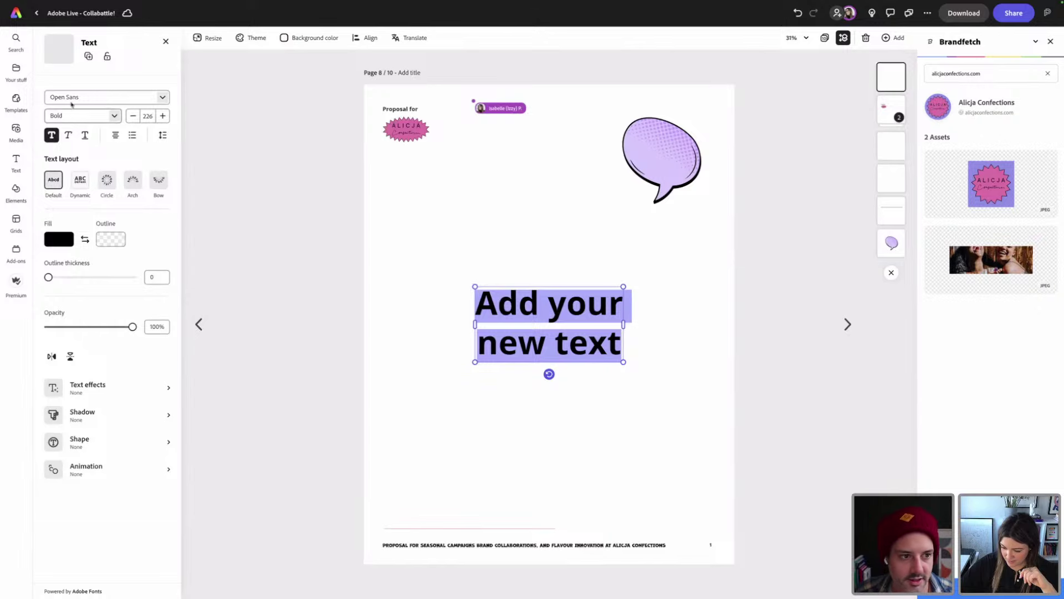
{"action": "left_click", "coordinate": [160, 101]}
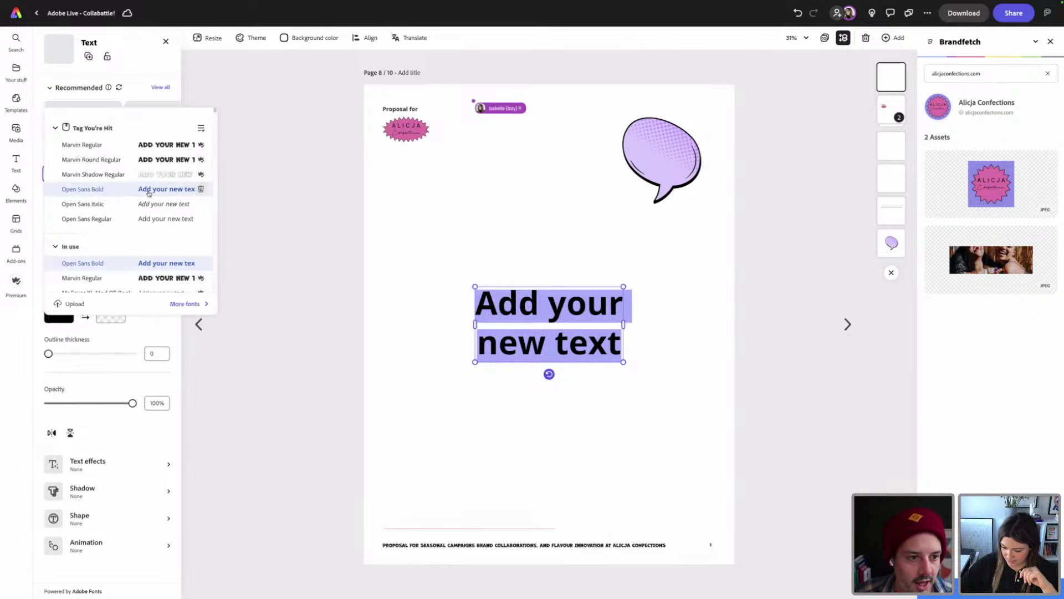
{"action": "left_click", "coordinate": [151, 191]}
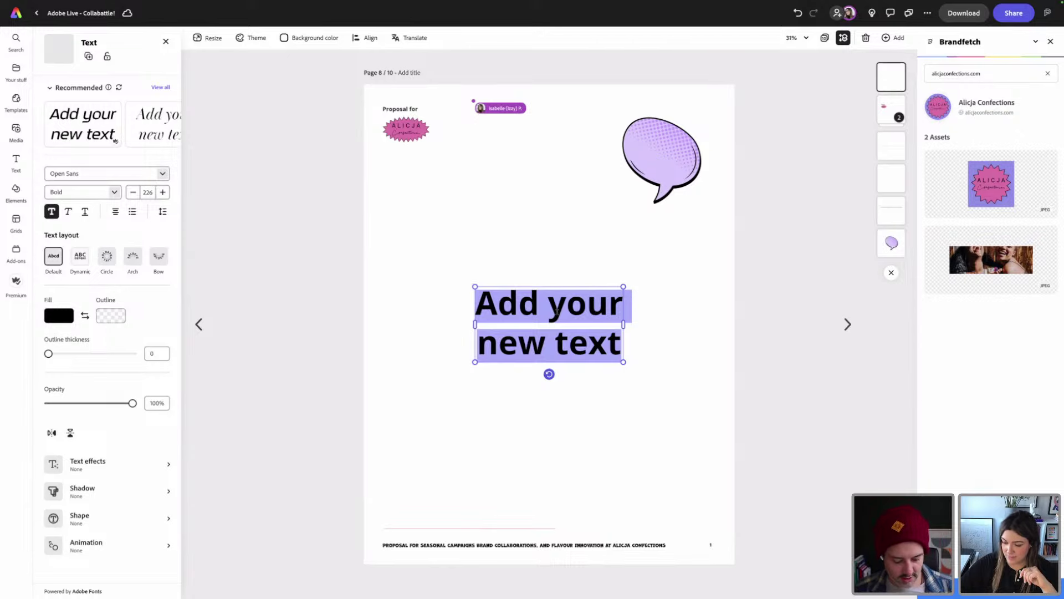
{"action": "key", "text": "ctrl+v"}
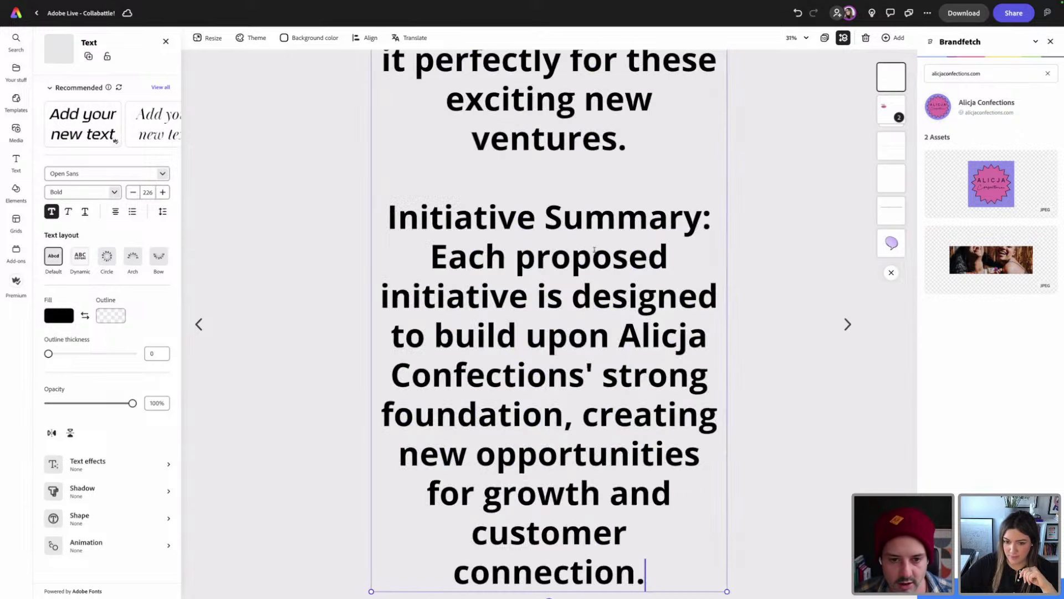
- Set the font size of all the pasted introduction text to 50
{"action": "key", "text": "ctrl+a"}
{"action": "left_click", "coordinate": [148, 192]}
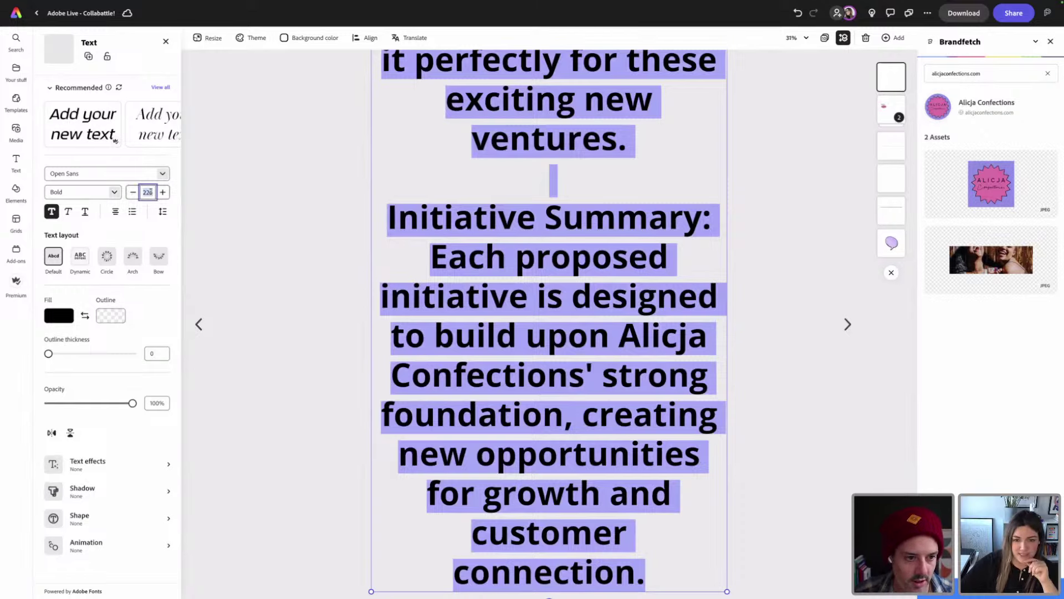
{"action": "type", "text": "50"}
{"action": "key", "text": "Return"}
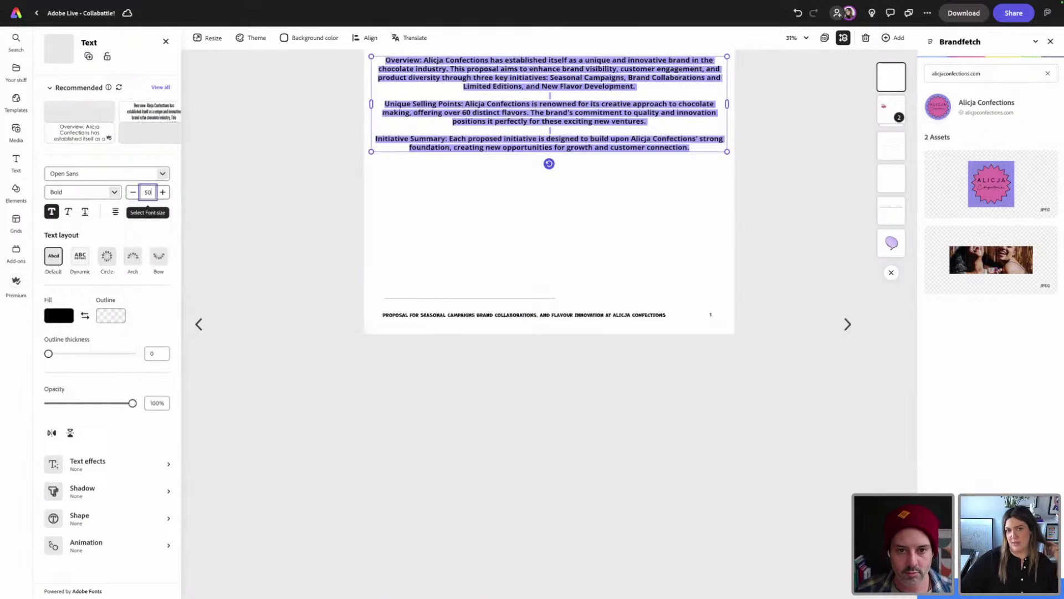
{"action": "scroll", "coordinate": [377, 320], "scroll_direction": "up", "scroll_amount": 4}
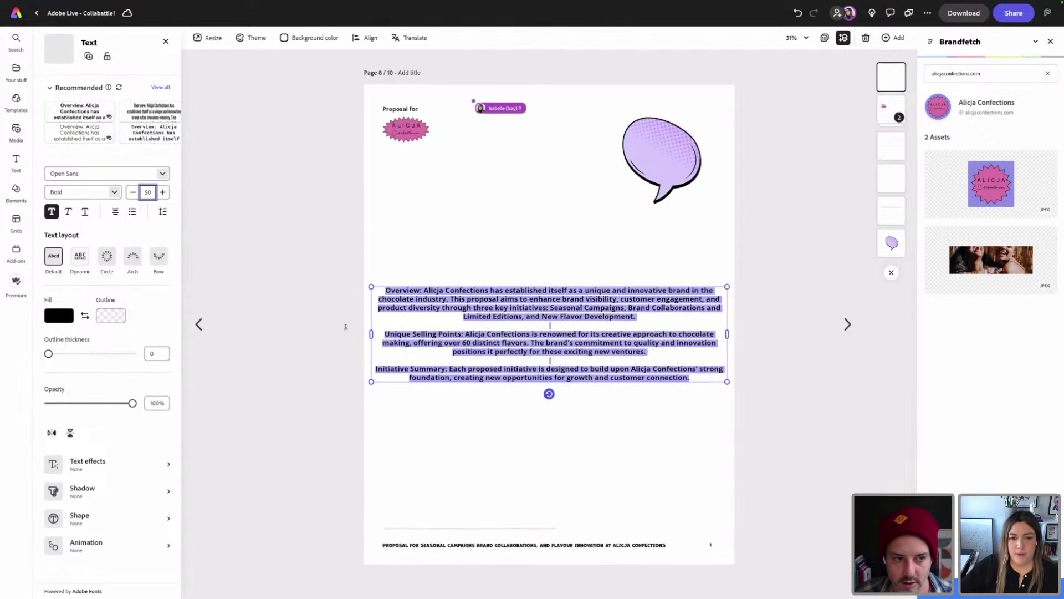
- Change the introduction text to Regular weight and reduce its font size to 48
{"action": "left_click", "coordinate": [114, 191]}
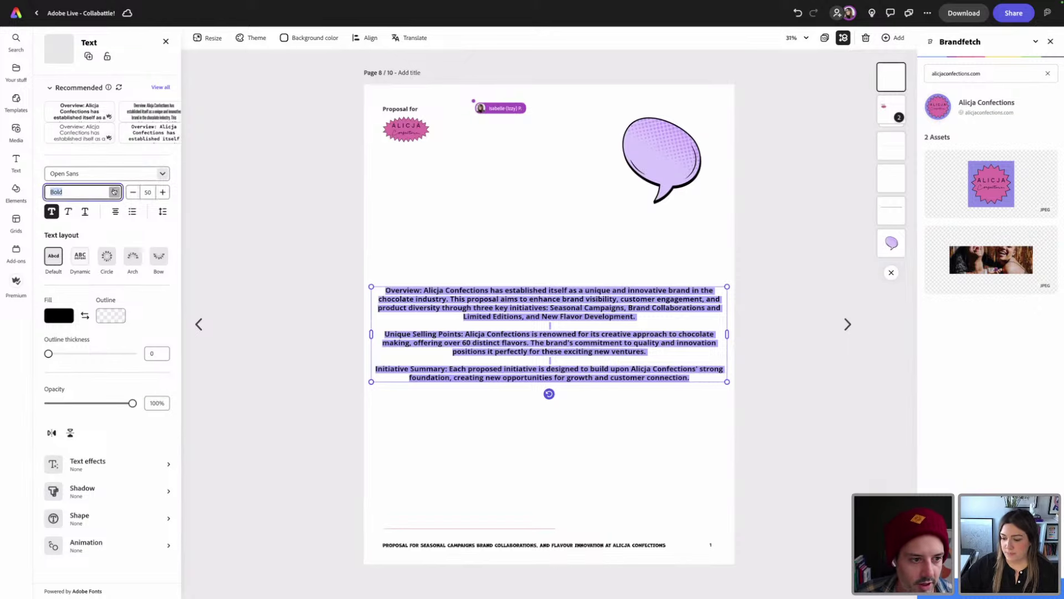
{"action": "left_click", "coordinate": [66, 242]}
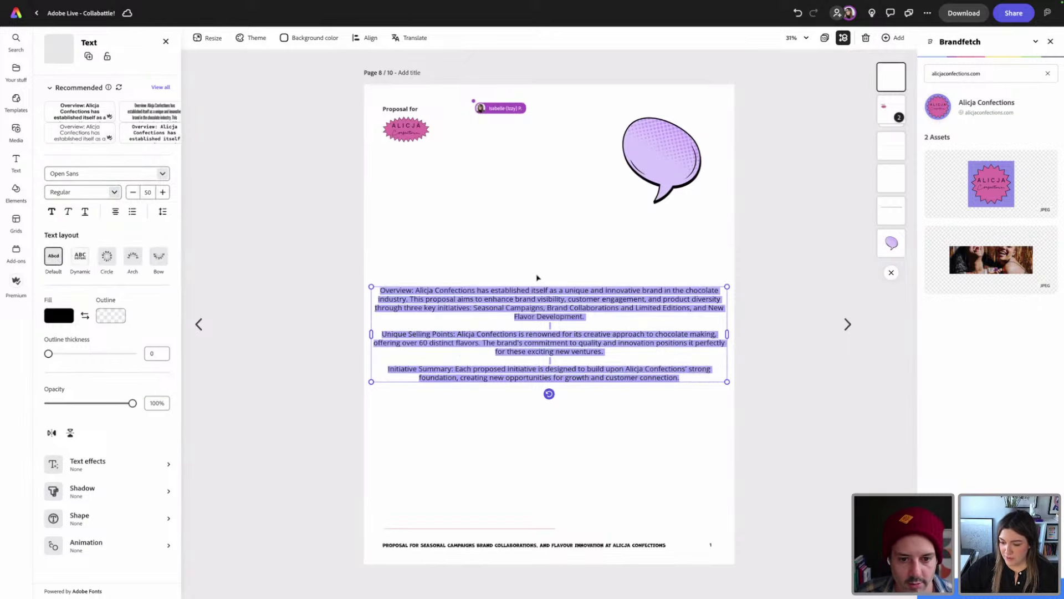
{"action": "left_click", "coordinate": [133, 192]}
{"action": "left_click", "coordinate": [133, 191]}
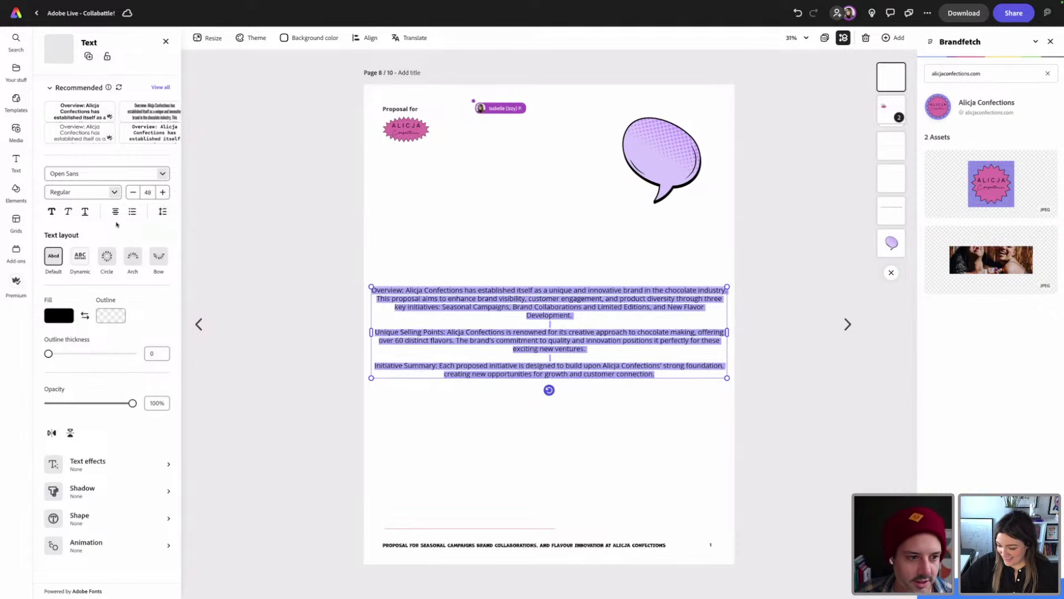
- Left-align the introduction text and narrow its box to about 60% of the page width
{"action": "left_click", "coordinate": [115, 211]}
{"action": "left_click", "coordinate": [97, 232]}
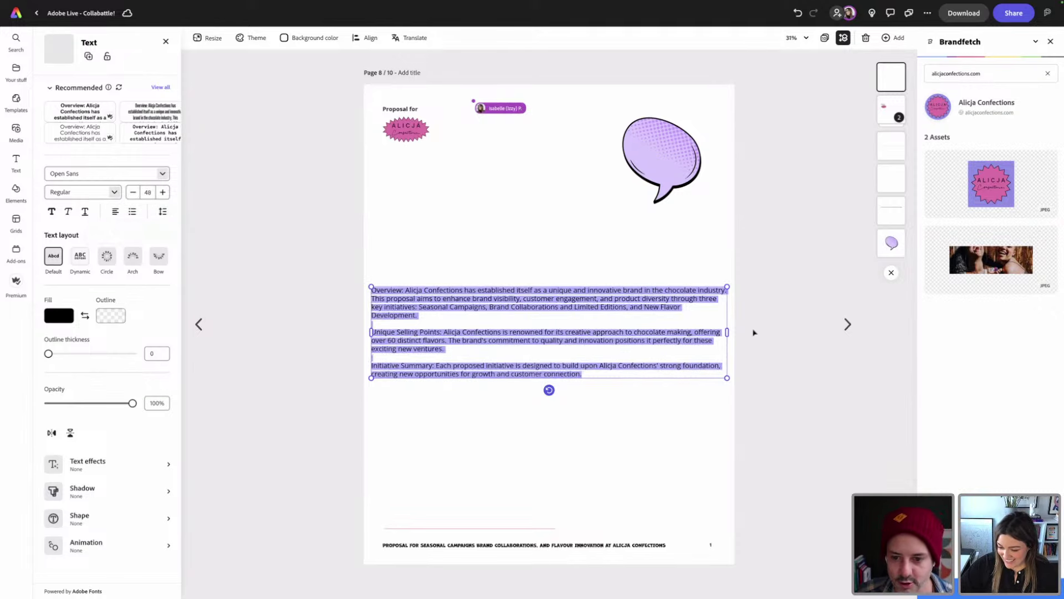
{"action": "left_click_drag", "start_coordinate": [726, 331], "coordinate": [595, 332]}
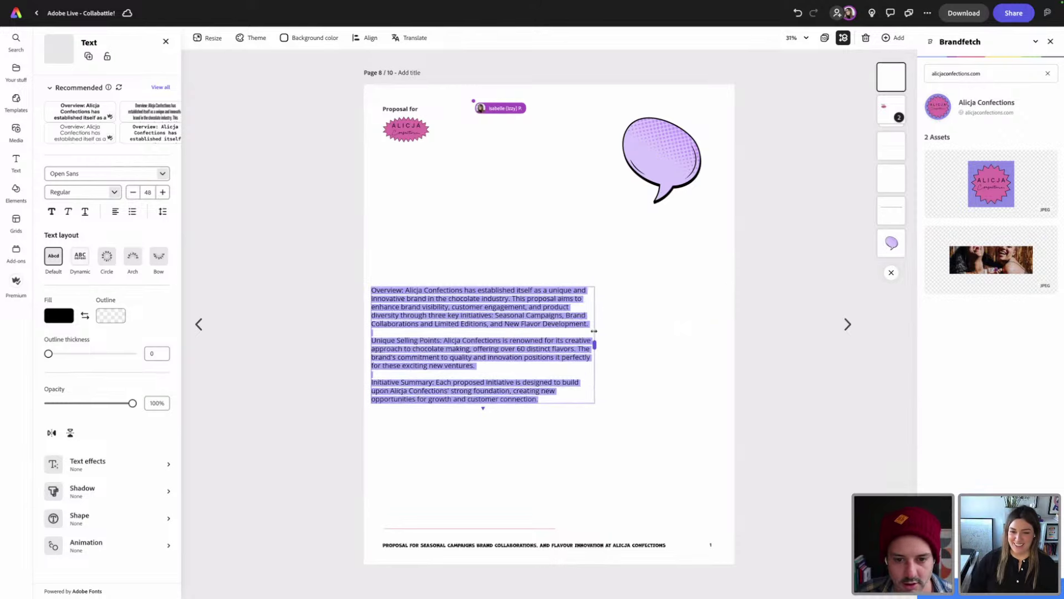
{"action": "left_click", "coordinate": [321, 277]}
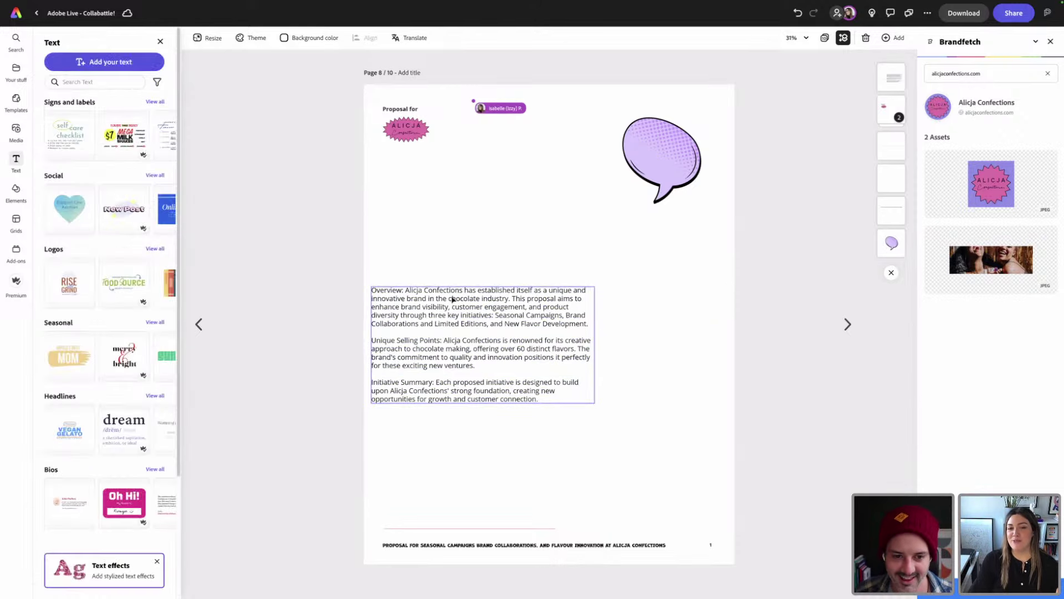
- Move the introduction text up near the left margin below the logo and set its font size to 60
{"action": "left_click_drag", "start_coordinate": [454, 300], "coordinate": [471, 265]}
{"action": "left_click", "coordinate": [162, 192]}
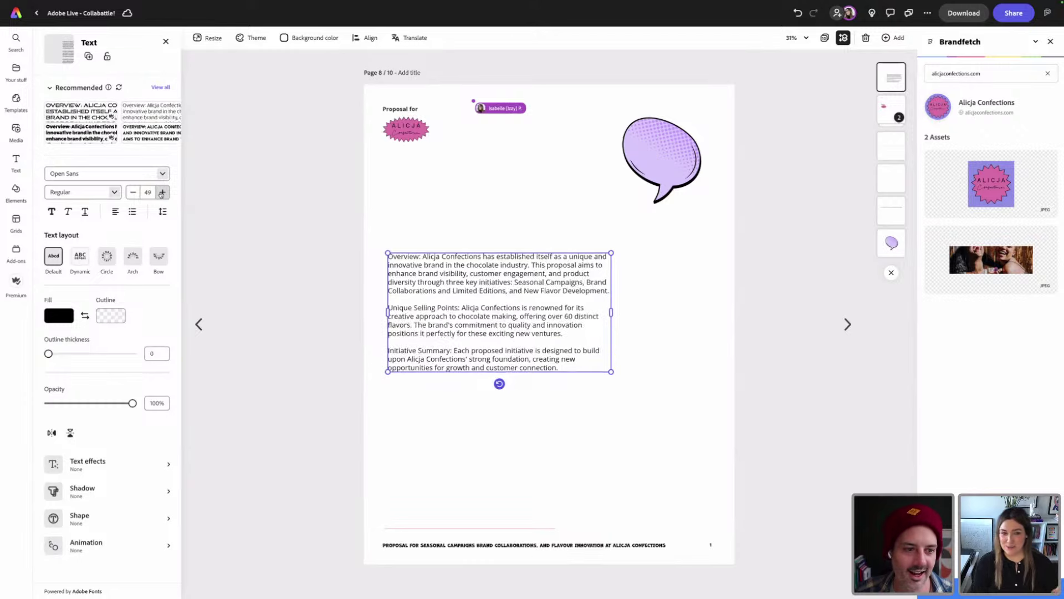
{"action": "left_click", "coordinate": [163, 192]}
{"action": "left_click", "coordinate": [163, 191]}
{"action": "left_click", "coordinate": [163, 192]}
{"action": "left_click", "coordinate": [162, 192]}
{"action": "left_click", "coordinate": [163, 191]}
{"action": "left_click", "coordinate": [162, 192]}
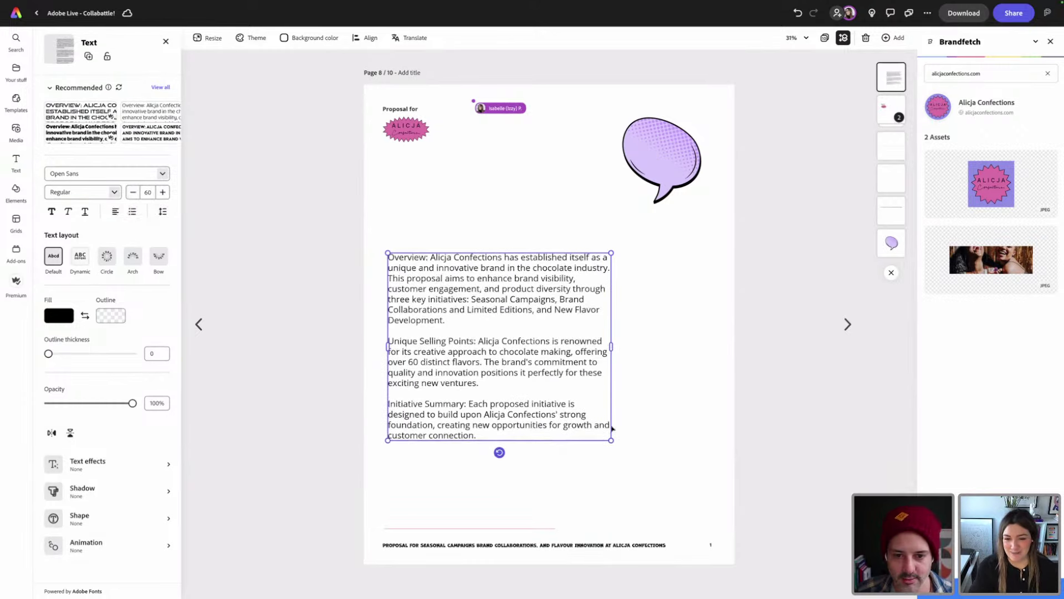
{"action": "left_click_drag", "start_coordinate": [500, 365], "coordinate": [501, 353]}
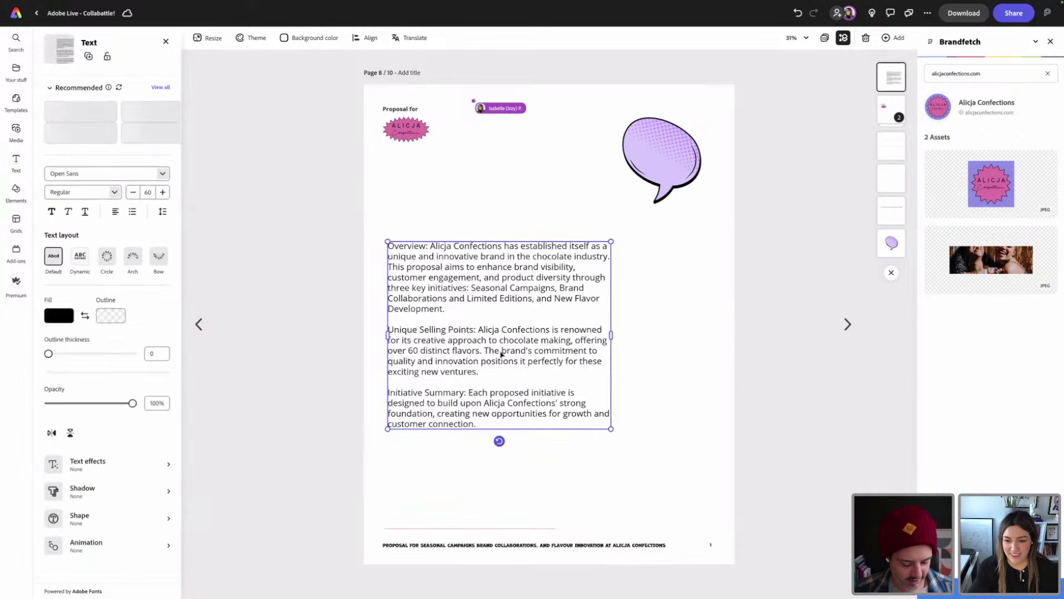
{"action": "left_click", "coordinate": [740, 283]}
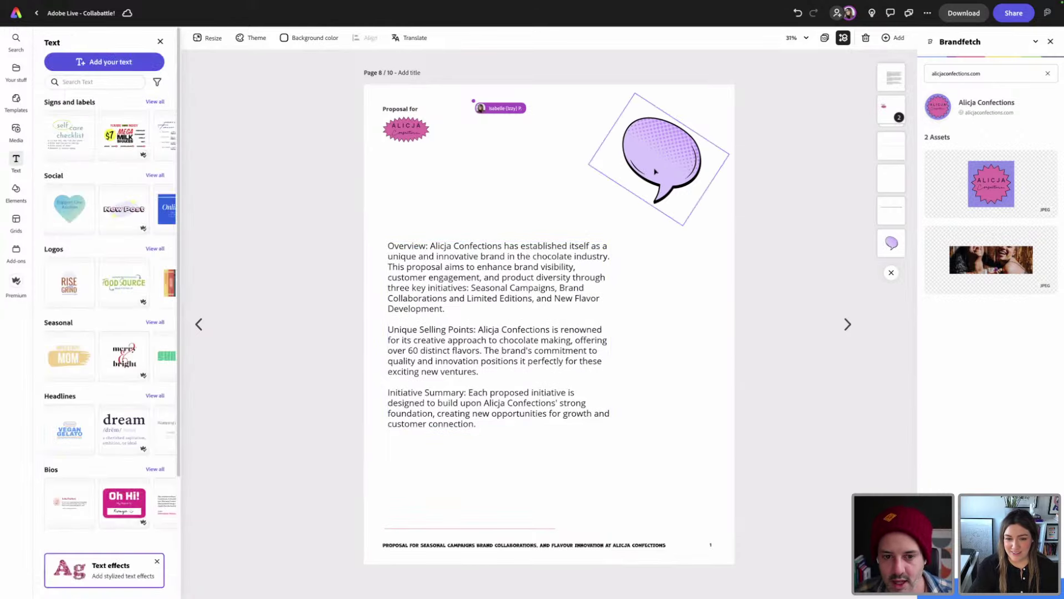
- Duplicate the introduction text box and delete everything after the Overview paragraph from the original
{"action": "left_click", "coordinate": [511, 269]}
{"action": "key", "text": "ctrl+d"}
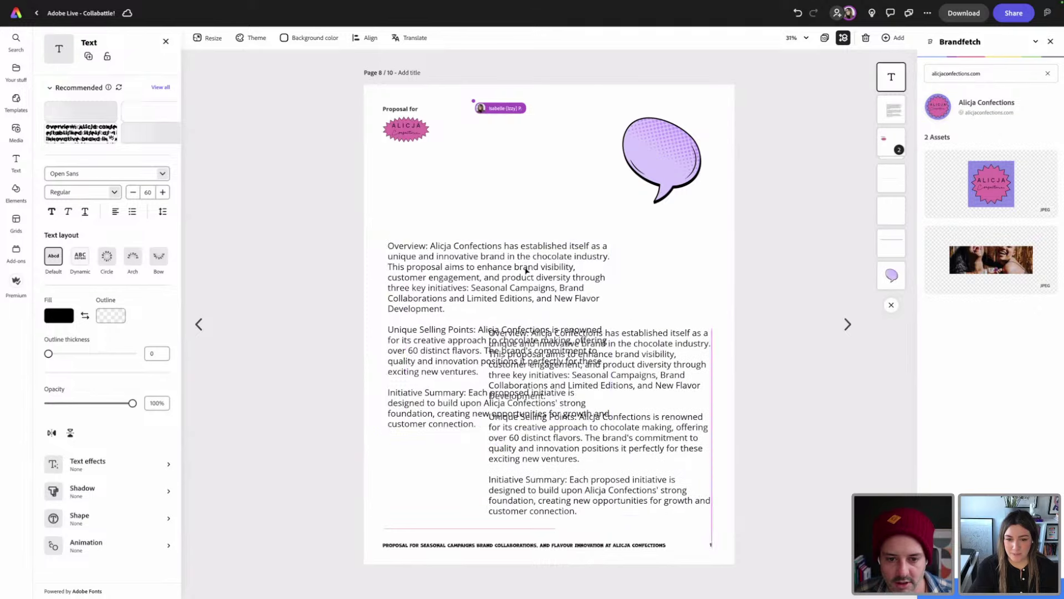
{"action": "left_click_drag", "start_coordinate": [446, 311], "coordinate": [516, 424]}
{"action": "key", "text": "BackSpace"}
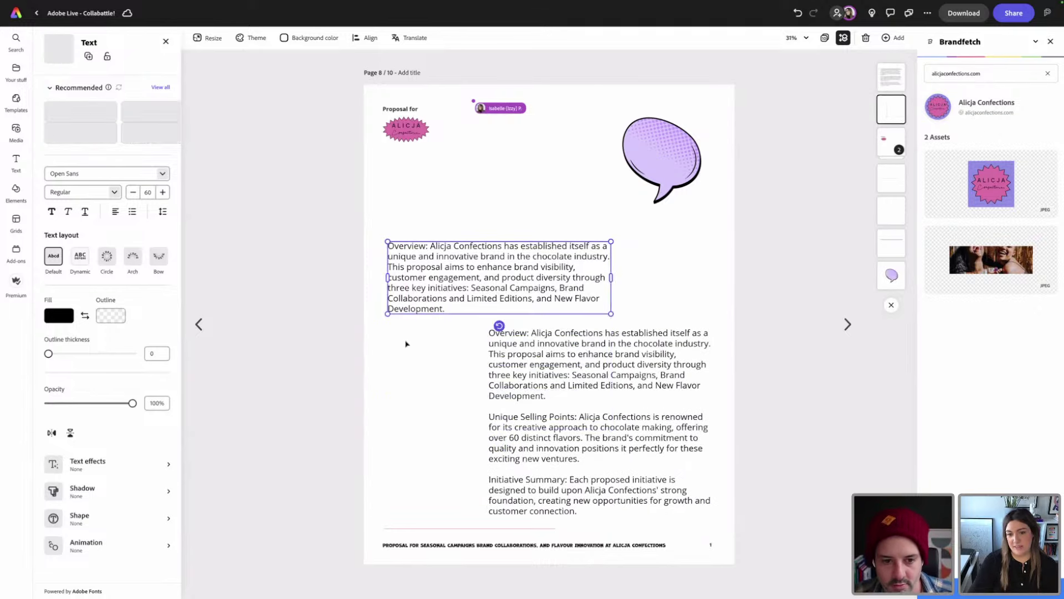
- Turn "Overview" into a Bold heading without its colon, separated from its paragraph by a blank line
{"action": "key", "text": "BackSpace"}
{"action": "key", "text": "BackSpace"}
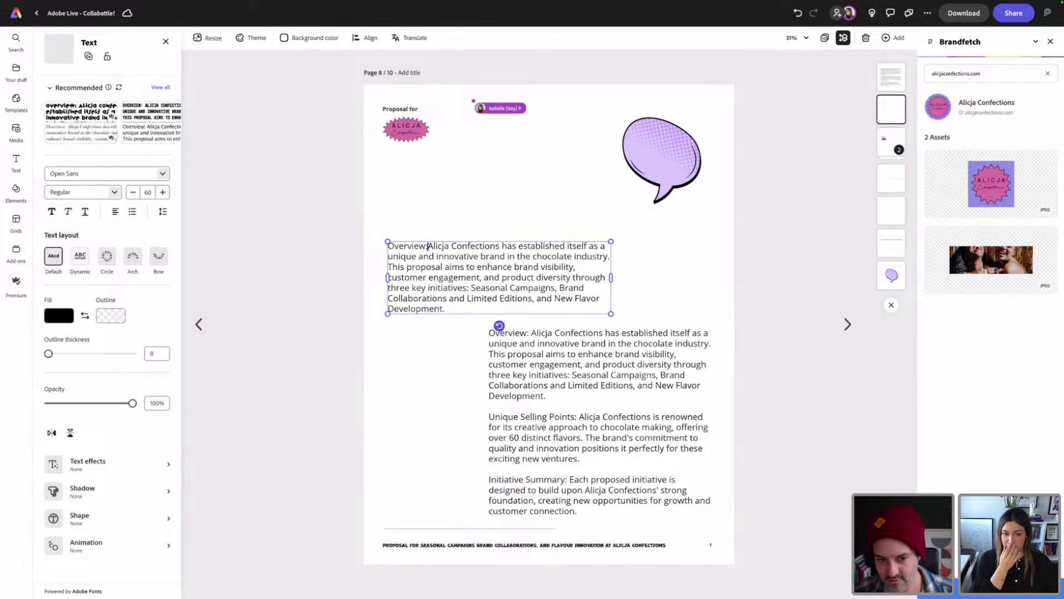
{"action": "key", "text": "Return"}
{"action": "key", "text": "Return"}
{"action": "left_click_drag", "start_coordinate": [428, 246], "coordinate": [387, 246]}
{"action": "left_click", "coordinate": [114, 191]}
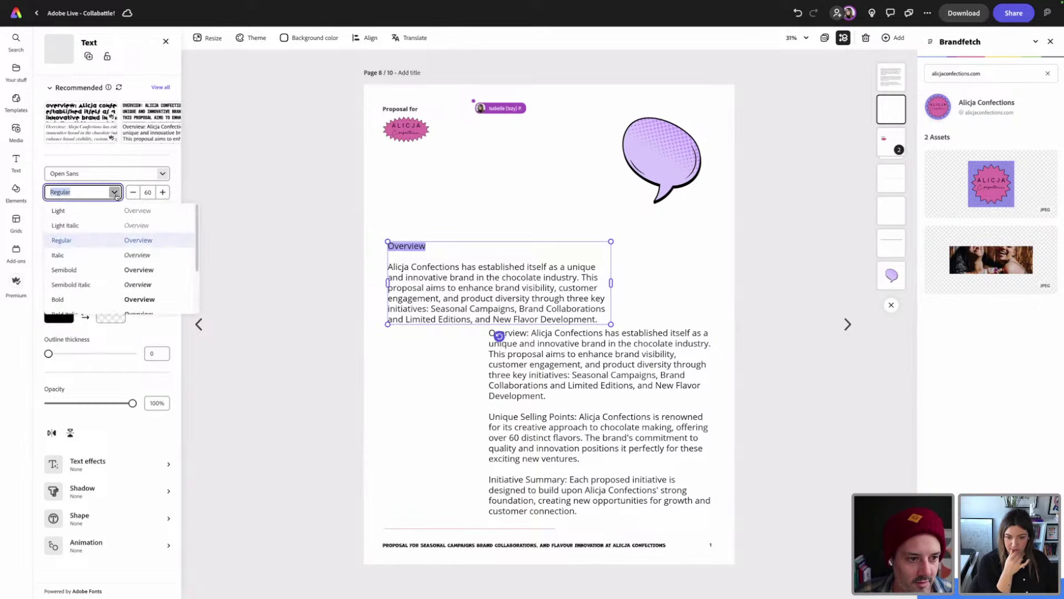
{"action": "left_click", "coordinate": [67, 299]}
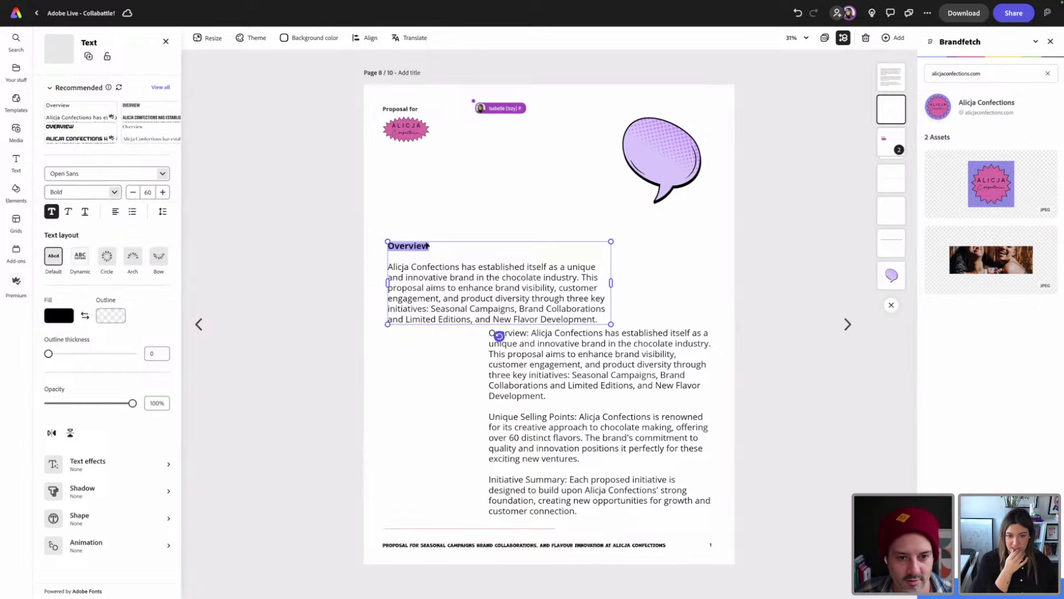
{"action": "key", "text": "Escape"}
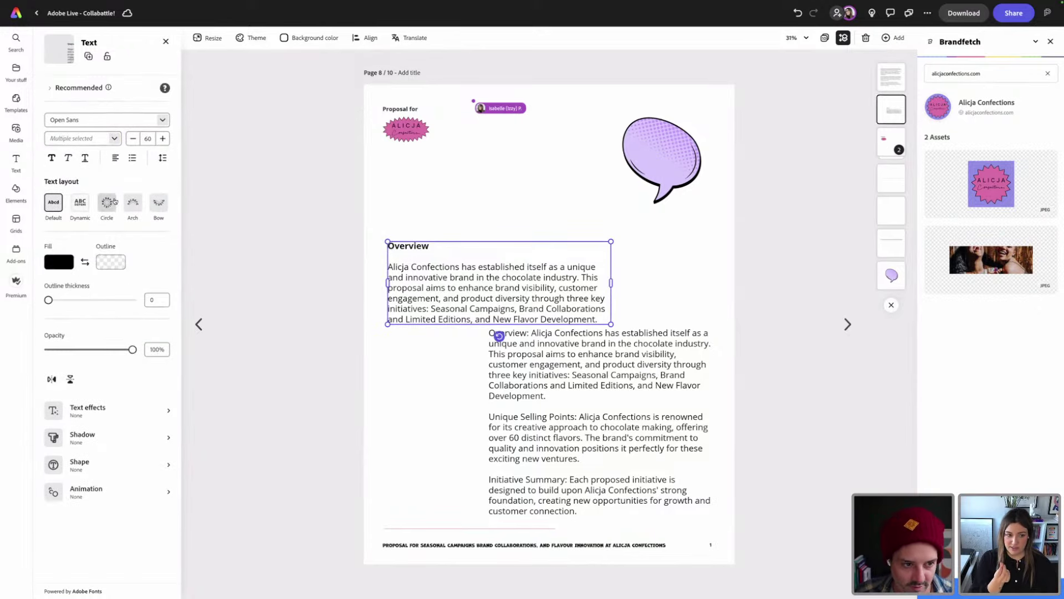
- Set the Overview block's line spacing to 1.6 and scale it down to font size 55, placed below the logo
{"action": "left_click", "coordinate": [163, 157]}
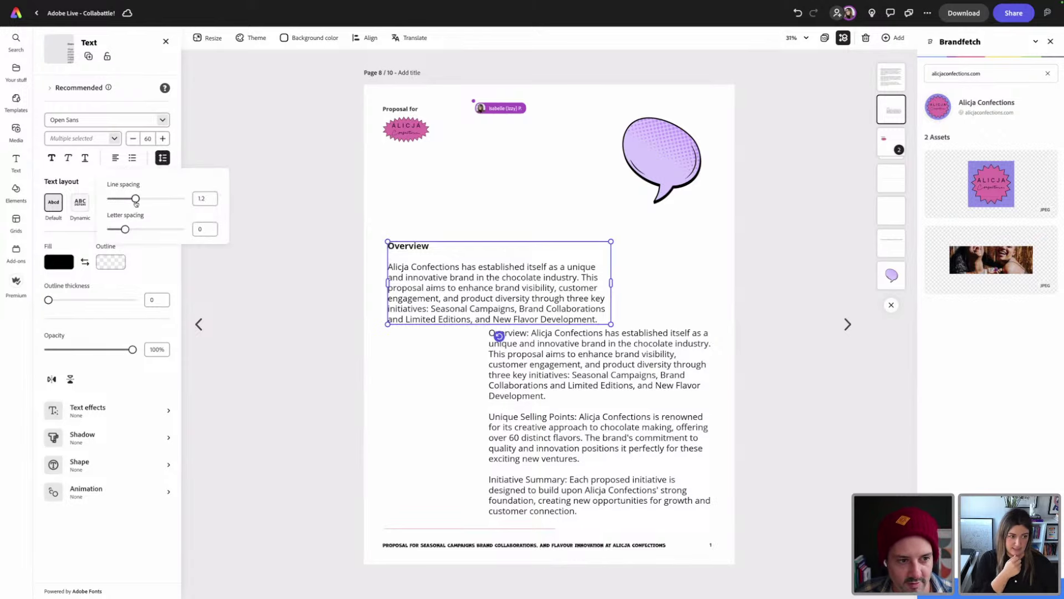
{"action": "left_click_drag", "start_coordinate": [135, 203], "coordinate": [149, 206]}
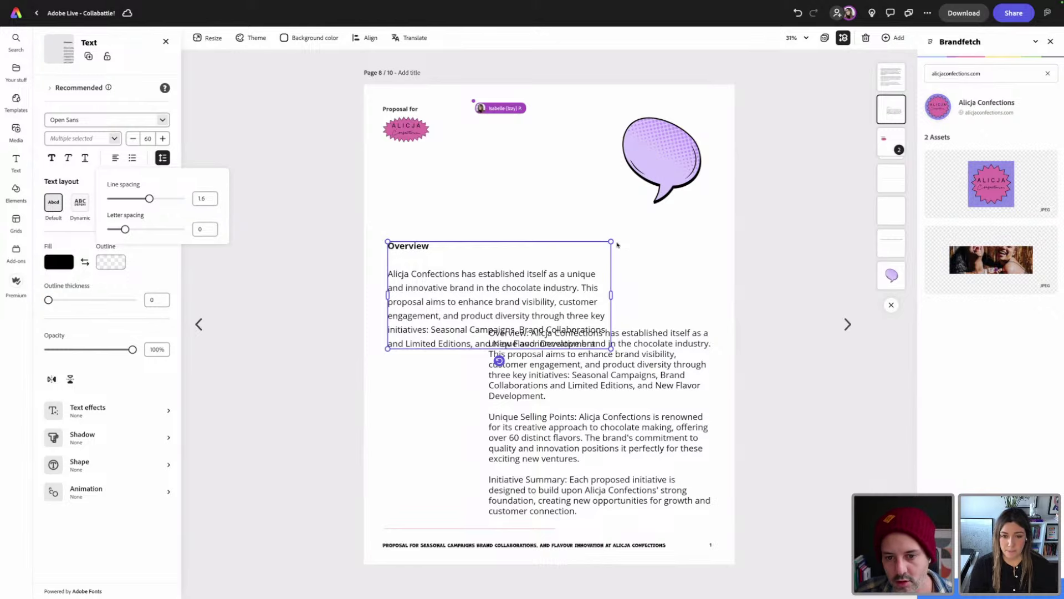
{"action": "left_click_drag", "start_coordinate": [611, 242], "coordinate": [593, 250]}
{"action": "left_click_drag", "start_coordinate": [472, 293], "coordinate": [469, 228]}
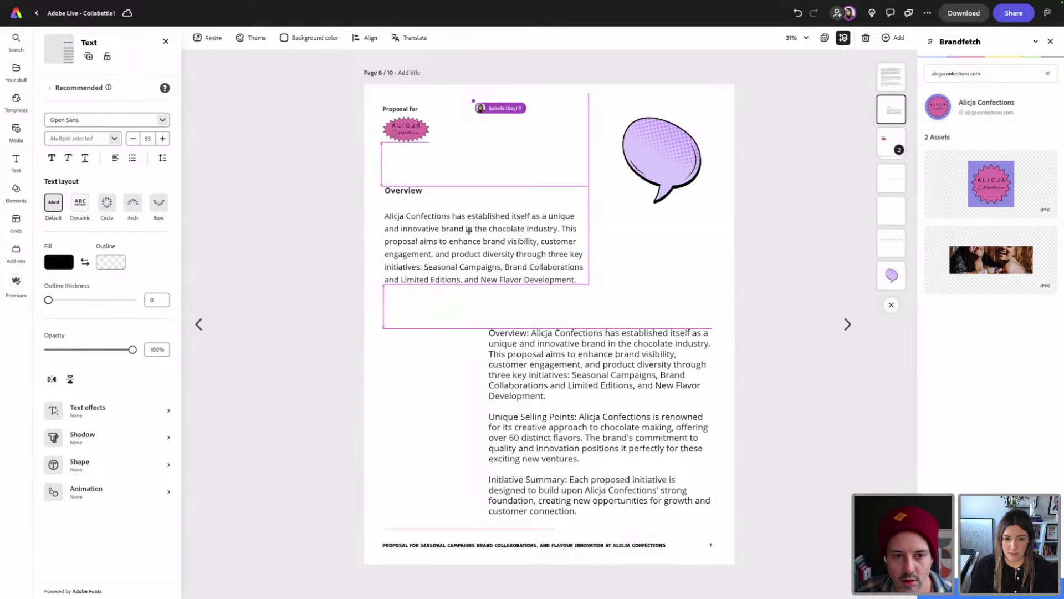
- Place the duplicated text directly below the Overview block at the left margin and match its line spacing of 1.6
{"action": "left_click", "coordinate": [422, 375]}
{"action": "left_click_drag", "start_coordinate": [539, 364], "coordinate": [436, 340]}
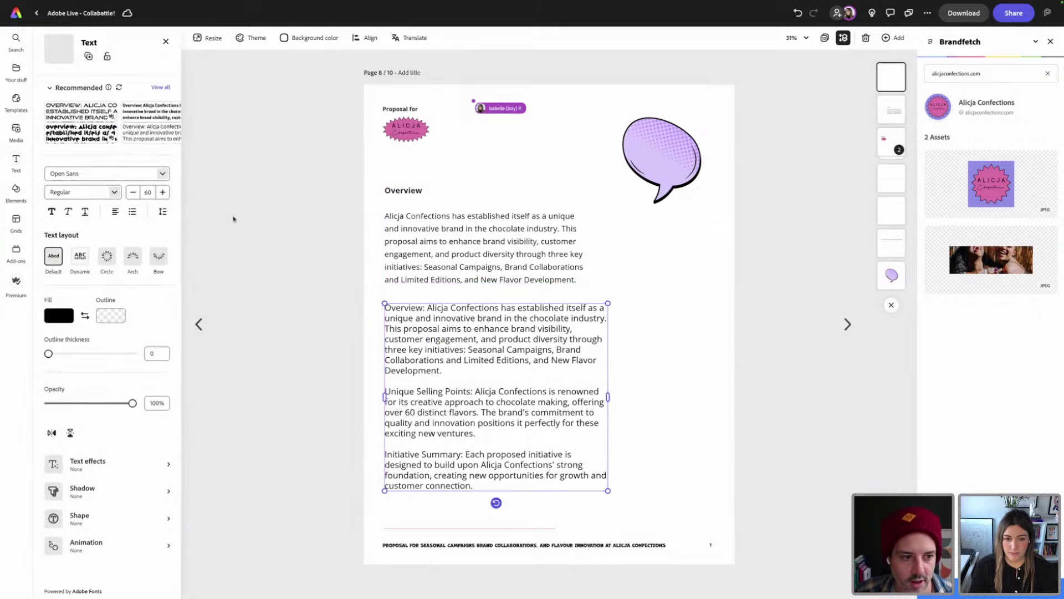
{"action": "left_click", "coordinate": [451, 267]}
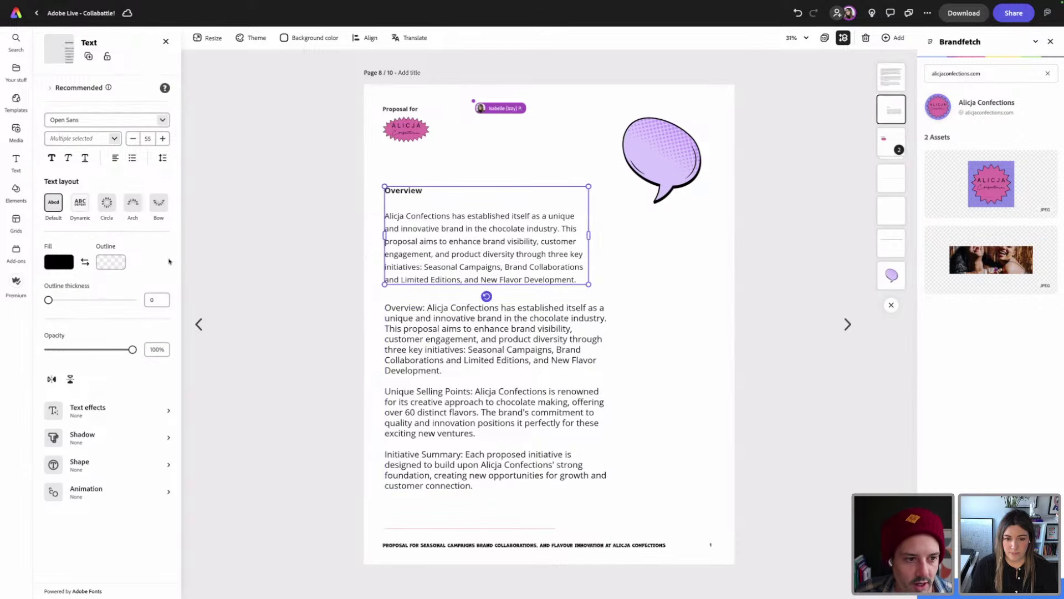
{"action": "left_click", "coordinate": [162, 159]}
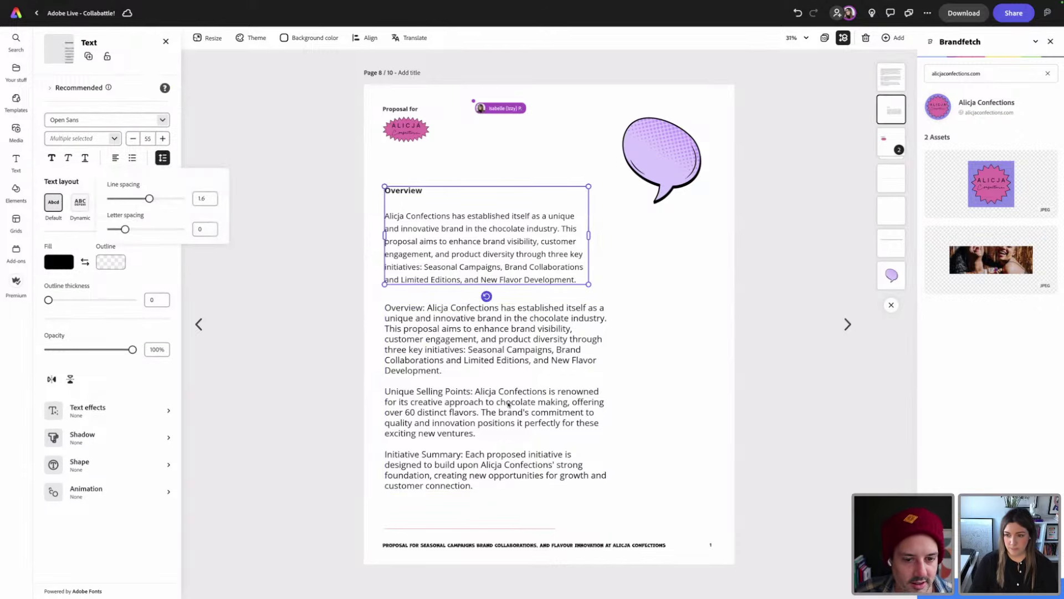
{"action": "left_click", "coordinate": [508, 405]}
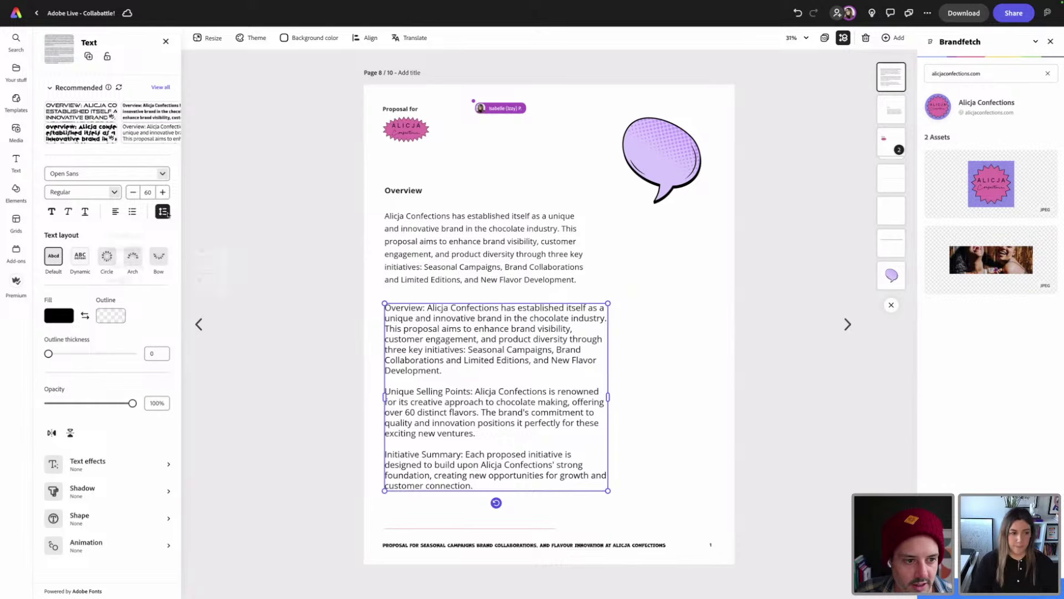
{"action": "left_click", "coordinate": [166, 213]}
{"action": "left_click_drag", "start_coordinate": [140, 253], "coordinate": [149, 253]}
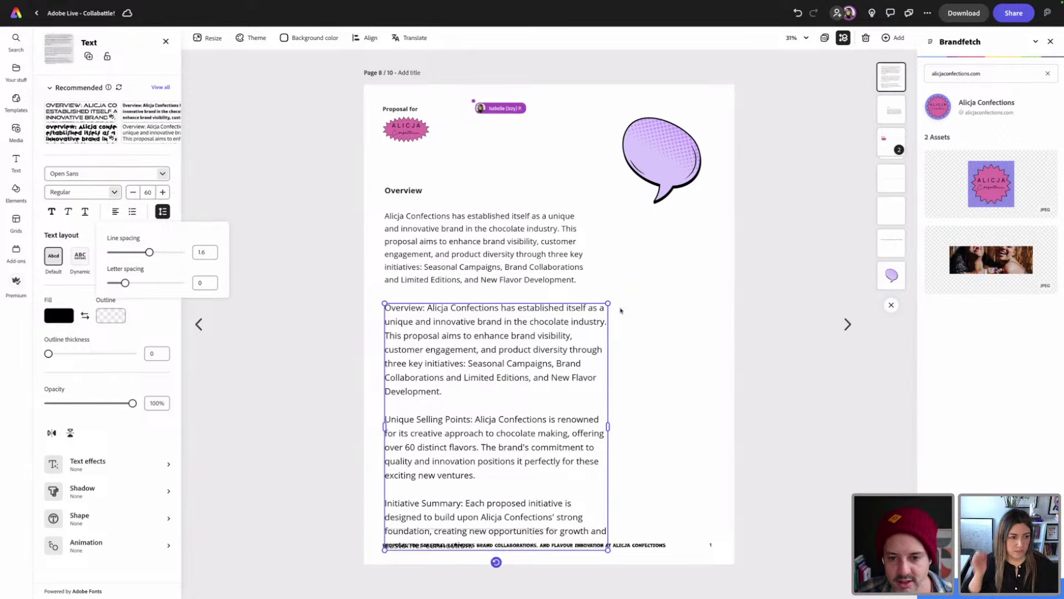
- Set the duplicated text's font size to 55 to match the Overview block
{"action": "left_click", "coordinate": [572, 257]}
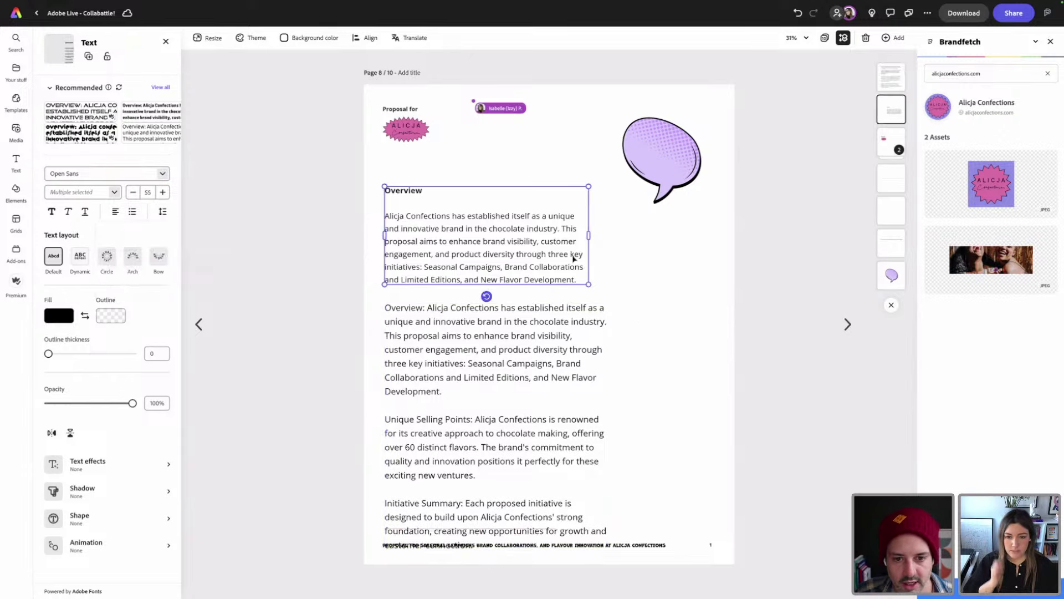
{"action": "left_click", "coordinate": [525, 364]}
{"action": "left_click", "coordinate": [148, 192]}
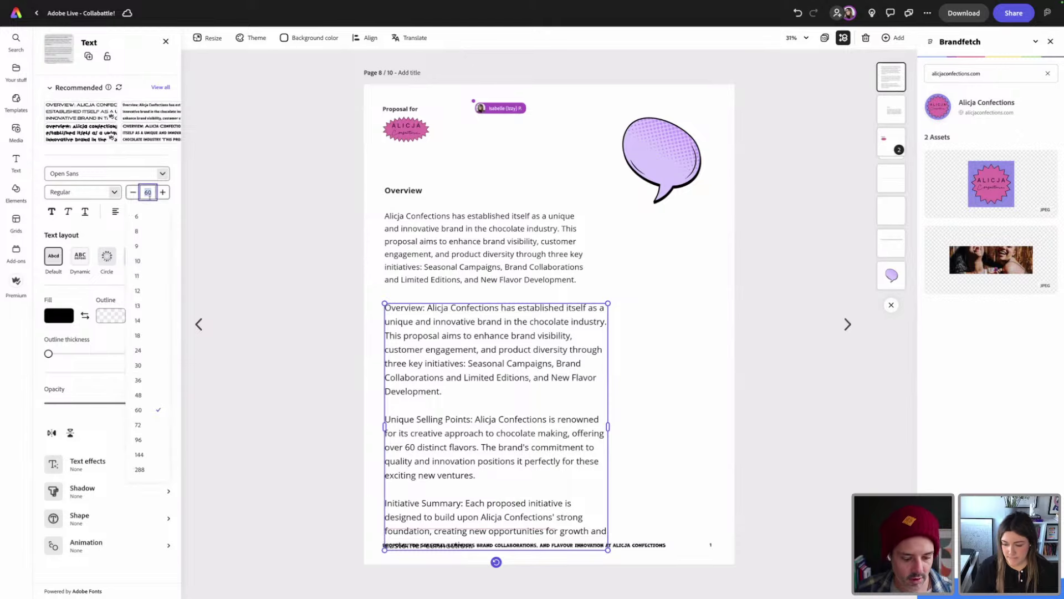
{"action": "type", "text": "55"}
{"action": "key", "text": "Return"}
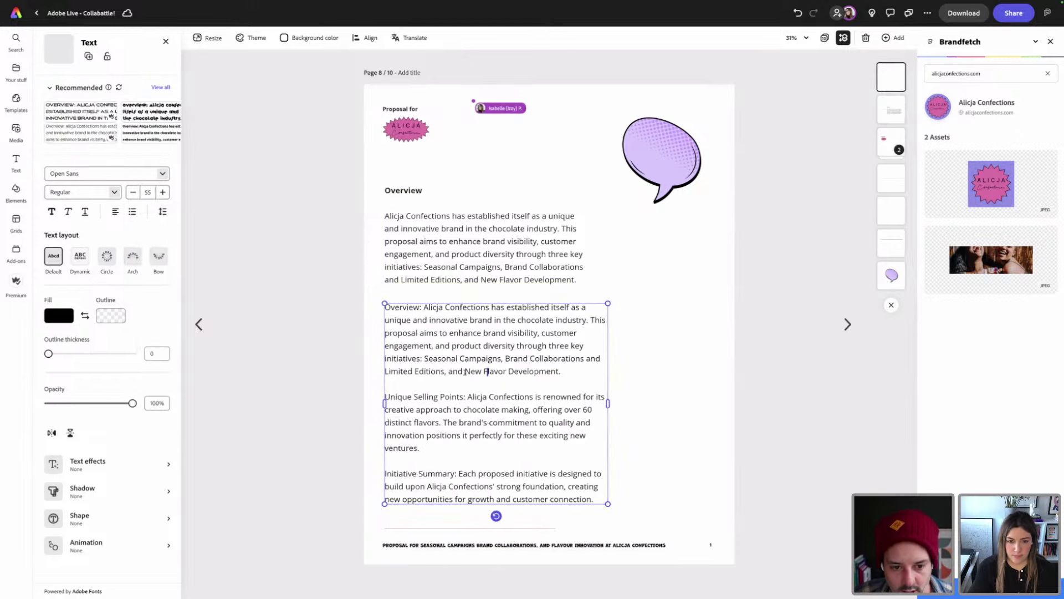
- Delete the repeated Overview paragraph and its leftover blank lines from the duplicated text box
{"action": "left_click_drag", "start_coordinate": [566, 370], "coordinate": [370, 308]}
{"action": "key", "text": "BackSpace"}
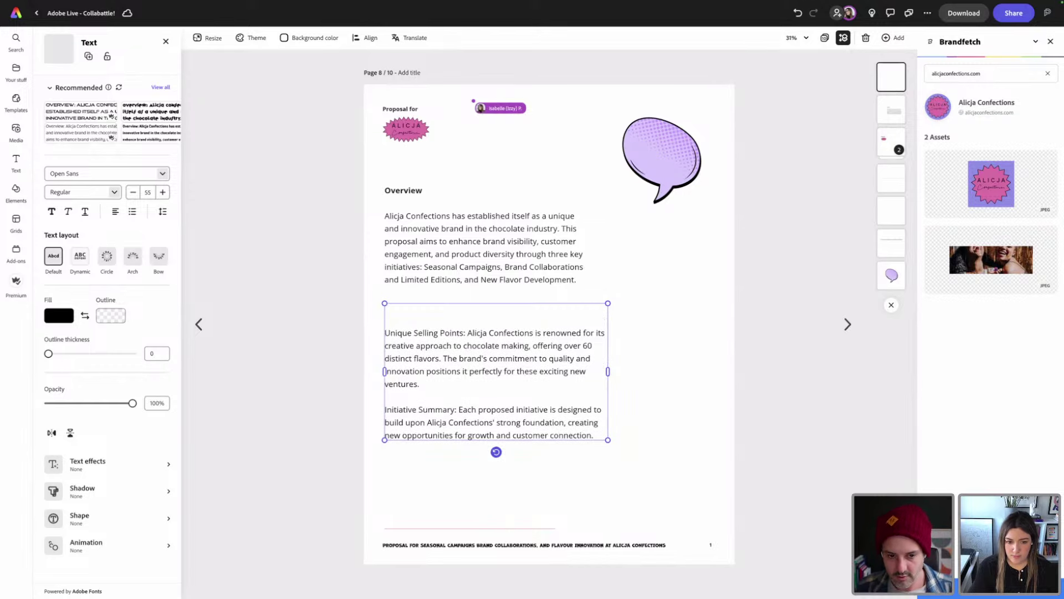
{"action": "key", "text": "Delete"}
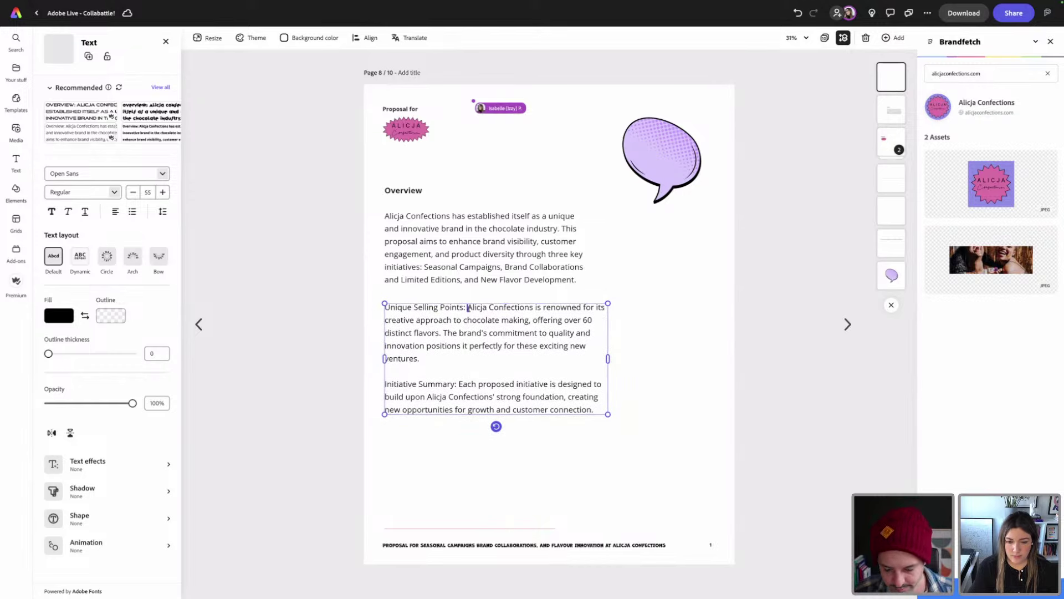
- Turn "Unique Selling Points" into a bold heading without its colon, separated from its paragraph by a blank line
{"action": "left_click", "coordinate": [467, 308]}
{"action": "key", "text": "BackSpace"}
{"action": "key", "text": "BackSpace"}
{"action": "key", "text": "Return"}
{"action": "key", "text": "Return"}
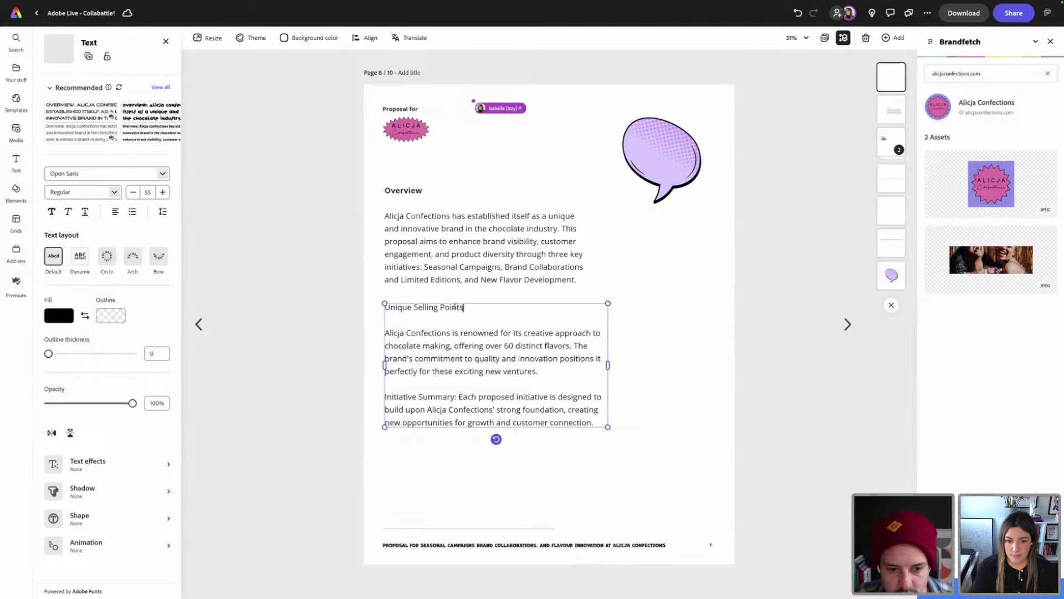
{"action": "left_click_drag", "start_coordinate": [463, 307], "coordinate": [391, 308]}
{"action": "key", "text": "ctrl+b"}
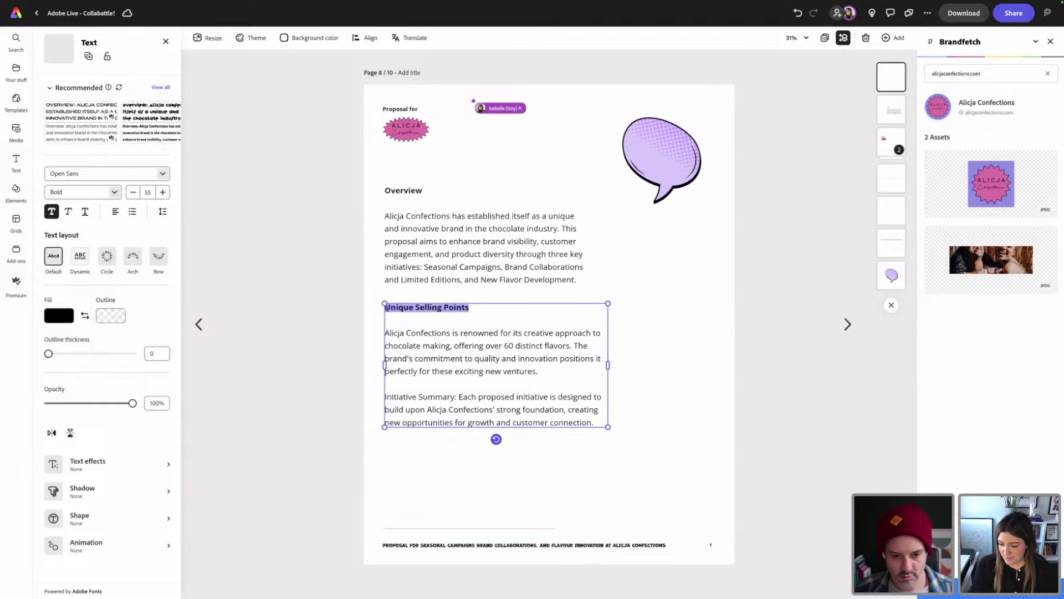
- Turn "Initiative Summary" into a bold heading without its colon, separated from its paragraph by a blank line
{"action": "left_click", "coordinate": [459, 396]}
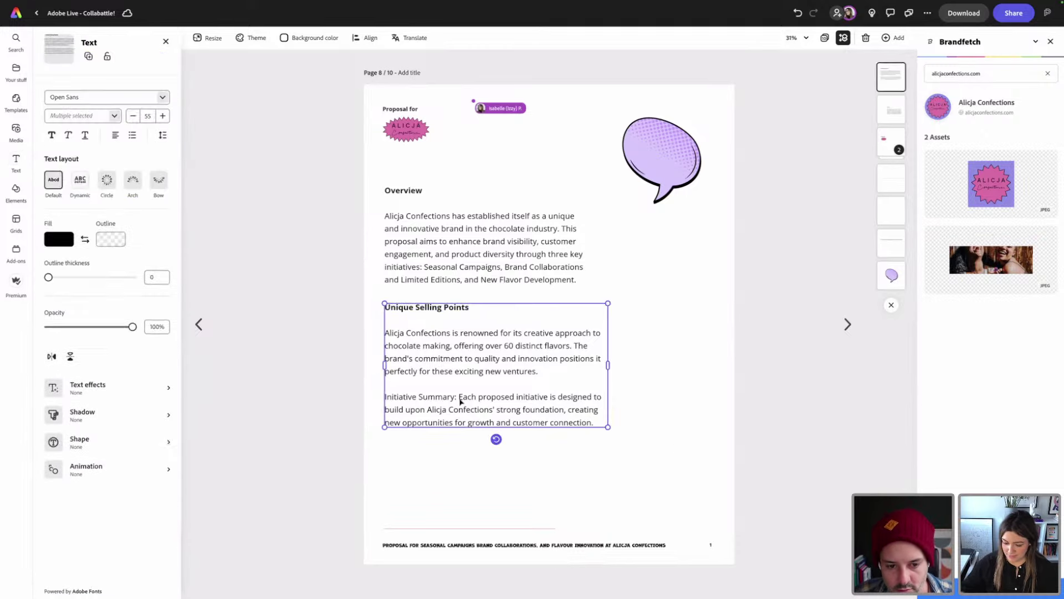
{"action": "key", "text": "BackSpace"}
{"action": "key", "text": "BackSpace"}
{"action": "key", "text": "Return"}
{"action": "key", "text": "Return"}
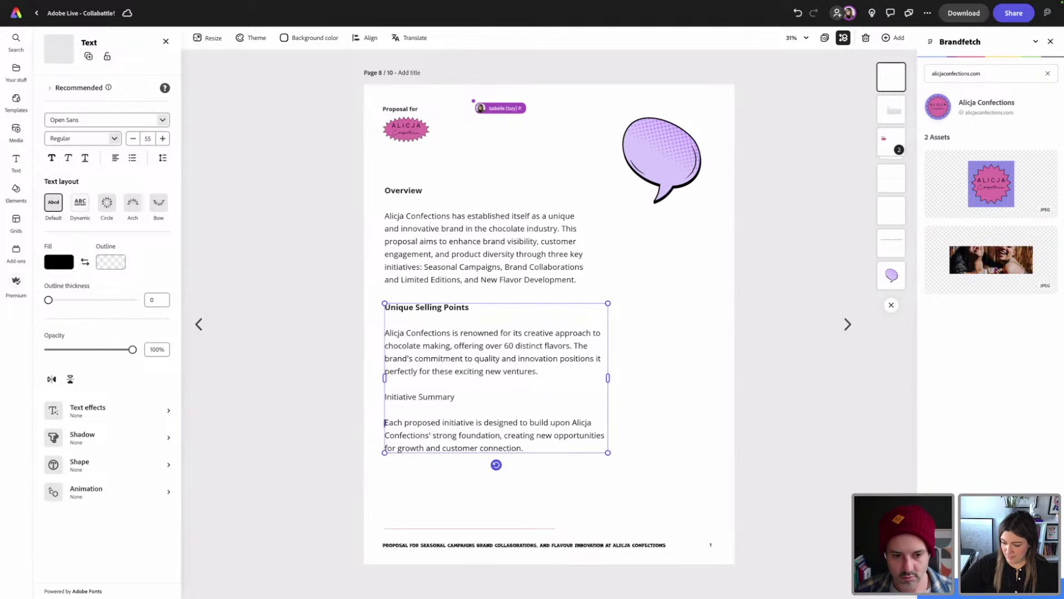
{"action": "left_click_drag", "start_coordinate": [460, 397], "coordinate": [382, 397]}
{"action": "key", "text": "ctrl+b"}
{"action": "key", "text": "Escape"}
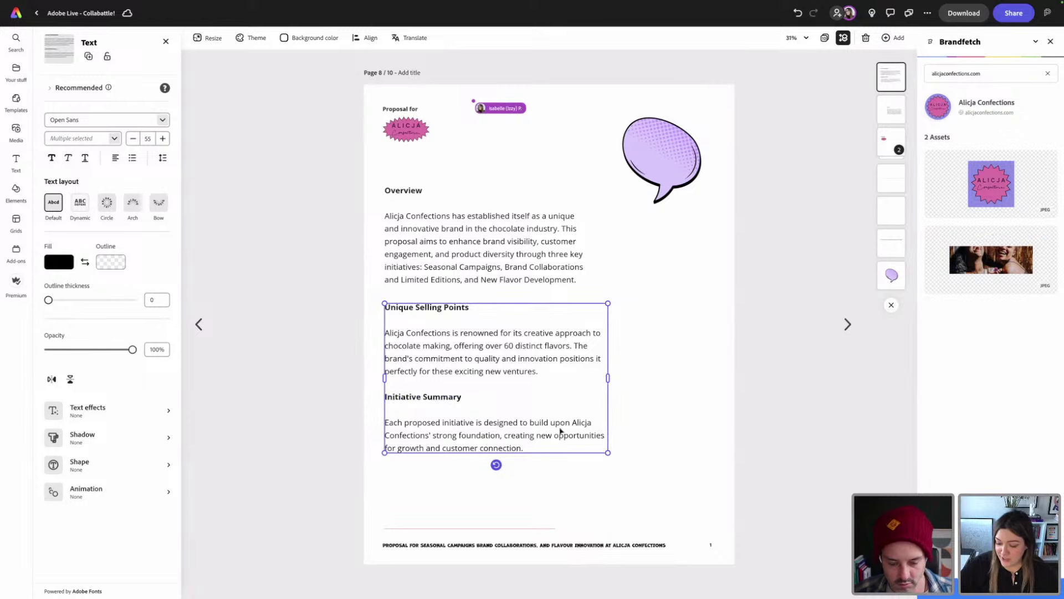
- Duplicate the lower text box sideways and delete the Unique Selling Points section with its blank lines from the box at the left margin
{"action": "left_click_drag", "start_coordinate": [509, 404], "coordinate": [620, 399]}
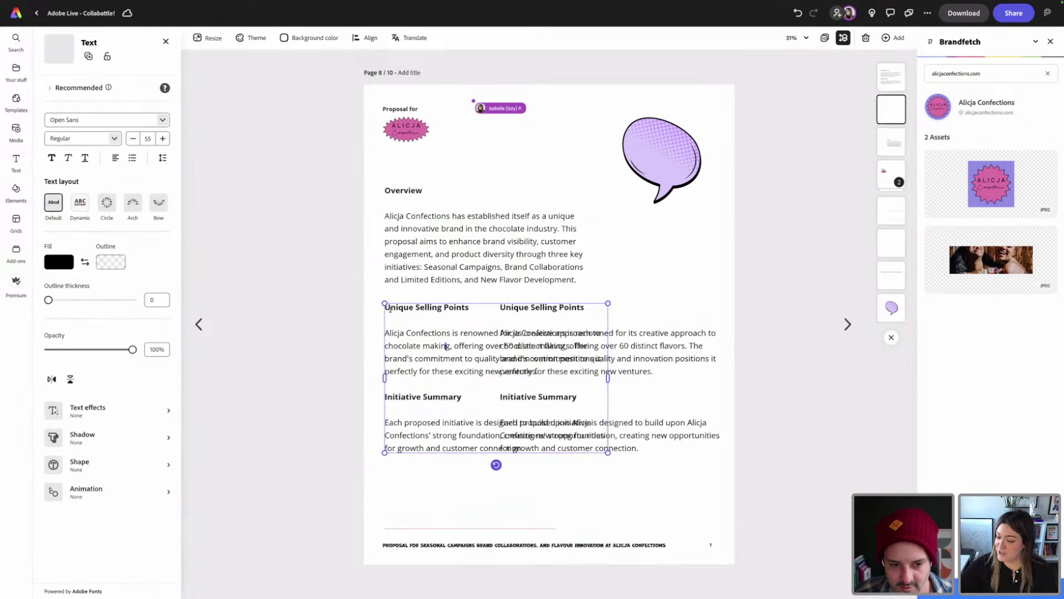
{"action": "left_click_drag", "start_coordinate": [385, 306], "coordinate": [441, 385]}
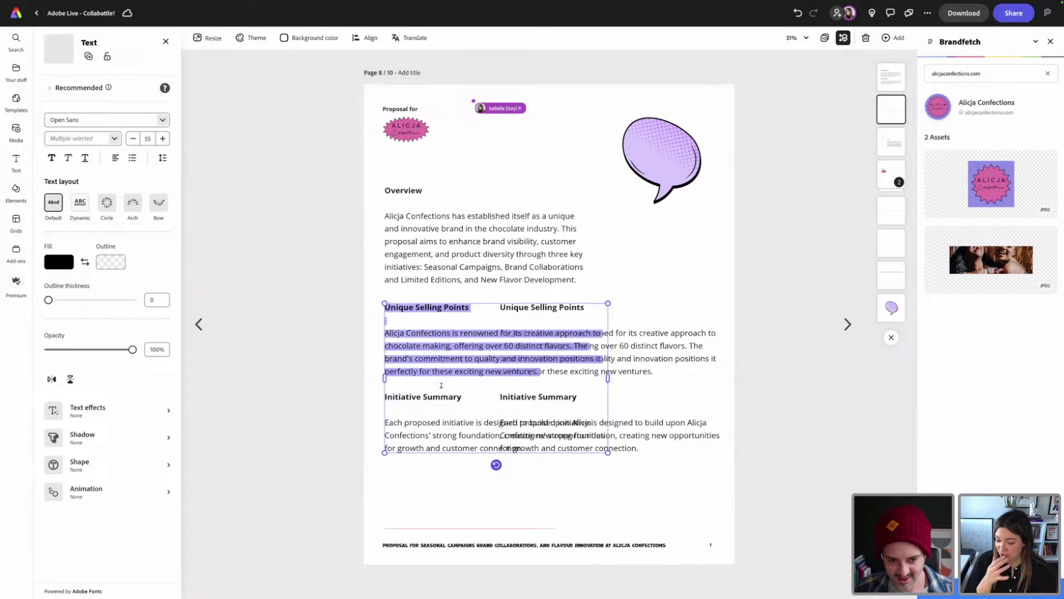
{"action": "key", "text": "BackSpace"}
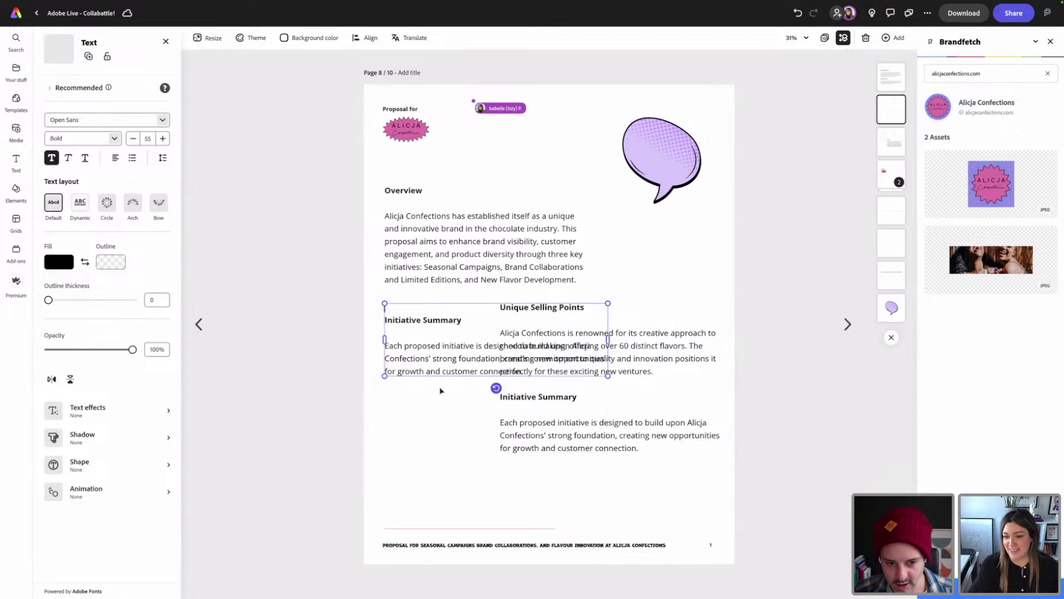
{"action": "key", "text": "ctrl+b"}
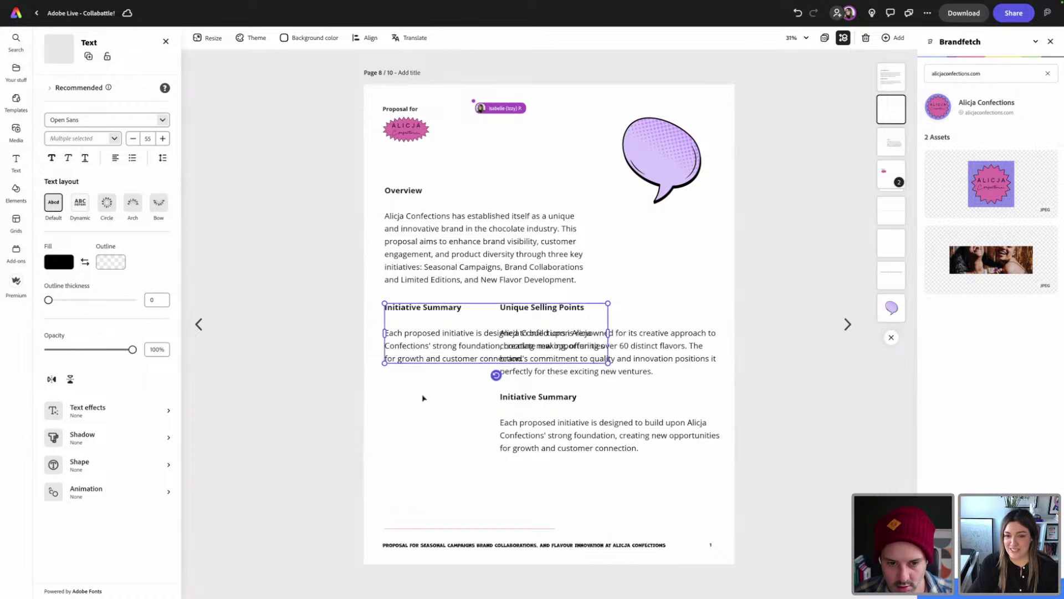
- Move the separate Initiative Summary block down near the footer line and delete the Initiative Summary section from the Unique Selling Points box
{"action": "left_click", "coordinate": [423, 397]}
{"action": "left_click_drag", "start_coordinate": [416, 349], "coordinate": [467, 501]}
{"action": "left_click", "coordinate": [537, 397]}
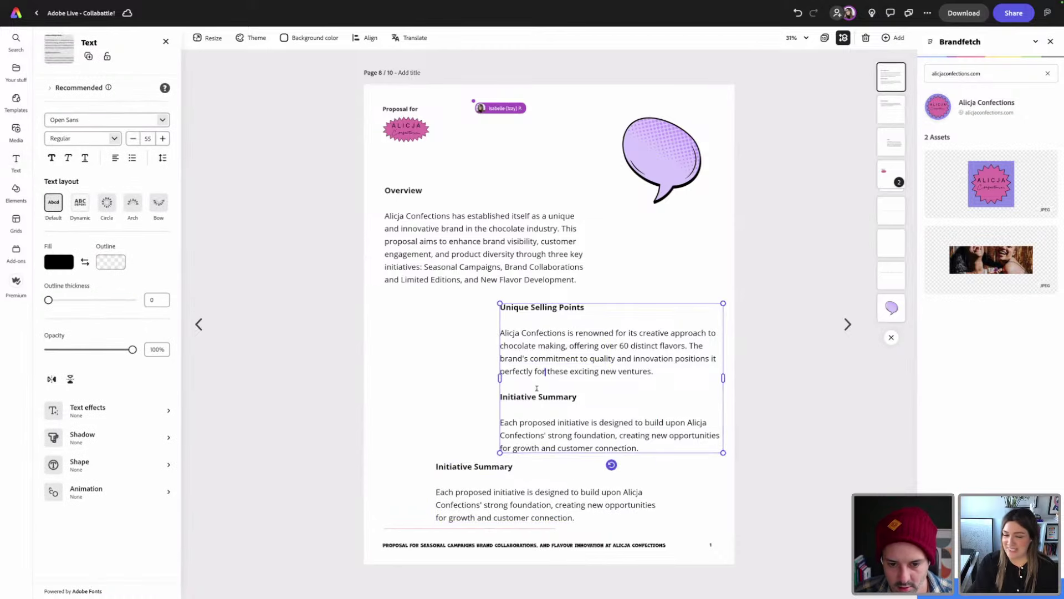
{"action": "mouse_move", "coordinate": [500, 397]}
{"action": "left_mouse_down"}
{"action": "mouse_move", "coordinate": [577, 452]}
{"action": "mouse_move", "coordinate": [646, 449]}
{"action": "mouse_move", "coordinate": [573, 435]}
{"action": "mouse_move", "coordinate": [500, 397]}
{"action": "left_mouse_up"}
{"action": "left_click", "coordinate": [645, 447]}
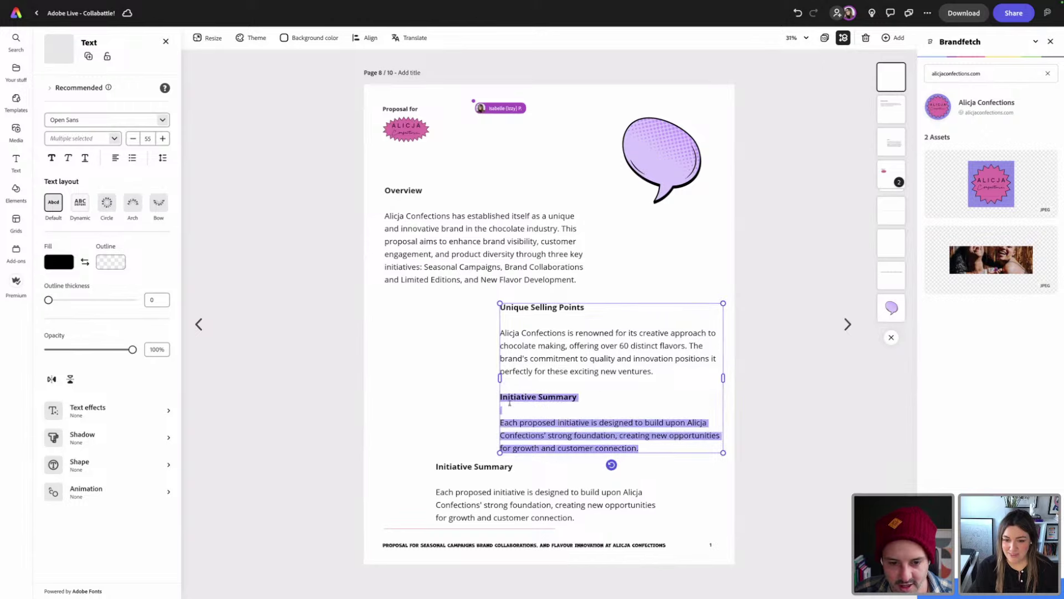
{"action": "key", "text": "BackSpace"}
{"action": "key", "text": "BackSpace"}
{"action": "key", "text": "Escape"}
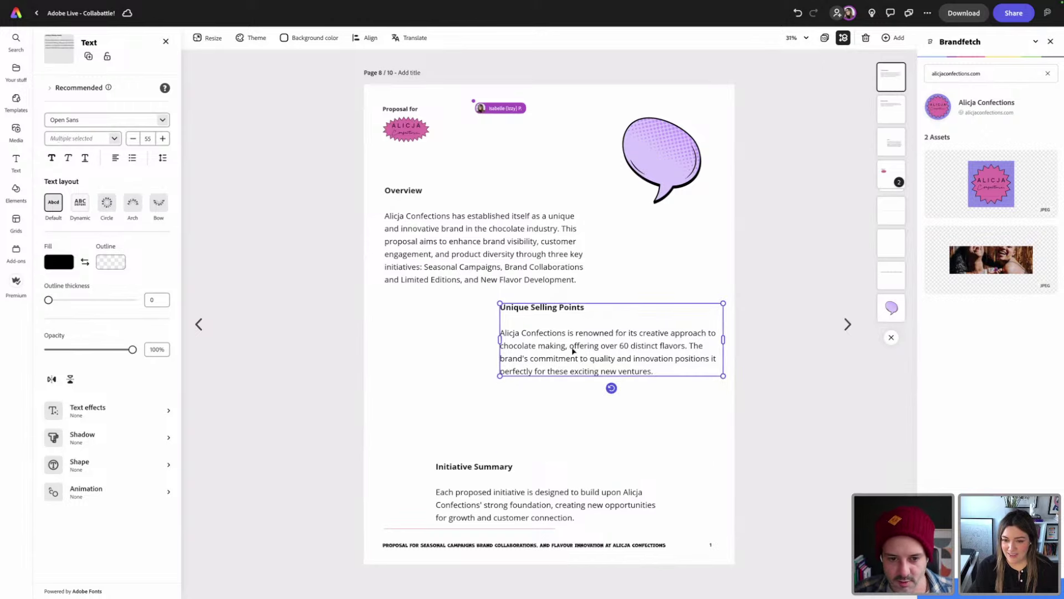
- Arrange the Unique Selling Points and Initiative Summary blocks along the left margin below Overview with even gaps, and close the text options
{"action": "left_click_drag", "start_coordinate": [573, 349], "coordinate": [455, 369]}
{"action": "left_click_drag", "start_coordinate": [487, 467], "coordinate": [435, 439]}
{"action": "left_click", "coordinate": [436, 363]}
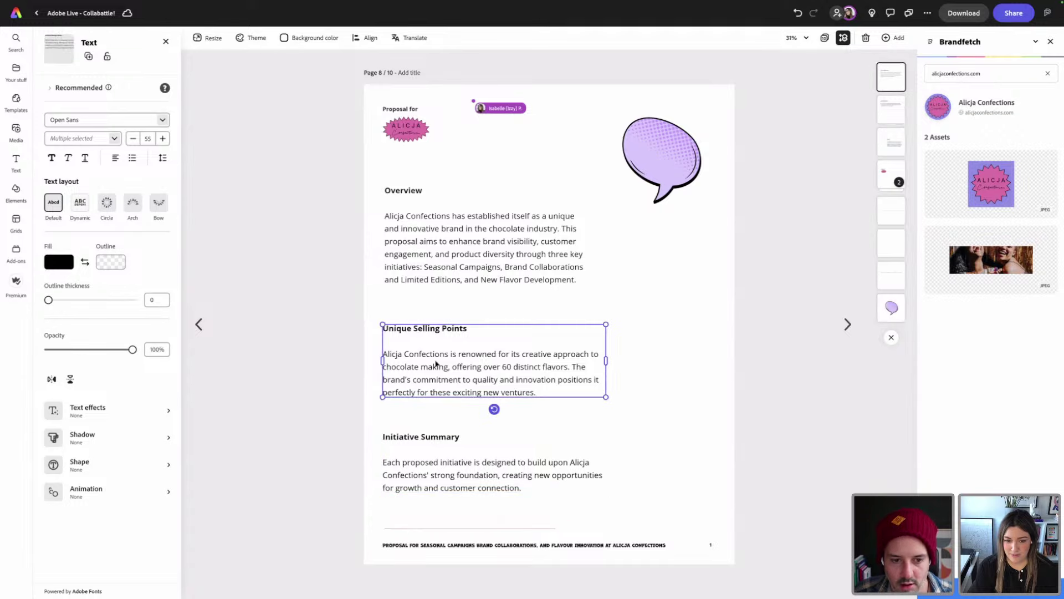
{"action": "left_click_drag", "start_coordinate": [436, 363], "coordinate": [436, 360]}
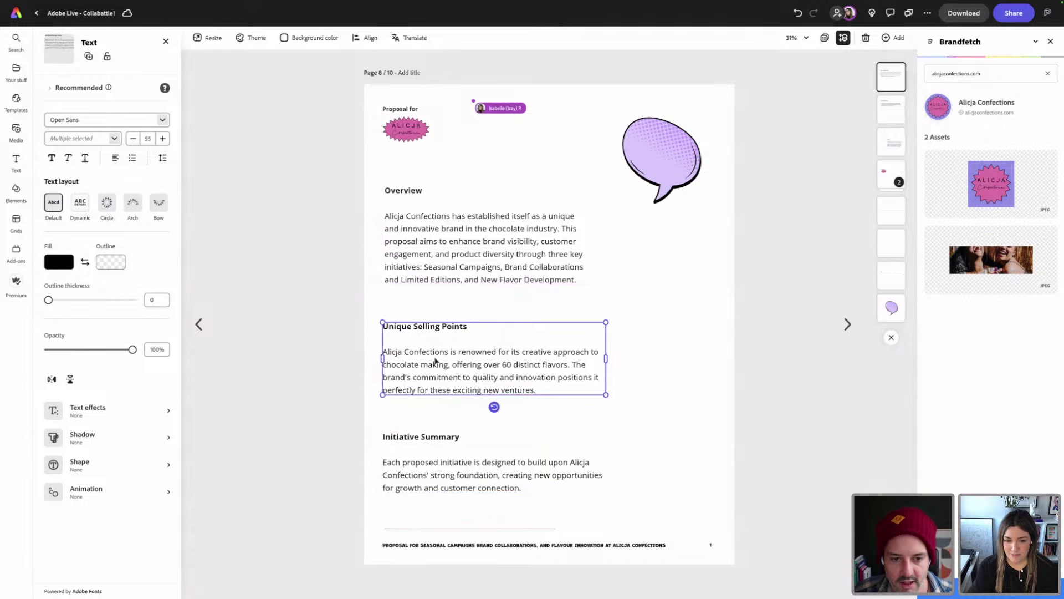
{"action": "left_click", "coordinate": [645, 288]}
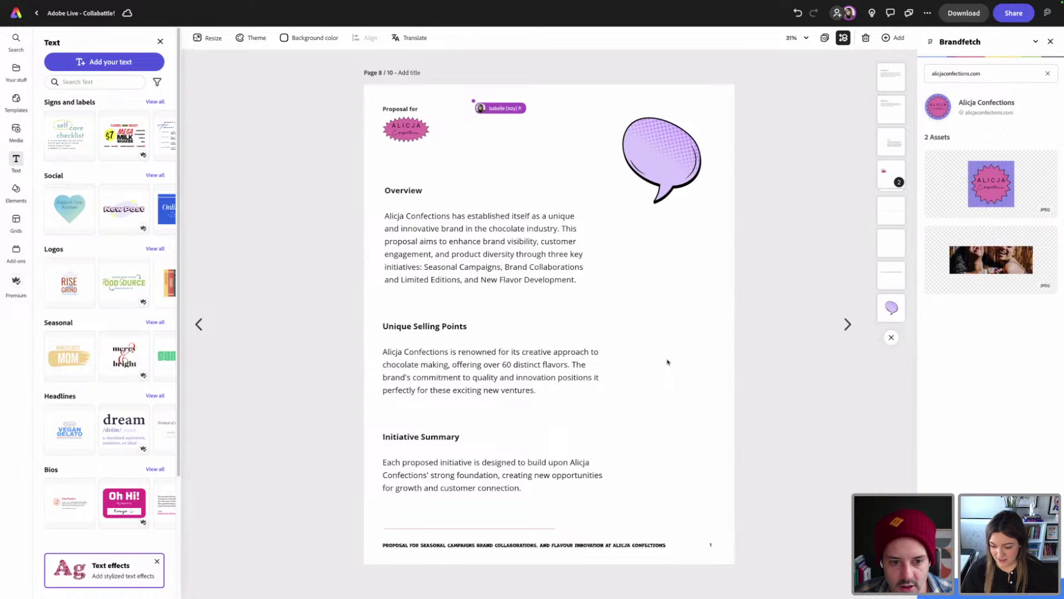
{"action": "left_click", "coordinate": [160, 41]}
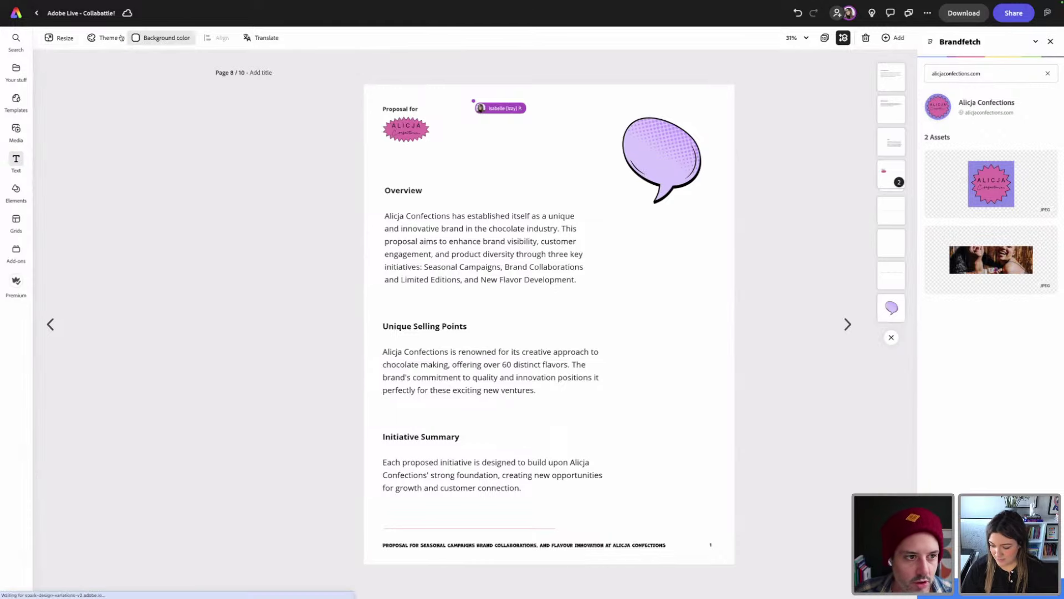
- Place the red-orange speech bubble from the Tag You're Hit brand library beside the Overview paragraph, below the purple bubble
{"action": "left_click", "coordinate": [16, 78]}
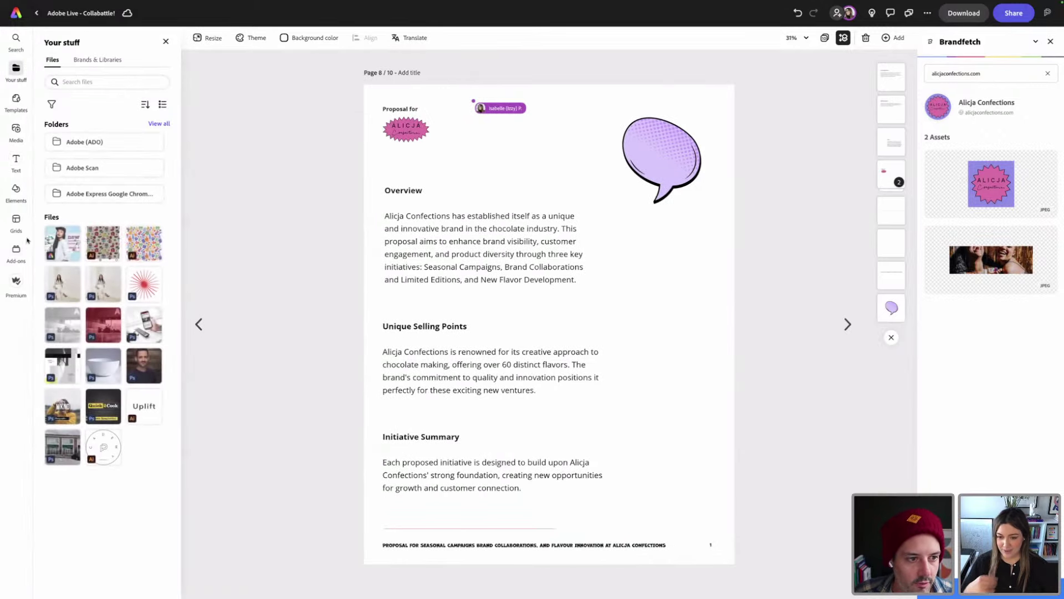
{"action": "left_click", "coordinate": [92, 57]}
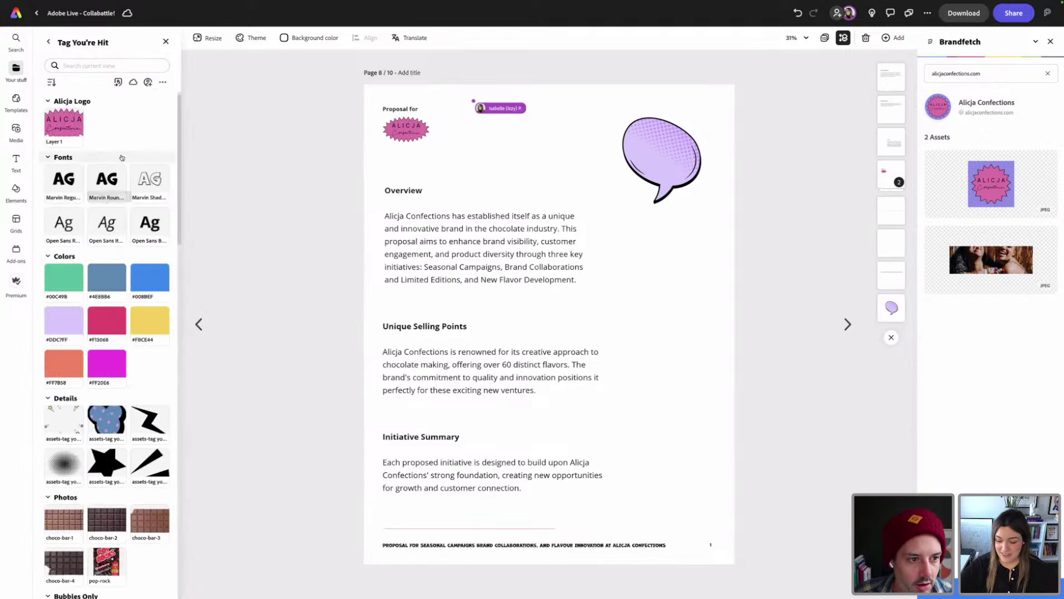
{"action": "scroll", "coordinate": [122, 157], "scroll_direction": "down", "scroll_amount": 3}
{"action": "scroll", "coordinate": [122, 156], "scroll_direction": "down", "scroll_amount": 2}
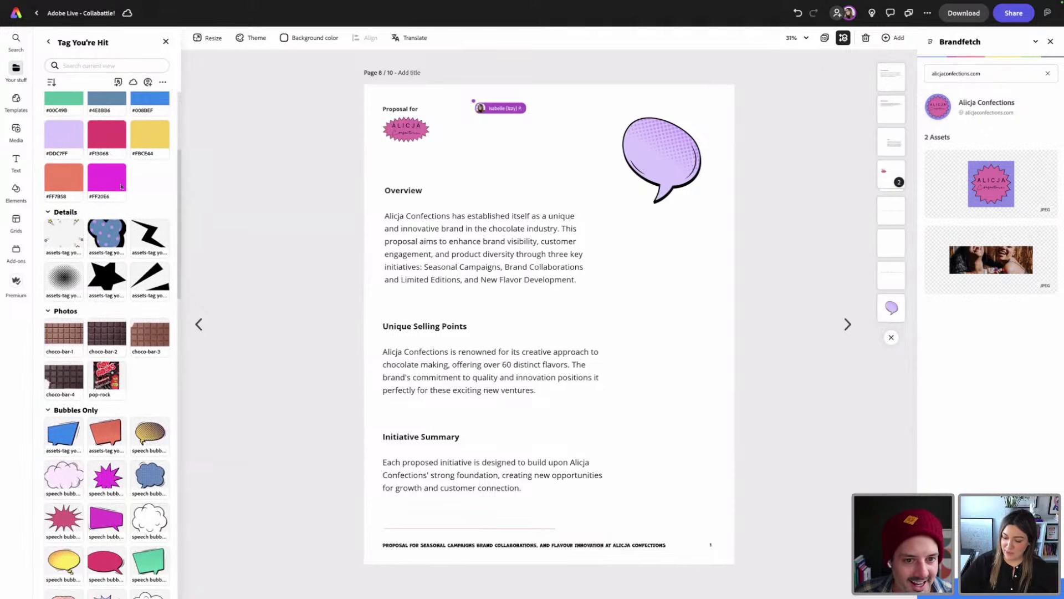
{"action": "scroll", "coordinate": [115, 189], "scroll_direction": "down", "scroll_amount": 3}
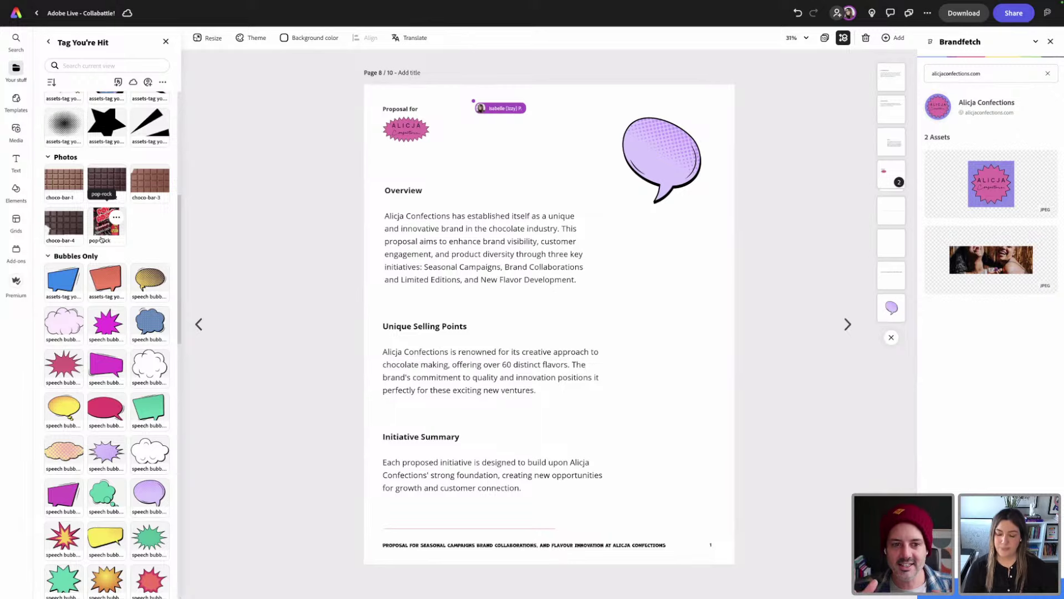
{"action": "left_click_drag", "start_coordinate": [105, 280], "coordinate": [652, 272]}
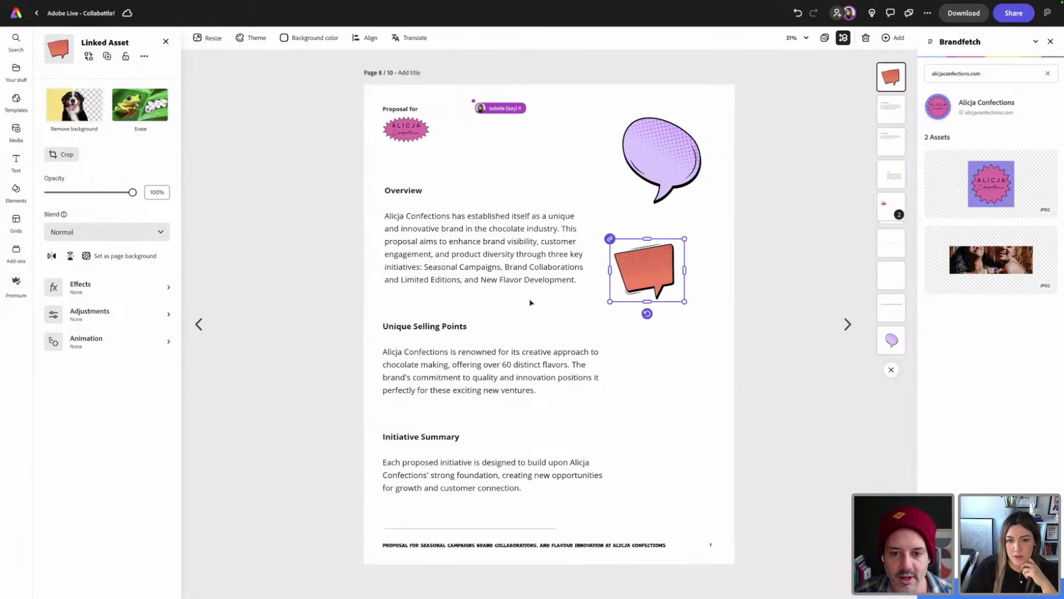
{"action": "left_click", "coordinate": [402, 193]}
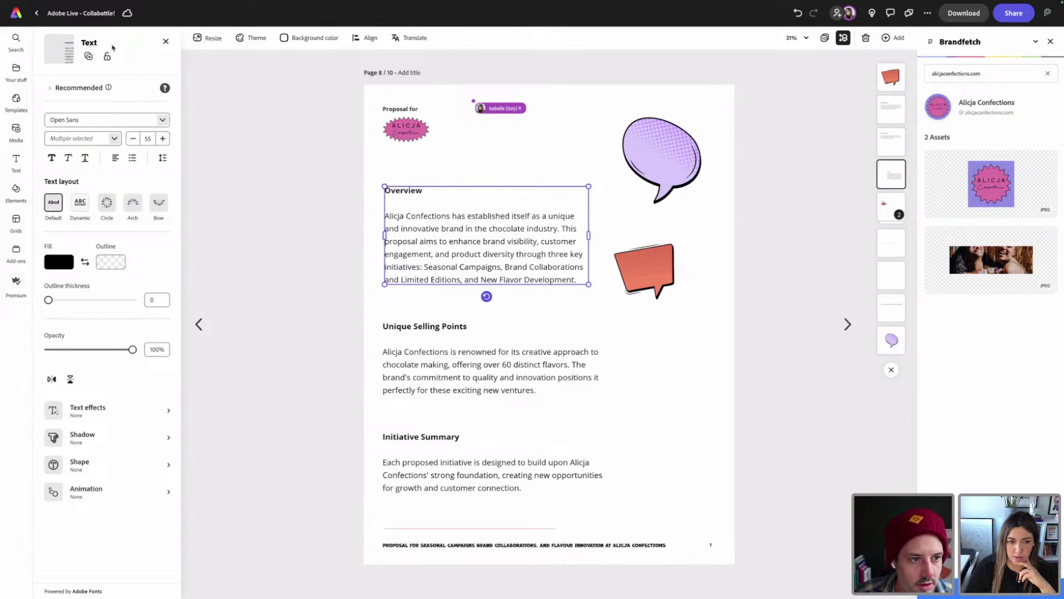
{"action": "left_click", "coordinate": [603, 546]}
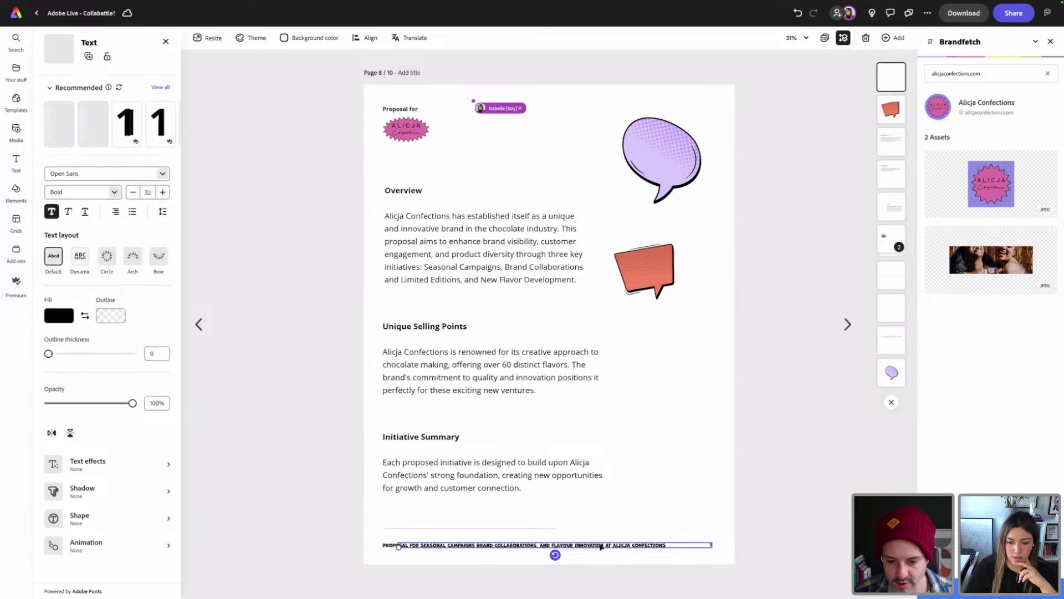
{"action": "left_click", "coordinate": [473, 178]}
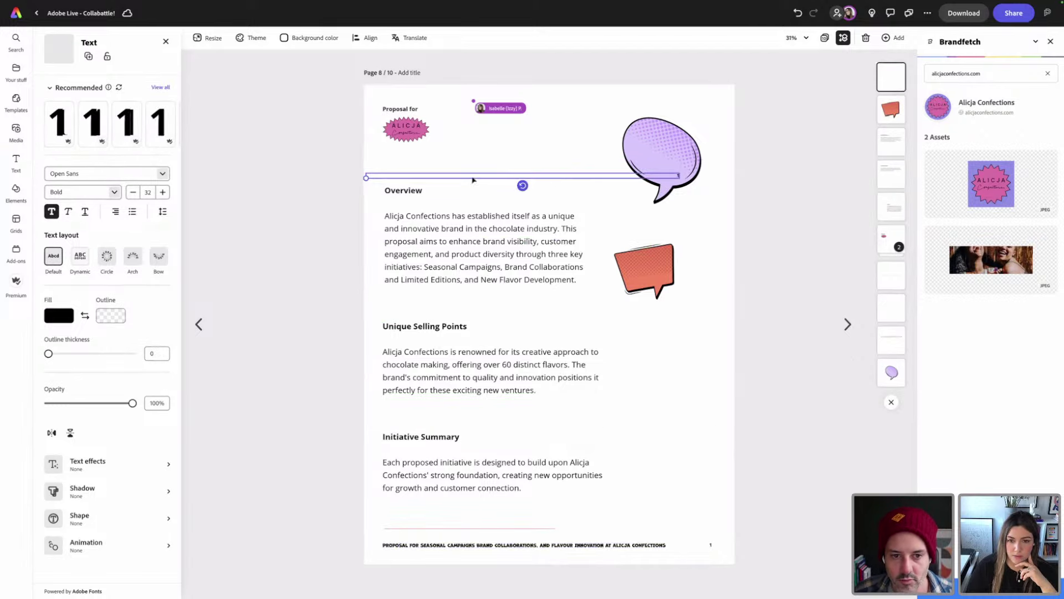
{"action": "key", "text": "Delete"}
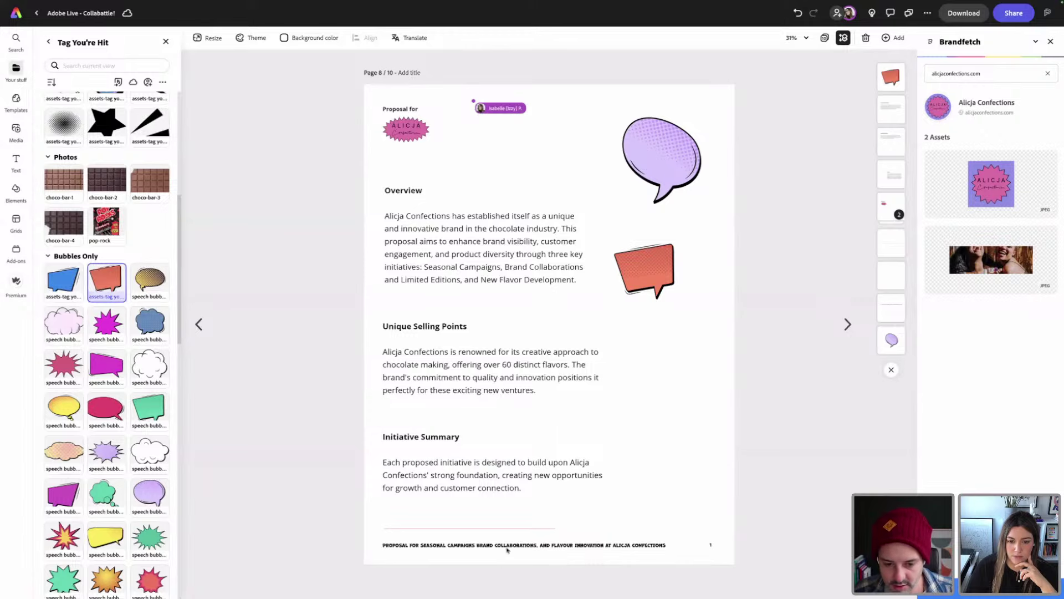
- Duplicate the footer title line above the Overview block and replace the copy's text with "OVERVIEW"
{"action": "left_click", "coordinate": [391, 536]}
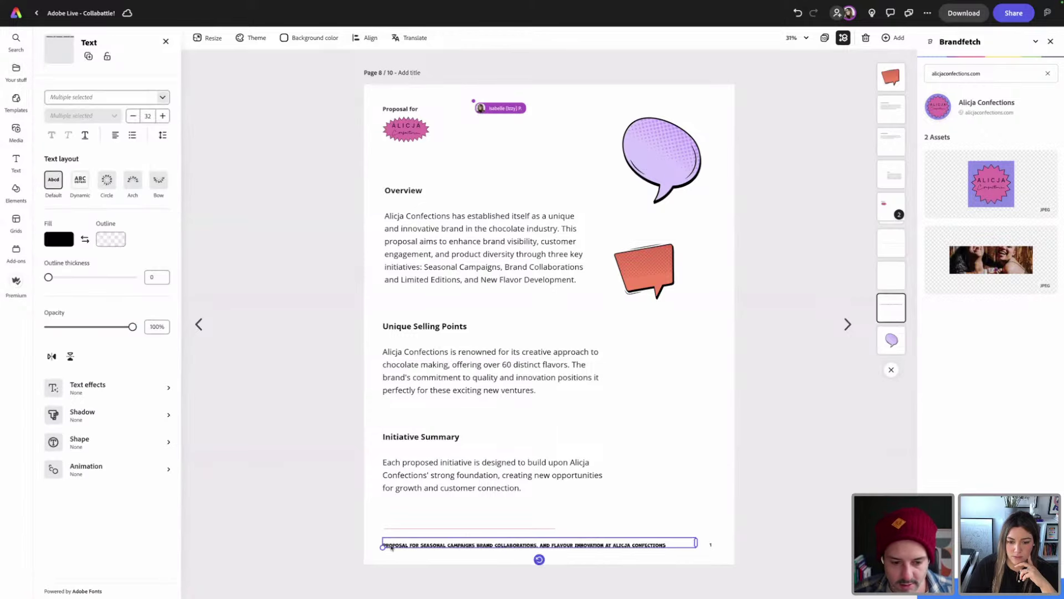
{"action": "key", "text": "ctrl+d"}
{"action": "left_click_drag", "start_coordinate": [398, 525], "coordinate": [439, 159]}
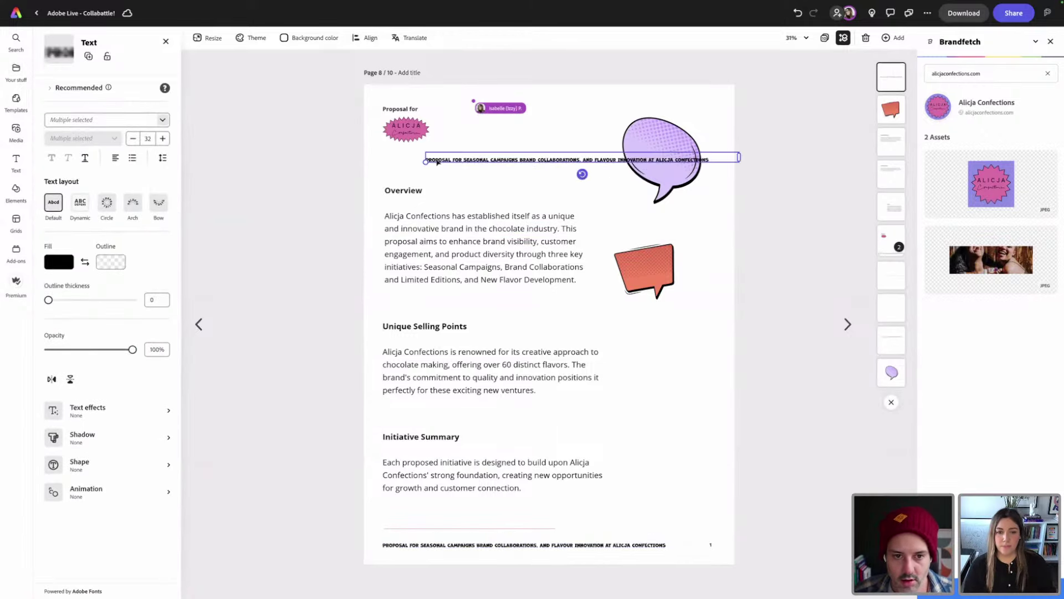
{"action": "double_click", "coordinate": [440, 159]}
{"action": "key", "text": "BackSpace"}
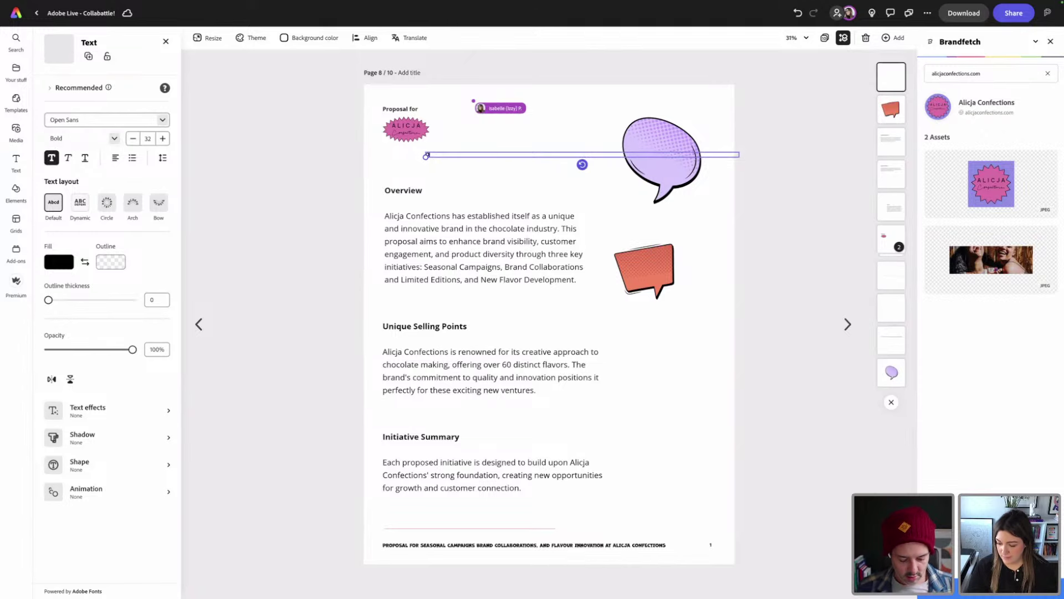
{"action": "type", "text": "OVERVIEW"}
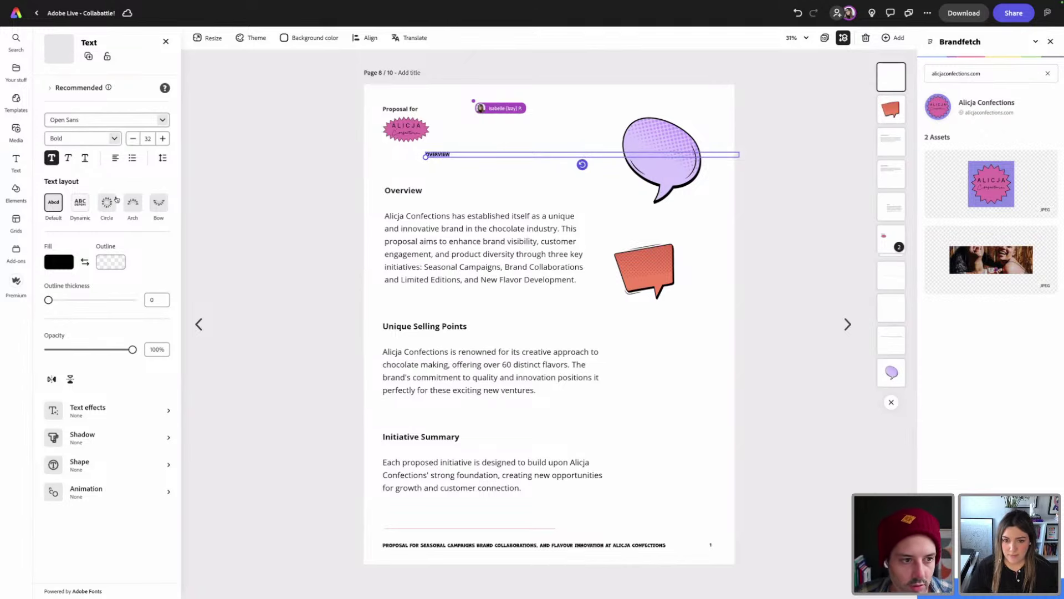
- Set the new OVERVIEW heading in Marvin Round Regular and move it into the gap between the Overview paragraph and Unique Selling Points
{"action": "left_click", "coordinate": [162, 119]}
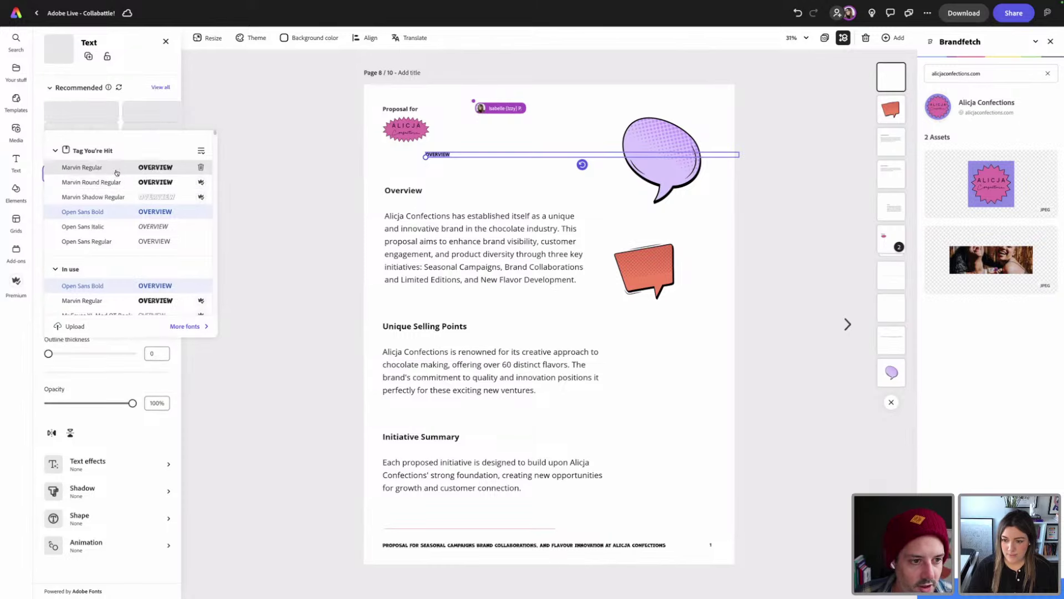
{"action": "left_click", "coordinate": [114, 183]}
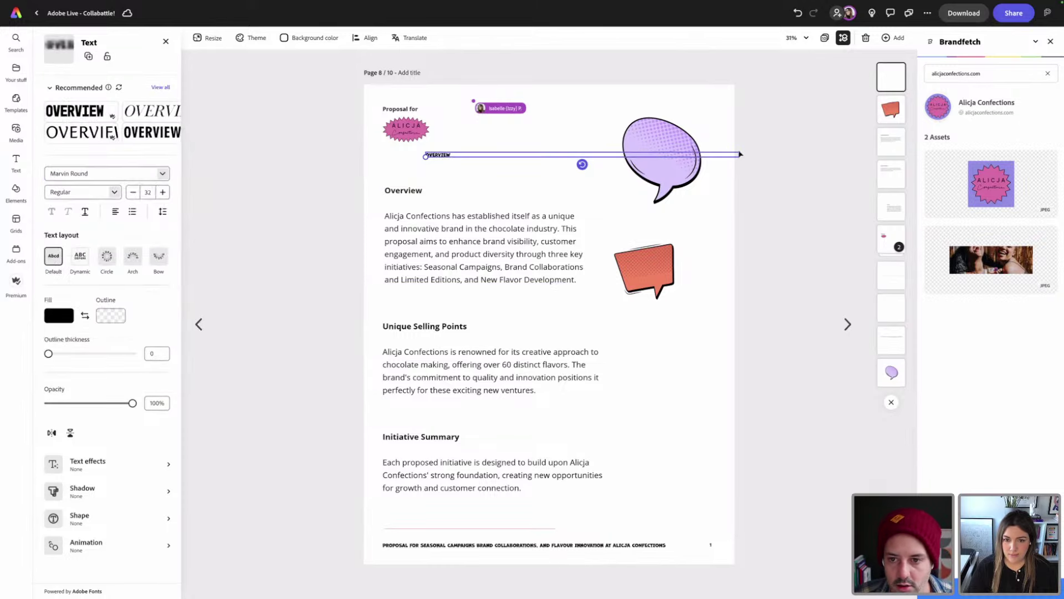
{"action": "left_click_drag", "start_coordinate": [444, 155], "coordinate": [403, 168]}
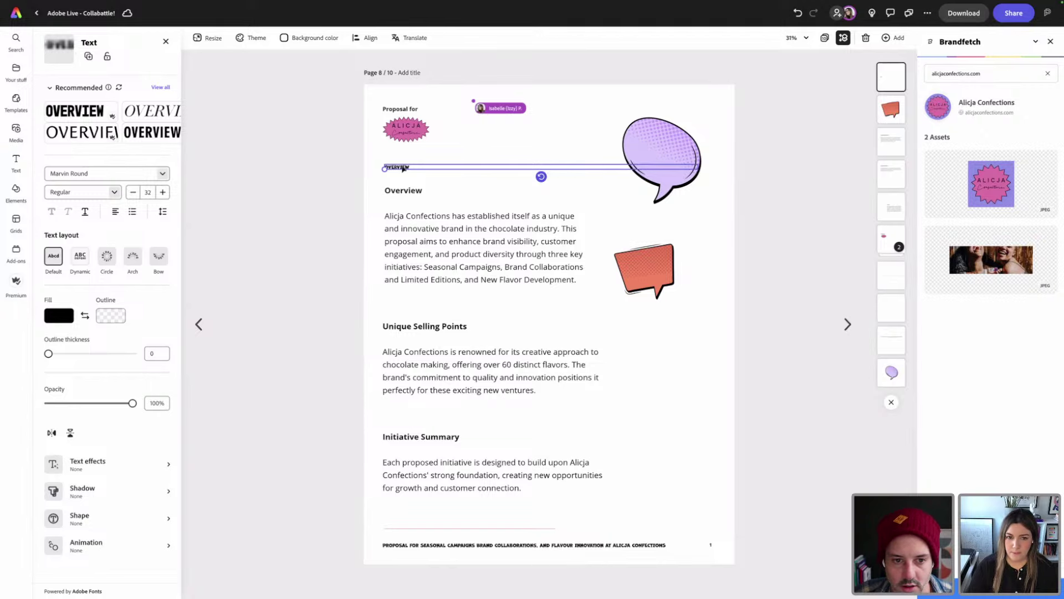
{"action": "left_click_drag", "start_coordinate": [414, 169], "coordinate": [375, 177]}
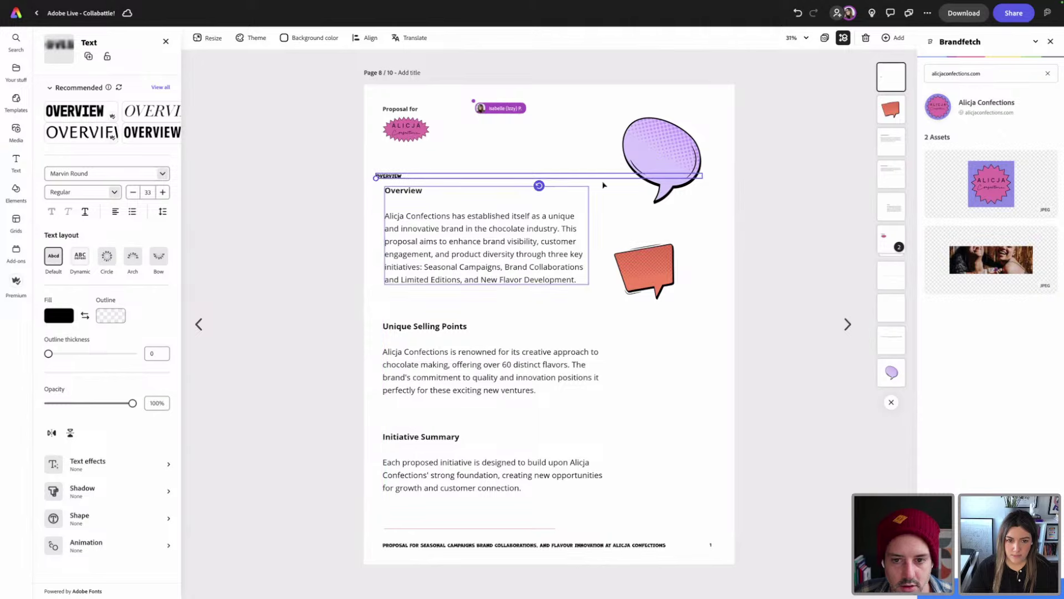
{"action": "left_click_drag", "start_coordinate": [503, 180], "coordinate": [511, 304]}
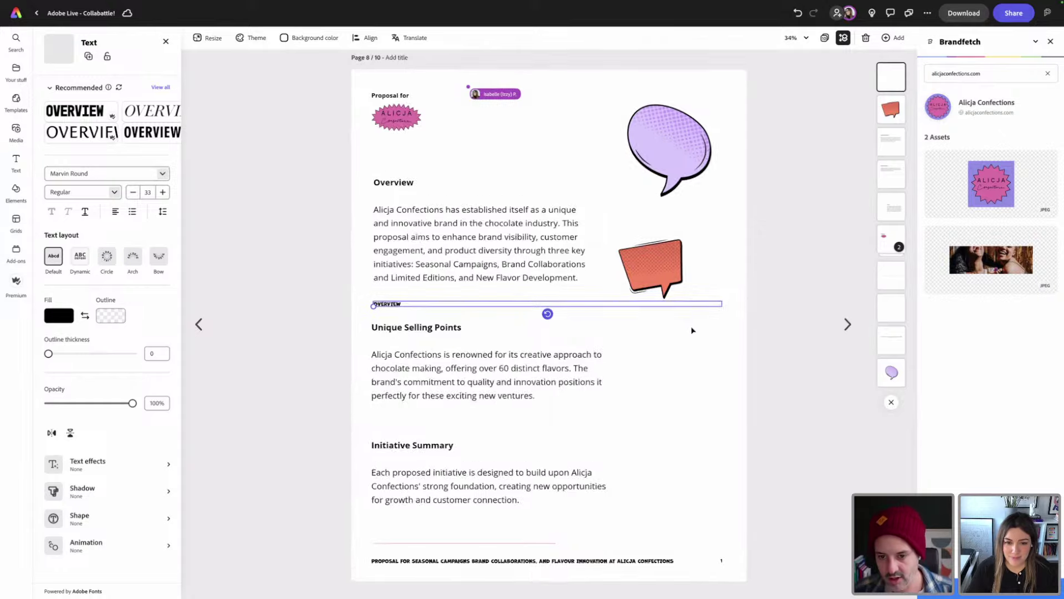
- Narrow the OVERVIEW heading's text box to fit the width of the word
{"action": "scroll", "coordinate": [691, 331], "scroll_direction": "up", "scroll_amount": 5}
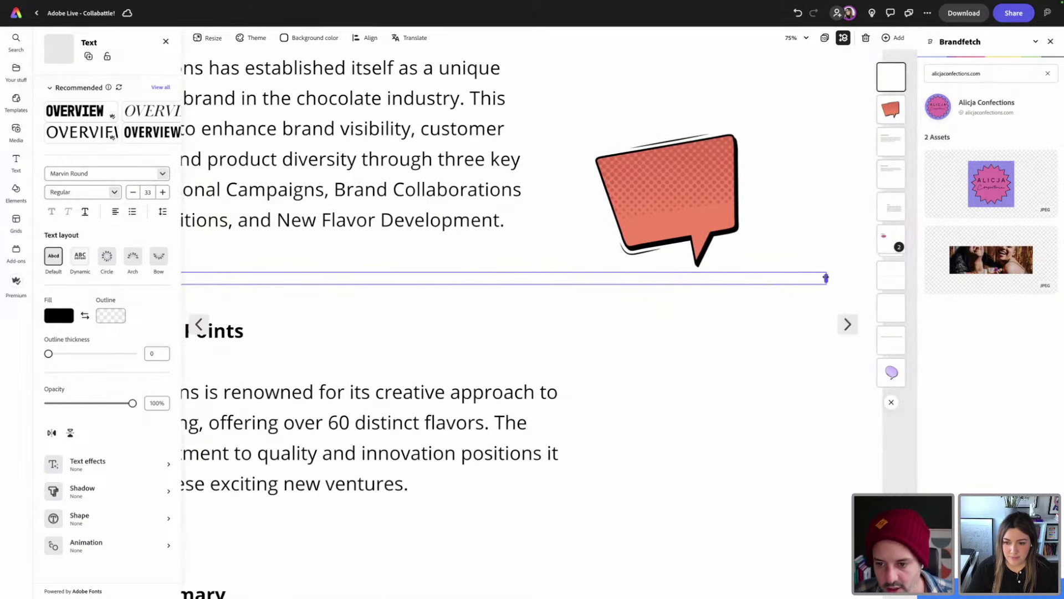
{"action": "left_click_drag", "start_coordinate": [826, 277], "coordinate": [254, 278]}
{"action": "scroll", "coordinate": [388, 293], "scroll_direction": "down", "scroll_amount": 3}
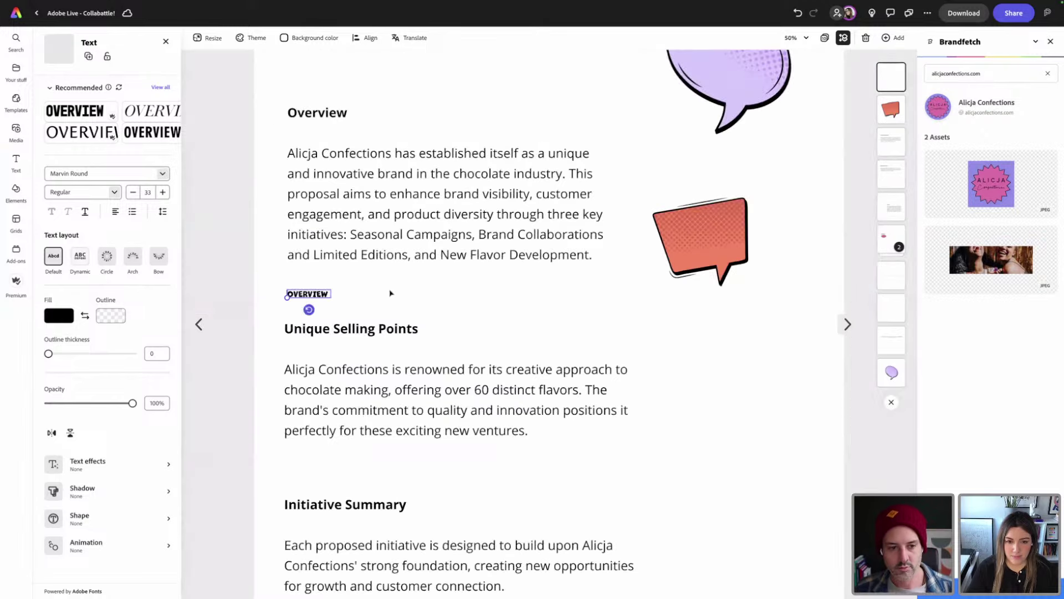
{"action": "scroll", "coordinate": [314, 297], "scroll_direction": "up", "scroll_amount": 1}
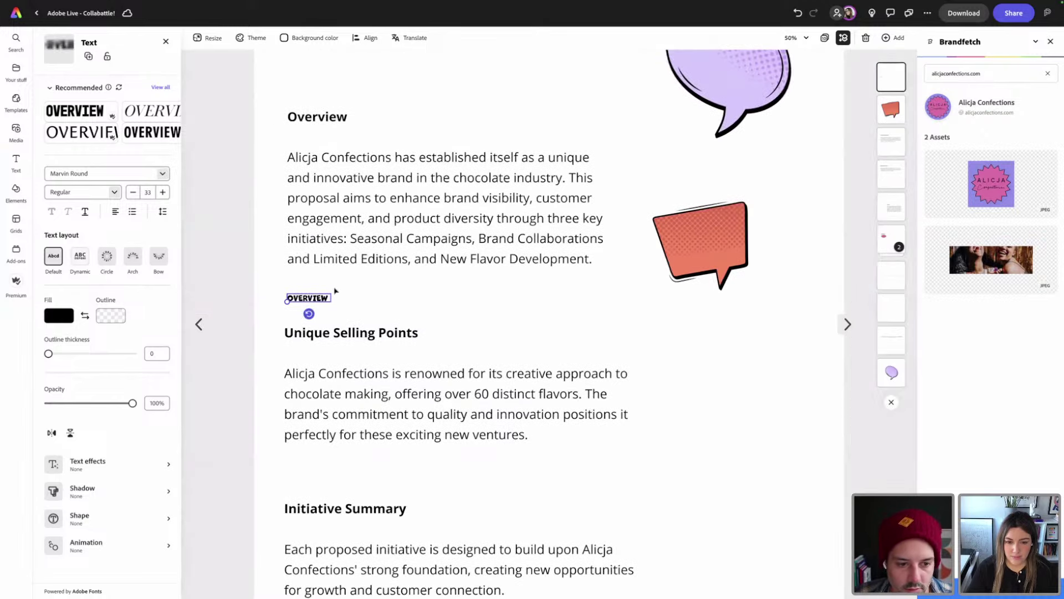
- Increase the OVERVIEW heading's font size to 51, widening its box to keep the word on one line, and close the text options
{"action": "left_click", "coordinate": [335, 294]}
{"action": "left_click", "coordinate": [330, 300]}
{"action": "left_click", "coordinate": [163, 192]}
{"action": "left_click", "coordinate": [162, 191]}
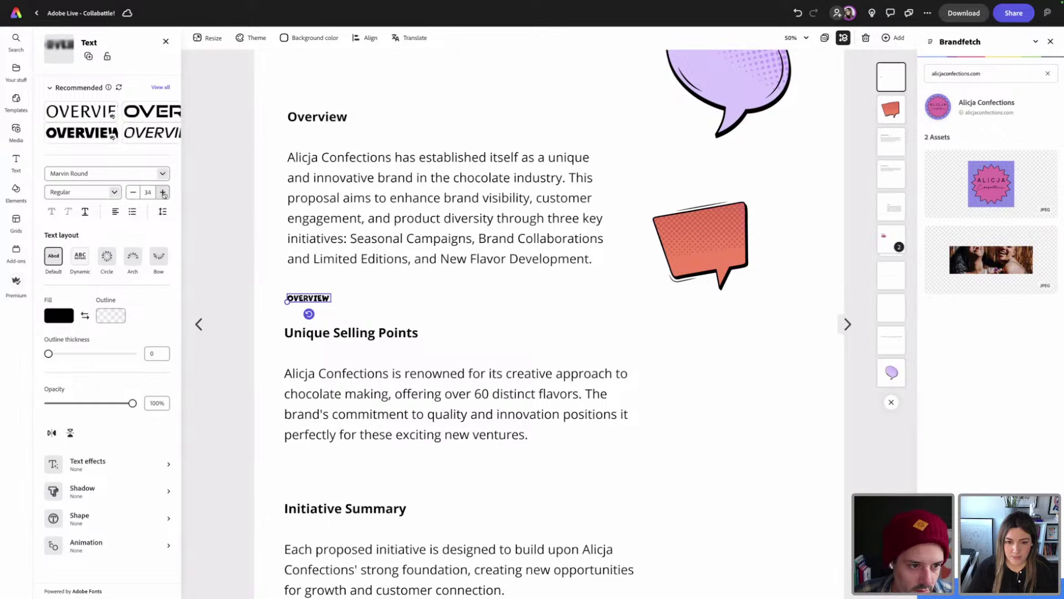
{"action": "left_click", "coordinate": [162, 192]}
{"action": "left_click", "coordinate": [162, 191]}
{"action": "left_click", "coordinate": [162, 191]}
{"action": "left_click", "coordinate": [162, 192]}
{"action": "left_click_drag", "start_coordinate": [333, 305], "coordinate": [376, 302]}
{"action": "left_click", "coordinate": [163, 192]}
{"action": "left_click", "coordinate": [163, 192]}
{"action": "left_click", "coordinate": [162, 192]}
{"action": "left_click", "coordinate": [163, 192]}
{"action": "left_click", "coordinate": [162, 191]}
{"action": "left_click", "coordinate": [163, 192]}
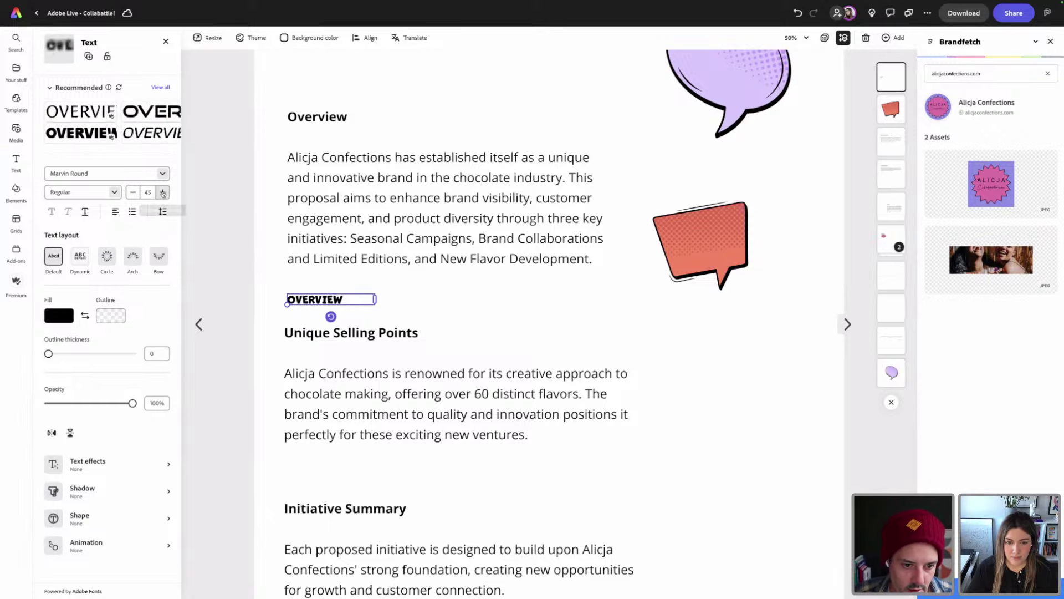
{"action": "left_click", "coordinate": [163, 192]}
{"action": "left_click", "coordinate": [162, 191]}
{"action": "left_click", "coordinate": [162, 192]}
{"action": "left_click", "coordinate": [162, 191]}
{"action": "left_click", "coordinate": [162, 191]}
{"action": "left_click", "coordinate": [166, 41]}
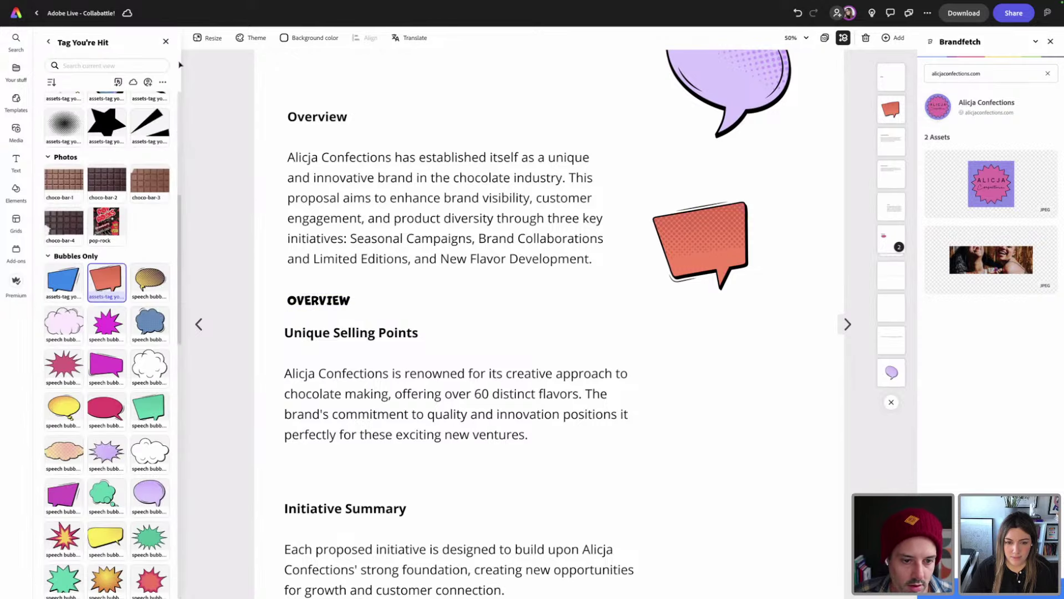
- Move the OVERVIEW heading onto the old Overview heading and delete the old heading word from the paragraph's text box
{"action": "left_click", "coordinate": [319, 300]}
{"action": "left_click_drag", "start_coordinate": [318, 300], "coordinate": [332, 117]}
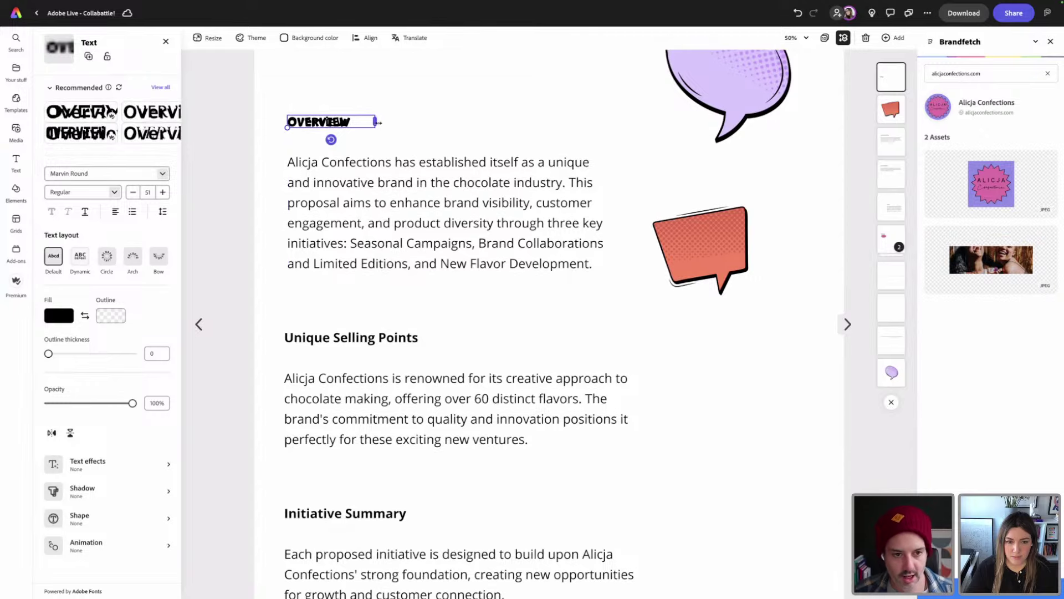
{"action": "left_click", "coordinate": [397, 138]}
{"action": "left_click", "coordinate": [369, 138]}
{"action": "scroll", "coordinate": [369, 138], "scroll_direction": "up", "scroll_amount": 1}
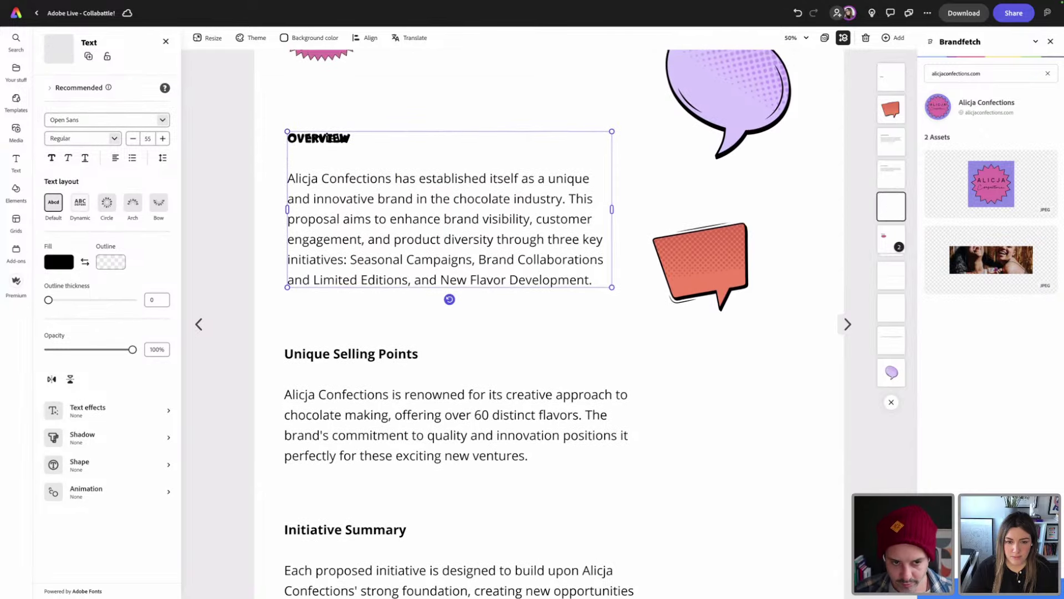
{"action": "left_click", "coordinate": [369, 138]}
{"action": "key", "text": "BackSpace"}
{"action": "key", "text": "BackSpace"}
{"action": "key", "text": "BackSpace"}
{"action": "key", "text": "BackSpace"}
{"action": "key", "text": "BackSpace"}
{"action": "key", "text": "BackSpace"}
{"action": "key", "text": "BackSpace"}
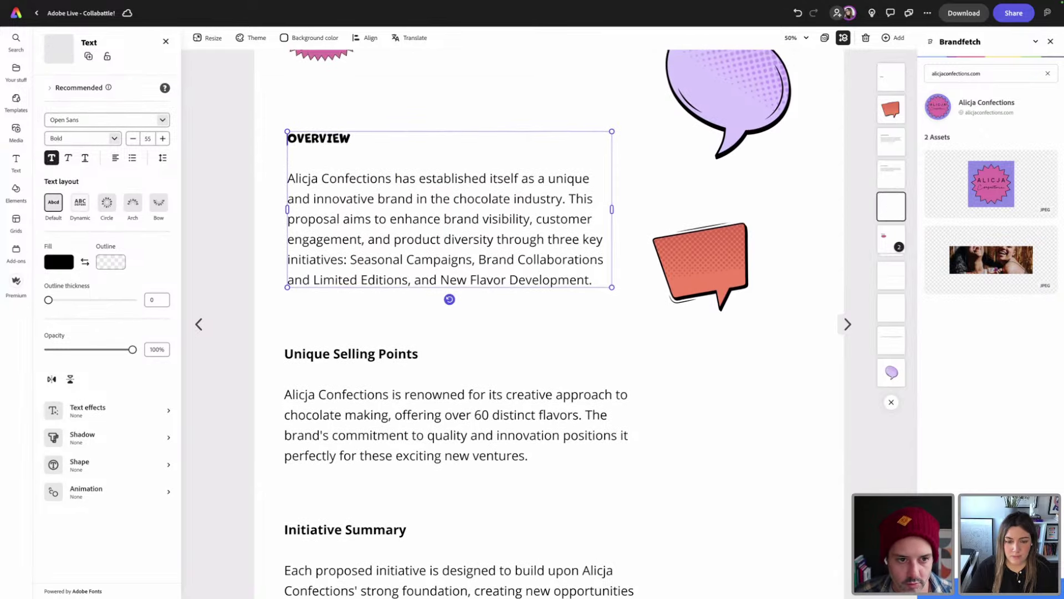
{"action": "key", "text": "Escape"}
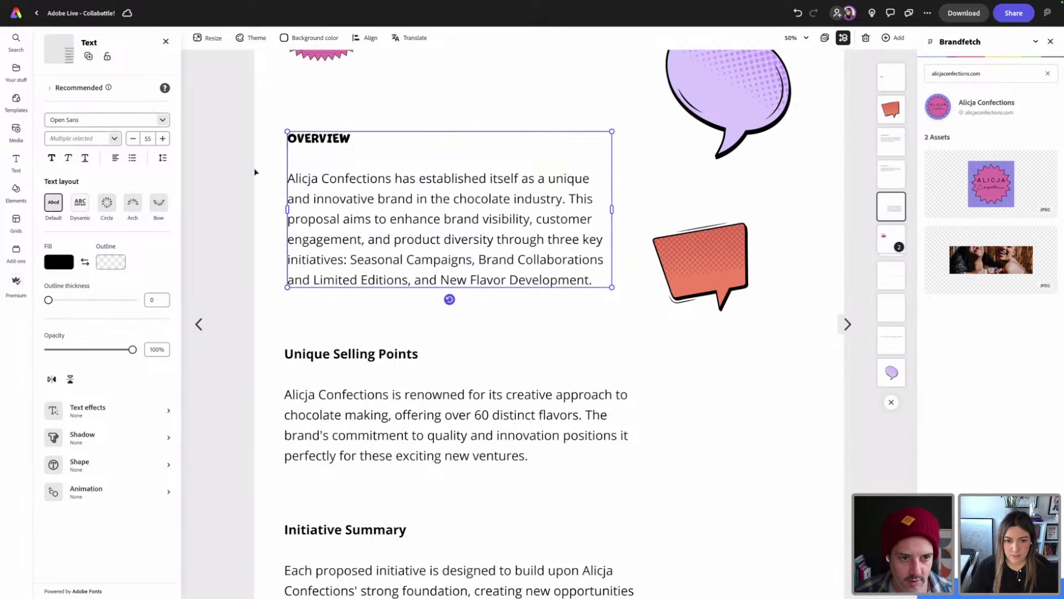
{"action": "left_click", "coordinate": [269, 167]}
- Shift the red-orange bubble towards the page's right margin and lower the purple bubble so they overlap beside the Overview paragraph
{"action": "key", "text": "ctrl+minus"}
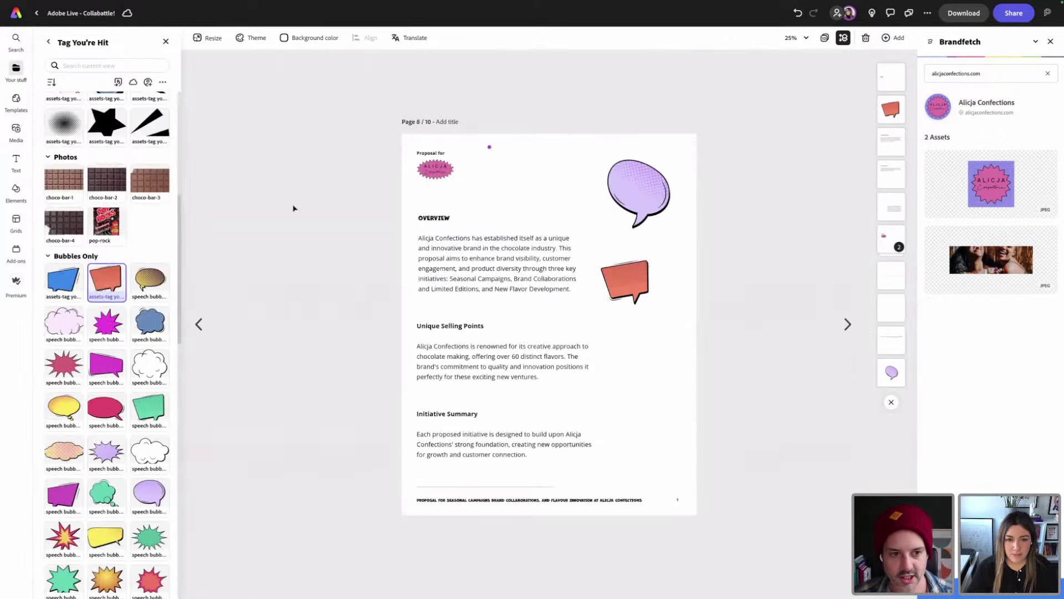
{"action": "key", "text": "ctrl+equal"}
{"action": "scroll", "coordinate": [294, 208], "scroll_direction": "up", "scroll_amount": 2}
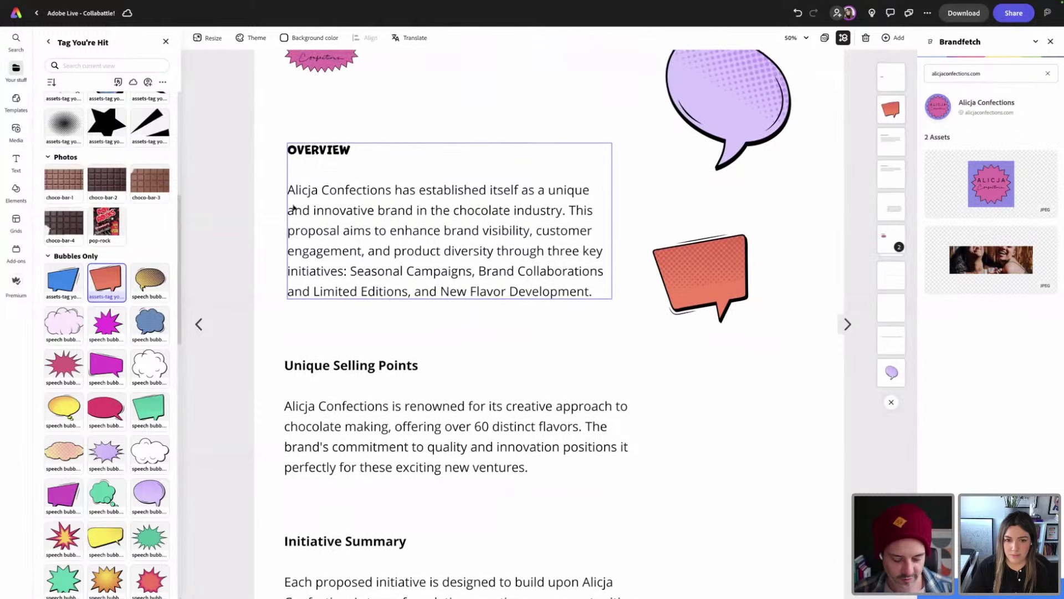
{"action": "left_click", "coordinate": [166, 41]}
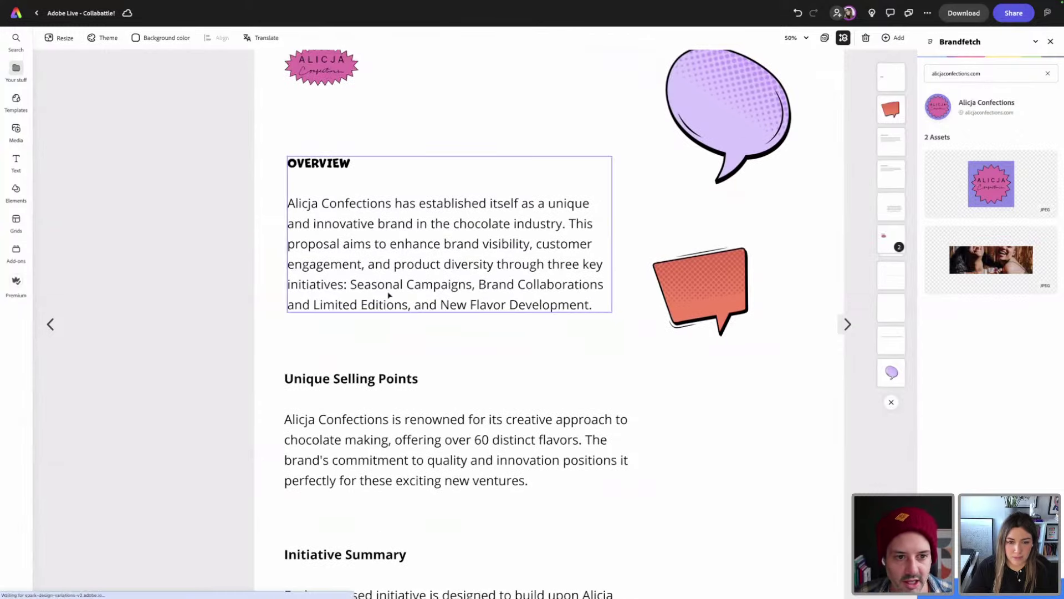
{"action": "scroll", "coordinate": [652, 242], "scroll_direction": "up", "scroll_amount": 1}
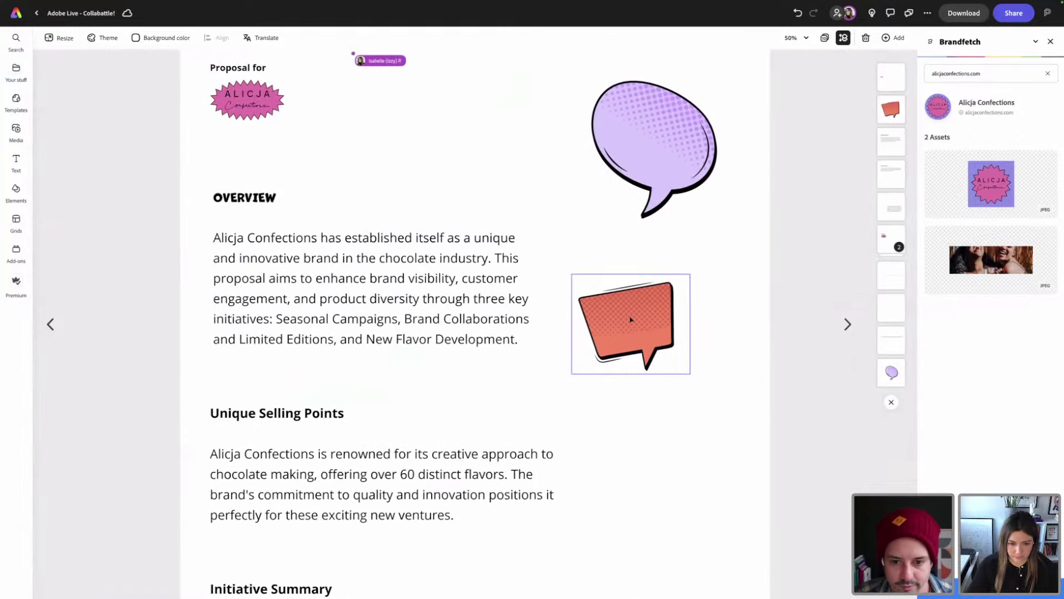
{"action": "left_click_drag", "start_coordinate": [631, 319], "coordinate": [685, 331]}
{"action": "scroll", "coordinate": [693, 325], "scroll_direction": "down", "scroll_amount": 1}
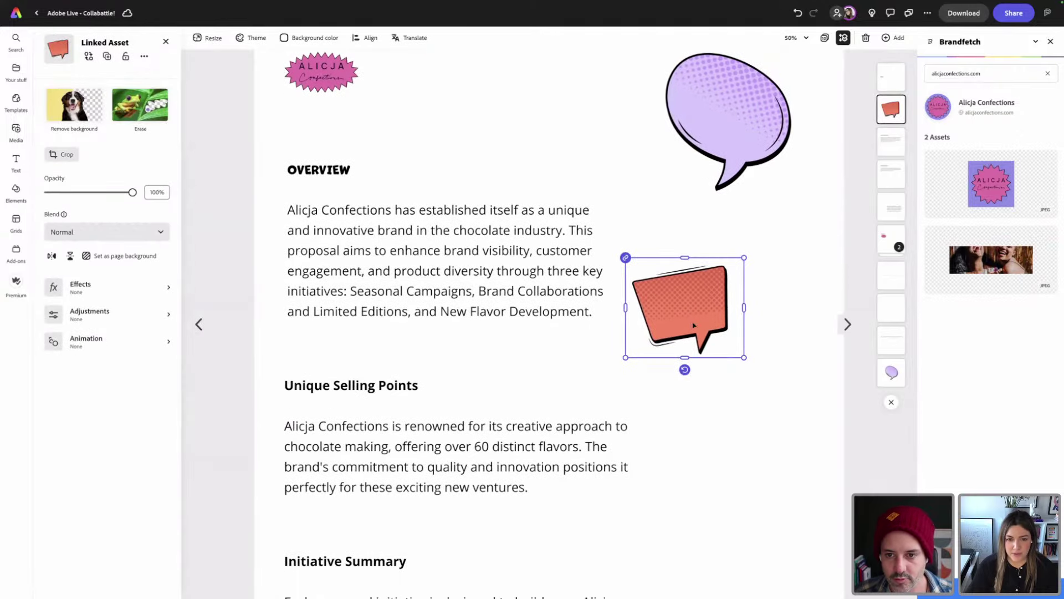
{"action": "left_click_drag", "start_coordinate": [693, 145], "coordinate": [693, 277]}
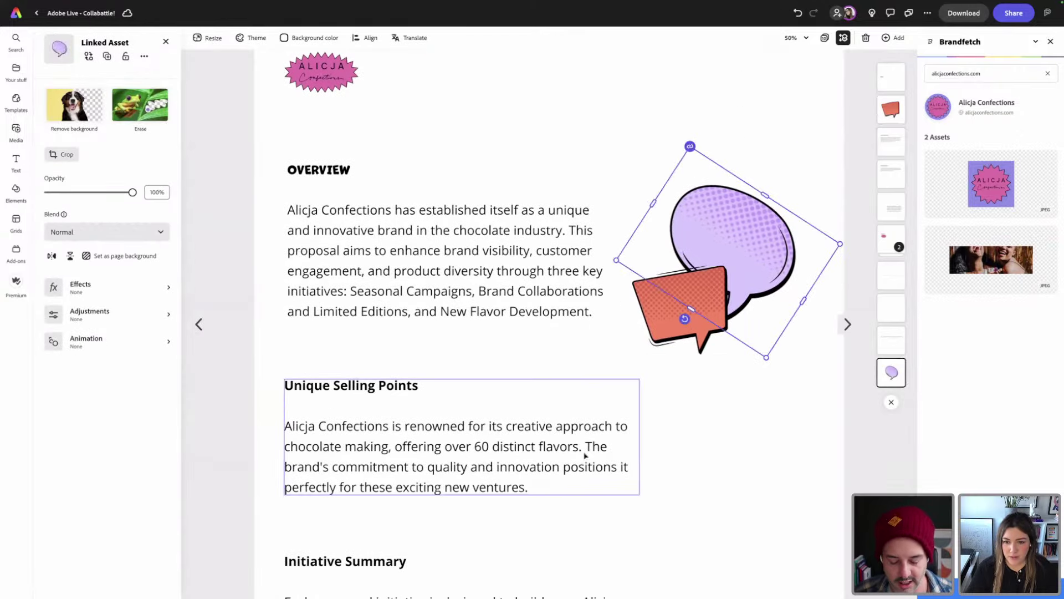
{"action": "key", "text": "ctrl+minus"}
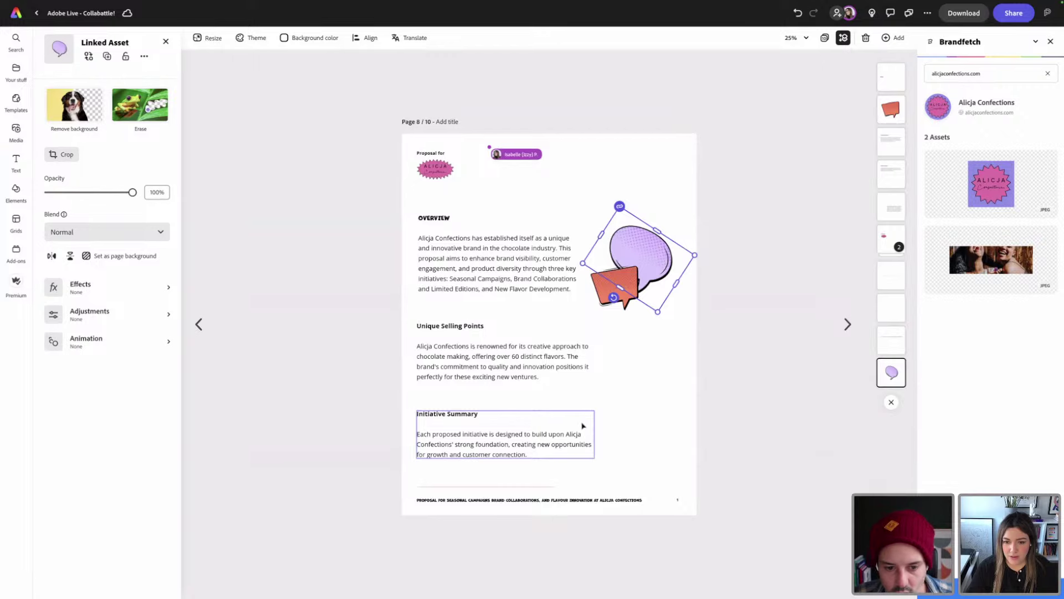
- Duplicate the OVERVIEW heading above the Unique Selling Points section and retype the copy as "UNIQUE SELLING POINTS"
{"action": "left_click", "coordinate": [441, 220]}
{"action": "left_click_drag", "start_coordinate": [440, 220], "coordinate": [513, 314]}
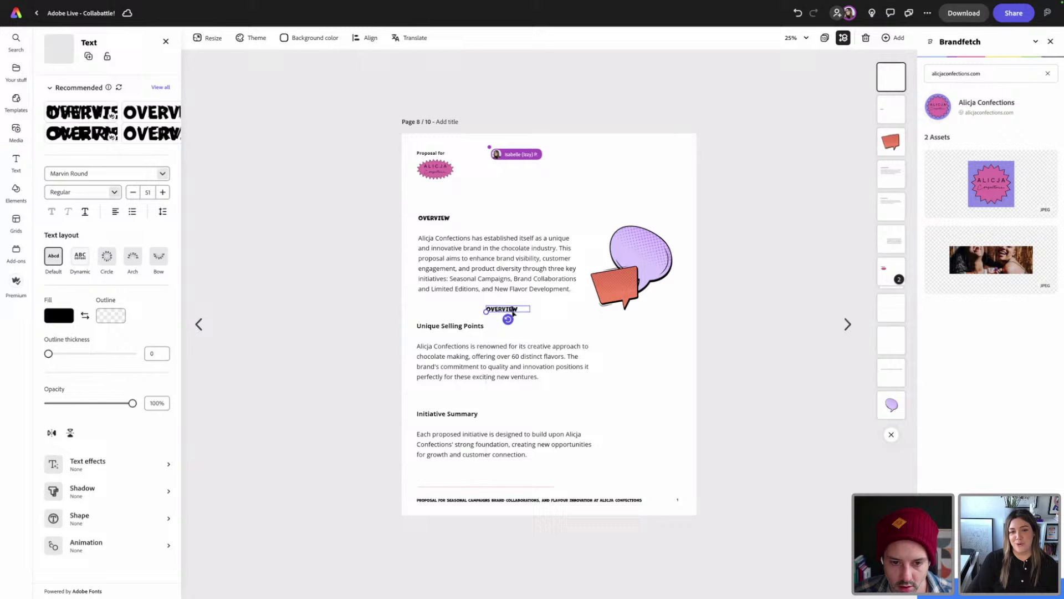
{"action": "left_click", "coordinate": [434, 301]}
{"action": "left_click", "coordinate": [446, 309]}
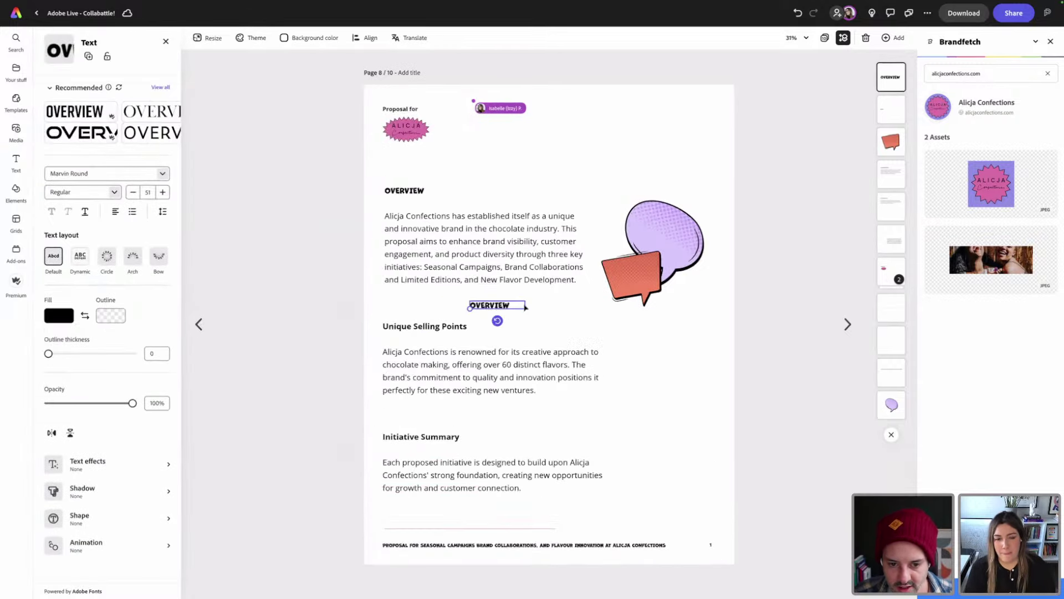
{"action": "double_click", "coordinate": [488, 305]}
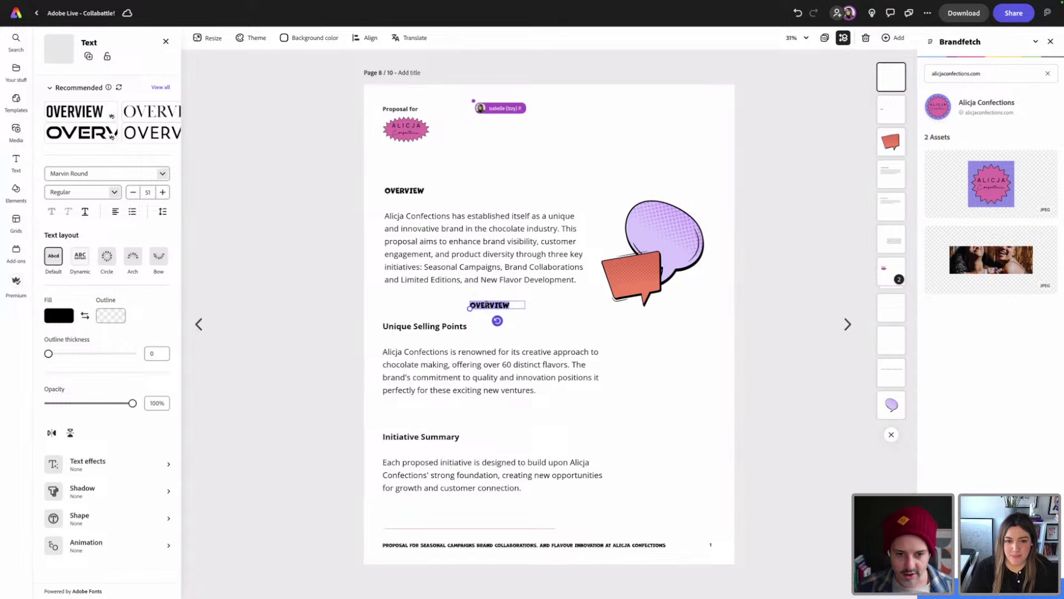
{"action": "type", "text": "UNIQUE"}
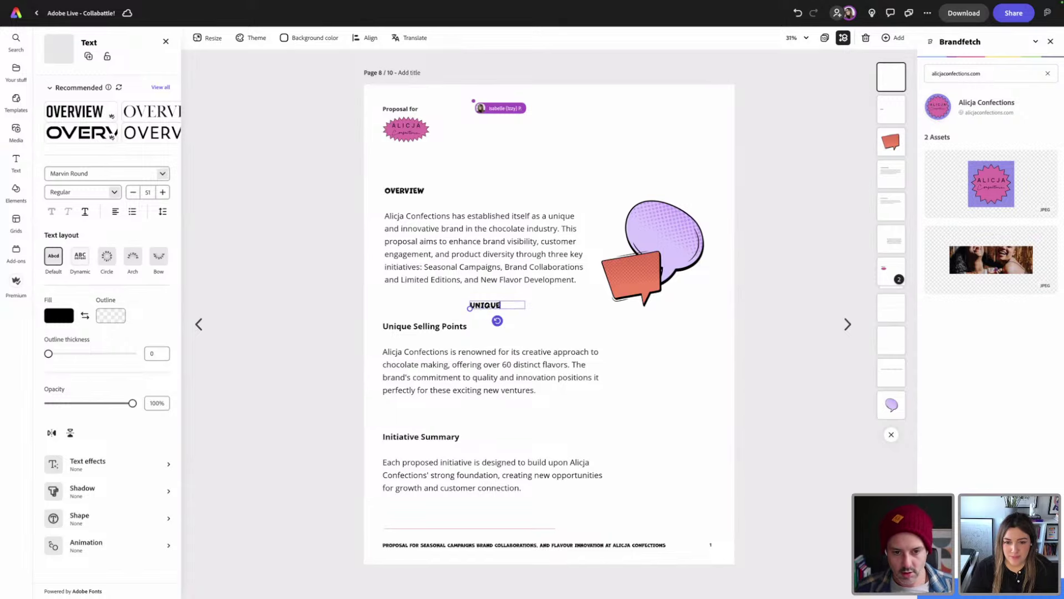
{"action": "type", "text": " SELLING POINTS"}
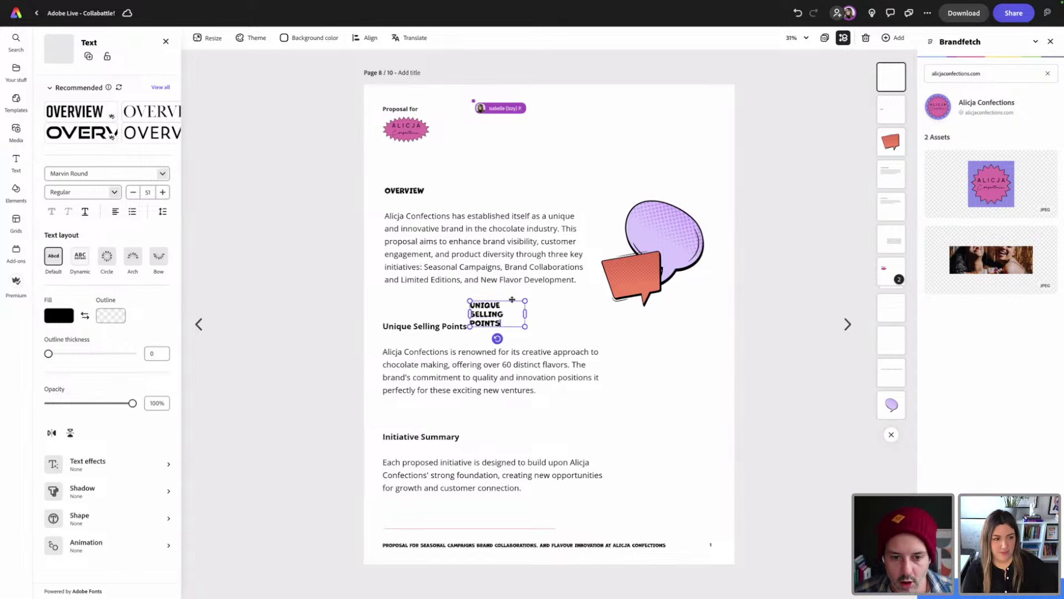
- Widen the UNIQUE SELLING POINTS heading onto one line and place it over the old heading, deleting the old words from the paragraph's text box
{"action": "left_click_drag", "start_coordinate": [525, 313], "coordinate": [594, 306]}
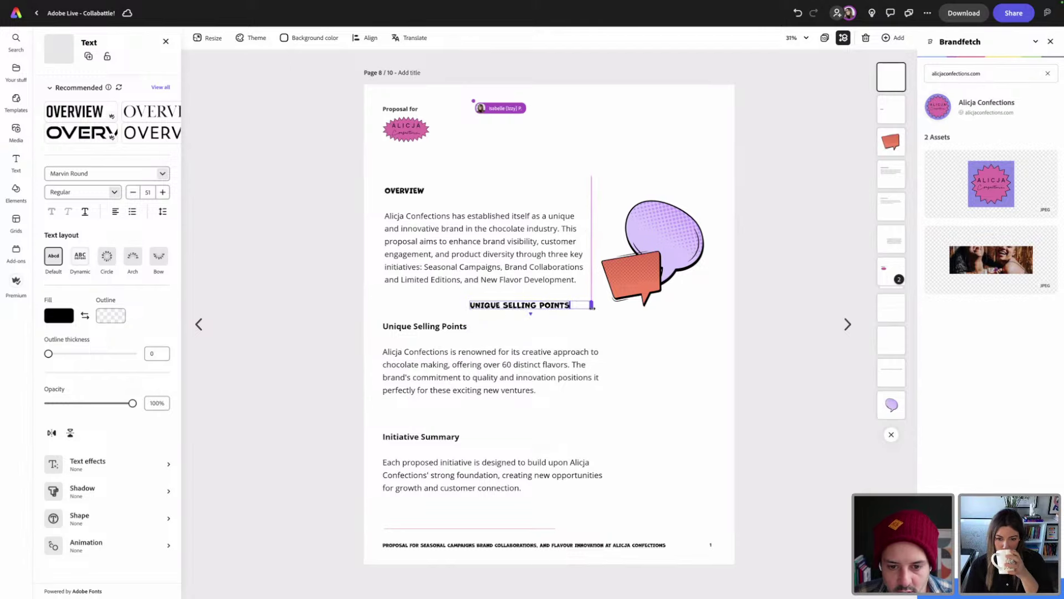
{"action": "left_click_drag", "start_coordinate": [494, 303], "coordinate": [409, 325]}
{"action": "left_click", "coordinate": [423, 347]}
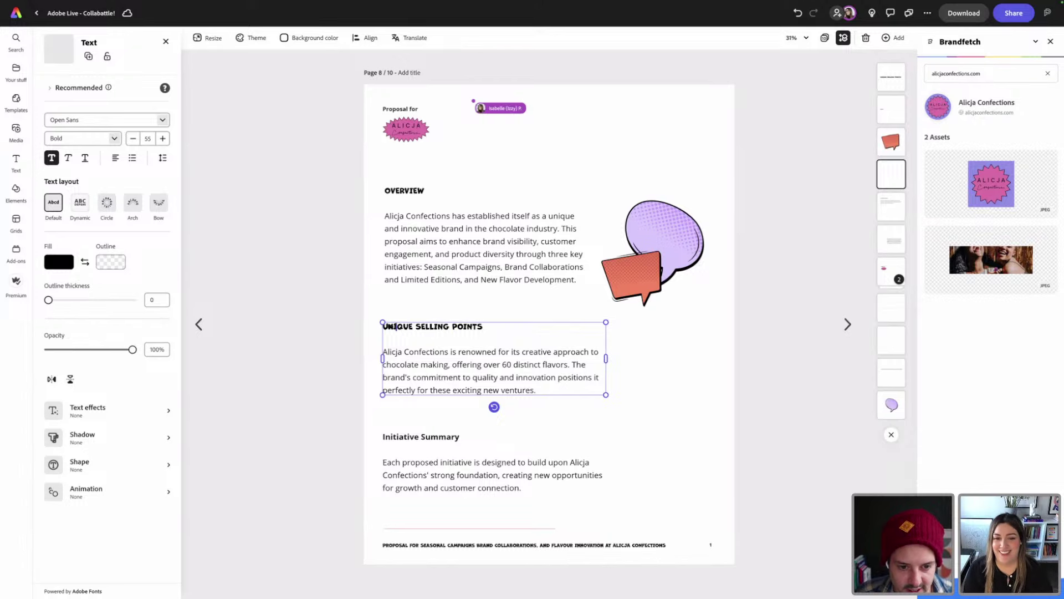
- Duplicate the UNIQUE SELLING POINTS heading beside the Initiative Summary section and retype the copy as "INITIATIVE SUMMARY"
{"action": "left_click", "coordinate": [472, 332]}
{"action": "left_click_drag", "start_coordinate": [471, 331], "coordinate": [550, 430]}
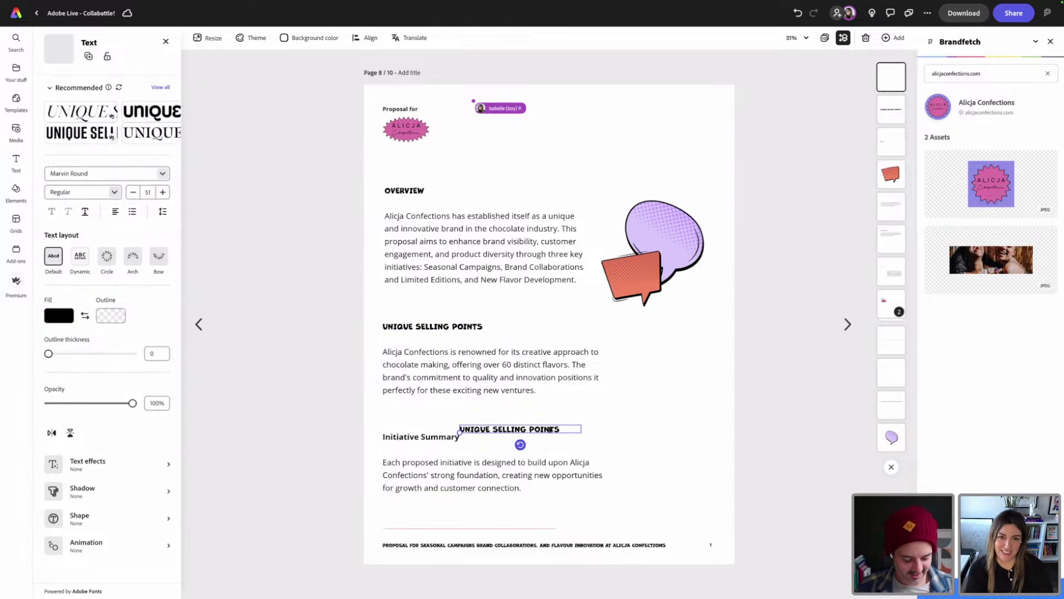
{"action": "double_click", "coordinate": [550, 430]}
{"action": "key", "text": "BackSpace"}
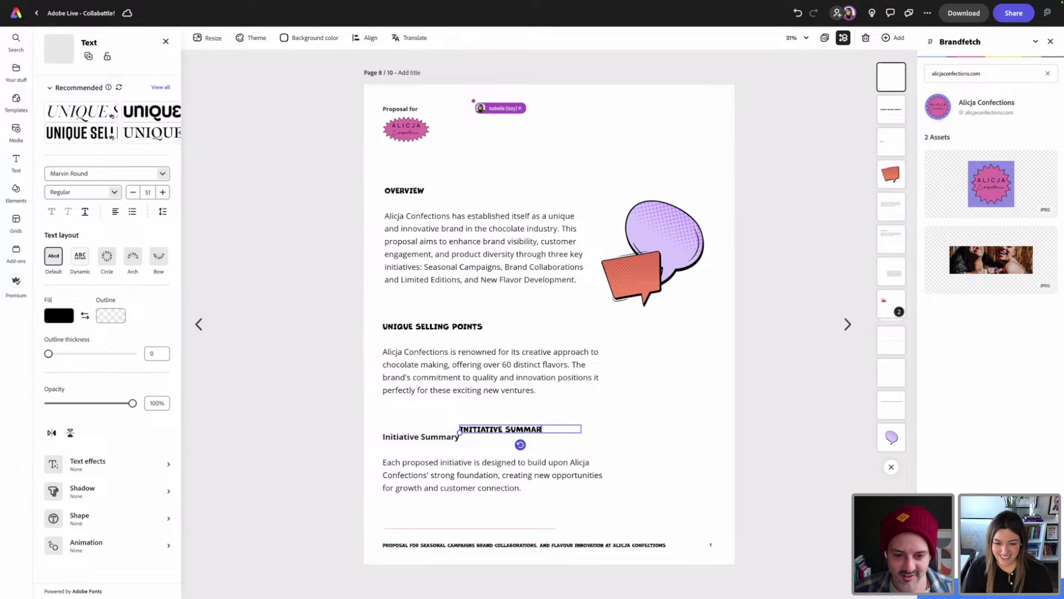
- Move the INITIATIVE SUMMARY heading onto the old heading and delete the old heading words from the paragraph's text box
{"action": "left_click_drag", "start_coordinate": [533, 429], "coordinate": [454, 438]}
{"action": "left_click", "coordinate": [448, 469]}
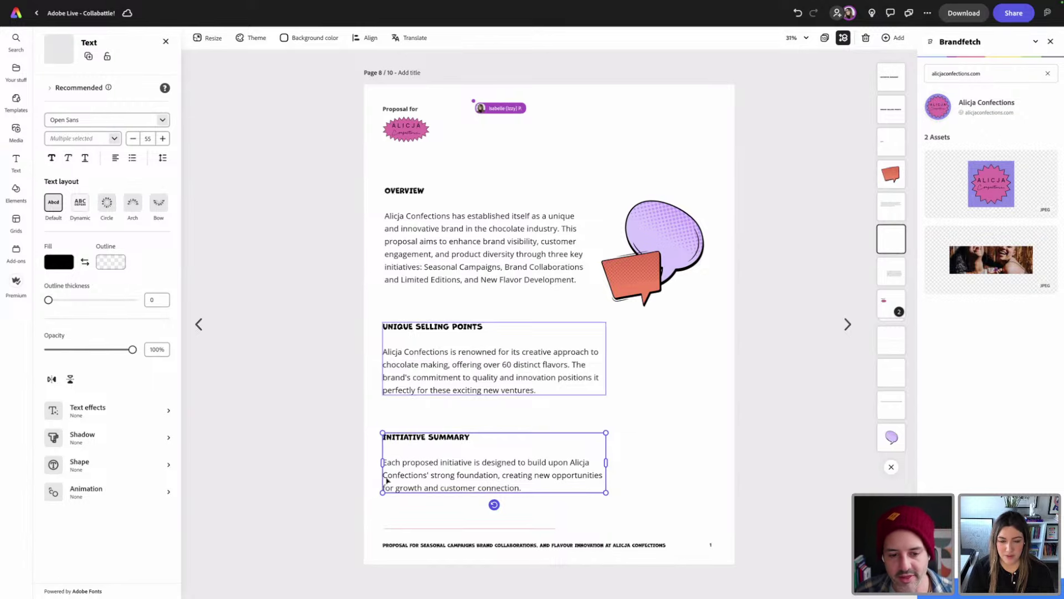
{"action": "left_click", "coordinate": [365, 289]}
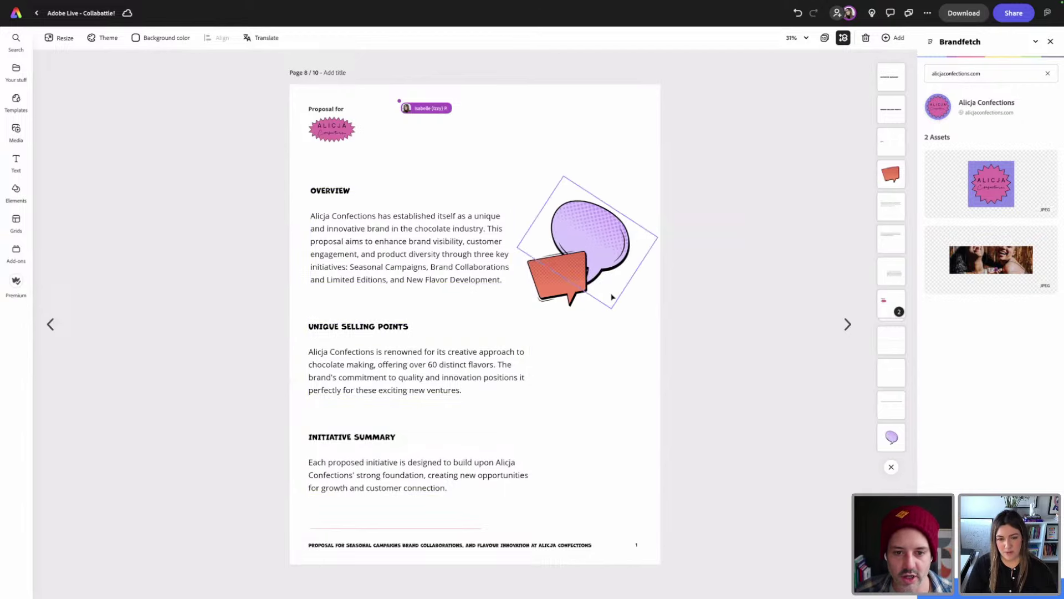
- Try separating the bubbles, with the red-orange one beside the lower sections and the purple one raised towards the page header
{"action": "left_click_drag", "start_coordinate": [571, 272], "coordinate": [682, 410]}
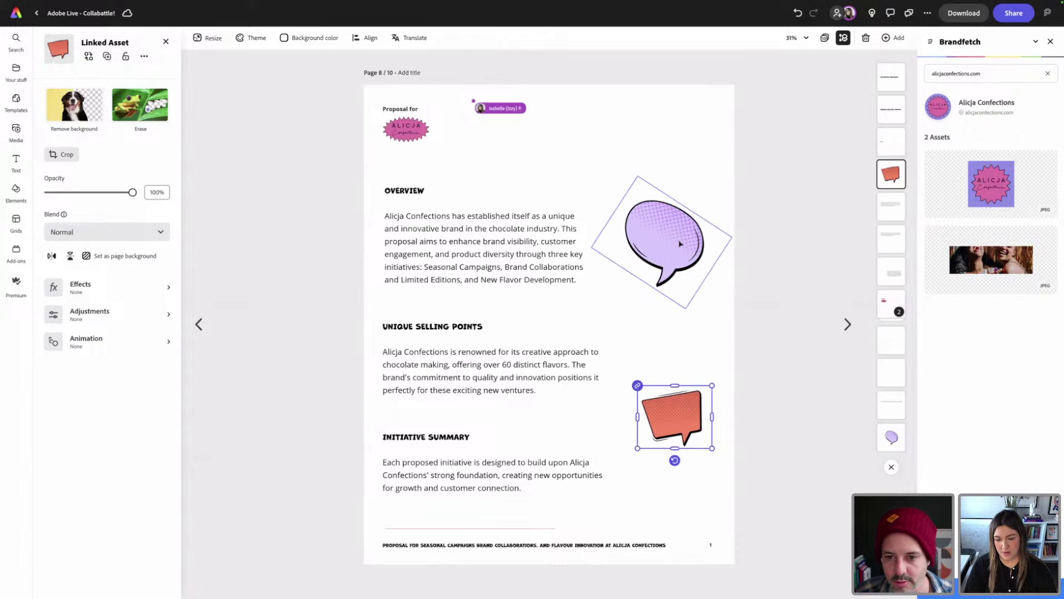
{"action": "left_click_drag", "start_coordinate": [681, 243], "coordinate": [677, 183]}
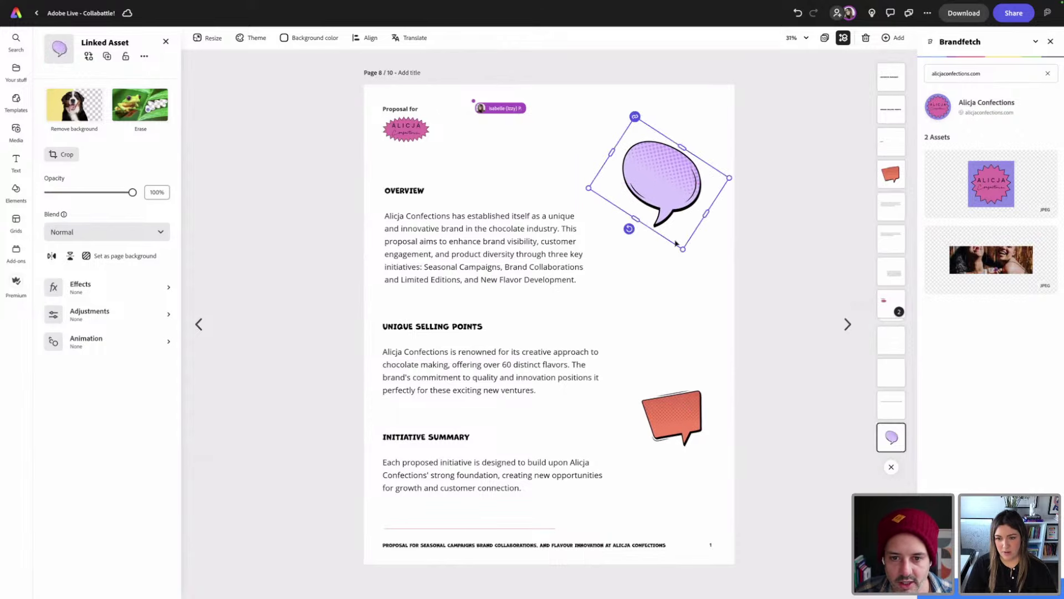
{"action": "left_click", "coordinate": [670, 280]}
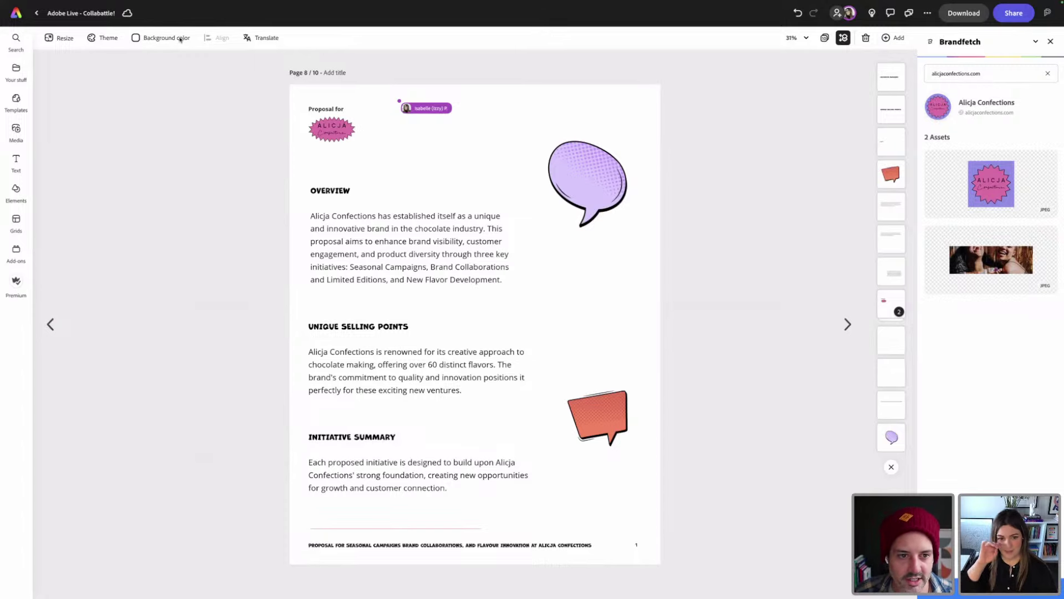
- Enlarge the Alicja Confections logo group under "Proposal for" in the page header, keeping it aligned with the text margin
{"action": "left_click_drag", "start_coordinate": [244, 100], "coordinate": [336, 148]}
{"action": "mouse_move", "coordinate": [436, 142]}
{"action": "left_mouse_down"}
{"action": "mouse_move", "coordinate": [456, 158]}
{"action": "mouse_move", "coordinate": [421, 140]}
{"action": "left_mouse_up"}
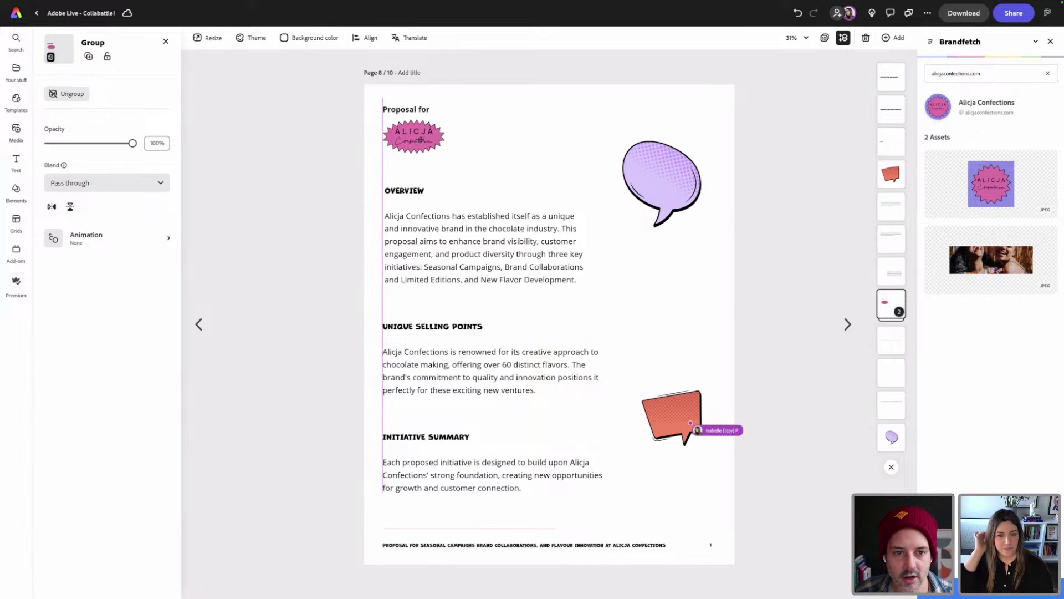
{"action": "left_click", "coordinate": [325, 209]}
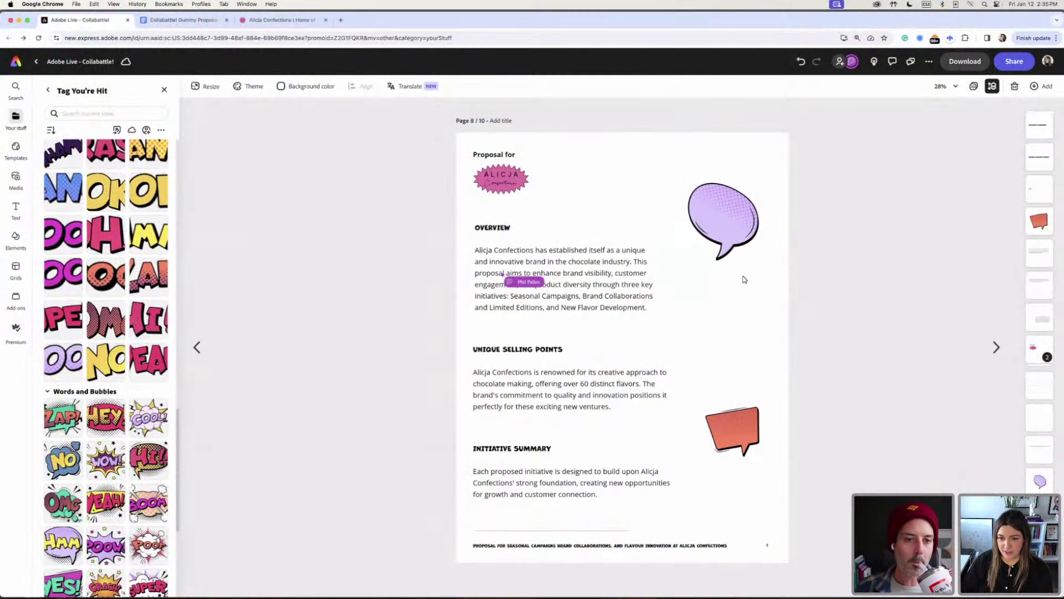
- Overlap the red-orange bubble on the purple bubble's lower corner and rotate the purple bubble to a more upright tilt
{"action": "left_click_drag", "start_coordinate": [745, 442], "coordinate": [714, 260]}
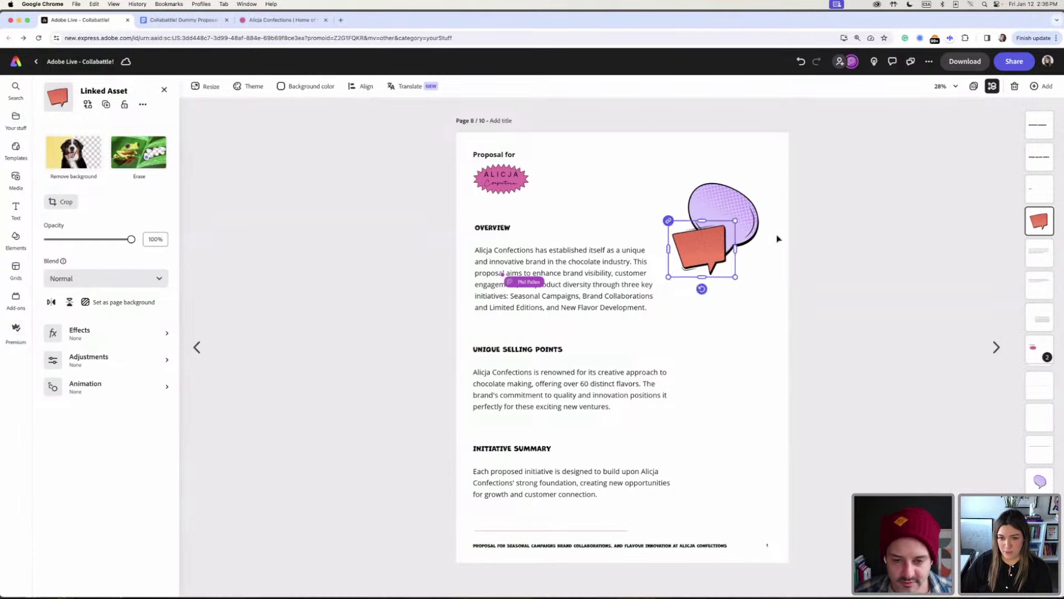
{"action": "left_click_drag", "start_coordinate": [750, 227], "coordinate": [755, 227]}
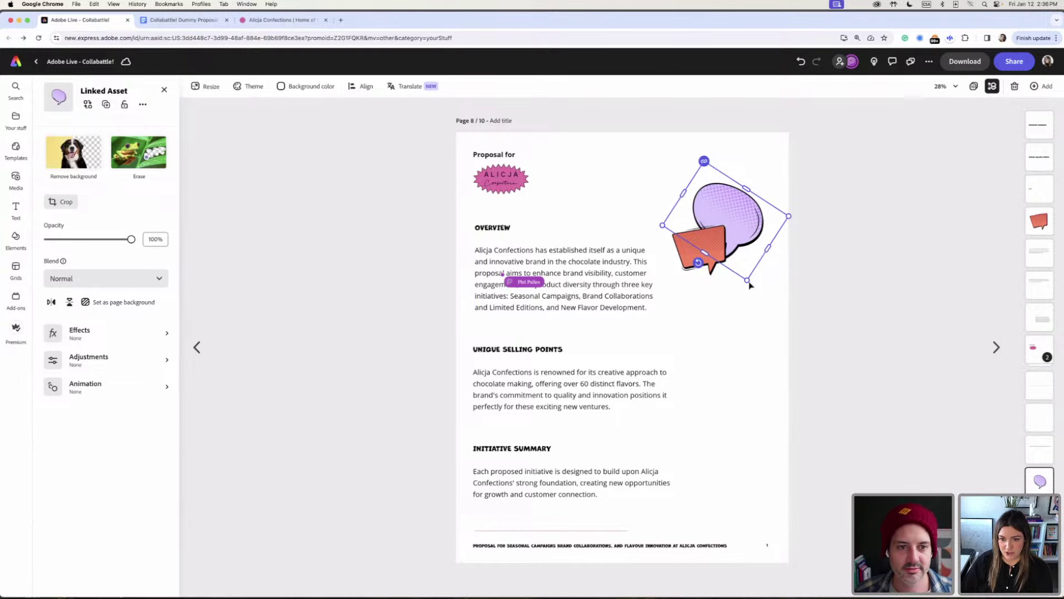
{"action": "left_click_drag", "start_coordinate": [699, 262], "coordinate": [714, 270]}
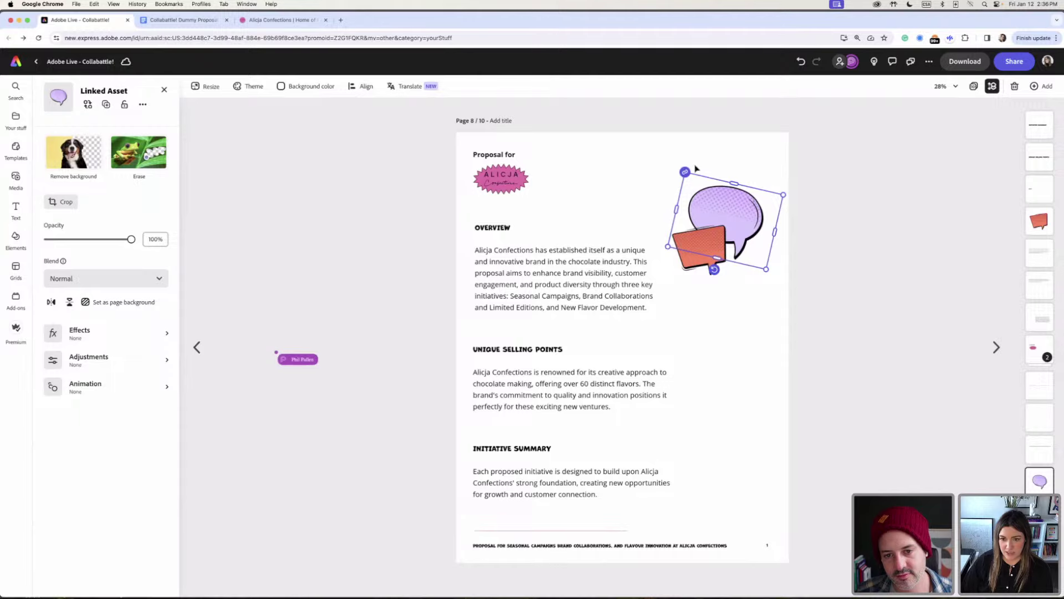
- Select both speech bubbles together and move them down slightly so they sit beside the Overview paragraph
{"action": "left_click_drag", "start_coordinate": [671, 148], "coordinate": [758, 275]}
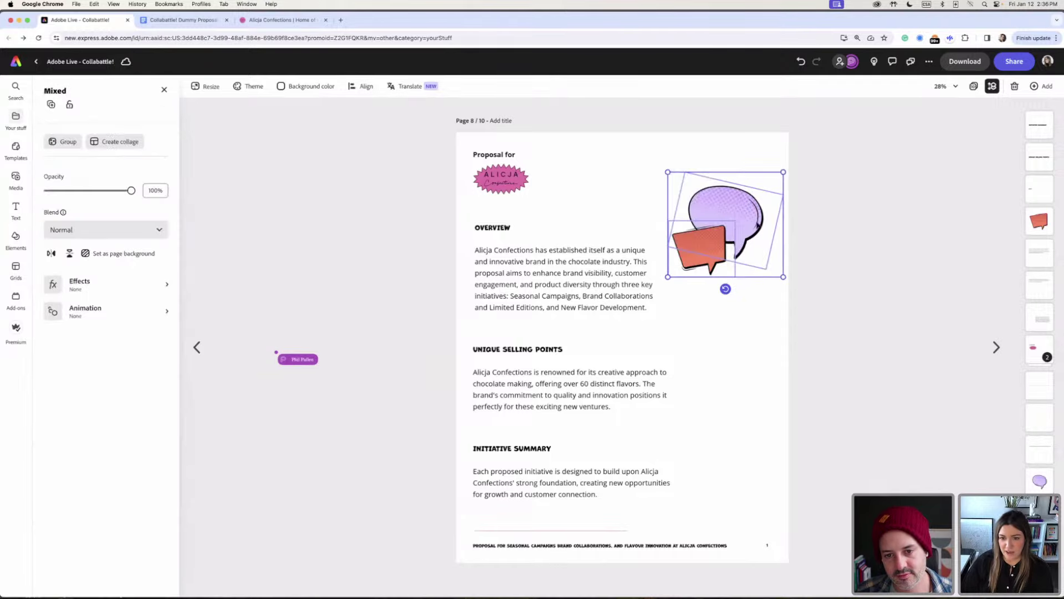
{"action": "left_click", "coordinate": [755, 284]}
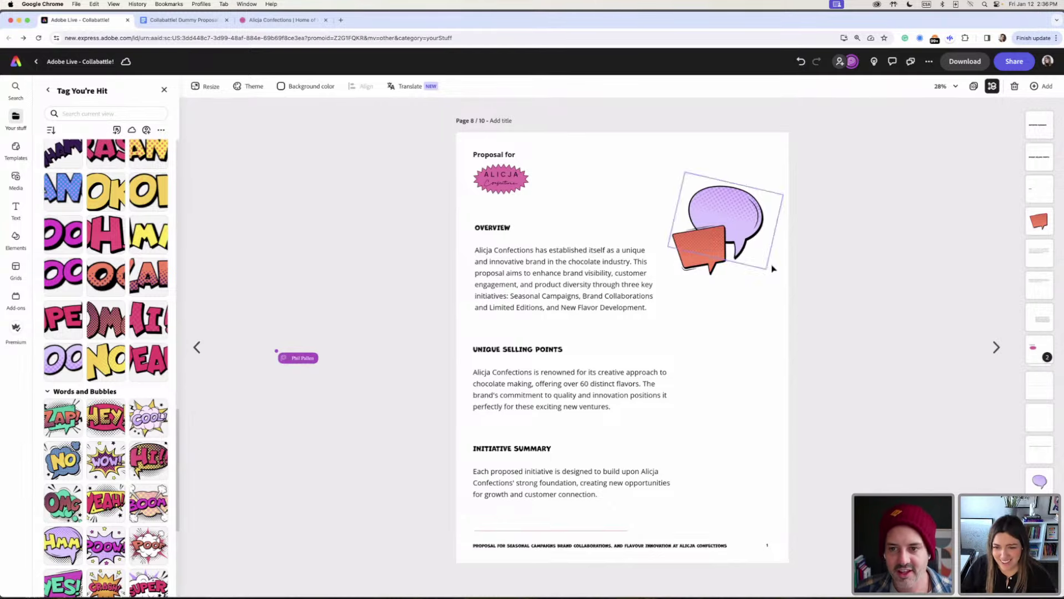
{"action": "left_click_drag", "start_coordinate": [757, 298], "coordinate": [665, 177]}
{"action": "left_click_drag", "start_coordinate": [741, 214], "coordinate": [736, 235]}
{"action": "left_click", "coordinate": [731, 190]}
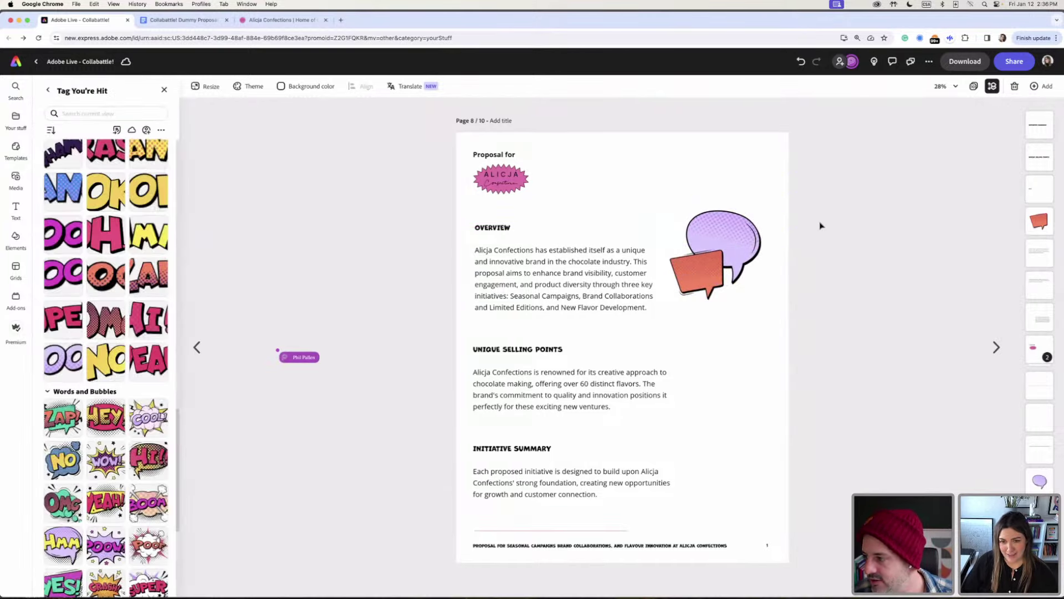
- Find the purple HELLO! graphic among the Tag You're Hit library's Words Only assets and place it above the speech bubbles
{"action": "scroll", "coordinate": [100, 378], "scroll_direction": "down", "scroll_amount": 1}
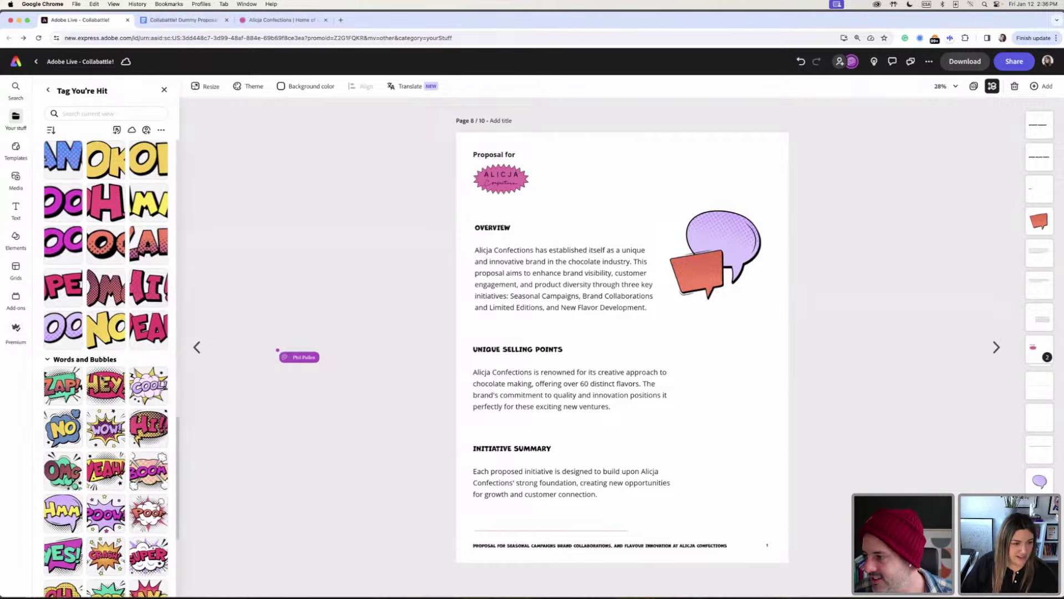
{"action": "scroll", "coordinate": [101, 374], "scroll_direction": "up", "scroll_amount": 3}
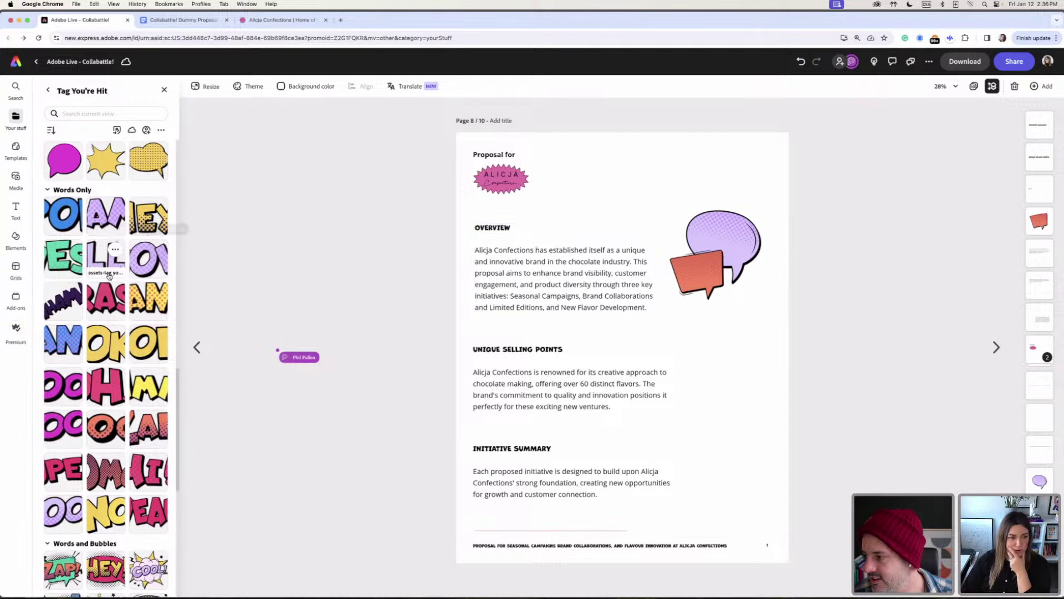
{"action": "left_click_drag", "start_coordinate": [95, 260], "coordinate": [645, 193]}
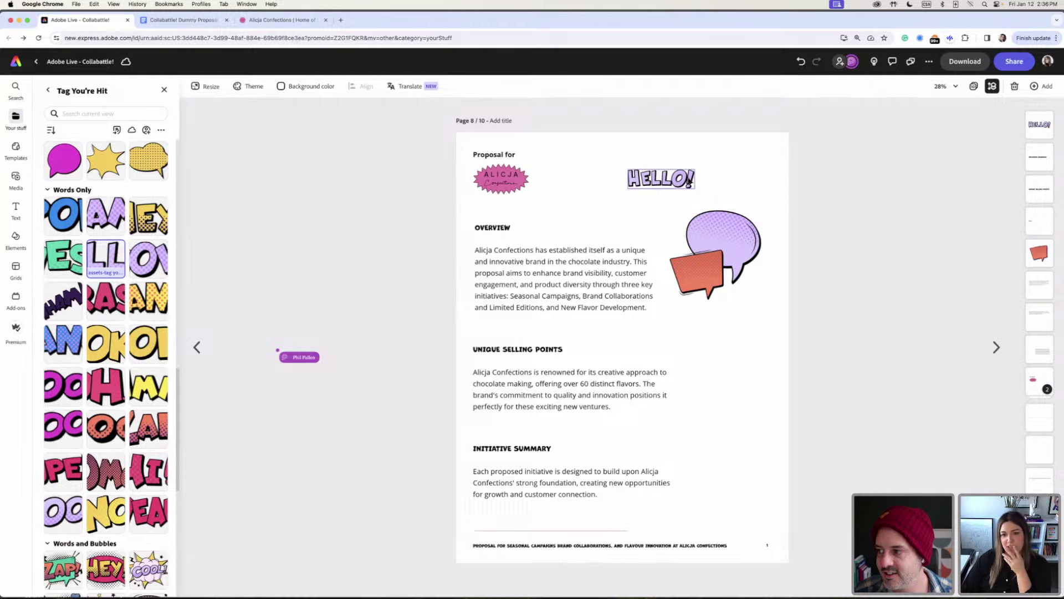
- Switch to the Google Docs proposal text and review the P2 - Introduction section, including the Who We Are part
{"action": "left_click", "coordinate": [183, 20]}
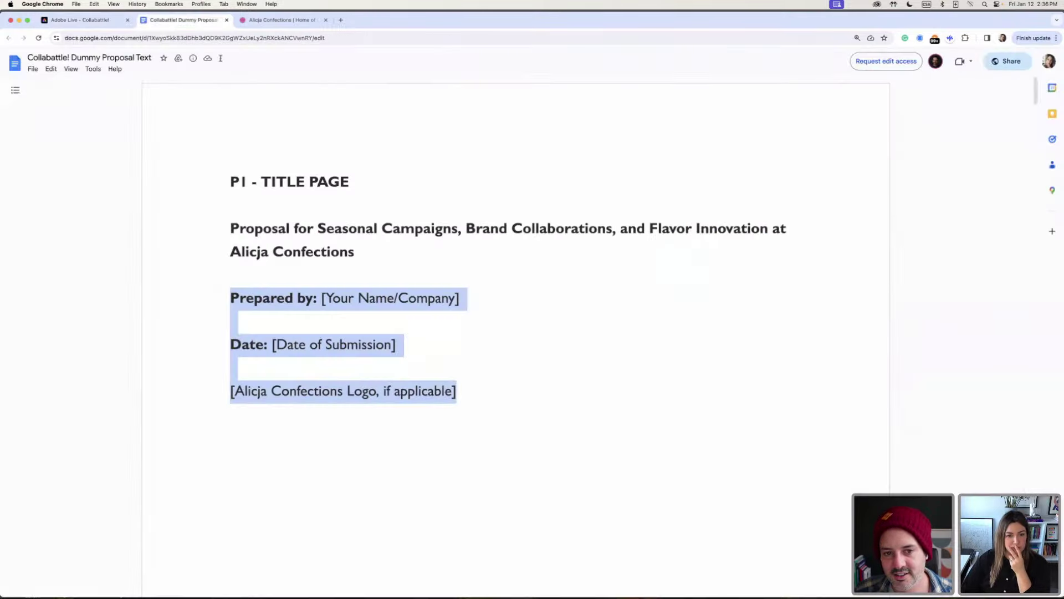
{"action": "left_click", "coordinate": [534, 295]}
{"action": "scroll", "coordinate": [535, 294], "scroll_direction": "down", "scroll_amount": 10}
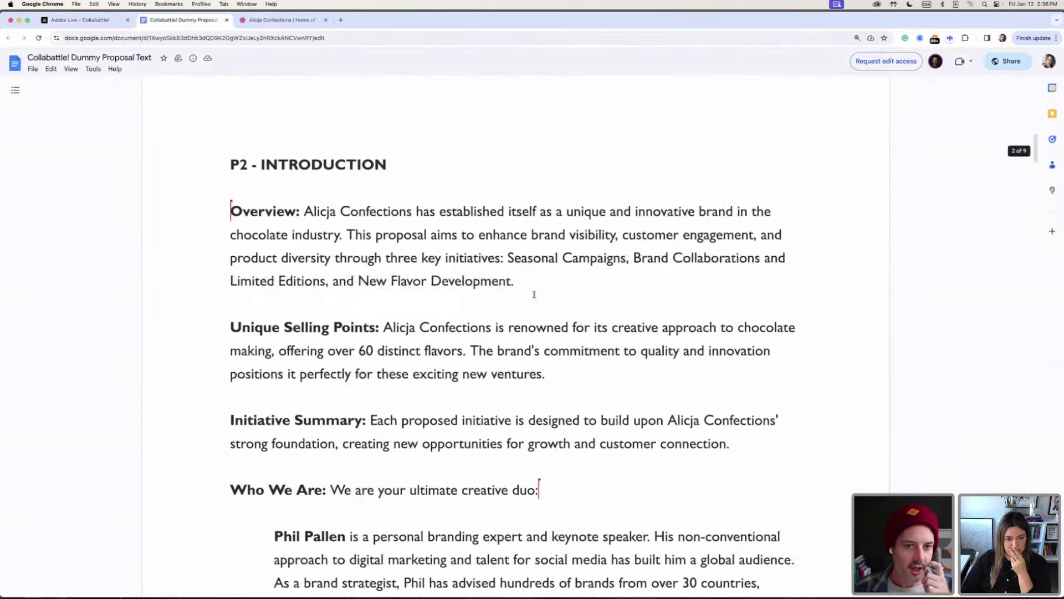
{"action": "scroll", "coordinate": [534, 294], "scroll_direction": "down", "scroll_amount": 6}
{"action": "scroll", "coordinate": [534, 295], "scroll_direction": "up", "scroll_amount": 6}
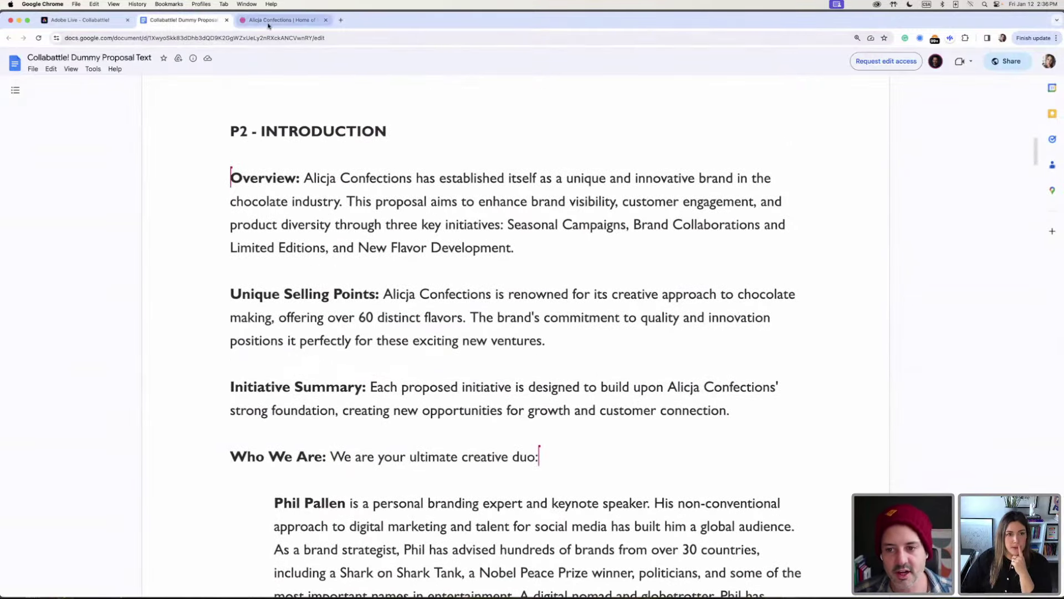
- Return to Adobe Express, delete the HELLO! graphic from the page and browse the library's other word graphics
{"action": "left_click", "coordinate": [88, 24]}
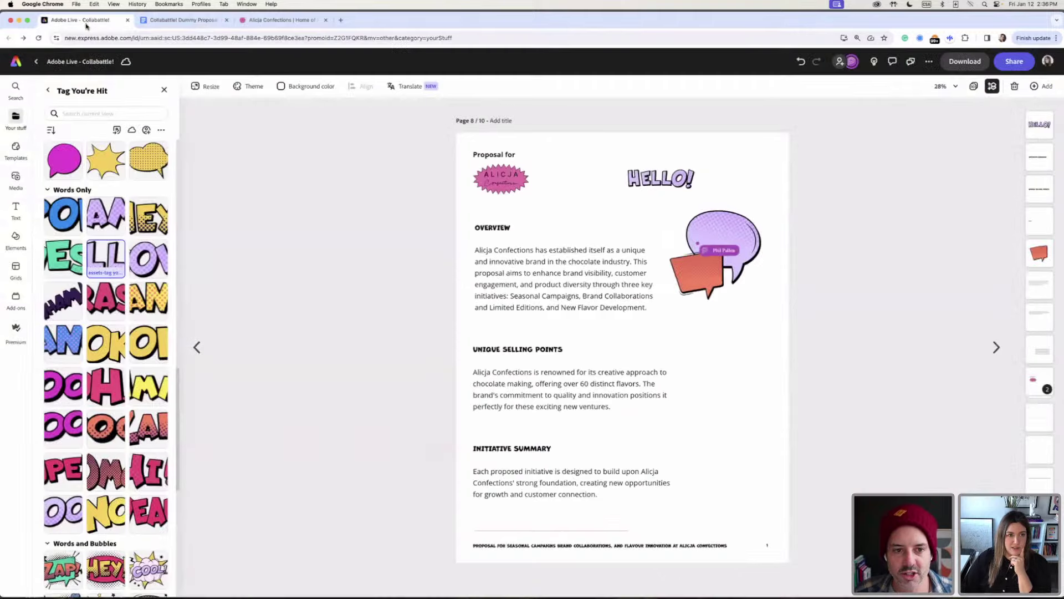
{"action": "left_click", "coordinate": [689, 186]}
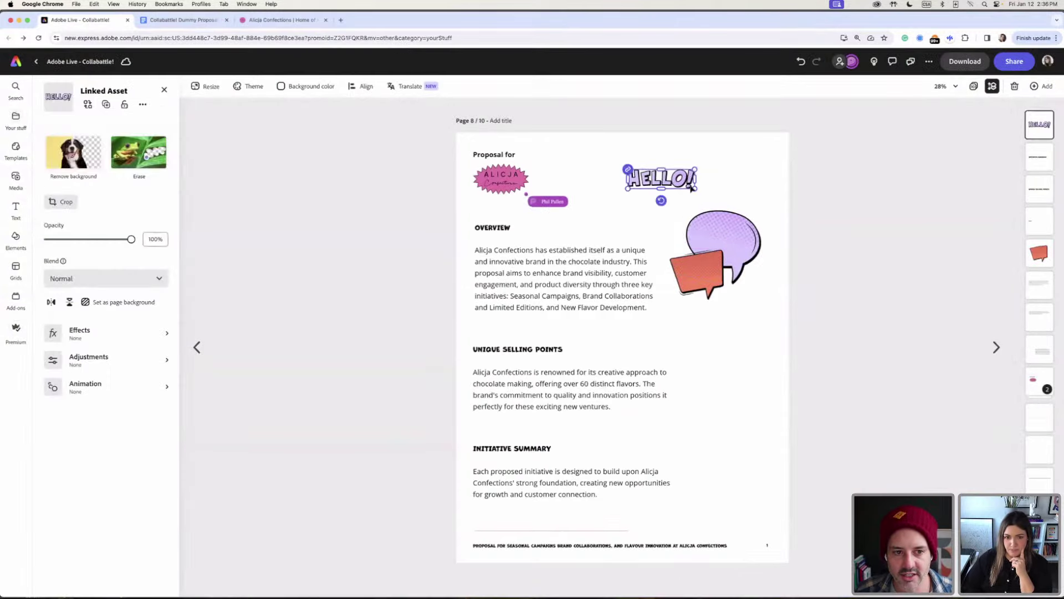
{"action": "key", "text": "Delete"}
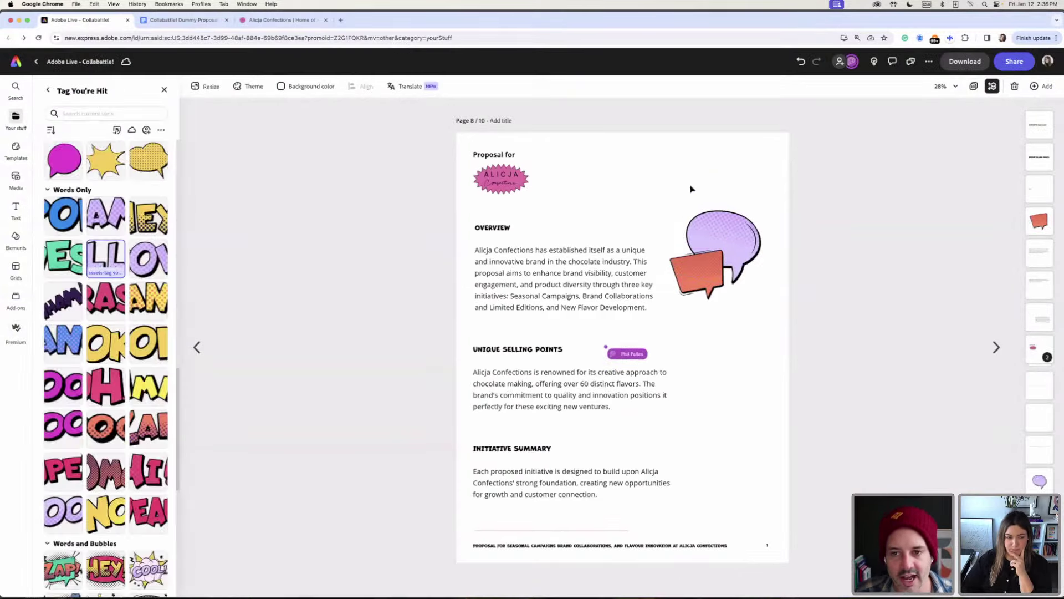
{"action": "scroll", "coordinate": [104, 347], "scroll_direction": "down", "scroll_amount": 3}
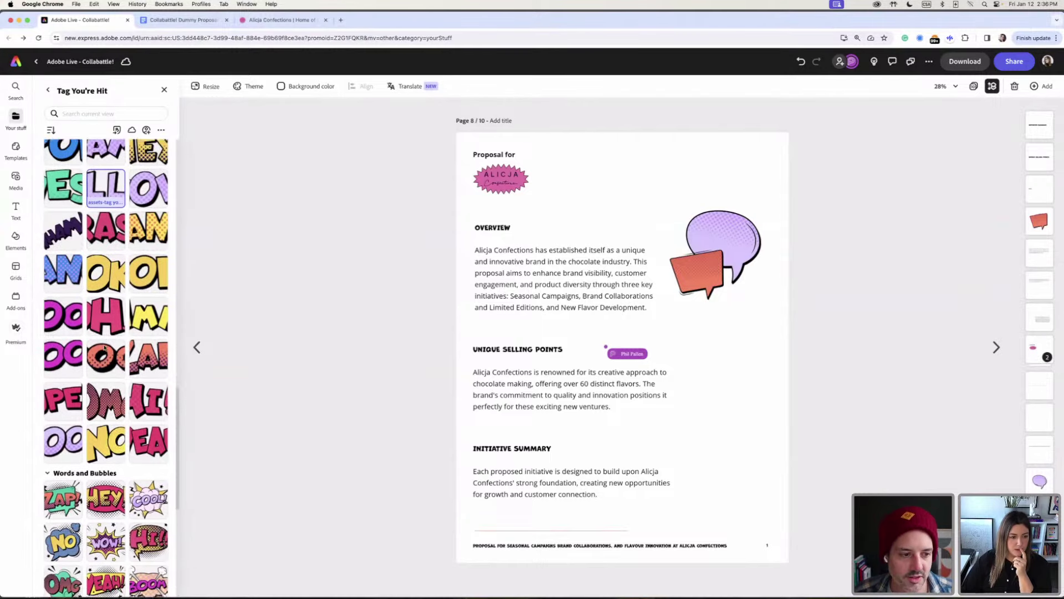
{"action": "scroll", "coordinate": [104, 347], "scroll_direction": "up", "scroll_amount": 1}
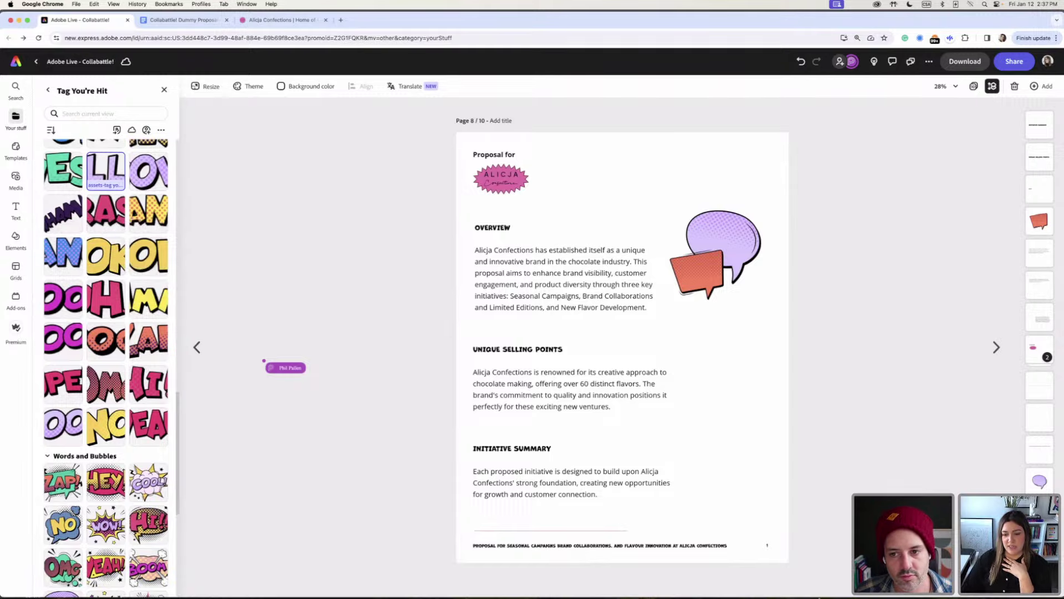
- Switch to the assets-tag you're hit.ai document in Illustrator and examine the artboard of comic word graphics for a suitable word
{"action": "left_click", "coordinate": [800, 582]}
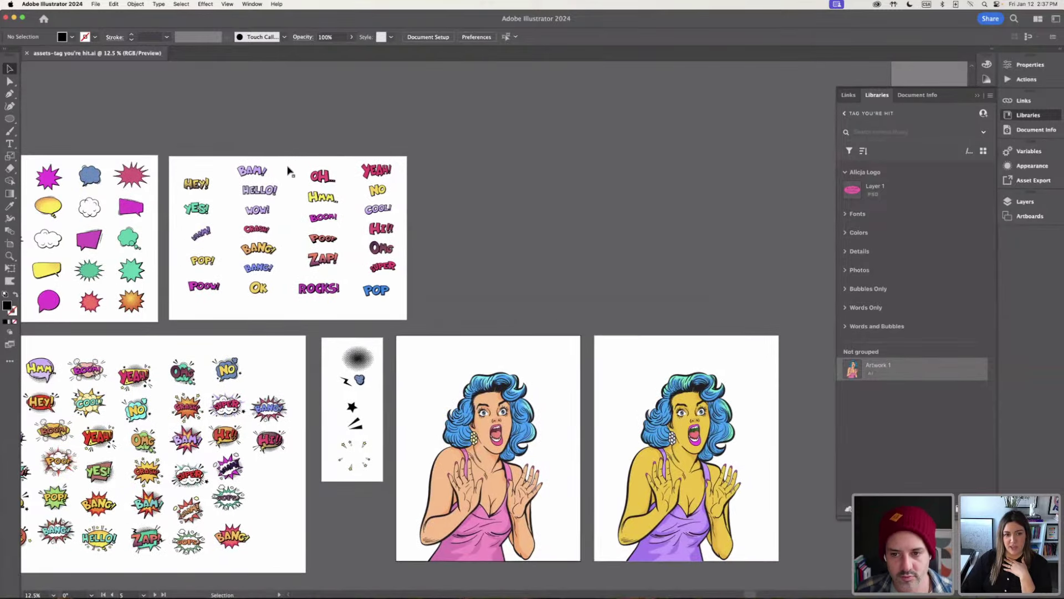
{"action": "key", "text": "super+equal"}
{"action": "key", "text": "super+equal"}
{"action": "key", "text": "super+equal"}
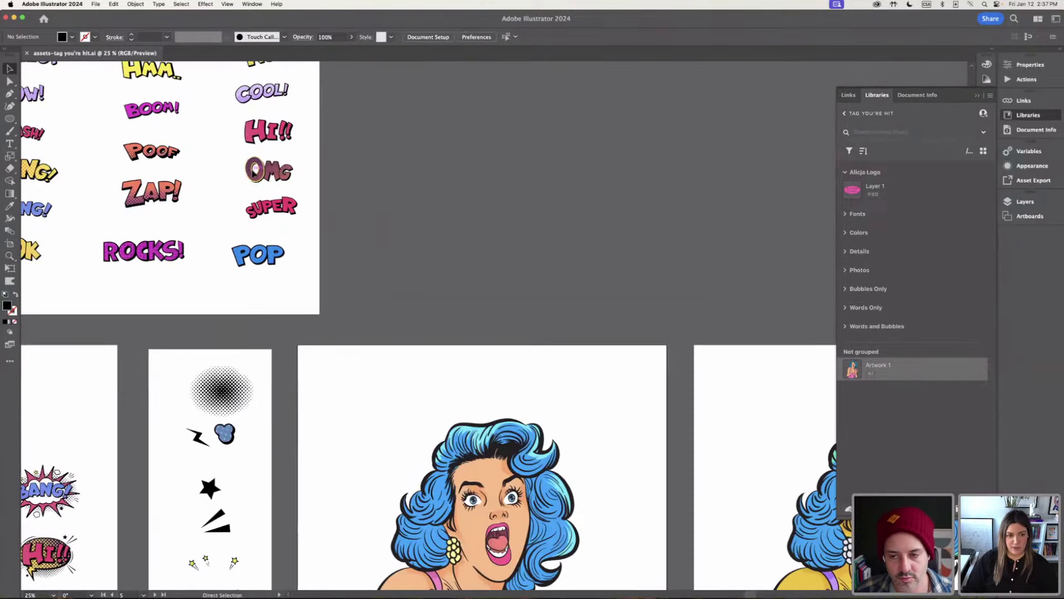
{"action": "left_click_drag", "start_coordinate": [439, 297], "coordinate": [546, 405]}
{"action": "left_click_drag", "start_coordinate": [455, 314], "coordinate": [626, 444]}
{"action": "left_click_drag", "start_coordinate": [535, 259], "coordinate": [627, 296]}
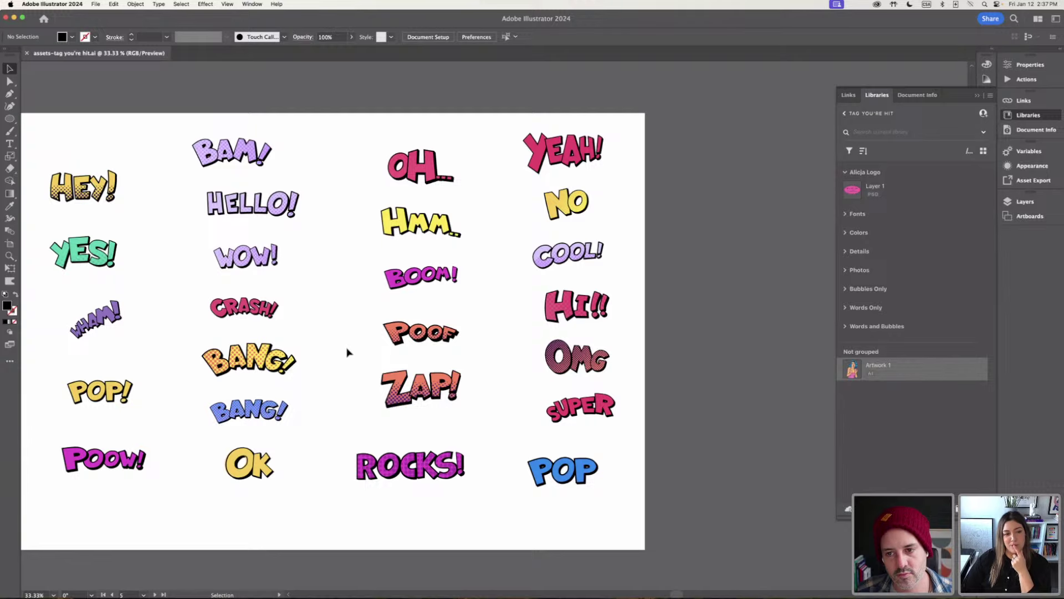
{"action": "scroll", "coordinate": [348, 352], "scroll_direction": "down", "scroll_amount": 3}
{"action": "scroll", "coordinate": [348, 352], "scroll_direction": "up", "scroll_amount": 2}
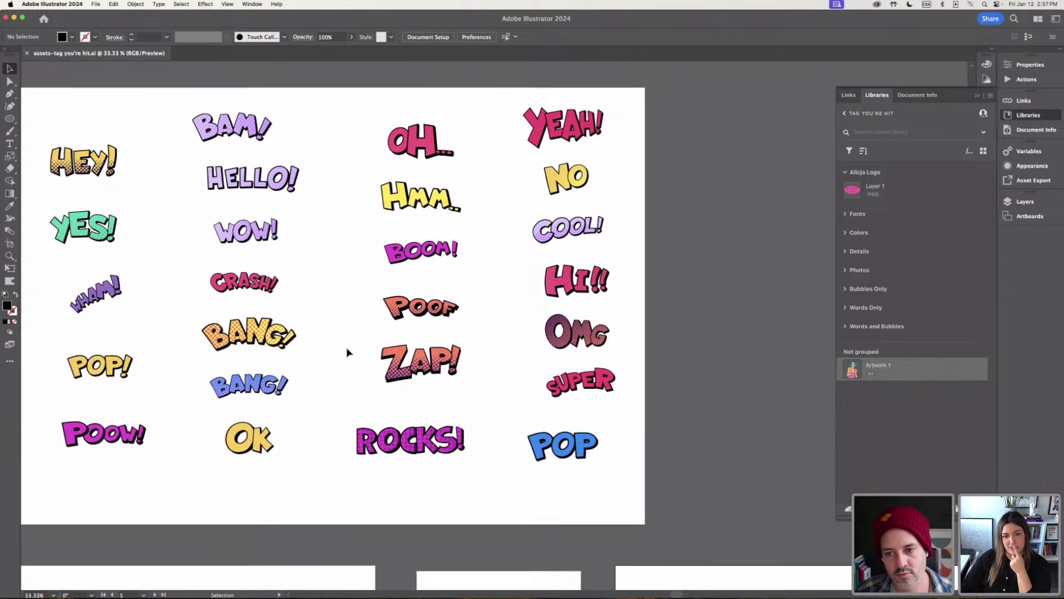
{"action": "scroll", "coordinate": [348, 352], "scroll_direction": "up", "scroll_amount": 1}
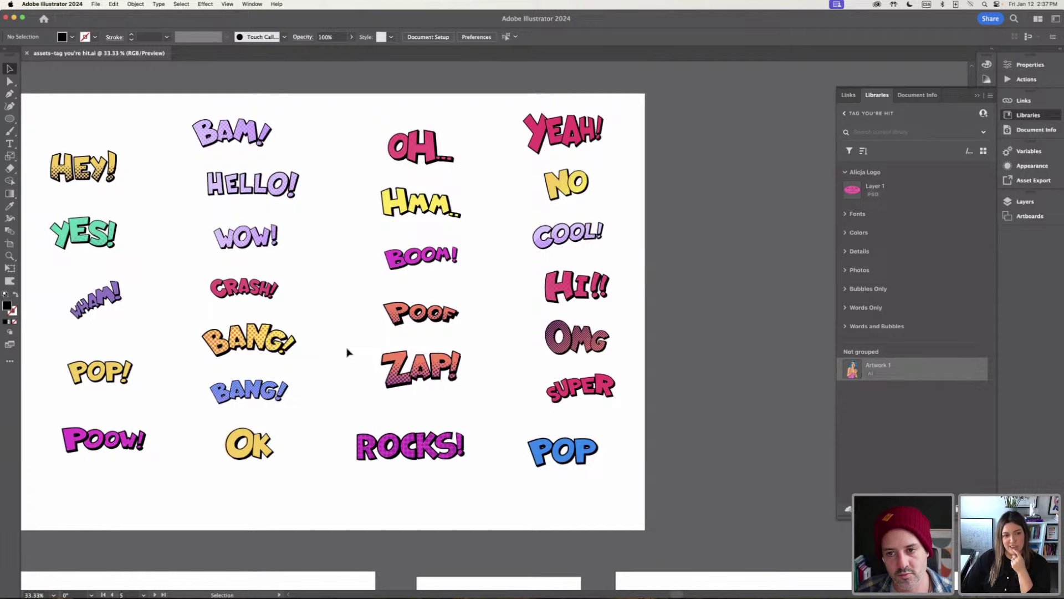
{"action": "scroll", "coordinate": [347, 352], "scroll_direction": "down", "scroll_amount": 2}
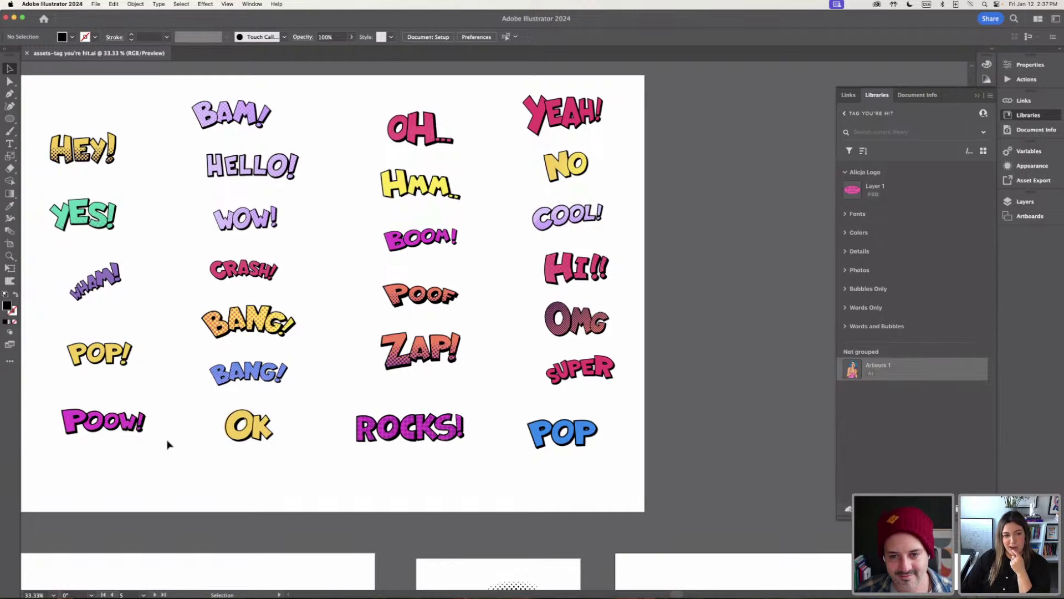
{"action": "left_click", "coordinate": [199, 455]}
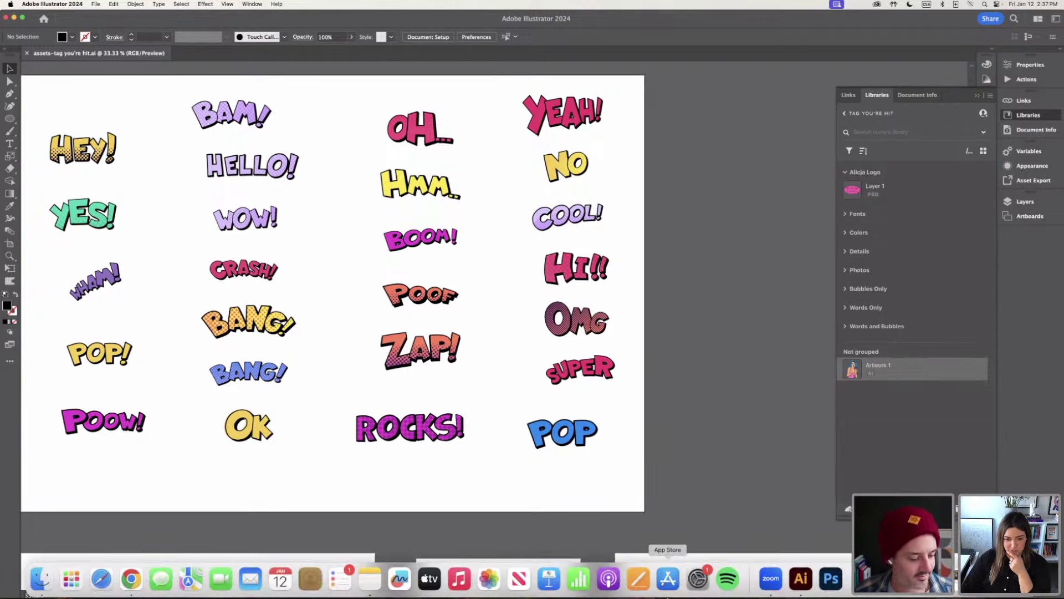
- Return to Adobe Express and place the POOW! word graphic over the speech bubbles, enlarged and tilted clockwise
{"action": "left_click", "coordinate": [133, 582]}
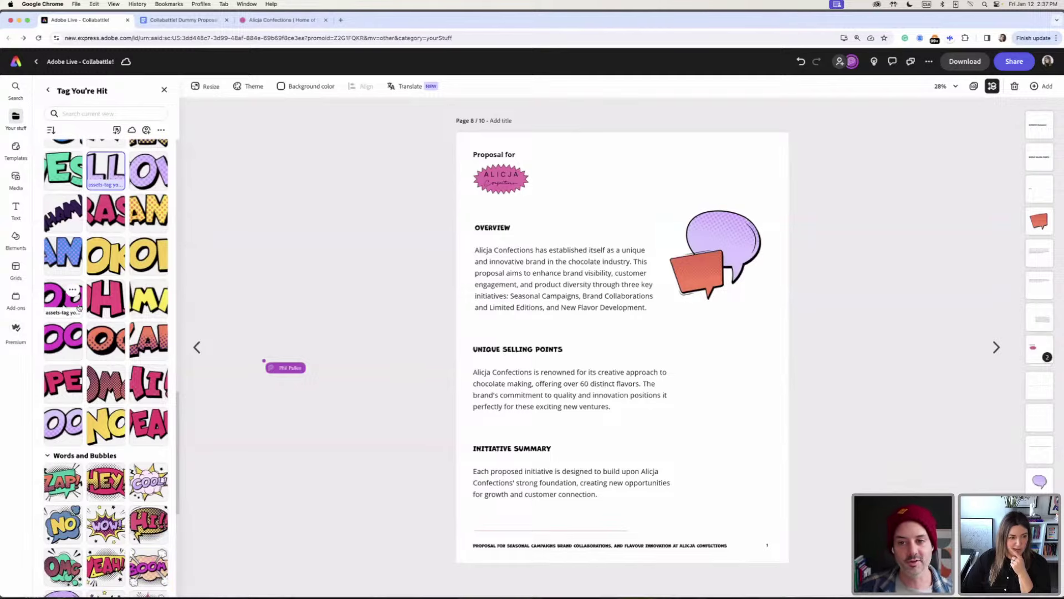
{"action": "left_click_drag", "start_coordinate": [63, 298], "coordinate": [594, 203]}
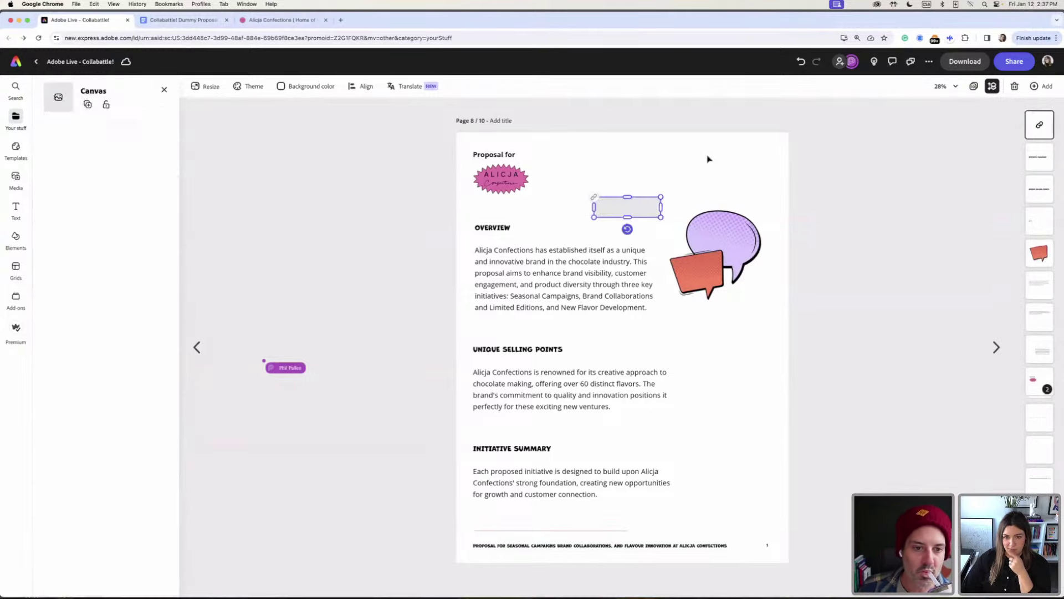
{"action": "left_click_drag", "start_coordinate": [664, 193], "coordinate": [719, 185]}
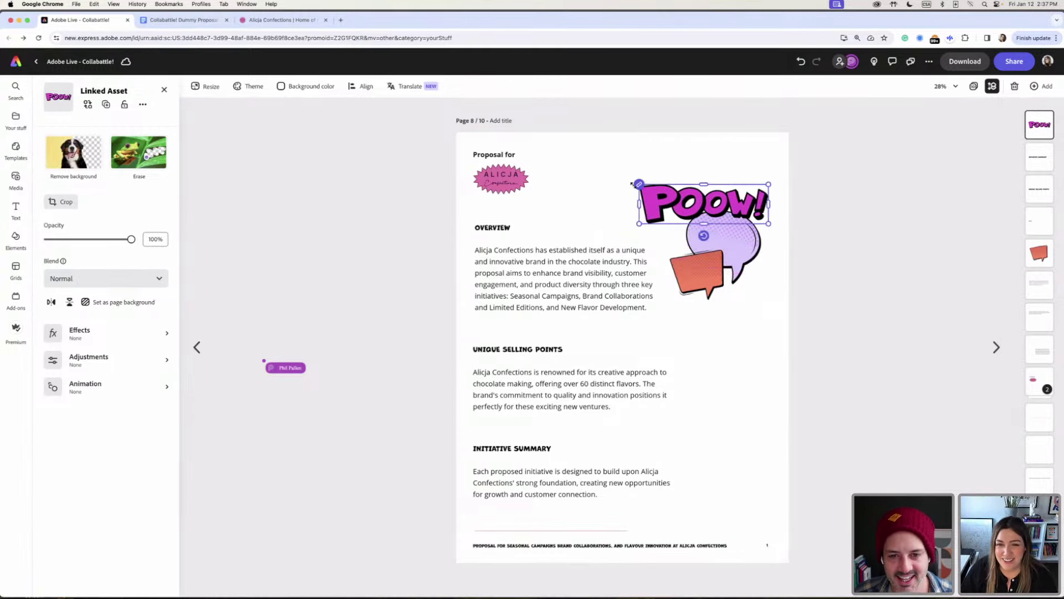
{"action": "left_click_drag", "start_coordinate": [704, 236], "coordinate": [729, 247]}
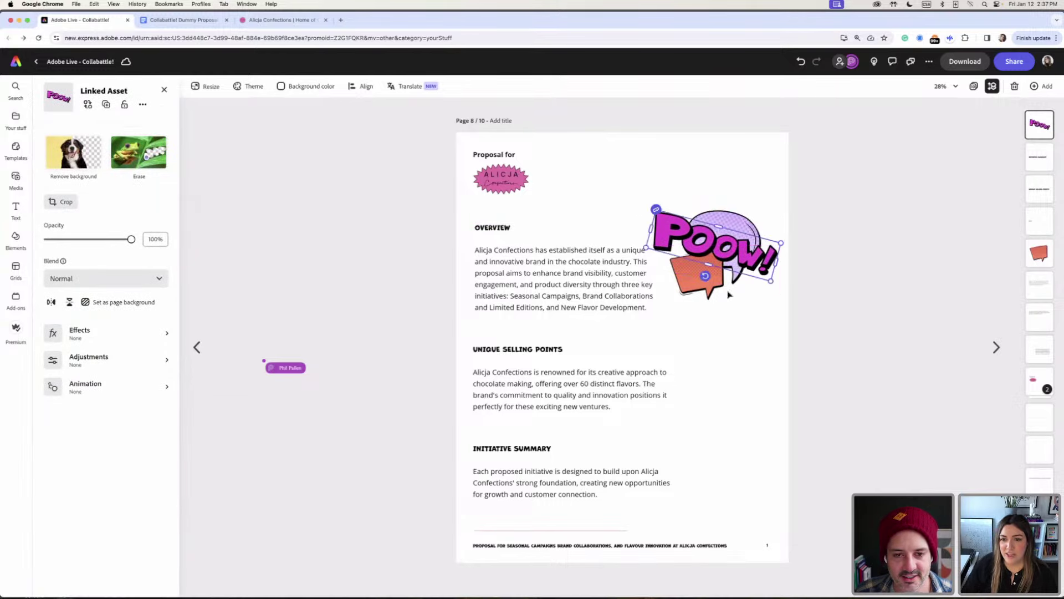
- Move the POOW! word and both speech bubbles up together clear of the Overview paragraph, and nudge POOW! down slightly
{"action": "left_click", "coordinate": [753, 327]}
{"action": "left_click_drag", "start_coordinate": [783, 326], "coordinate": [643, 194]}
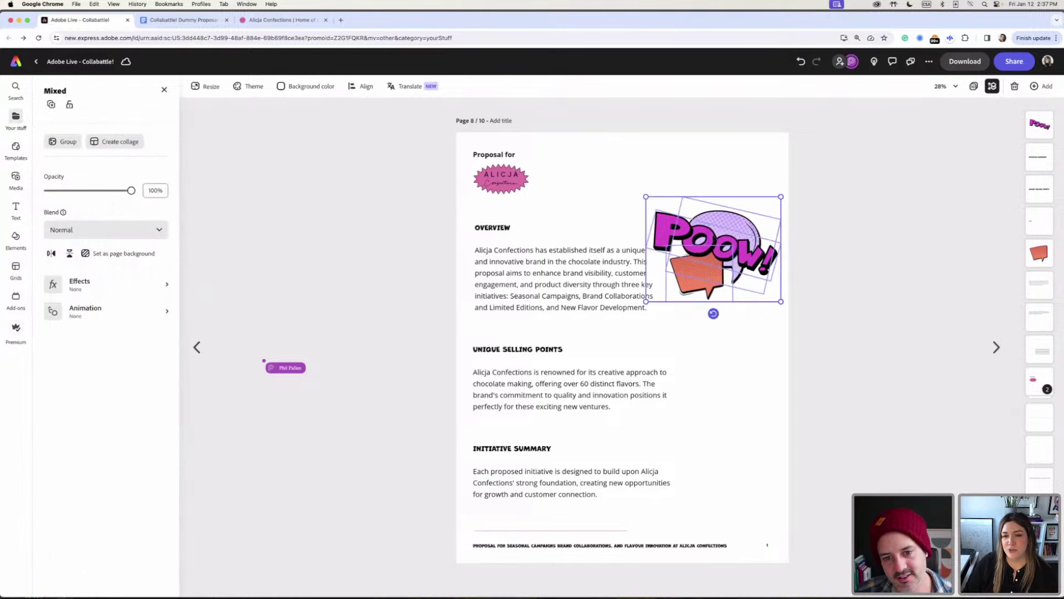
{"action": "left_click_drag", "start_coordinate": [731, 249], "coordinate": [702, 234]}
{"action": "left_click", "coordinate": [744, 329]}
{"action": "left_click", "coordinate": [693, 213]}
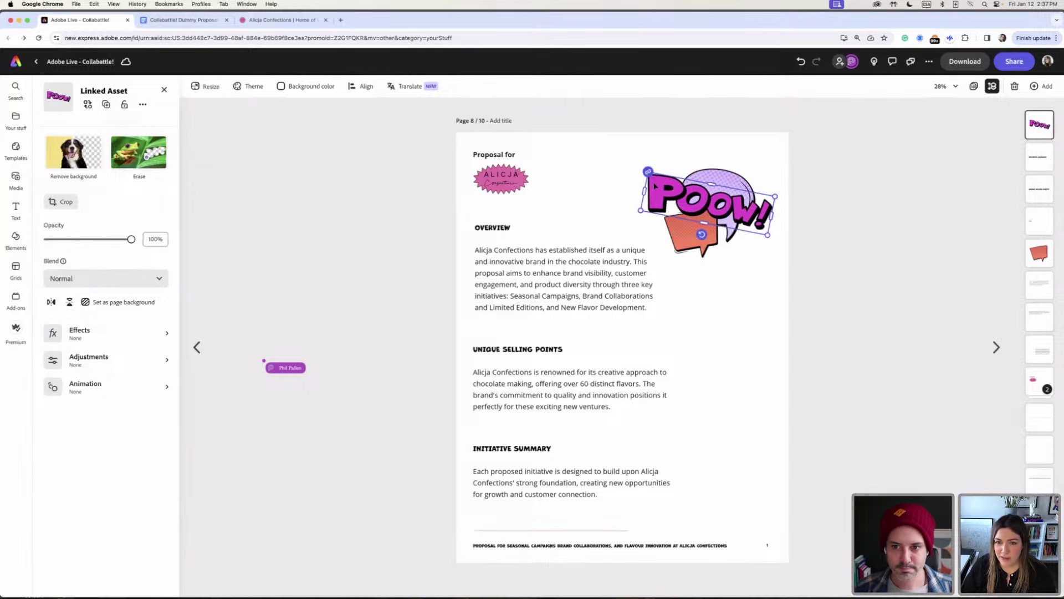
{"action": "left_click_drag", "start_coordinate": [656, 187], "coordinate": [656, 190]}
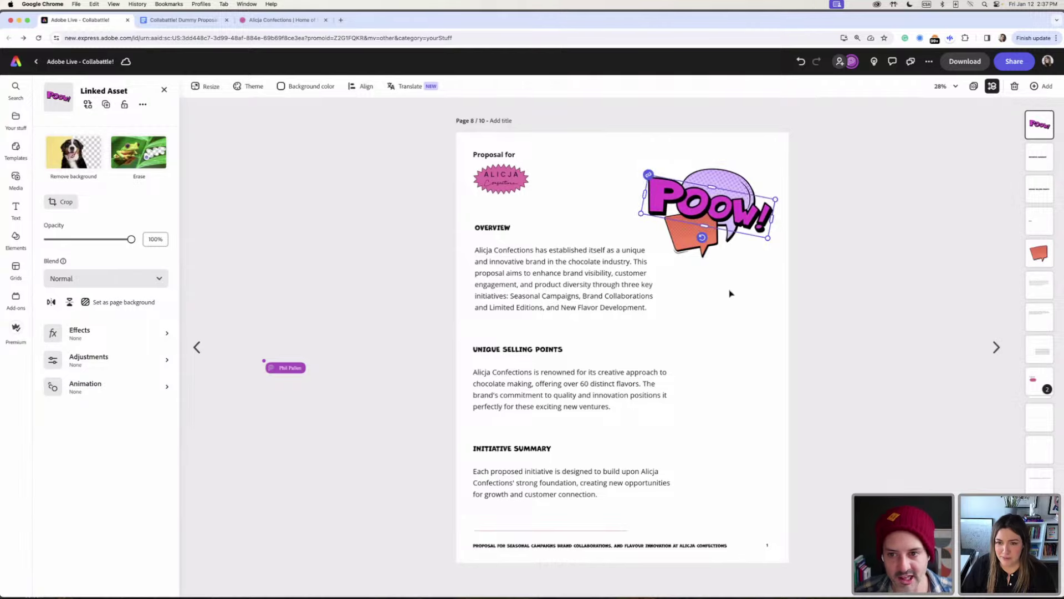
{"action": "left_click", "coordinate": [739, 300]}
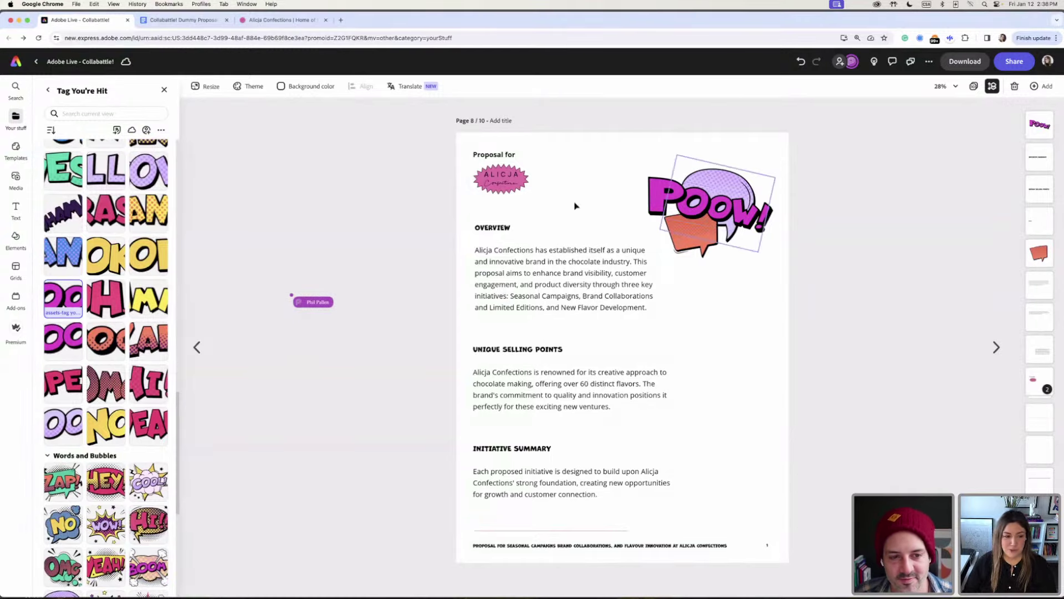
- Add the yellow stars graphic from the library's Details assets and scale and position it around the POOW! speech bubbles
{"action": "scroll", "coordinate": [98, 391], "scroll_direction": "down", "scroll_amount": 5}
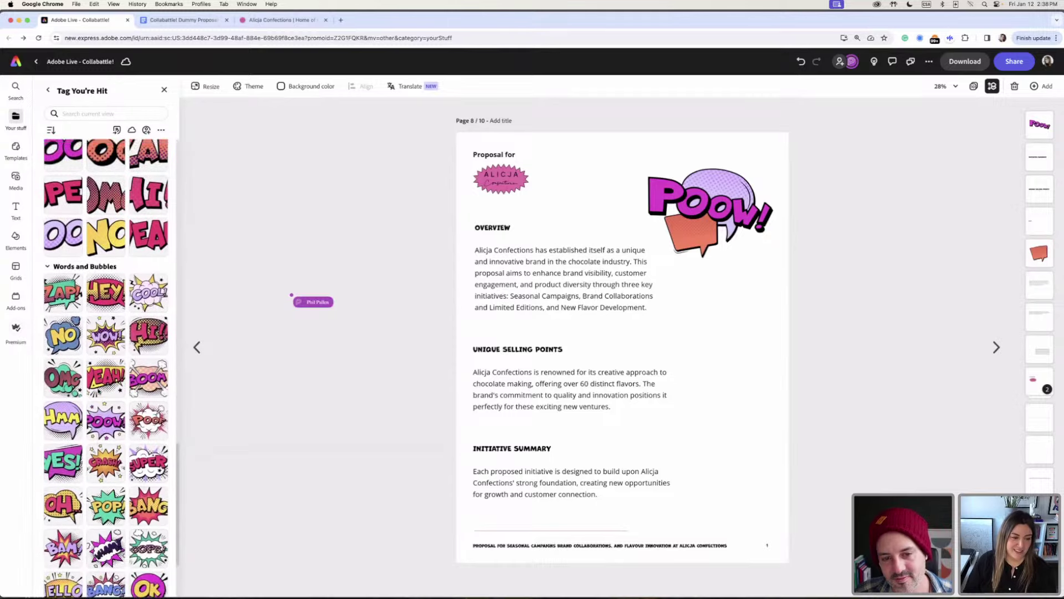
{"action": "scroll", "coordinate": [98, 391], "scroll_direction": "down", "scroll_amount": 15}
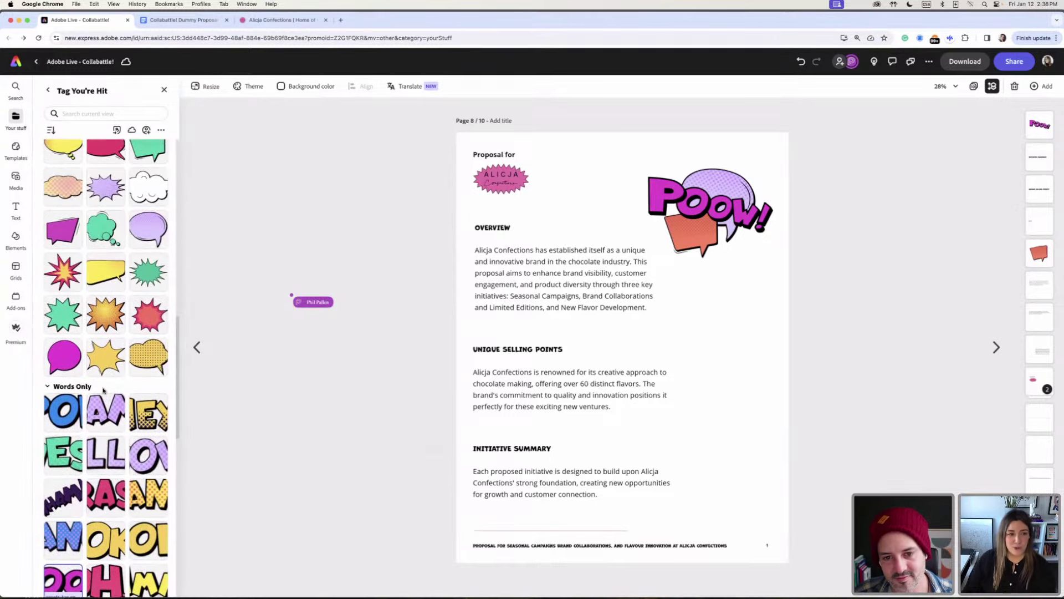
{"action": "scroll", "coordinate": [103, 391], "scroll_direction": "up", "scroll_amount": 4}
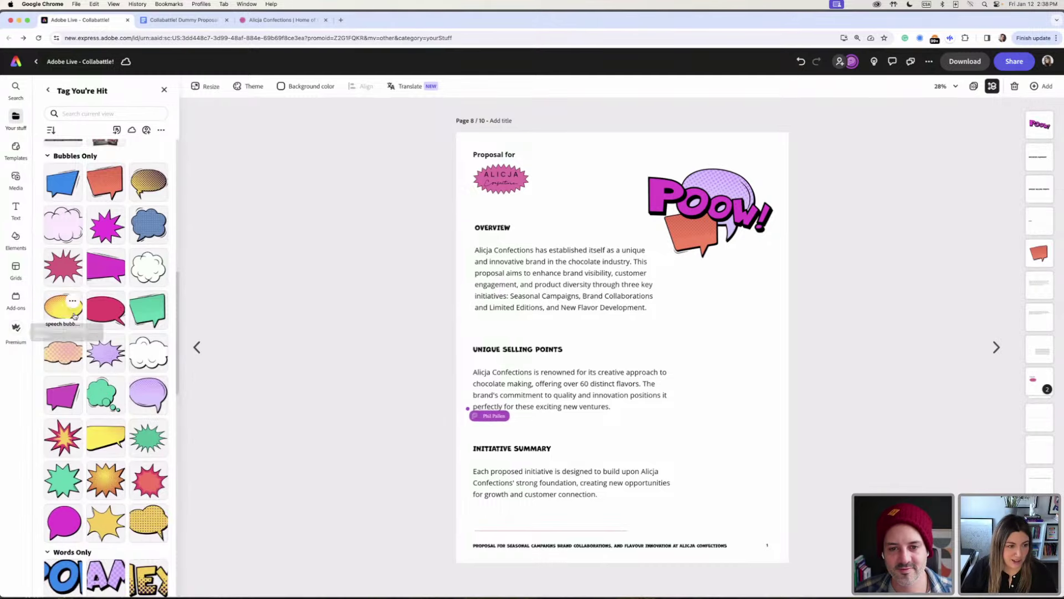
{"action": "scroll", "coordinate": [71, 310], "scroll_direction": "up", "scroll_amount": 10}
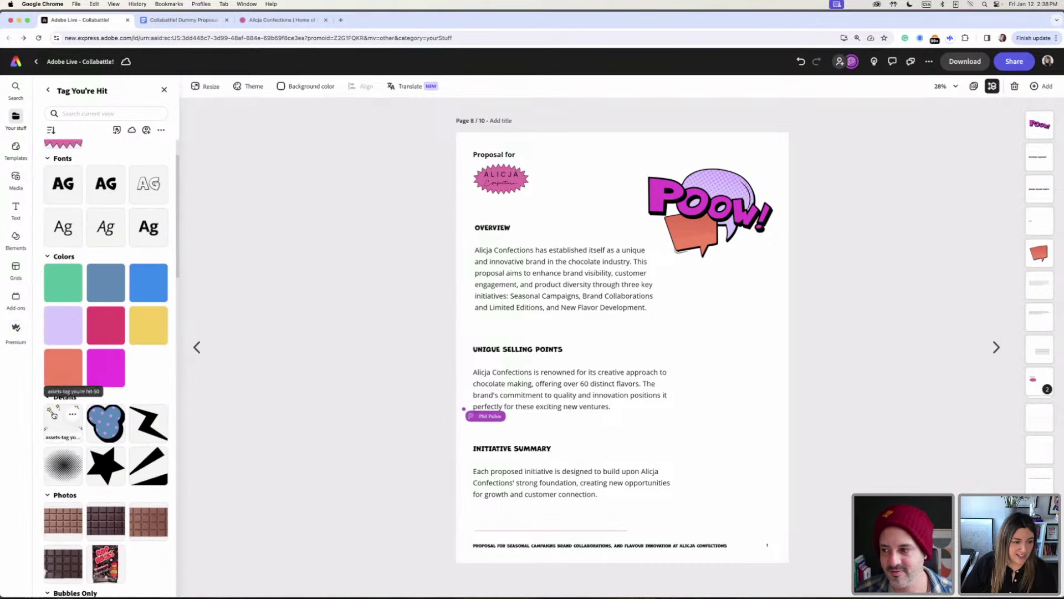
{"action": "left_click_drag", "start_coordinate": [56, 417], "coordinate": [719, 304]}
{"action": "left_click_drag", "start_coordinate": [719, 367], "coordinate": [690, 395]}
{"action": "left_click_drag", "start_coordinate": [771, 338], "coordinate": [746, 164]}
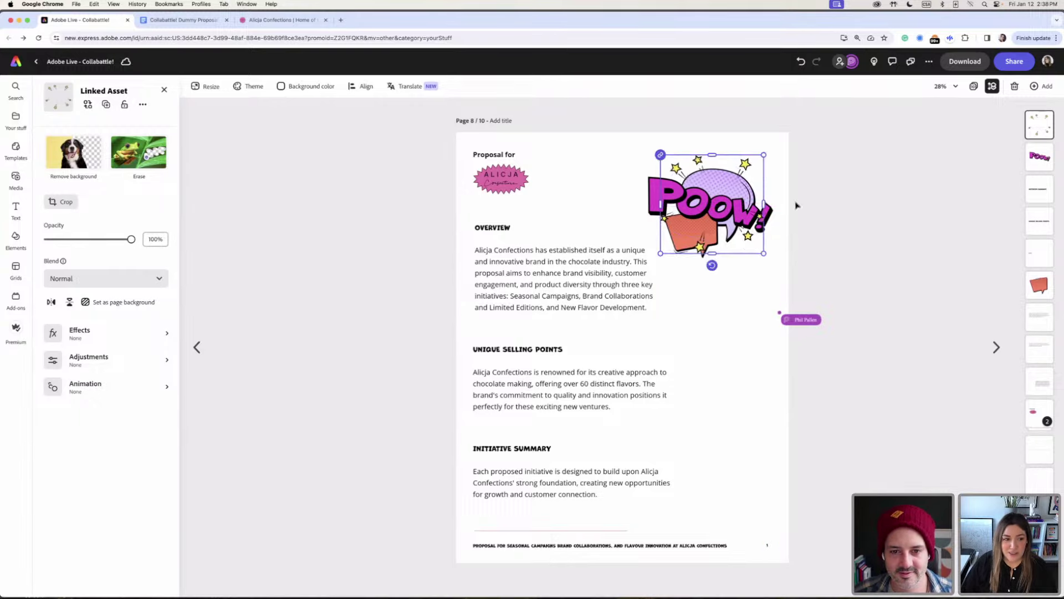
- Add the black lightning bolt from the library's Details assets as a small accent at the end of the footer text
{"action": "left_click", "coordinate": [15, 113]}
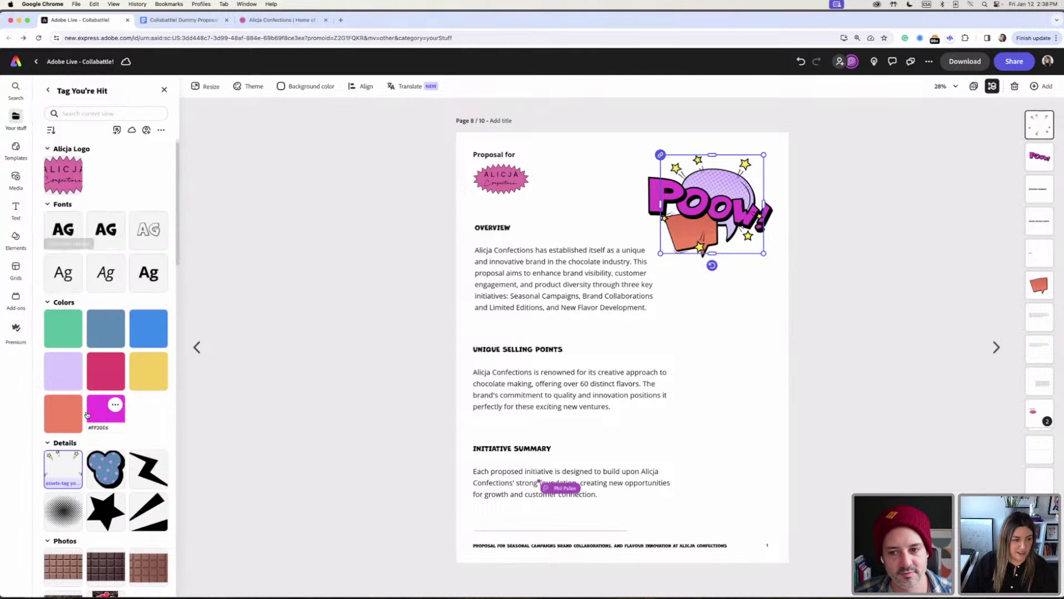
{"action": "scroll", "coordinate": [108, 249], "scroll_direction": "down", "scroll_amount": 5}
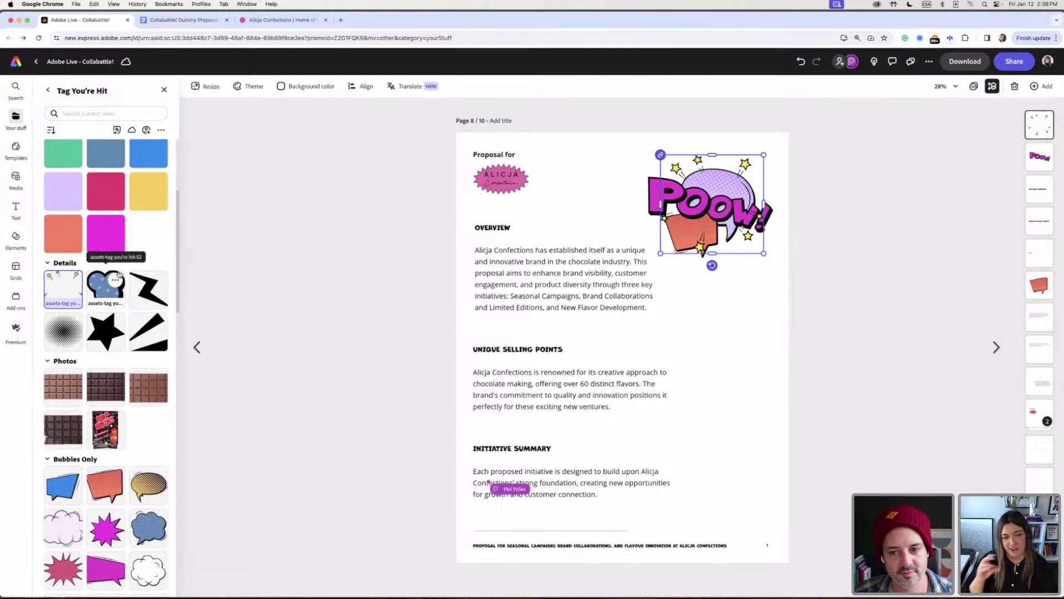
{"action": "left_click_drag", "start_coordinate": [148, 289], "coordinate": [742, 546]}
{"action": "left_click", "coordinate": [715, 354]}
{"action": "left_click", "coordinate": [775, 497]}
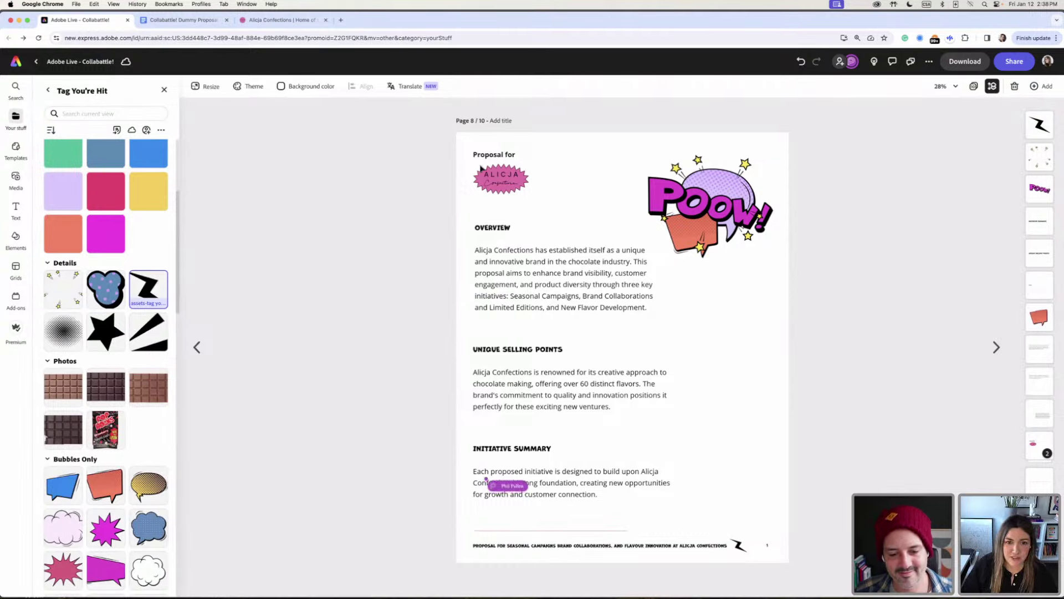
{"action": "left_click", "coordinate": [515, 161]}
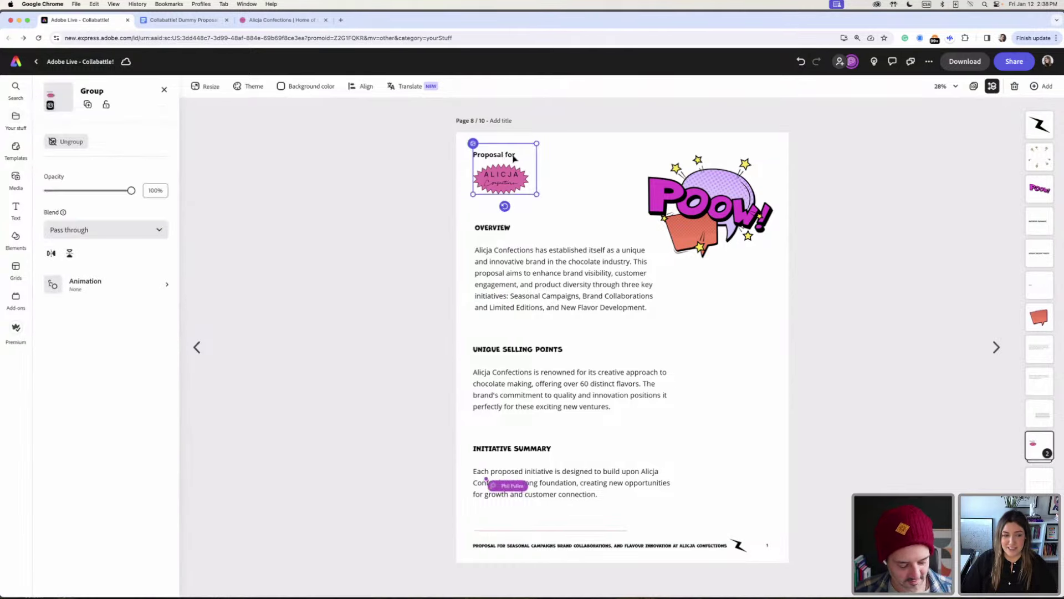
{"action": "key", "text": "t"}
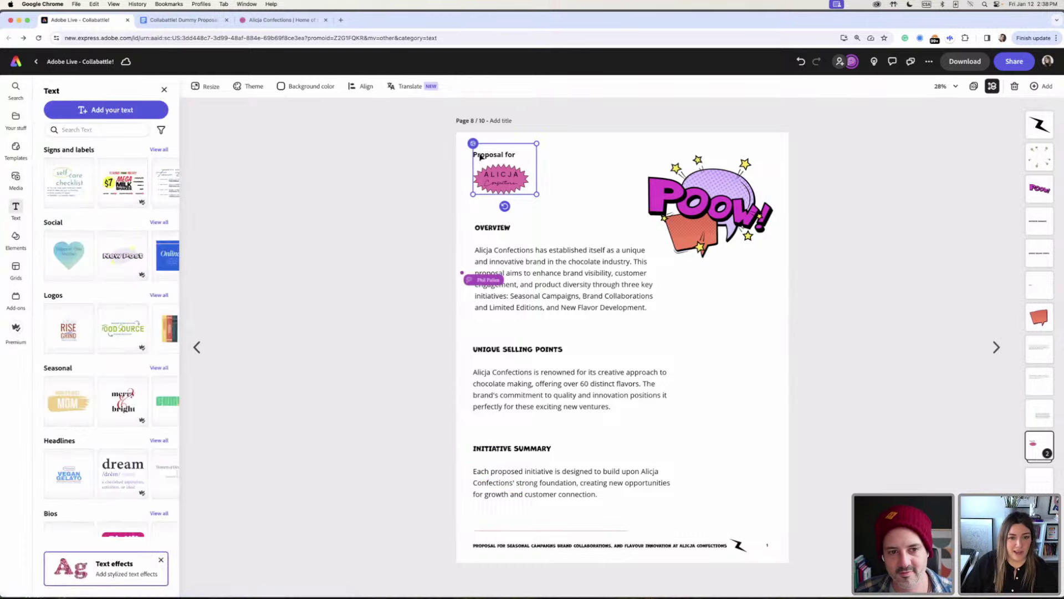
{"action": "left_click", "coordinate": [16, 115]}
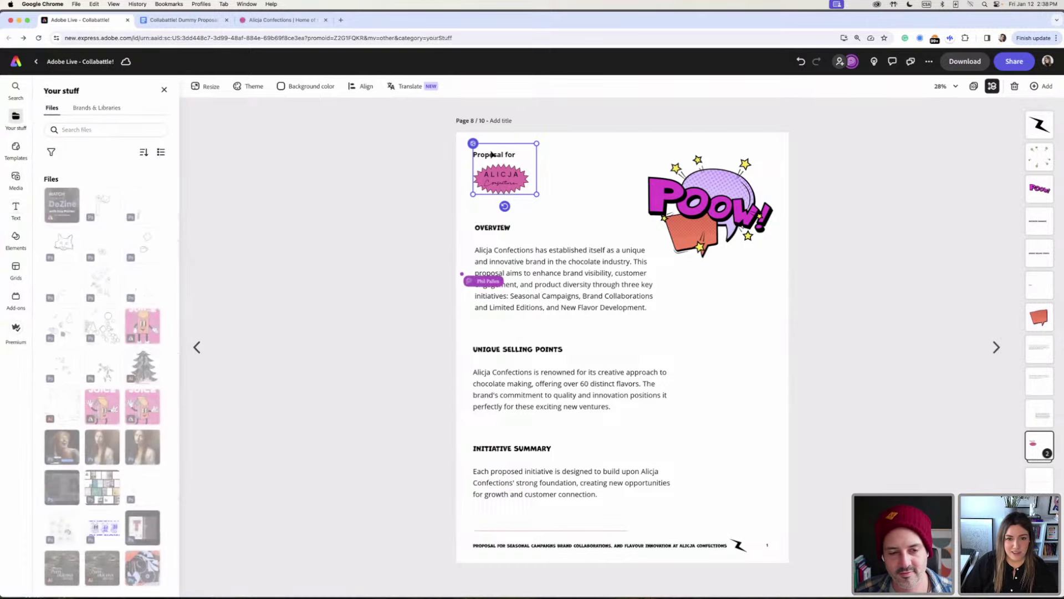
{"action": "left_click", "coordinate": [507, 154]}
{"action": "left_click_drag", "start_coordinate": [514, 155], "coordinate": [471, 155]}
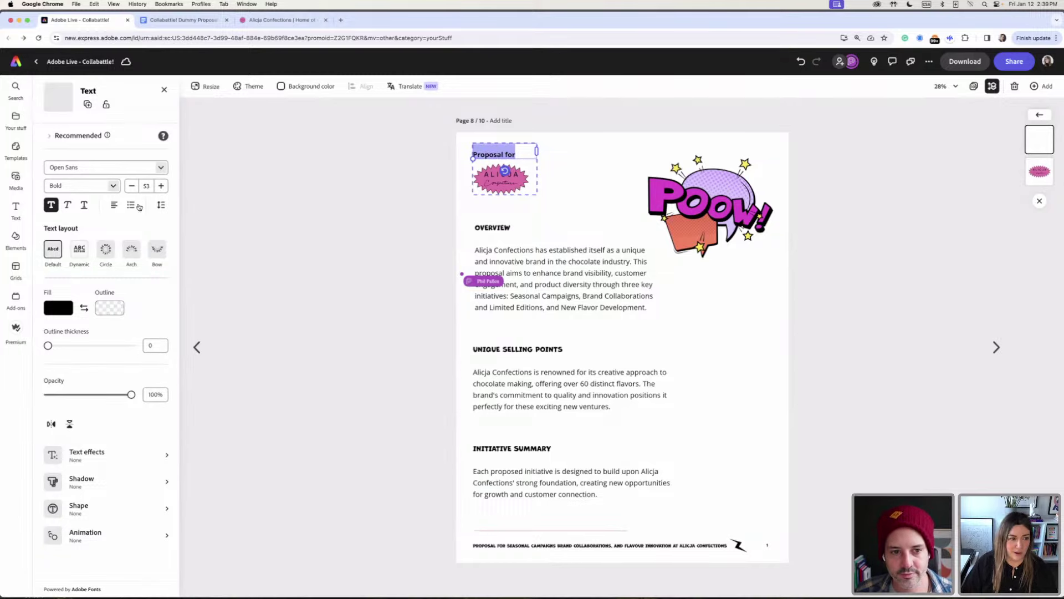
{"action": "left_click", "coordinate": [516, 176]}
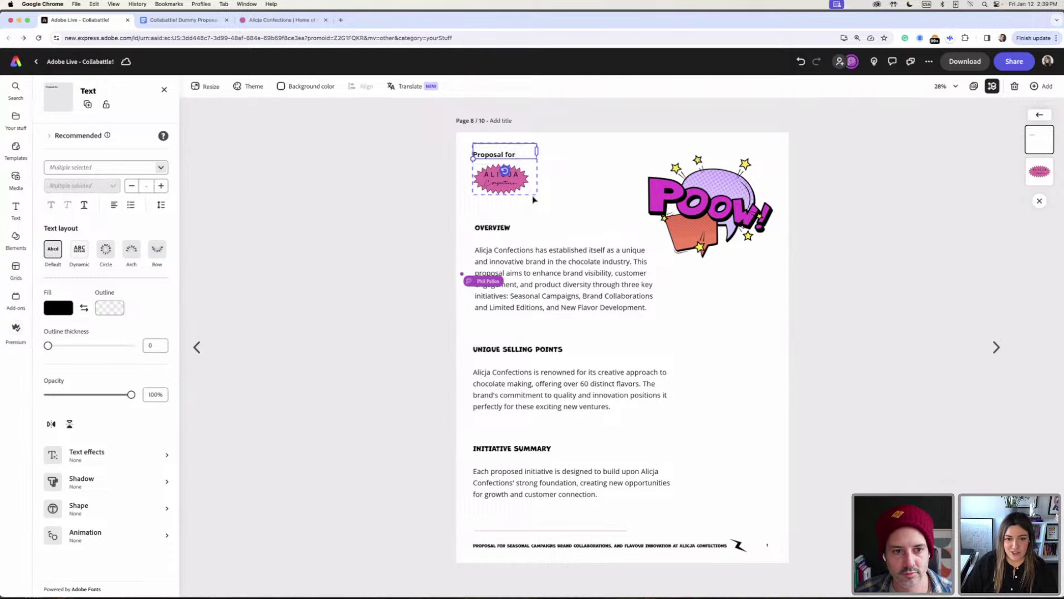
- Shrink the Alicja Confections logo in the page header and lower the Proposal for text closer to it
{"action": "mouse_move", "coordinate": [529, 163]}
{"action": "left_mouse_down"}
{"action": "mouse_move", "coordinate": [501, 176]}
{"action": "mouse_move", "coordinate": [509, 161]}
{"action": "left_mouse_up"}
{"action": "left_click", "coordinate": [554, 191]}
{"action": "left_click", "coordinate": [499, 179]}
{"action": "left_click", "coordinate": [499, 179]}
{"action": "left_click", "coordinate": [557, 187]}
{"action": "left_click", "coordinate": [510, 156]}
{"action": "left_click", "coordinate": [561, 173]}
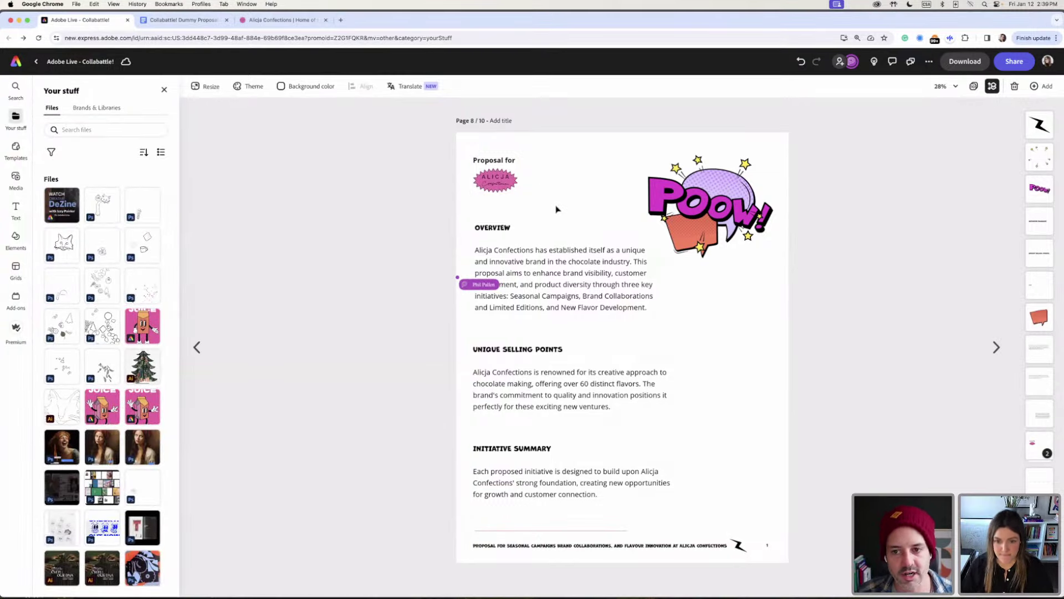
- Group the POOW! word, the stars and both speech bubbles
{"action": "left_click_drag", "start_coordinate": [776, 294], "coordinate": [649, 151]}
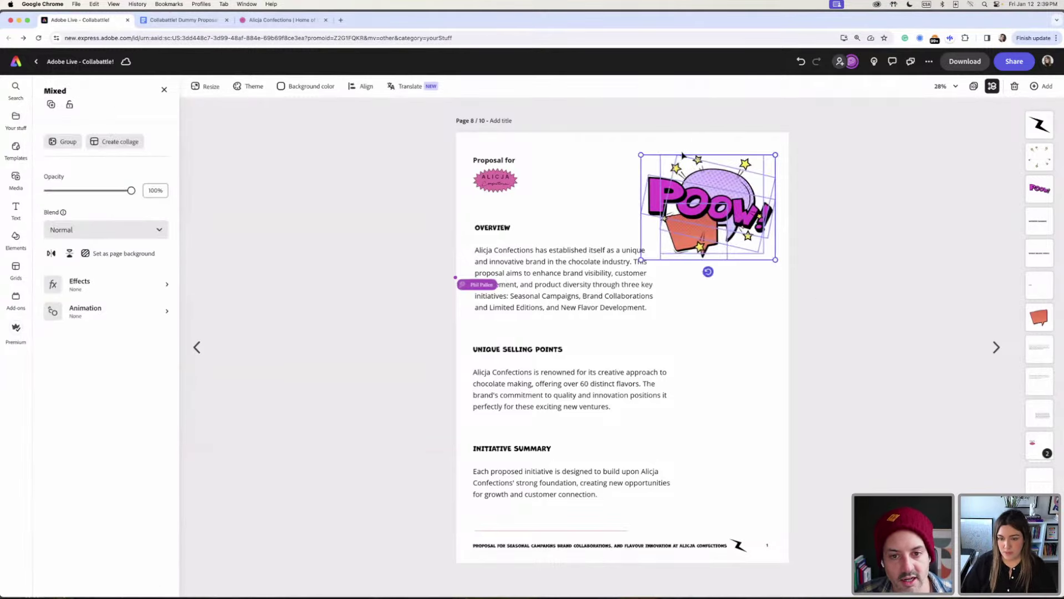
{"action": "left_click", "coordinate": [715, 146]}
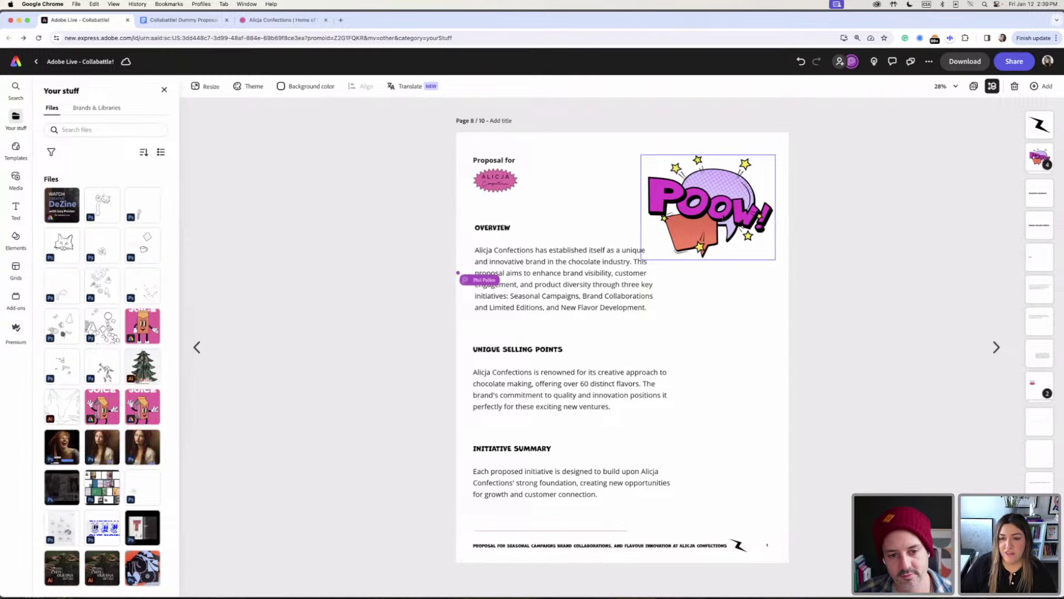
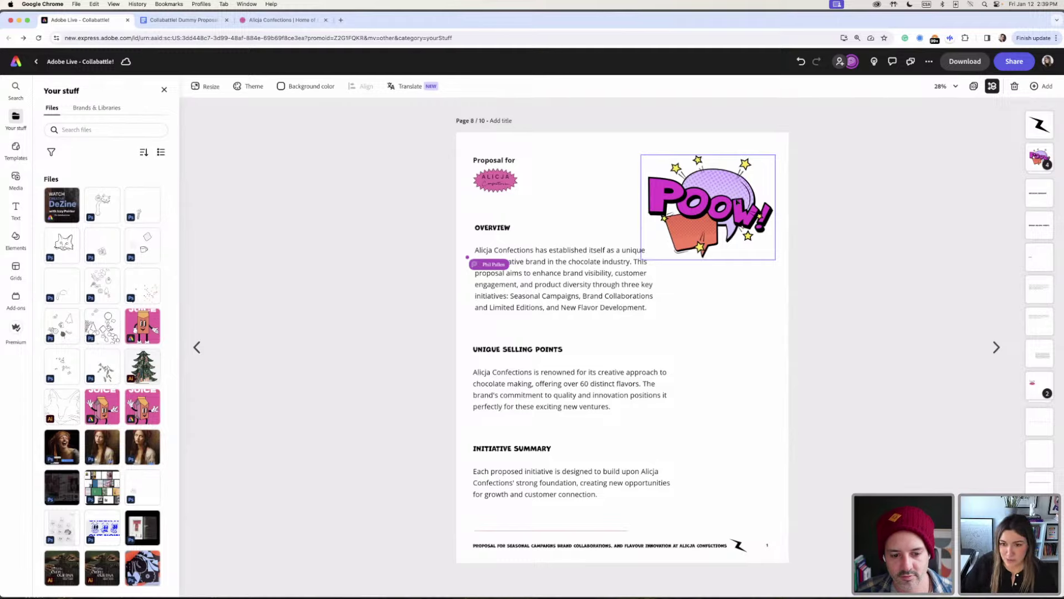
- Ungroup the POOW! artwork and move the stars layer directly beneath the POOW! lettering
{"action": "left_click", "coordinate": [726, 222]}
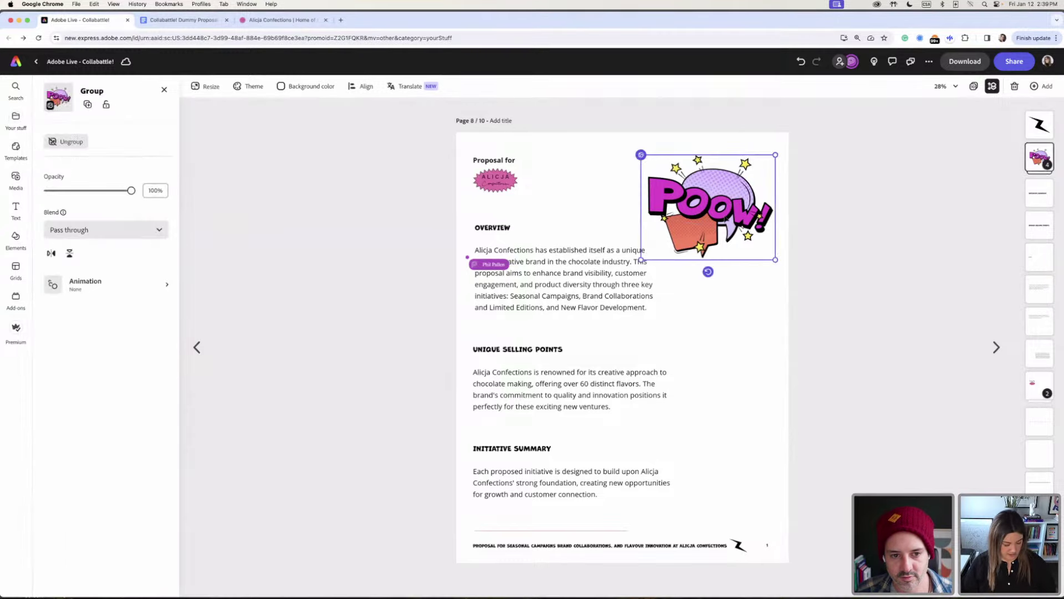
{"action": "double_click", "coordinate": [724, 219]}
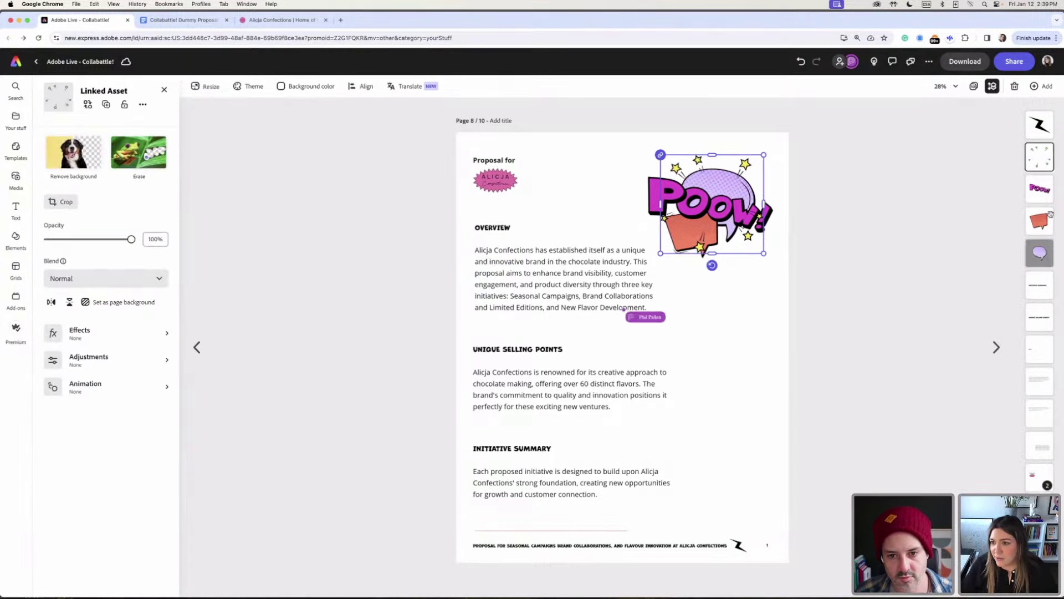
{"action": "left_click_drag", "start_coordinate": [1040, 158], "coordinate": [1042, 199]}
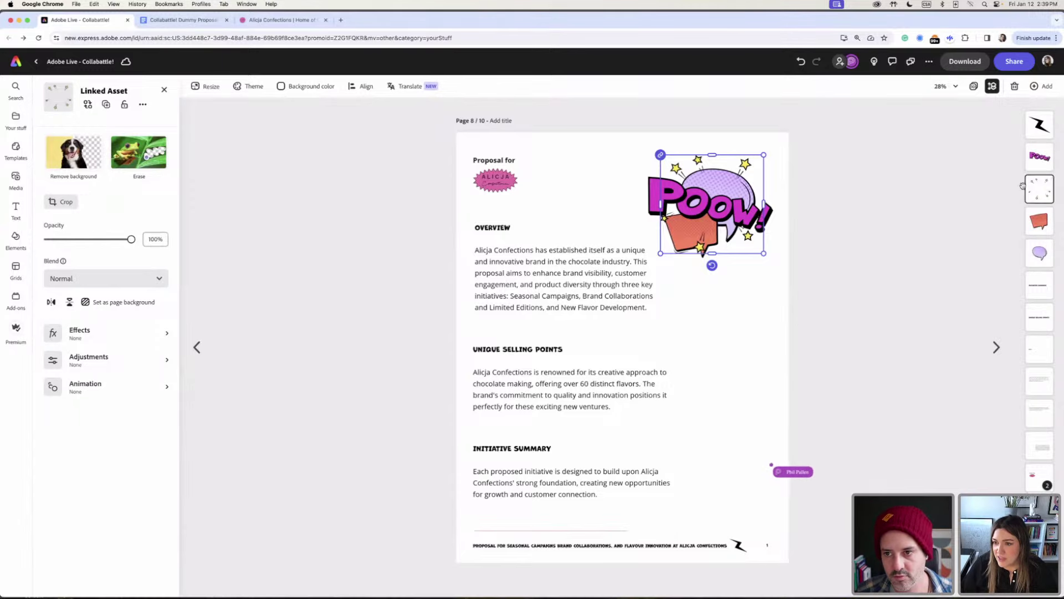
- Group the POOW! lettering, the stars and both speech bubbles into a single object
{"action": "left_click_drag", "start_coordinate": [676, 139], "coordinate": [792, 245]}
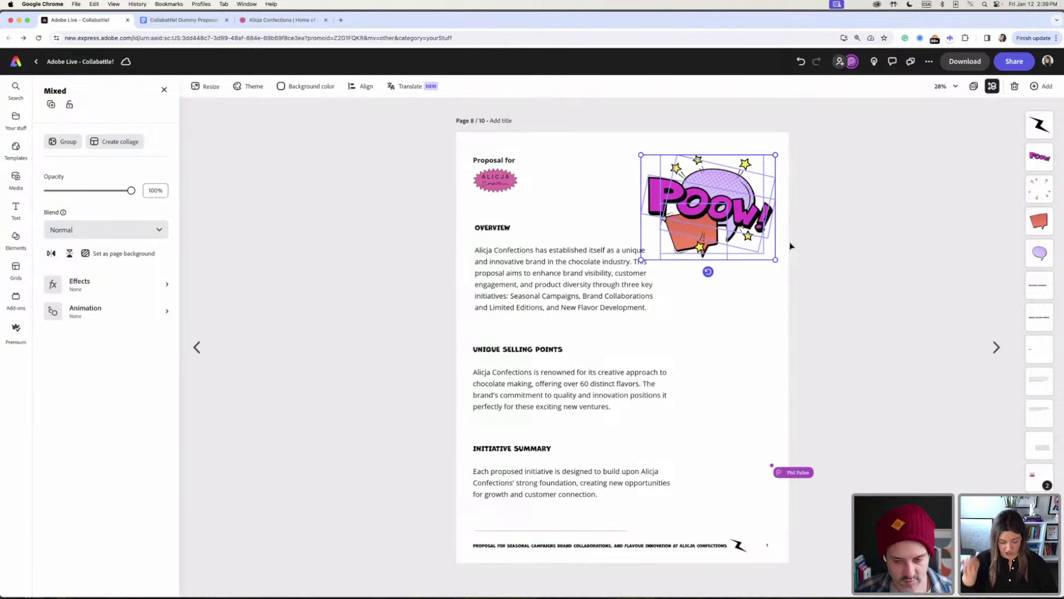
{"action": "key", "text": "super+g"}
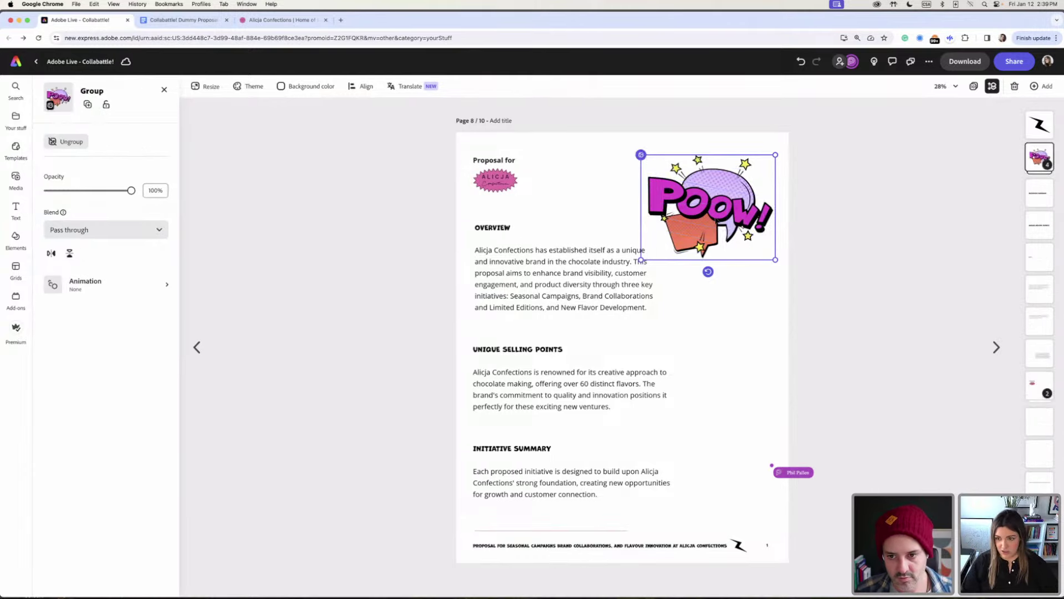
{"action": "left_click", "coordinate": [1046, 164]}
{"action": "left_click", "coordinate": [1044, 169]}
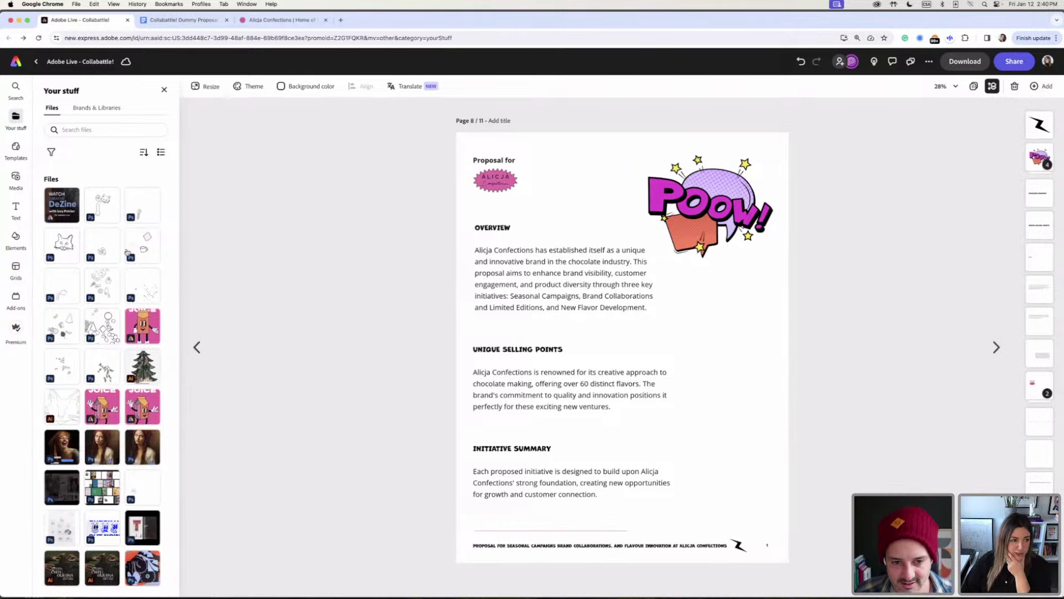
- Add a black rectangle from the shape elements and place it over the right end of the Unique Selling Points text
{"action": "left_click", "coordinate": [97, 108]}
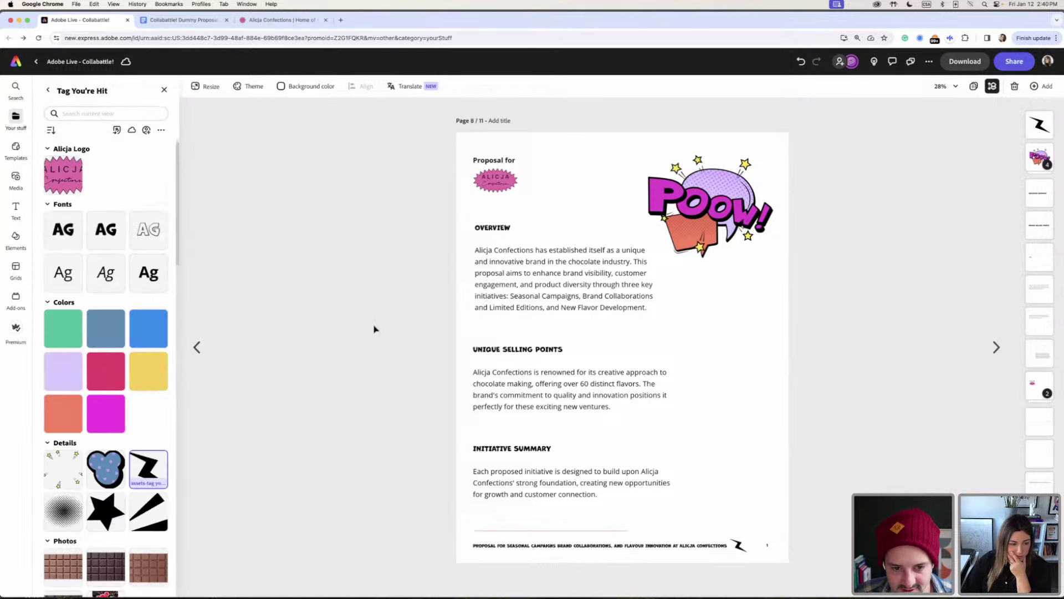
{"action": "mouse_move", "coordinate": [165, 338]}
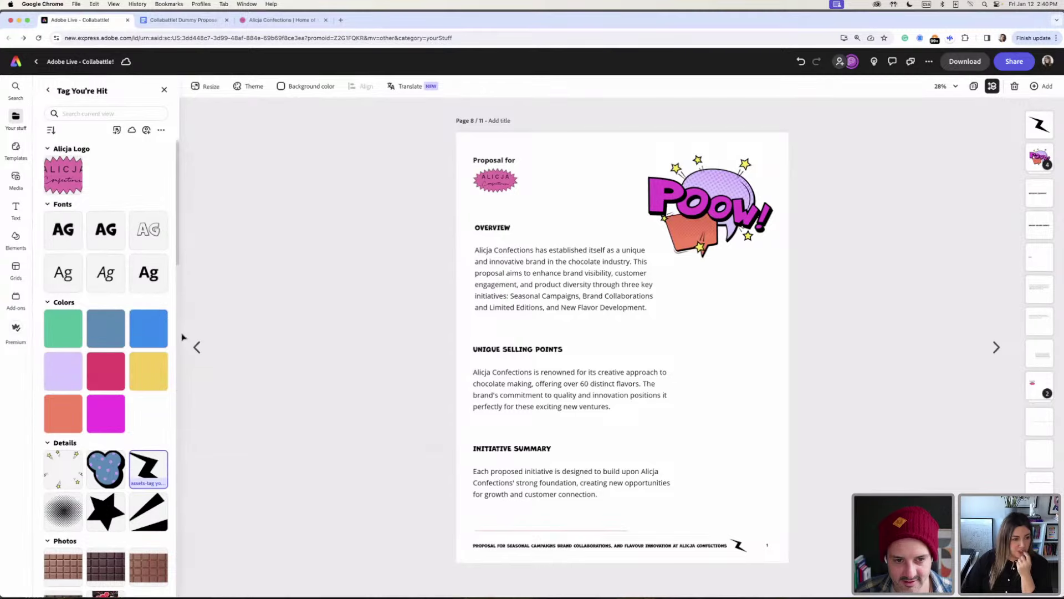
{"action": "left_click", "coordinate": [13, 238]}
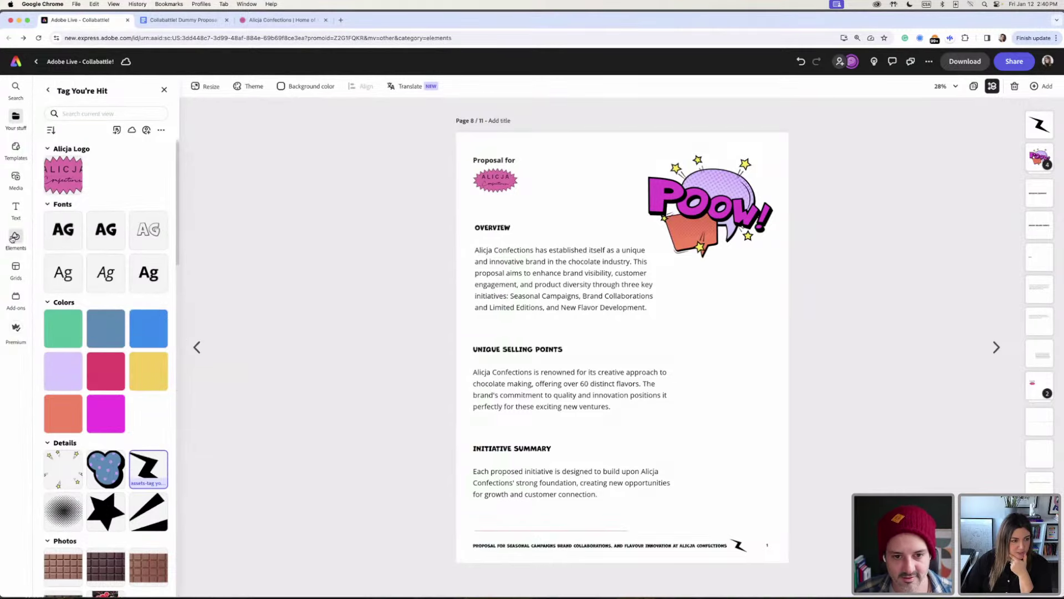
{"action": "scroll", "coordinate": [166, 227], "scroll_direction": "down", "scroll_amount": 2}
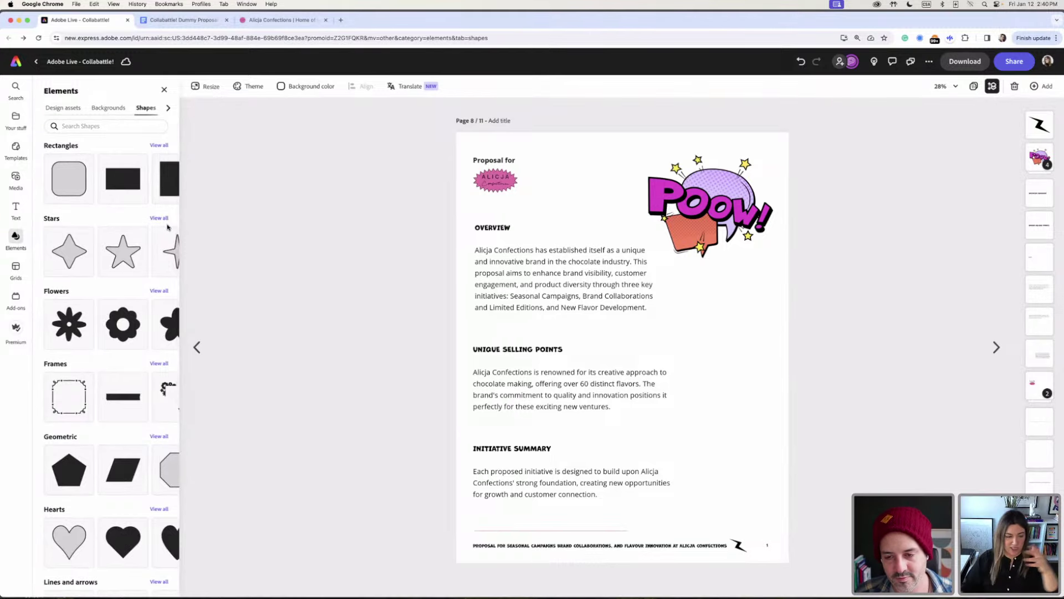
{"action": "left_click", "coordinate": [123, 178]}
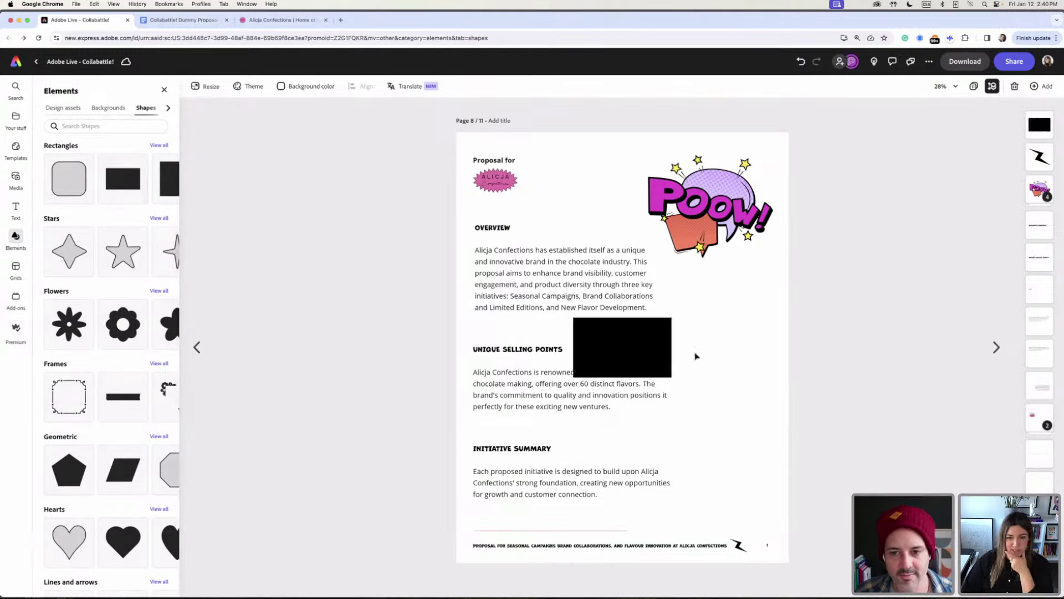
{"action": "left_click", "coordinate": [643, 342]}
{"action": "left_click_drag", "start_coordinate": [643, 342], "coordinate": [696, 367]}
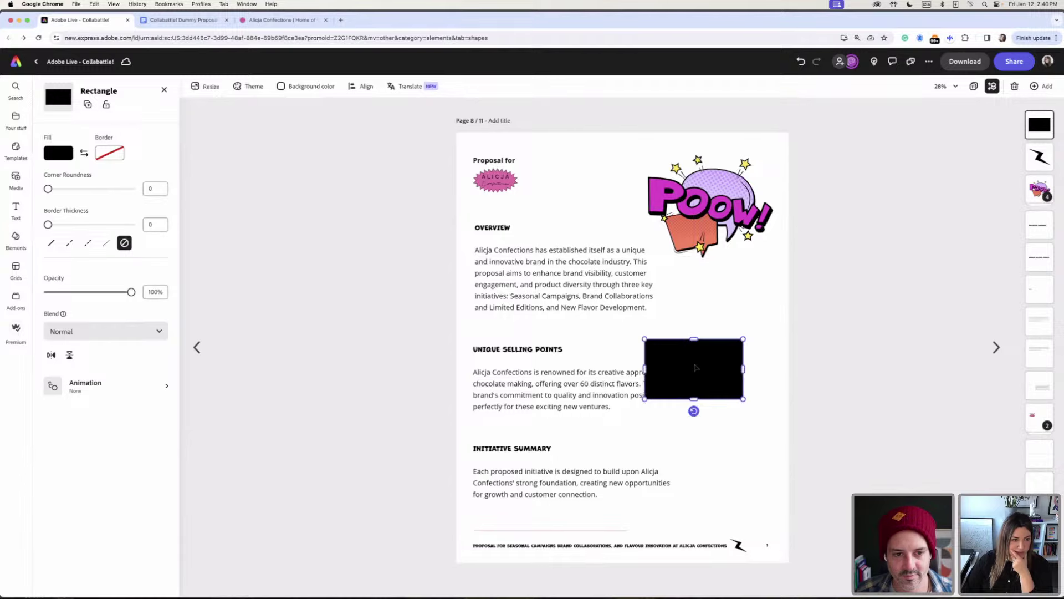
- Swap the rectangle's fill for a border and colour the border with the lavender swatch from the Tag You're Hit library
{"action": "left_click", "coordinate": [84, 154]}
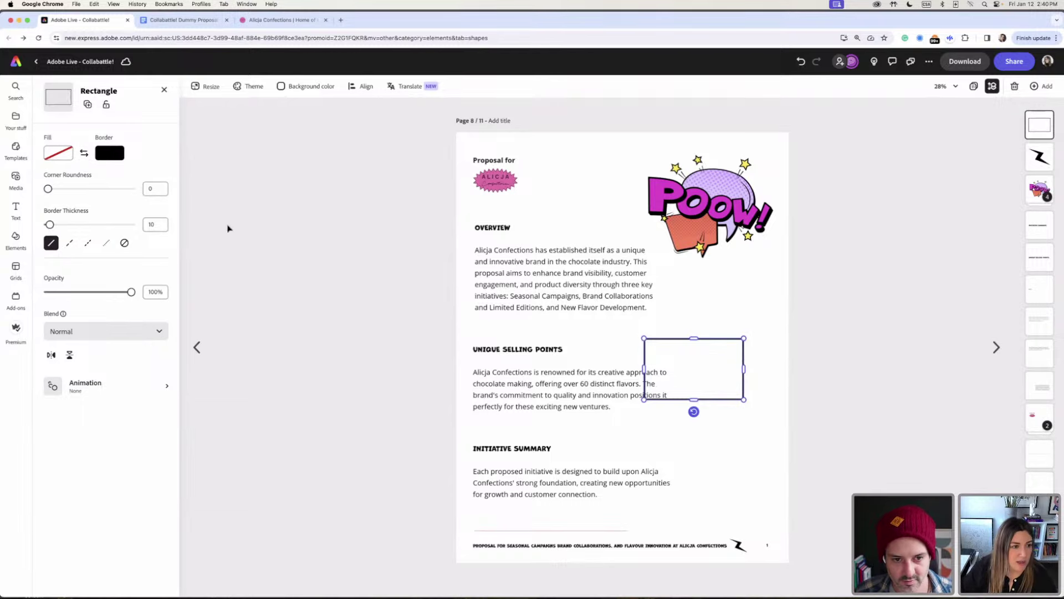
{"action": "left_click", "coordinate": [112, 155]}
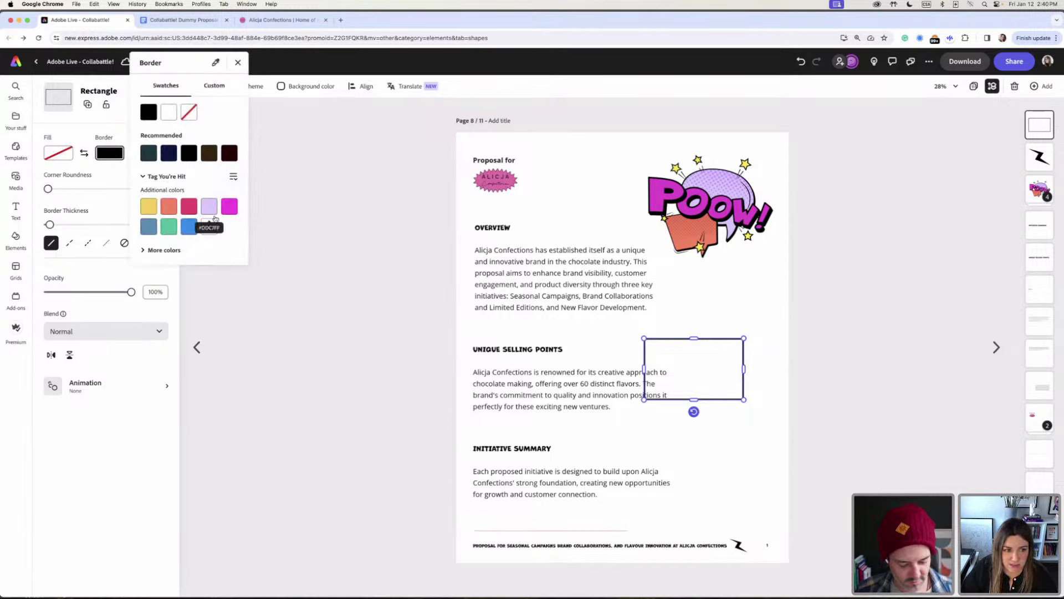
{"action": "left_click", "coordinate": [209, 208]}
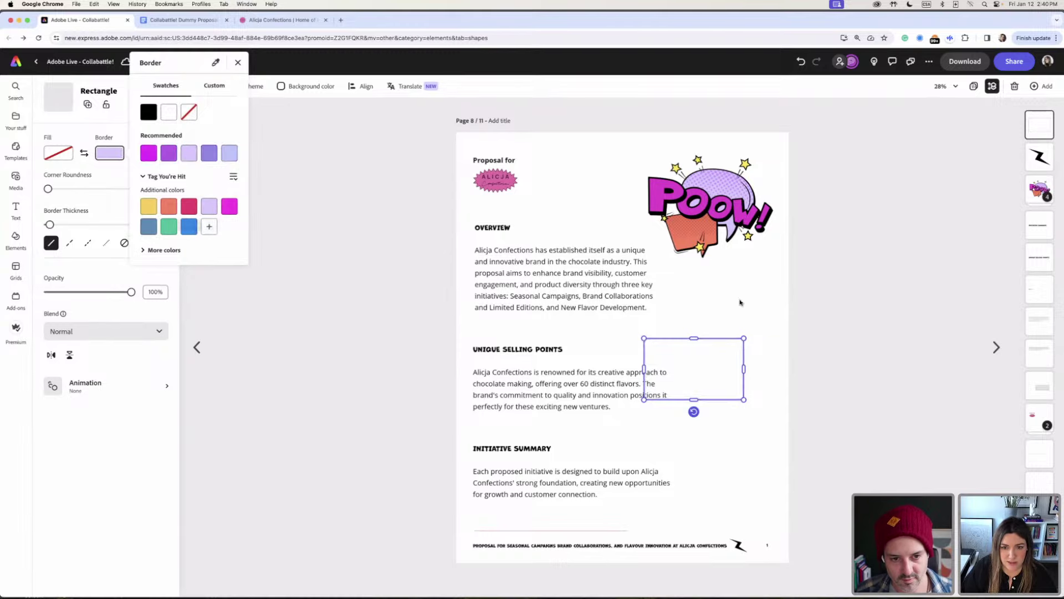
{"action": "key", "text": "Escape"}
{"action": "key", "text": "Escape"}
- Rotate the rectangle upright and resize it into a tall, narrow frame in the page's right margin below the POOW! artwork
{"action": "left_click", "coordinate": [743, 344]}
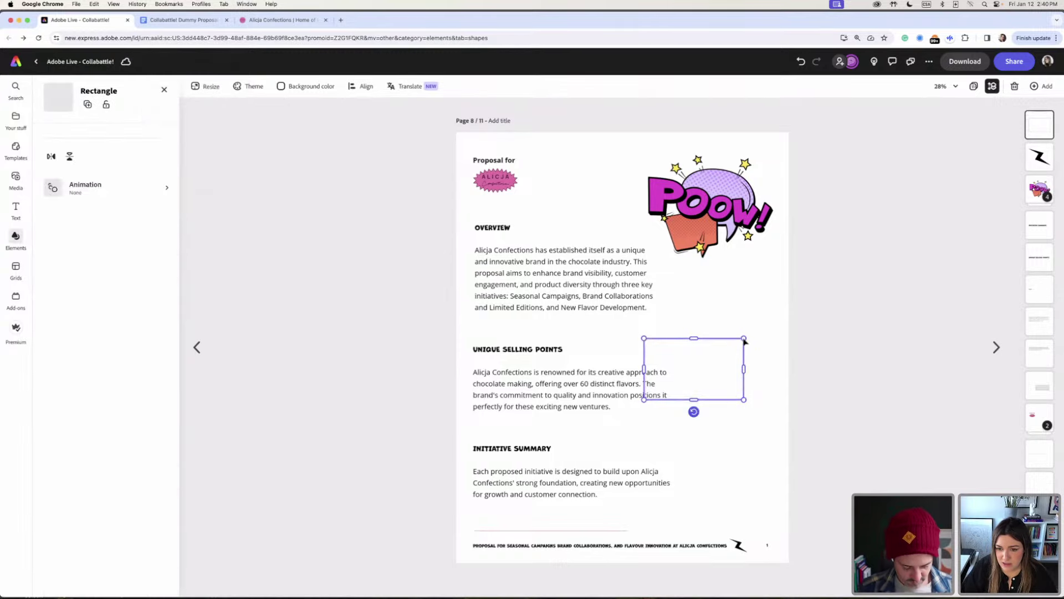
{"action": "left_click_drag", "start_coordinate": [694, 411], "coordinate": [736, 370]}
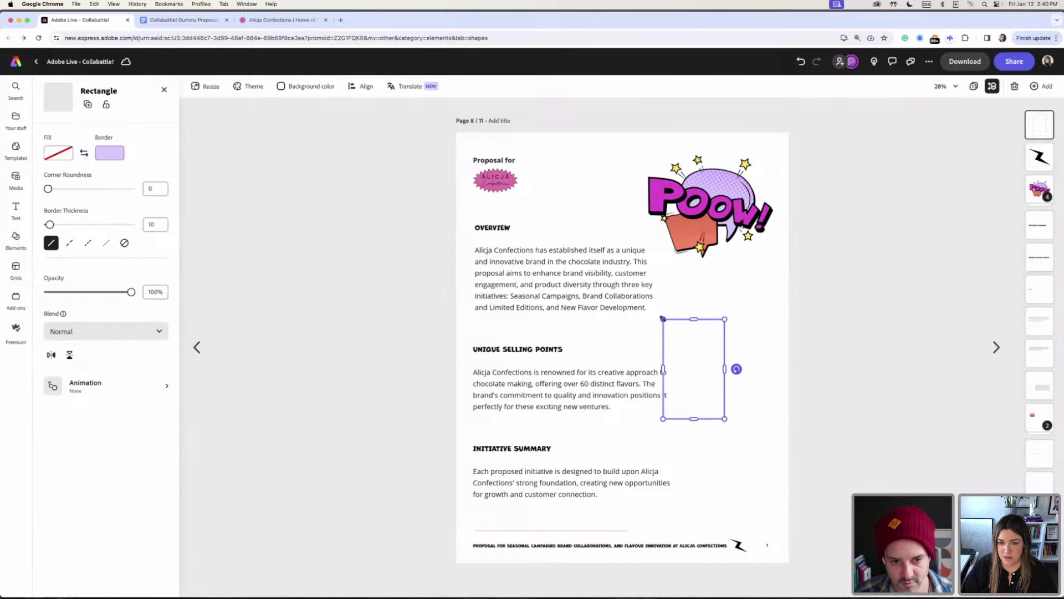
{"action": "left_click_drag", "start_coordinate": [663, 320], "coordinate": [566, 237]}
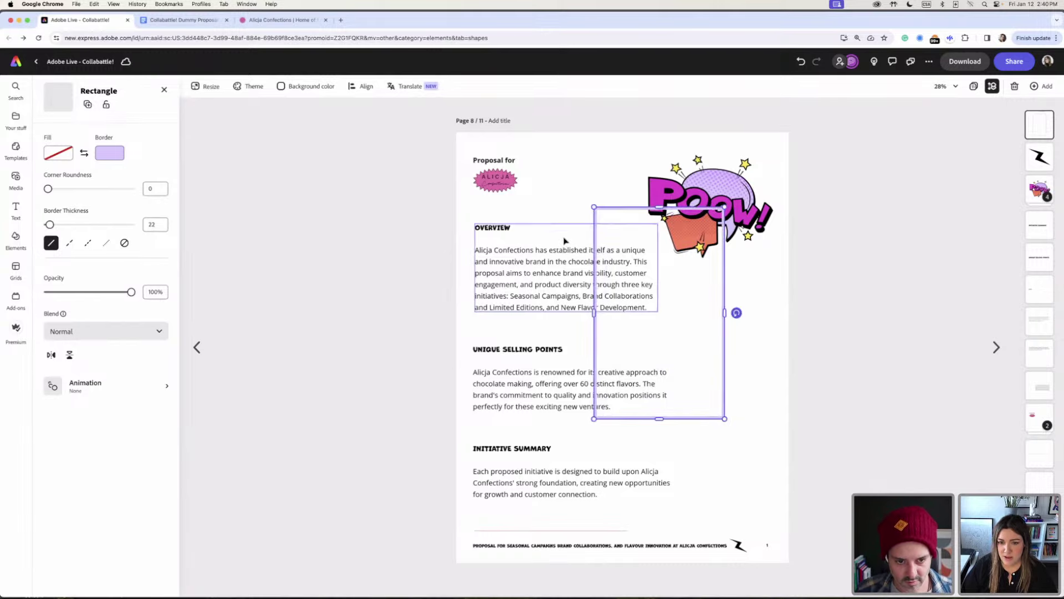
{"action": "mouse_move", "coordinate": [633, 209]}
{"action": "left_mouse_down"}
{"action": "mouse_move", "coordinate": [622, 231]}
{"action": "mouse_move", "coordinate": [629, 208]}
{"action": "left_mouse_up"}
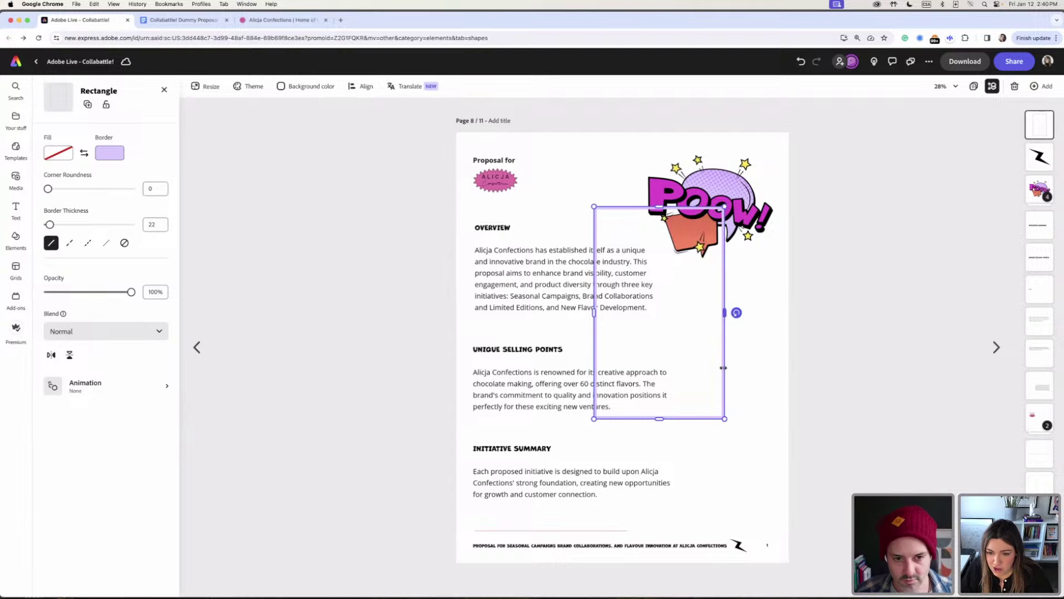
{"action": "left_click", "coordinate": [741, 371]}
{"action": "left_click_drag", "start_coordinate": [722, 320], "coordinate": [773, 425]}
{"action": "left_click_drag", "start_coordinate": [643, 313], "coordinate": [701, 316]}
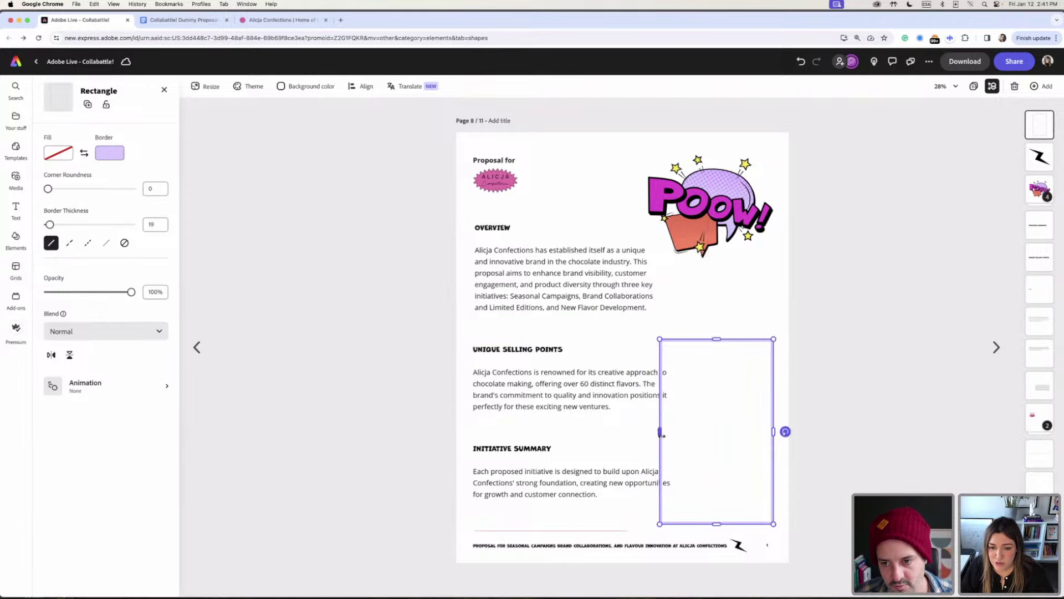
{"action": "left_click_drag", "start_coordinate": [660, 430], "coordinate": [704, 431]}
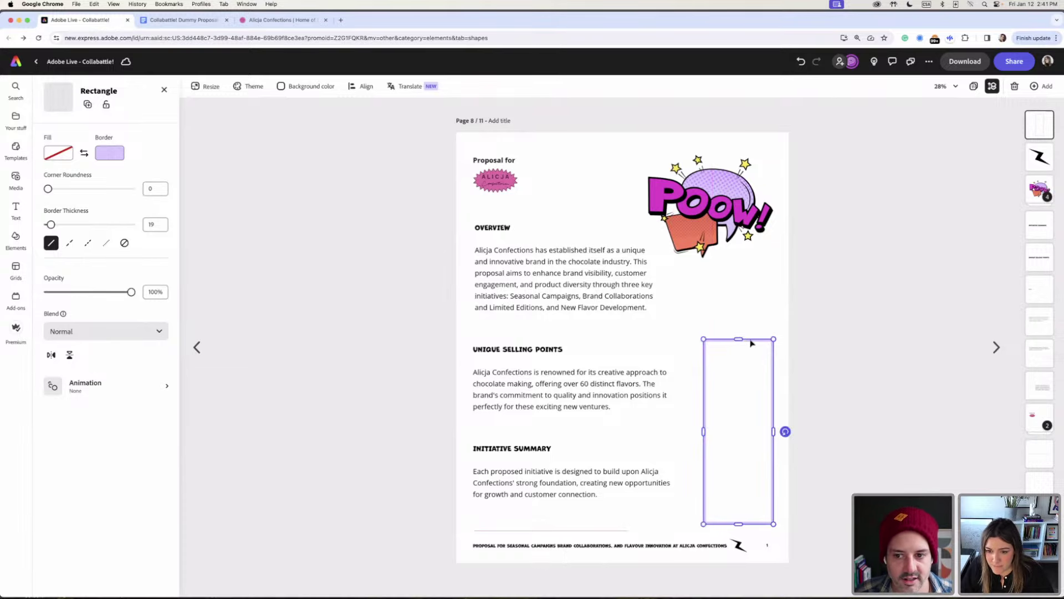
{"action": "left_click_drag", "start_coordinate": [755, 345], "coordinate": [751, 279]}
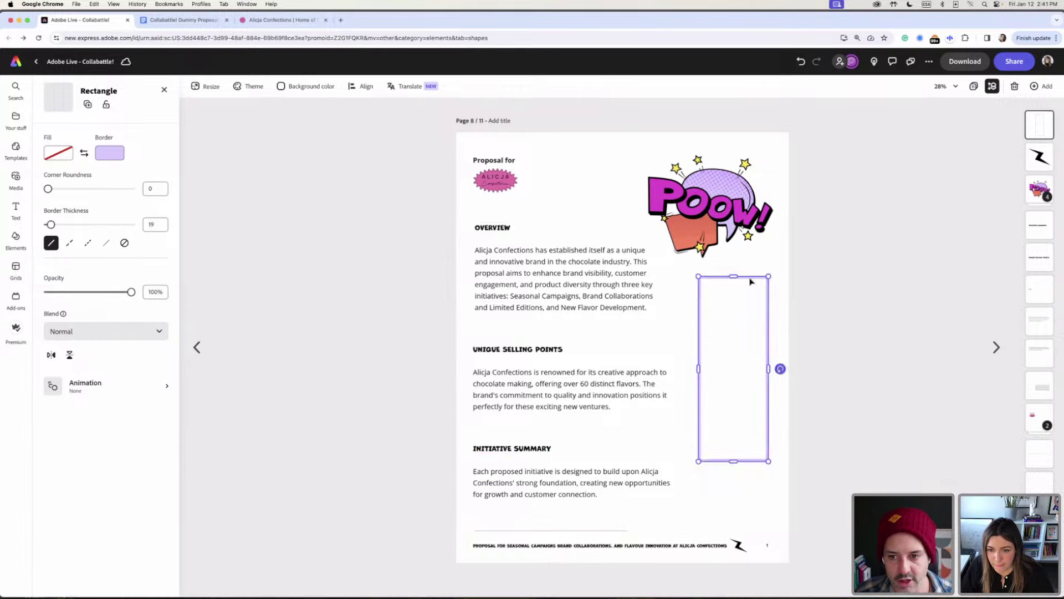
- Set the tall rectangle's border thickness to 4 to match the line above the footer
{"action": "left_click", "coordinate": [602, 531]}
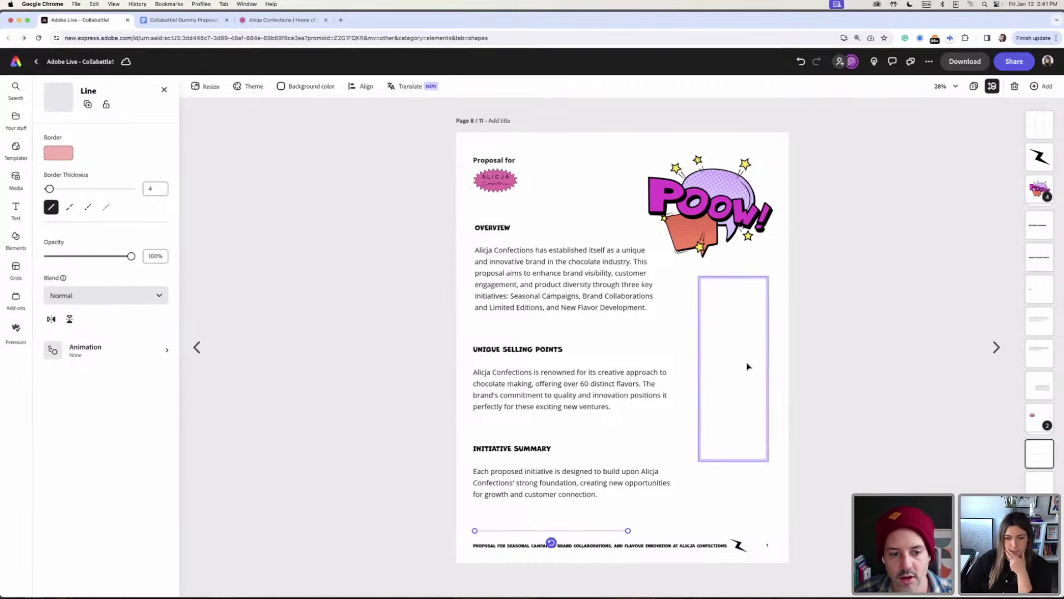
{"action": "left_click", "coordinate": [768, 395]}
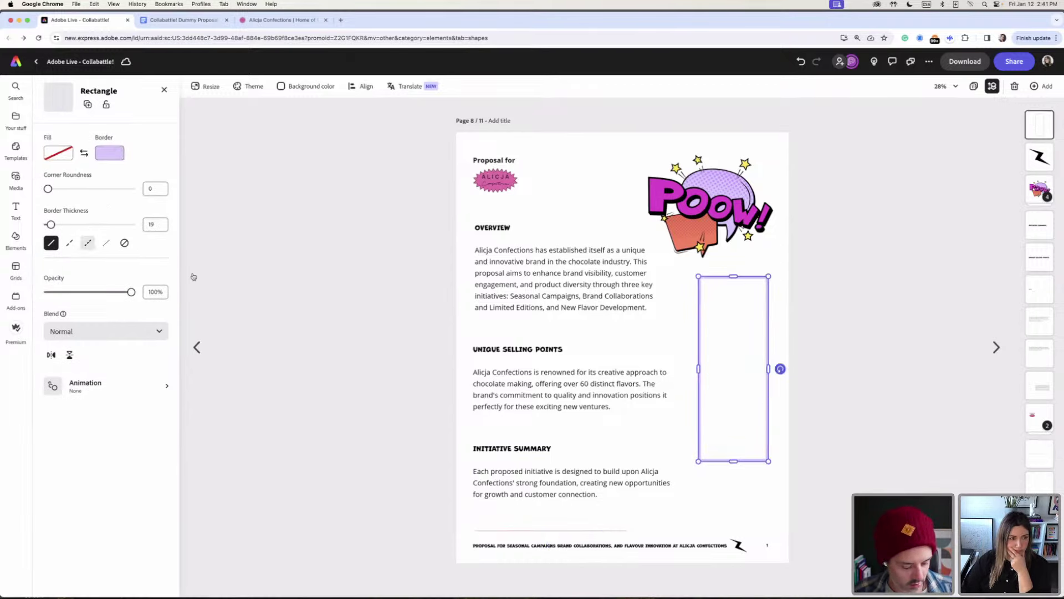
{"action": "left_click", "coordinate": [156, 224]}
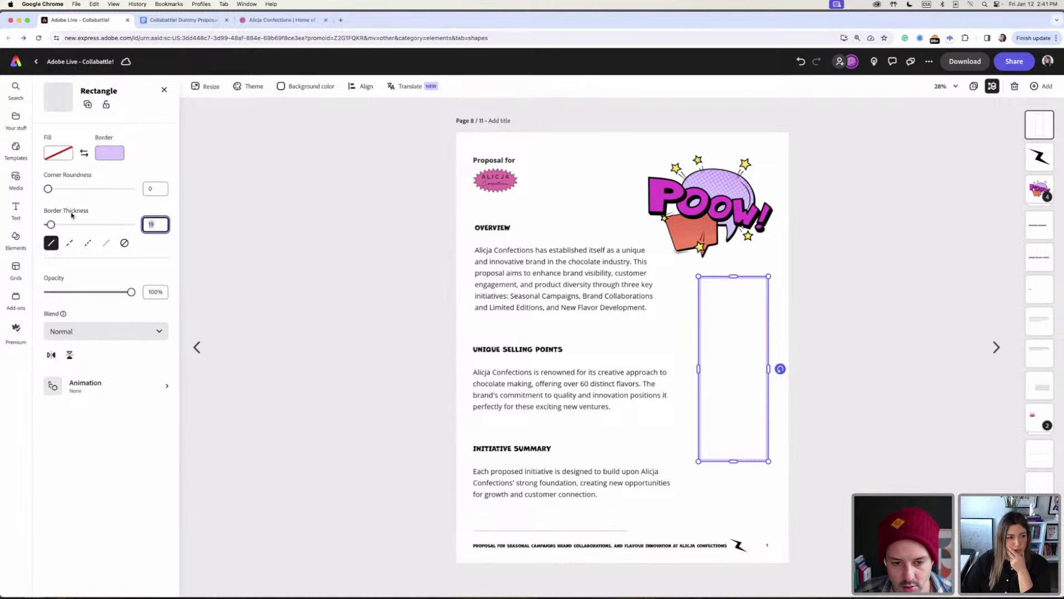
{"action": "type", "text": "4"}
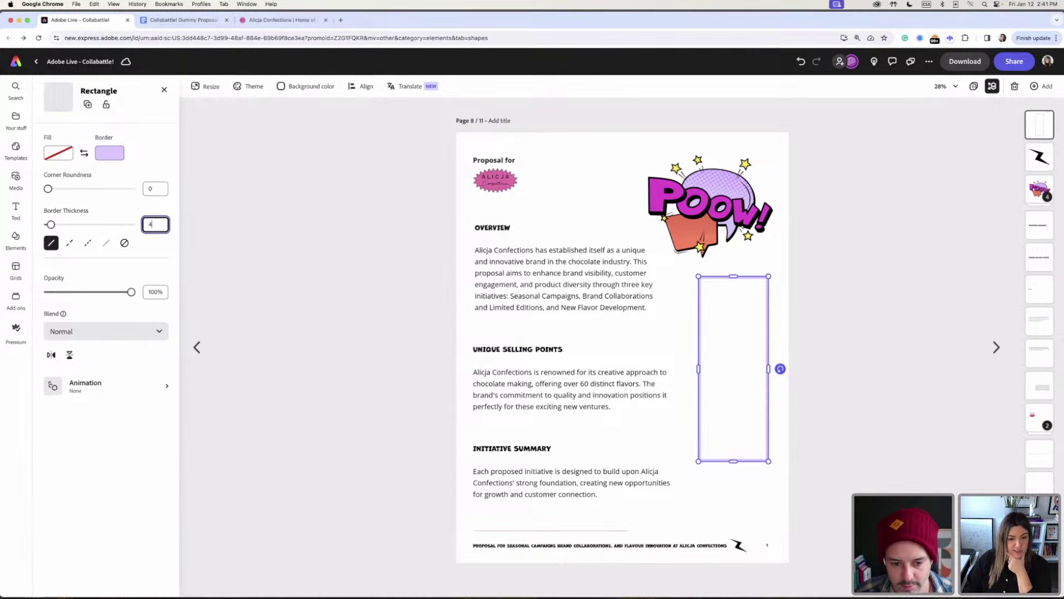
{"action": "key", "text": "Return"}
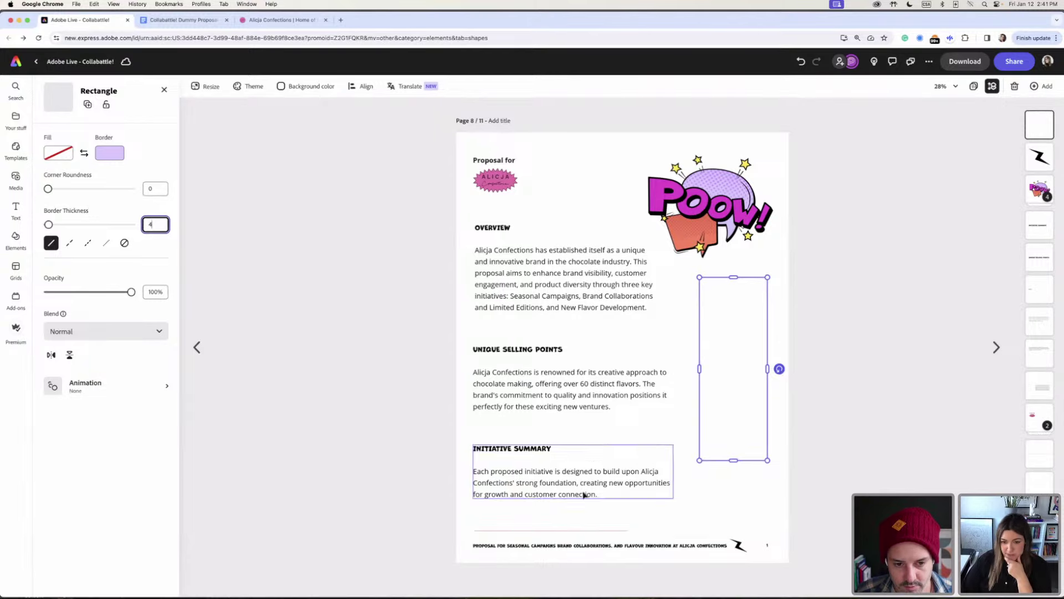
{"action": "left_click", "coordinate": [721, 508]}
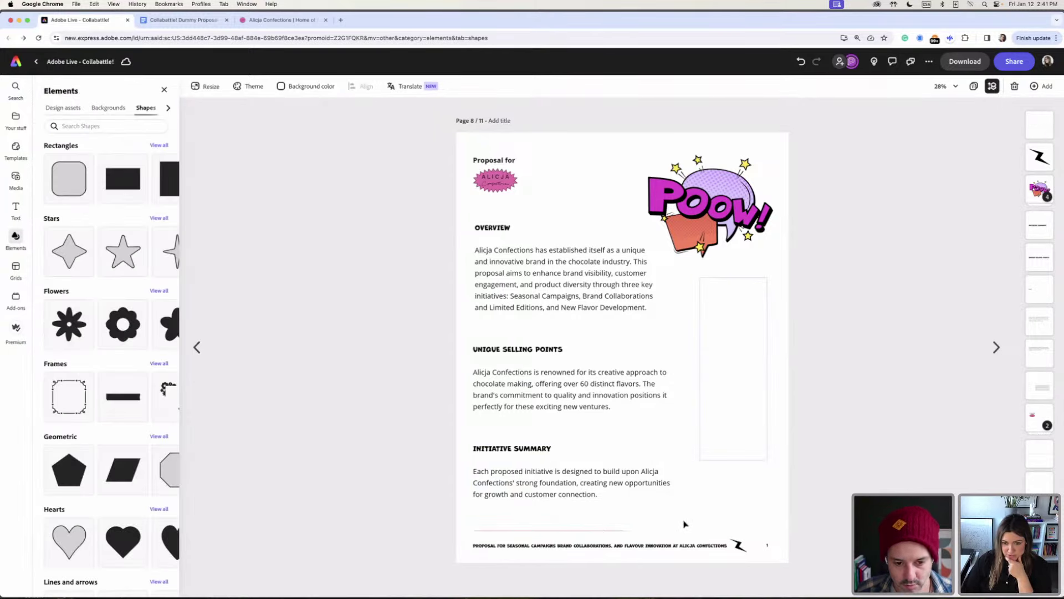
- Set the border thickness of both the tall rectangle and the line above the footer to 8
{"action": "left_click", "coordinate": [751, 461]}
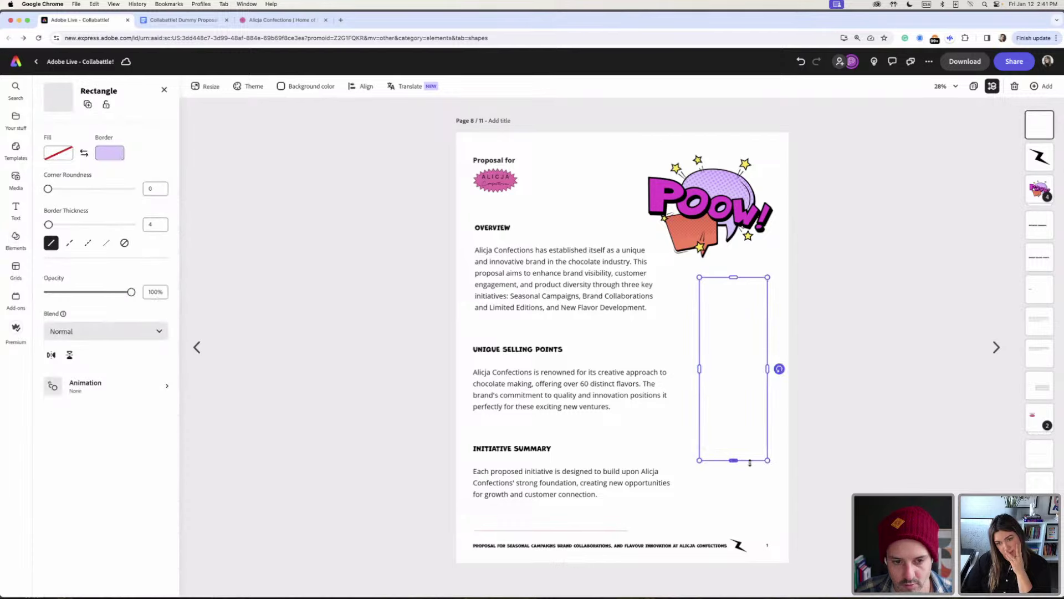
{"action": "left_click", "coordinate": [155, 224]}
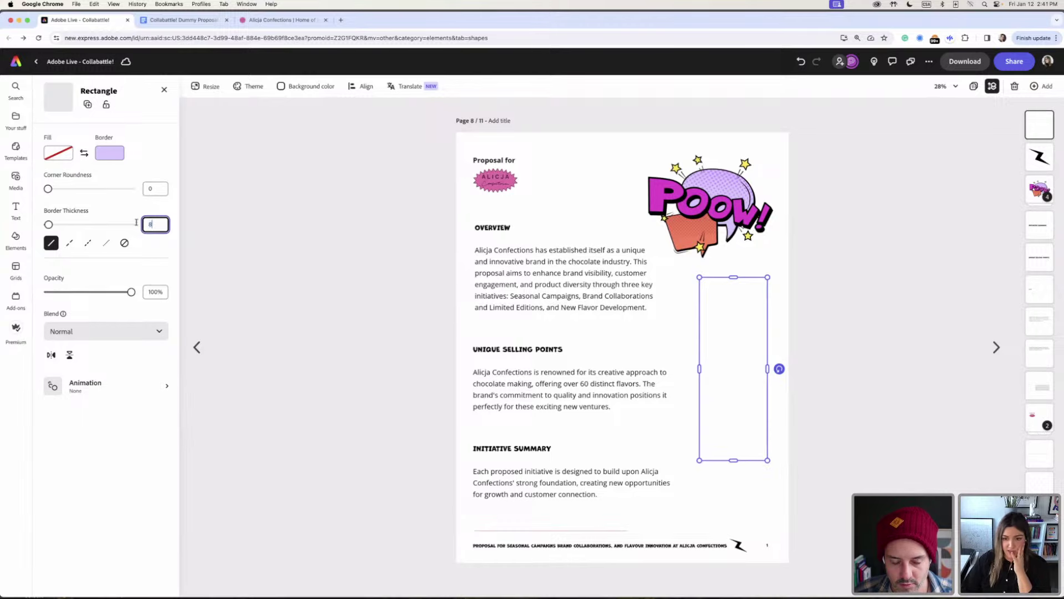
{"action": "left_click", "coordinate": [710, 497]}
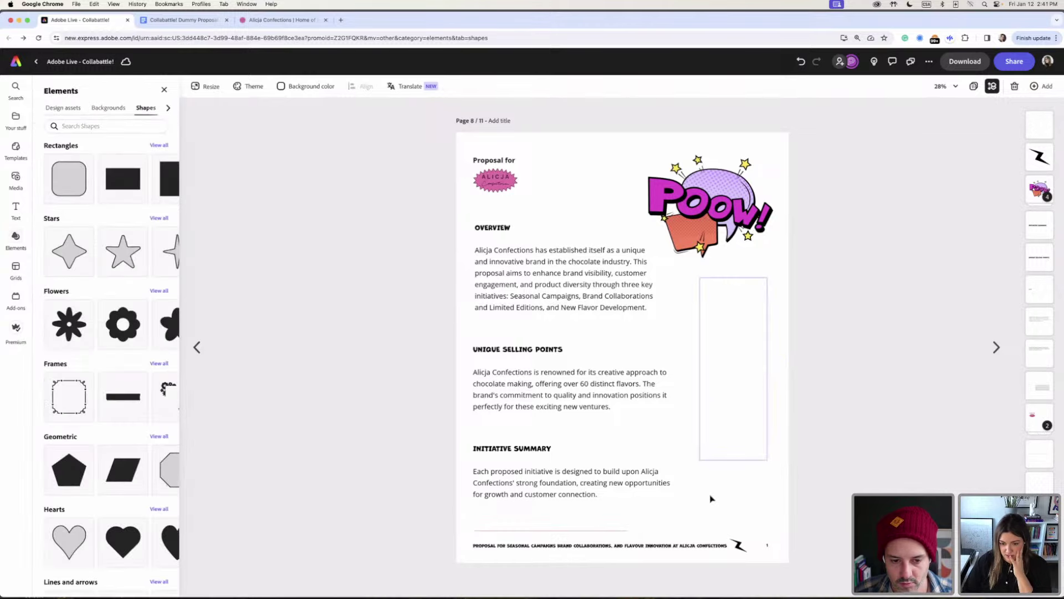
{"action": "left_click", "coordinate": [626, 528]}
{"action": "left_click", "coordinate": [139, 190]}
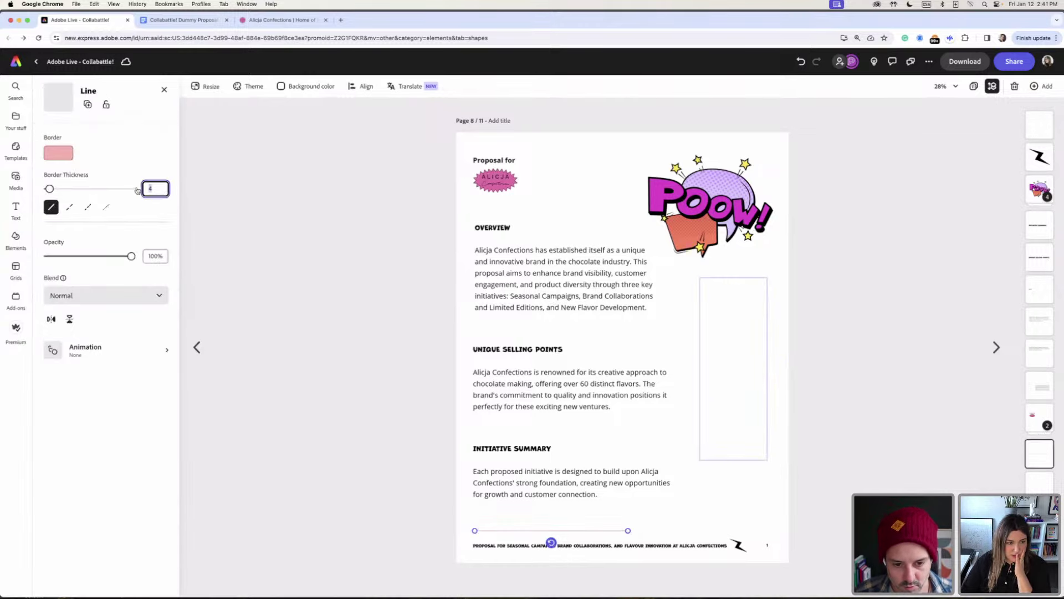
{"action": "type", "text": "8"}
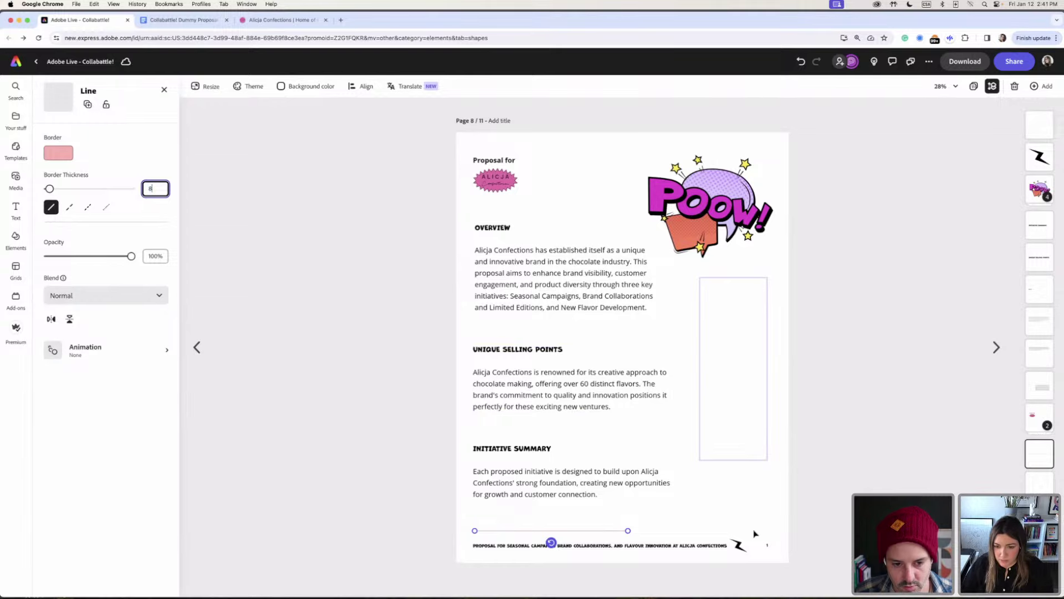
{"action": "left_click", "coordinate": [742, 515]}
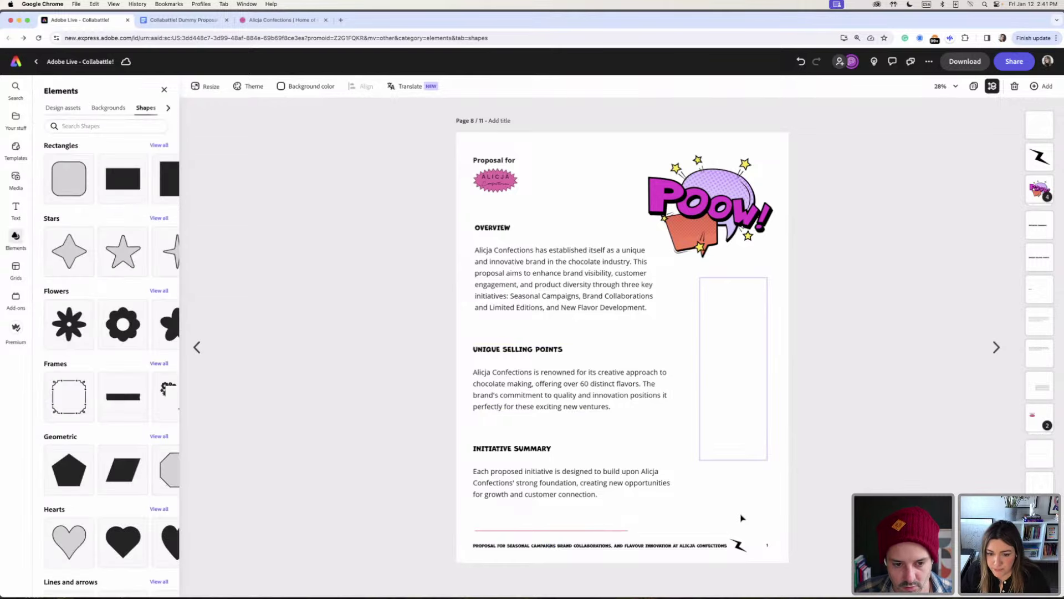
- Shift the frame up and lower the POOW! artwork onto its top edge, with the frame's layer directly beneath the artwork
{"action": "left_click", "coordinate": [744, 459]}
{"action": "left_click", "coordinate": [764, 287]}
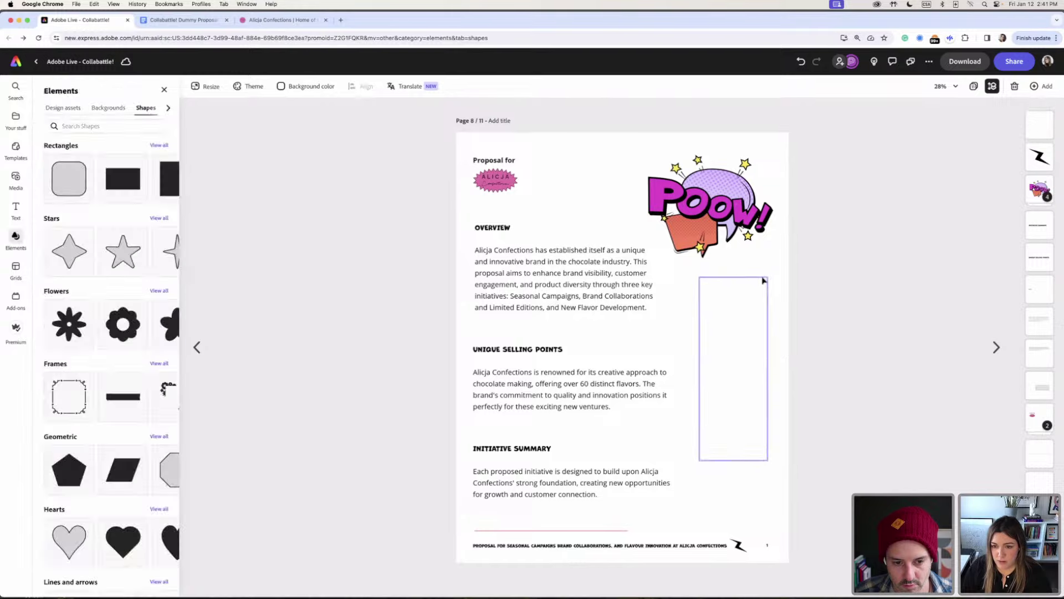
{"action": "left_click_drag", "start_coordinate": [763, 278], "coordinate": [765, 272]}
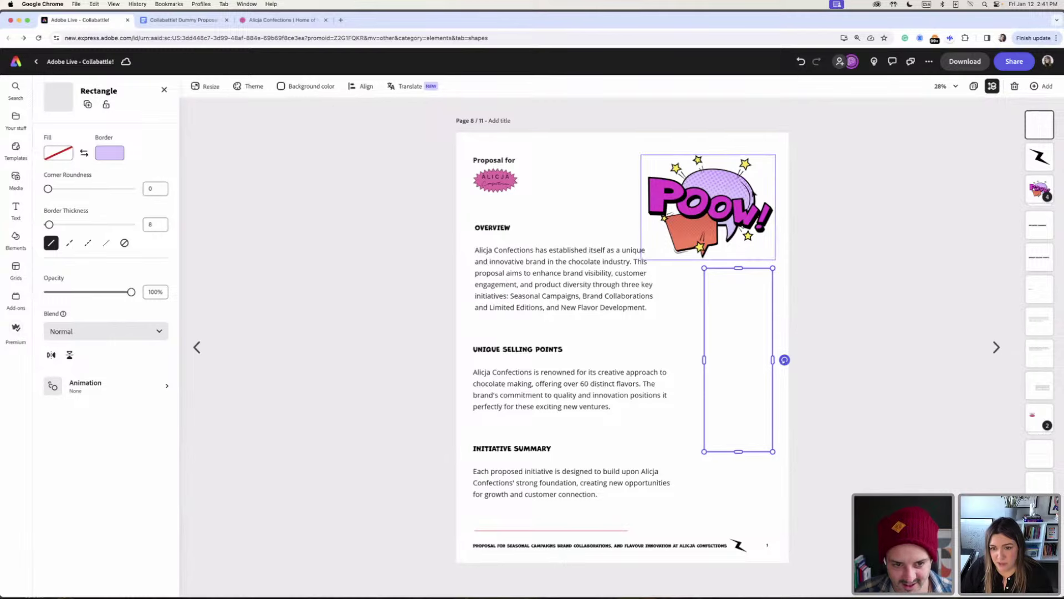
{"action": "left_click_drag", "start_coordinate": [707, 210], "coordinate": [713, 251]}
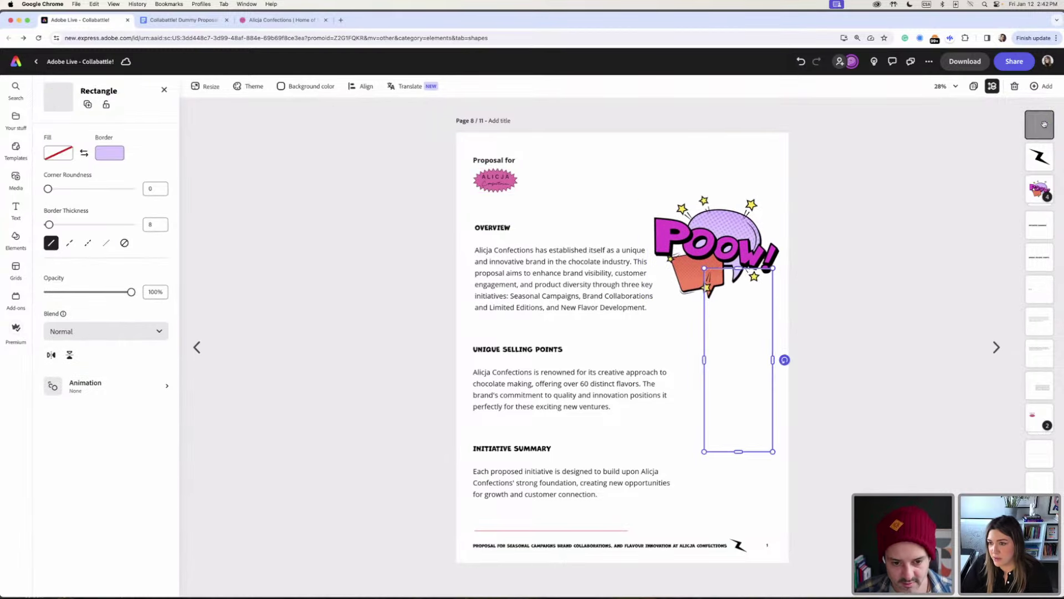
{"action": "left_click_drag", "start_coordinate": [1045, 129], "coordinate": [1043, 203]}
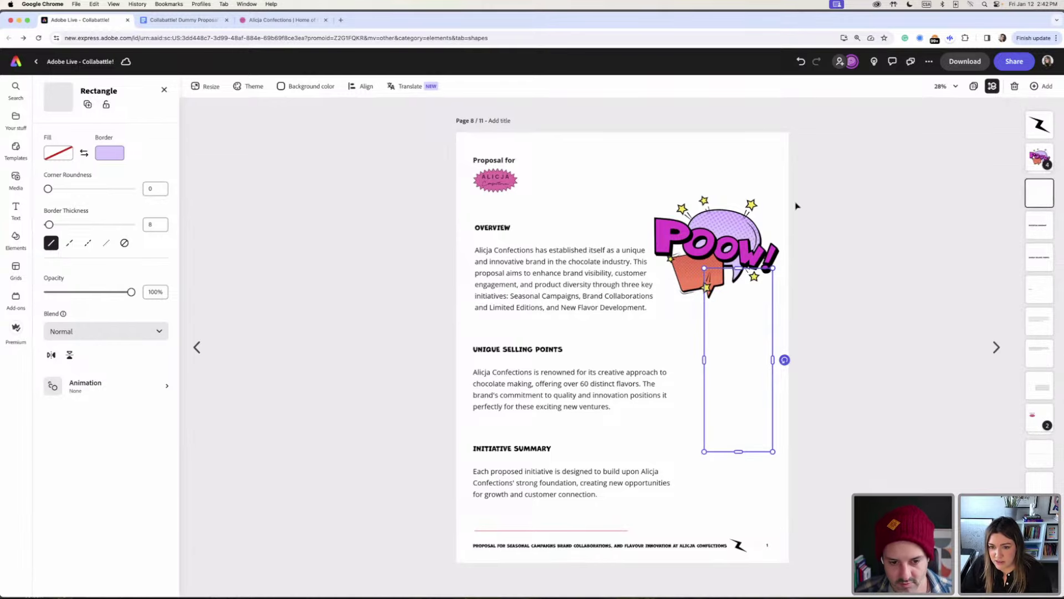
- Raise the POOW! artwork and reshape the lavender frame beneath it into a taller, narrower strip ending just above the footer line
{"action": "left_click", "coordinate": [902, 291]}
{"action": "left_click_drag", "start_coordinate": [745, 223], "coordinate": [744, 200]}
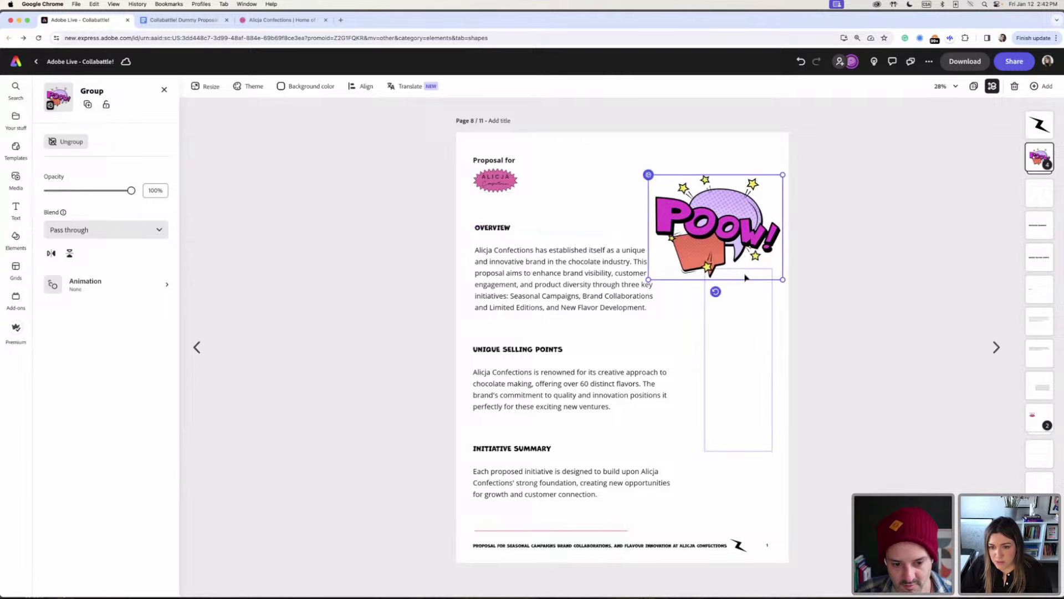
{"action": "left_click", "coordinate": [747, 270]}
{"action": "left_click", "coordinate": [743, 278]}
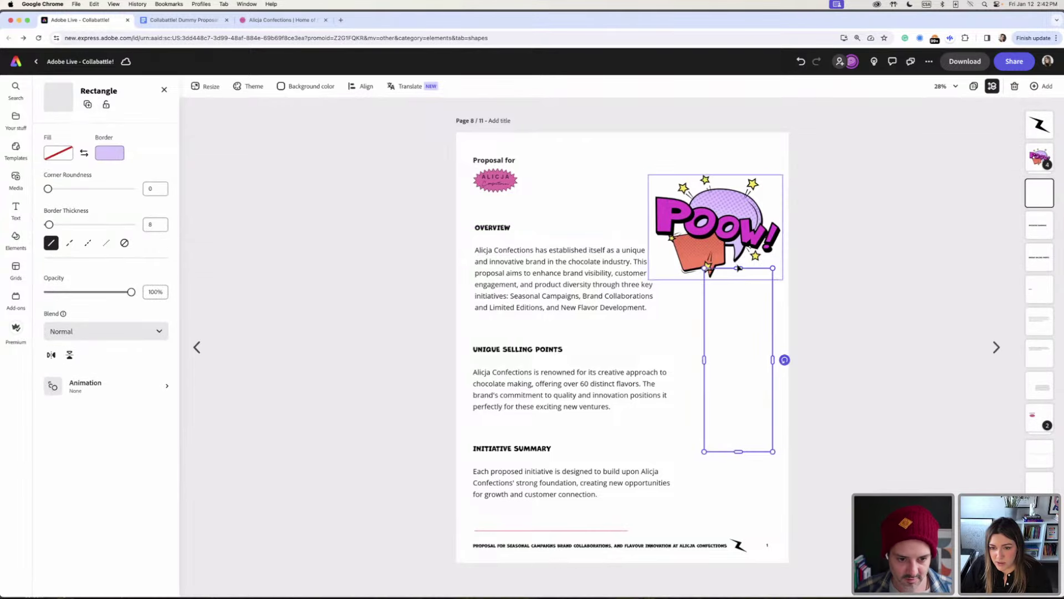
{"action": "left_click_drag", "start_coordinate": [738, 451], "coordinate": [732, 511]}
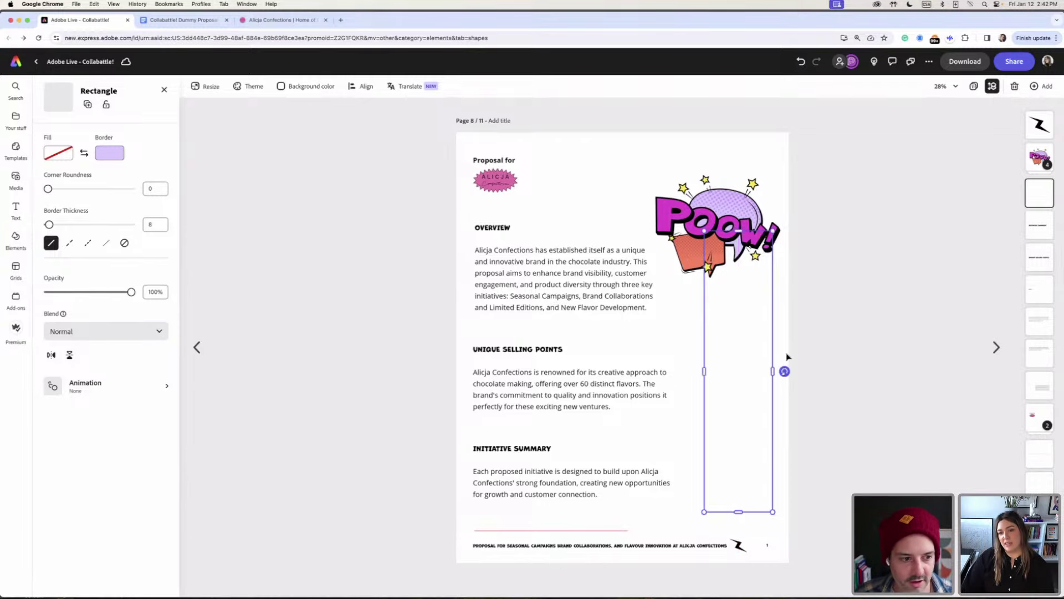
{"action": "left_click_drag", "start_coordinate": [771, 370], "coordinate": [758, 371]}
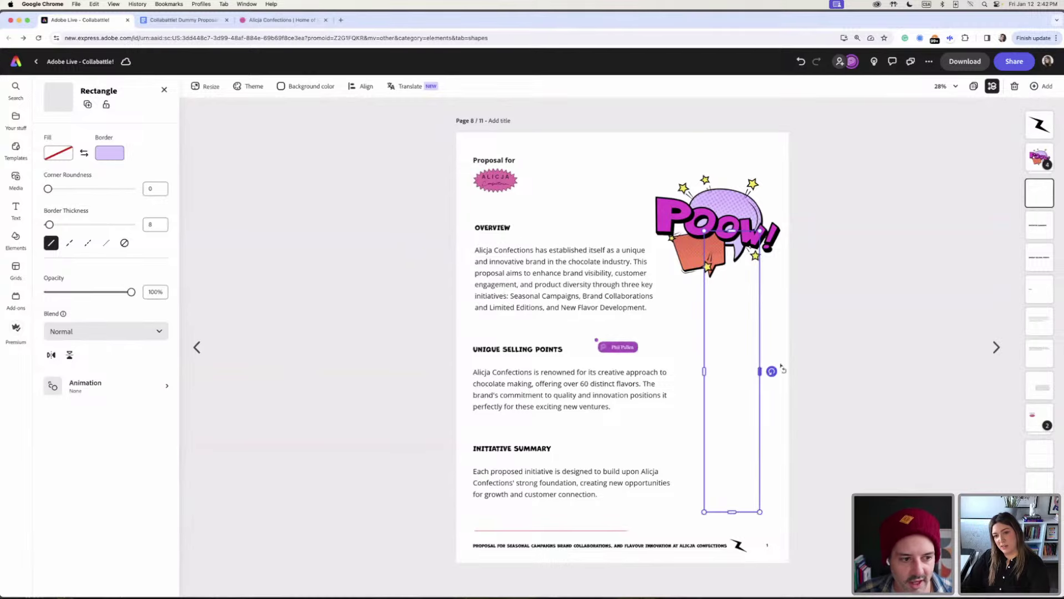
- Shift the POOW! artwork sideways until its bounding box meets the page's right edge
{"action": "left_click", "coordinate": [816, 287]}
{"action": "left_click", "coordinate": [749, 201]}
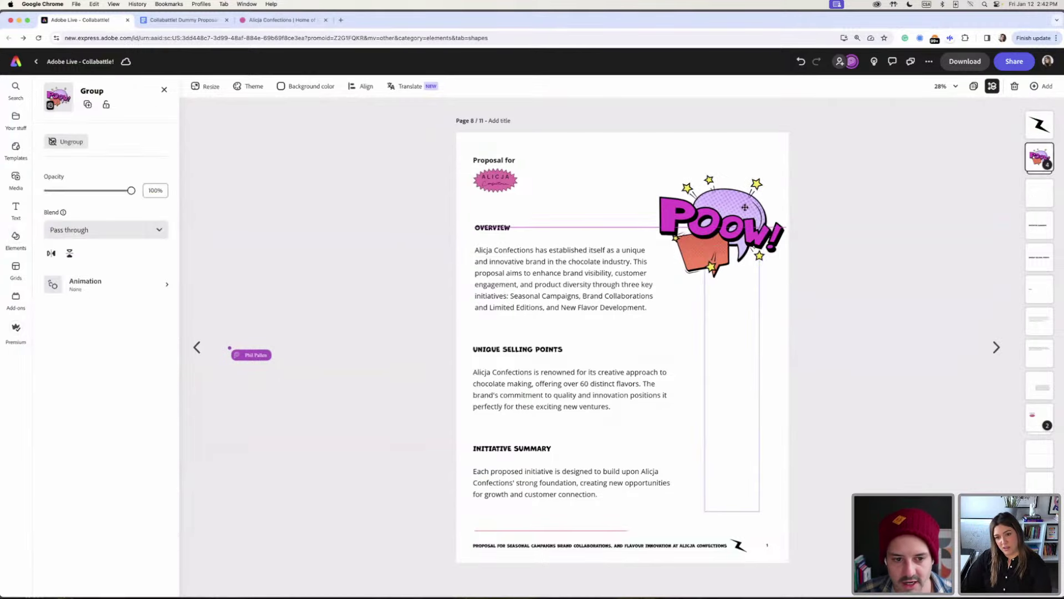
{"action": "left_click", "coordinate": [739, 146]}
{"action": "left_click_drag", "start_coordinate": [746, 200], "coordinate": [750, 202]}
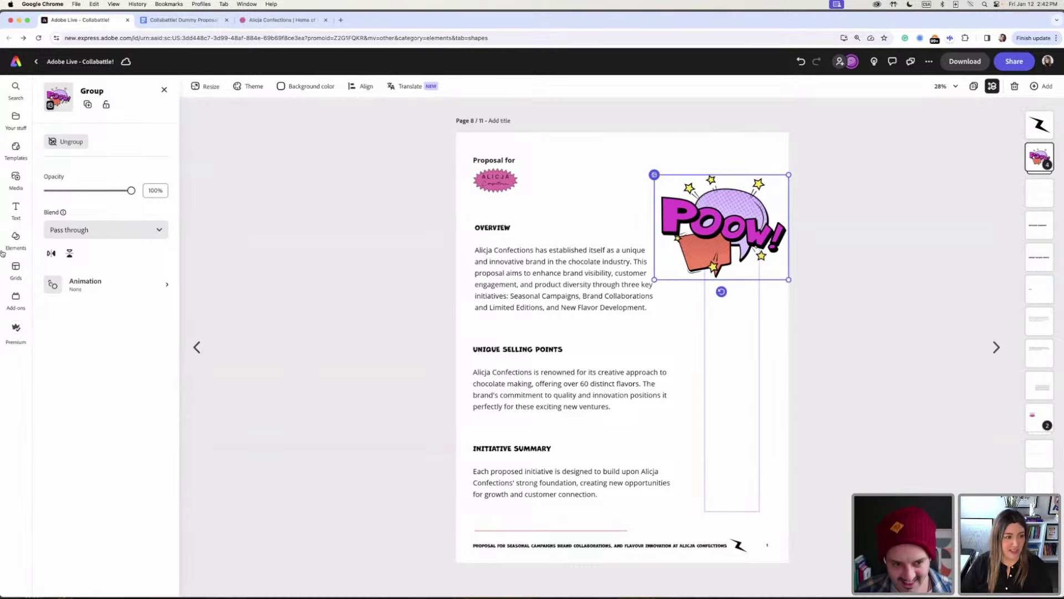
- Browse the Tag You're Hit library's details, photos, speech bubbles and word artwork for further page decoration
{"action": "left_click", "coordinate": [14, 240]}
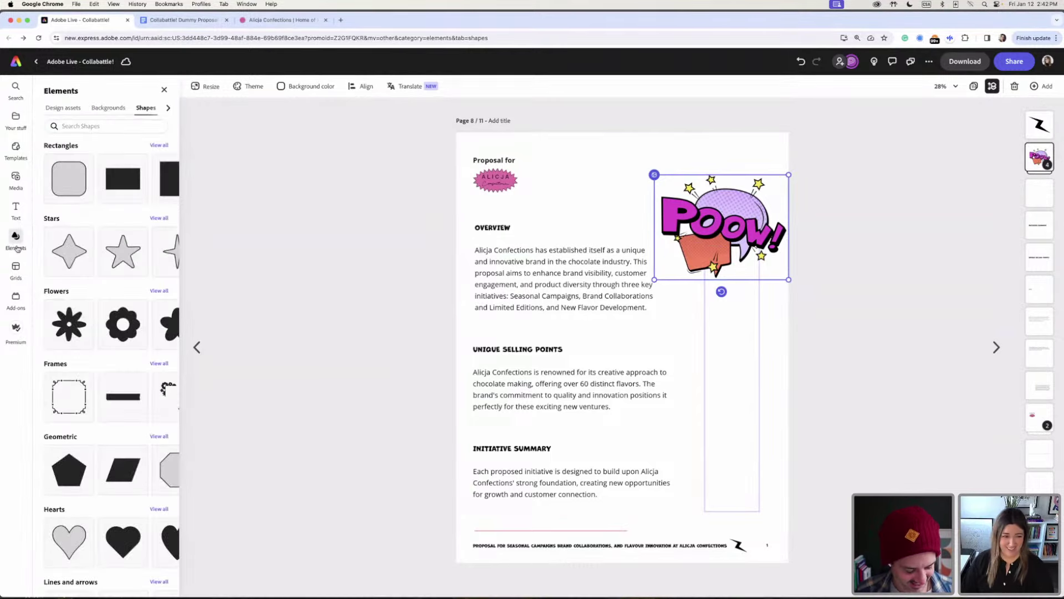
{"action": "left_click", "coordinate": [11, 126]}
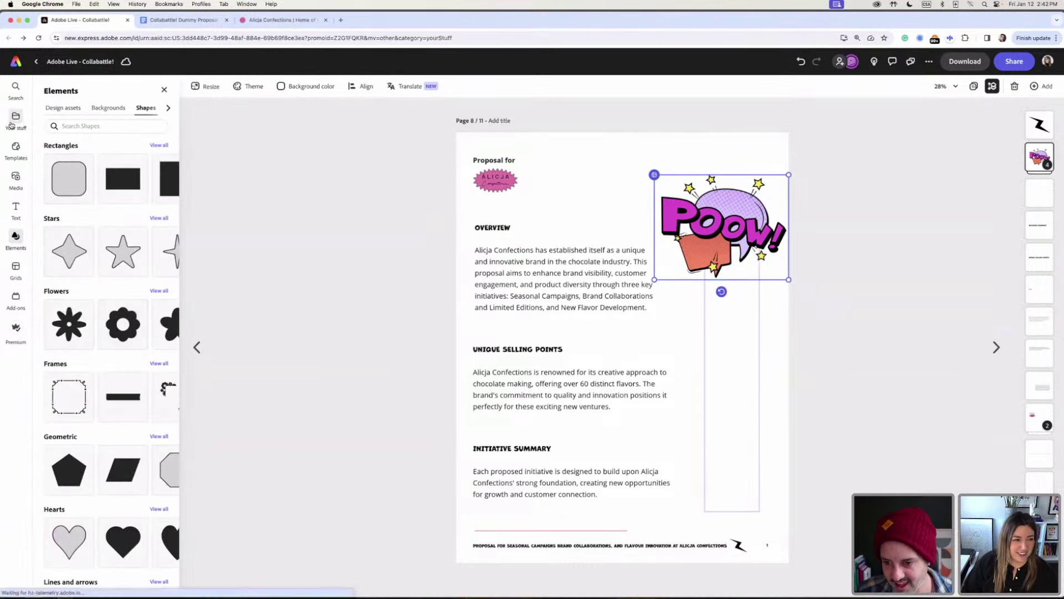
{"action": "left_click", "coordinate": [104, 110]}
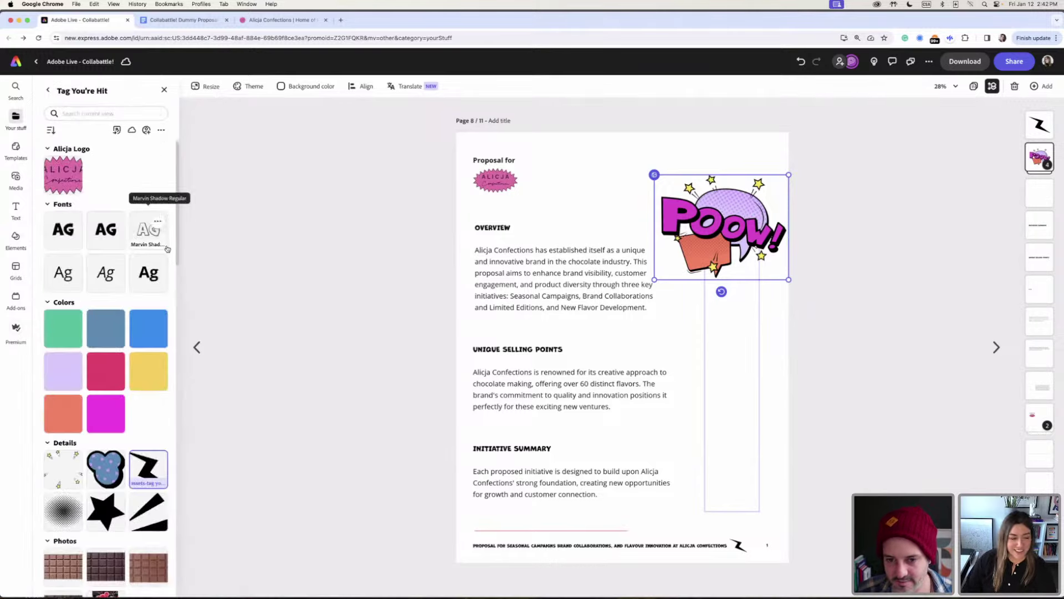
{"action": "scroll", "coordinate": [133, 321], "scroll_direction": "down", "scroll_amount": 6}
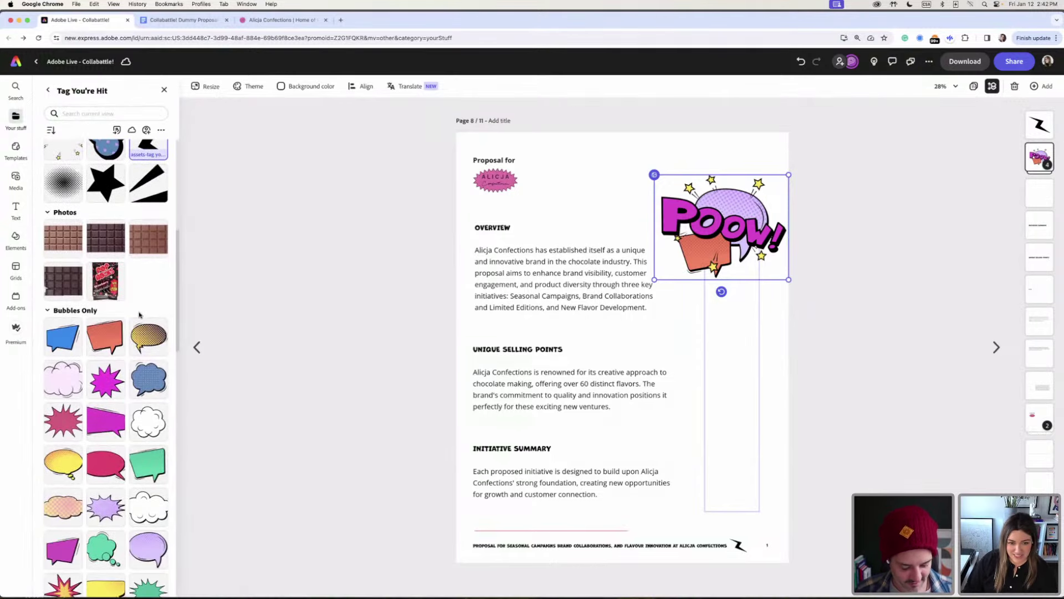
{"action": "scroll", "coordinate": [139, 314], "scroll_direction": "down", "scroll_amount": 8}
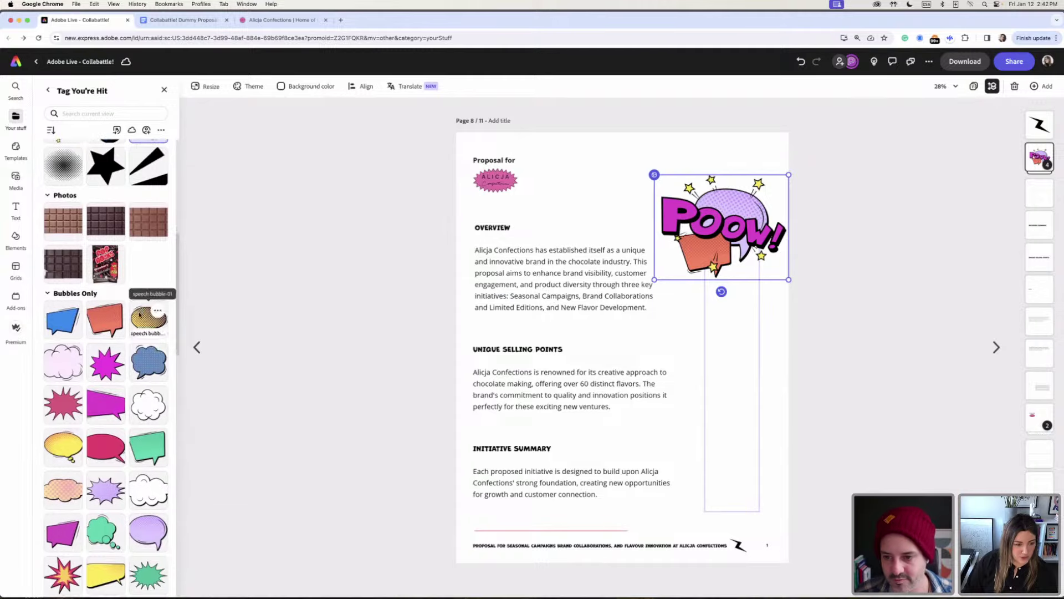
{"action": "scroll", "coordinate": [139, 315], "scroll_direction": "down", "scroll_amount": 10}
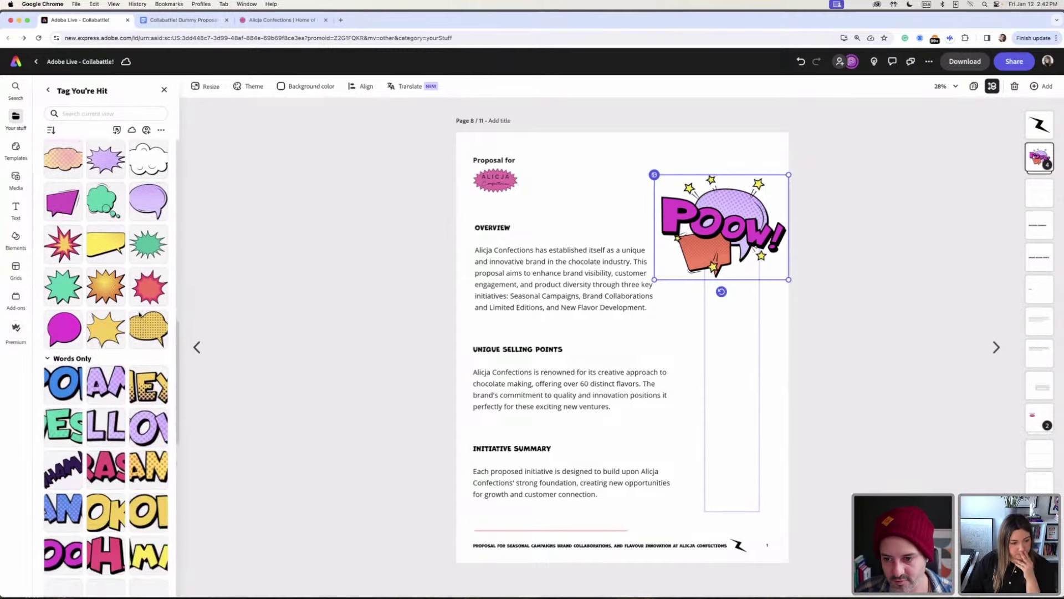
{"action": "scroll", "coordinate": [139, 315], "scroll_direction": "down", "scroll_amount": 4}
{"action": "scroll", "coordinate": [140, 314], "scroll_direction": "up", "scroll_amount": 10}
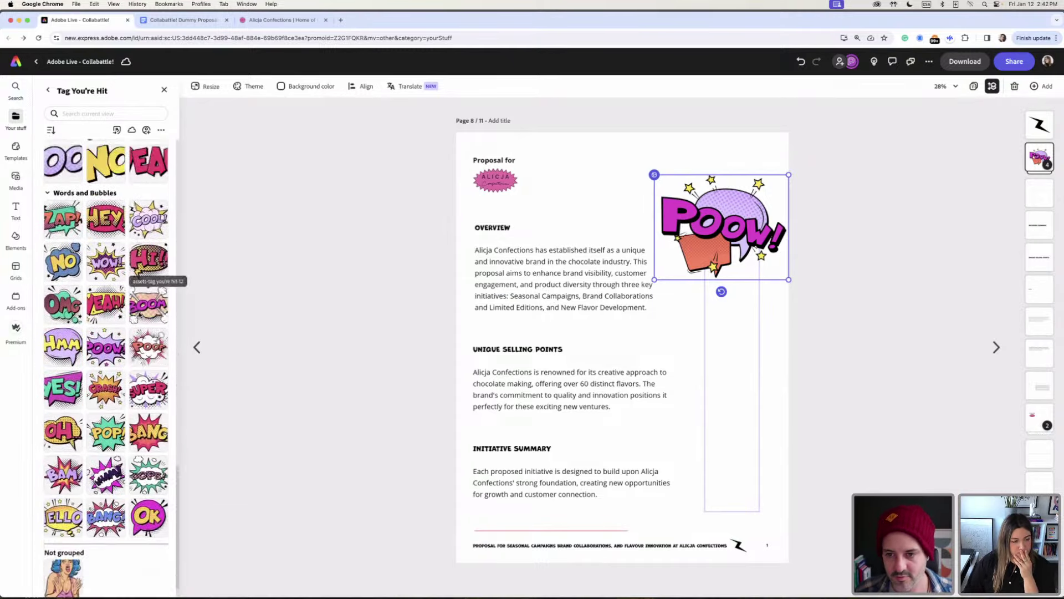
{"action": "scroll", "coordinate": [139, 315], "scroll_direction": "up", "scroll_amount": 7}
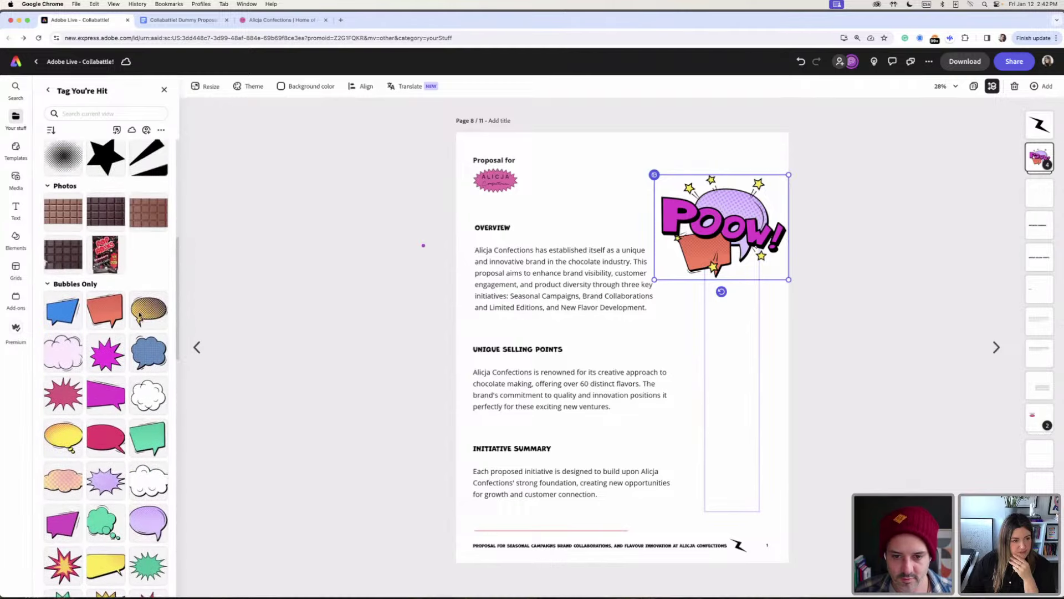
{"action": "scroll", "coordinate": [140, 315], "scroll_direction": "up", "scroll_amount": 1}
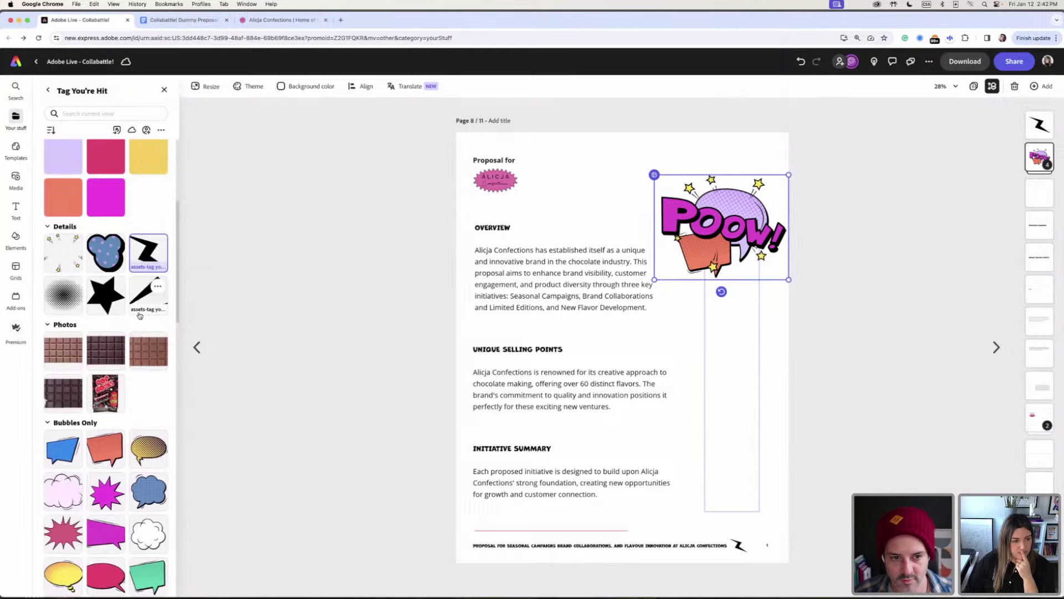
{"action": "scroll", "coordinate": [139, 315], "scroll_direction": "up", "scroll_amount": 3}
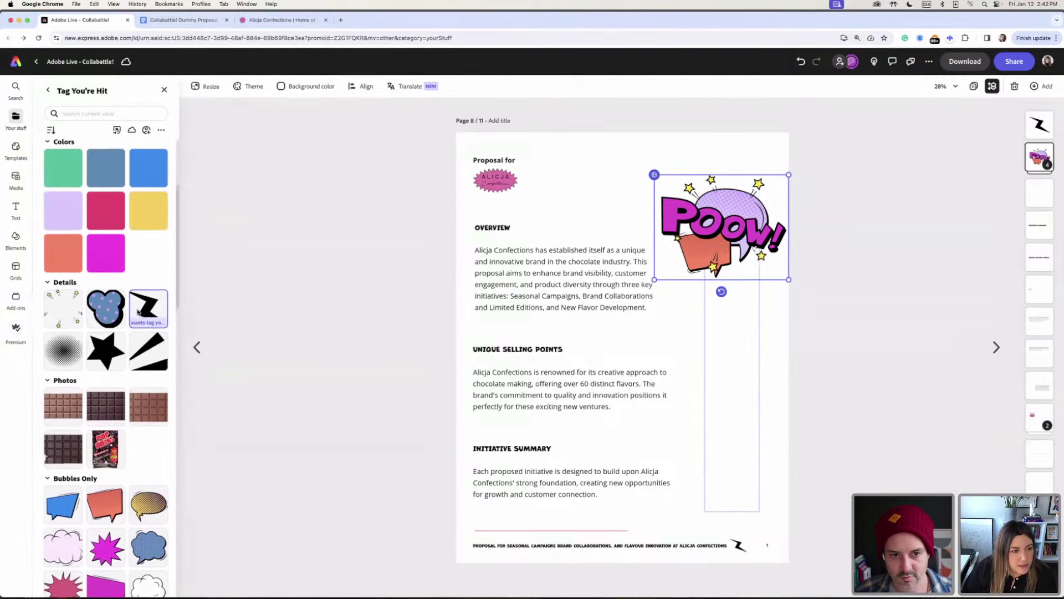
- Add a solid rectangle shape over the lavender frame beside the Unique Selling Points text and rotate it upright
{"action": "left_click", "coordinate": [12, 249]}
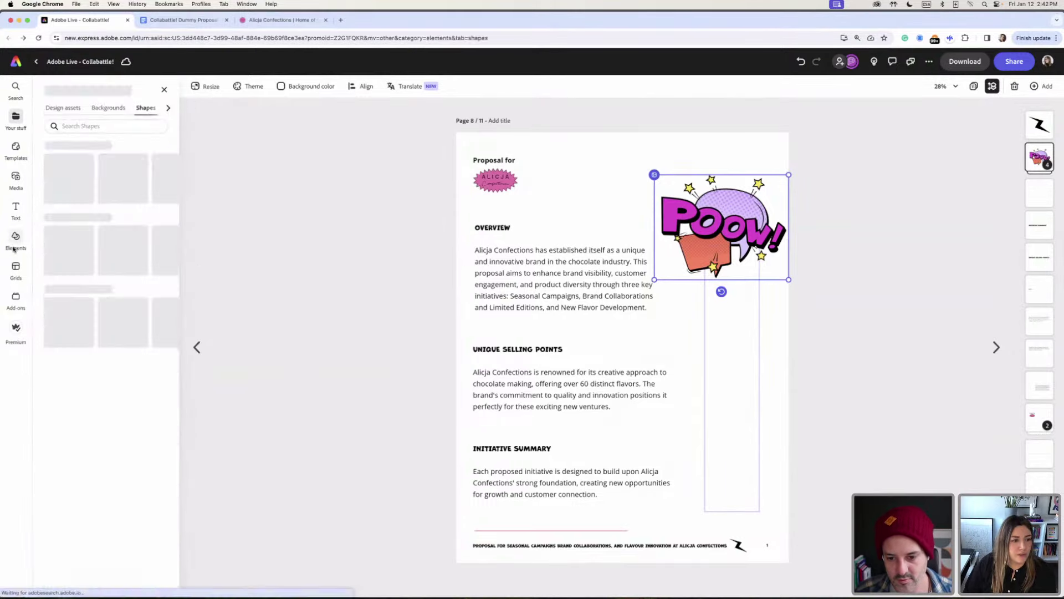
{"action": "scroll", "coordinate": [143, 247], "scroll_direction": "down", "scroll_amount": 1}
{"action": "left_click_drag", "start_coordinate": [143, 247], "coordinate": [675, 368]}
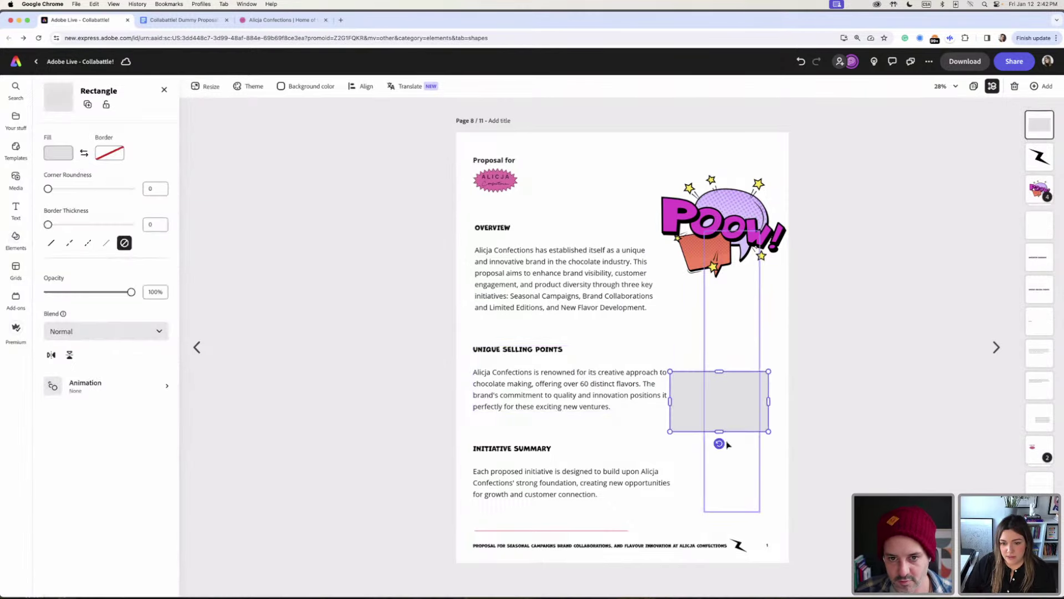
{"action": "left_click_drag", "start_coordinate": [719, 442], "coordinate": [724, 375]}
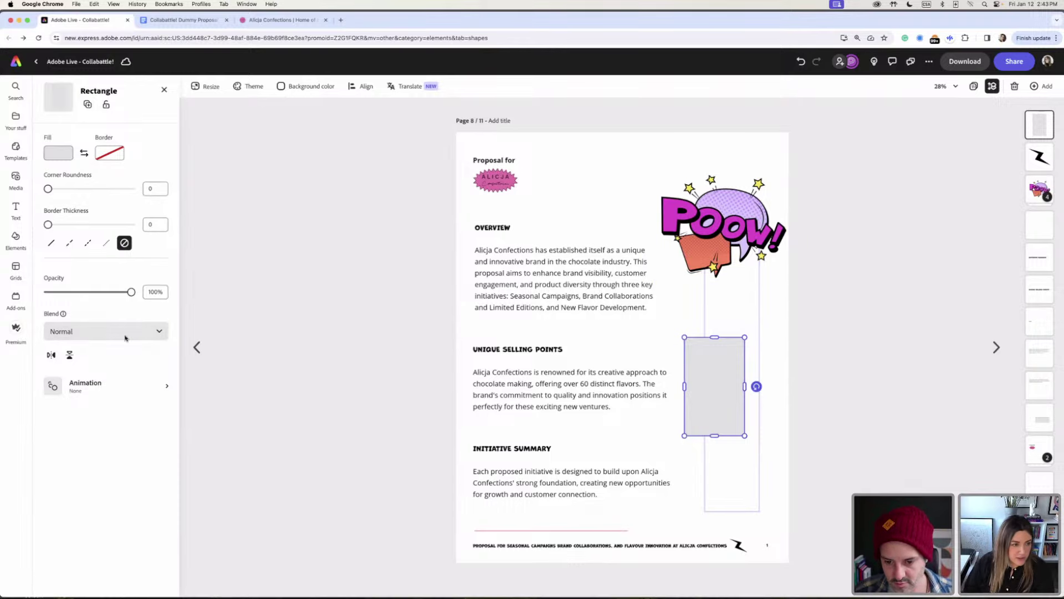
- Fill the new upright rectangle with the magenta swatch from the Tag You're Hit colors
{"action": "left_click", "coordinate": [57, 152]}
{"action": "left_click", "coordinate": [178, 207]}
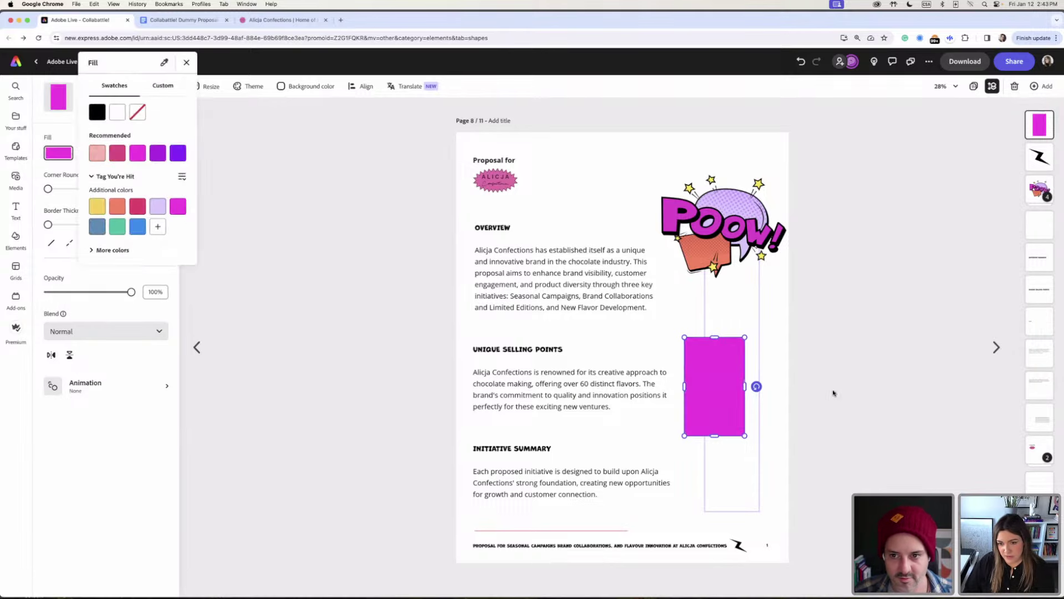
{"action": "left_click", "coordinate": [783, 341]}
{"action": "left_click", "coordinate": [812, 367]}
- Move the magenta rectangle below the POOW! artwork so it overlaps the frame's right edge, and narrow it to about the frame's width
{"action": "left_click", "coordinate": [722, 376]}
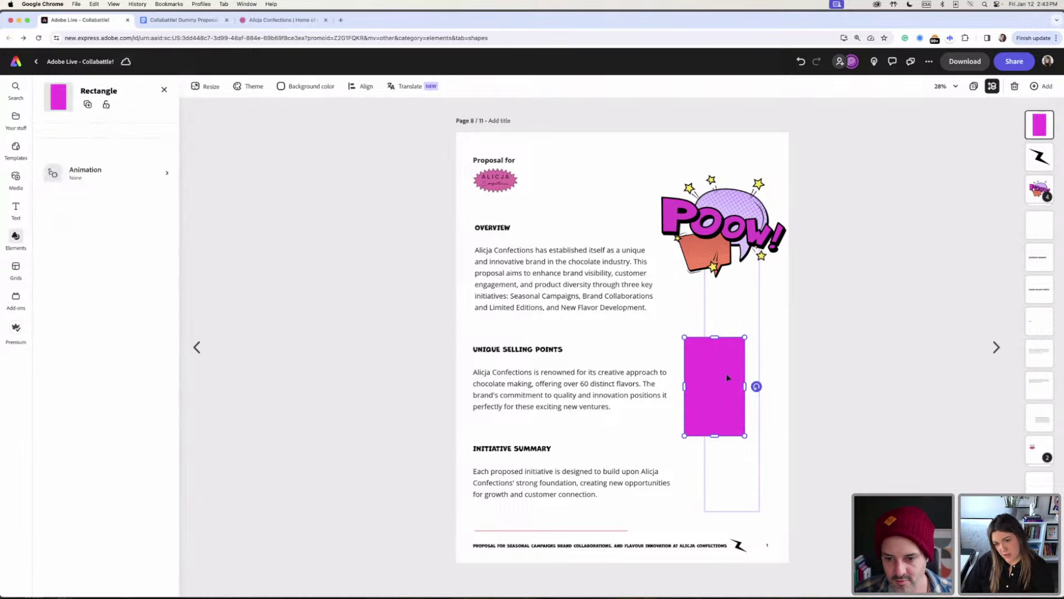
{"action": "left_click_drag", "start_coordinate": [721, 381], "coordinate": [770, 341]}
{"action": "left_click_drag", "start_coordinate": [752, 343], "coordinate": [757, 343]}
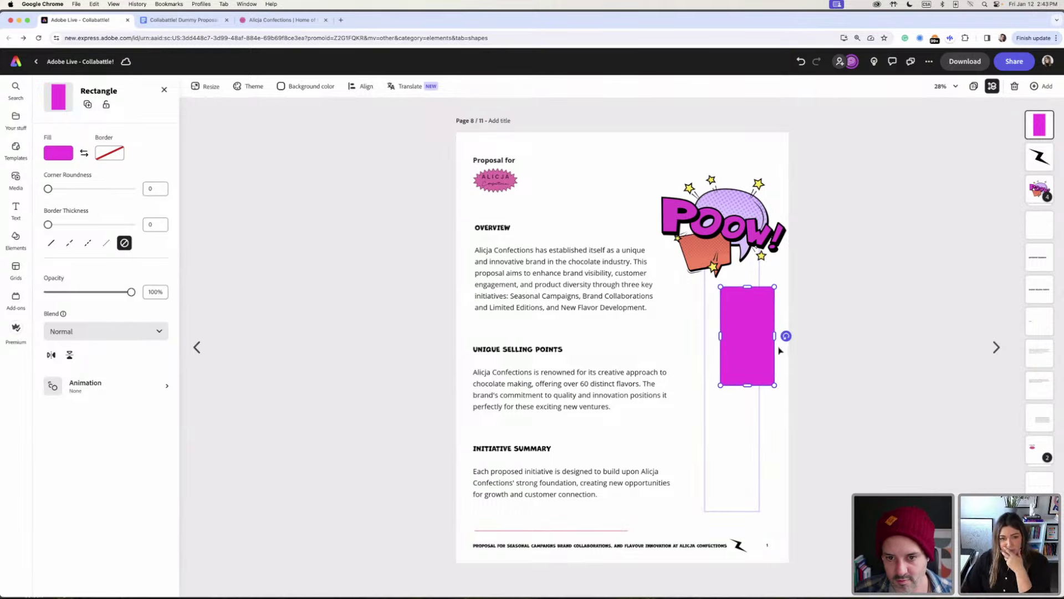
{"action": "left_click", "coordinate": [738, 160]}
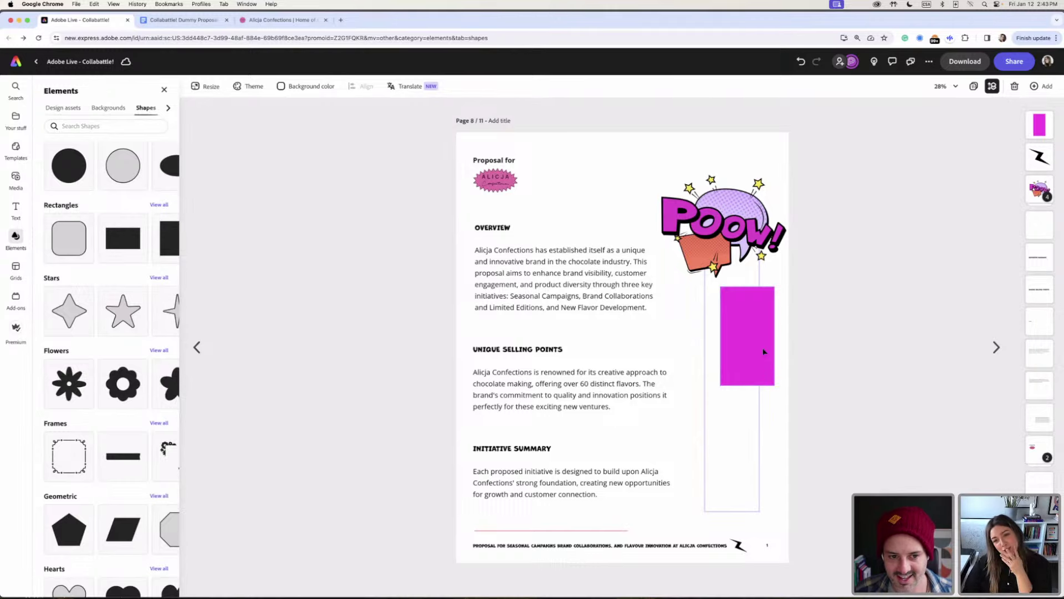
{"action": "left_click_drag", "start_coordinate": [760, 349], "coordinate": [757, 350]}
{"action": "left_click", "coordinate": [382, 348]}
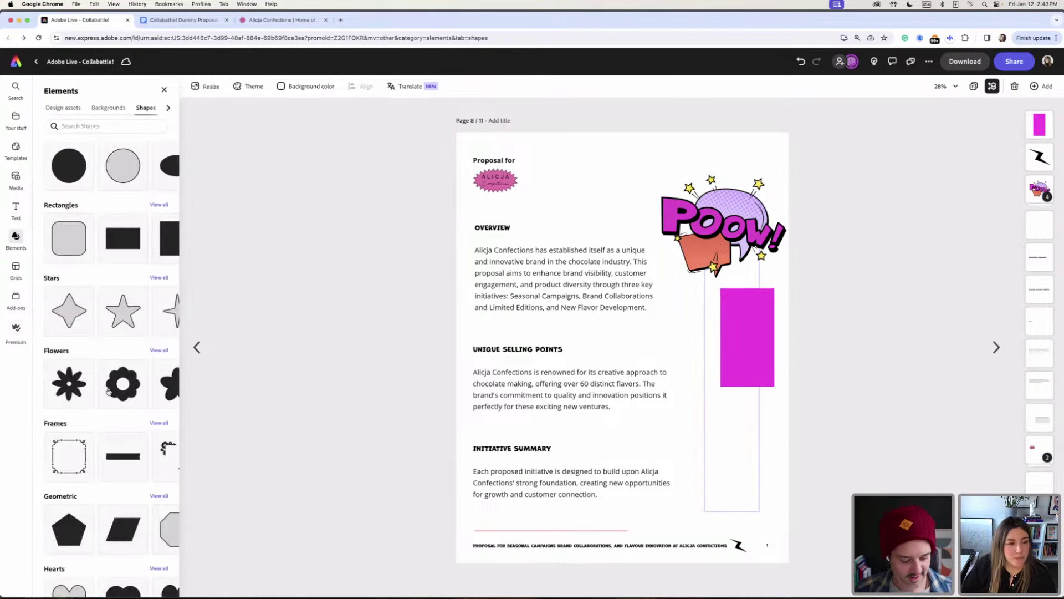
- Look through the design assets and backgrounds, and go to the Details section of the Tag You're Hit library
{"action": "left_click", "coordinate": [64, 108]}
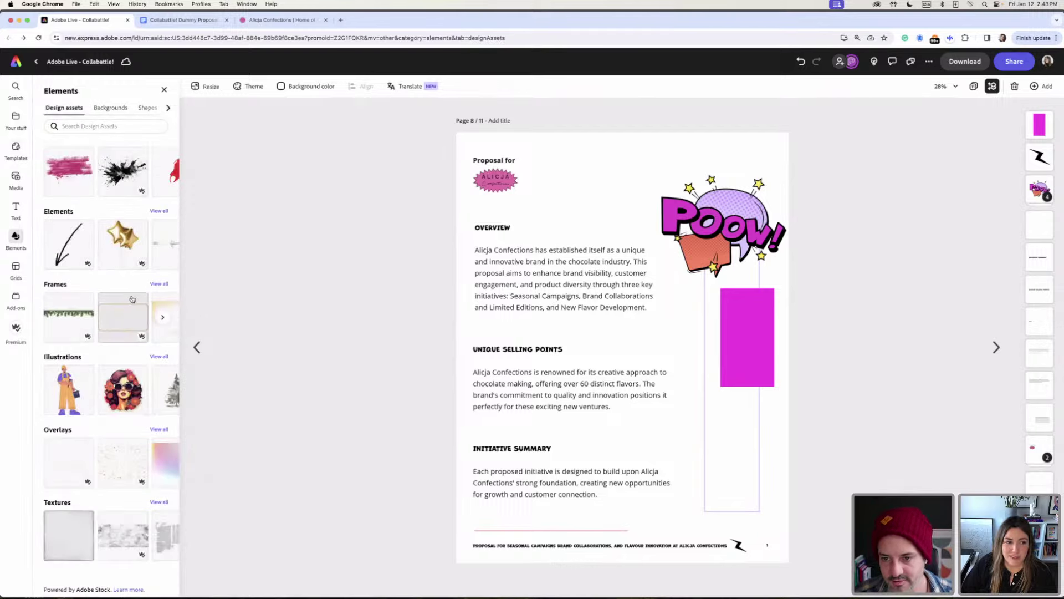
{"action": "left_click", "coordinate": [110, 108]}
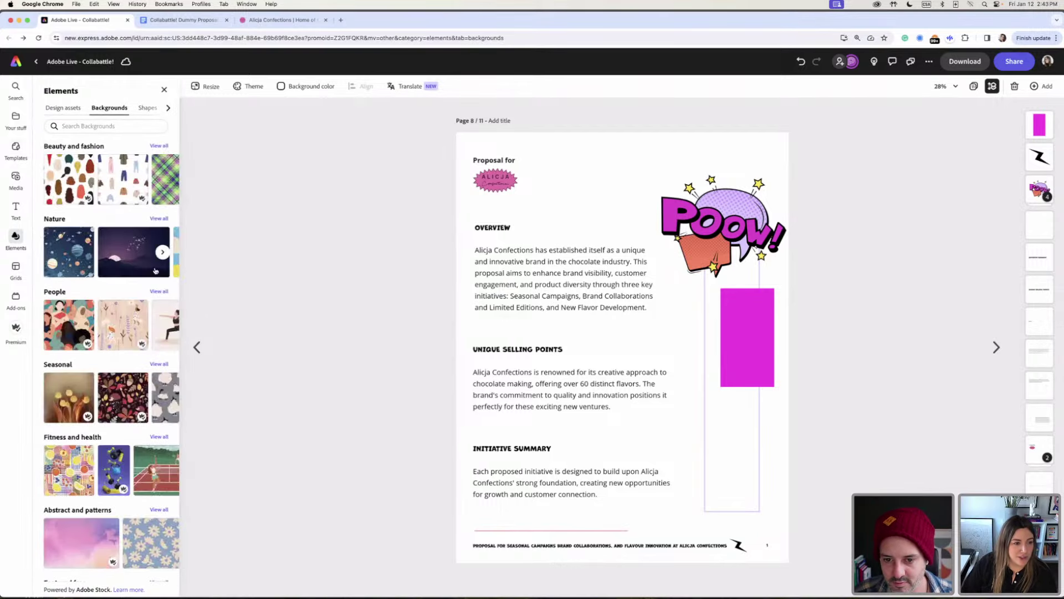
{"action": "left_click", "coordinate": [16, 115]}
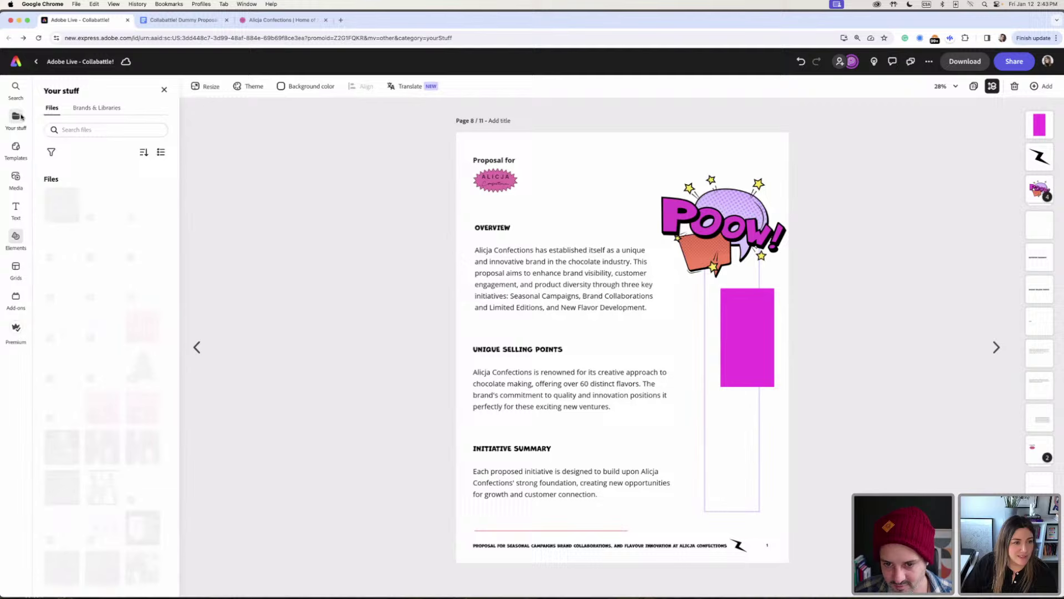
{"action": "left_click", "coordinate": [112, 107]}
{"action": "scroll", "coordinate": [133, 316], "scroll_direction": "down", "scroll_amount": 4}
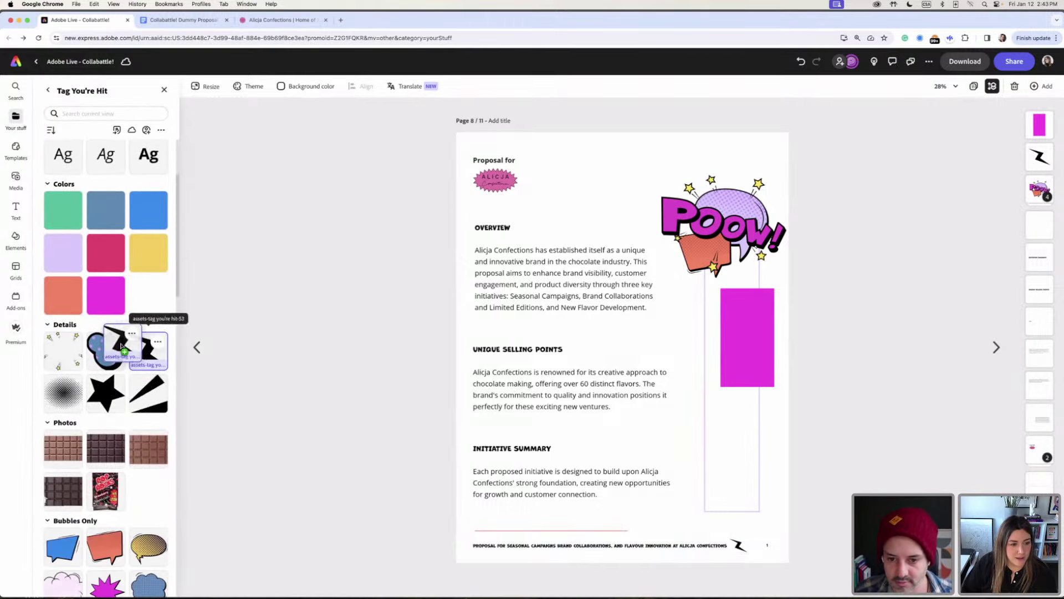
- Try the black star from the library beside the frame's lower right edge and delete it
{"action": "left_click_drag", "start_coordinate": [115, 392], "coordinate": [770, 457]}
{"action": "left_click", "coordinate": [762, 409]}
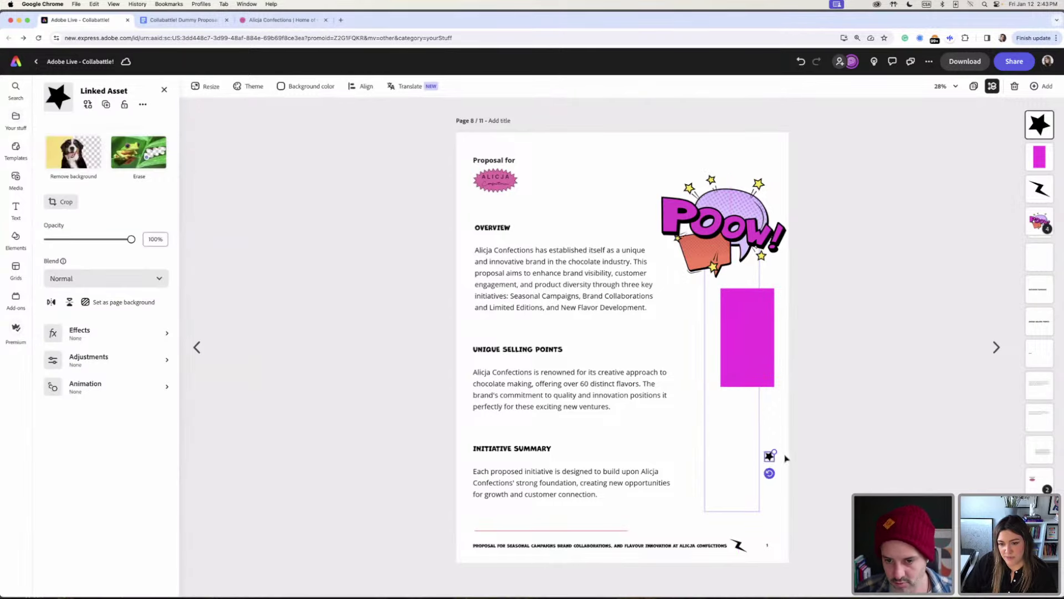
{"action": "key", "text": "Delete"}
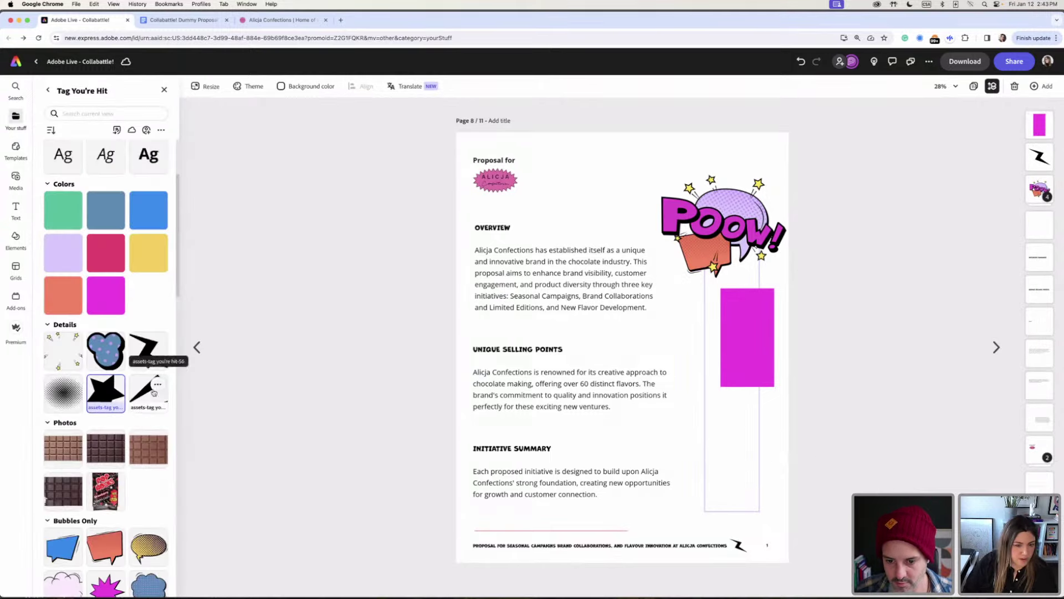
- Place the black wedge accent from the library at the end of the Unique Selling Points heading, rotated to radiate away from the text
{"action": "left_click_drag", "start_coordinate": [155, 393], "coordinate": [611, 323]}
{"action": "mouse_move", "coordinate": [597, 366]}
{"action": "left_mouse_down"}
{"action": "mouse_move", "coordinate": [582, 363]}
{"action": "mouse_move", "coordinate": [611, 352]}
{"action": "mouse_move", "coordinate": [615, 334]}
{"action": "mouse_move", "coordinate": [589, 350]}
{"action": "left_mouse_up"}
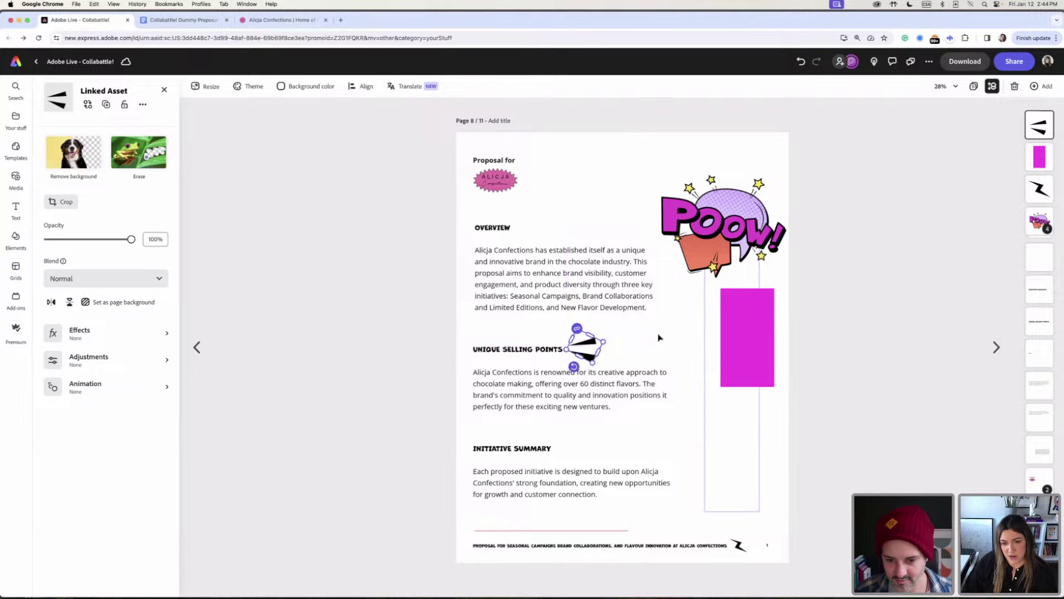
{"action": "left_click", "coordinate": [659, 337]}
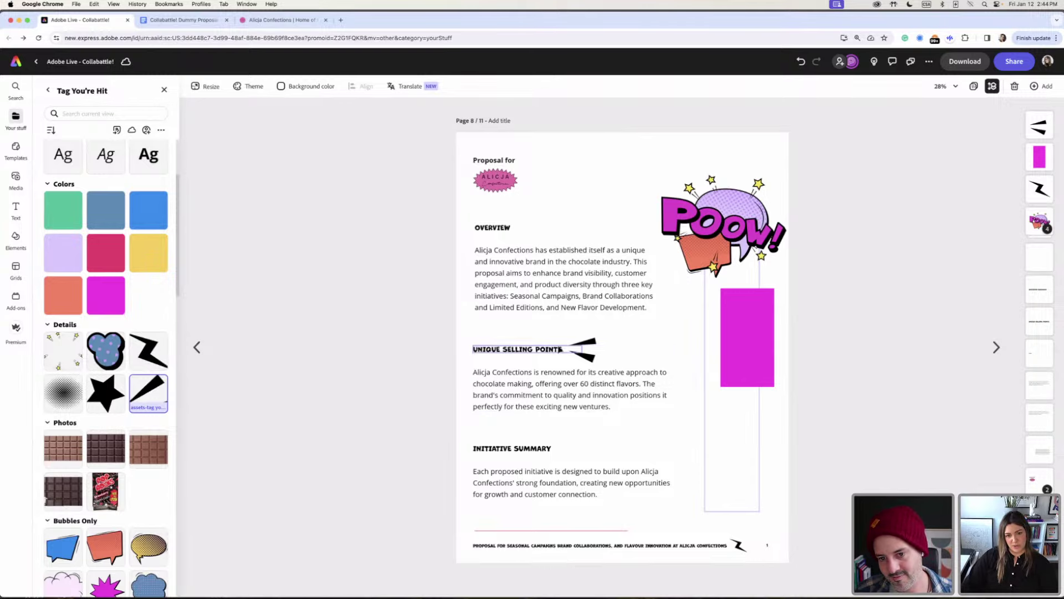
{"action": "left_click", "coordinate": [597, 345]}
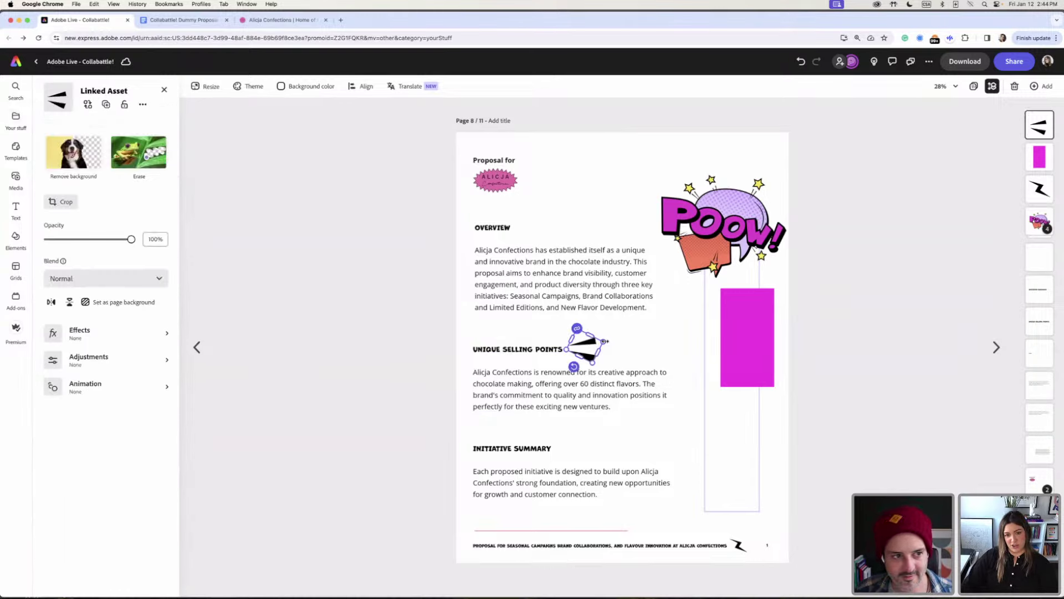
{"action": "left_click_drag", "start_coordinate": [574, 366], "coordinate": [575, 367]}
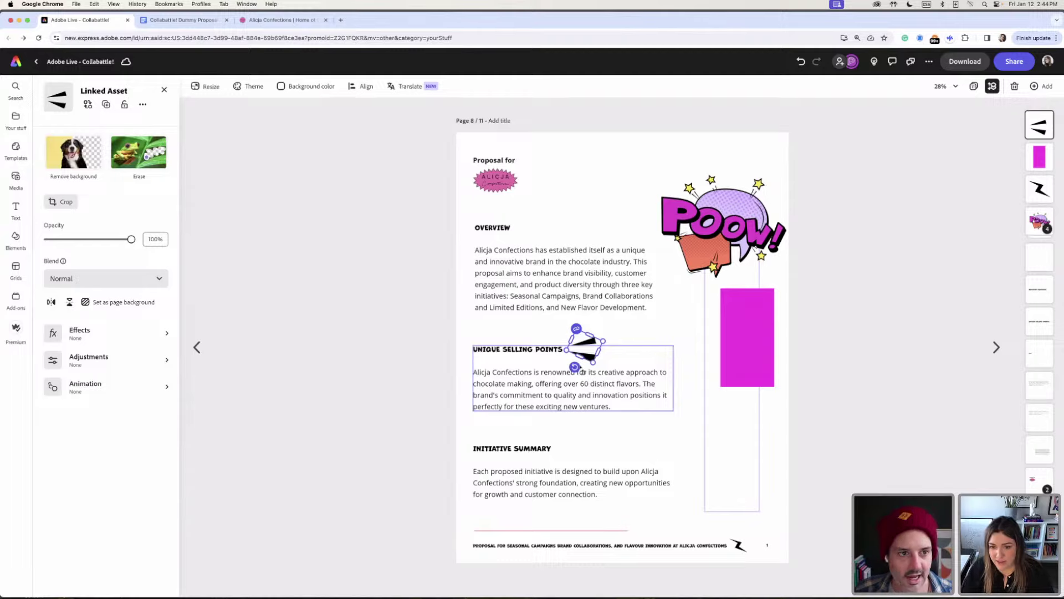
{"action": "left_click", "coordinate": [778, 413]}
{"action": "left_click_drag", "start_coordinate": [776, 430], "coordinate": [729, 348]}
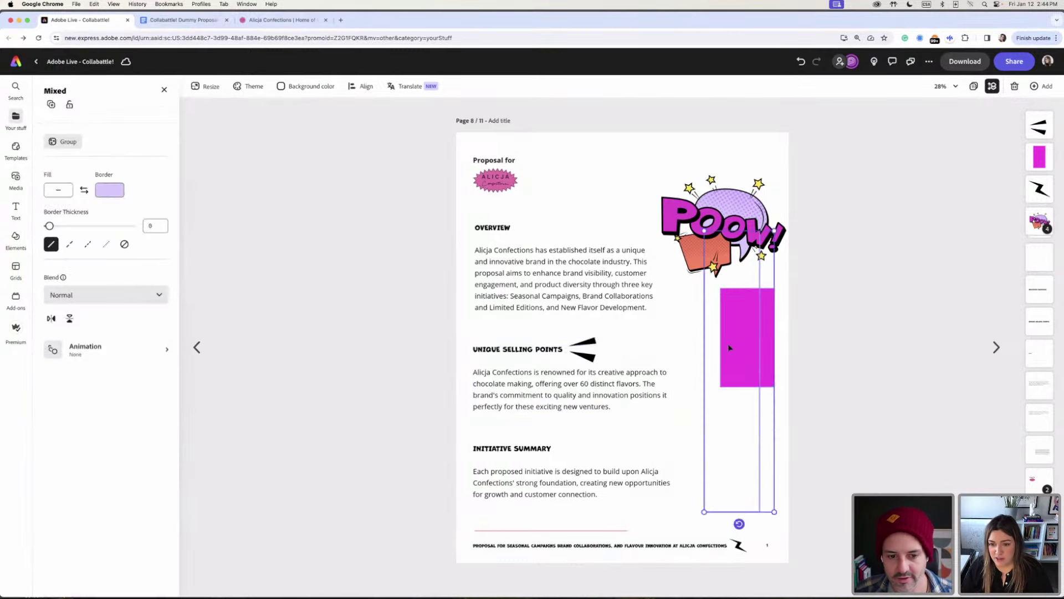
{"action": "left_click", "coordinate": [654, 150]}
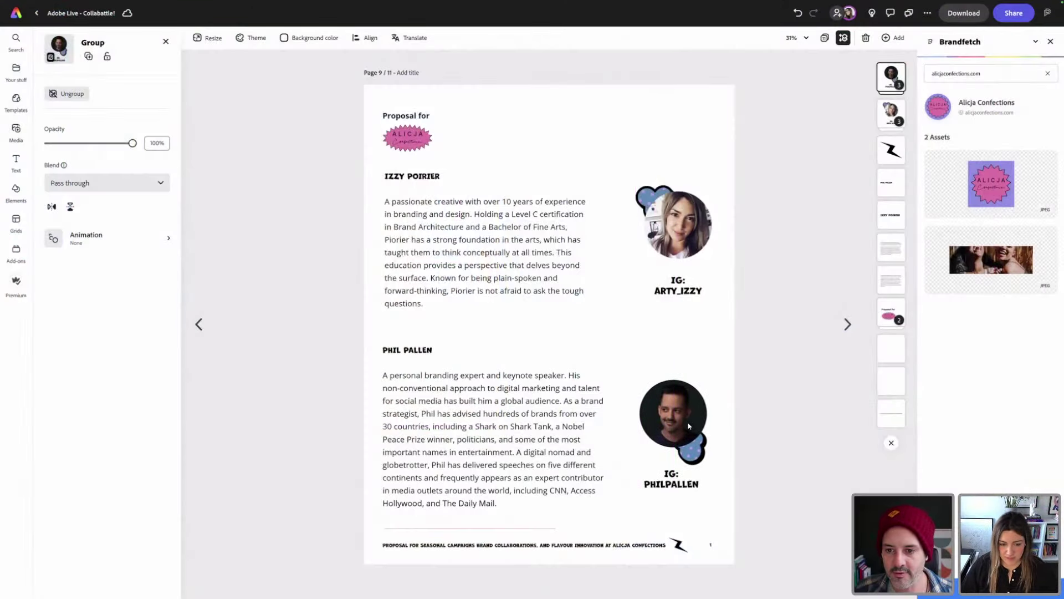
- Nudge the lower portrait group on page 9 slightly left, and compare the page with the overview page
{"action": "left_click", "coordinate": [686, 425]}
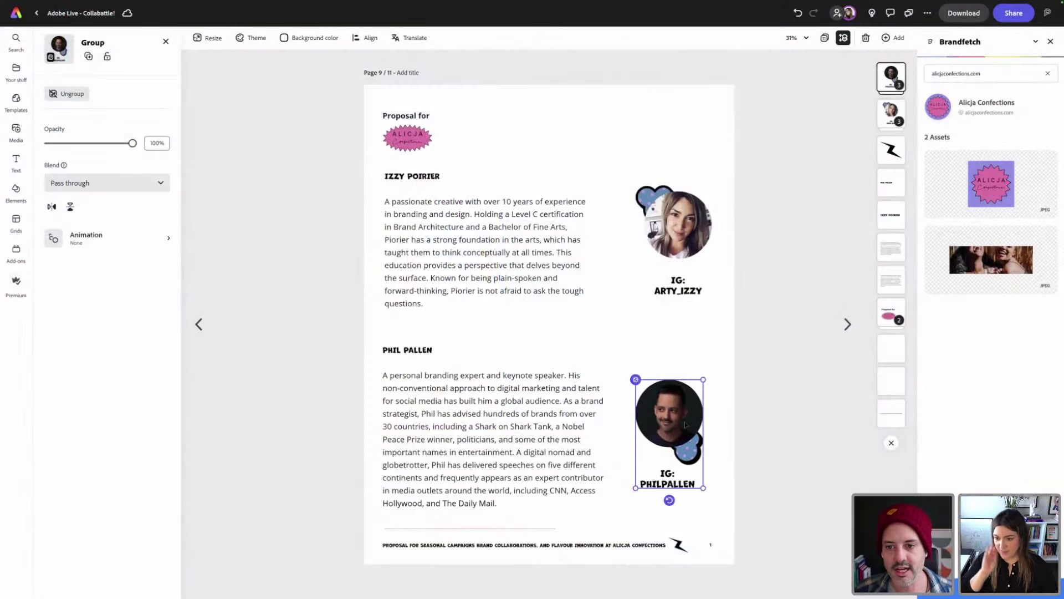
{"action": "left_click", "coordinate": [774, 439]}
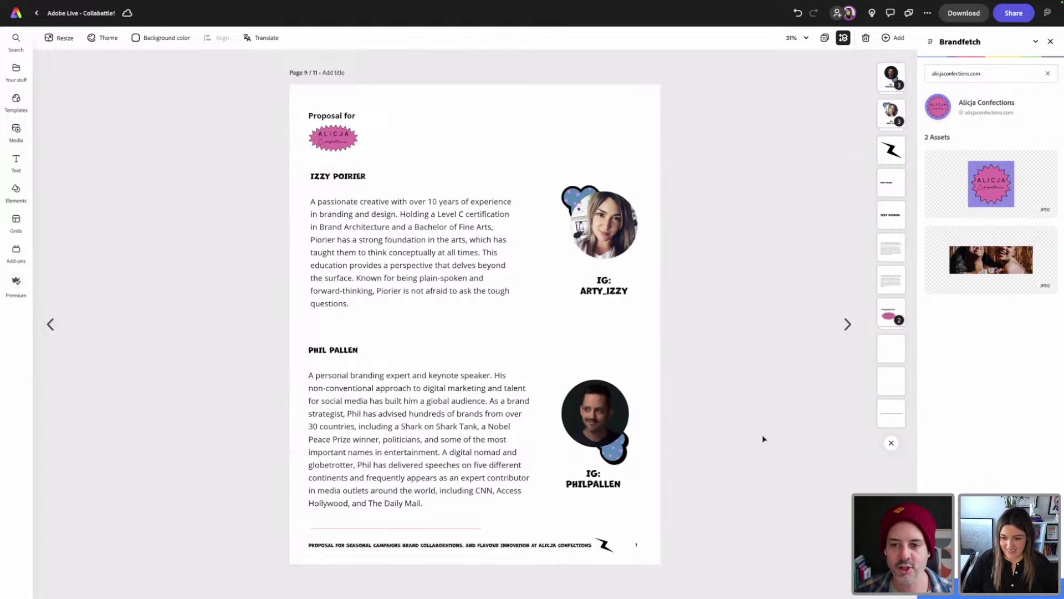
{"action": "left_click", "coordinate": [50, 324]}
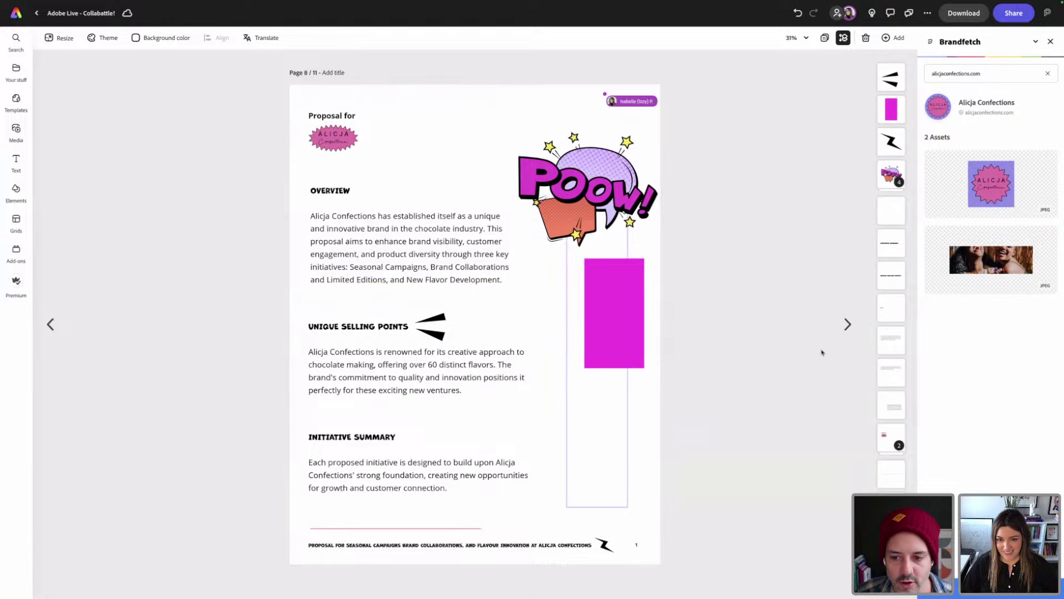
{"action": "left_click", "coordinate": [854, 331]}
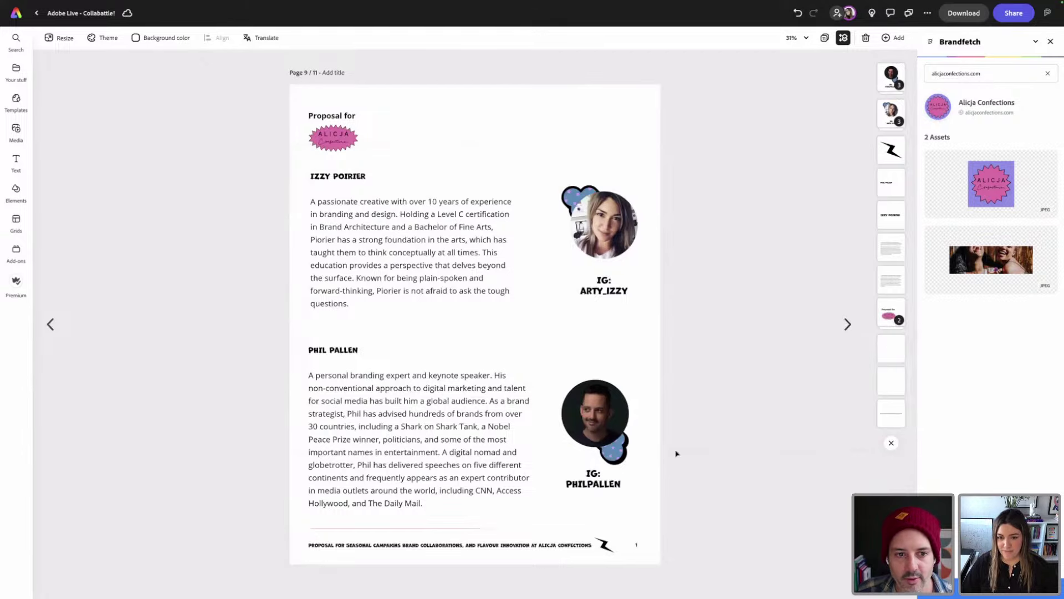
- Place a small black star from the Details section of the Tag You're Hit library above the first biography on page 9
{"action": "left_click", "coordinate": [23, 76]}
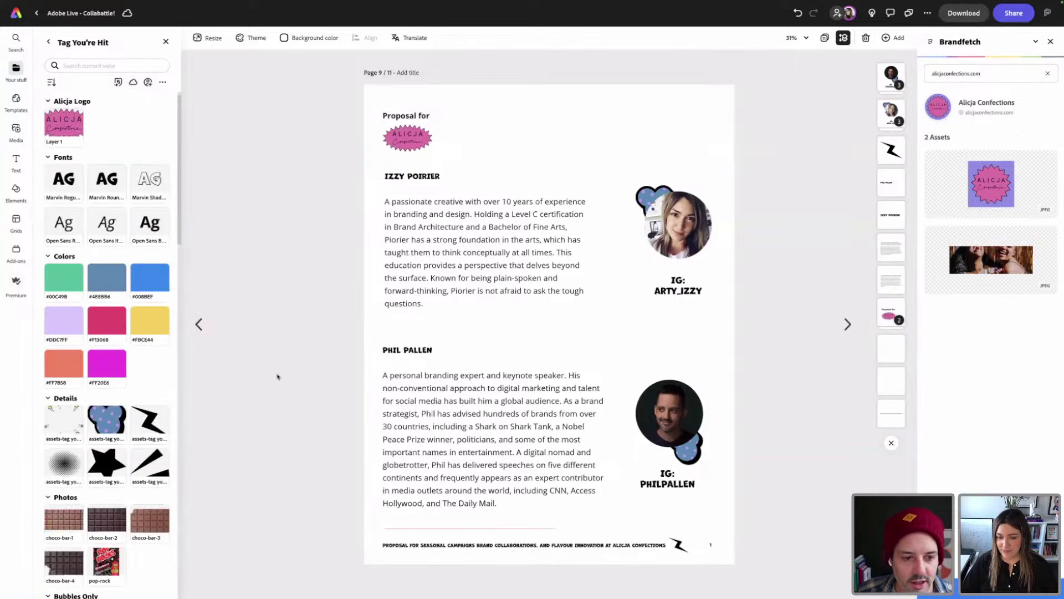
{"action": "left_click", "coordinate": [198, 324]}
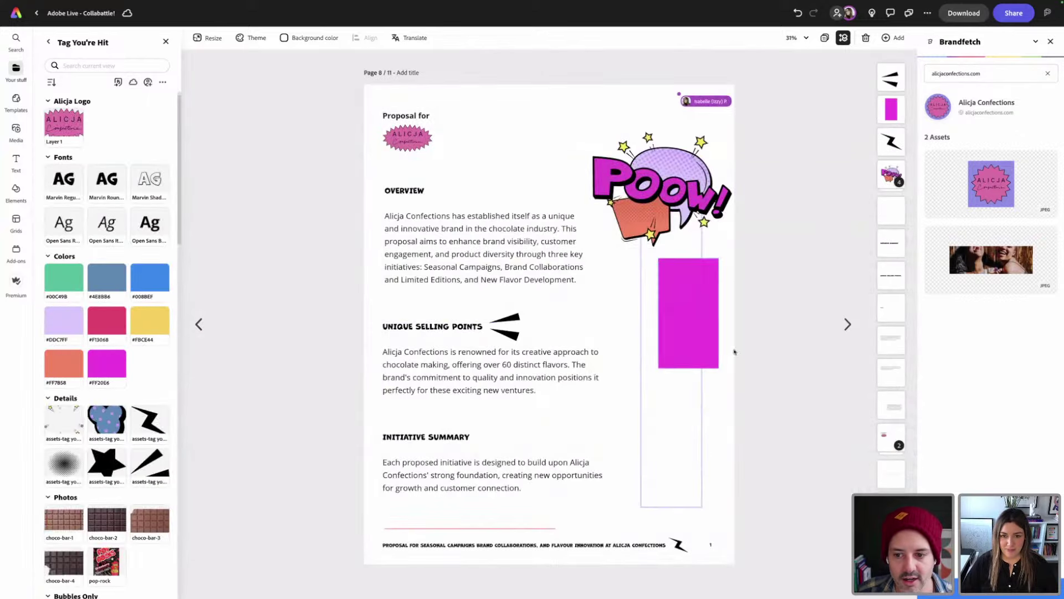
{"action": "left_click", "coordinate": [848, 324]}
{"action": "scroll", "coordinate": [100, 338], "scroll_direction": "down", "scroll_amount": 1}
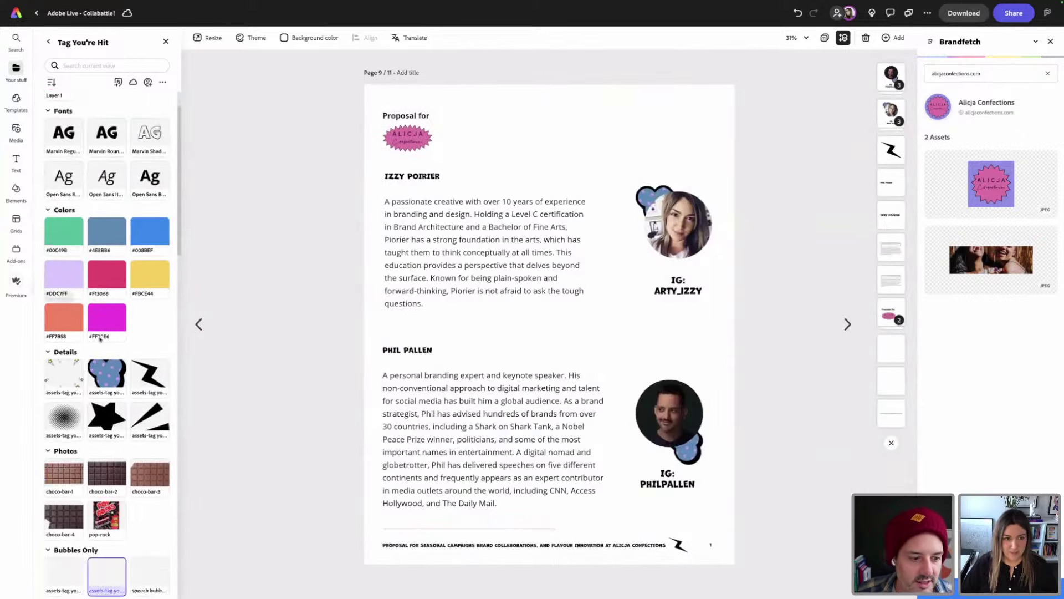
{"action": "scroll", "coordinate": [99, 338], "scroll_direction": "down", "scroll_amount": 4}
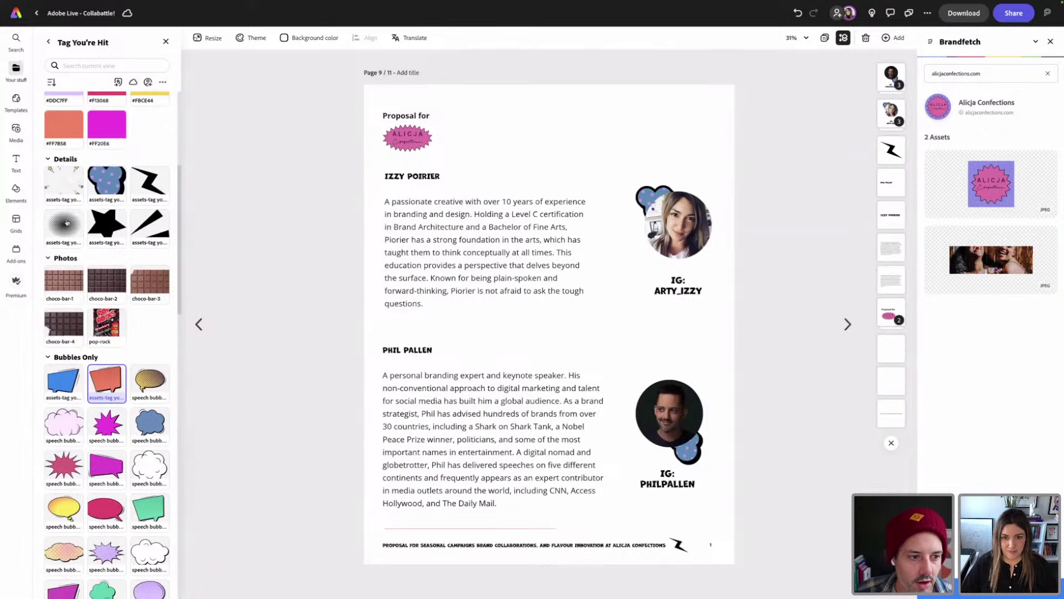
{"action": "left_click_drag", "start_coordinate": [66, 223], "coordinate": [539, 122]}
{"action": "key", "text": "Delete"}
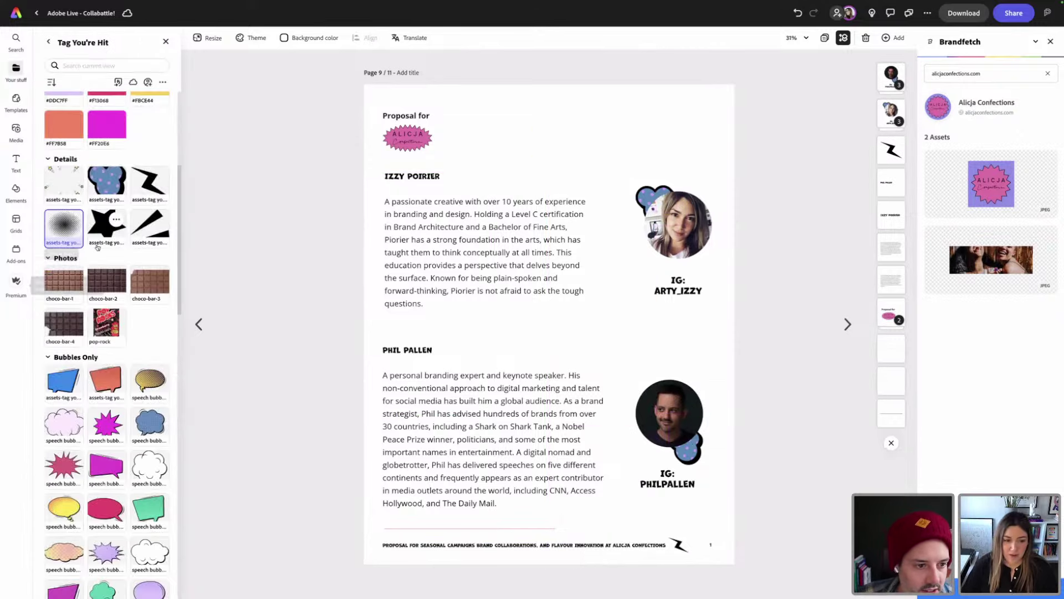
{"action": "left_click_drag", "start_coordinate": [107, 226], "coordinate": [585, 166]}
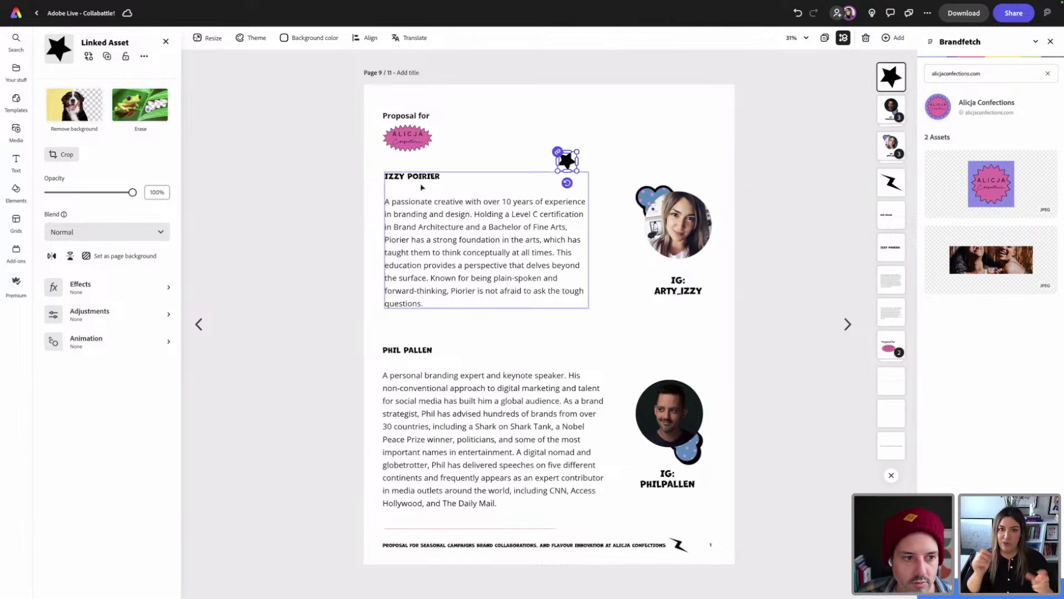
{"action": "left_click", "coordinate": [493, 153]}
- Add the halftone dots from the library behind the upper portrait's lower right edge and a copy behind the lower portrait's upper left edge
{"action": "left_click_drag", "start_coordinate": [64, 222], "coordinate": [691, 265]}
{"action": "left_click_drag", "start_coordinate": [890, 78], "coordinate": [890, 182]}
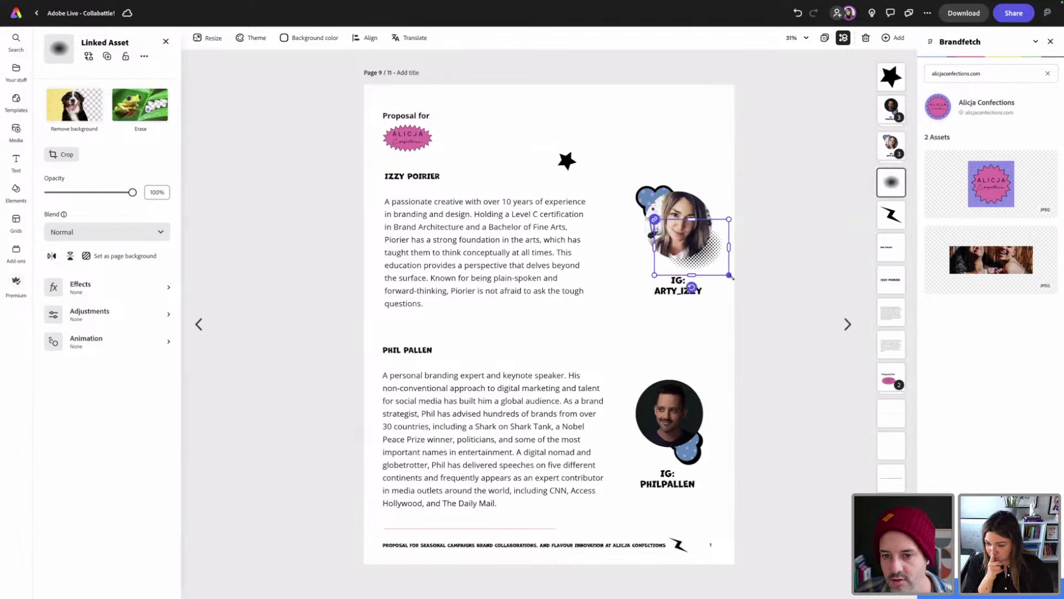
{"action": "left_click_drag", "start_coordinate": [715, 260], "coordinate": [653, 398]}
{"action": "key", "text": "ctrl+shift+bracketright"}
{"action": "key", "text": "ctrl+z"}
{"action": "key", "text": "ctrl+d"}
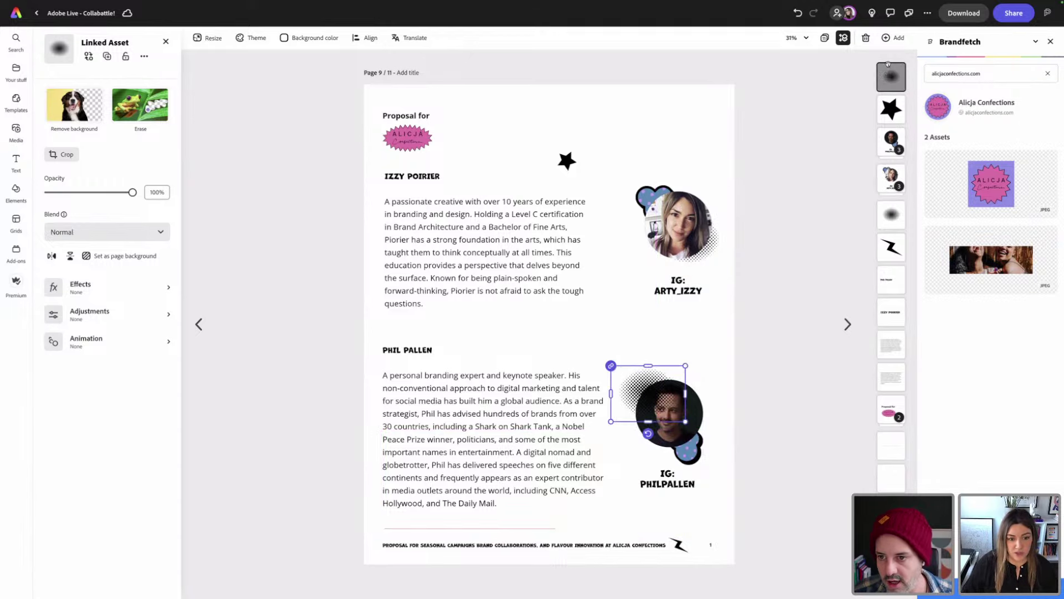
{"action": "left_click_drag", "start_coordinate": [891, 77], "coordinate": [893, 186]}
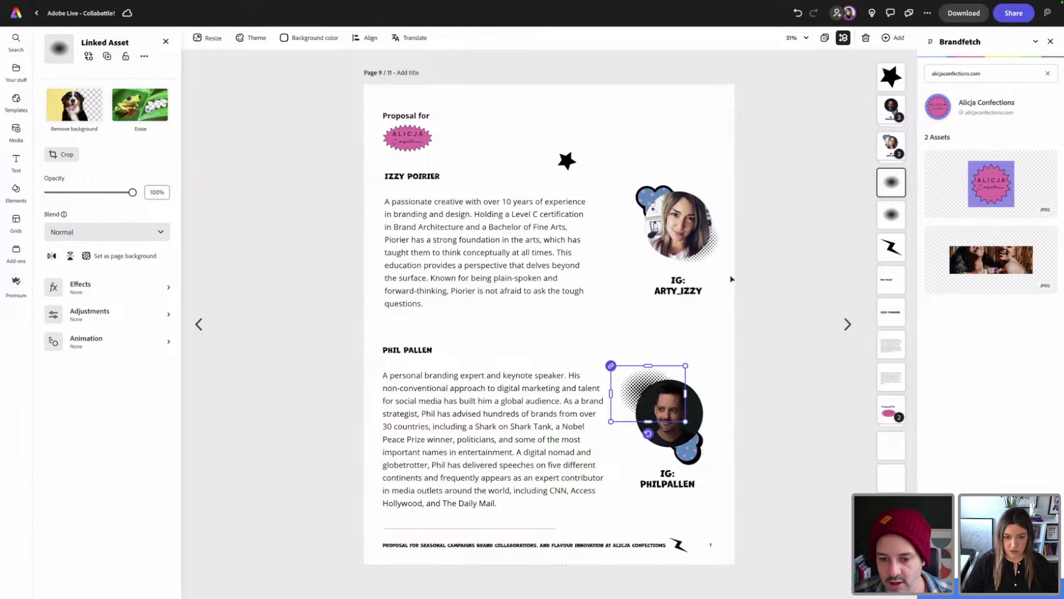
{"action": "left_click_drag", "start_coordinate": [630, 389], "coordinate": [638, 391]}
{"action": "left_click", "coordinate": [785, 427]}
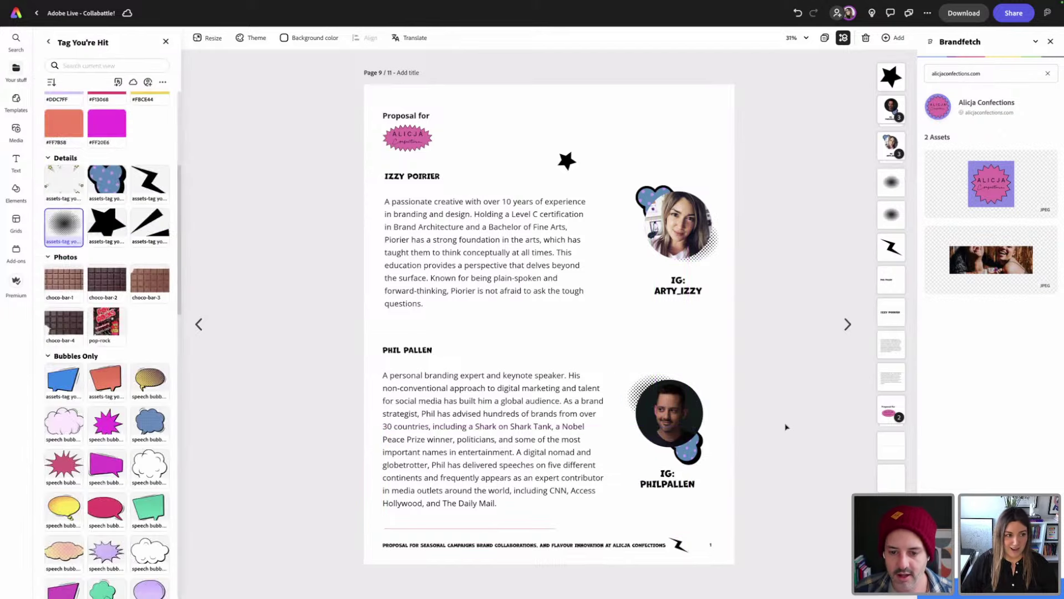
- Try the black star at the end of the first biography's name heading
{"action": "left_click", "coordinate": [567, 161]}
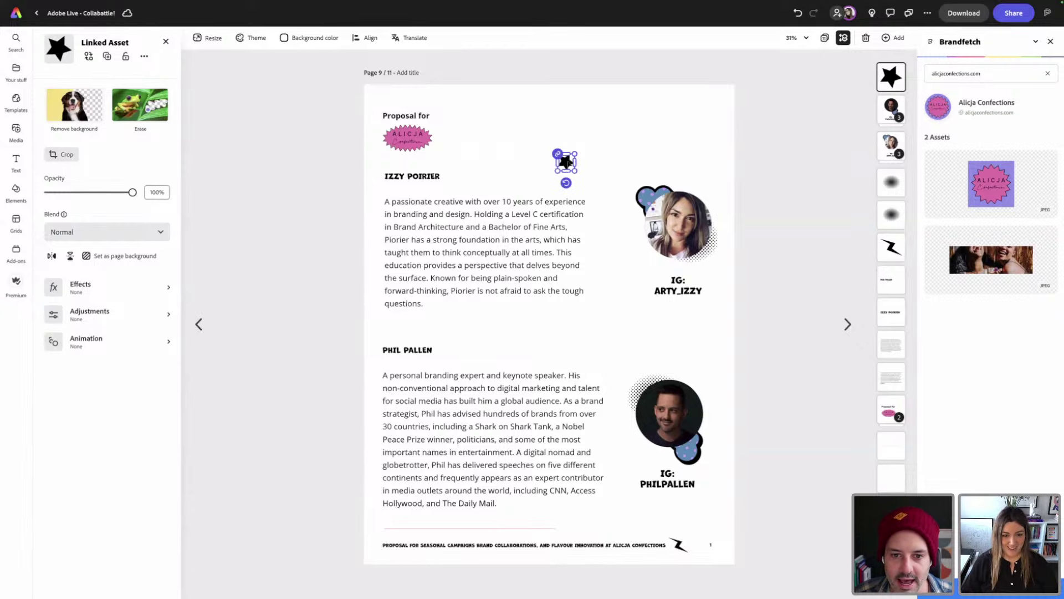
{"action": "left_click_drag", "start_coordinate": [567, 161], "coordinate": [456, 177]}
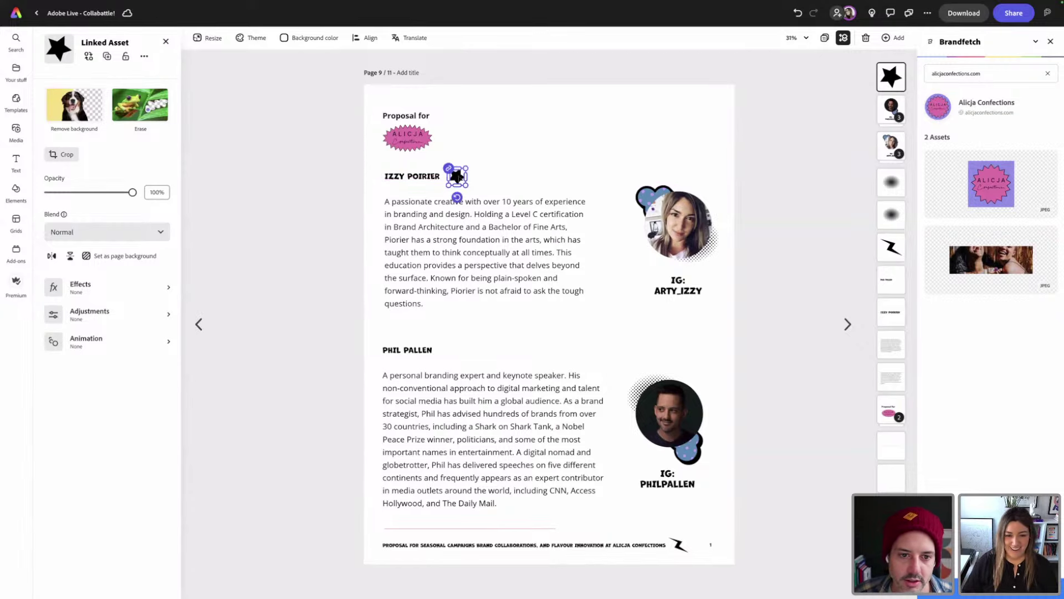
{"action": "left_click", "coordinate": [328, 208]}
- Place the black lightning bolt at the lower portrait's upper right edge and the black star at the upper portrait's lower left edge
{"action": "left_click_drag", "start_coordinate": [149, 179], "coordinate": [651, 438]}
{"action": "left_click", "coordinate": [467, 177]}
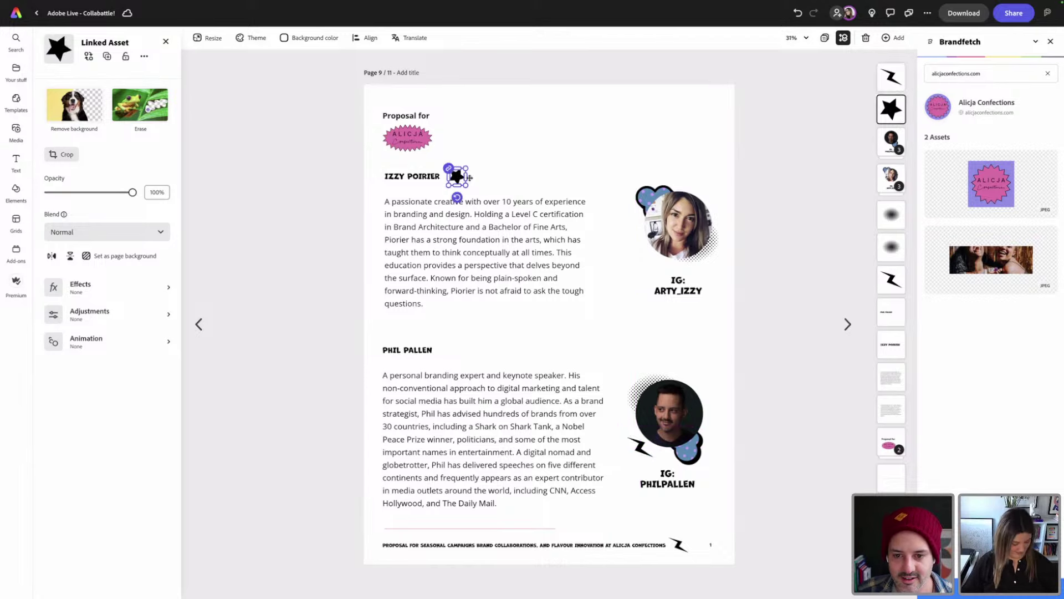
{"action": "left_click_drag", "start_coordinate": [469, 177], "coordinate": [703, 198]}
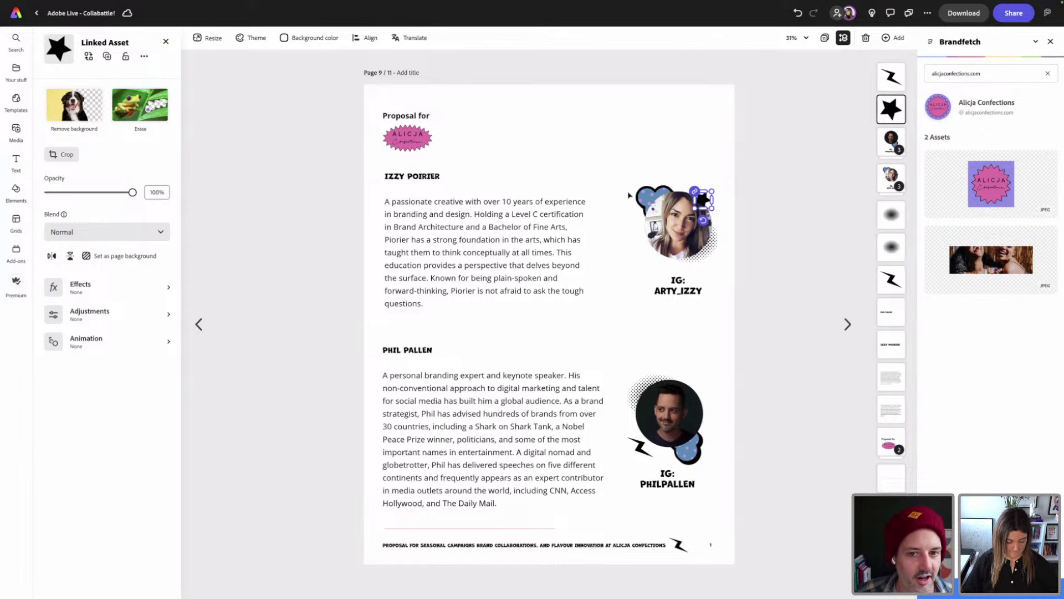
{"action": "left_click_drag", "start_coordinate": [702, 198], "coordinate": [644, 255]}
{"action": "left_click_drag", "start_coordinate": [640, 446], "coordinate": [702, 389]}
{"action": "left_click", "coordinate": [314, 299]}
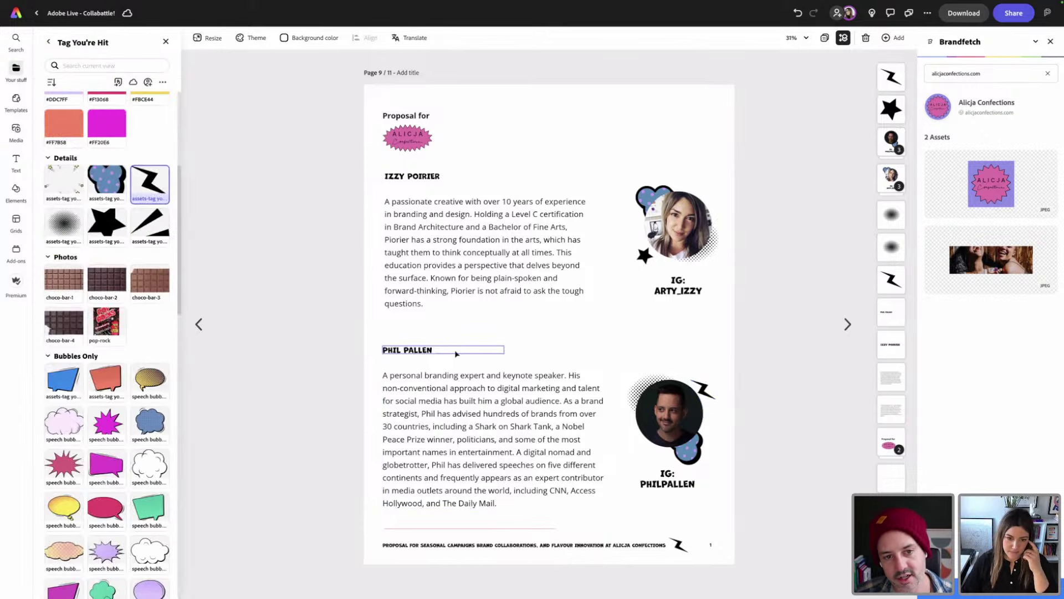
- Check the biography page against the overview page and duplicate the biography page as page 10
{"action": "left_click", "coordinate": [199, 323]}
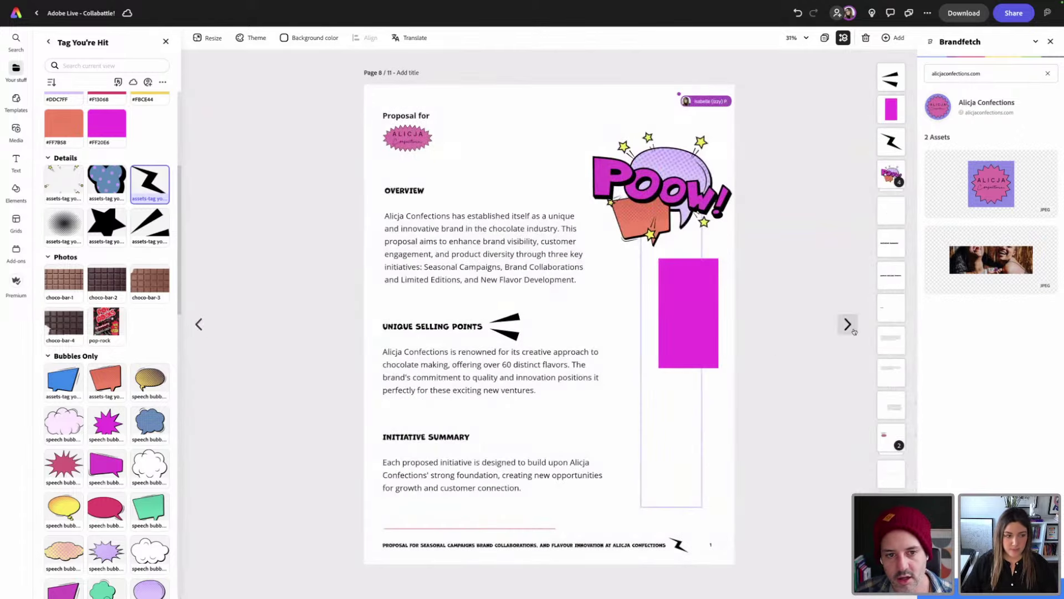
{"action": "left_click", "coordinate": [851, 328]}
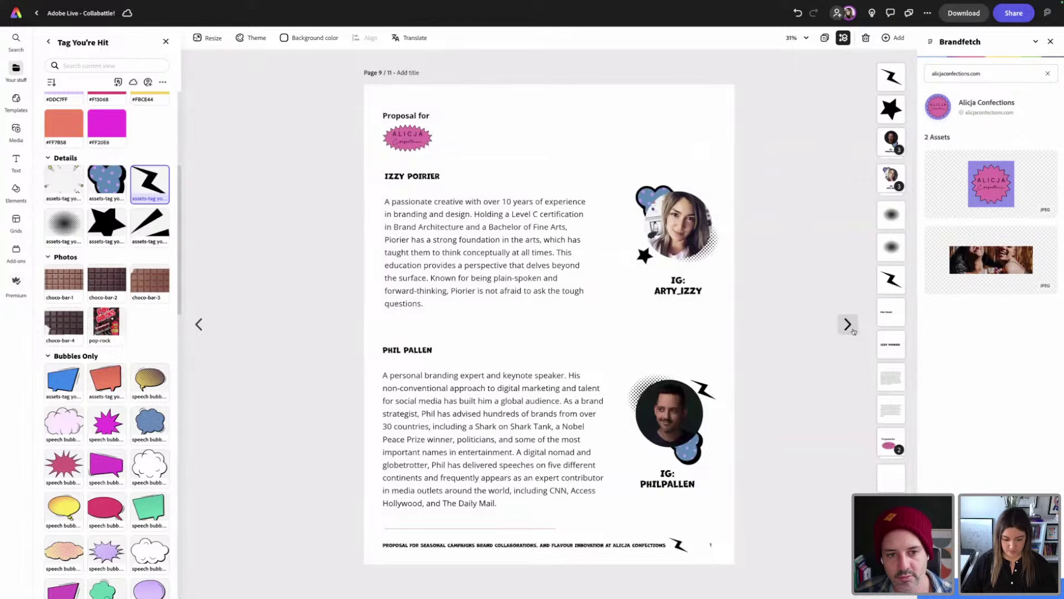
{"action": "left_click", "coordinate": [894, 38]}
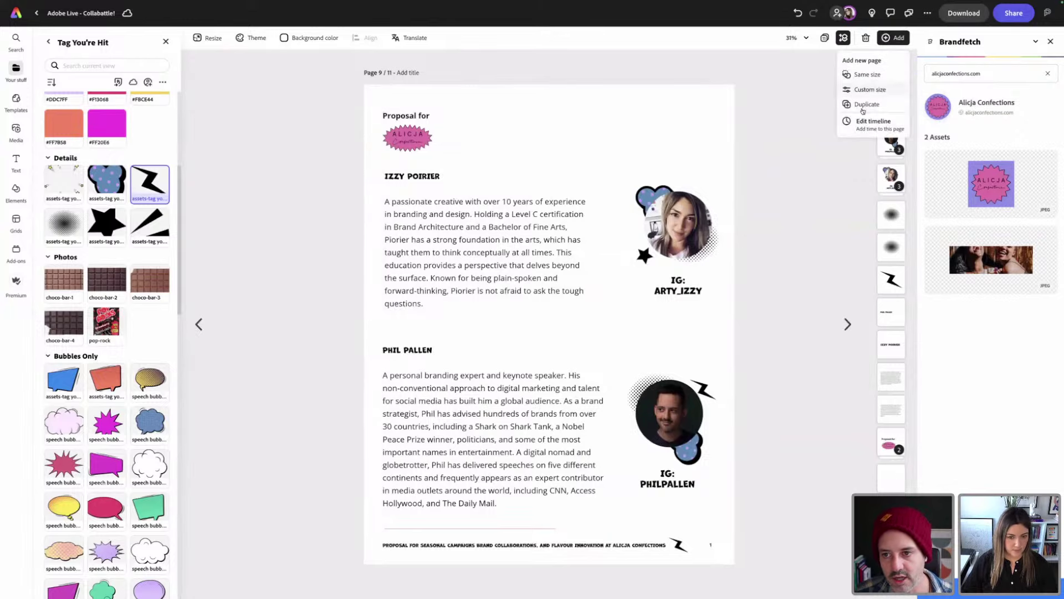
{"action": "left_click", "coordinate": [865, 105]}
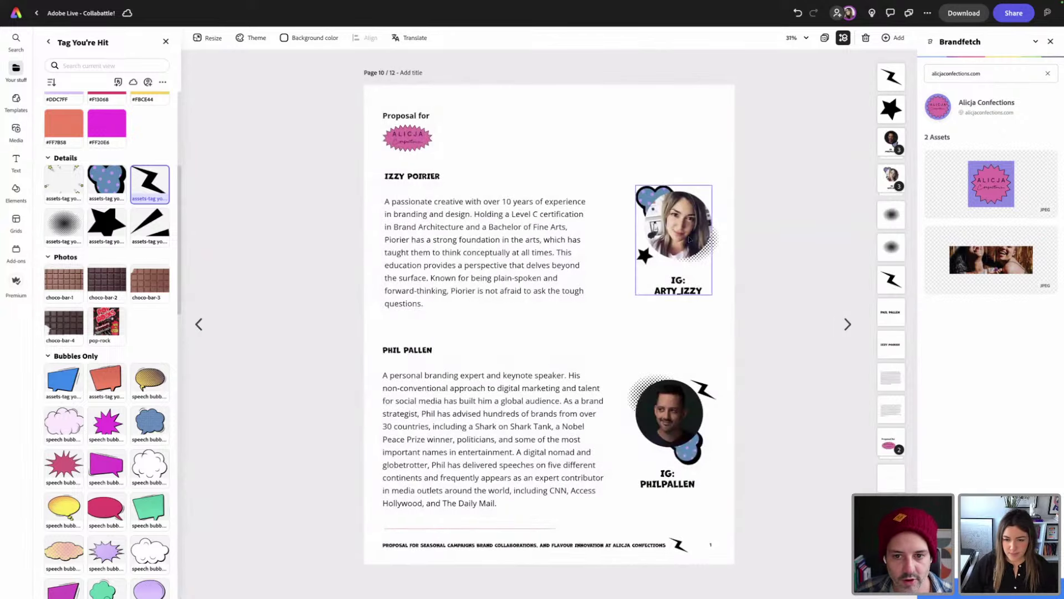
- Delete both portrait groups with their IG captions, halftone dots, star and lightning bolt accents from the duplicated page 10
{"action": "left_click", "coordinate": [682, 228]}
{"action": "key", "text": "Delete"}
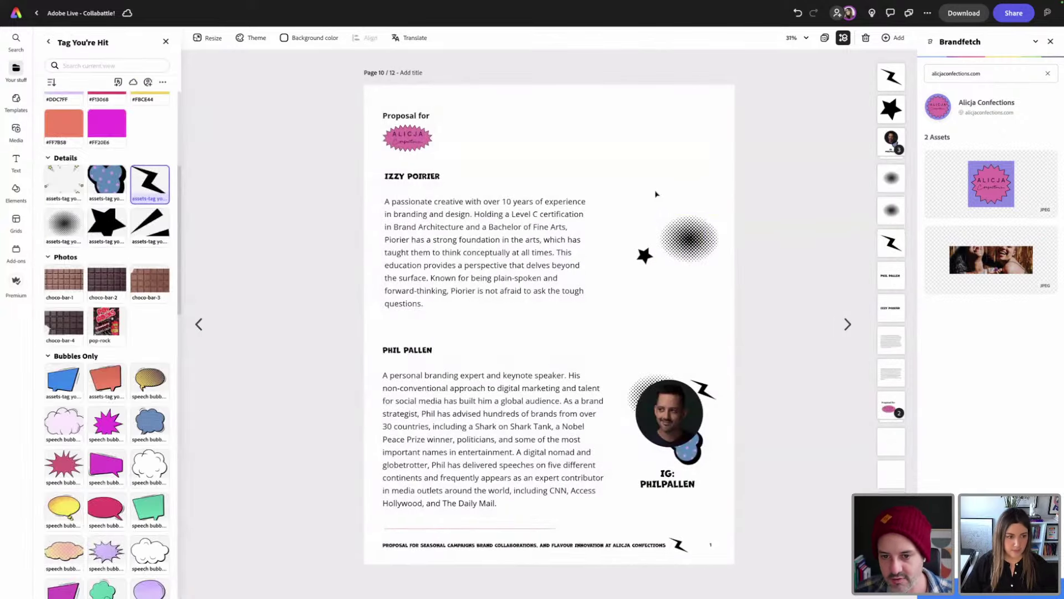
{"action": "left_click", "coordinate": [687, 238]}
{"action": "key", "text": "Delete"}
{"action": "left_click", "coordinate": [674, 413]}
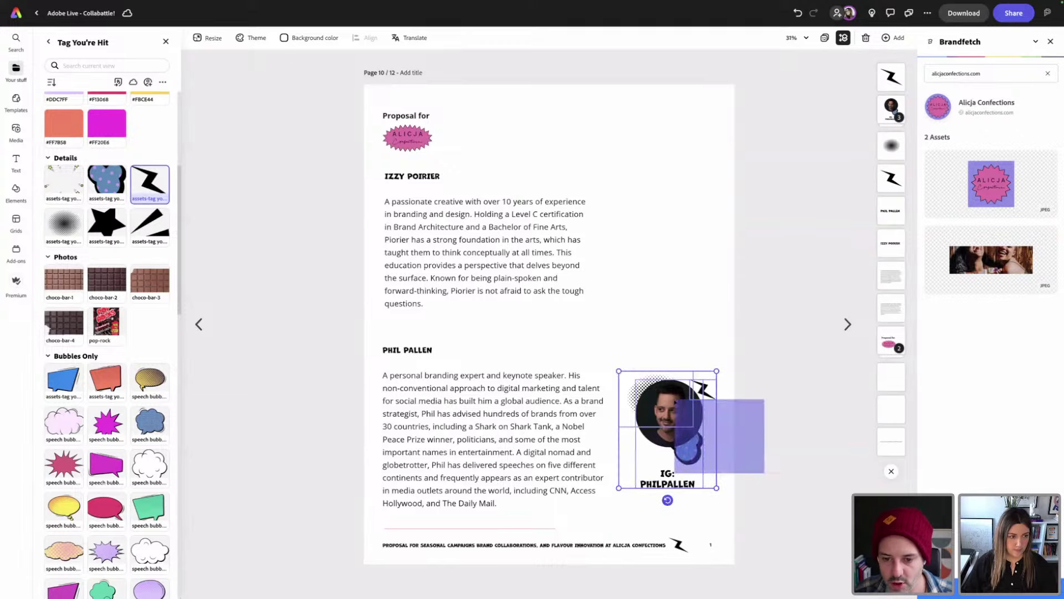
{"action": "key", "text": "Delete"}
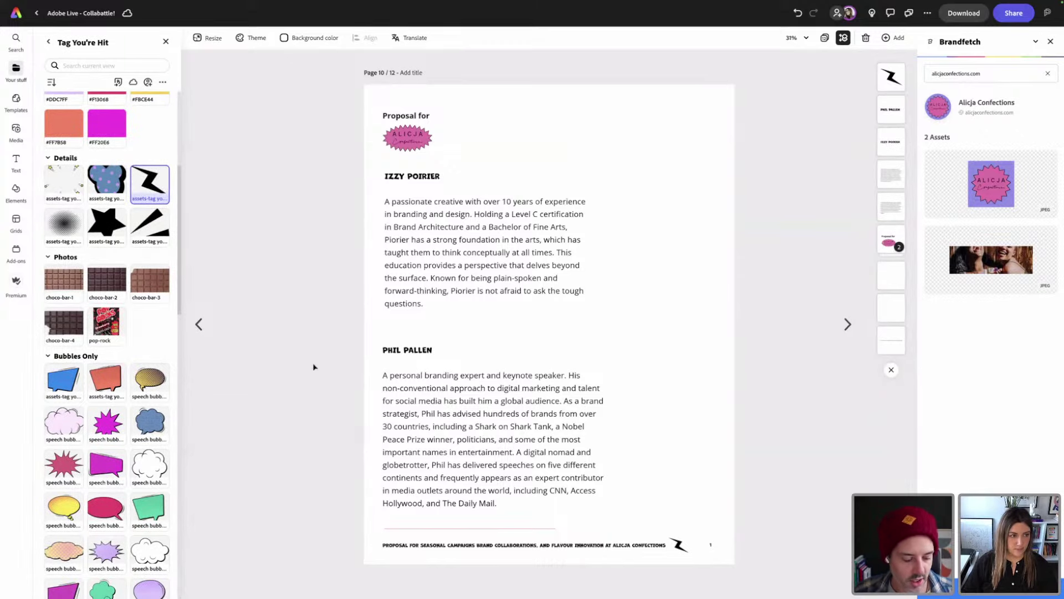
- Switch to the Google Docs proposal text and select the P3 - Seasonal Campaigns paragraphs from Objective through Expected Outcomes
{"action": "key", "text": "alt+Tab"}
{"action": "left_click", "coordinate": [482, 326]}
{"action": "scroll", "coordinate": [480, 327], "scroll_direction": "down", "scroll_amount": 5}
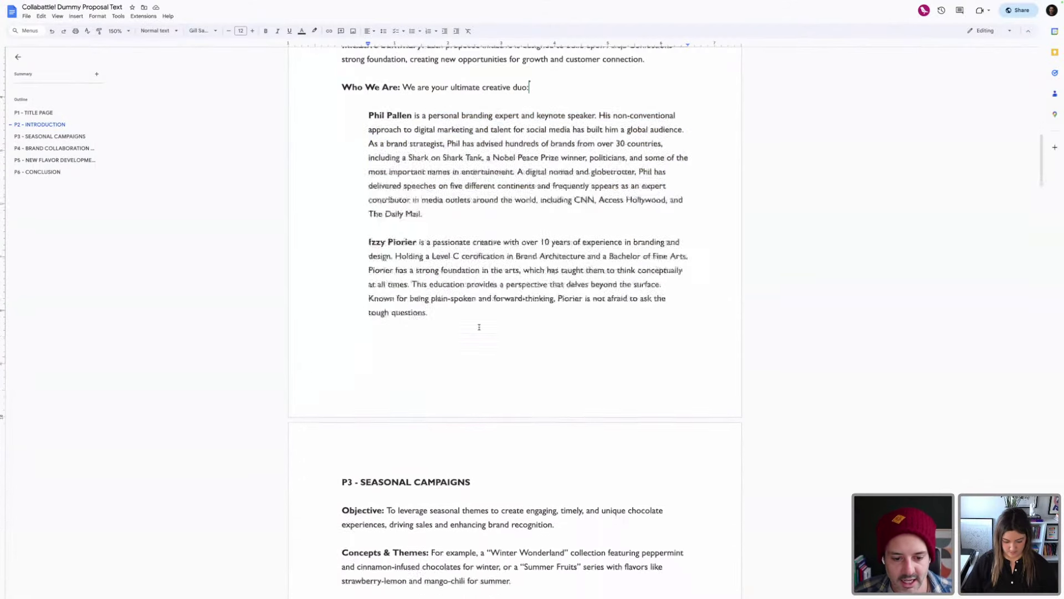
{"action": "scroll", "coordinate": [480, 327], "scroll_direction": "down", "scroll_amount": 3}
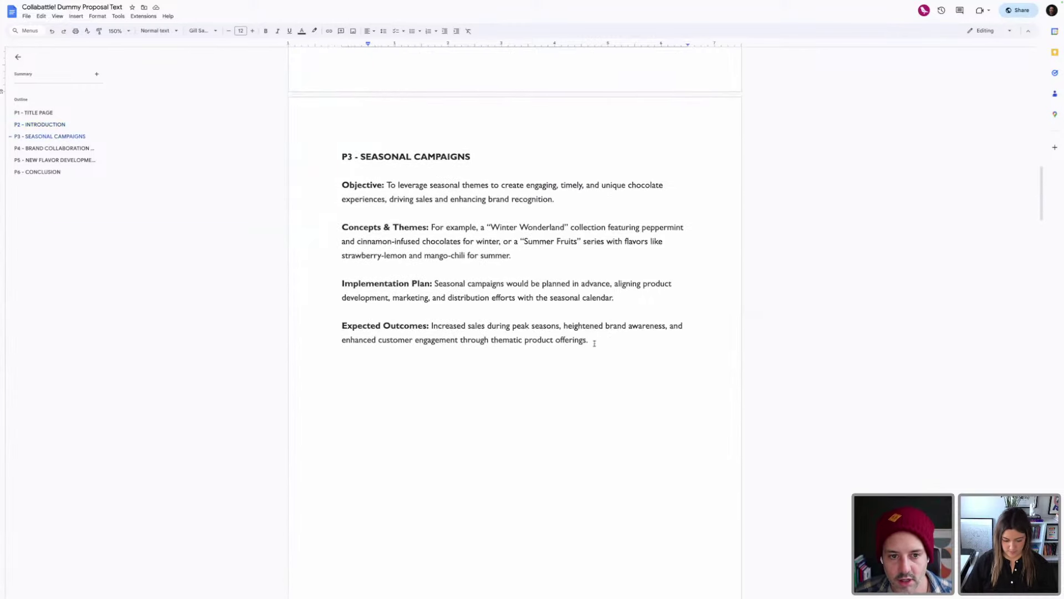
{"action": "left_click_drag", "start_coordinate": [594, 340], "coordinate": [342, 193]}
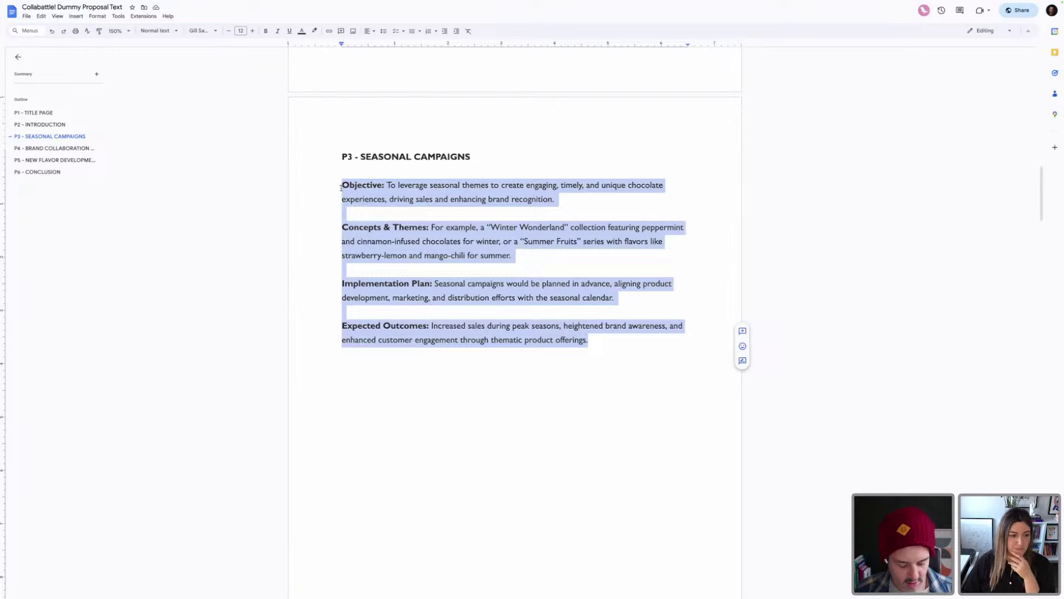
- Return to the Adobe Express layout and replace page 10's first heading with "SEASONAL CAMPAIGN IDEAS"
{"action": "key", "text": "ctrl+Tab"}
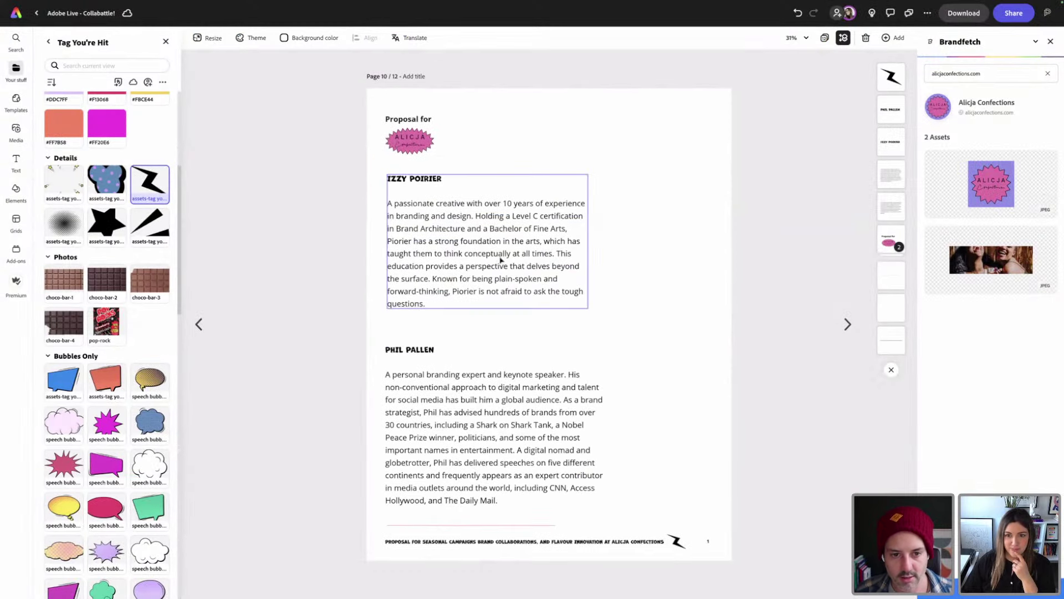
{"action": "left_click", "coordinate": [442, 179]}
{"action": "left_click", "coordinate": [441, 178]}
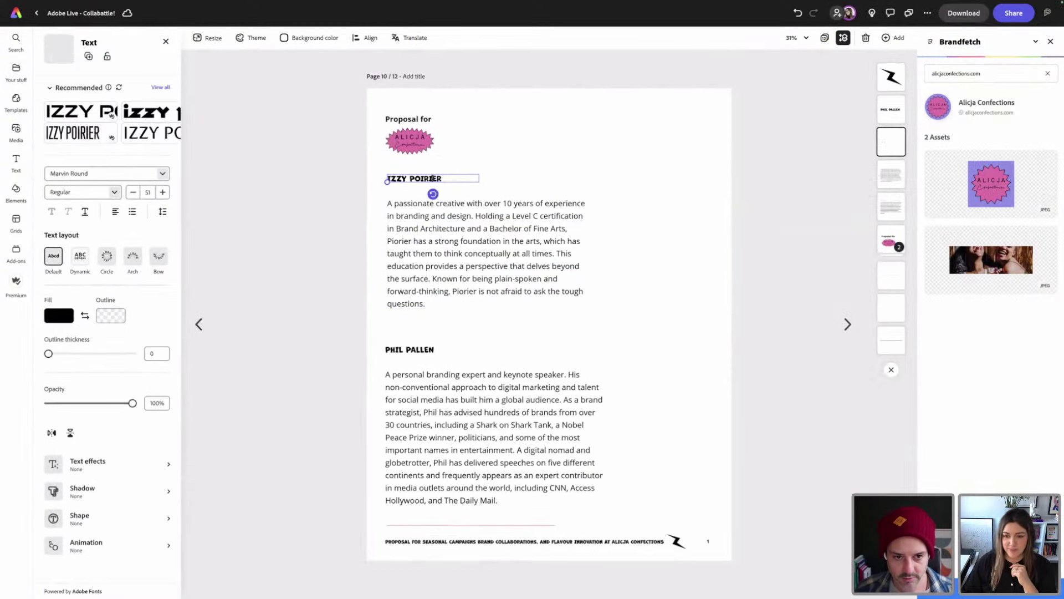
{"action": "triple_click", "coordinate": [432, 178]}
{"action": "type", "text": "SEASONA"}
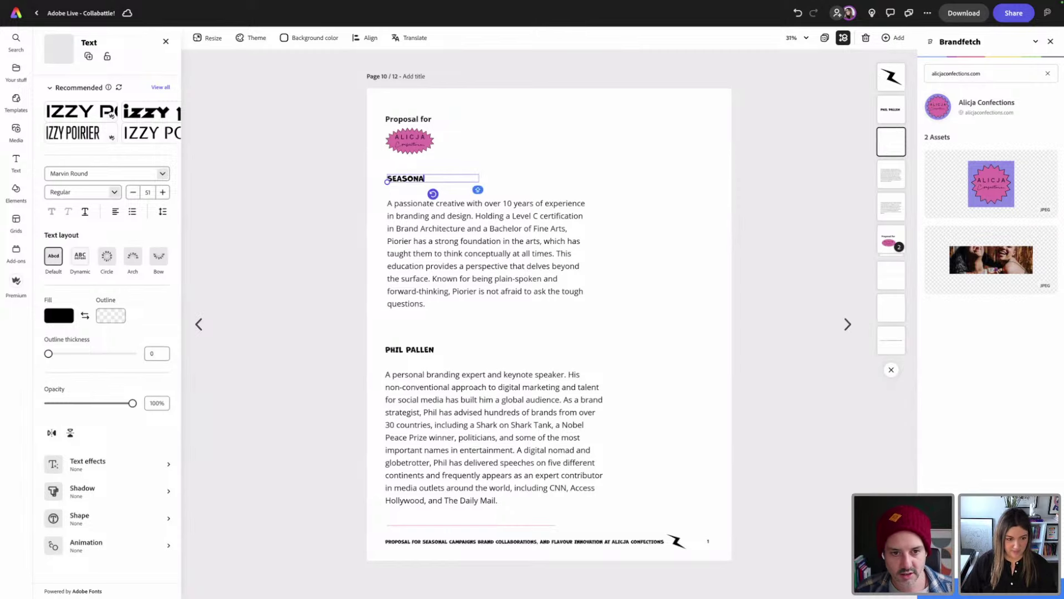
{"action": "type", "text": "L CAMPAIGN IDEAS"}
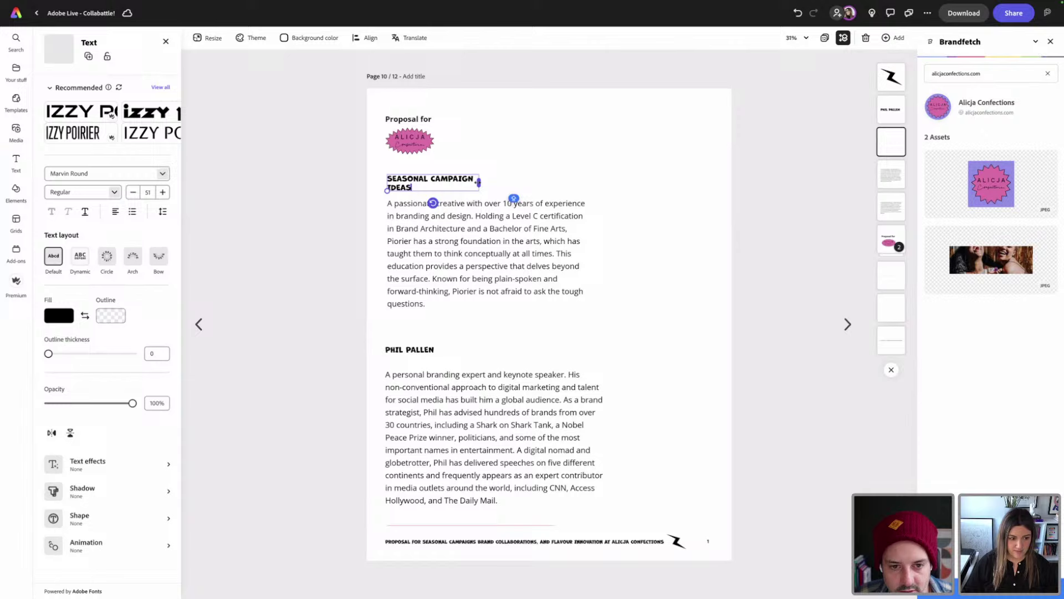
- Widen the SEASONAL CAMPAIGN IDEAS heading to fit on one line and delete the second biography's heading and paragraph
{"action": "left_click_drag", "start_coordinate": [478, 182], "coordinate": [542, 181]}
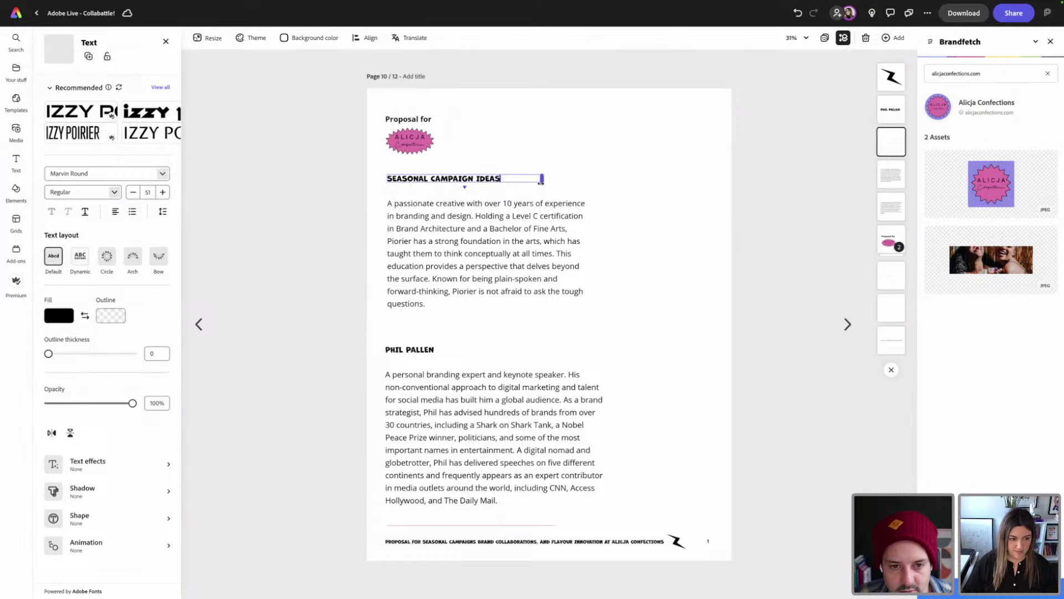
{"action": "left_click", "coordinate": [430, 397]}
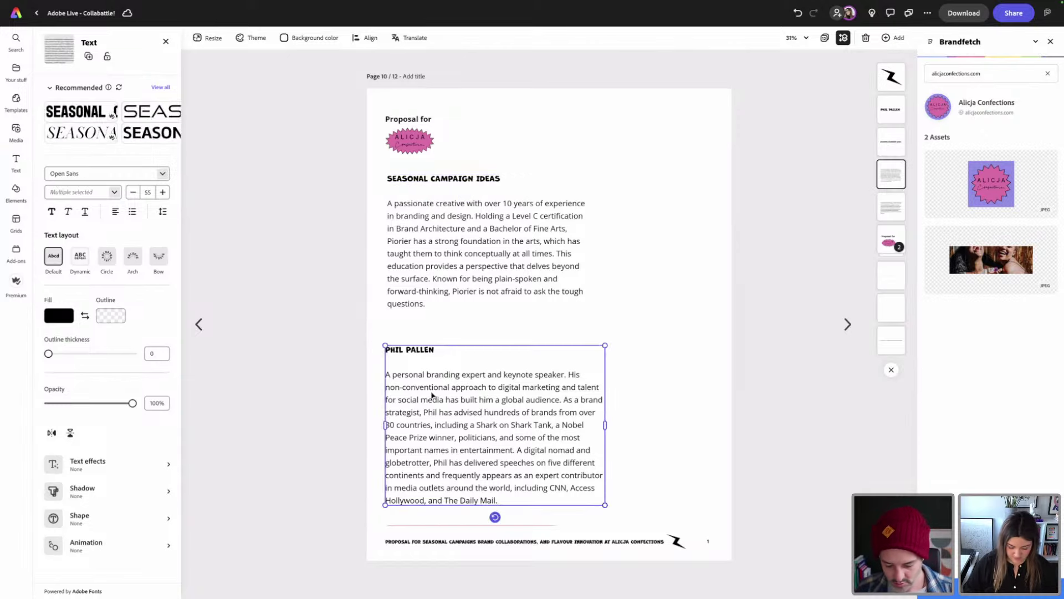
{"action": "left_click", "coordinate": [431, 348]}
- Replace the remaining biography paragraph with the copied seasonal campaign text from Objective through Expected Outcomes
{"action": "left_click", "coordinate": [465, 260]}
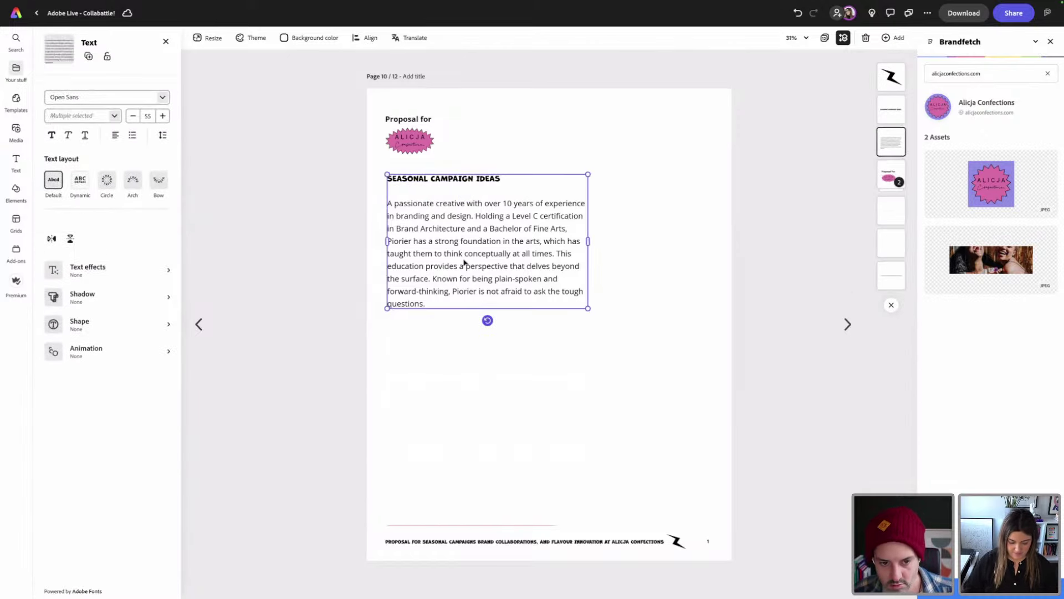
{"action": "left_click_drag", "start_coordinate": [428, 303], "coordinate": [378, 201]}
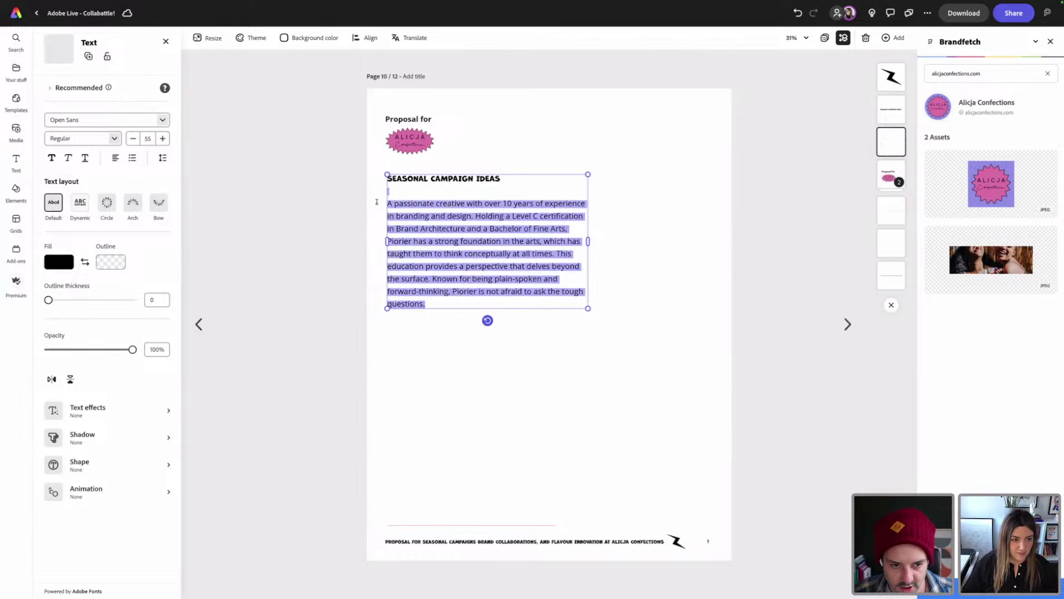
{"action": "type", "text": "Objective: To leverage seasonal themes to create engaging, timely, and unique chocolate experiences, driving sales and enhancing brand recognition.  Concepts & Themes: For example, a \"Winter Wonderland\" collection featuring peppermint and cinnamon-infused chocolates for winter, or a \"Summer Fruits\" series with flavors like strawberry-lemon and mango-chili for summer.  Implementation Plan: Seasonal campaigns would be planned in advance, aligning product development, marketing, and distribution efforts with the seasonal calendar.  Expected Outcomes: Increased sales during peak seasons, heightened brand awareness, and enhanced customer engagement through thematic product offerings."}
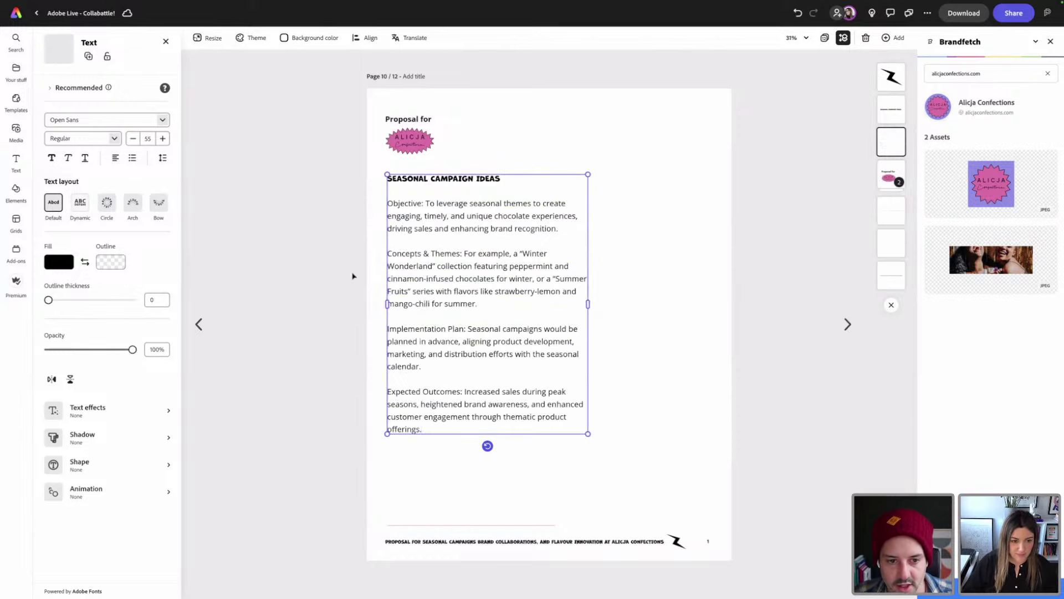
- Make the Objective, Concepts & Themes, Implementation Plan and Expected Outcomes labels bold in the body text
{"action": "double_click", "coordinate": [411, 203]}
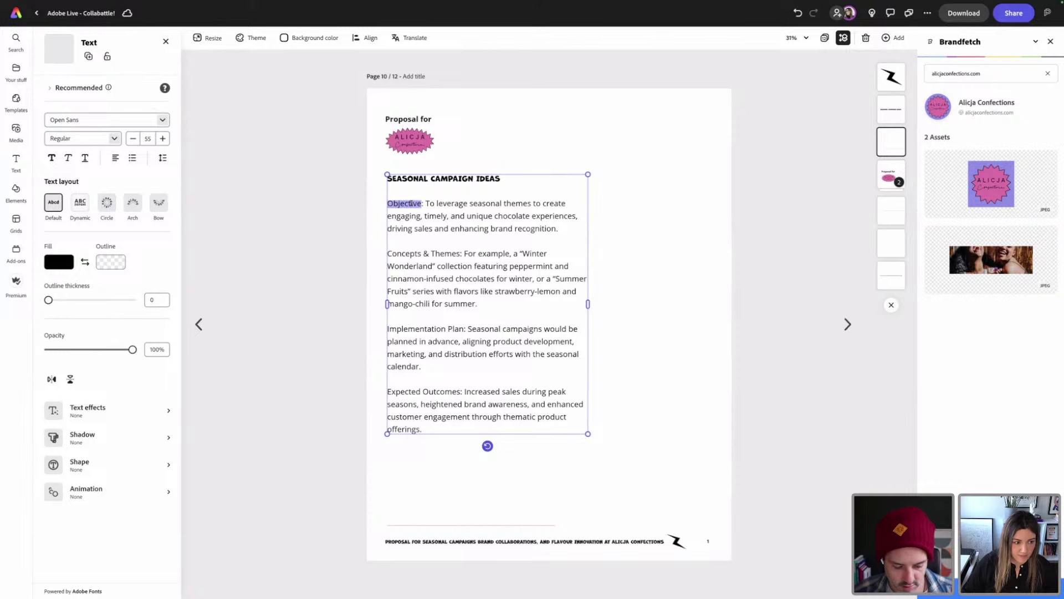
{"action": "key", "text": "ctrl+b"}
{"action": "left_click", "coordinate": [414, 253]}
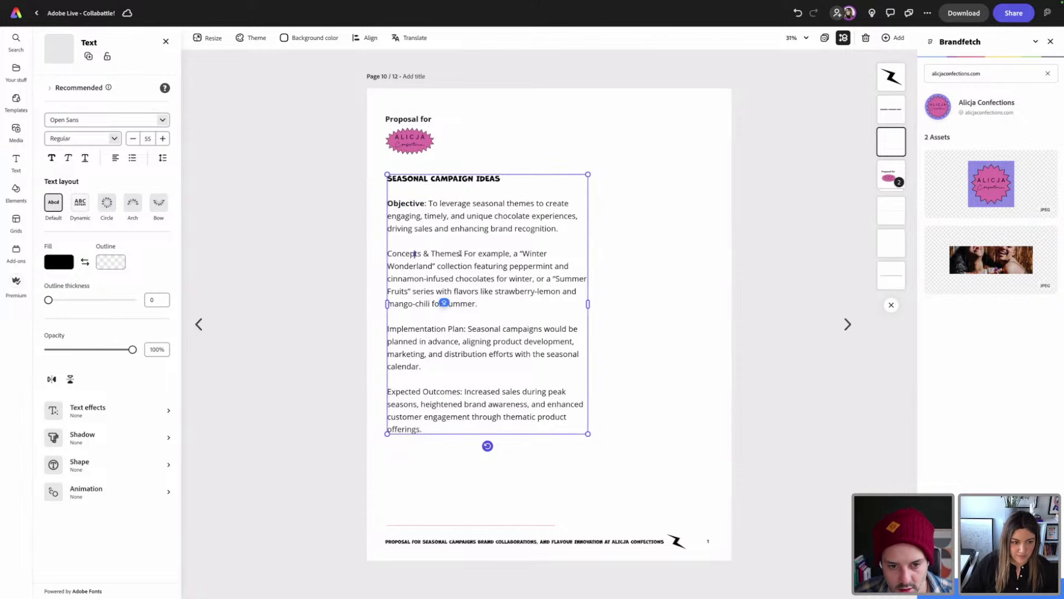
{"action": "left_click_drag", "start_coordinate": [463, 253], "coordinate": [387, 253]}
{"action": "key", "text": "ctrl+b"}
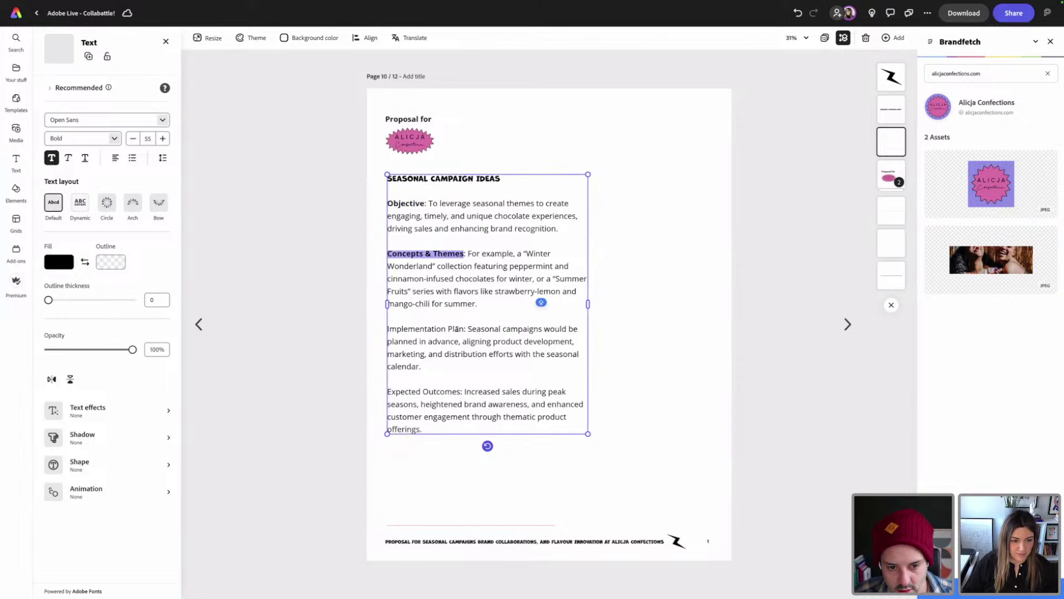
{"action": "left_click_drag", "start_coordinate": [464, 329], "coordinate": [388, 329]}
{"action": "key", "text": "ctrl+b"}
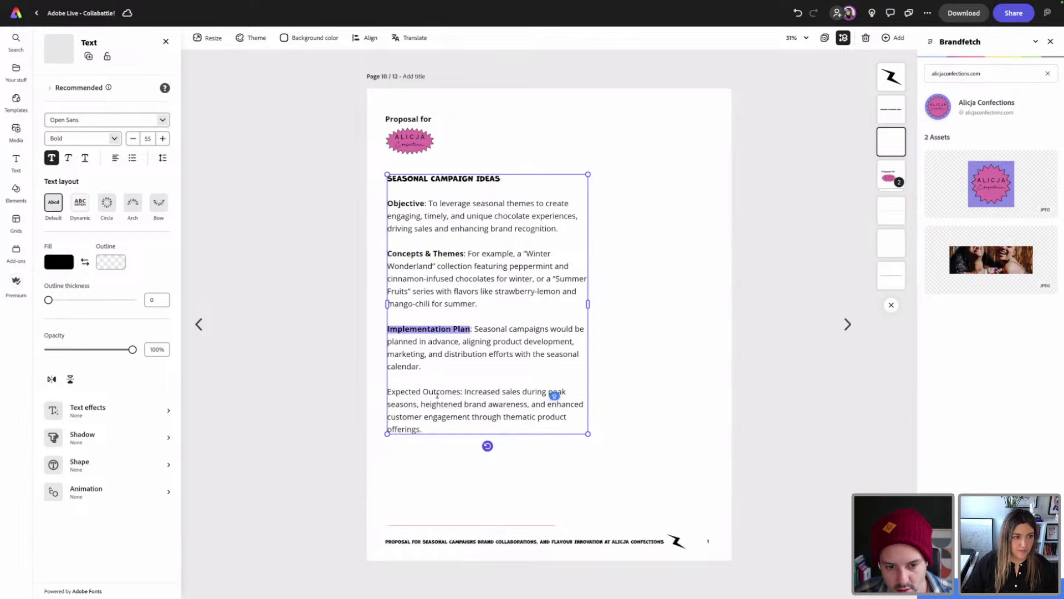
{"action": "left_click_drag", "start_coordinate": [464, 391], "coordinate": [387, 392]}
{"action": "key", "text": "ctrl+b"}
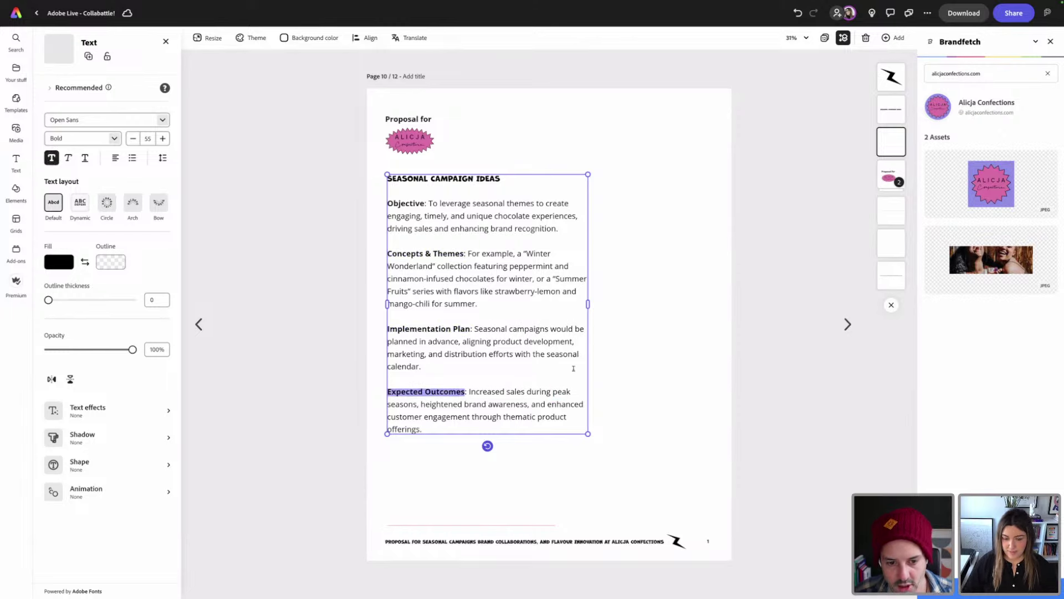
{"action": "key", "text": "Escape"}
{"action": "left_click", "coordinate": [631, 248]}
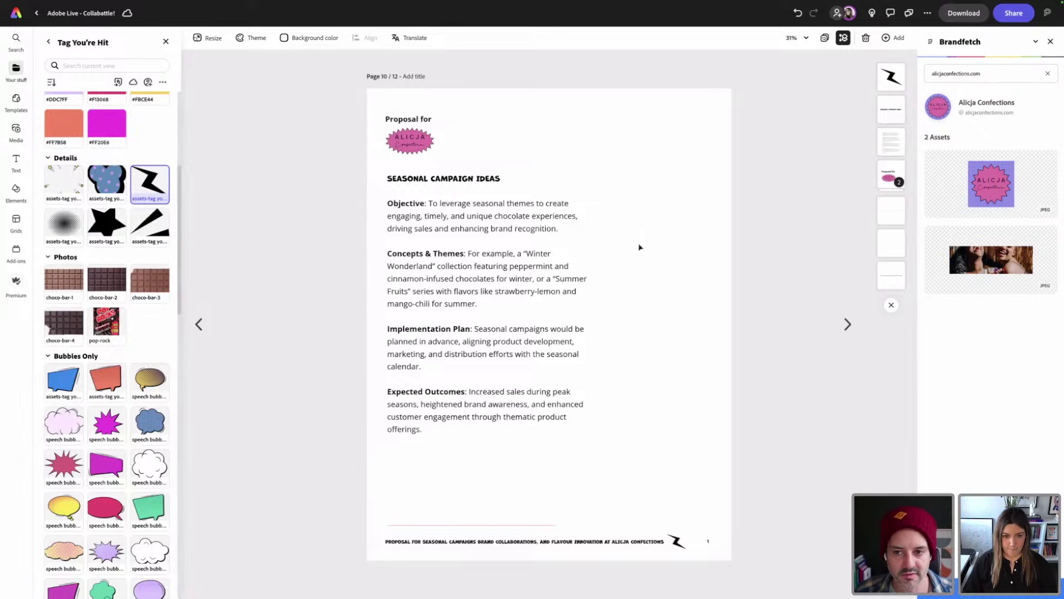
- Copy the phrase 'a “Winter Wonderland” collection featuring peppermint and cinnamon-infused chocolates for winter' from the Concepts & Themes paragraph
{"action": "left_click", "coordinate": [535, 275]}
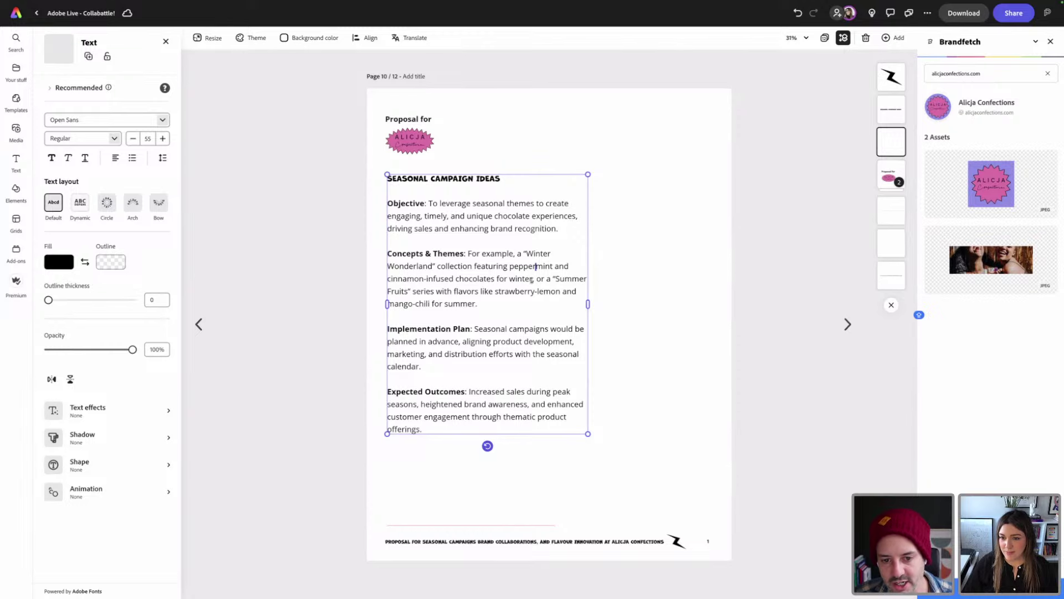
{"action": "left_click_drag", "start_coordinate": [532, 279], "coordinate": [518, 256]}
{"action": "key", "text": "ctrl+c"}
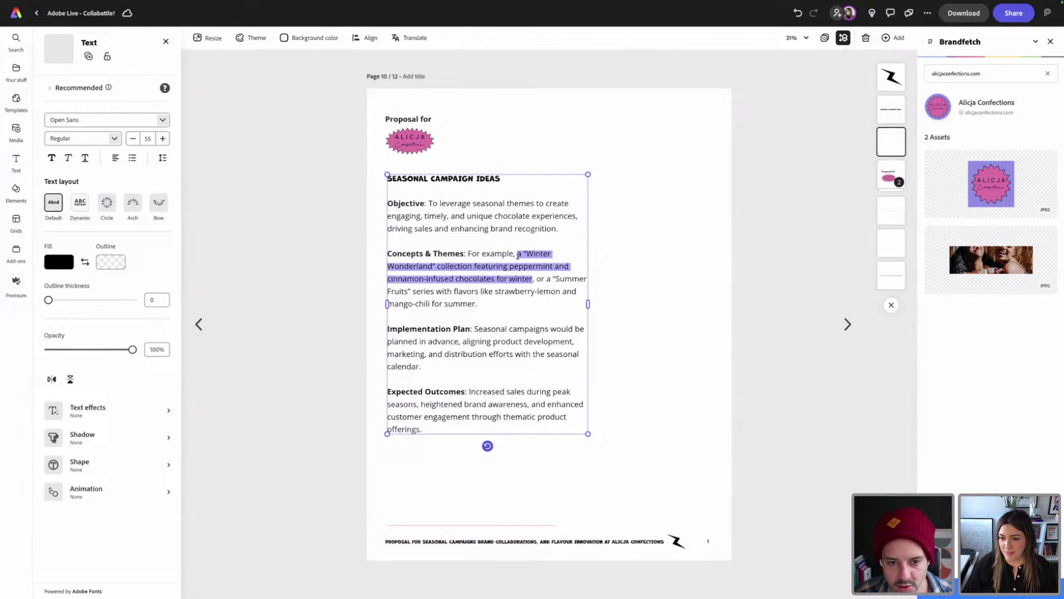
{"action": "key", "text": "Escape"}
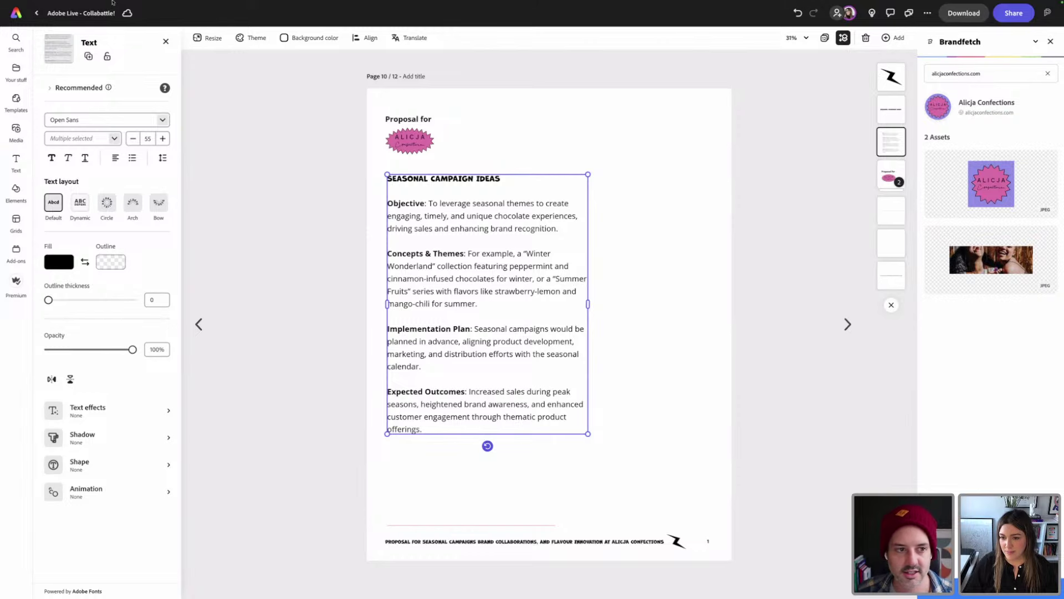
- Add a Portrait (3:4) text-to-image placeholder and move it into the blank area beside the Objective and Concepts & Themes paragraphs
{"action": "left_click", "coordinate": [166, 41]}
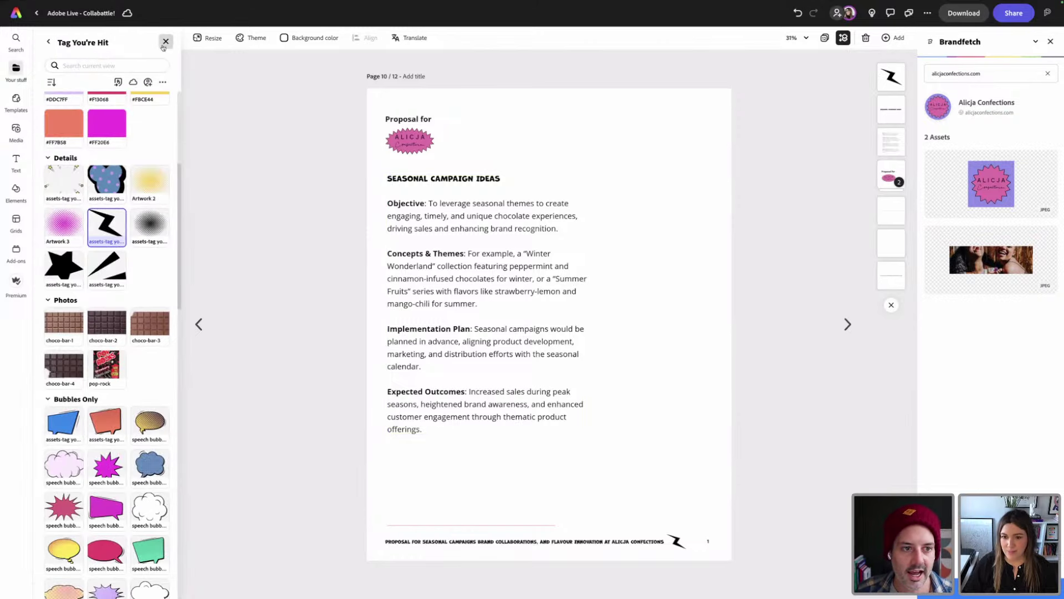
{"action": "left_click", "coordinate": [166, 42]}
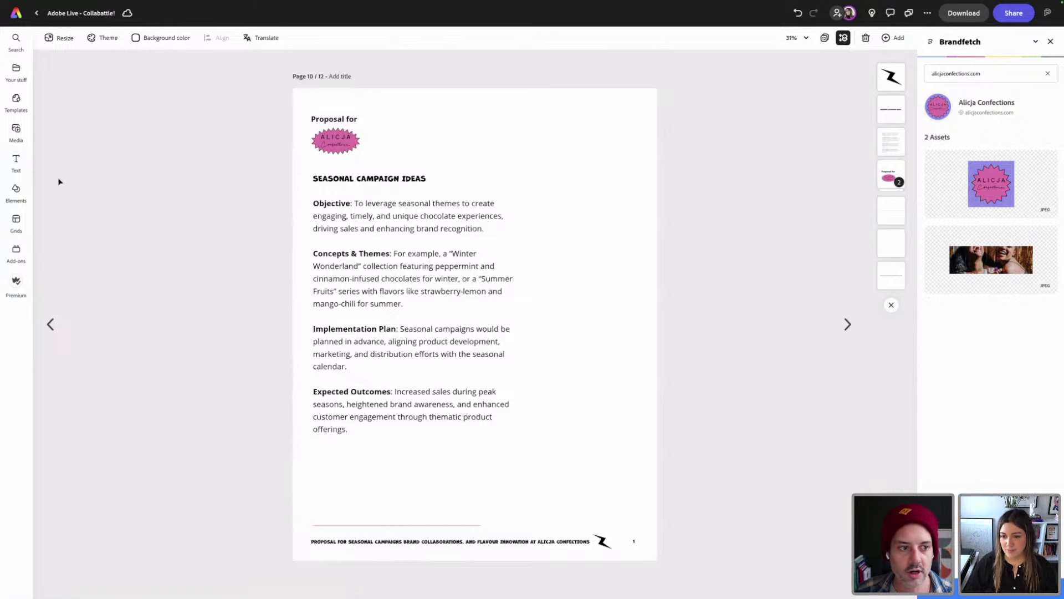
{"action": "left_click", "coordinate": [15, 131]}
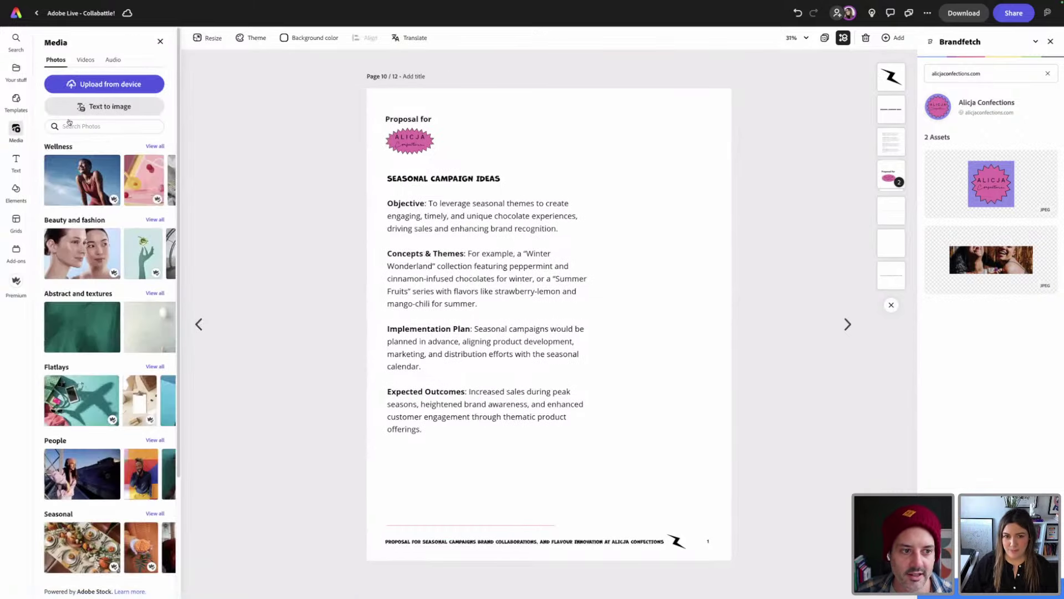
{"action": "left_click", "coordinate": [131, 111]}
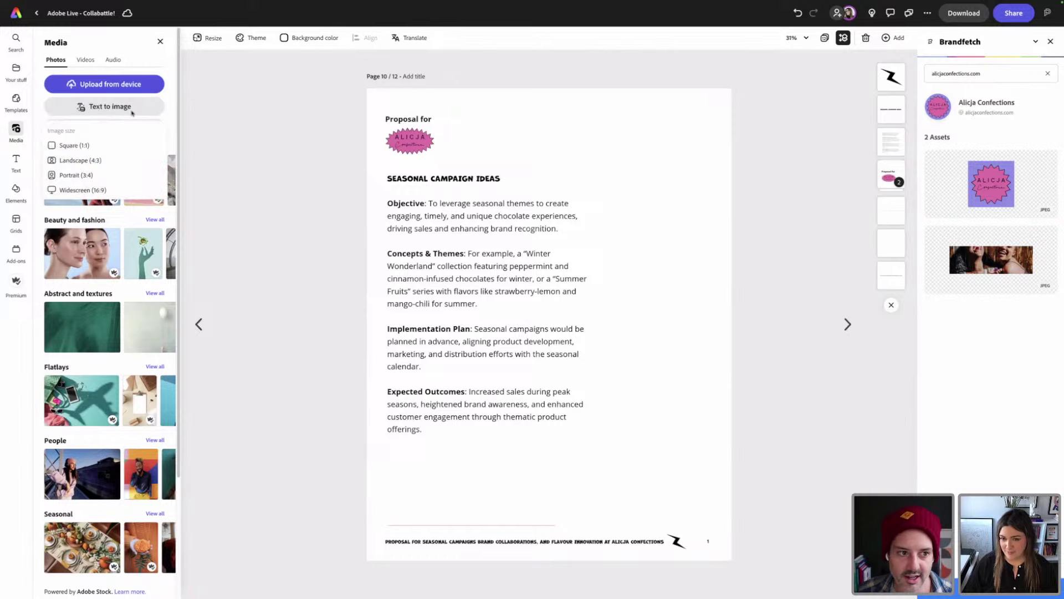
{"action": "left_click", "coordinate": [76, 175]}
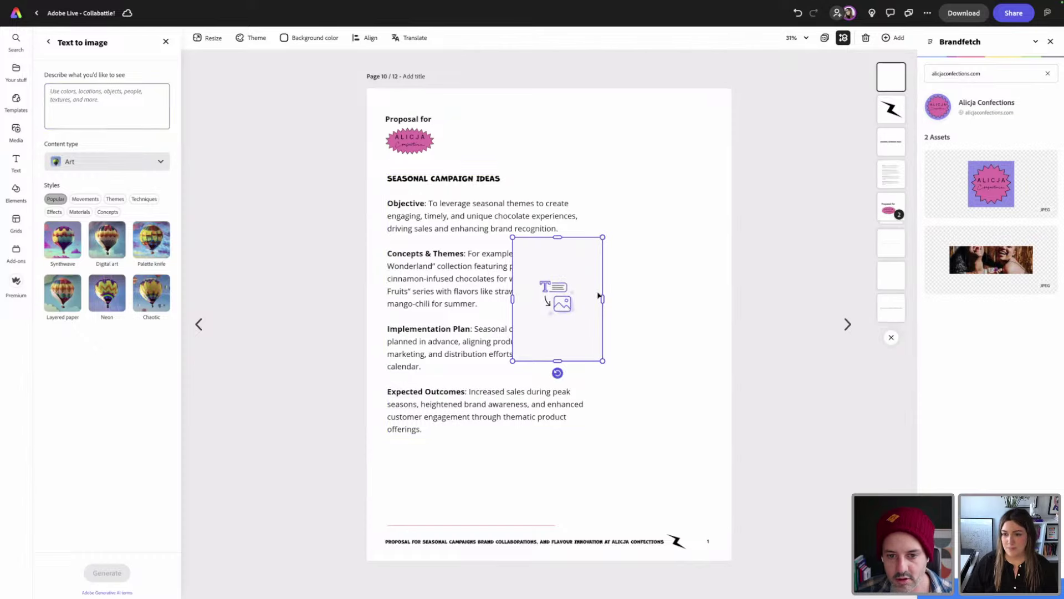
{"action": "left_click_drag", "start_coordinate": [599, 295], "coordinate": [666, 266]}
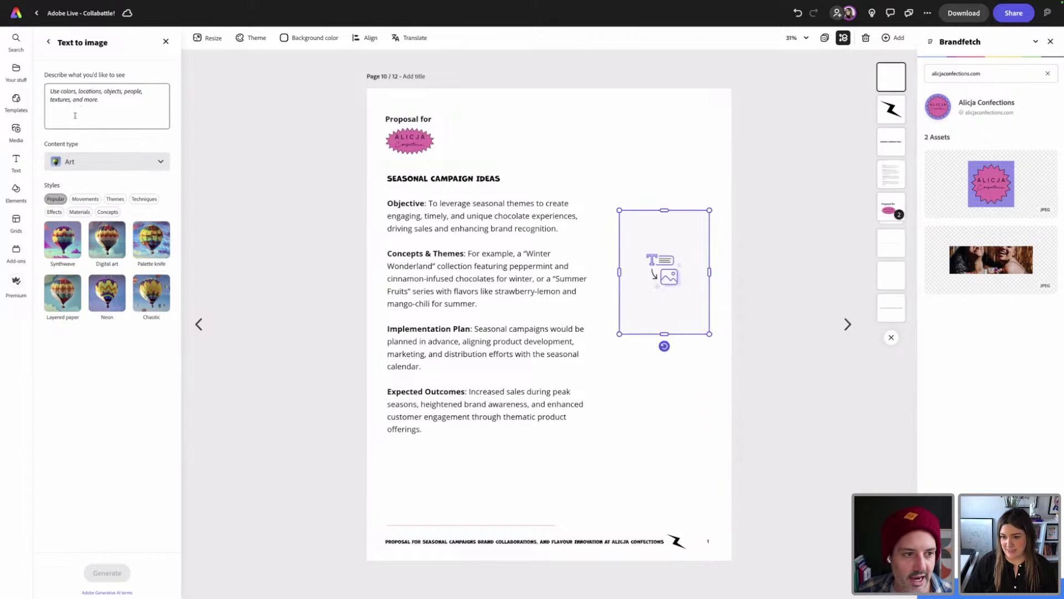
- Paste the copied Winter Wonderland phrase as the image prompt and capitalize its first letter
{"action": "left_click", "coordinate": [90, 100]}
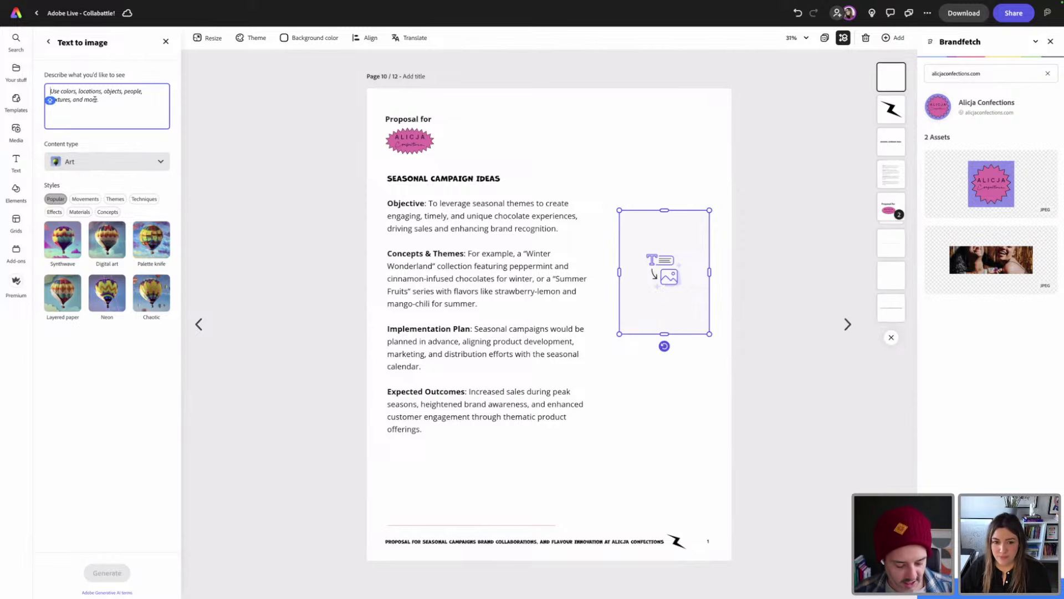
{"action": "key", "text": "ctrl+v"}
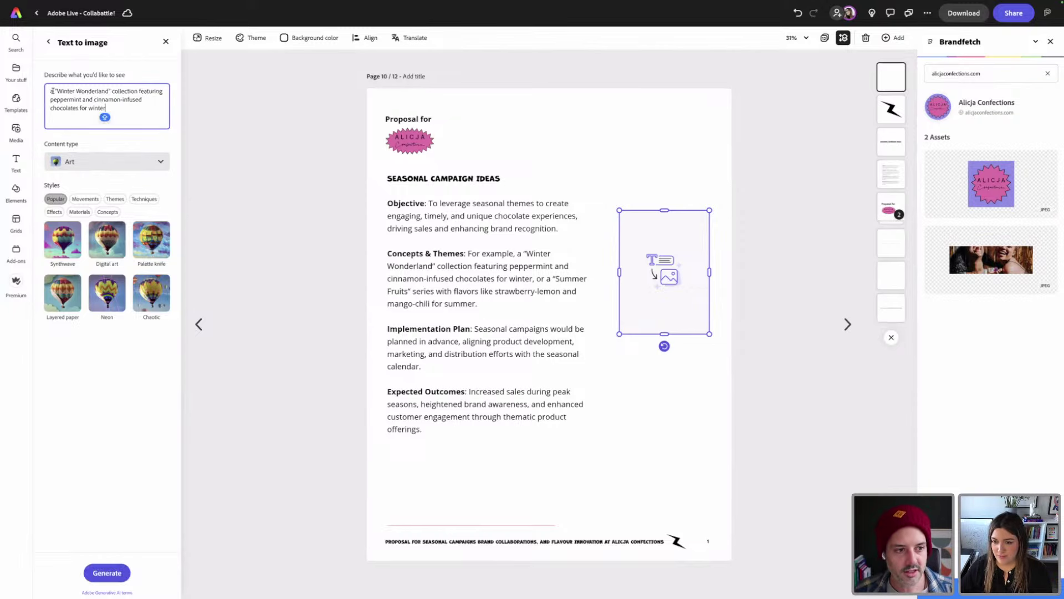
{"action": "key", "text": "BackSpace"}
{"action": "type", "text": "A"}
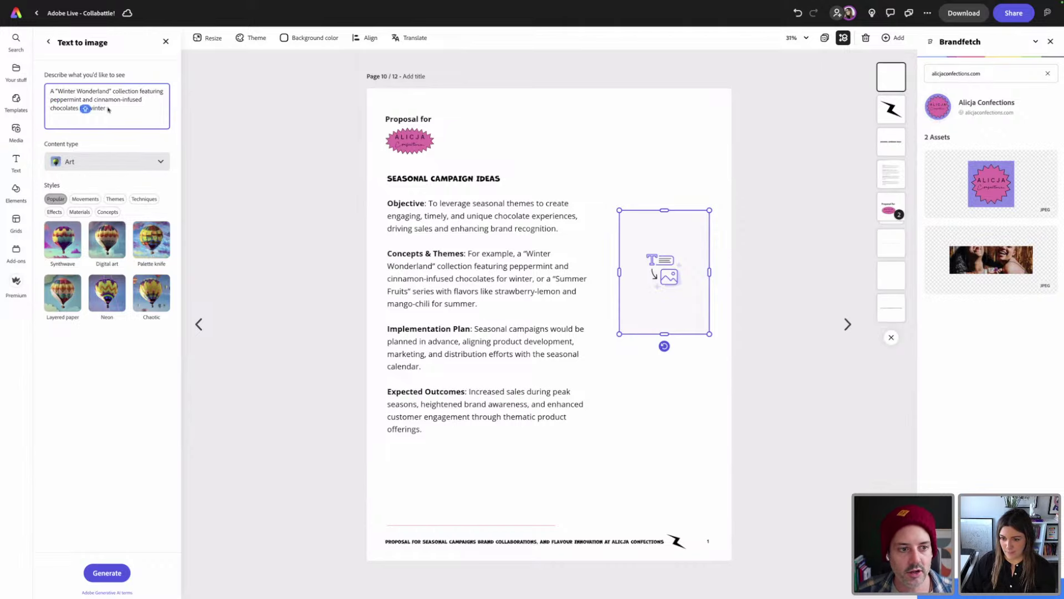
{"action": "left_click_drag", "start_coordinate": [107, 109], "coordinate": [51, 90]}
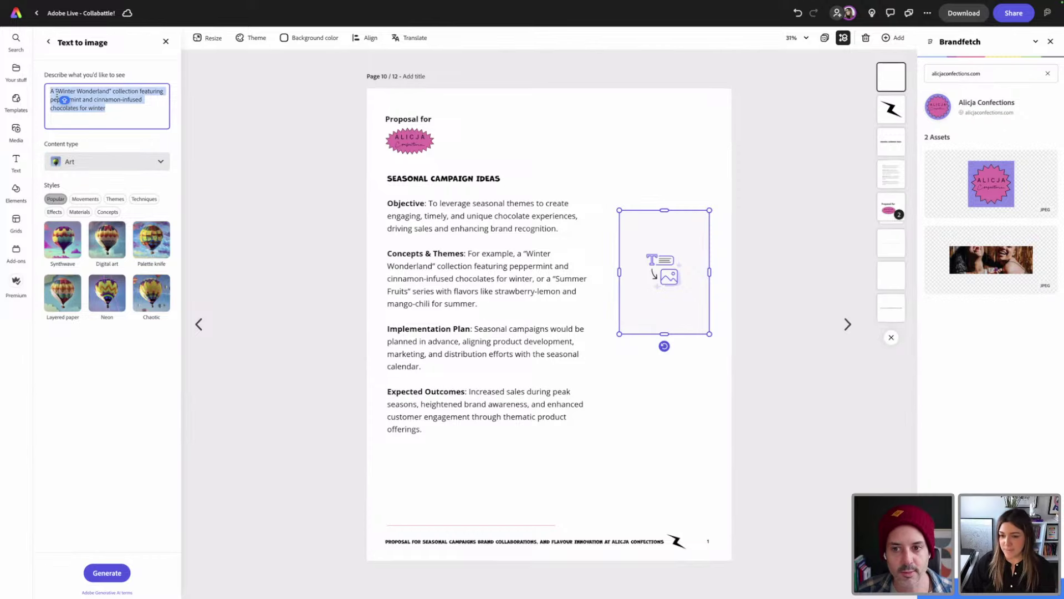
{"action": "left_click", "coordinate": [72, 101]}
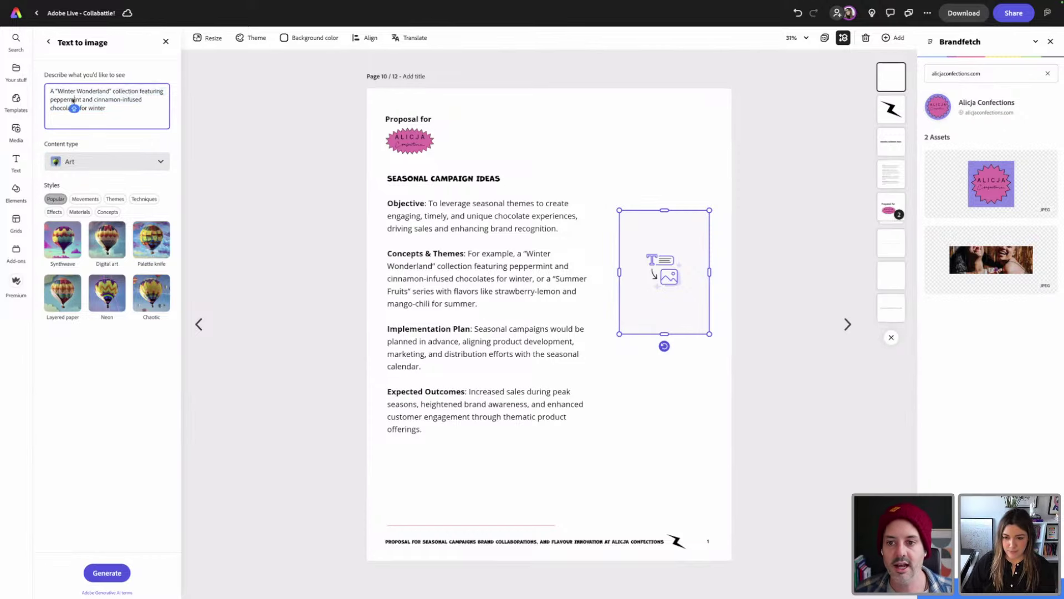
- Insert "Chocolate bar" before "collection" in the image prompt
{"action": "left_click", "coordinate": [113, 92]}
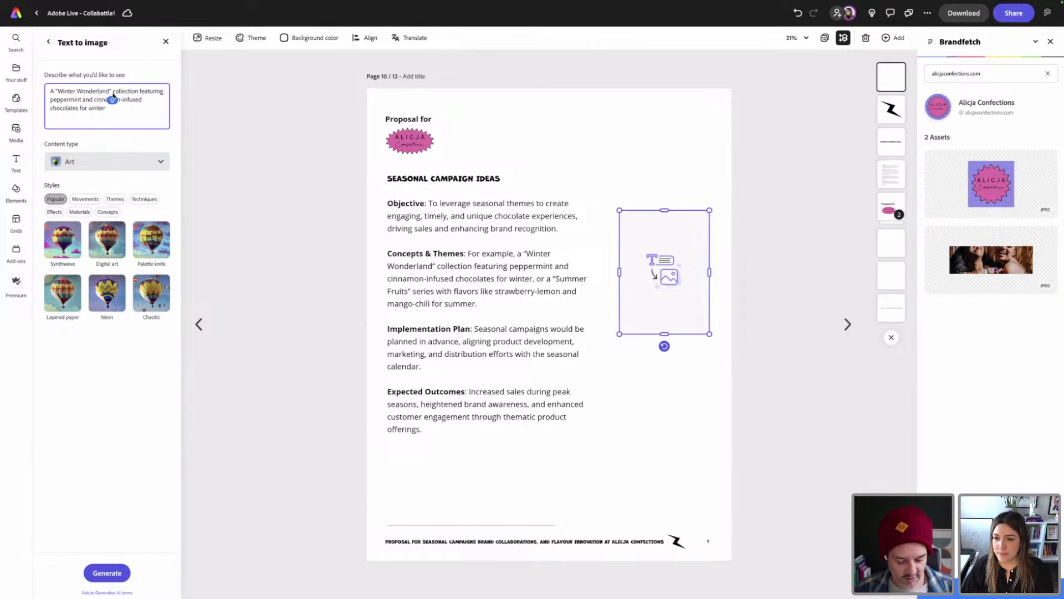
{"action": "type", "text": "CHOCOL"}
{"action": "key", "text": "BackSpace"}
{"action": "key", "text": "BackSpace"}
{"action": "key", "text": "BackSpace"}
{"action": "key", "text": "BackSpace"}
{"action": "key", "text": "BackSpace"}
{"action": "key", "text": "BackSpace"}
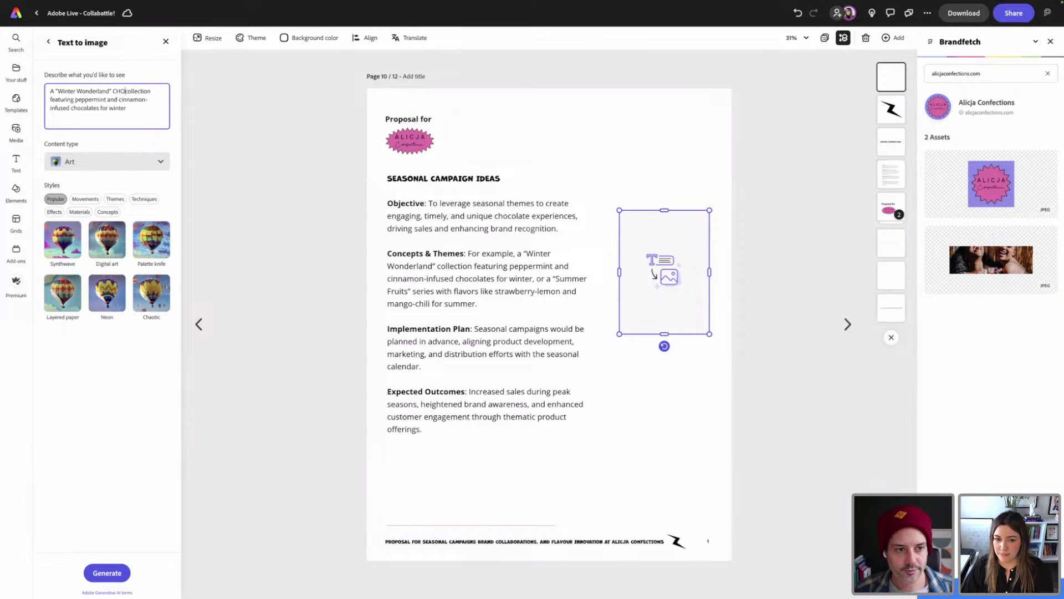
{"action": "type", "text": "C"}
{"action": "key", "text": "Delete"}
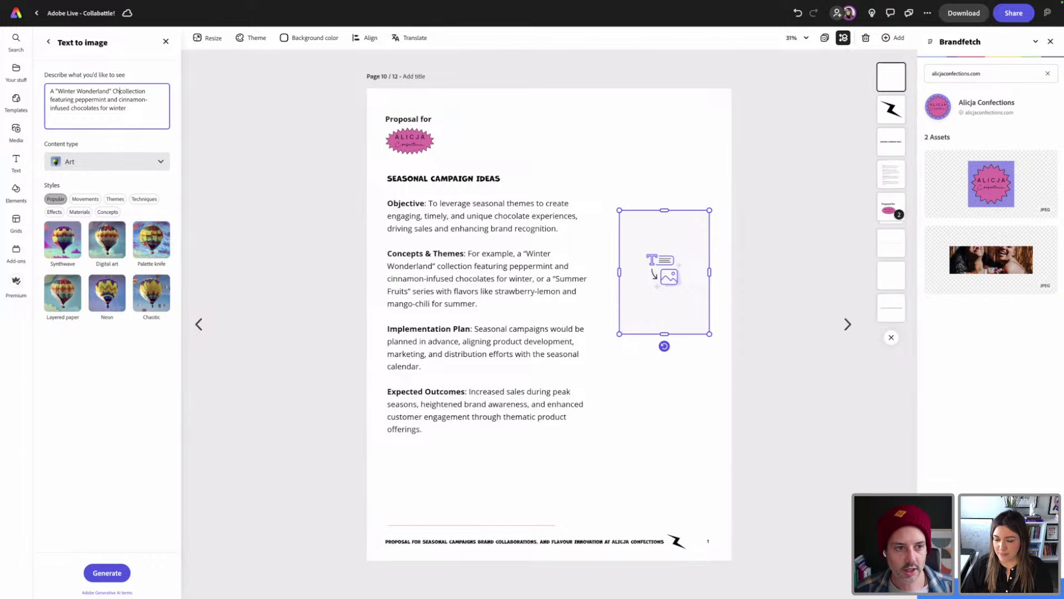
{"action": "type", "text": "hocolate bar c"}
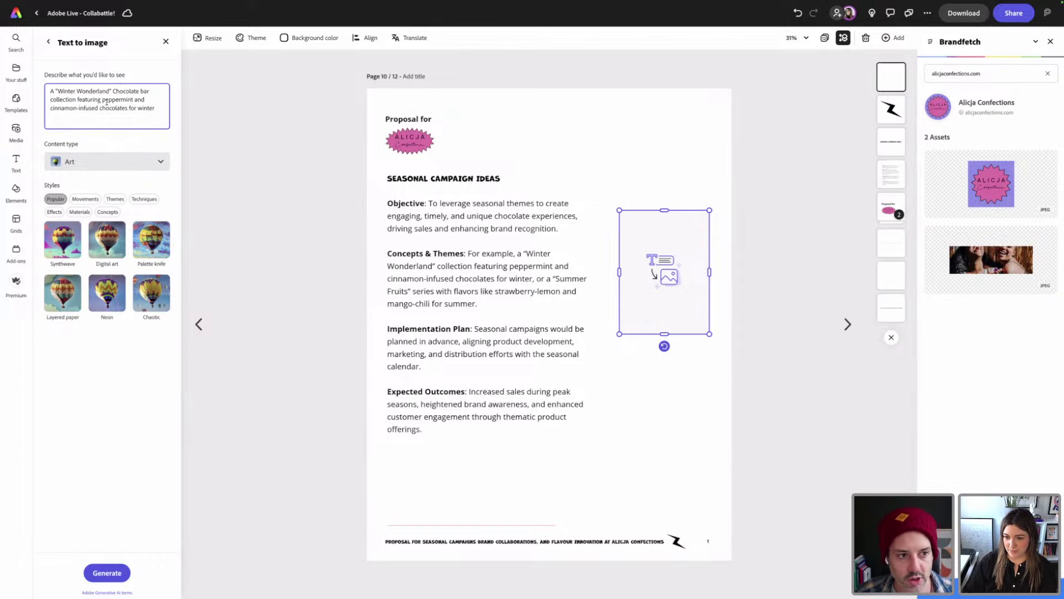
- Cut the end of the prompt so it stops at "cinnamon", and generate the images with the Art content type
{"action": "left_click_drag", "start_coordinate": [154, 108], "coordinate": [77, 110]}
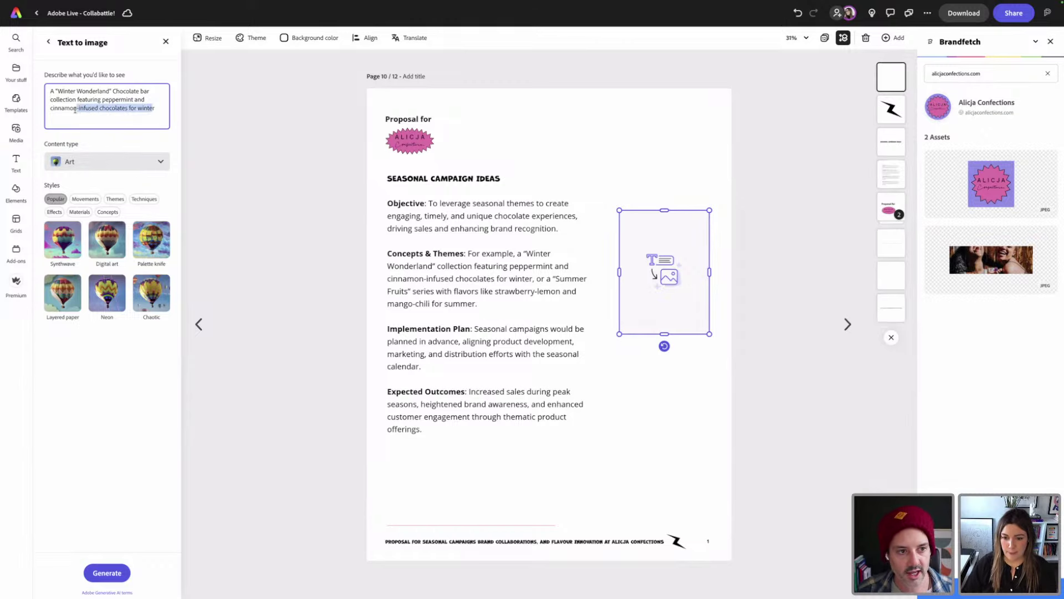
{"action": "type", "text": "for win"}
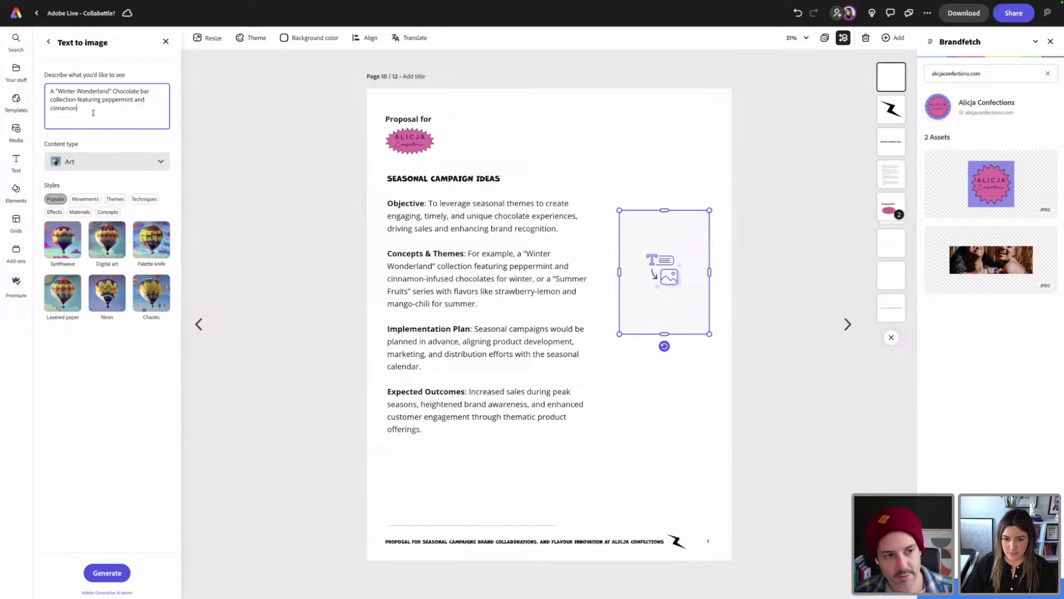
{"action": "key", "text": "ctrl+a"}
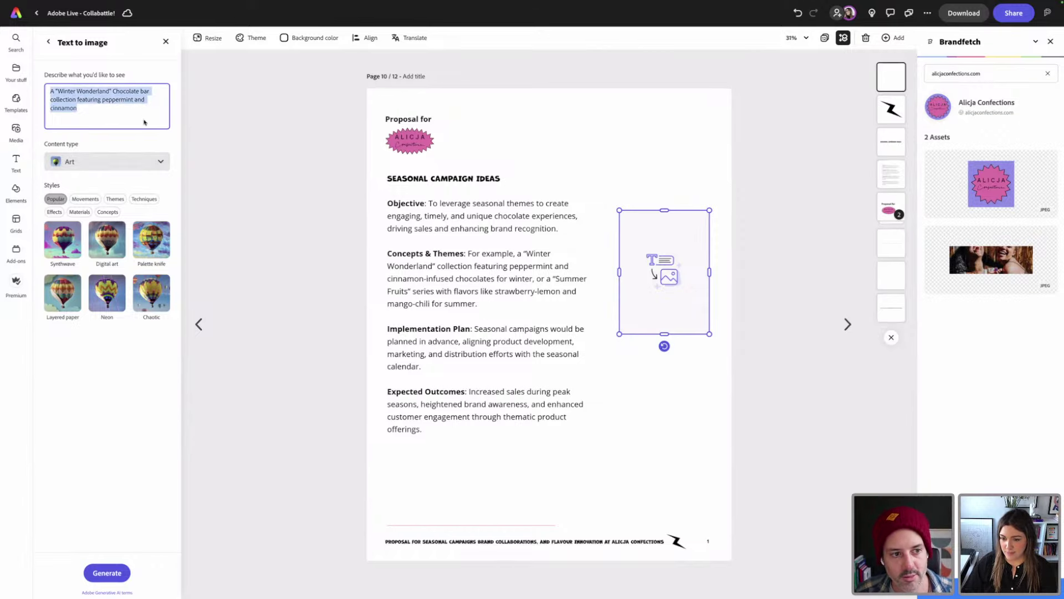
{"action": "left_click", "coordinate": [117, 574]}
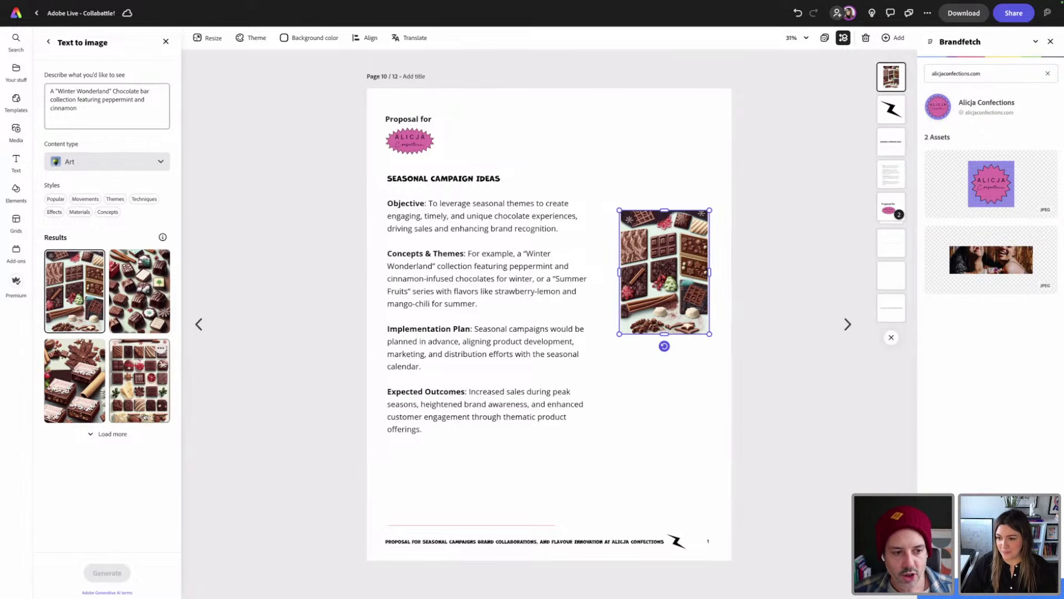
- Load more image results for the Winter Wonderland chocolate prompt
{"action": "left_click", "coordinate": [115, 438]}
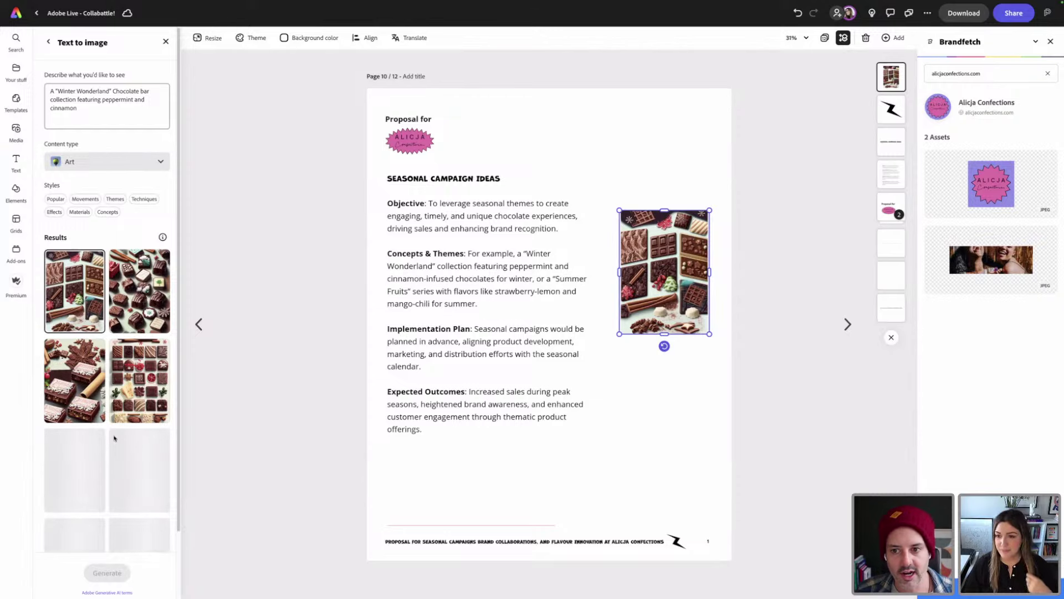
{"action": "scroll", "coordinate": [118, 366], "scroll_direction": "down", "scroll_amount": 1}
{"action": "scroll", "coordinate": [118, 366], "scroll_direction": "down", "scroll_amount": 1}
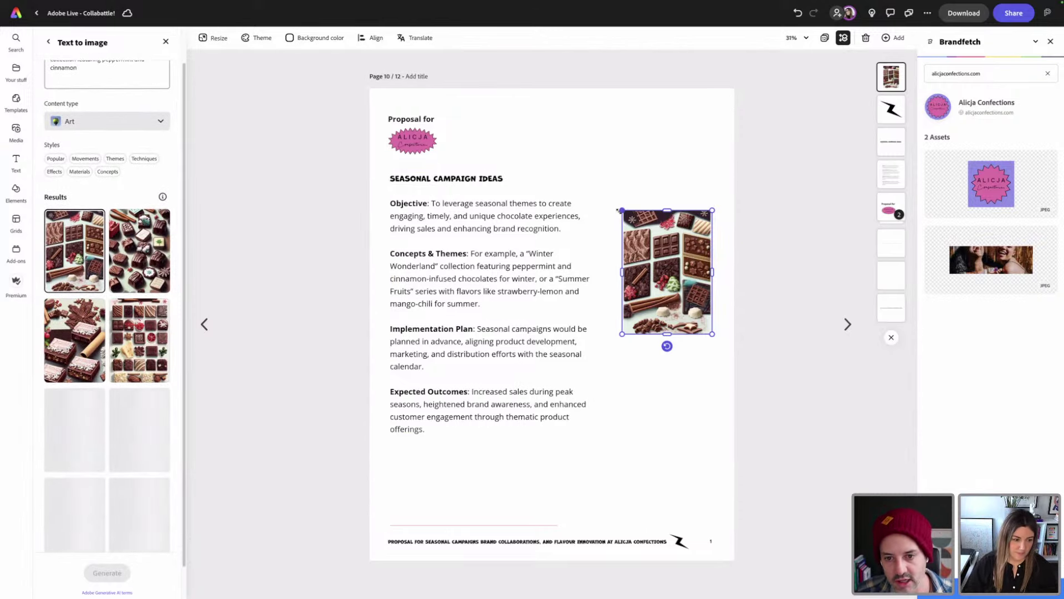
- Enlarge the Winter Wonderland chocolate image and move it up beside the Seasonal Campaign Ideas text
{"action": "left_click_drag", "start_coordinate": [622, 210], "coordinate": [607, 188]}
{"action": "left_click_drag", "start_coordinate": [686, 273], "coordinate": [685, 240]}
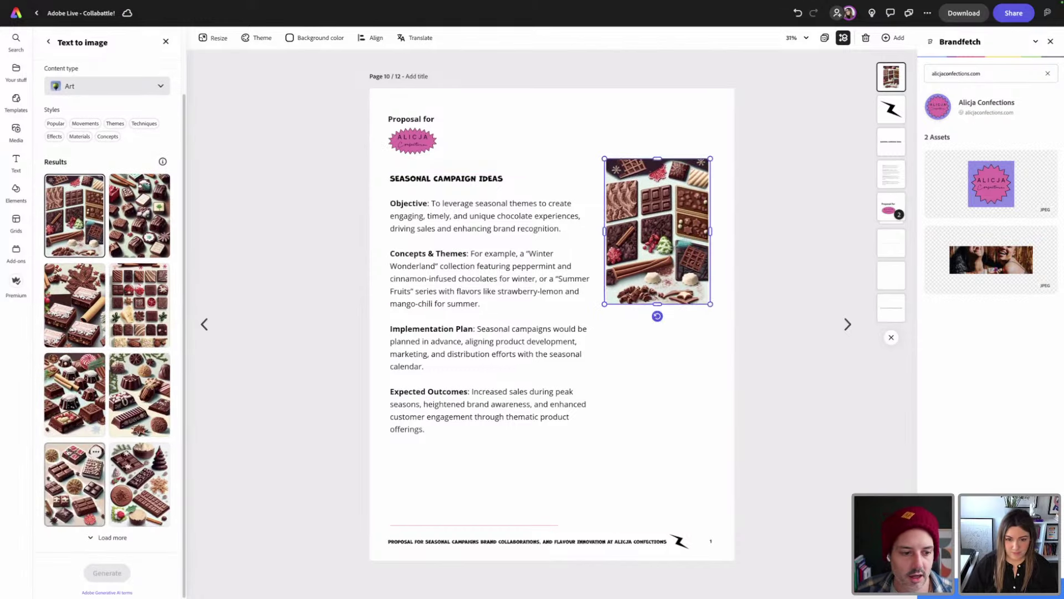
- Add the popular Synthwave style, regenerate the chocolate images, and place the dark result with scattered assorted chocolates
{"action": "scroll", "coordinate": [118, 251], "scroll_direction": "up", "scroll_amount": 3}
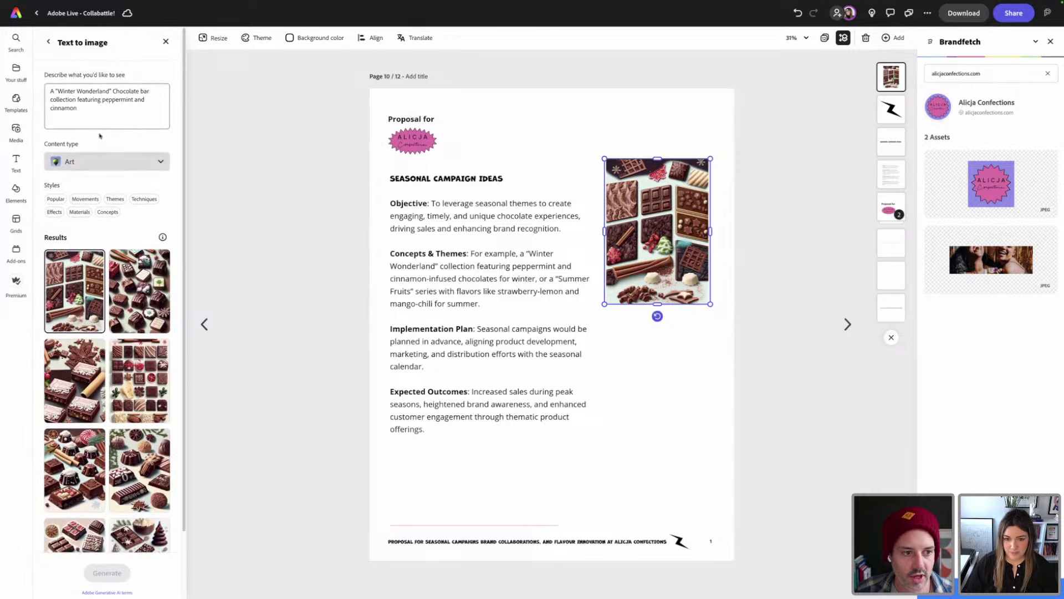
{"action": "left_click", "coordinate": [55, 213]}
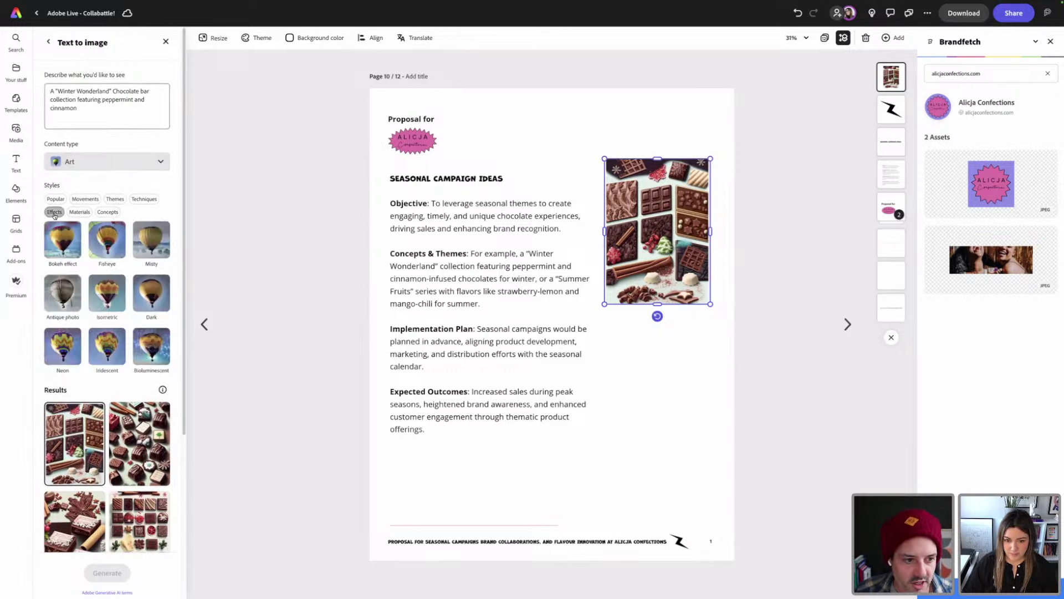
{"action": "left_click", "coordinate": [56, 200]}
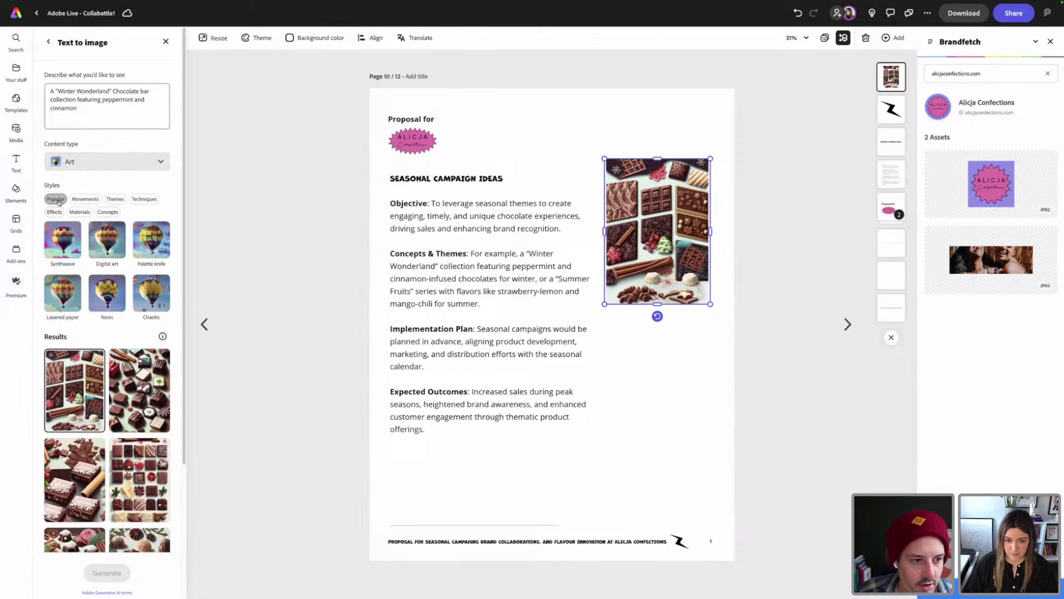
{"action": "left_click", "coordinate": [62, 239]}
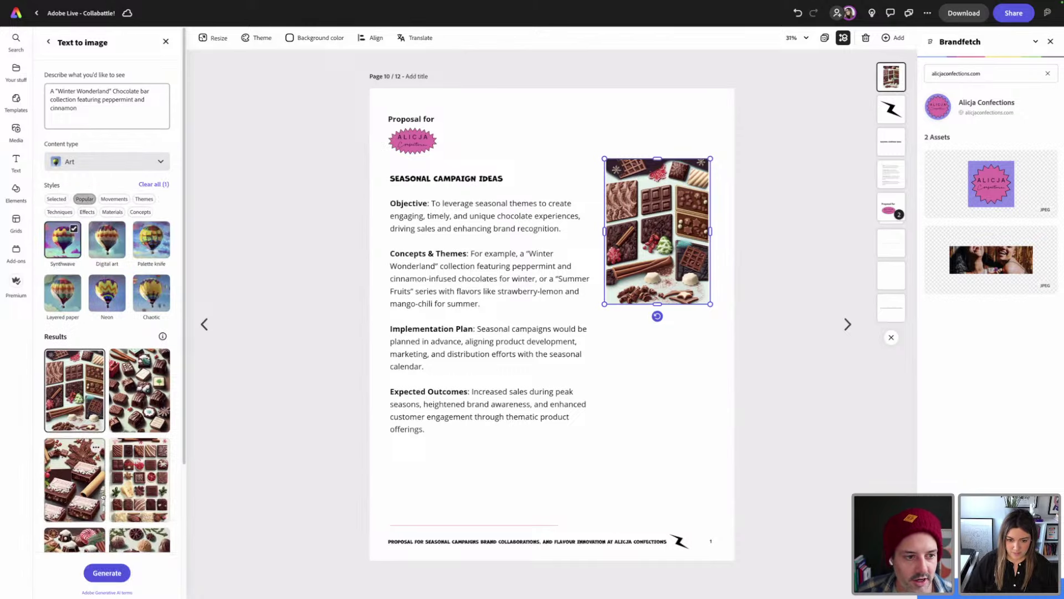
{"action": "left_click", "coordinate": [107, 574]}
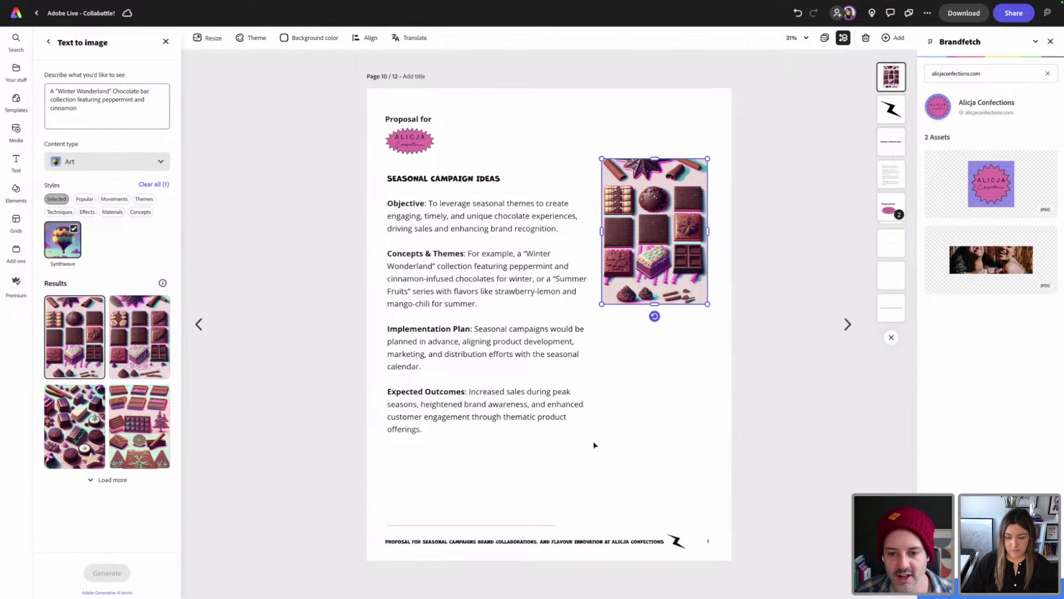
{"action": "left_click", "coordinate": [89, 421]}
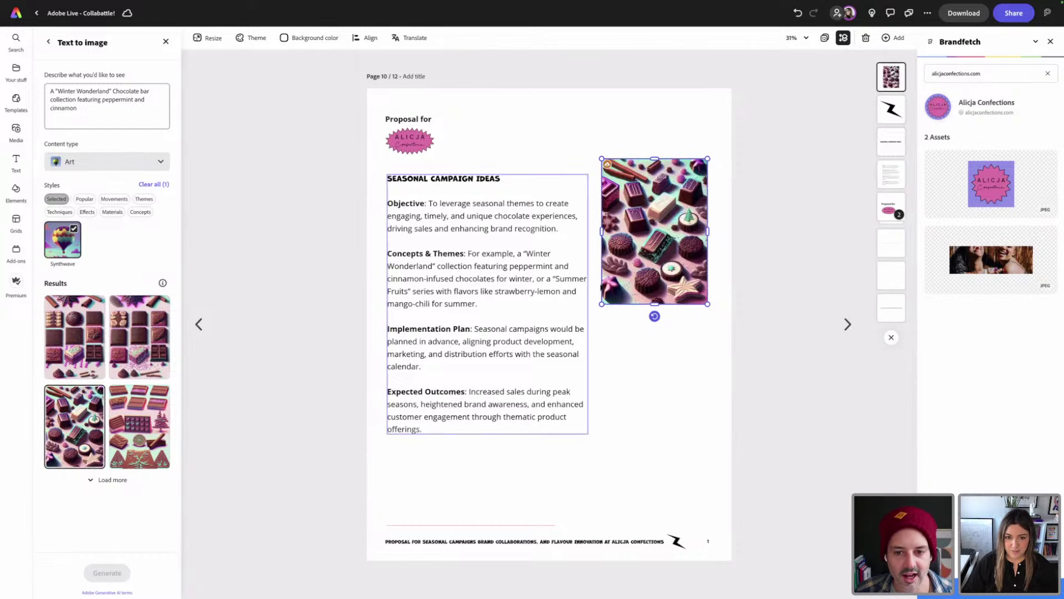
- Shrink the Synthwave chocolate image slightly, reposition it near the page's upper right margin, and deselect it
{"action": "mouse_move", "coordinate": [626, 258]}
{"action": "left_mouse_down"}
{"action": "mouse_move", "coordinate": [636, 380]}
{"action": "mouse_move", "coordinate": [632, 239]}
{"action": "mouse_move", "coordinate": [627, 260]}
{"action": "left_mouse_up"}
{"action": "left_click_drag", "start_coordinate": [604, 141], "coordinate": [613, 154]}
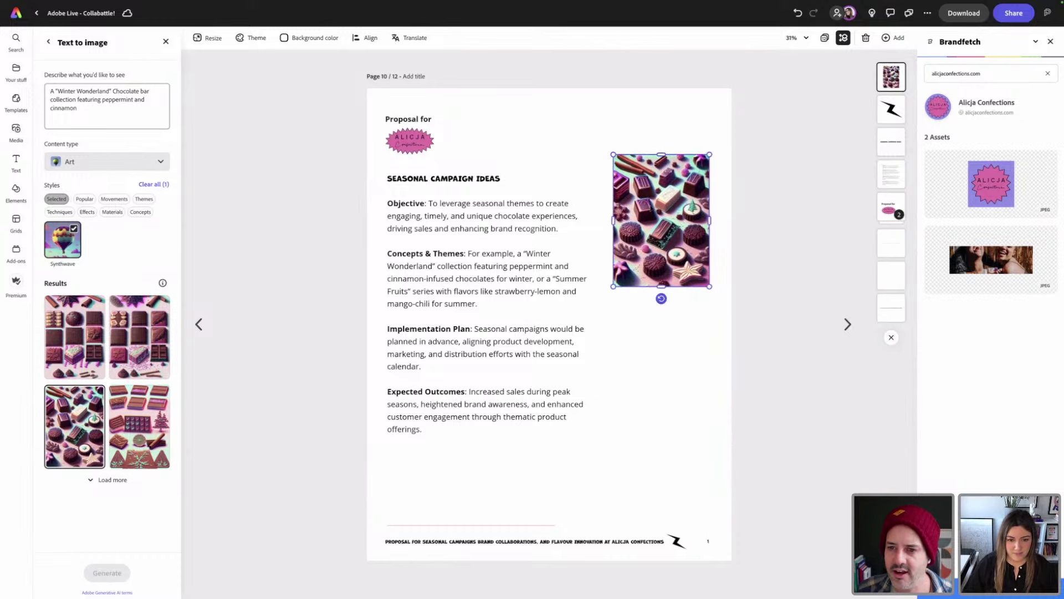
{"action": "left_click", "coordinate": [571, 138]}
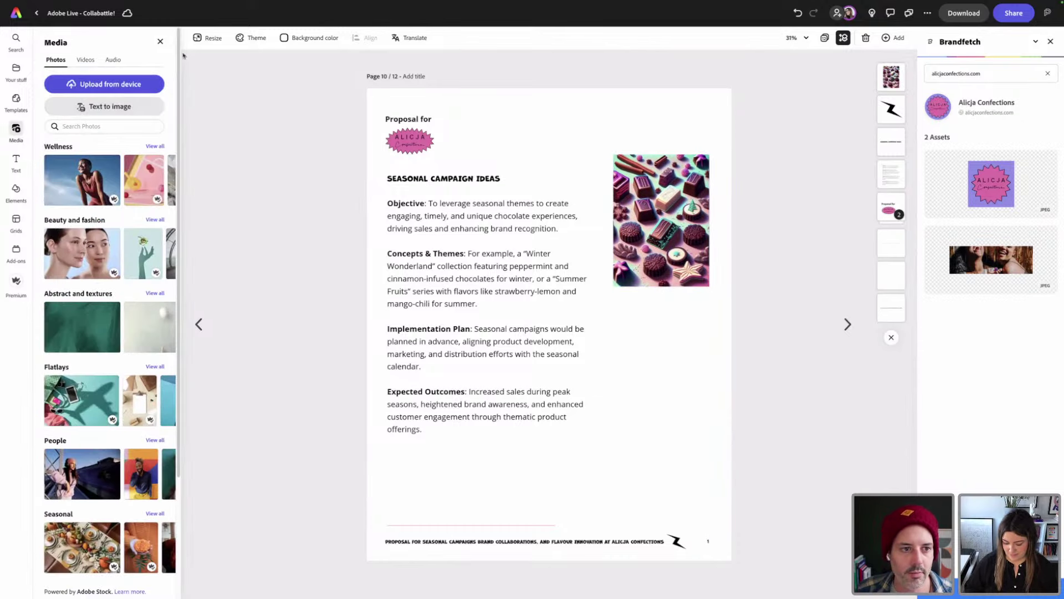
{"action": "left_click", "coordinate": [161, 42]}
- Copy the full Winter Wonderland prompt from the chocolate image's Text to image settings, leaving the image deselected
{"action": "left_click", "coordinate": [595, 215]}
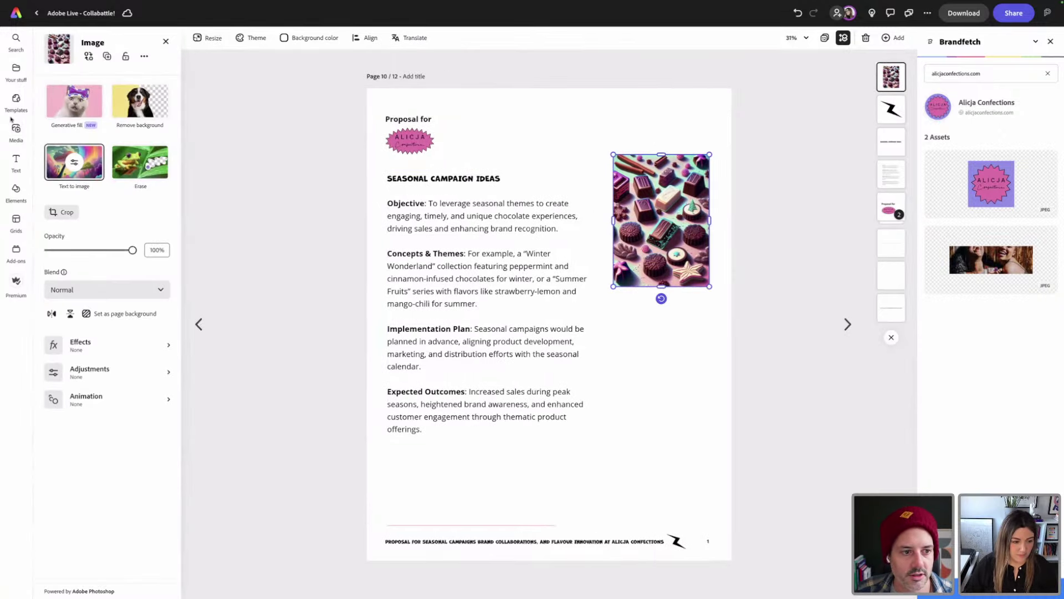
{"action": "left_click", "coordinate": [98, 175]}
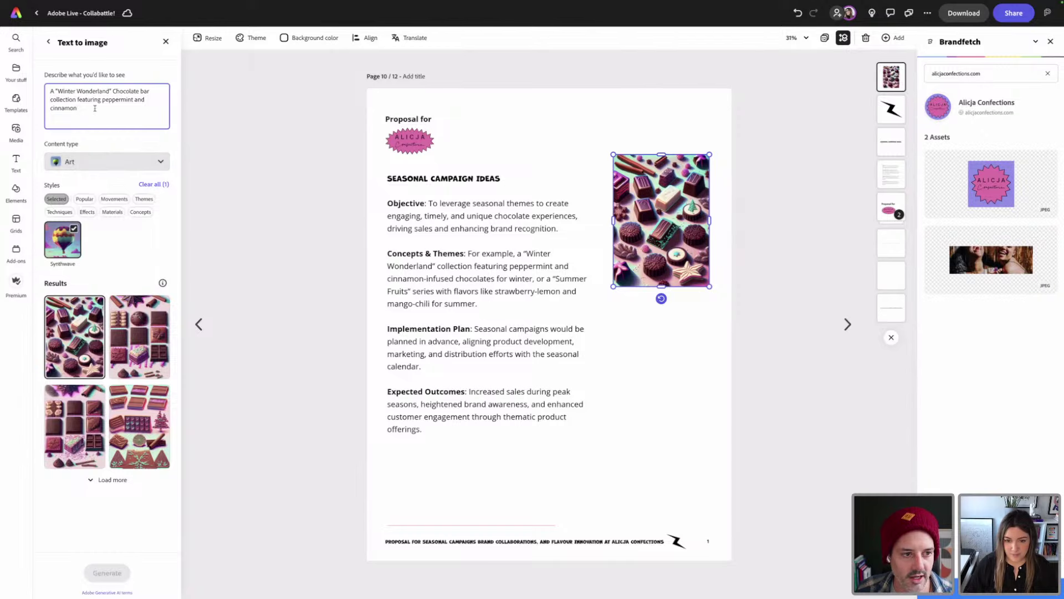
{"action": "triple_click", "coordinate": [94, 108]}
{"action": "key", "text": "ctrl+c"}
{"action": "left_click", "coordinate": [165, 42]}
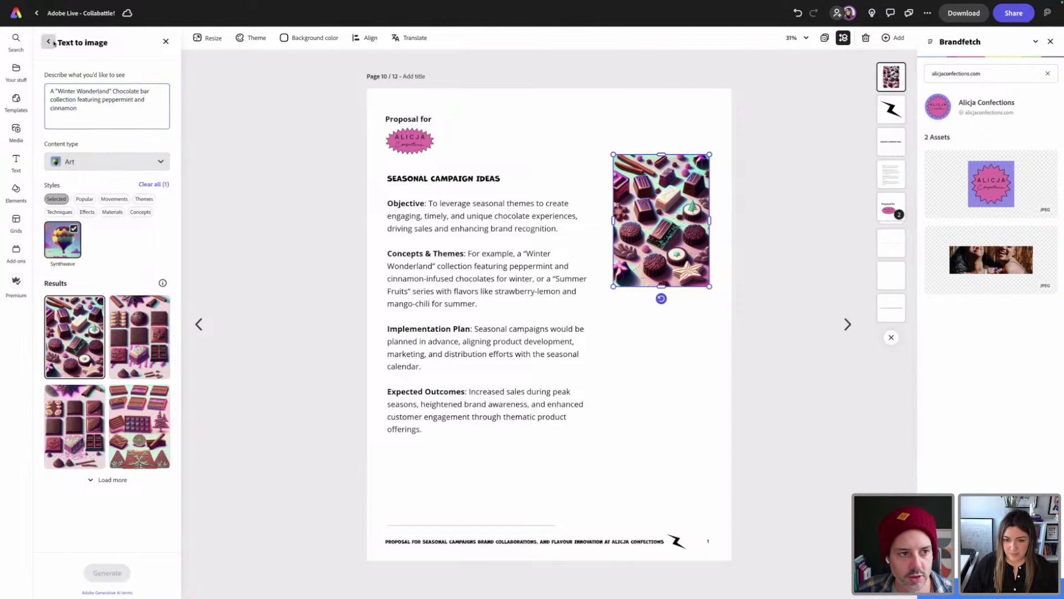
{"action": "left_click", "coordinate": [164, 41]}
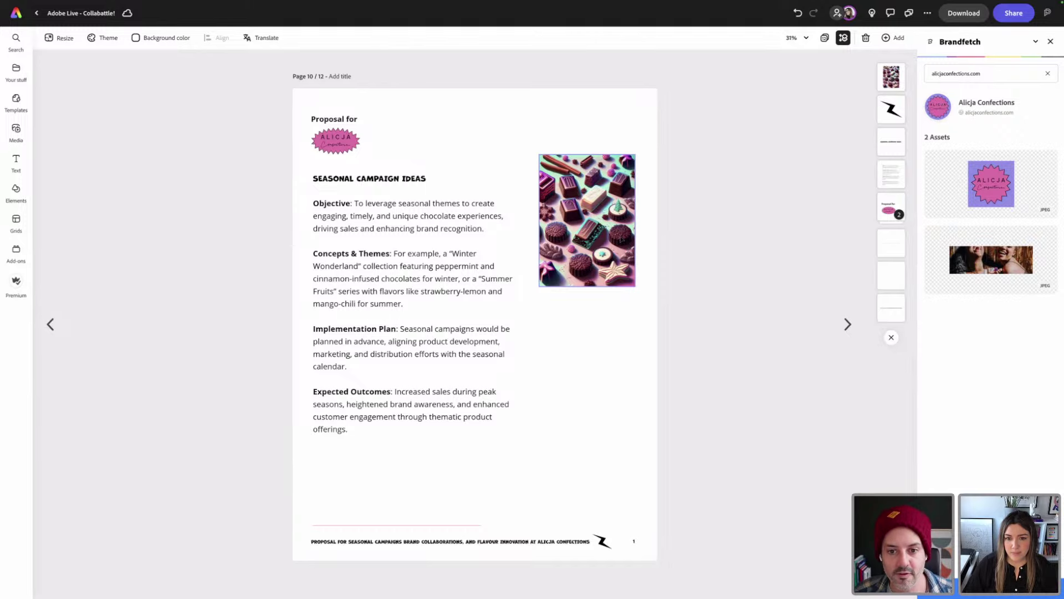
{"action": "left_click", "coordinate": [621, 239]}
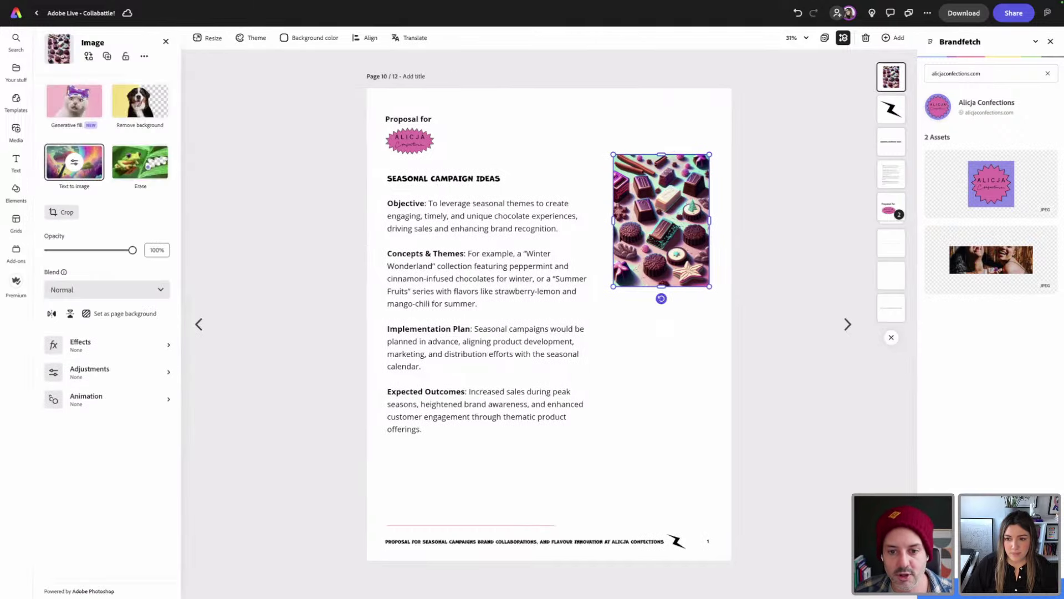
{"action": "left_click", "coordinate": [294, 297]}
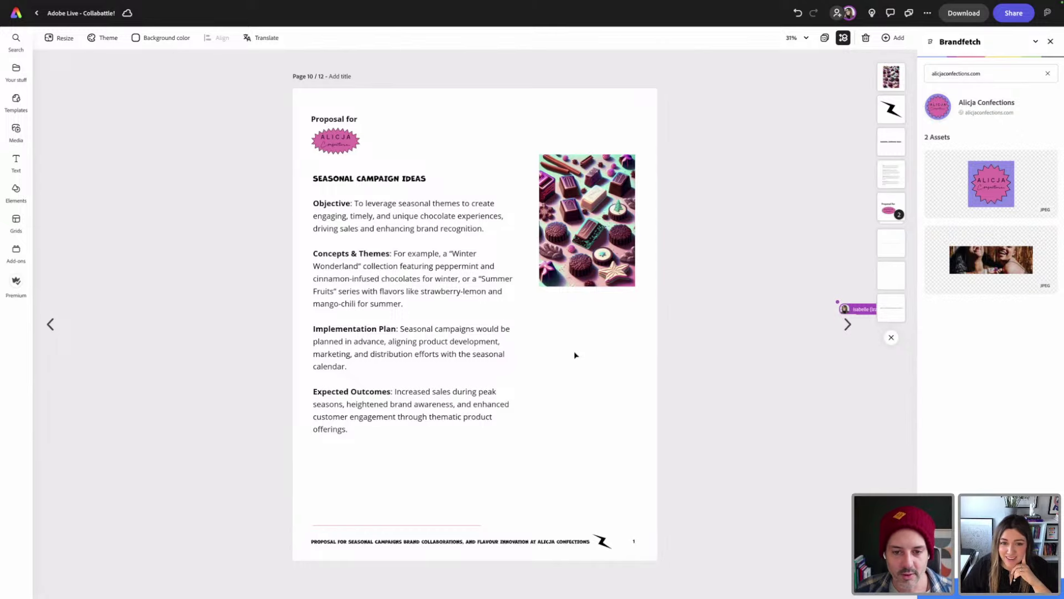
- Switch to Adobe Firefly and generate images from the copied Winter Wonderland chocolate bar prompt
{"action": "key", "text": "alt+Tab"}
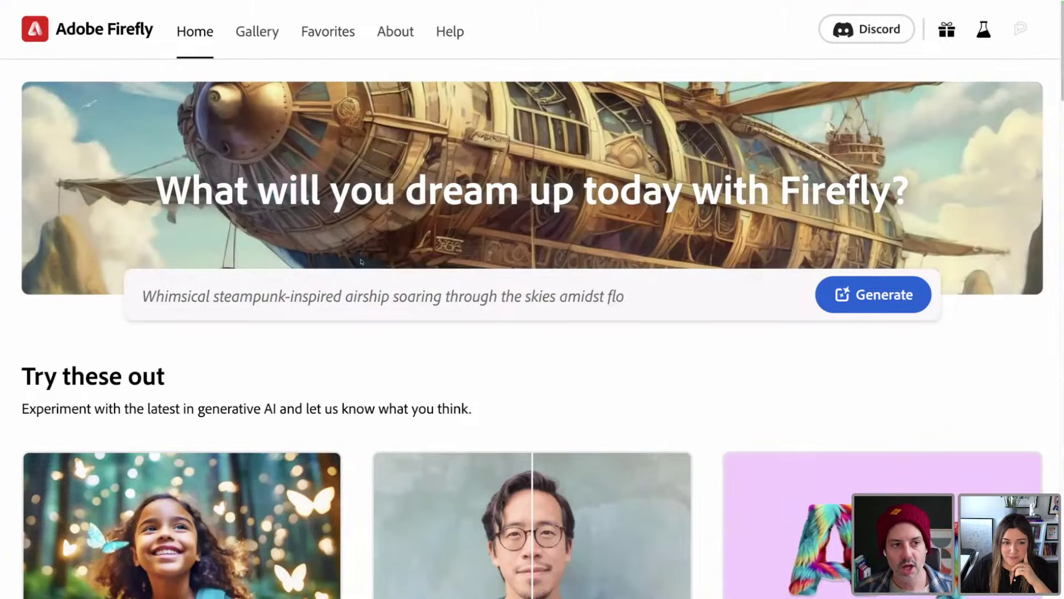
{"action": "left_click", "coordinate": [322, 313]}
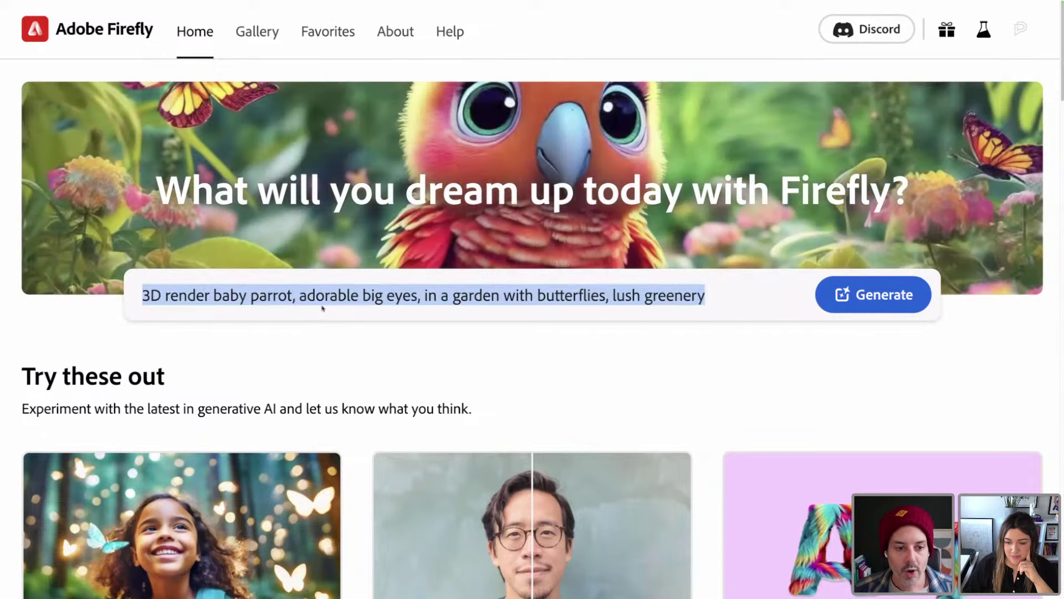
{"action": "key", "text": "ctrl+v"}
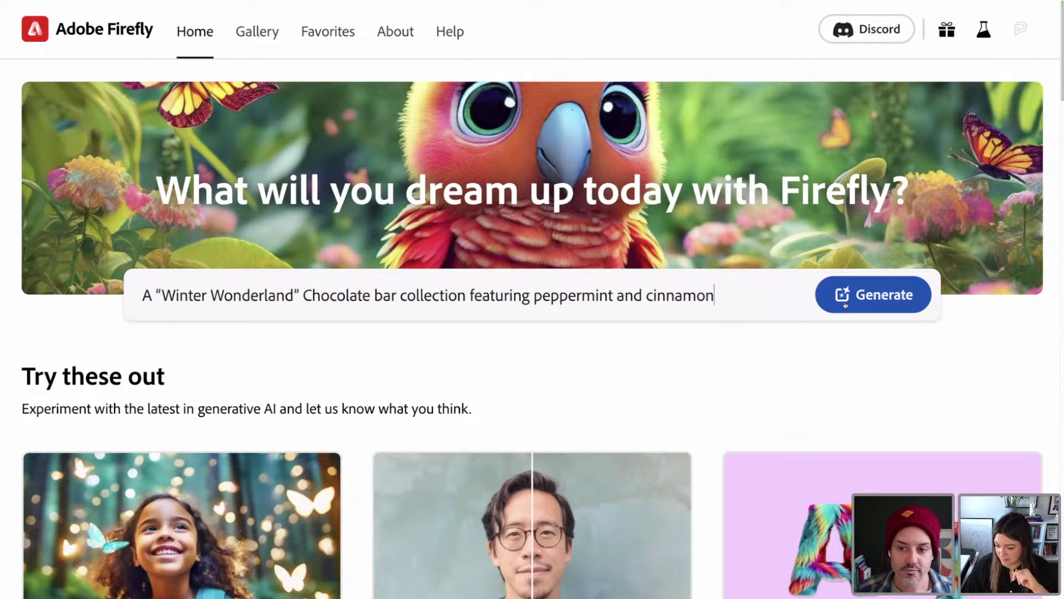
{"action": "left_click", "coordinate": [873, 295]}
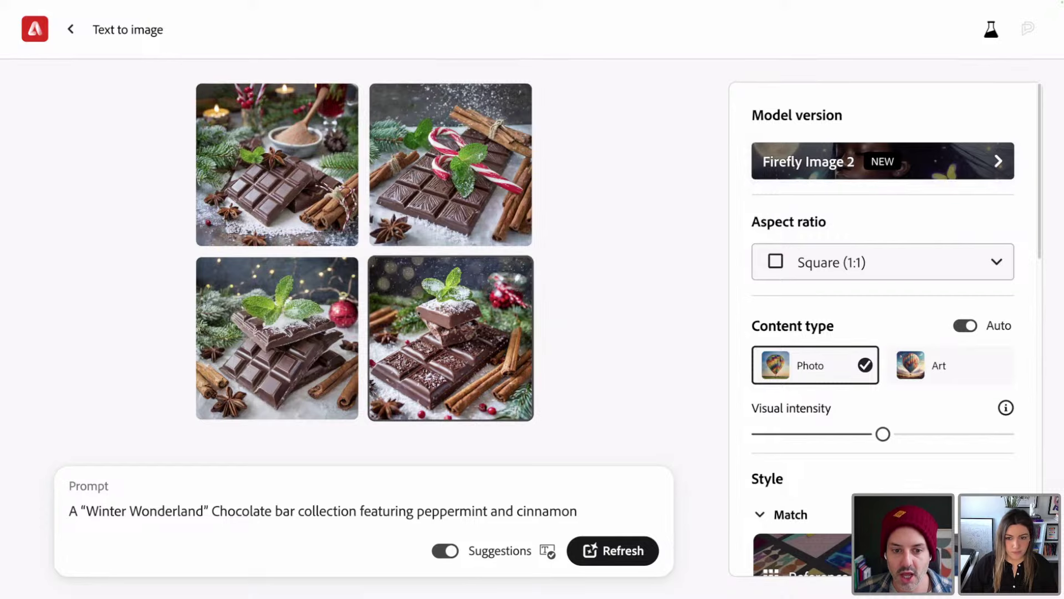
- Examine the generated chocolate photos and Firefly's aspect ratio, style, effects, photo and advanced settings
{"action": "mouse_move", "coordinate": [450, 338]}
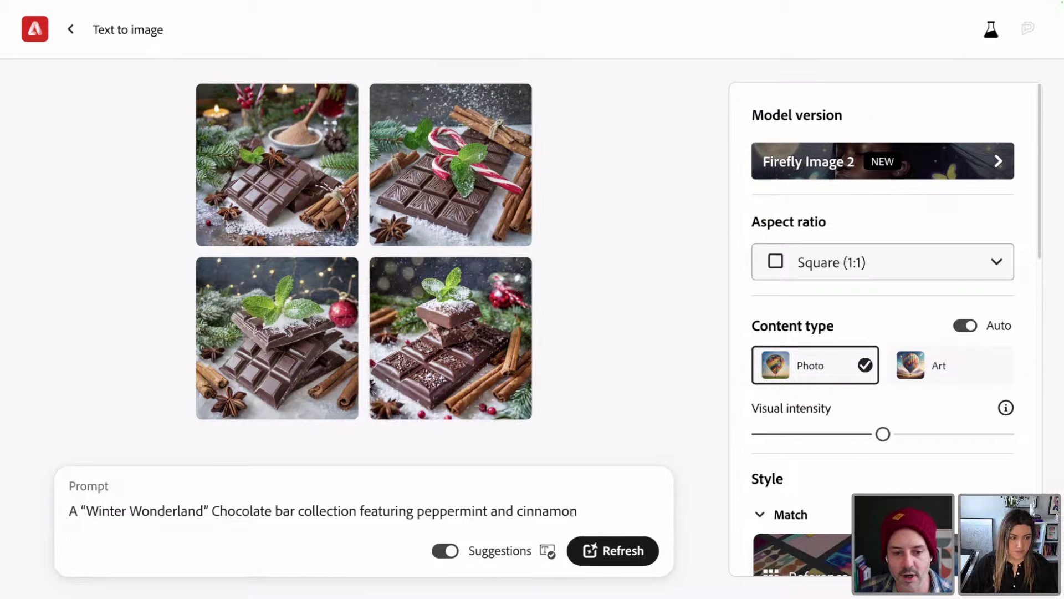
{"action": "scroll", "coordinate": [909, 411], "scroll_direction": "down", "scroll_amount": 2}
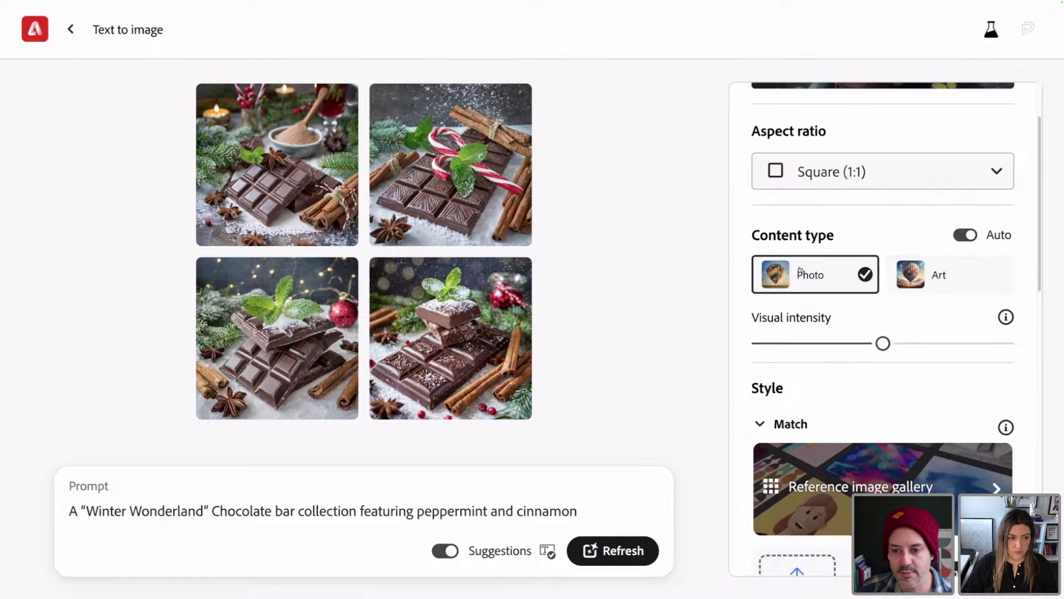
{"action": "scroll", "coordinate": [902, 266], "scroll_direction": "down", "scroll_amount": 6}
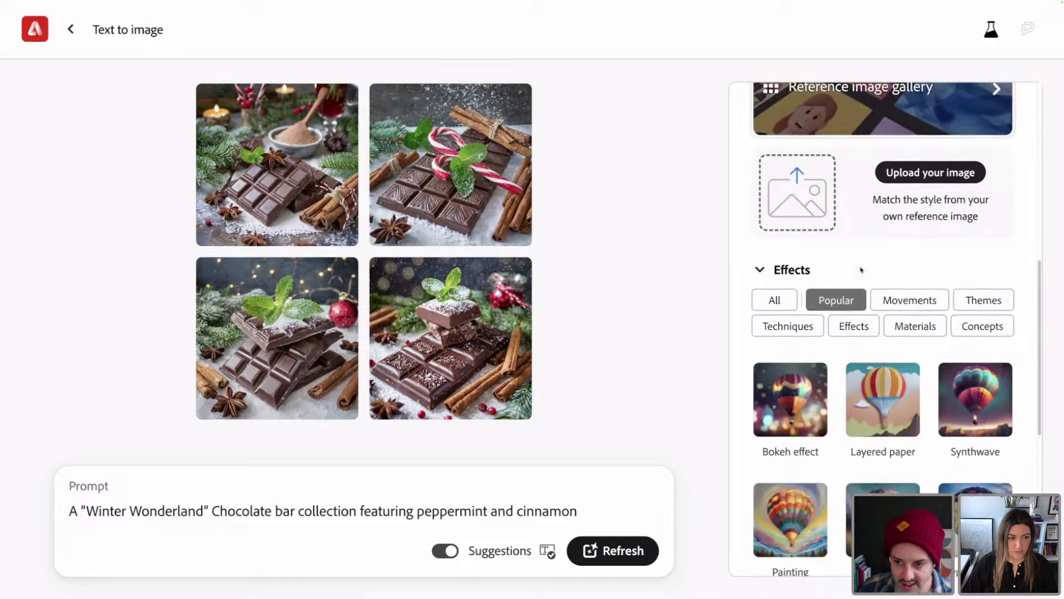
{"action": "scroll", "coordinate": [861, 271], "scroll_direction": "down", "scroll_amount": 8}
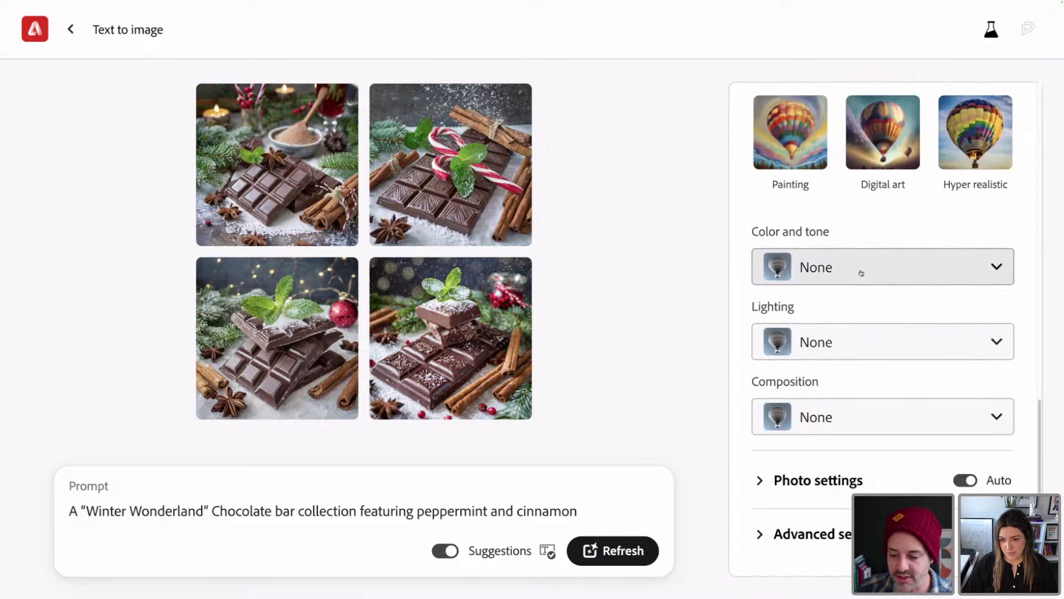
{"action": "left_click", "coordinate": [815, 491]}
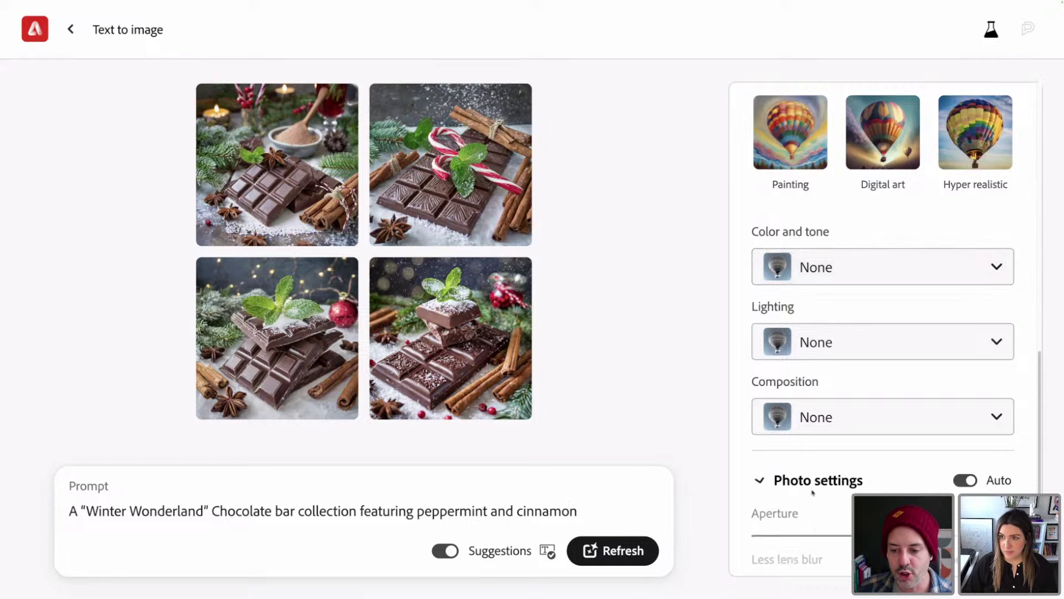
{"action": "scroll", "coordinate": [834, 503], "scroll_direction": "down", "scroll_amount": 2}
{"action": "scroll", "coordinate": [835, 503], "scroll_direction": "down", "scroll_amount": 4}
{"action": "scroll", "coordinate": [826, 510], "scroll_direction": "down", "scroll_amount": 2}
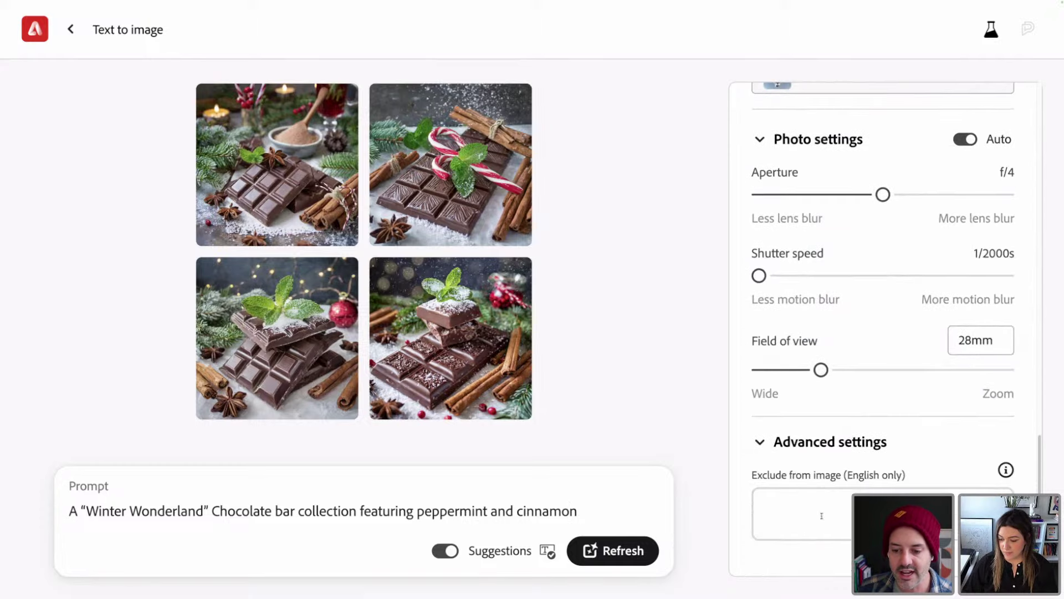
{"action": "scroll", "coordinate": [877, 469], "scroll_direction": "up", "scroll_amount": 4}
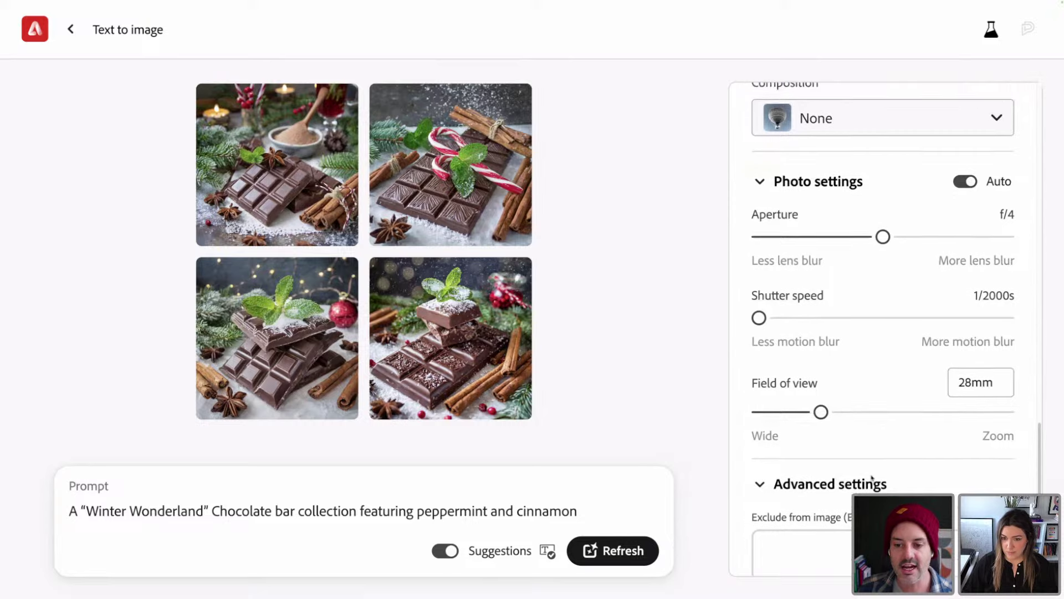
{"action": "scroll", "coordinate": [873, 478], "scroll_direction": "down", "scroll_amount": 2}
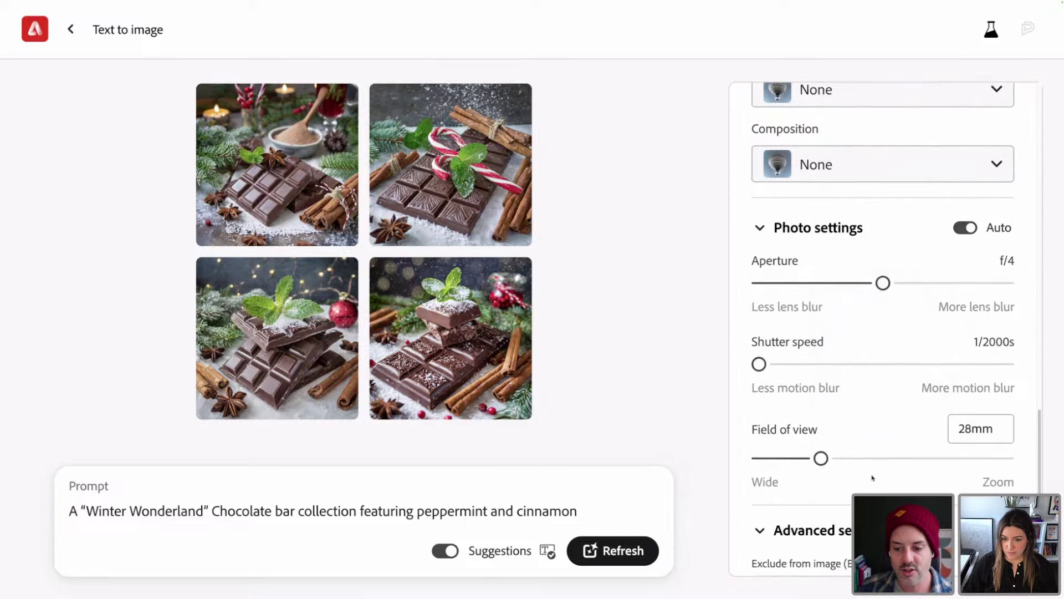
{"action": "scroll", "coordinate": [872, 477], "scroll_direction": "up", "scroll_amount": 5}
{"action": "scroll", "coordinate": [871, 476], "scroll_direction": "up", "scroll_amount": 12}
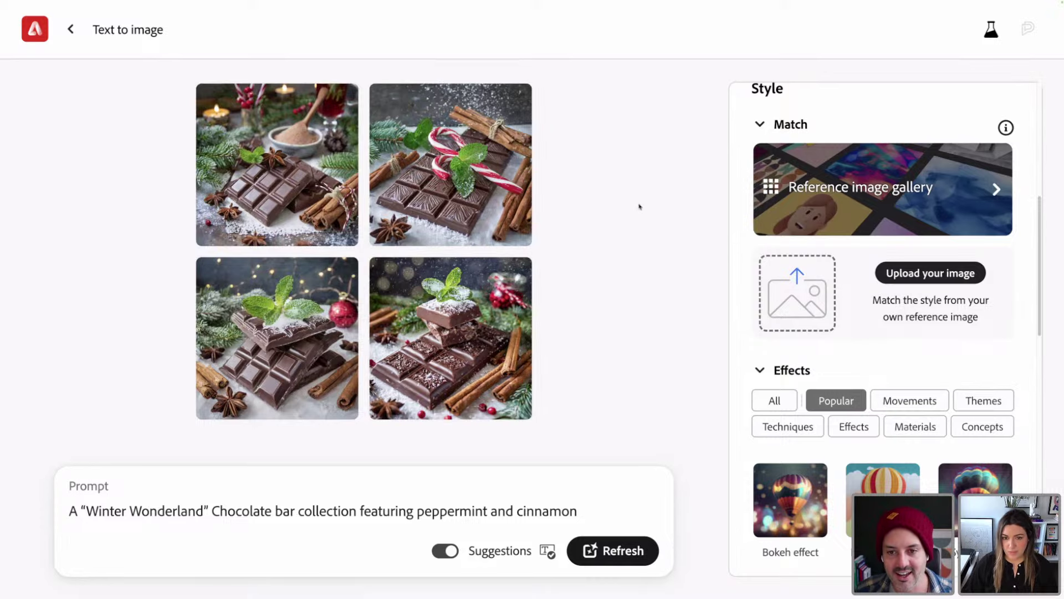
{"action": "scroll", "coordinate": [823, 174], "scroll_direction": "up", "scroll_amount": 7}
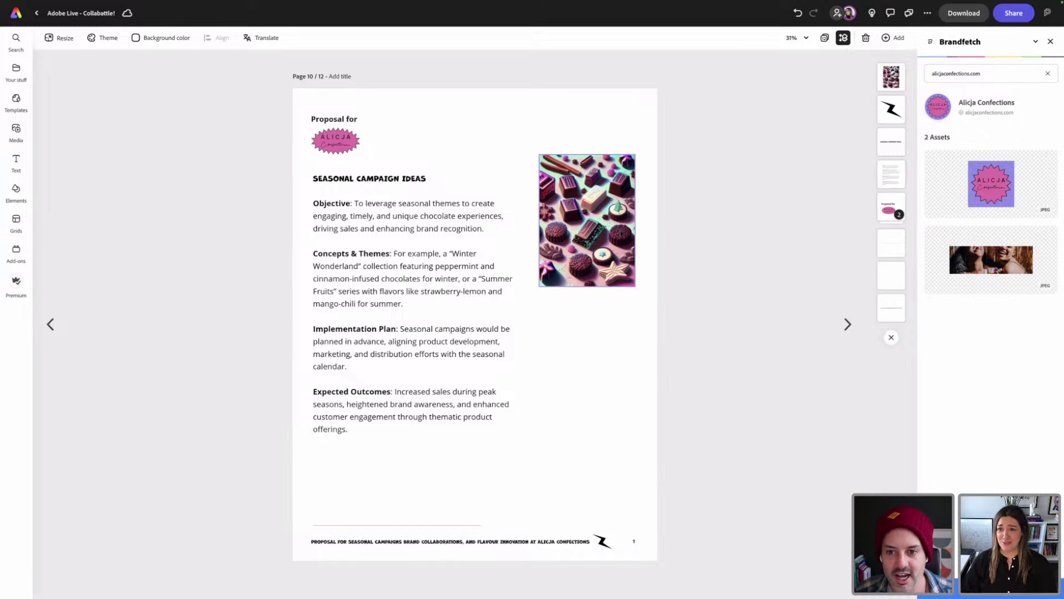
- Return to Adobe Express and review the proposal from its cover on page 7 through page 12
{"action": "left_click", "coordinate": [50, 324]}
{"action": "left_click", "coordinate": [51, 324]}
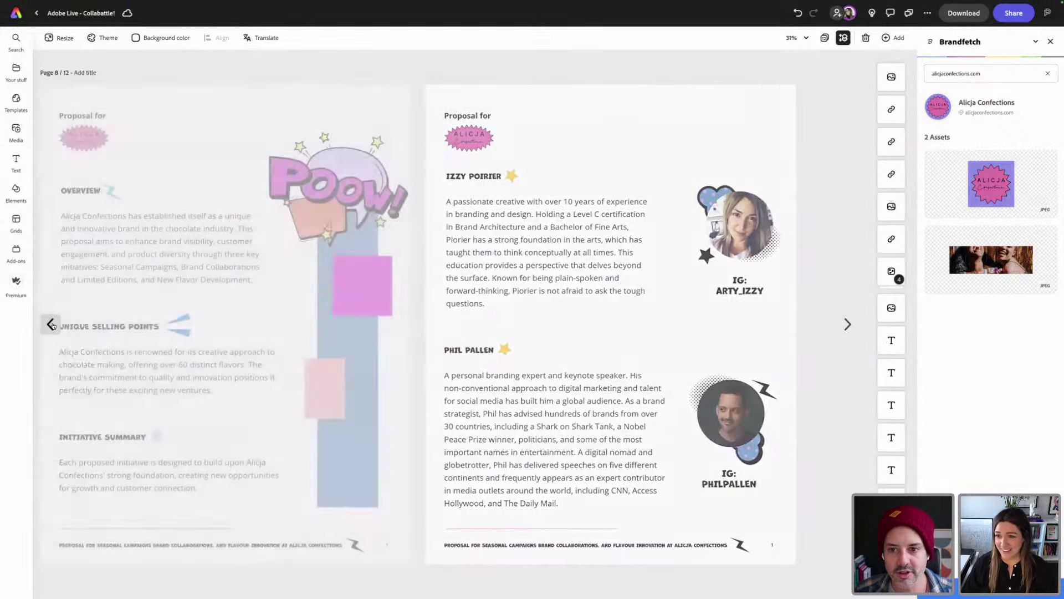
{"action": "left_click", "coordinate": [50, 325]}
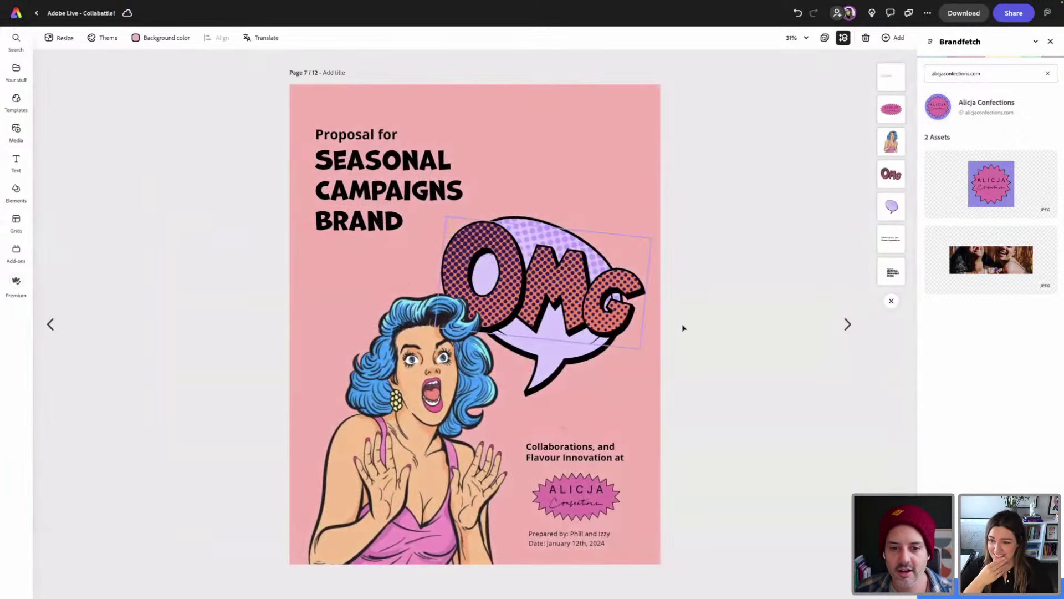
{"action": "left_click", "coordinate": [848, 324]}
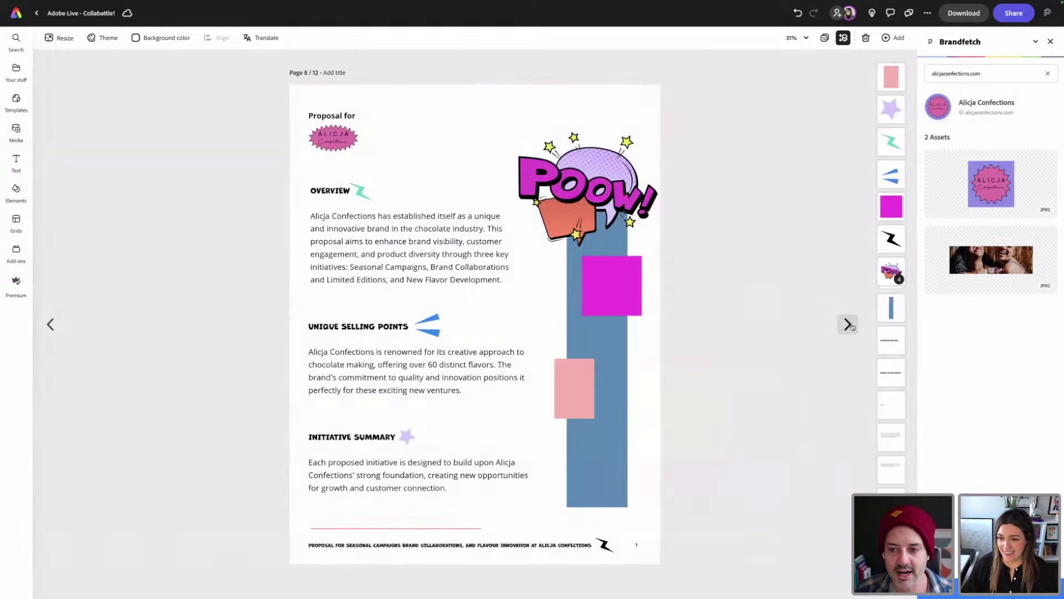
{"action": "left_click", "coordinate": [848, 324]}
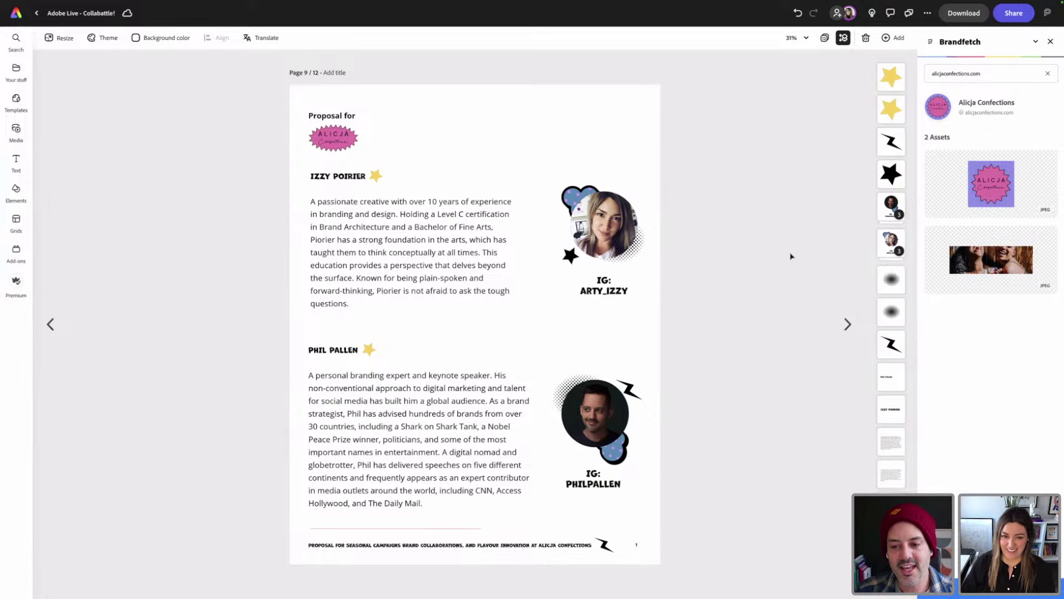
{"action": "left_click", "coordinate": [848, 323]}
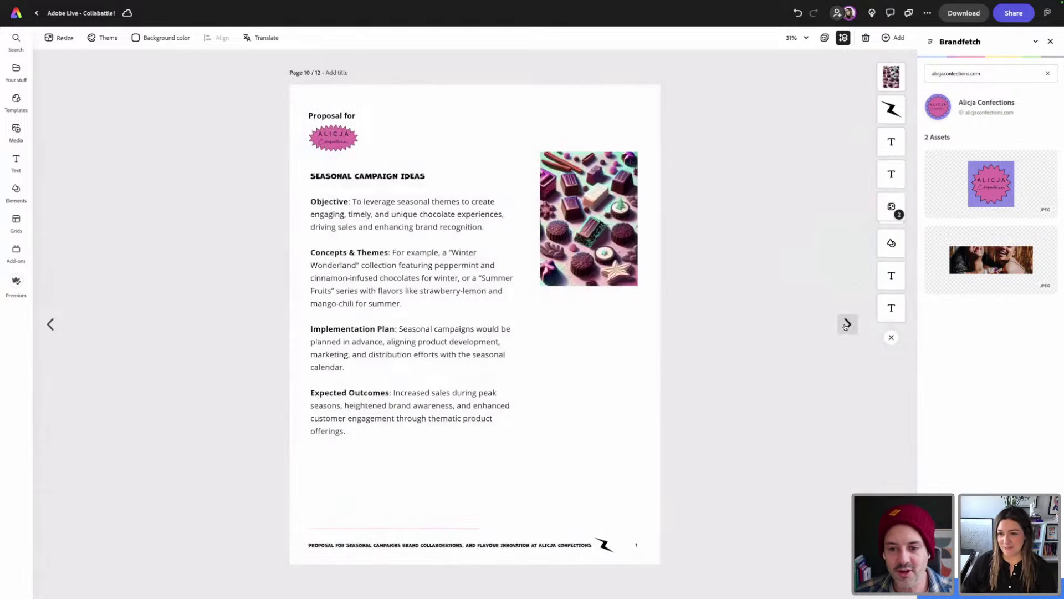
{"action": "left_click", "coordinate": [848, 324]}
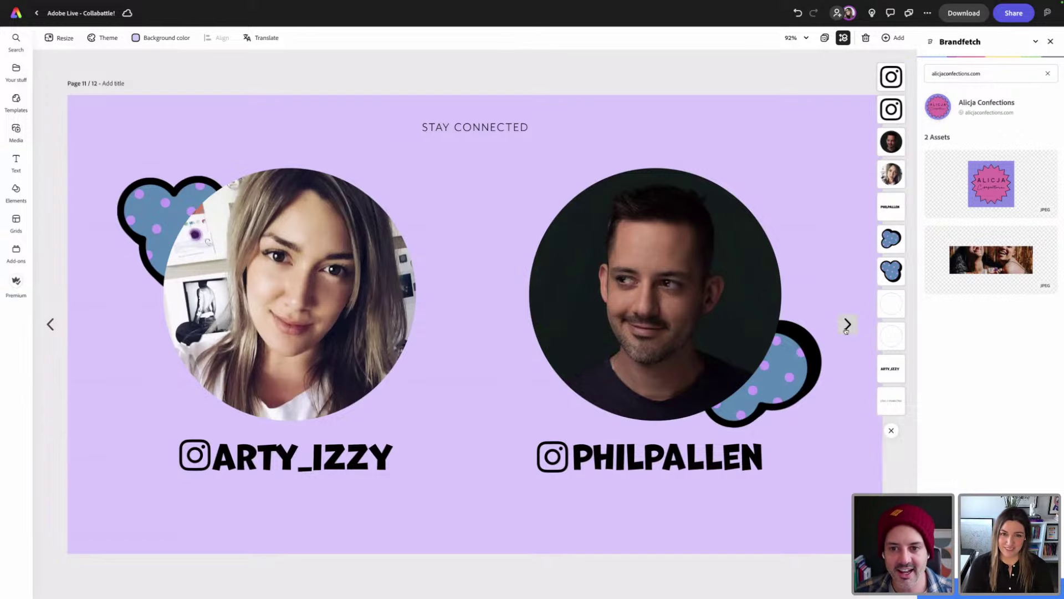
{"action": "left_click", "coordinate": [847, 325]}
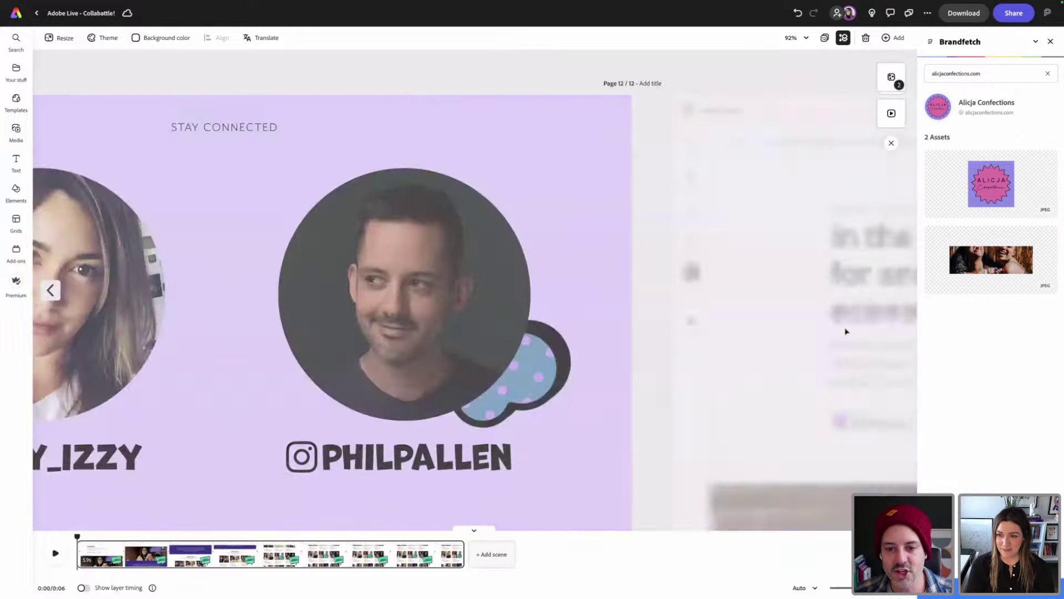
- Select the In the Making video on page 12 and close the Brandfetch add-on
{"action": "left_click", "coordinate": [408, 357]}
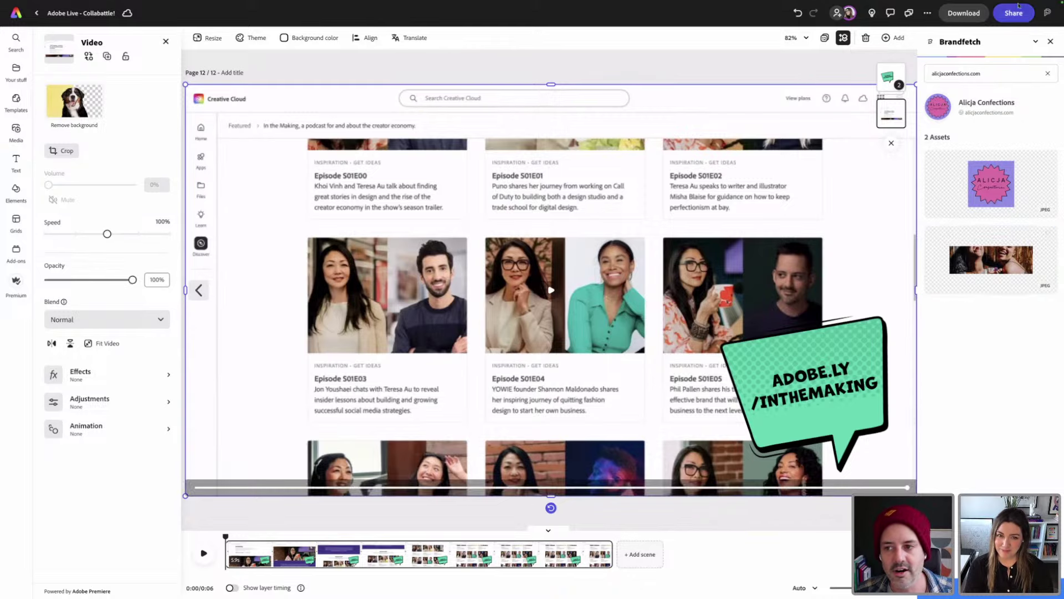
{"action": "left_click", "coordinate": [1049, 42]}
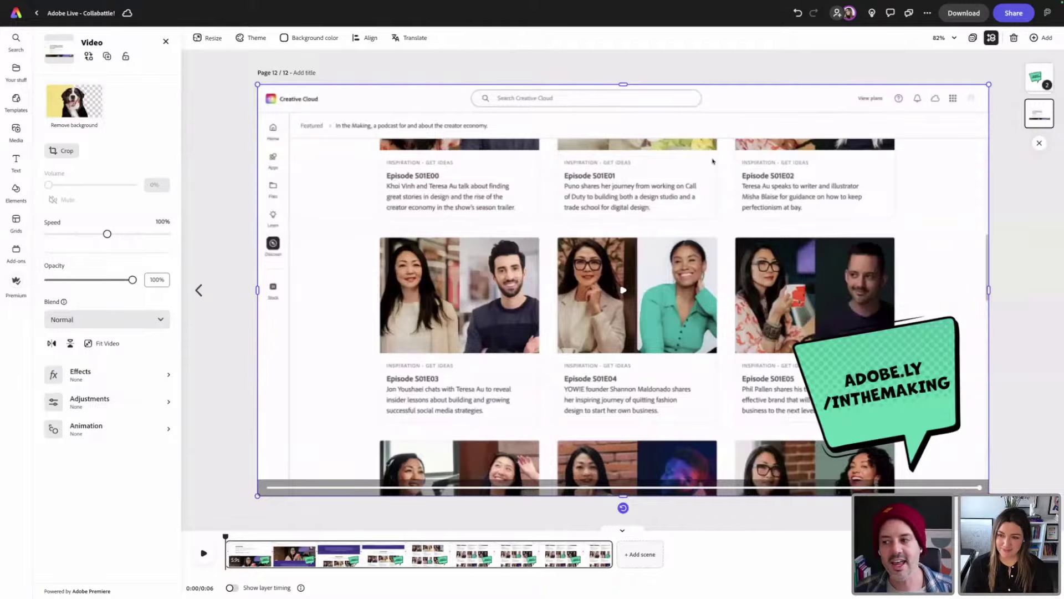